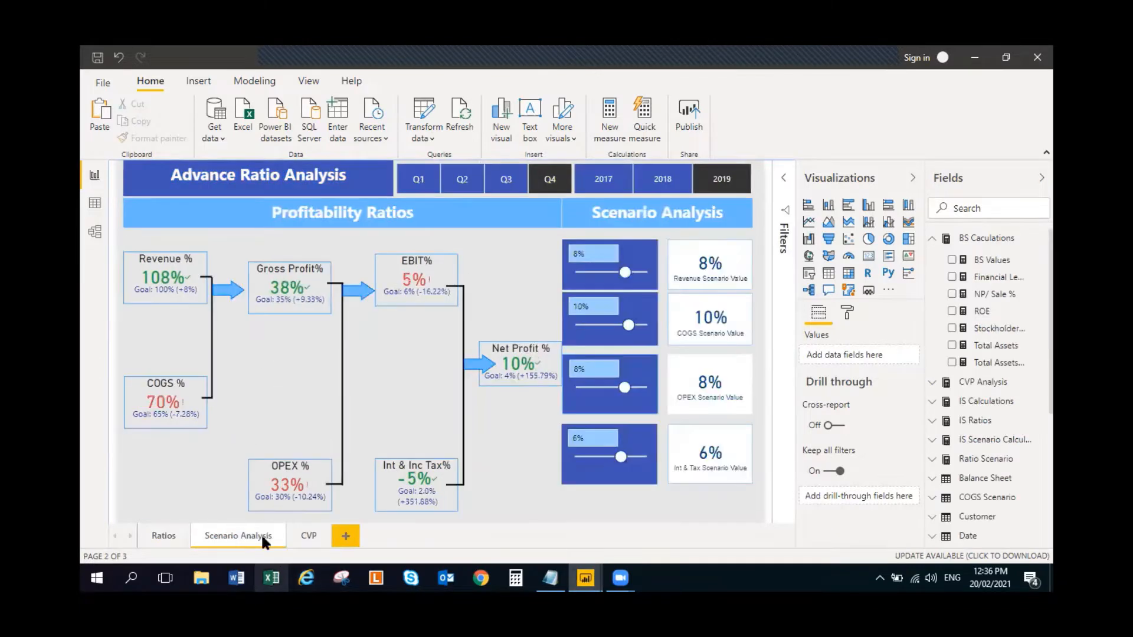
- Review the finished report's Ratios and Scenario Analysis pages and its list of tables
click(168, 535)
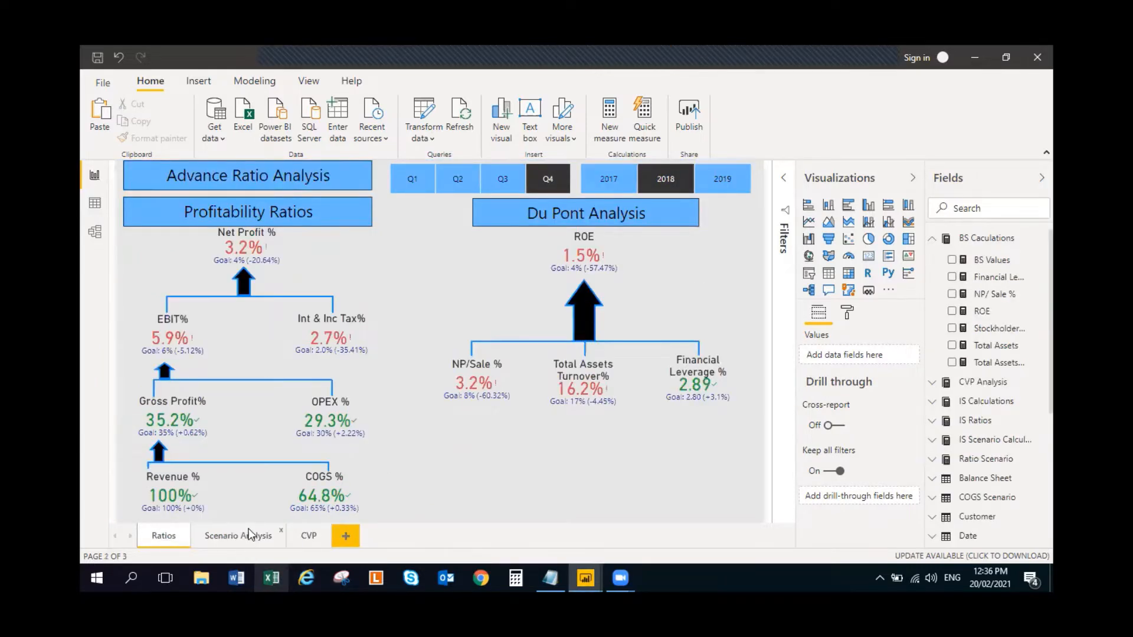
click(249, 535)
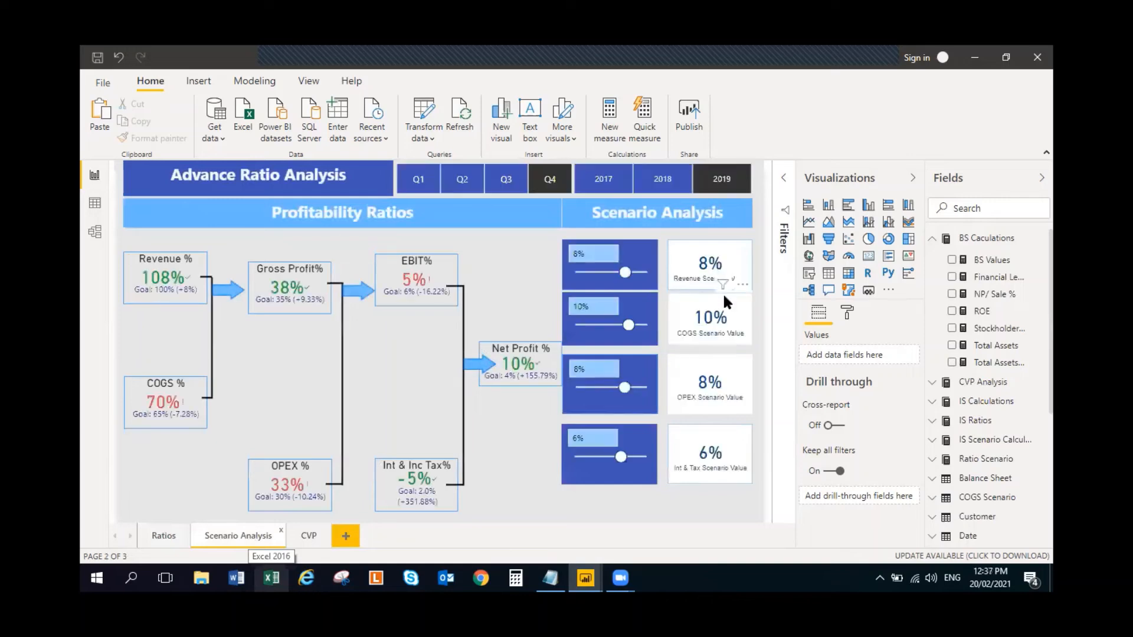
click(935, 242)
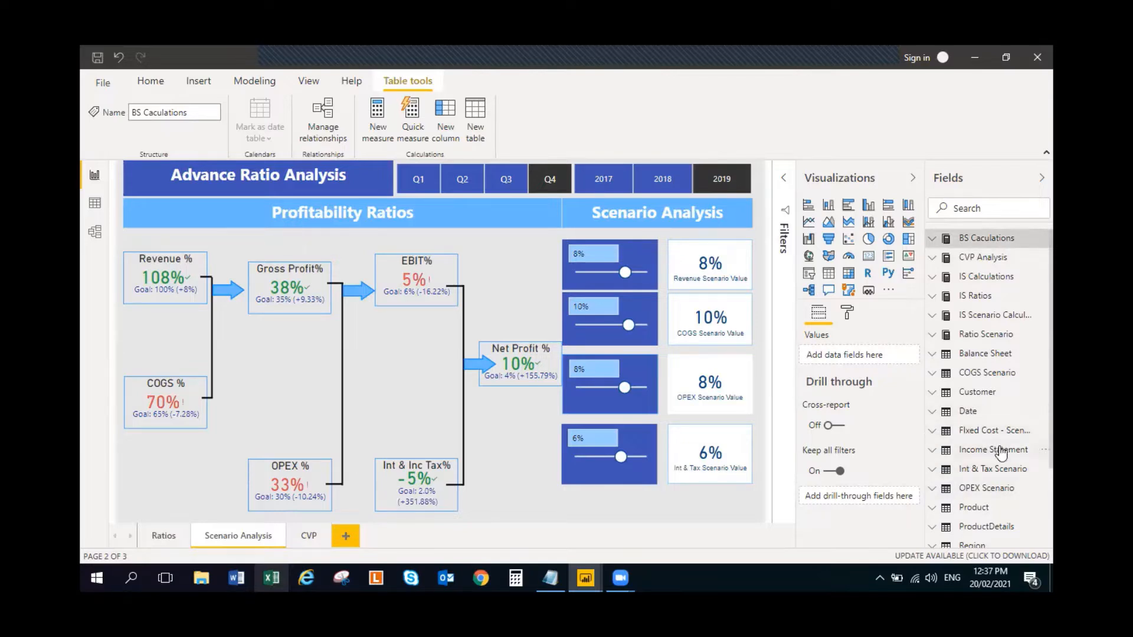
scroll(1030, 460, down, 3)
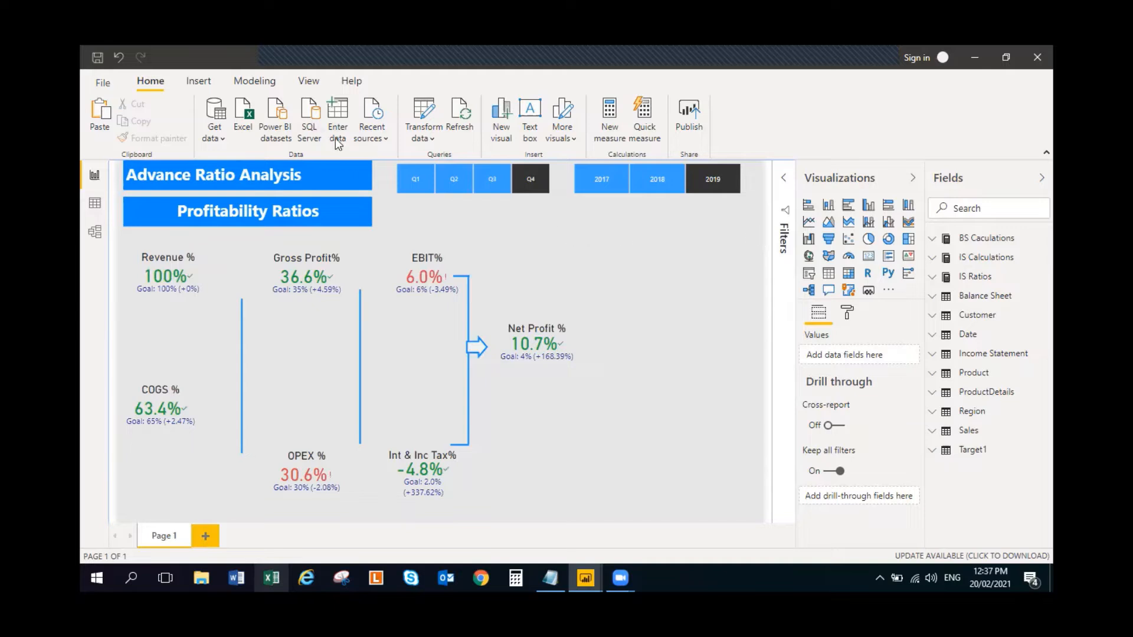
- Start a new what-if parameter named Revenue Scenario with the Decimal number data type
click(263, 82)
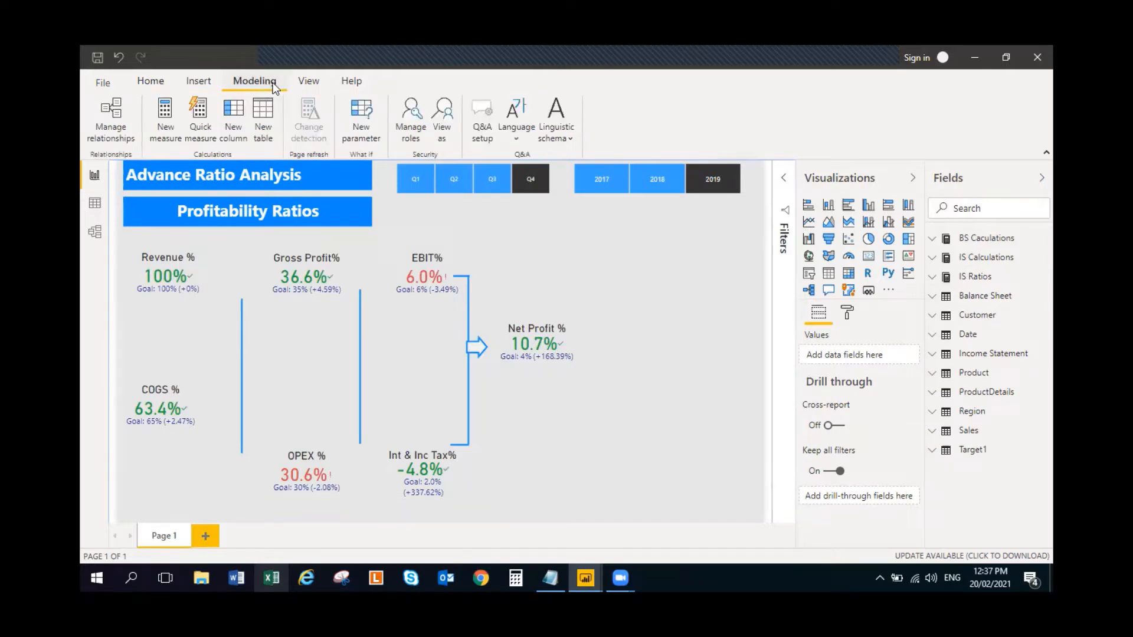
click(365, 113)
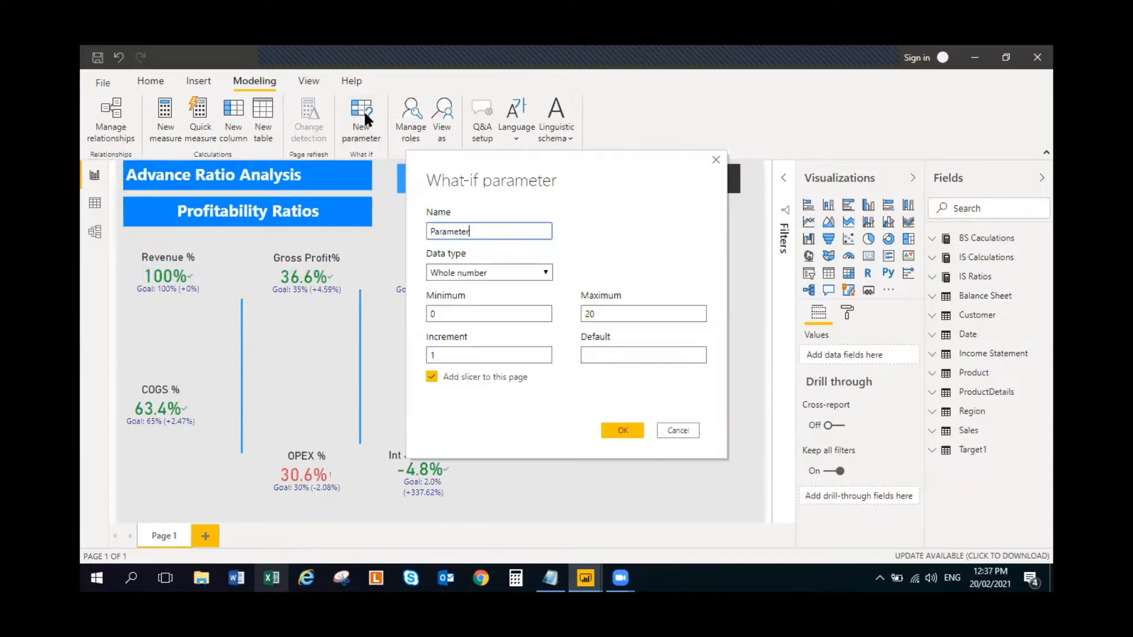
double_click(475, 230)
text(Revenue Scenario)
click(544, 272)
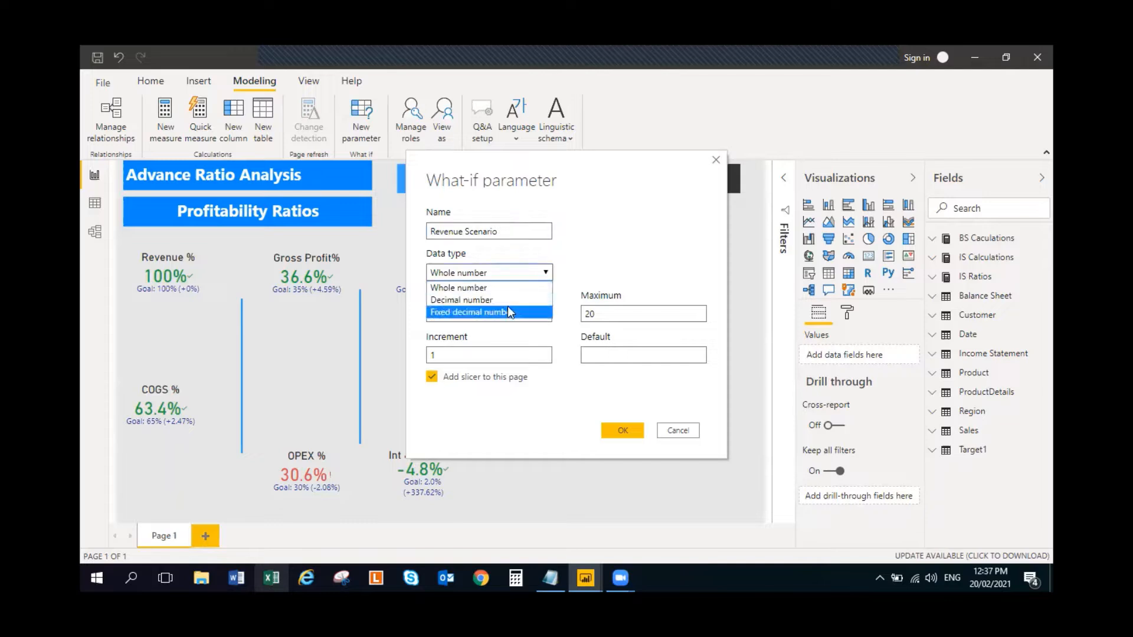
click(508, 300)
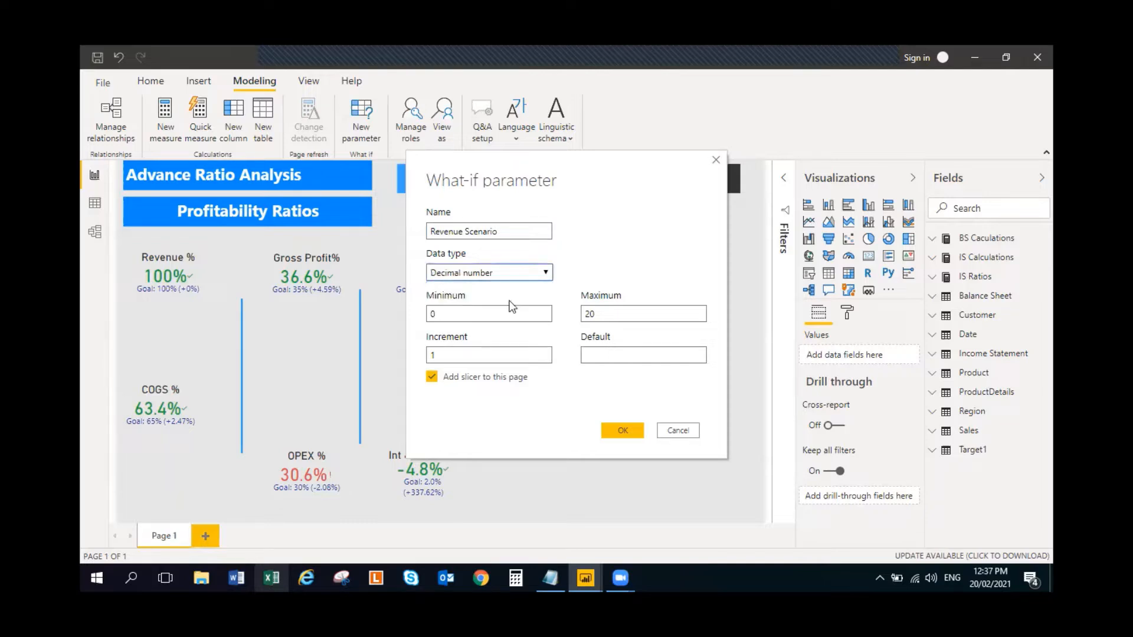
- Set the Revenue Scenario parameter's minimum to -0.20 and maximum to 0.20
double_click(470, 311)
text(-0.)
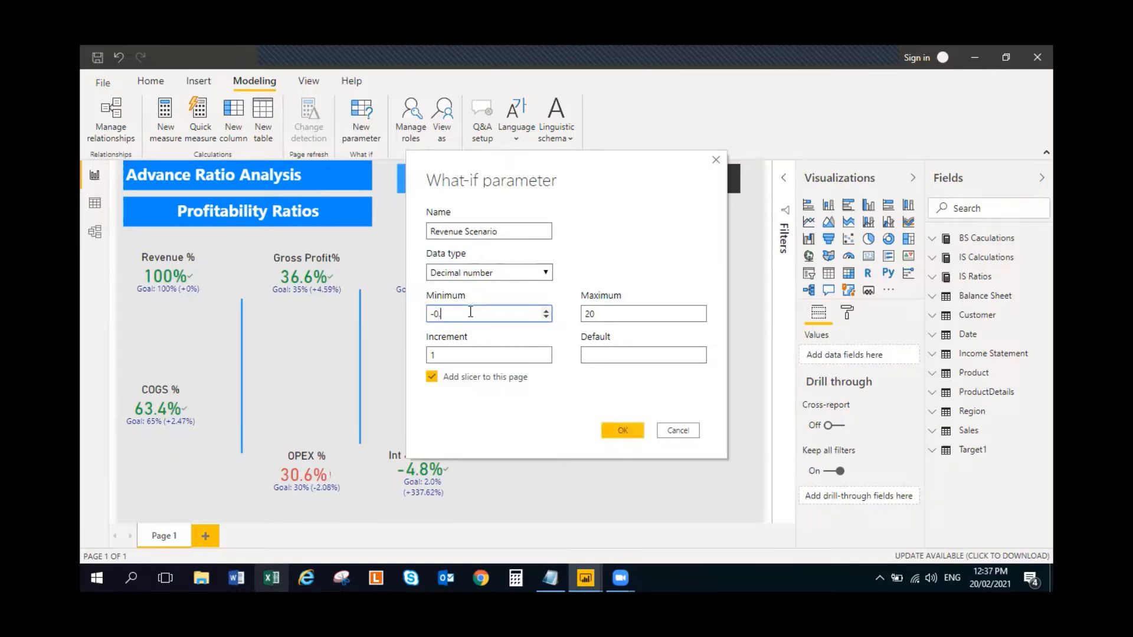
text(20)
double_click(617, 313)
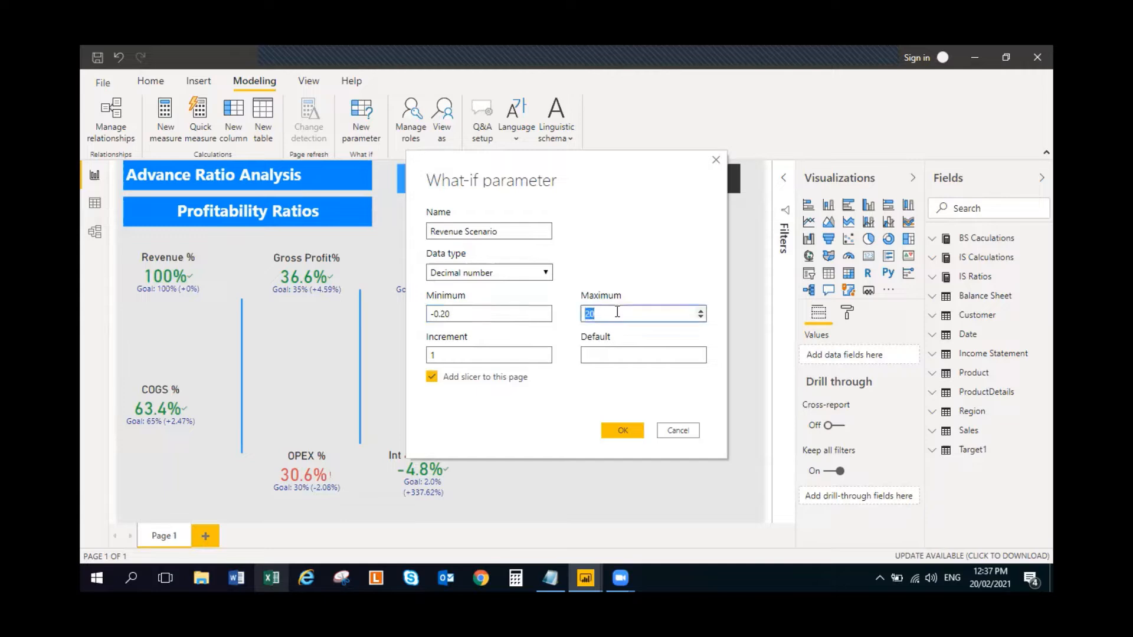
text(0.20)
- Give the Revenue Scenario parameter an increment of 0.02 and a default of 0, and create it with its slicer
click(472, 359)
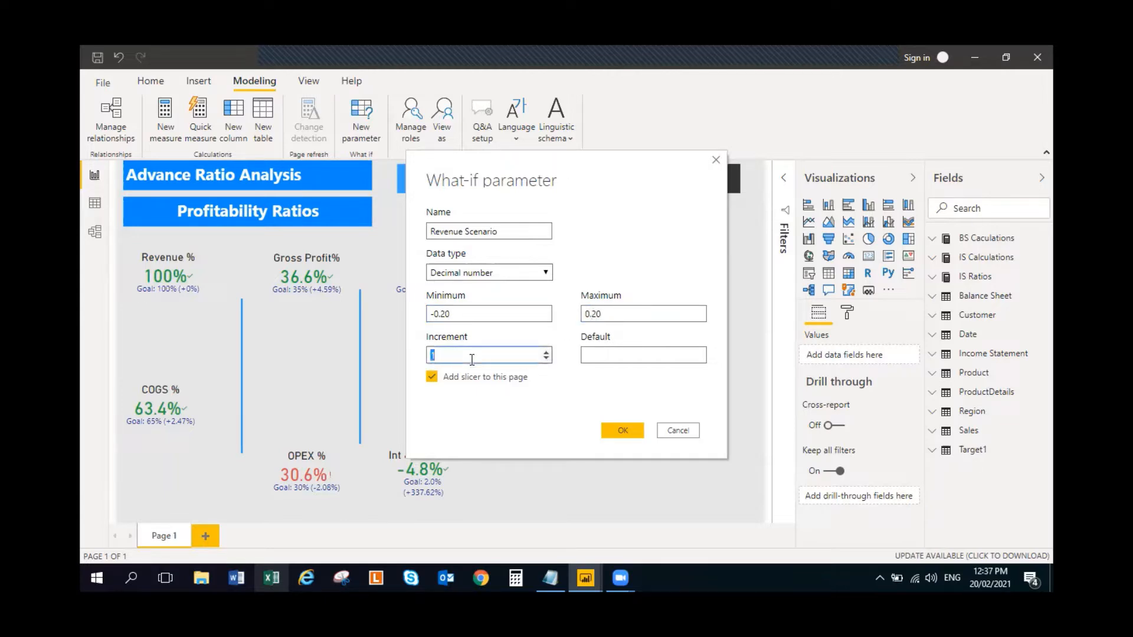
text(0.02)
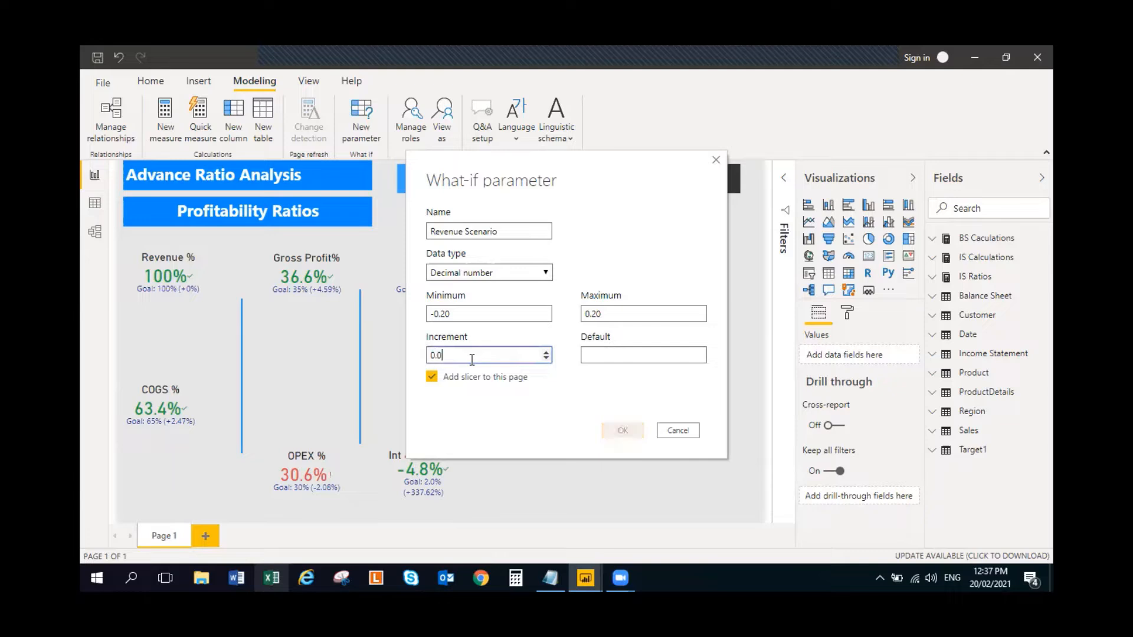
click(630, 357)
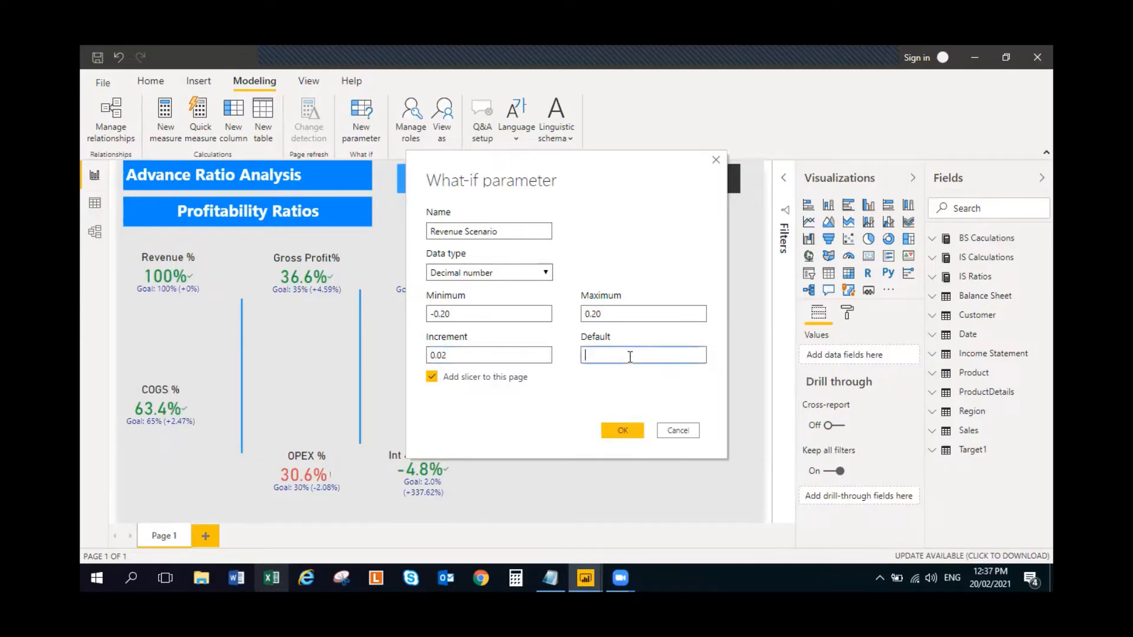
text(0)
click(624, 430)
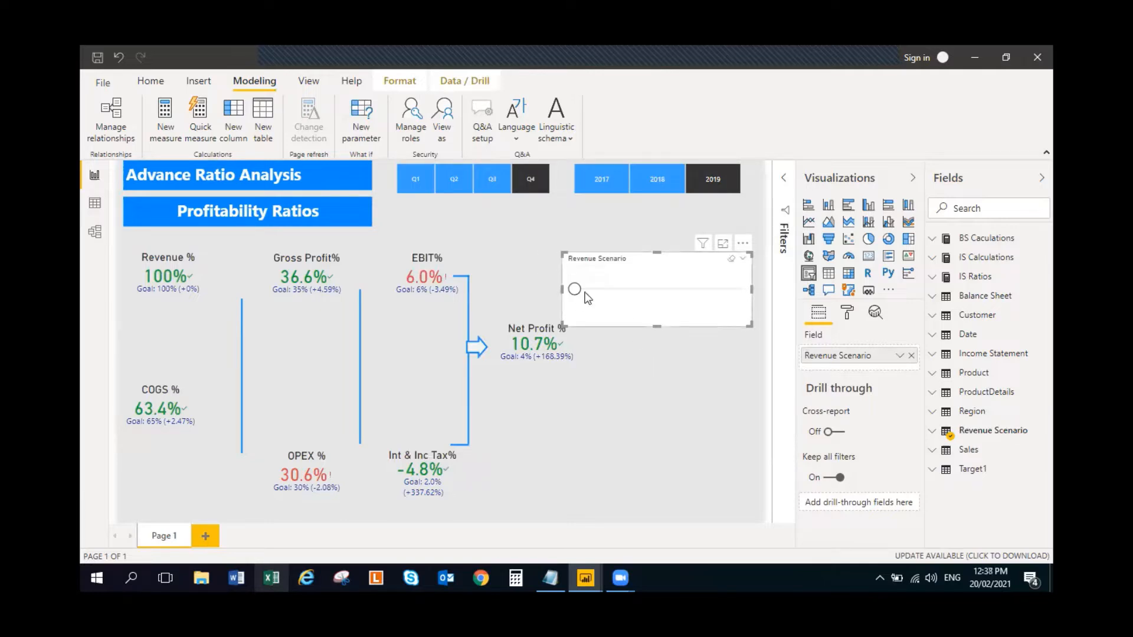
- Set the Revenue Scenario slicer to -0.08, then move it just below the year slicer and make it smaller
drag(576, 291, 626, 299)
drag(750, 290, 637, 250)
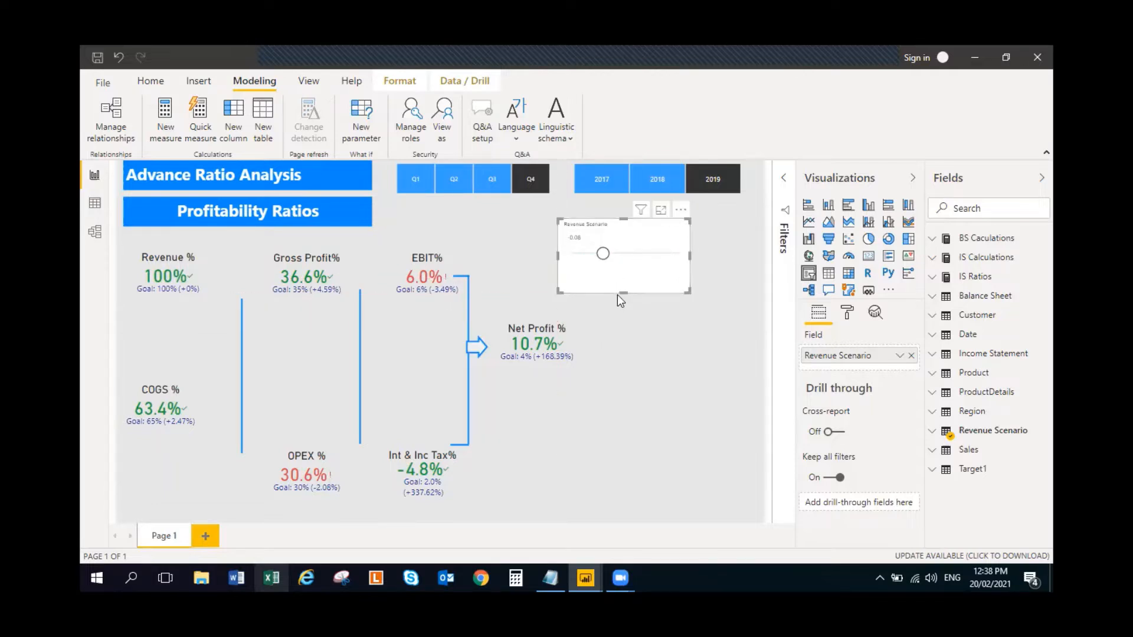
drag(622, 292, 623, 276)
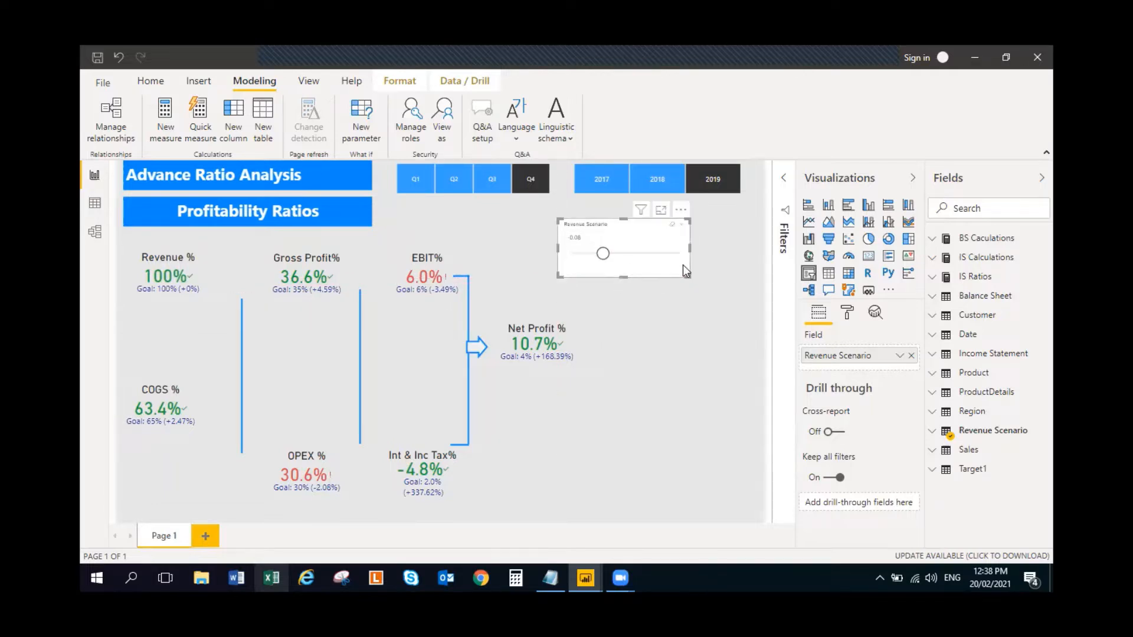
drag(688, 248, 667, 248)
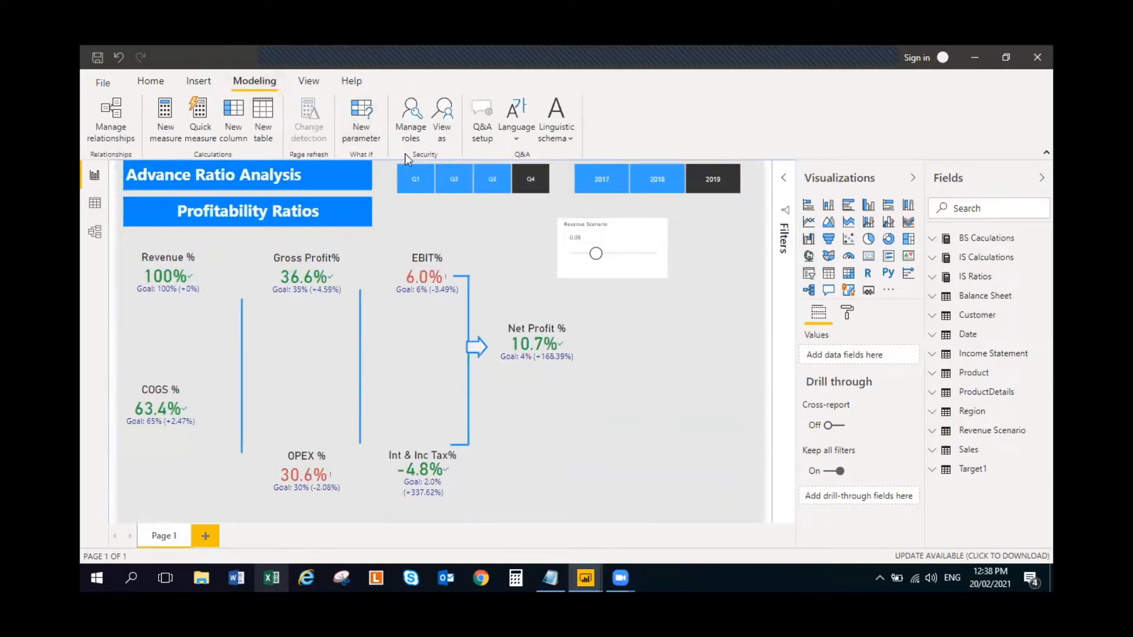
- Start a new what-if parameter named COGS Scenario with the Decimal number data type
click(370, 110)
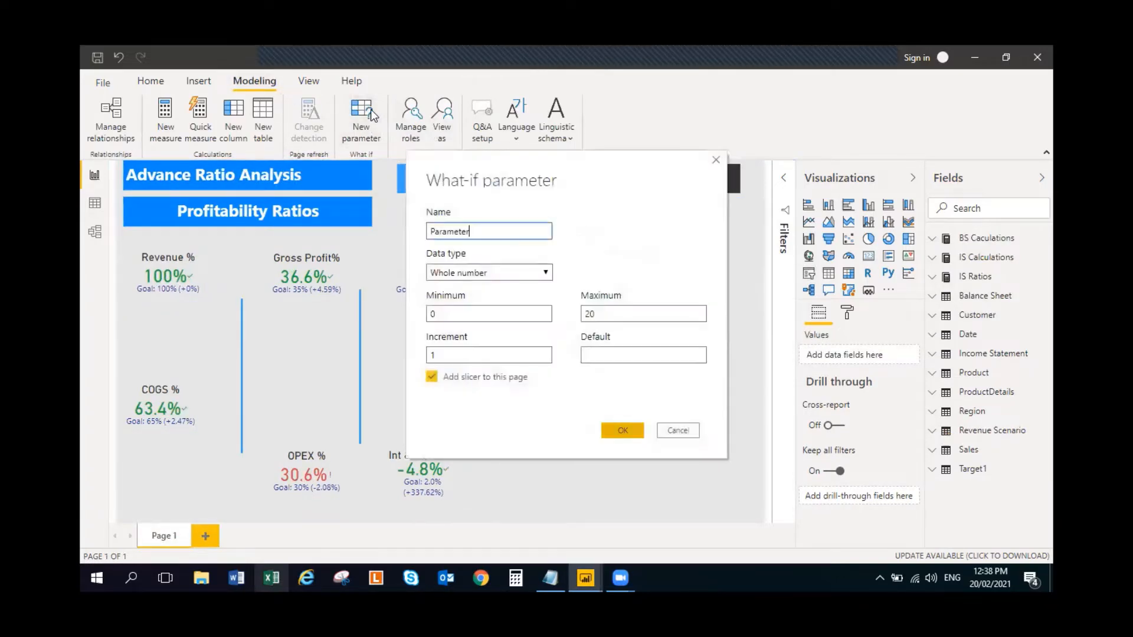
double_click(478, 232)
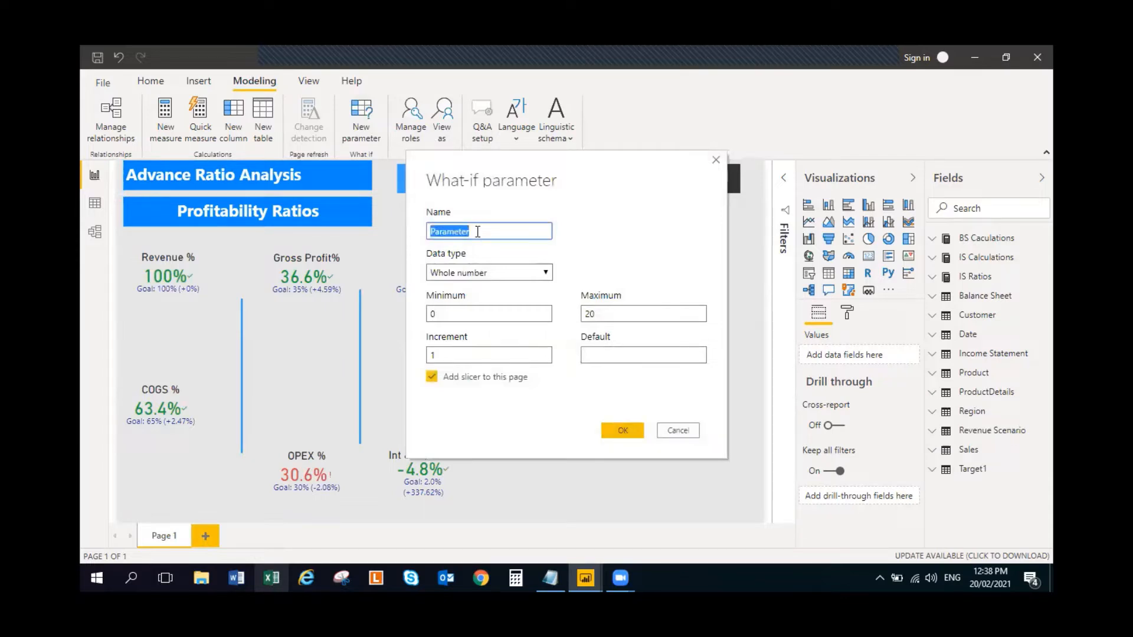
text(COGS Scenario)
click(532, 273)
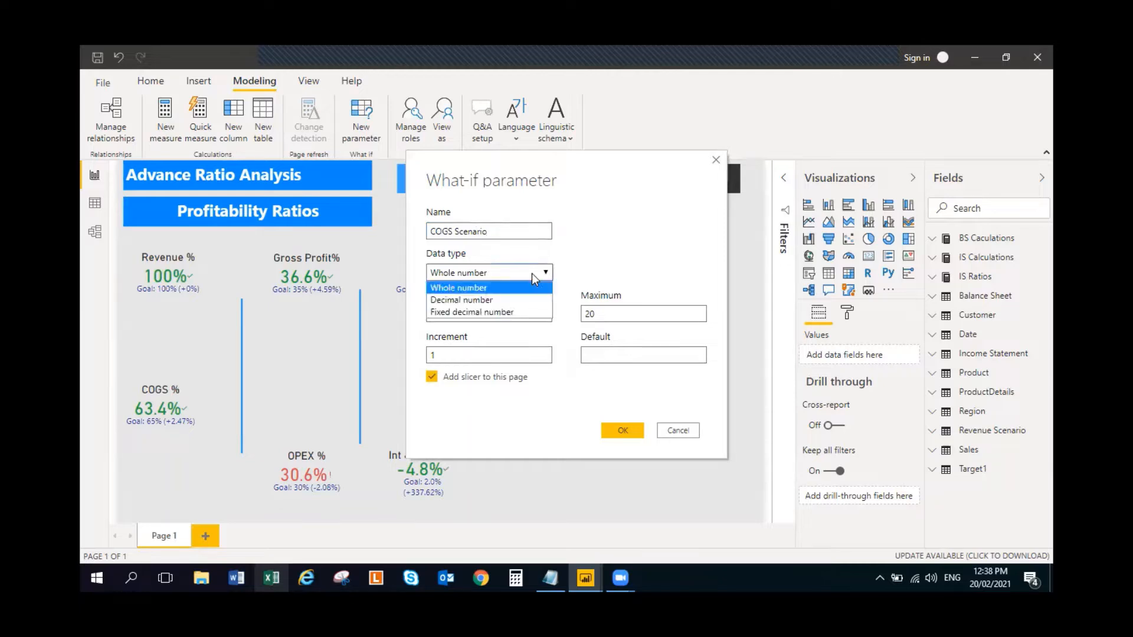
click(511, 300)
- Set the COGS Scenario parameter's minimum to -0.20 and maximum to 0.20
double_click(460, 315)
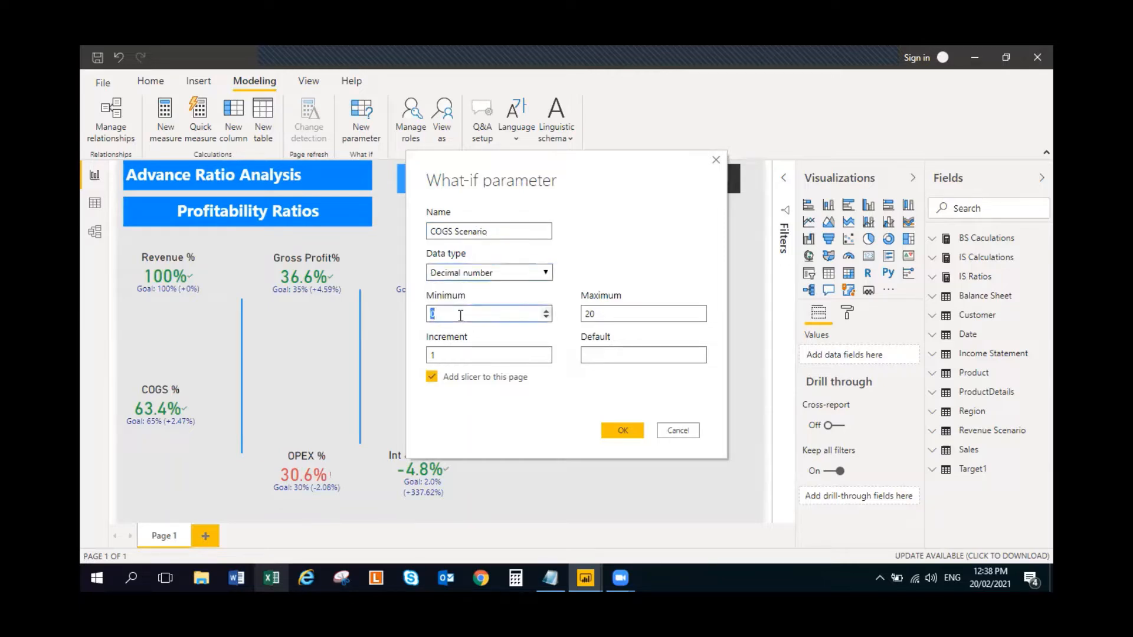
text(-0.02)
double_click(609, 316)
click(505, 317)
text(20)
click(638, 316)
double_click(639, 316)
text(0.20)
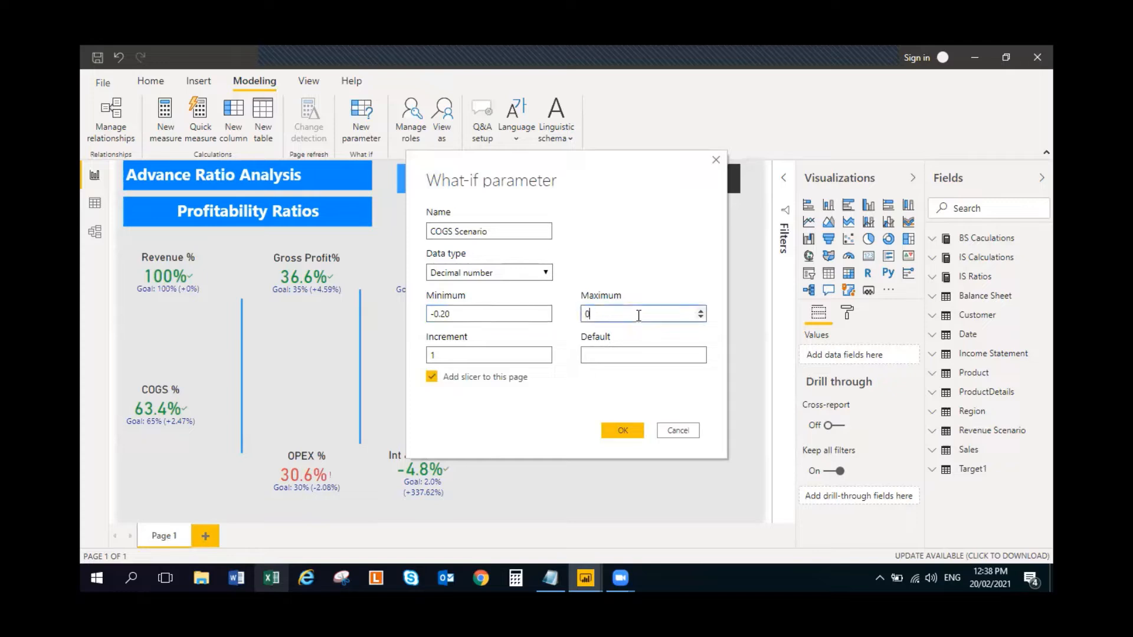
- Give the COGS Scenario parameter an increment of 0.02 and a default of 0, and create it with its slicer
double_click(489, 356)
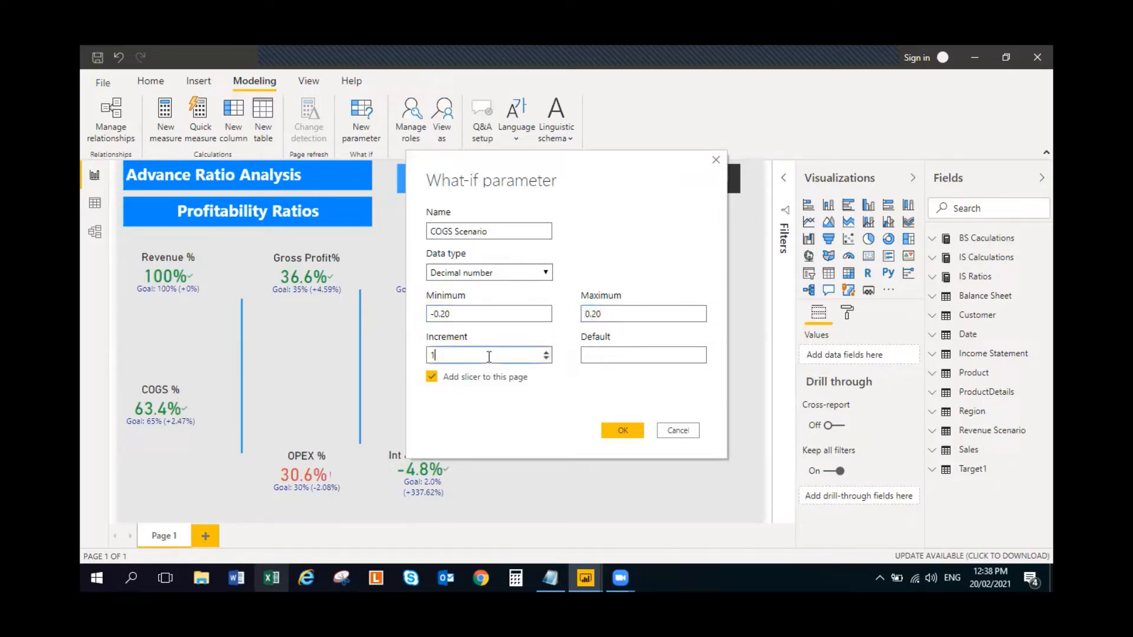
text(0.02)
click(612, 357)
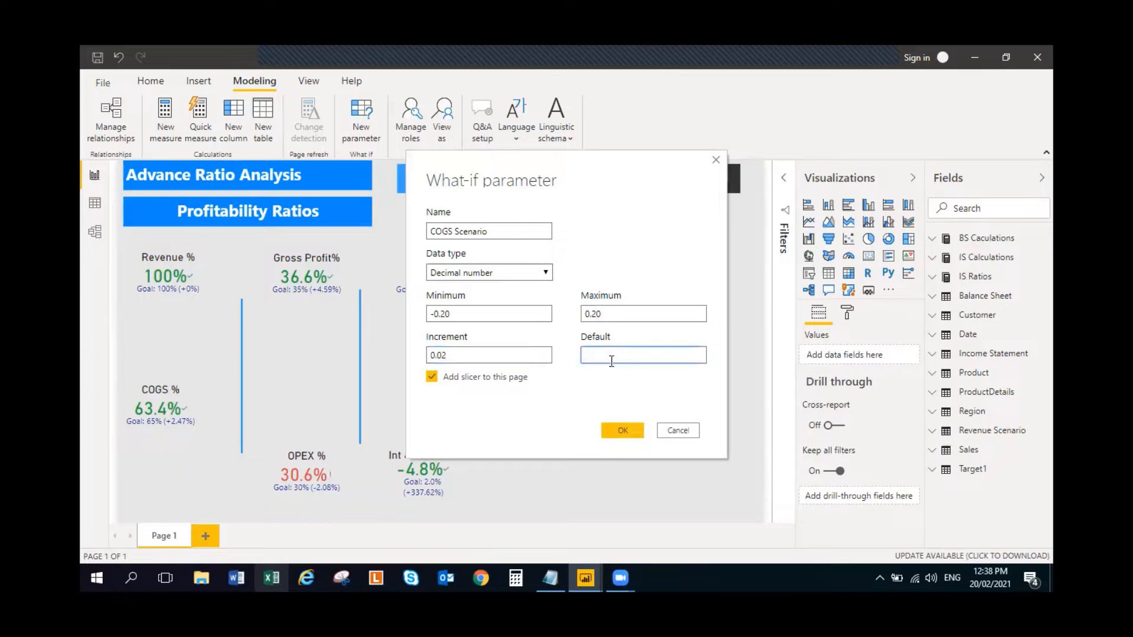
text(0)
click(621, 429)
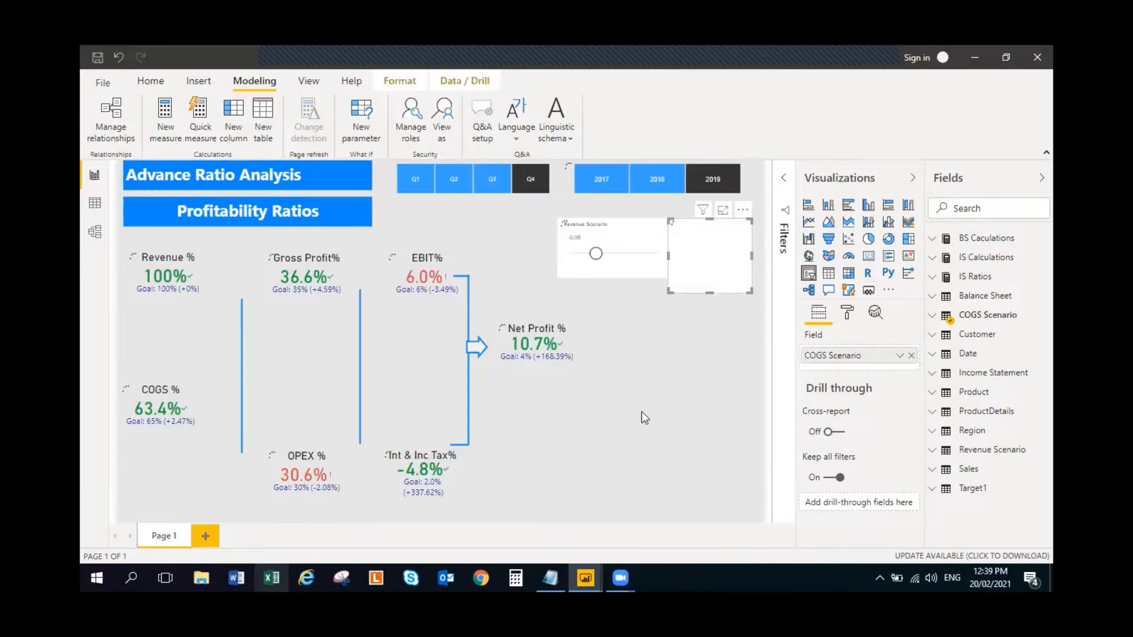
- Reposition the Revenue Scenario slicer and place the COGS Scenario slicer directly beneath it, matching its width
click(560, 576)
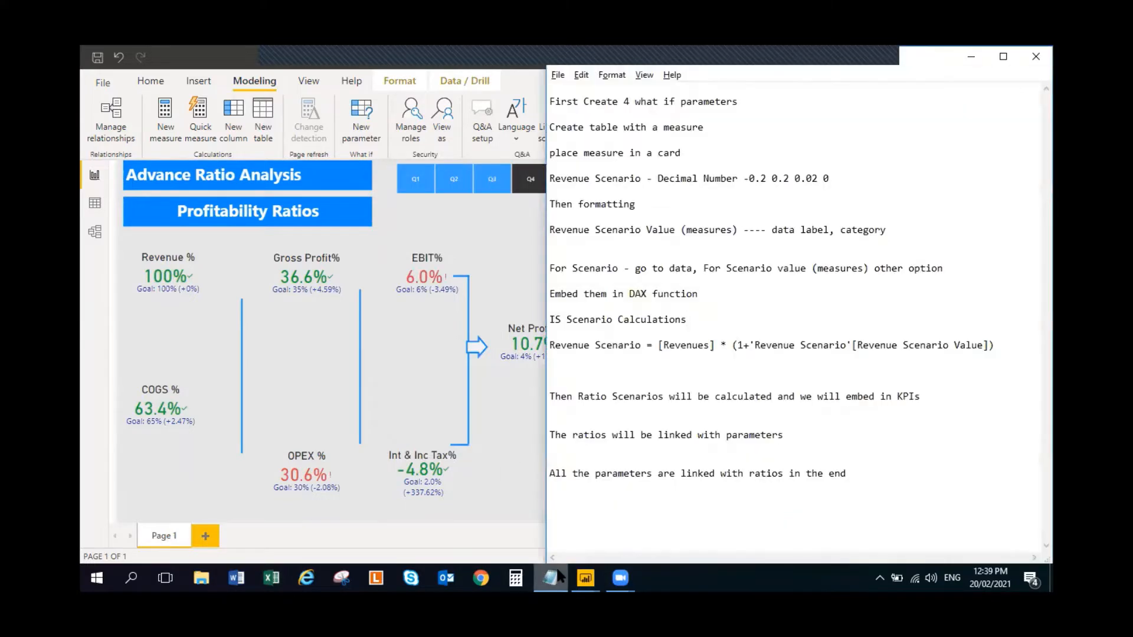
click(560, 577)
drag(714, 300, 604, 366)
drag(636, 249, 656, 234)
click(637, 324)
drag(638, 316, 644, 317)
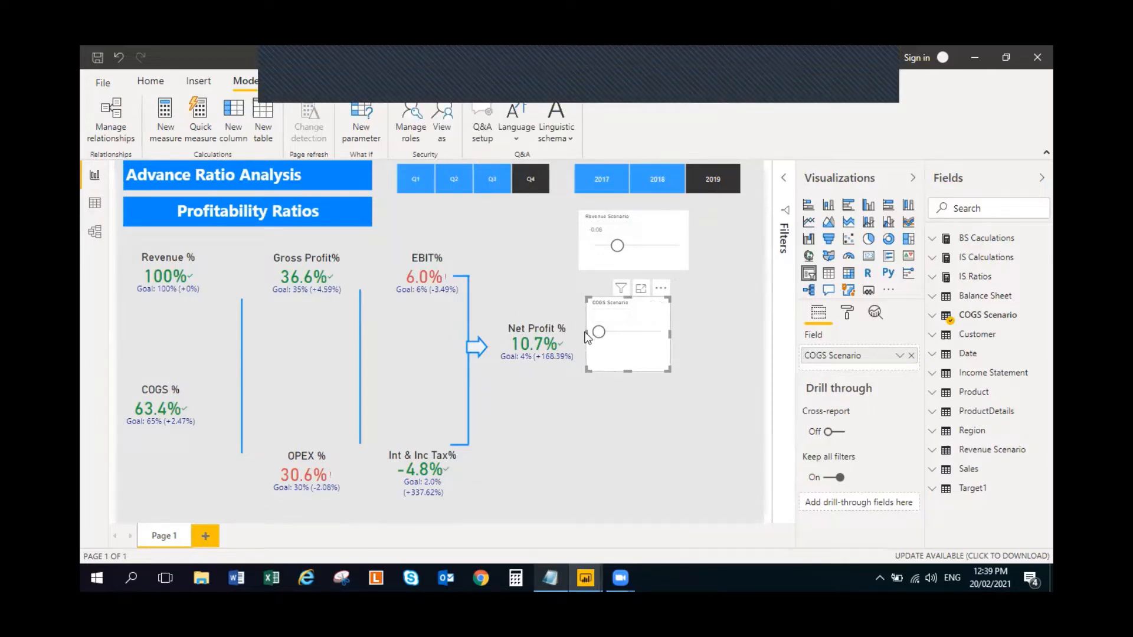
drag(582, 334, 575, 334)
drag(669, 333, 646, 327)
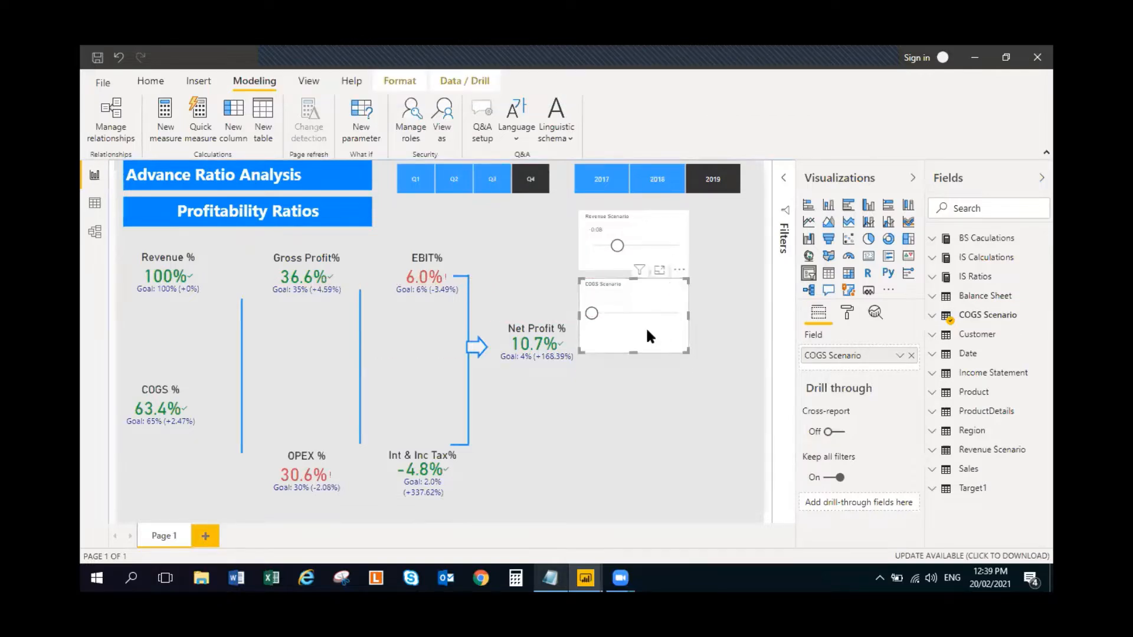
click(660, 409)
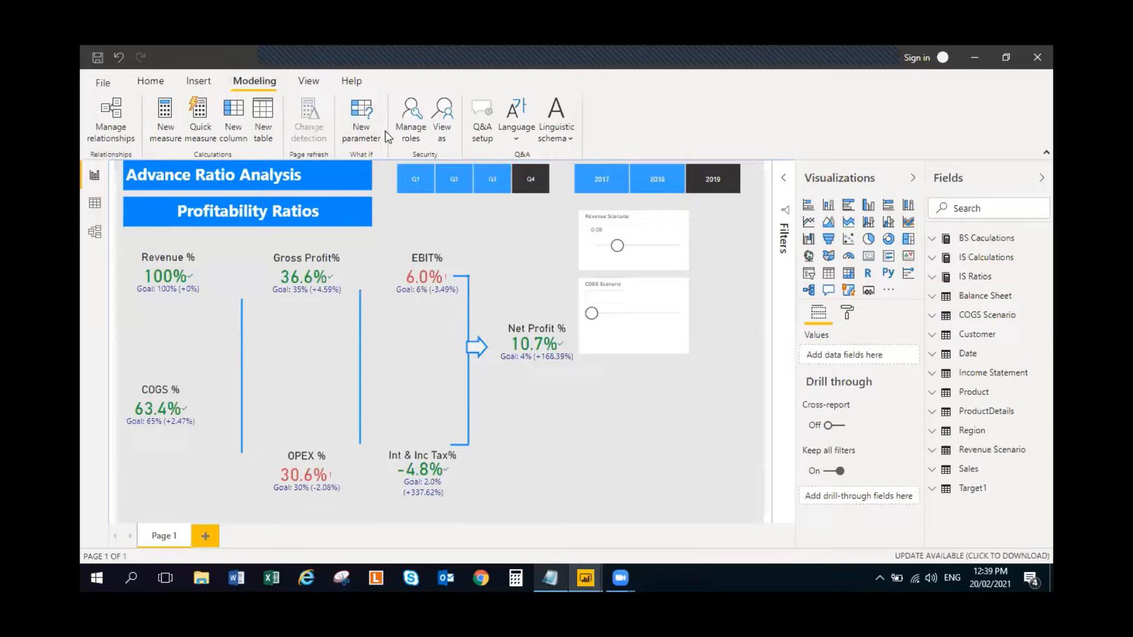
- Start a new what-if parameter named OPEX Scenario with the Decimal number data type
click(366, 118)
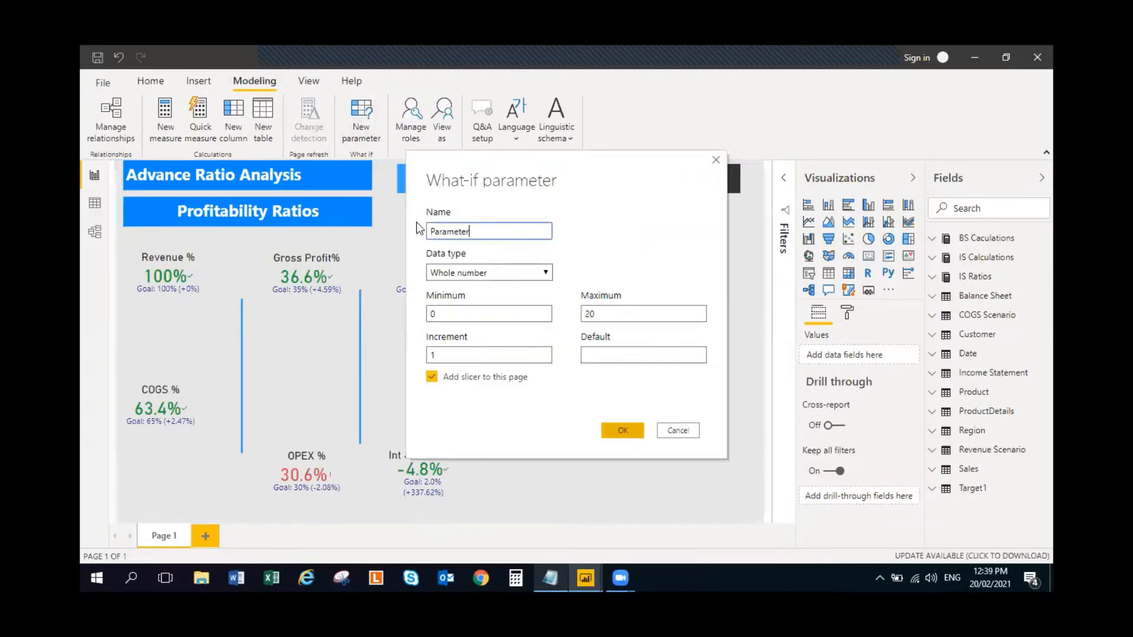
double_click(507, 234)
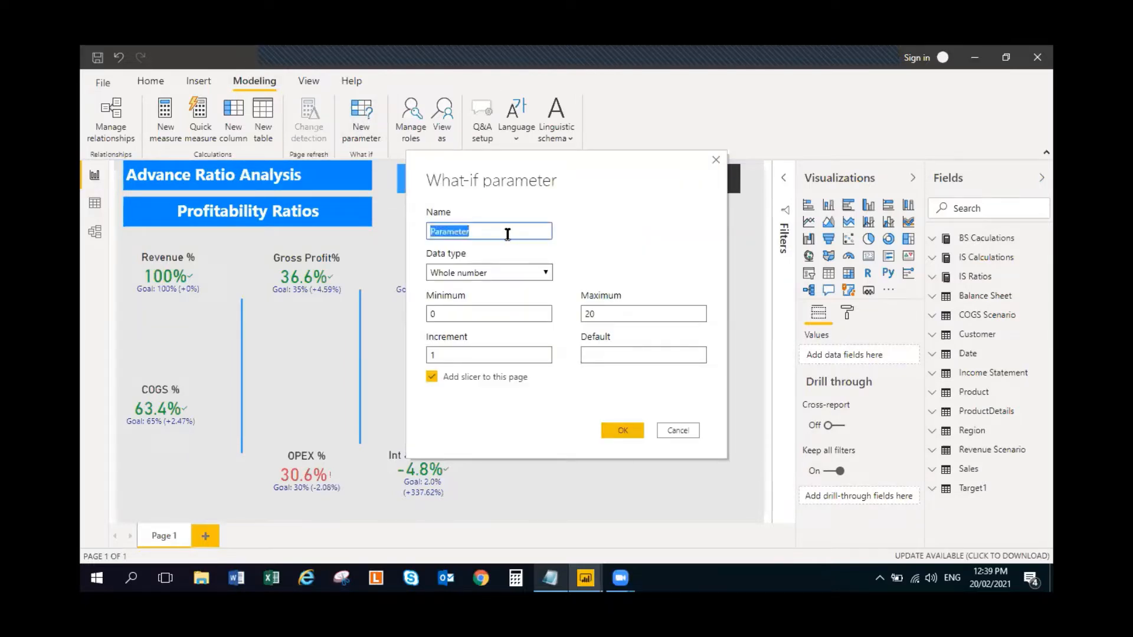
text(OPEX Scenario)
click(513, 272)
click(513, 297)
- Set the OPEX Scenario parameter's minimum to -0.20 and maximum to 0.20
click(469, 318)
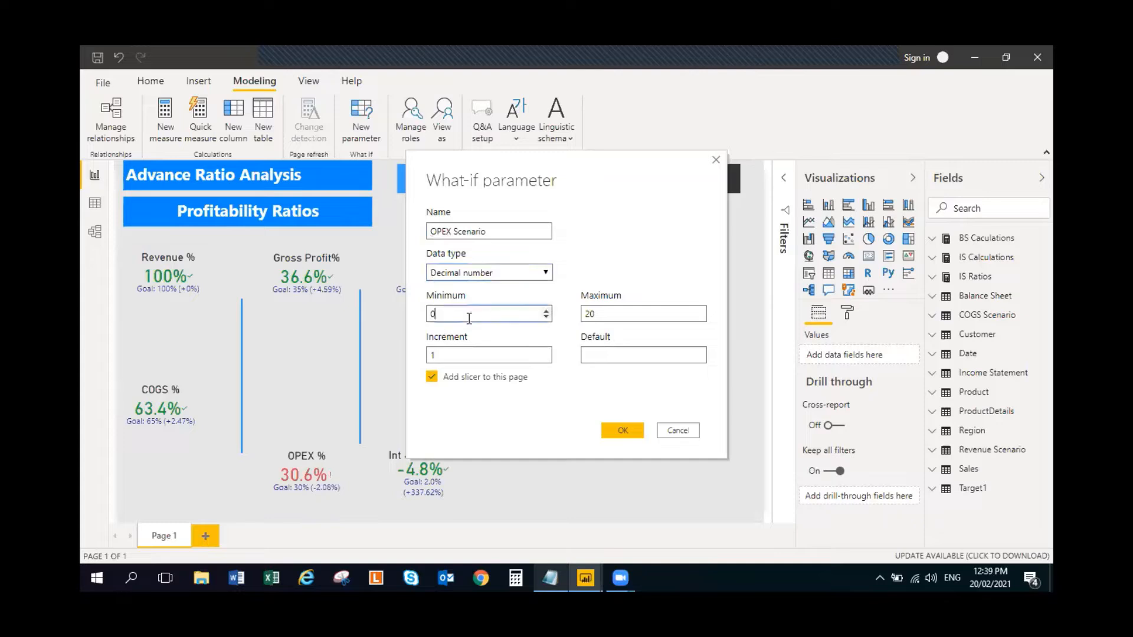
key(BackSpace)
text(-)
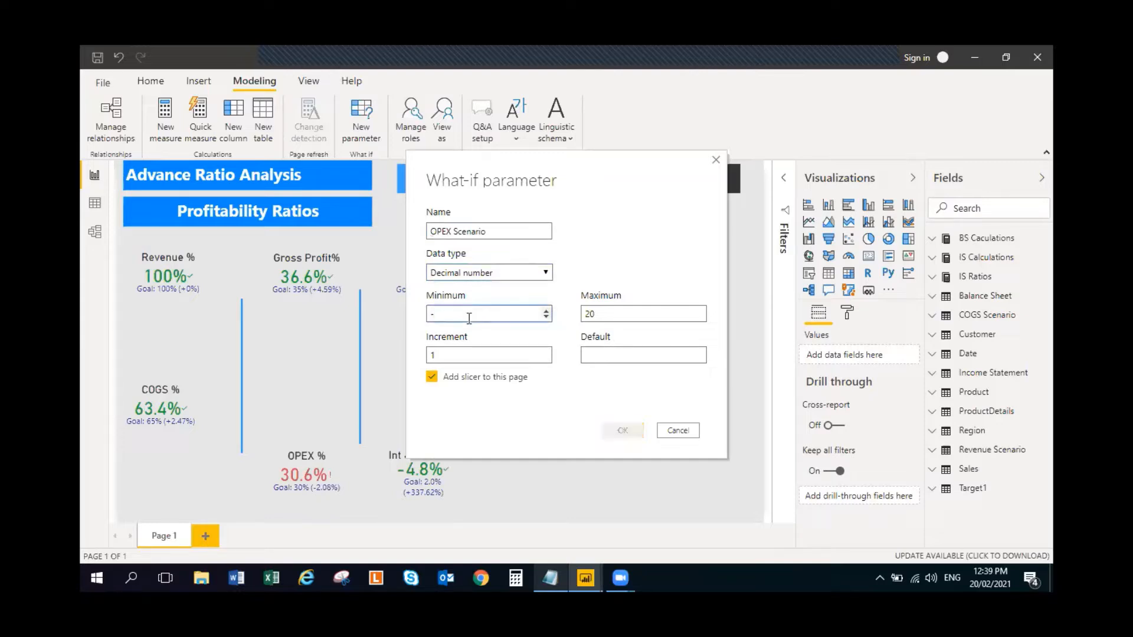
text(0.20)
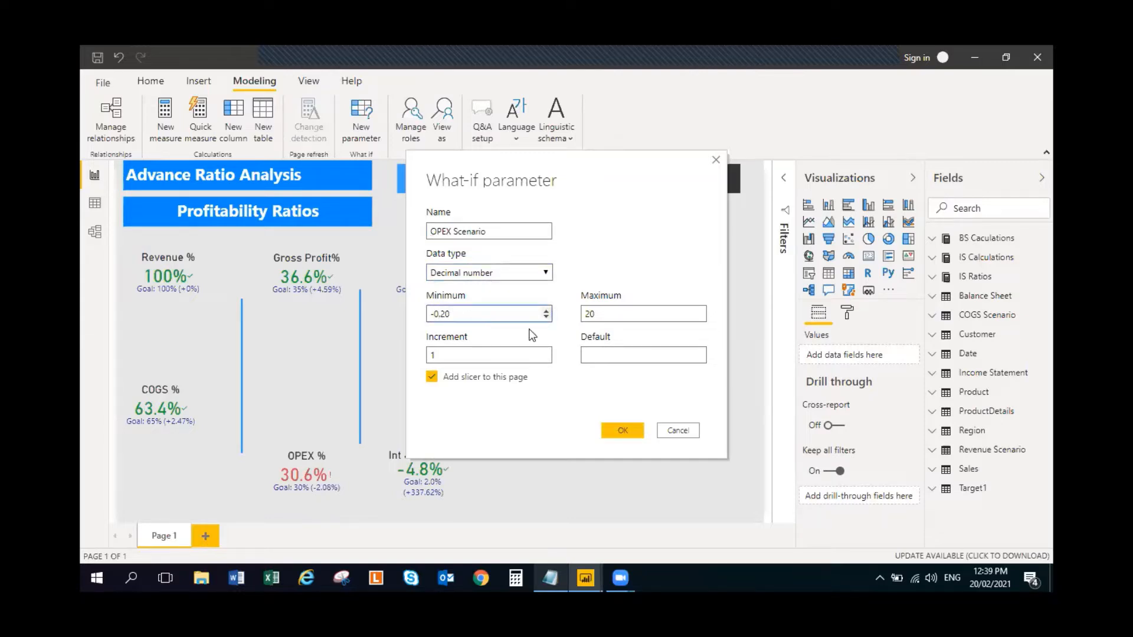
click(604, 319)
double_click(614, 316)
text(0.20)
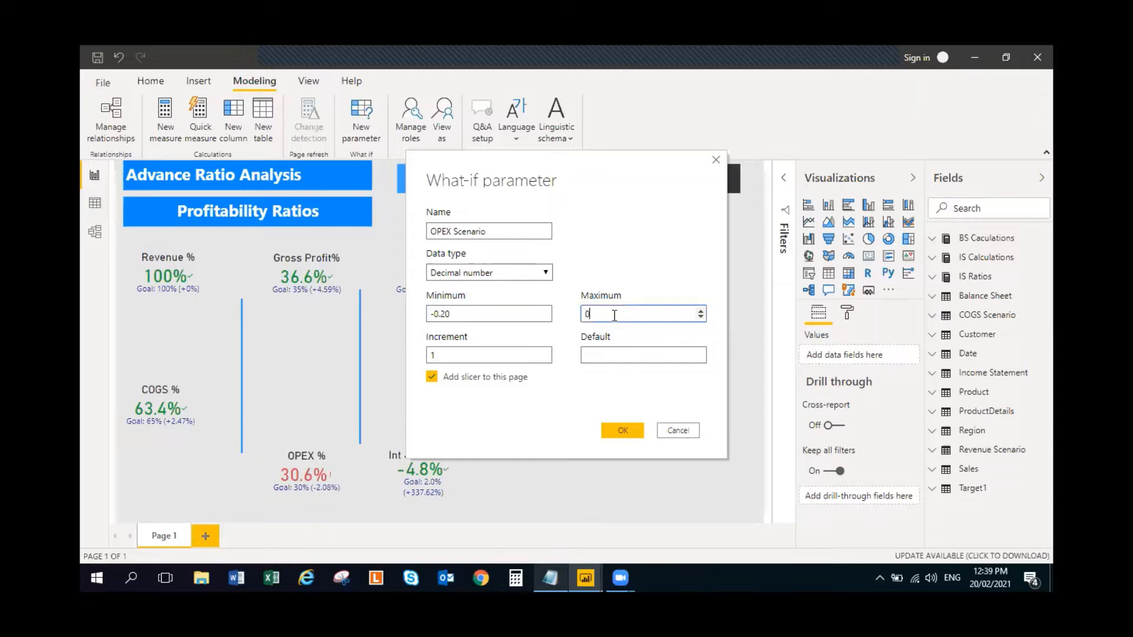
- Give the OPEX Scenario parameter an increment of 0.02 and a default of 0, and create it with its slicer
double_click(438, 356)
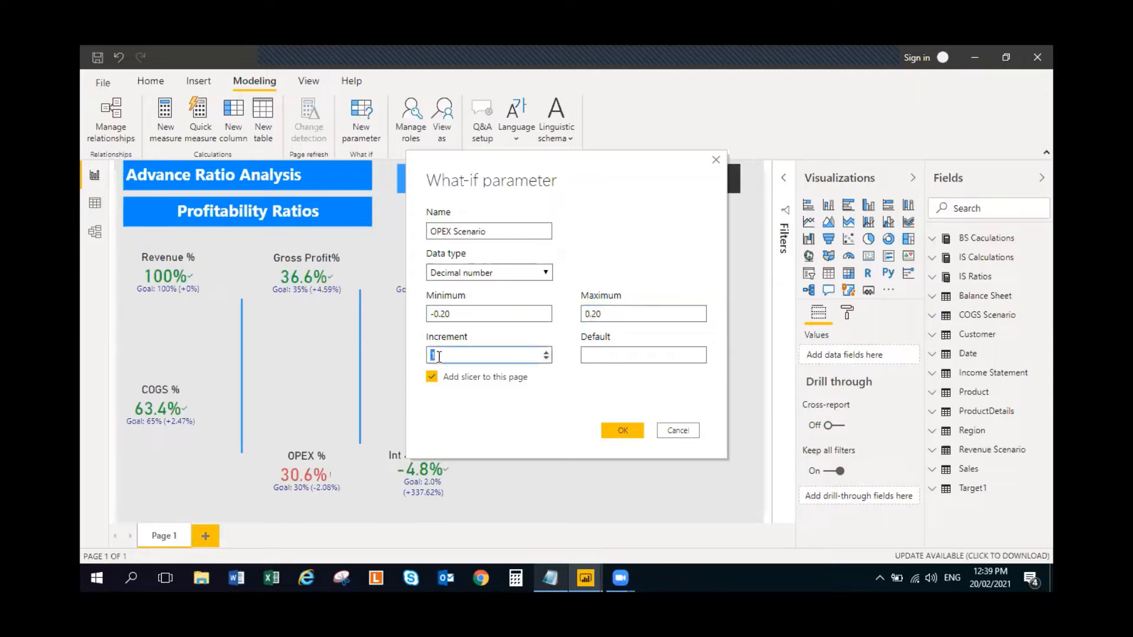
text(0.02)
click(602, 355)
text(0)
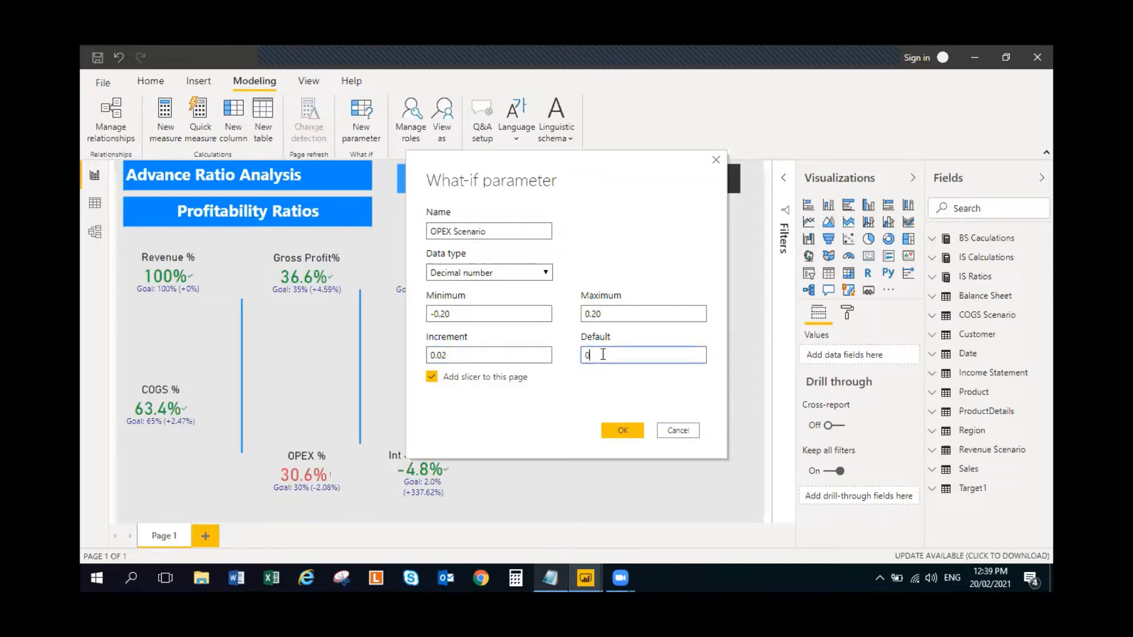
click(638, 436)
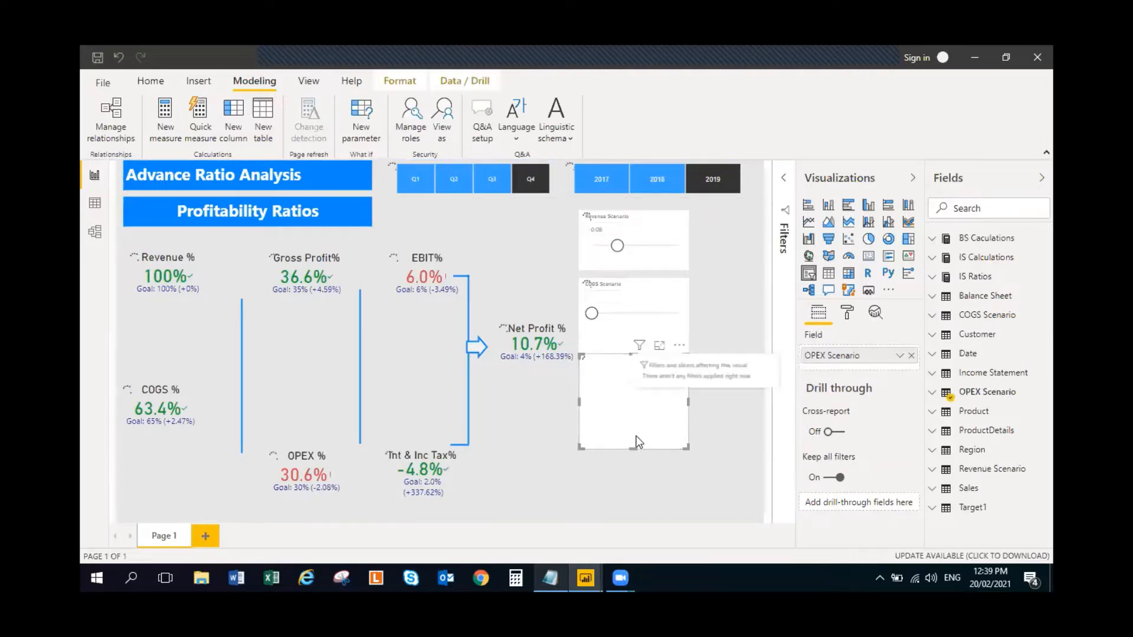
- Reduce the height of the OPEX Scenario slicer and position it just beneath the COGS Scenario slicer
drag(632, 450, 626, 426)
drag(628, 419, 633, 419)
click(614, 441)
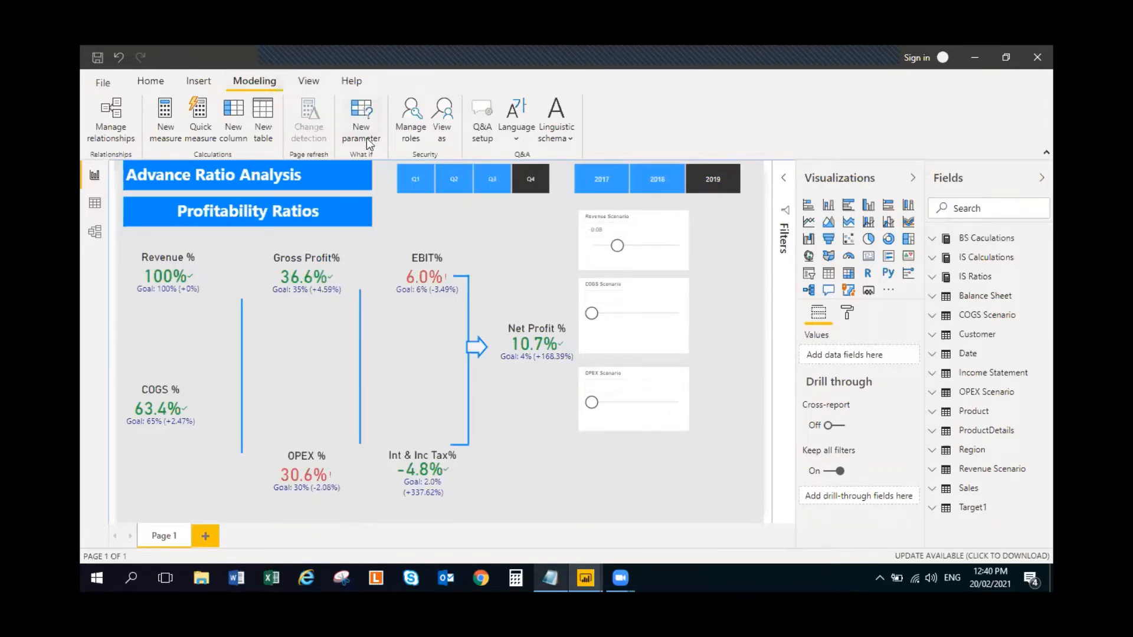
- Start a new what-if parameter named Int & Inc Tax Scenario with the Decimal number data type
click(362, 113)
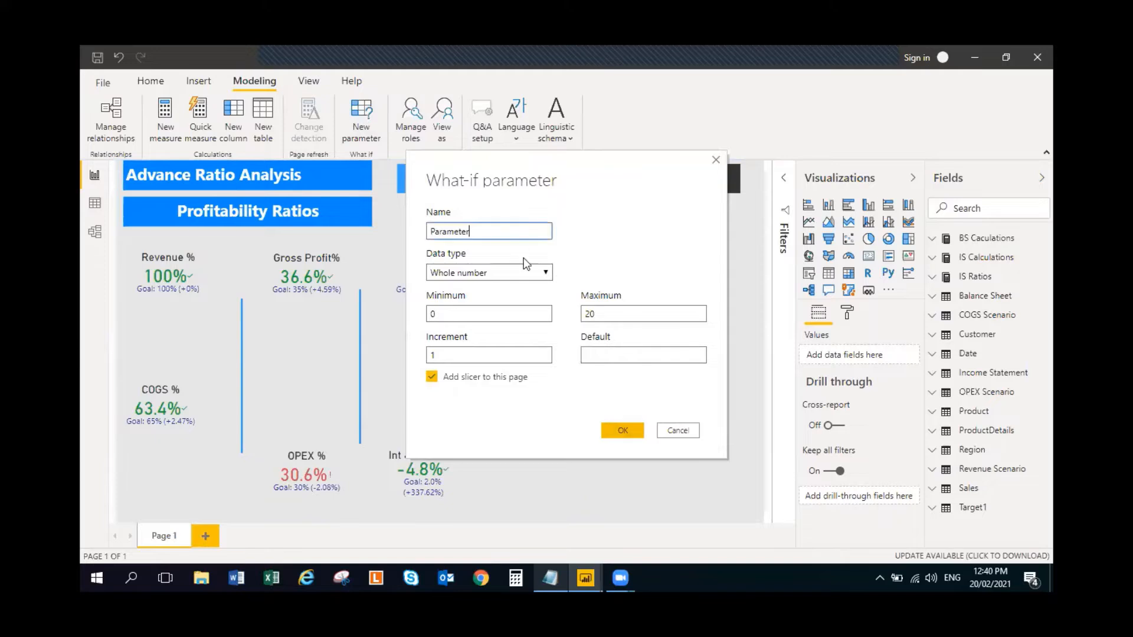
double_click(485, 233)
text(Int & Inc Tax Scenario)
click(536, 277)
click(504, 295)
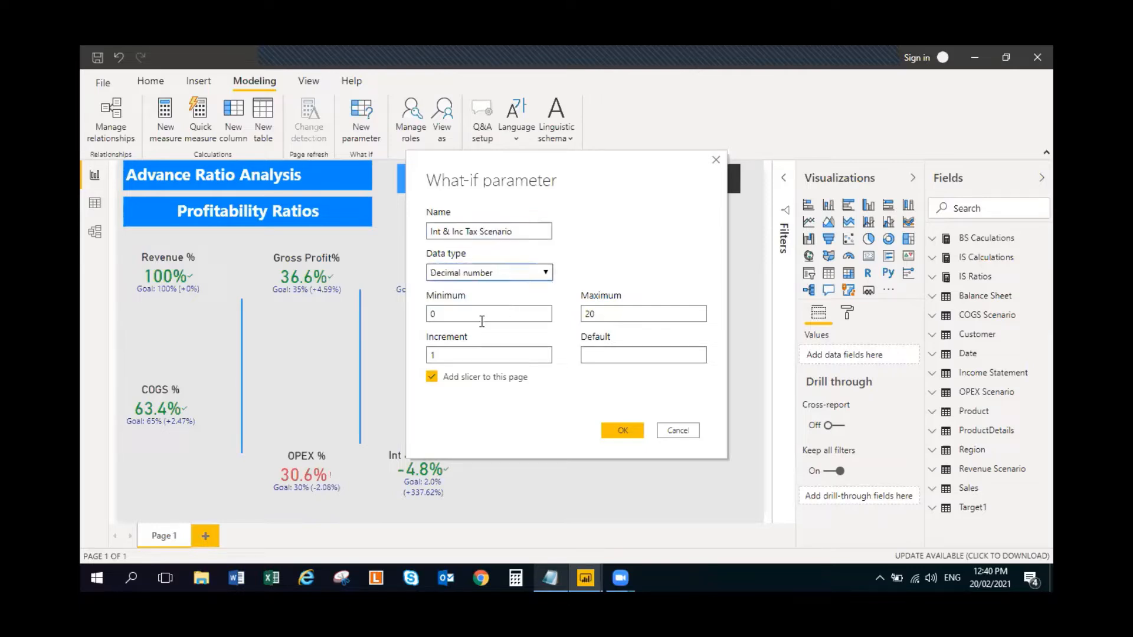
- Set the Int & Inc Tax Scenario parameter's minimum to -0.20 and maximum to 0.20
click(475, 315)
text(-)
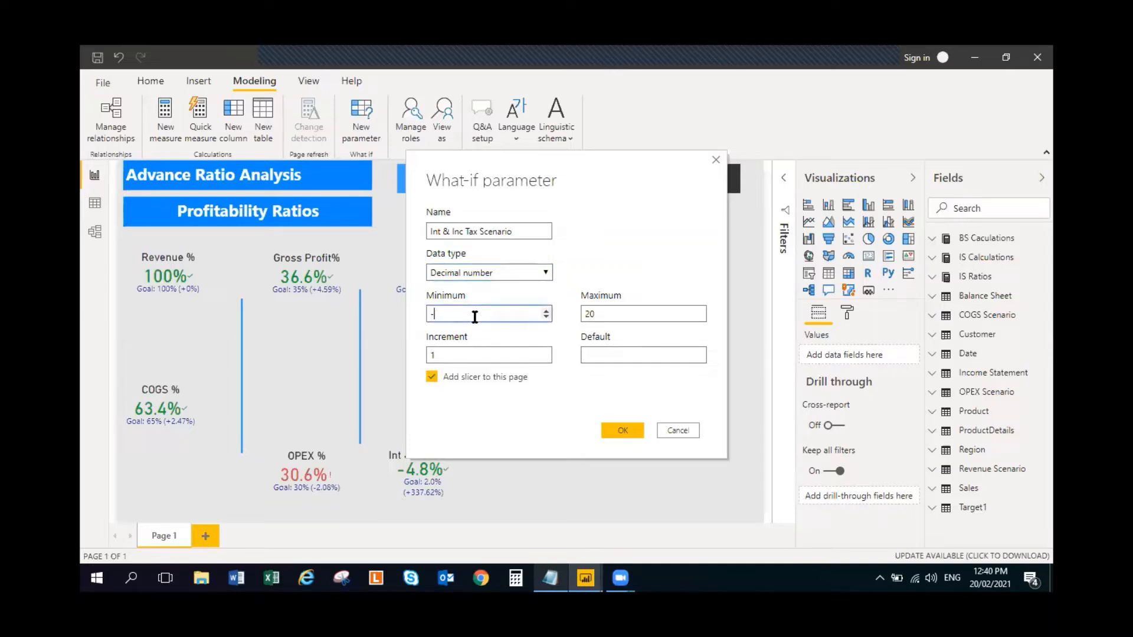
text(0.20)
click(590, 314)
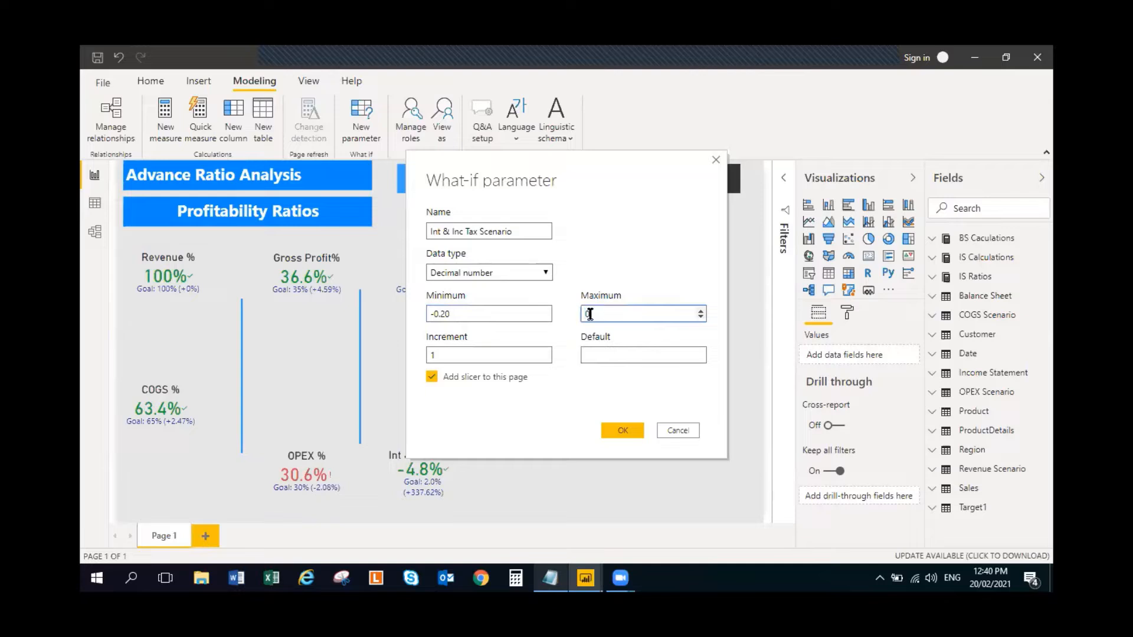
- Give the Int & Inc Tax Scenario parameter an increment of 0.02 and a default of 0, and create it with its slicer
double_click(446, 357)
text(0.02)
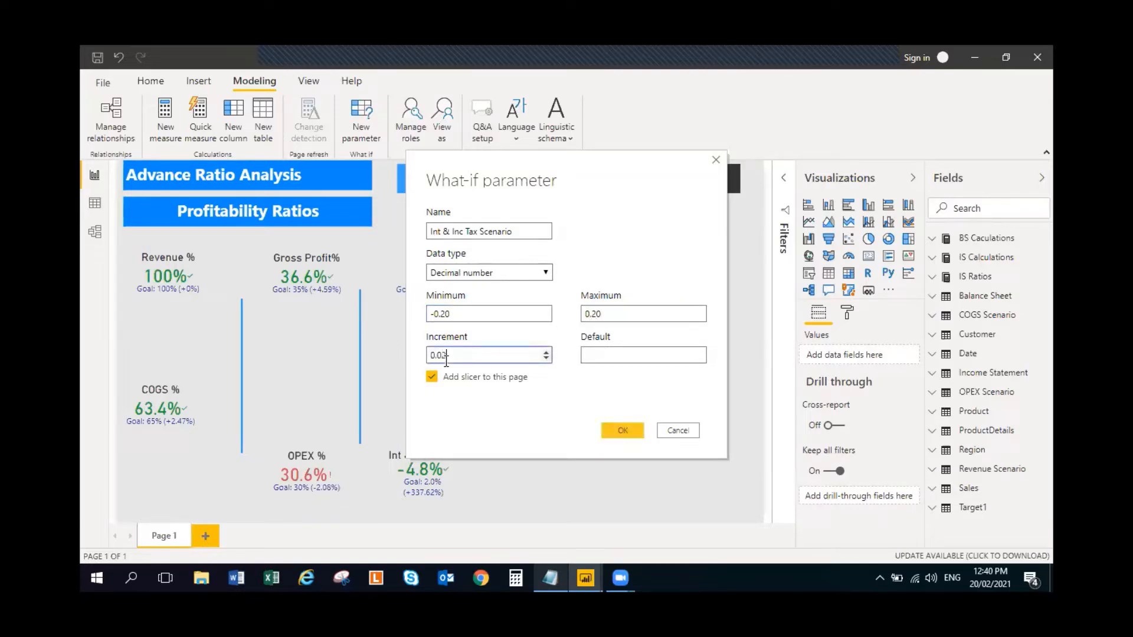
click(614, 357)
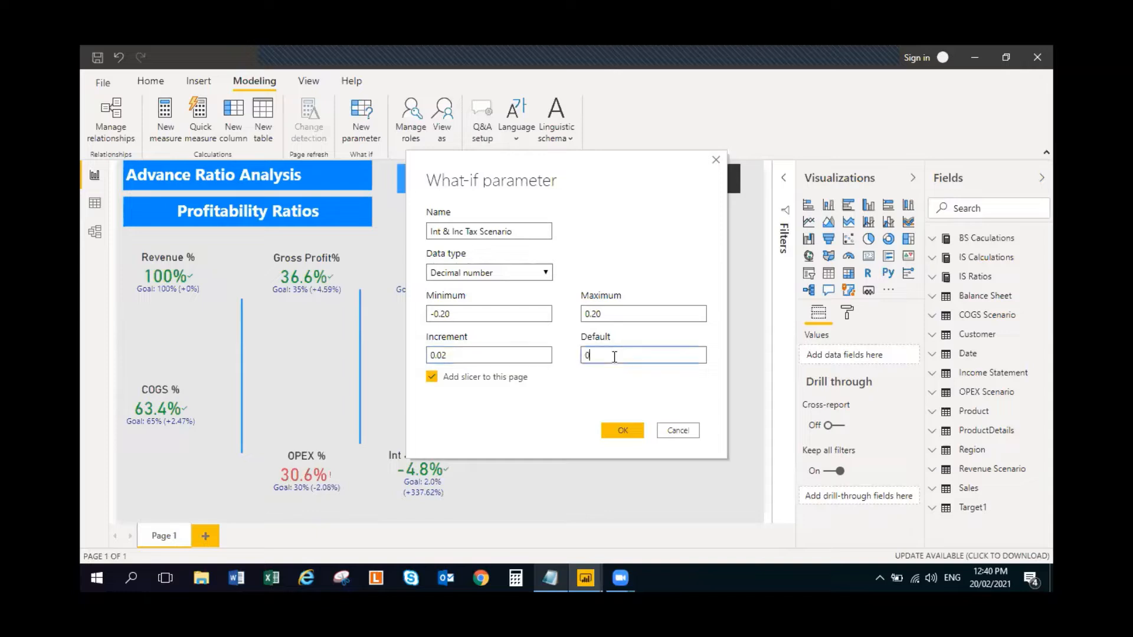
text(0)
click(627, 430)
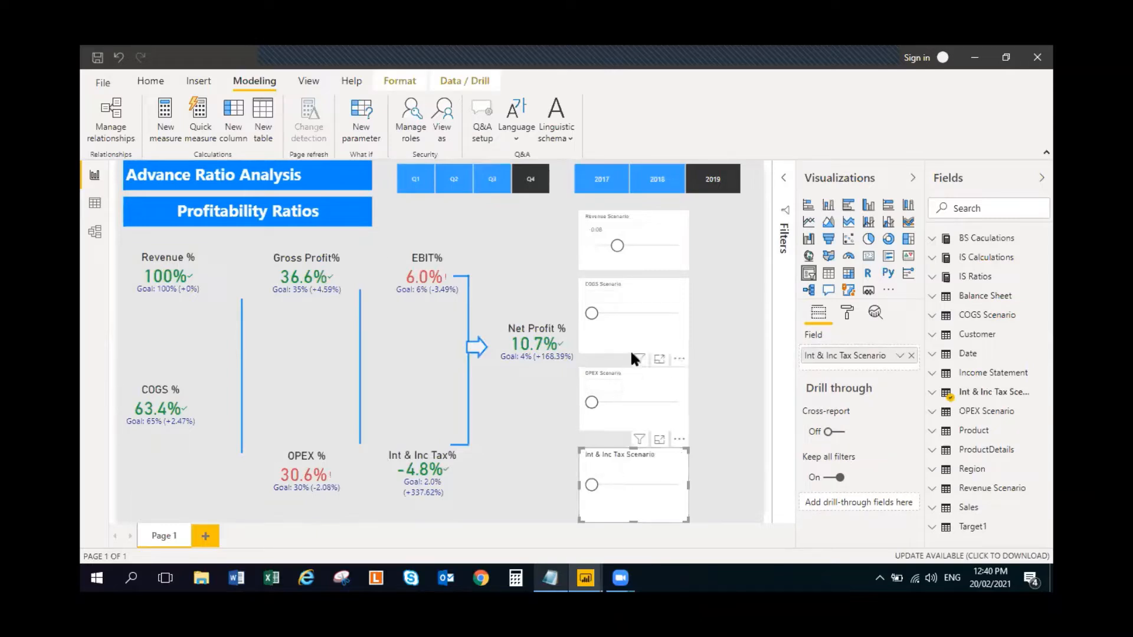
- Shift all four scenario slicers slightly up and to the left, and set the Revenue Scenario slicer to -0.12
drag(640, 236, 632, 223)
drag(637, 302, 627, 294)
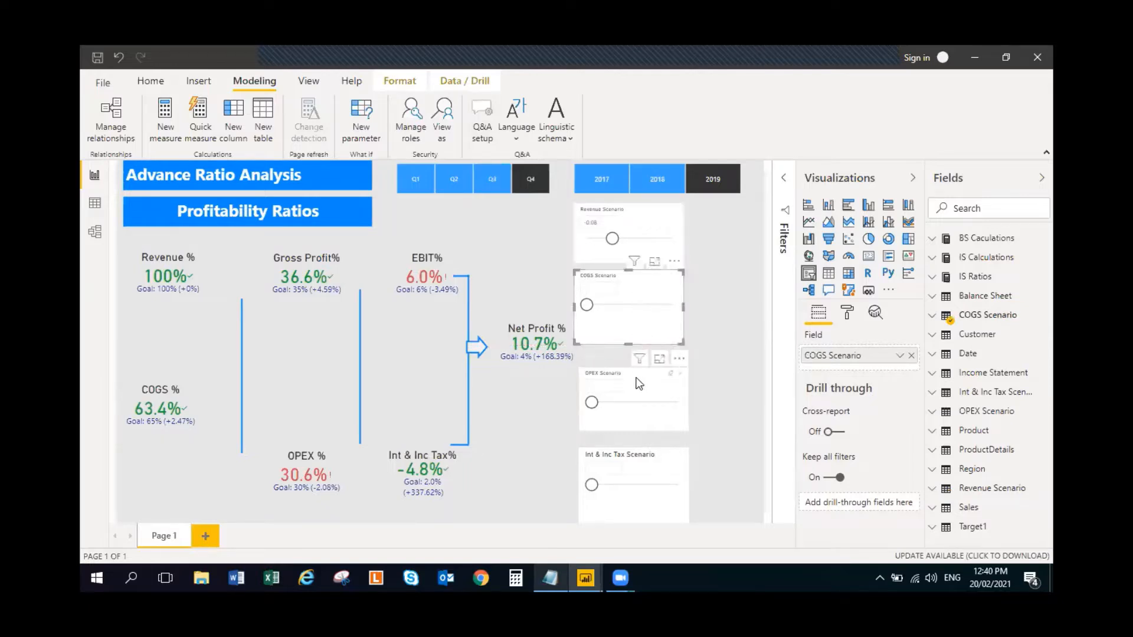
drag(639, 384, 634, 376)
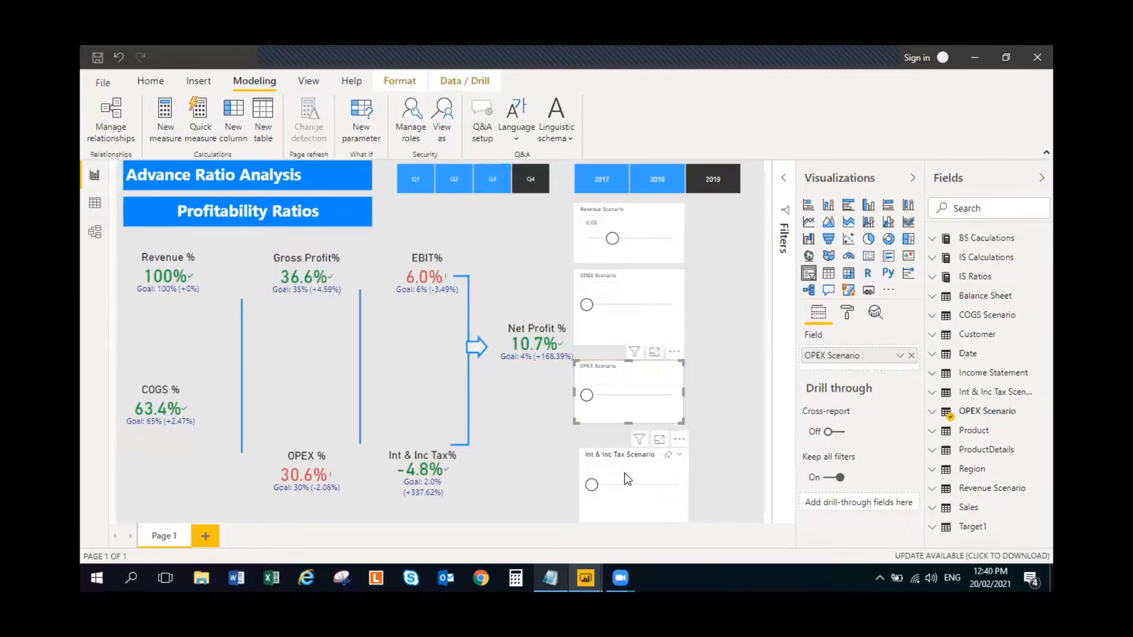
drag(626, 479, 621, 468)
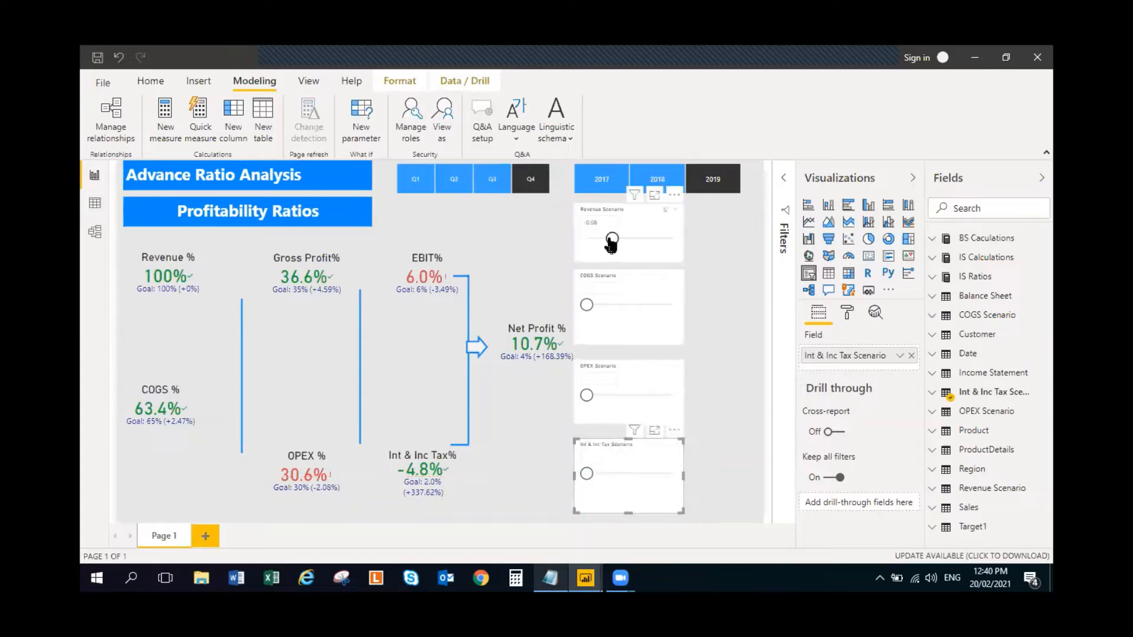
mouse_move(612, 242)
mouse_down()
mouse_move(626, 243)
mouse_move(604, 239)
mouse_up()
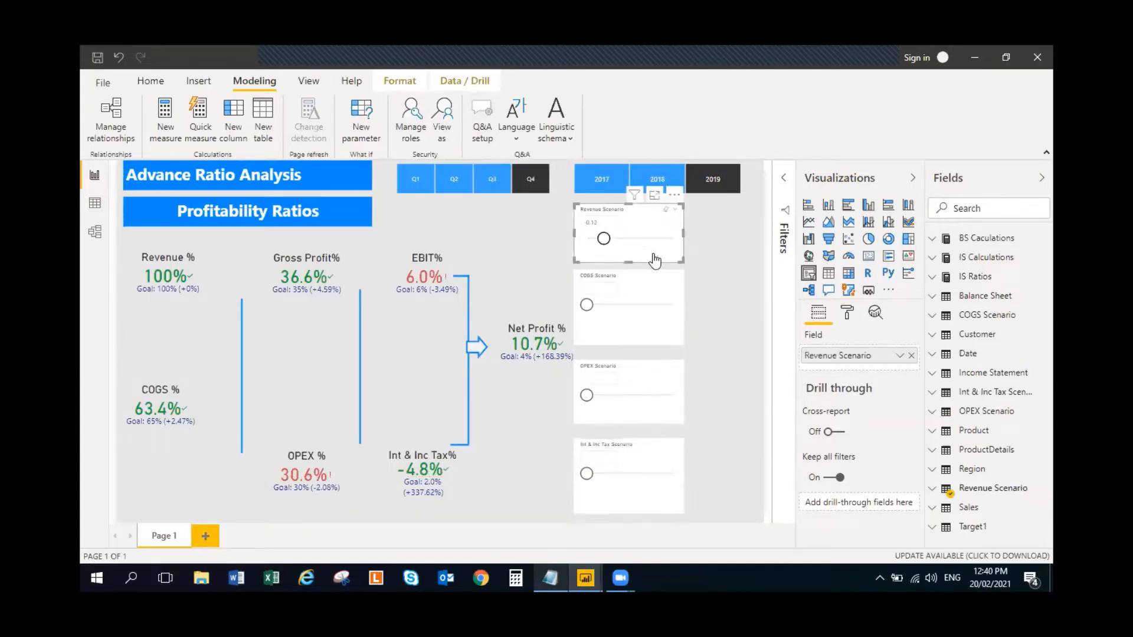
click(709, 251)
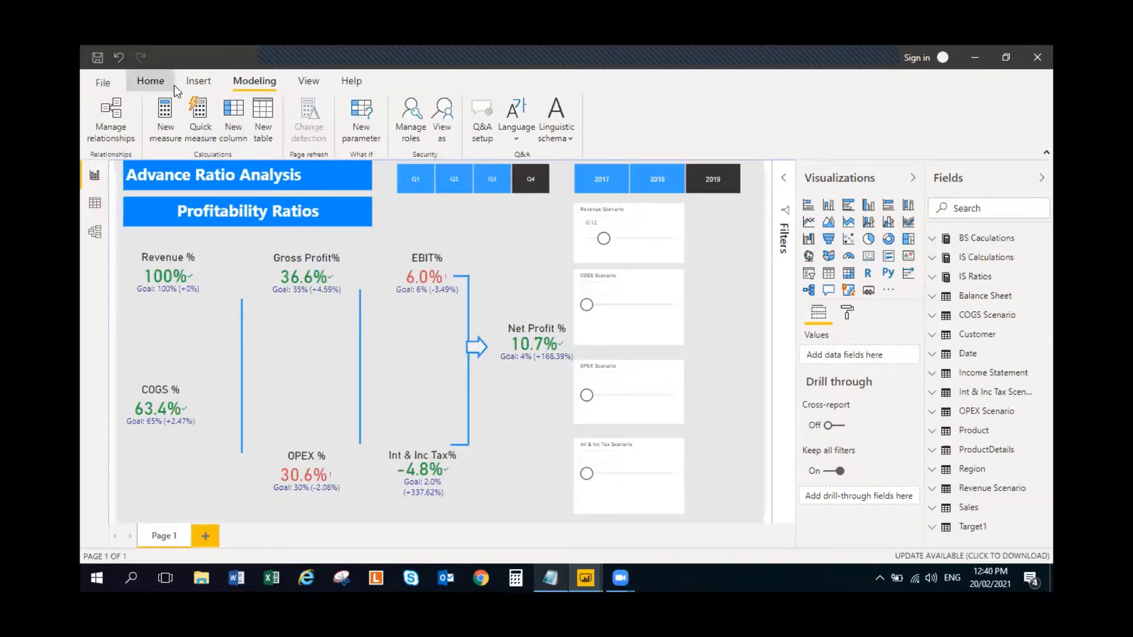
- Enter a new blank table named IS Scenario Calculations and load it into the model
click(150, 82)
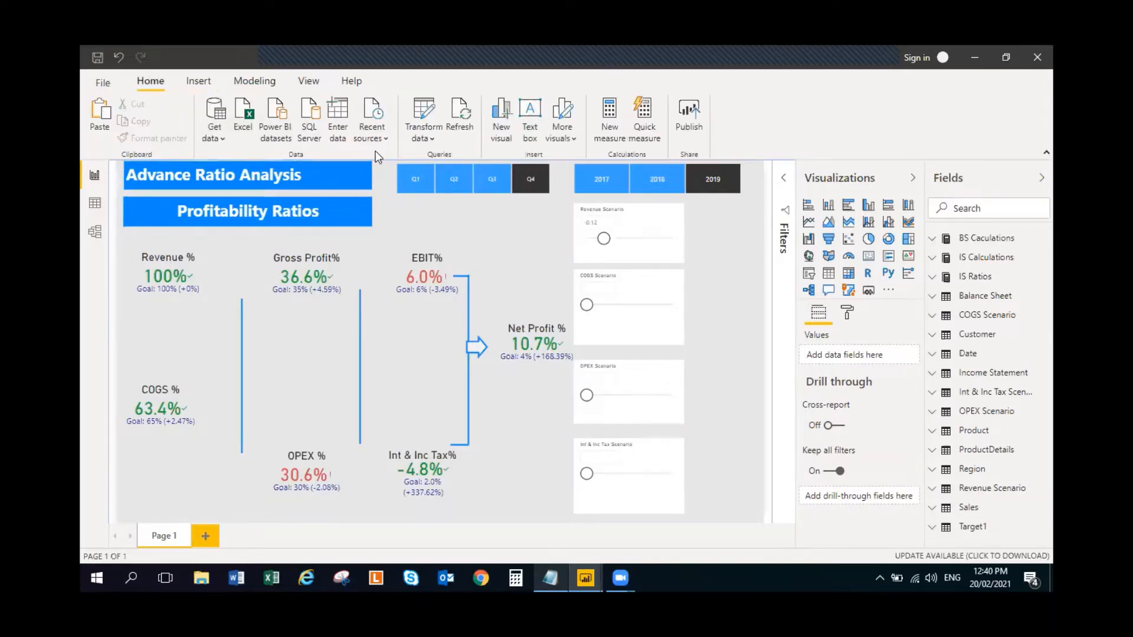
click(336, 118)
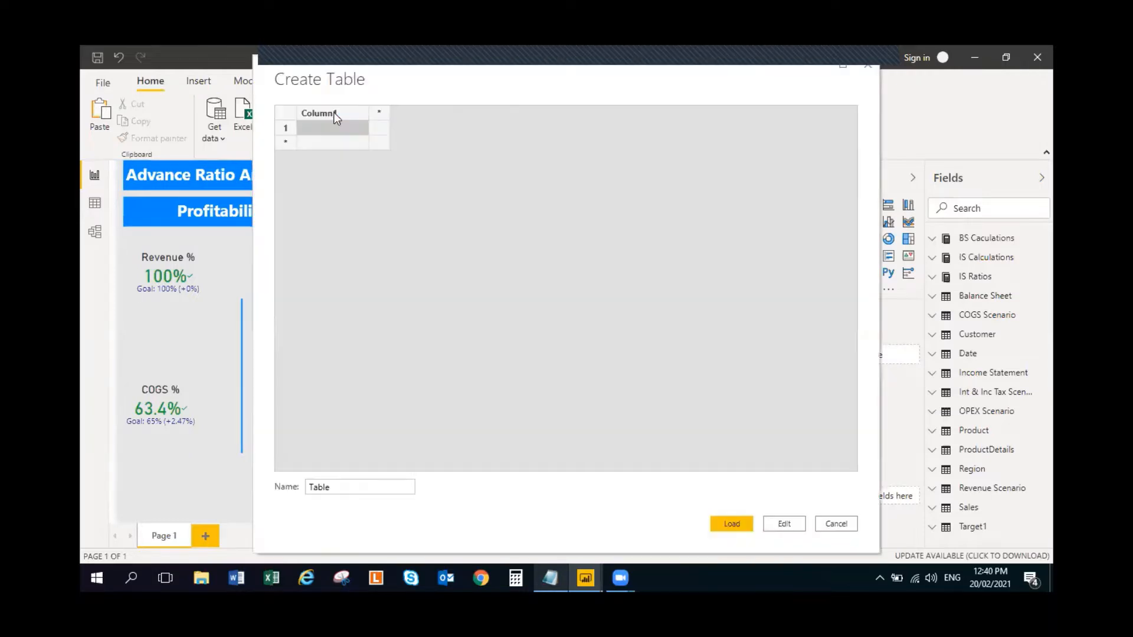
double_click(345, 489)
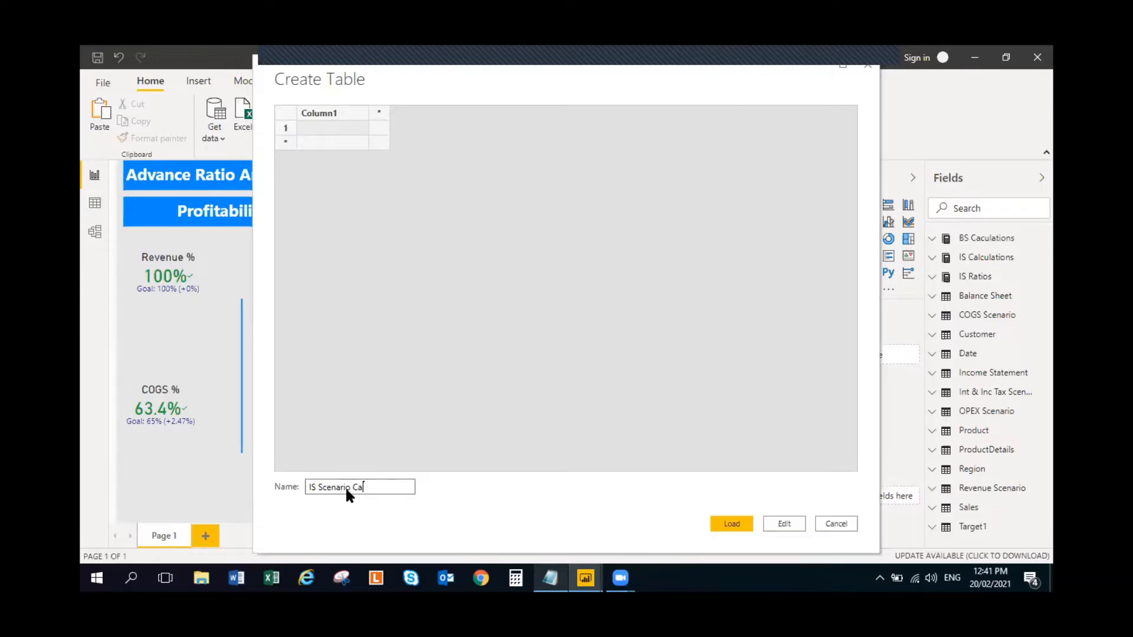
text(tions)
click(732, 523)
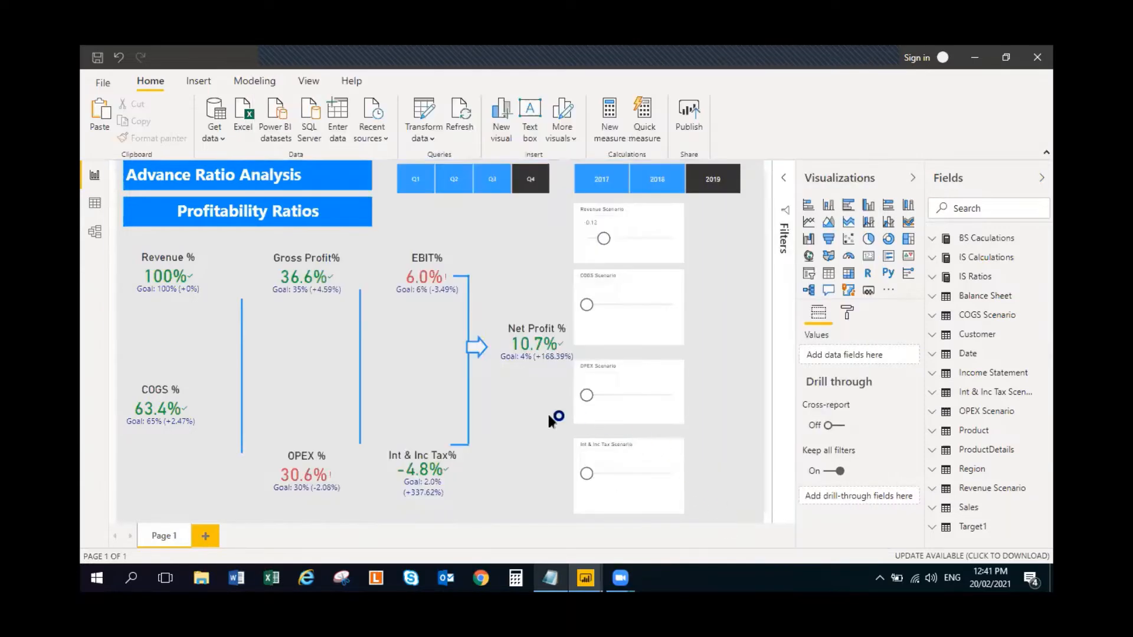
- Switch to the finished report and copy the Revenue Scenario measure's full formula from its IS Scenario Calculations table
key(alt+Tab)
key(alt+Tab)
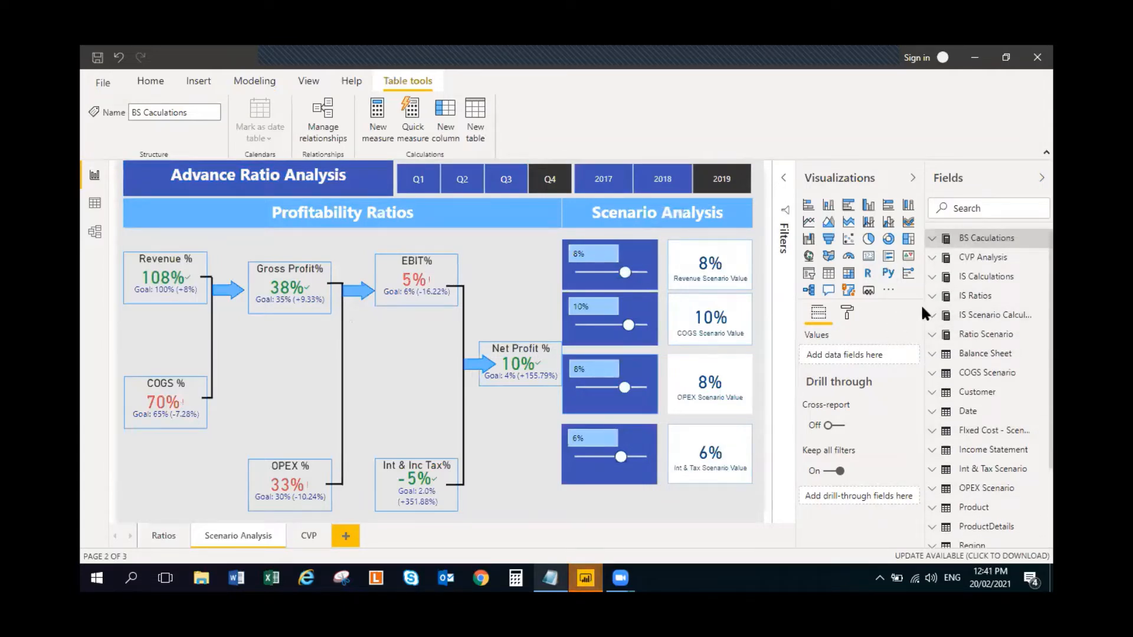
drag(925, 308, 873, 309)
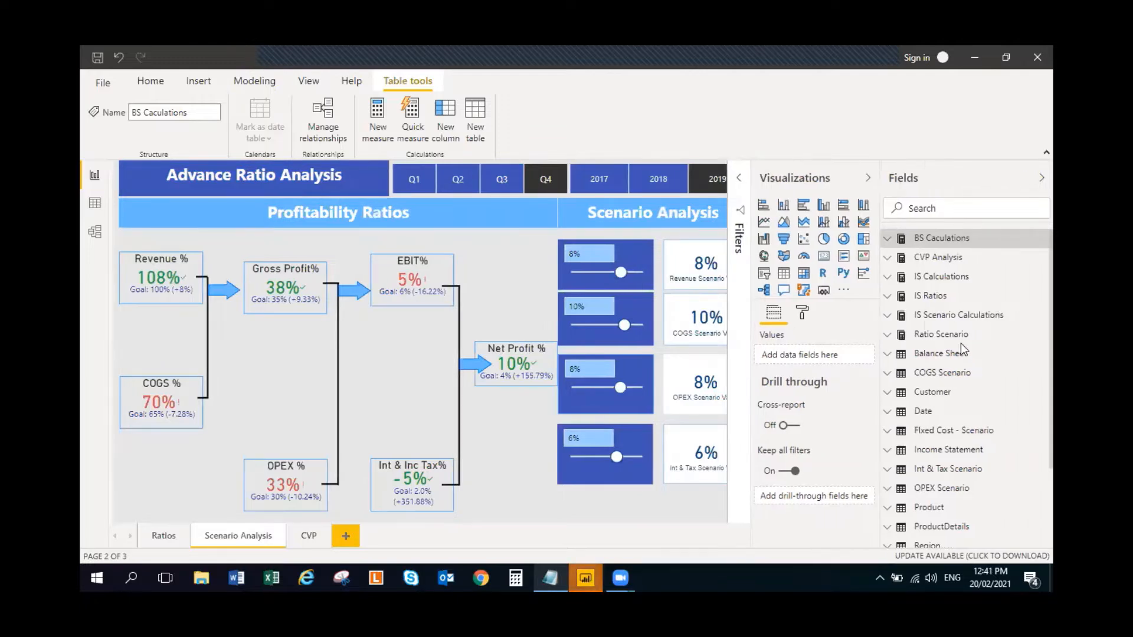
click(876, 317)
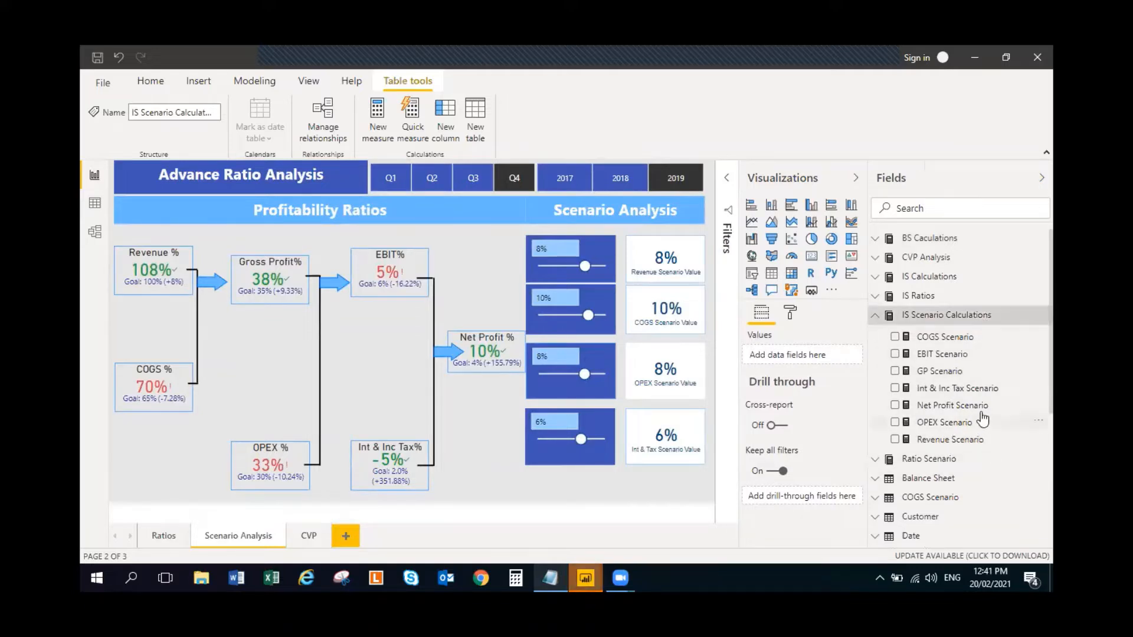
click(954, 442)
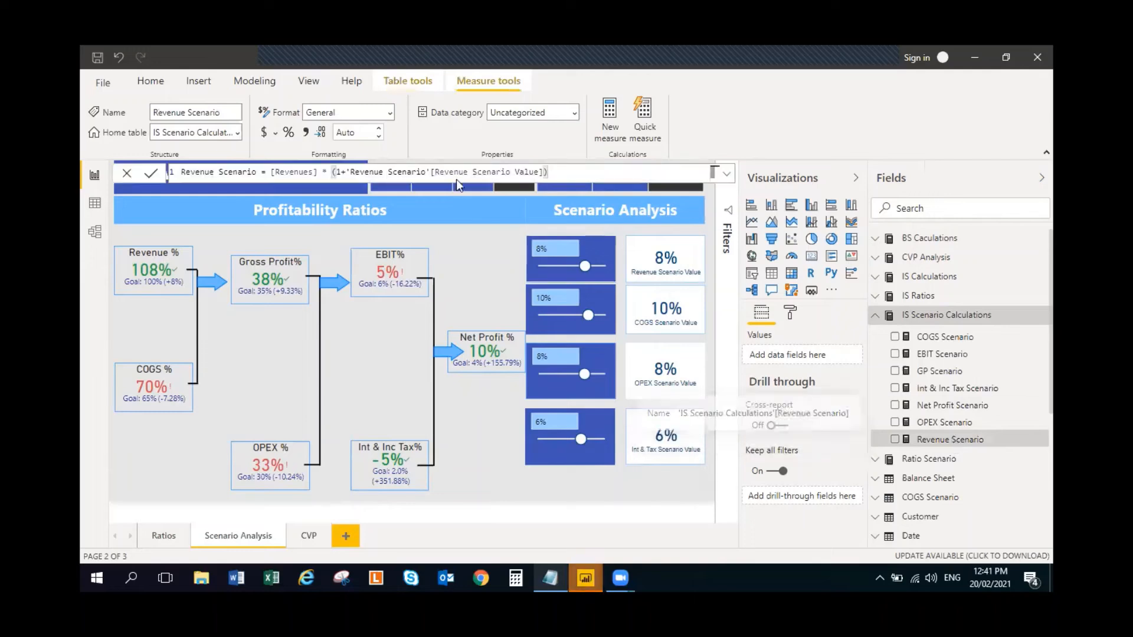
key(ctrl+a)
key(ctrl+c)
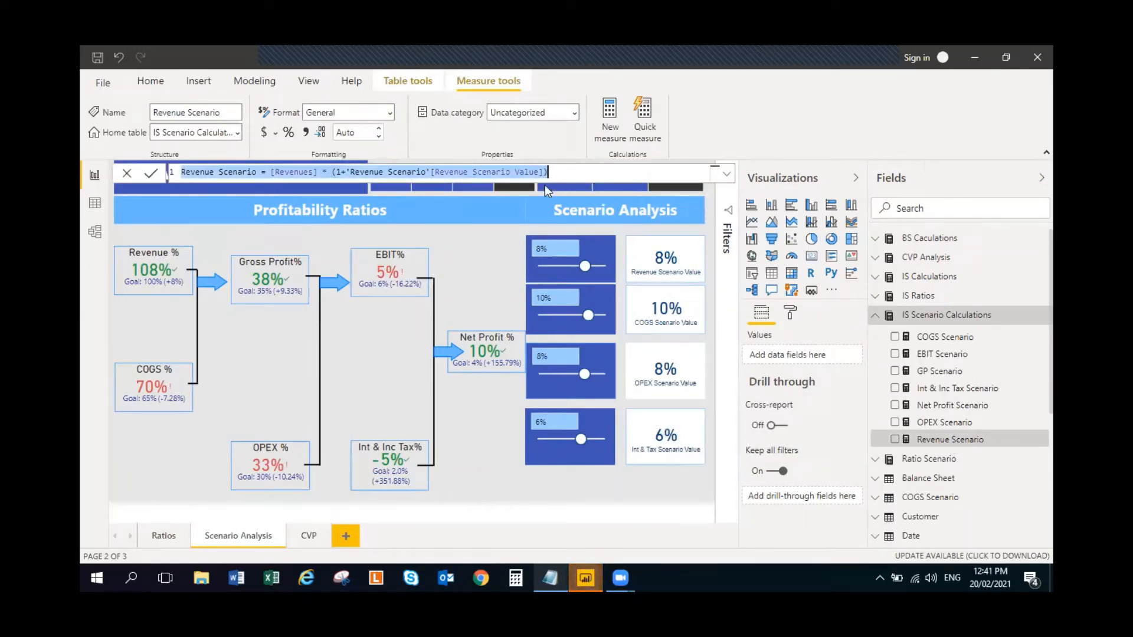
- Return to the working report and add a new measure to the IS Scenario Calculations table
key(alt+Tab)
click(971, 57)
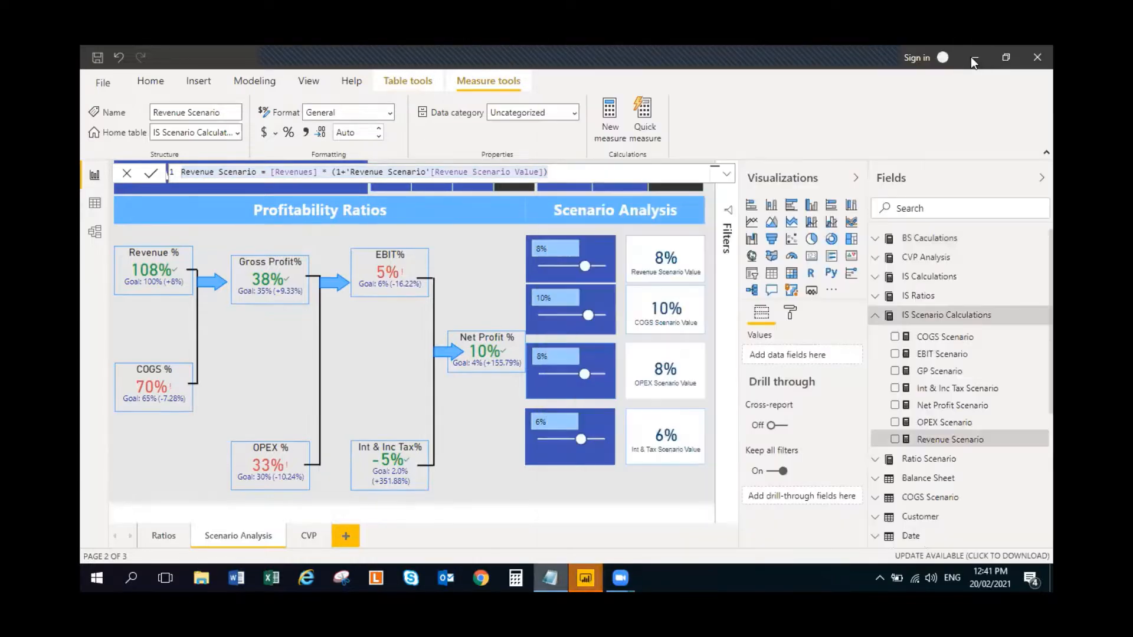
key(alt+Tab)
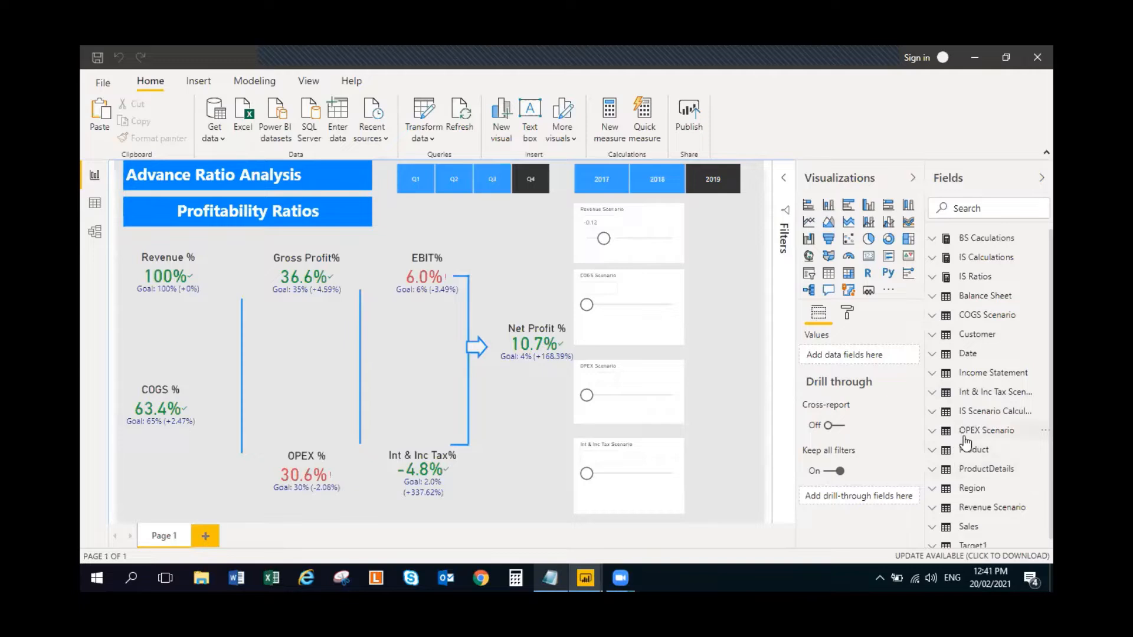
scroll(1002, 452, down, 1)
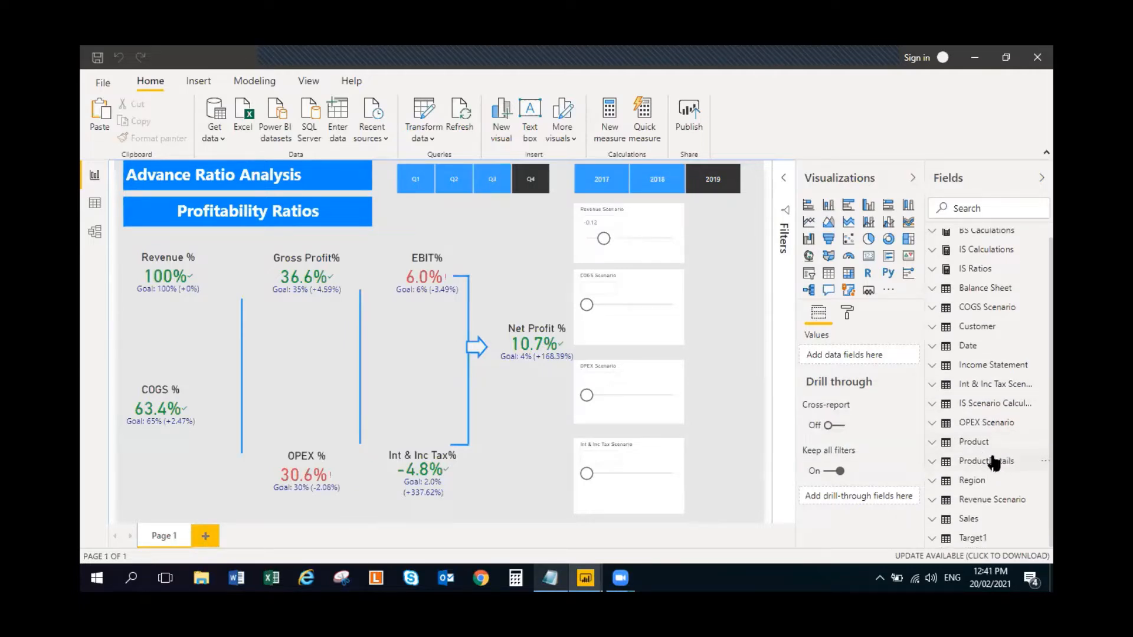
click(932, 406)
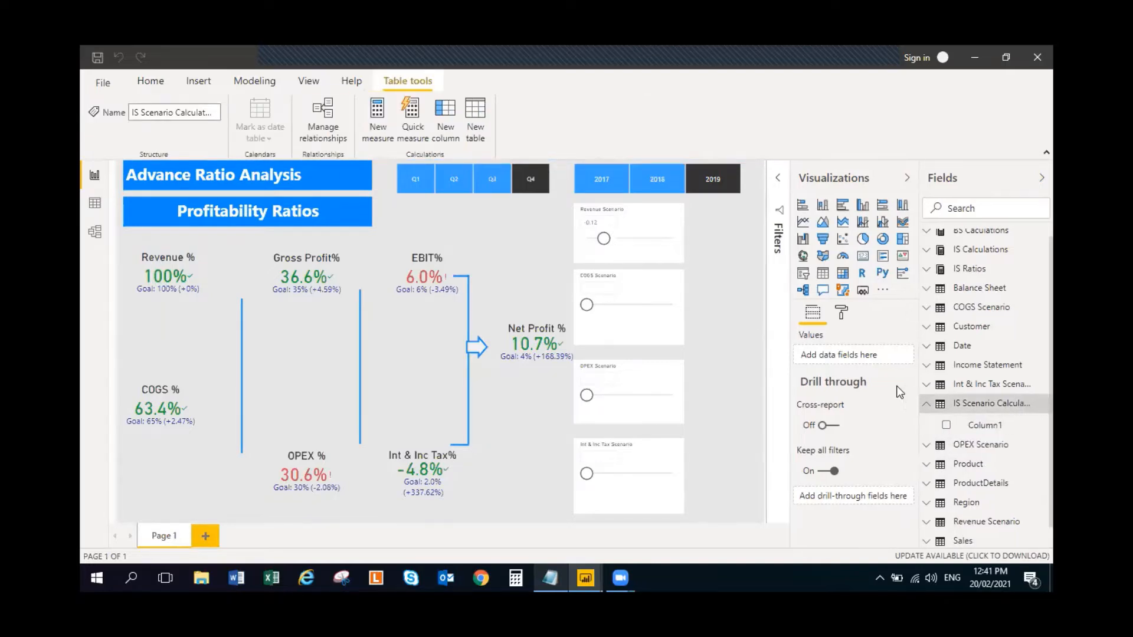
click(1037, 405)
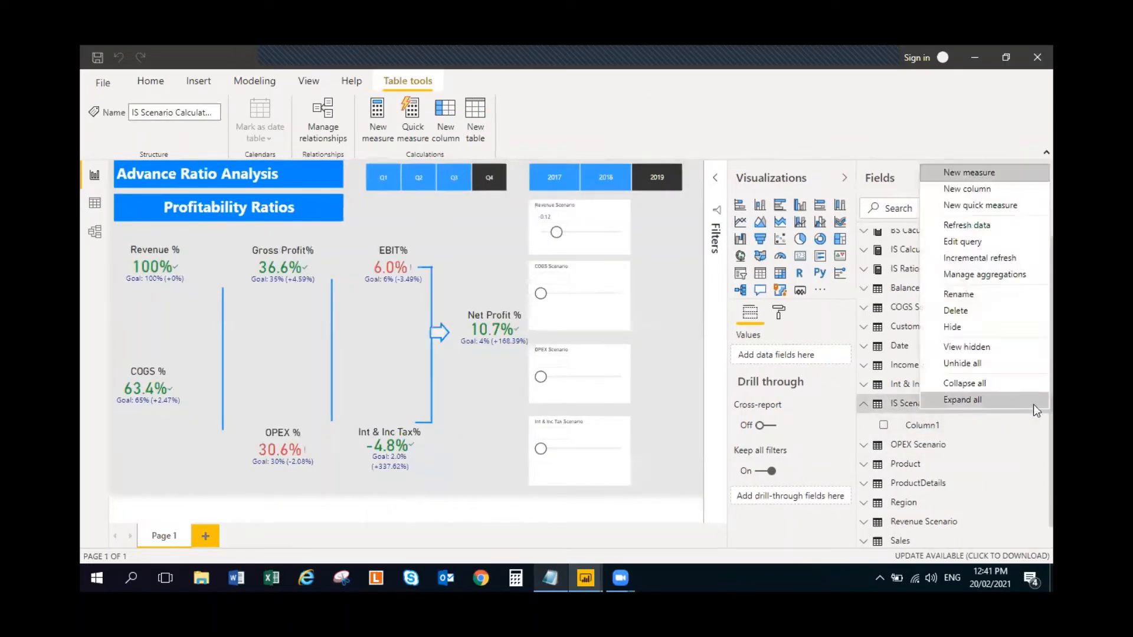
click(985, 175)
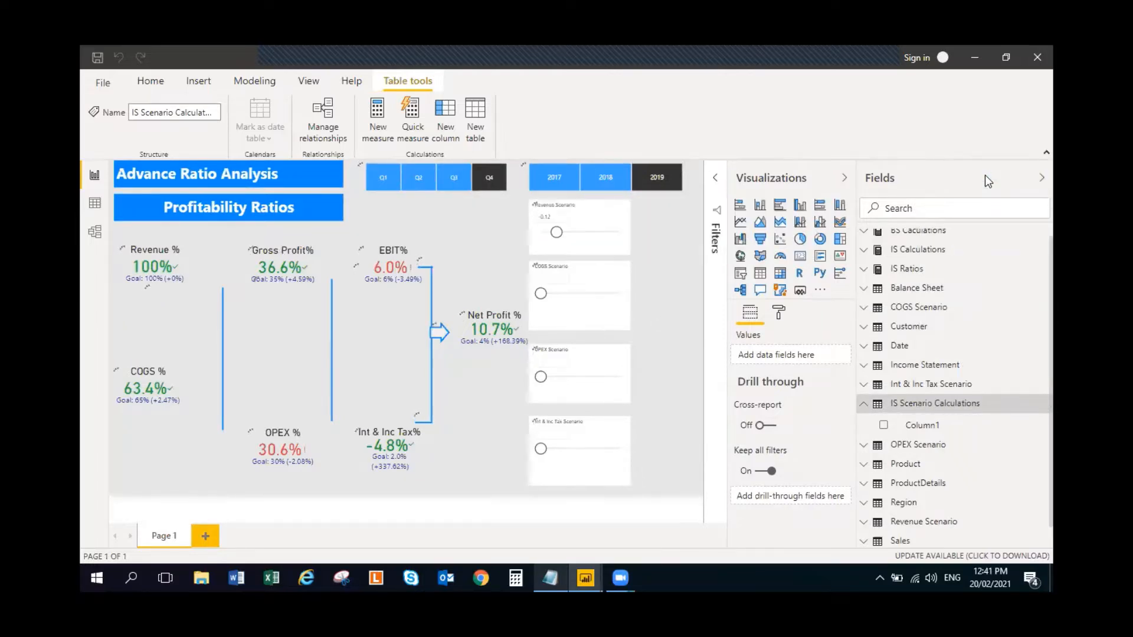
- Define the new measure as Revenue Scenario = [Revenues] * (1+'Revenue Scenario'[Revenue Scenario Value])
key(ctrl+a)
key(ctrl+v)
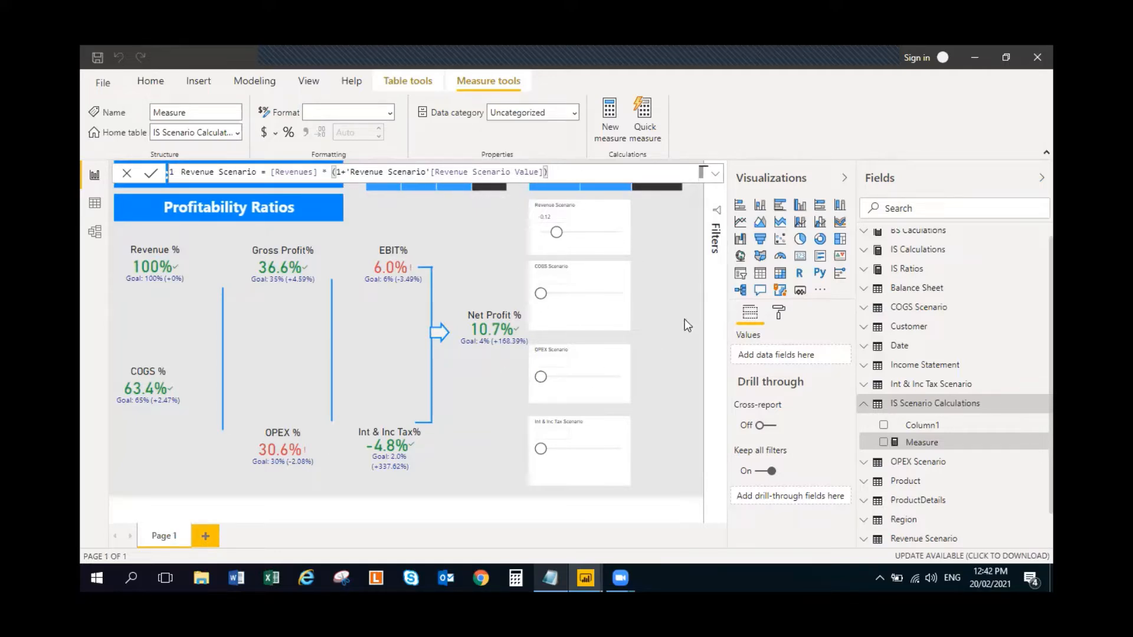
key(Return)
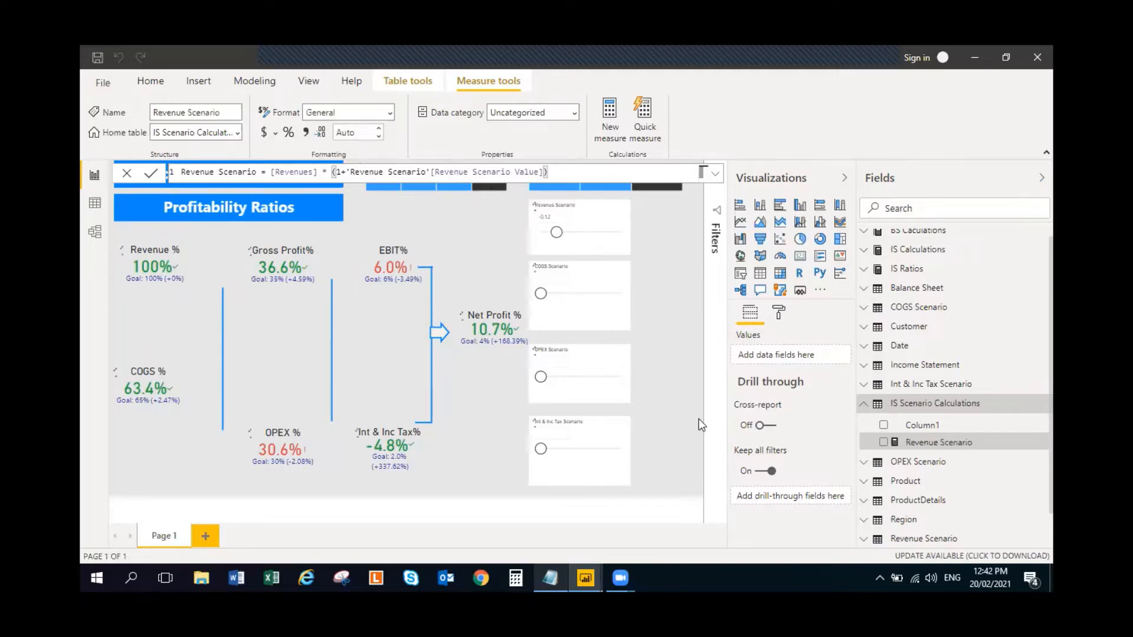
- Collapse the IS Scenario Calculations table and select the COGS Scenario slicer on the page
click(866, 405)
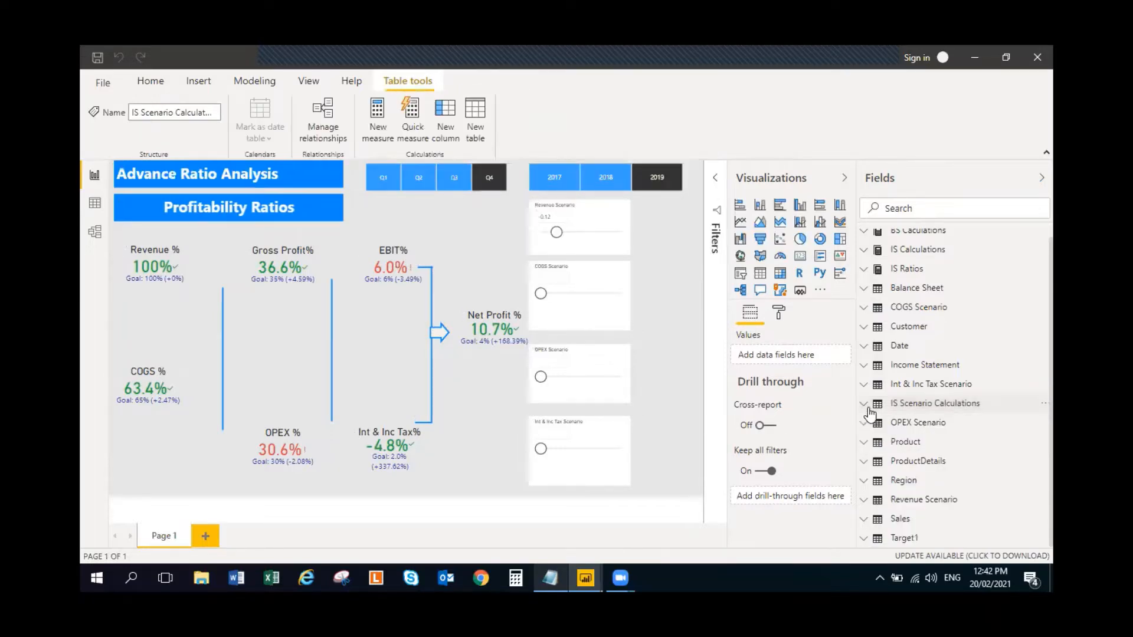
click(613, 226)
click(611, 274)
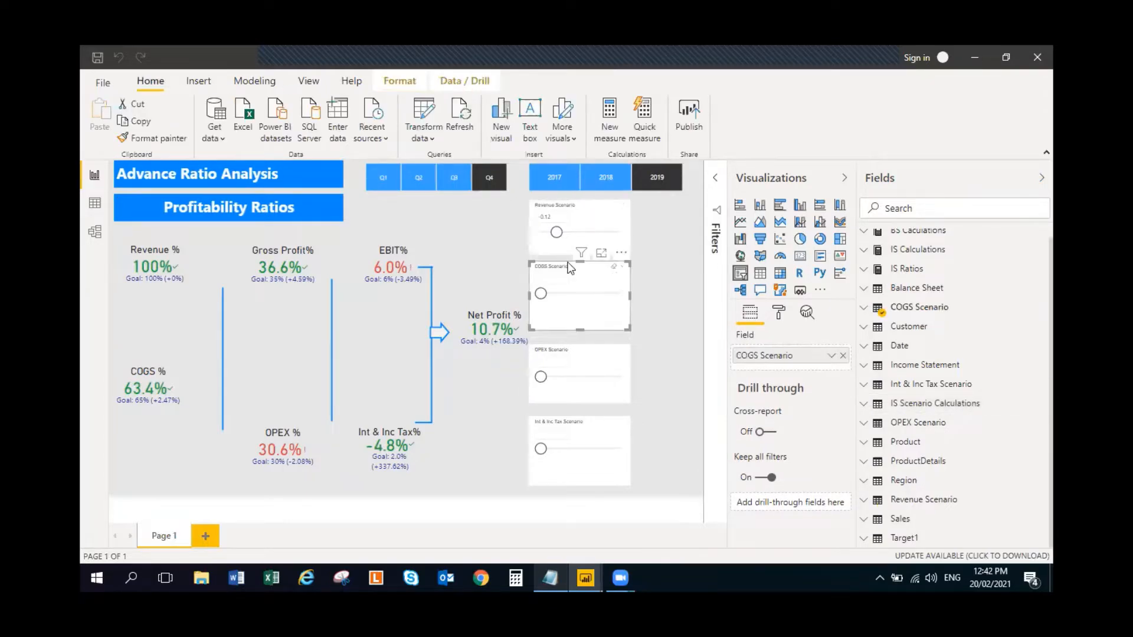
- Expand the Revenue Scenario table and examine the definitions of its Revenue Scenario column and Revenue Scenario Value measure
click(865, 501)
scroll(1001, 449, down, 1)
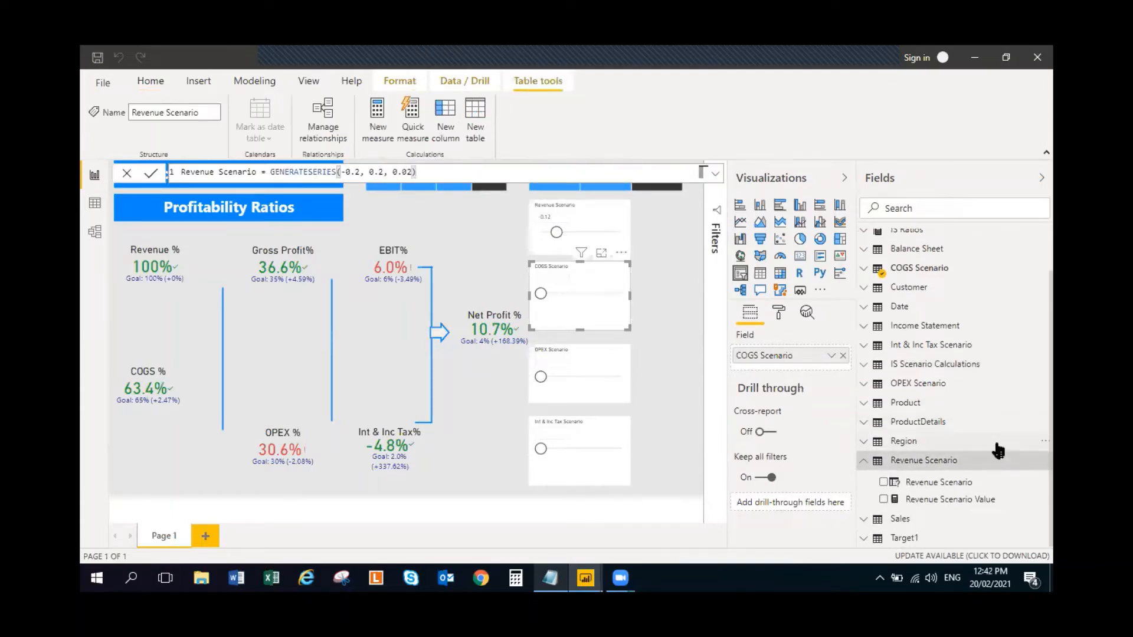
click(928, 484)
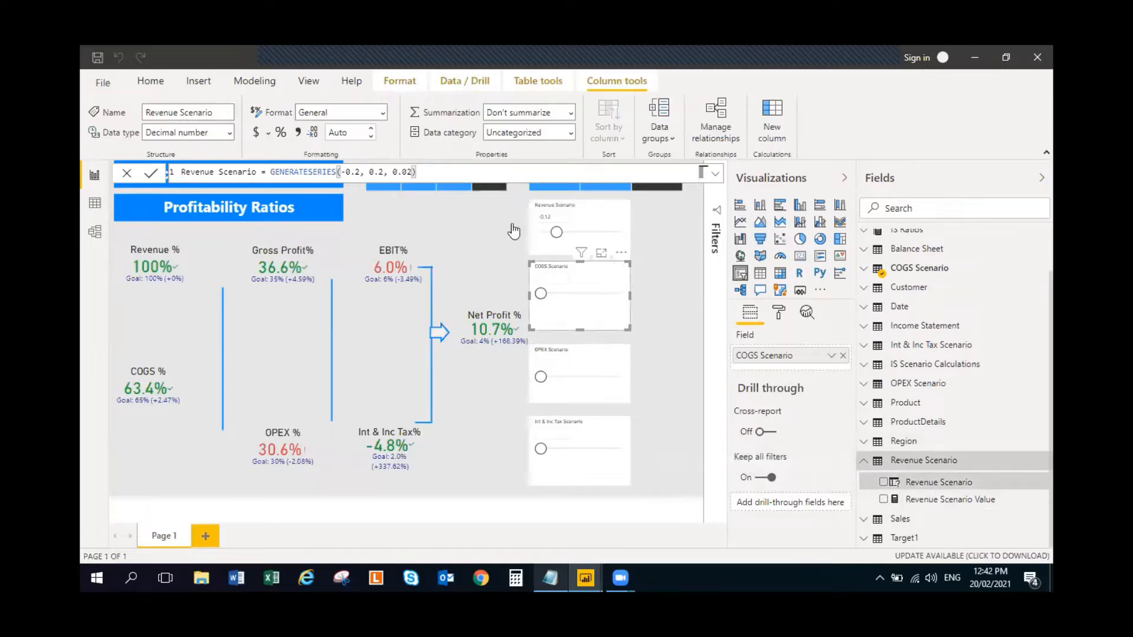
click(938, 501)
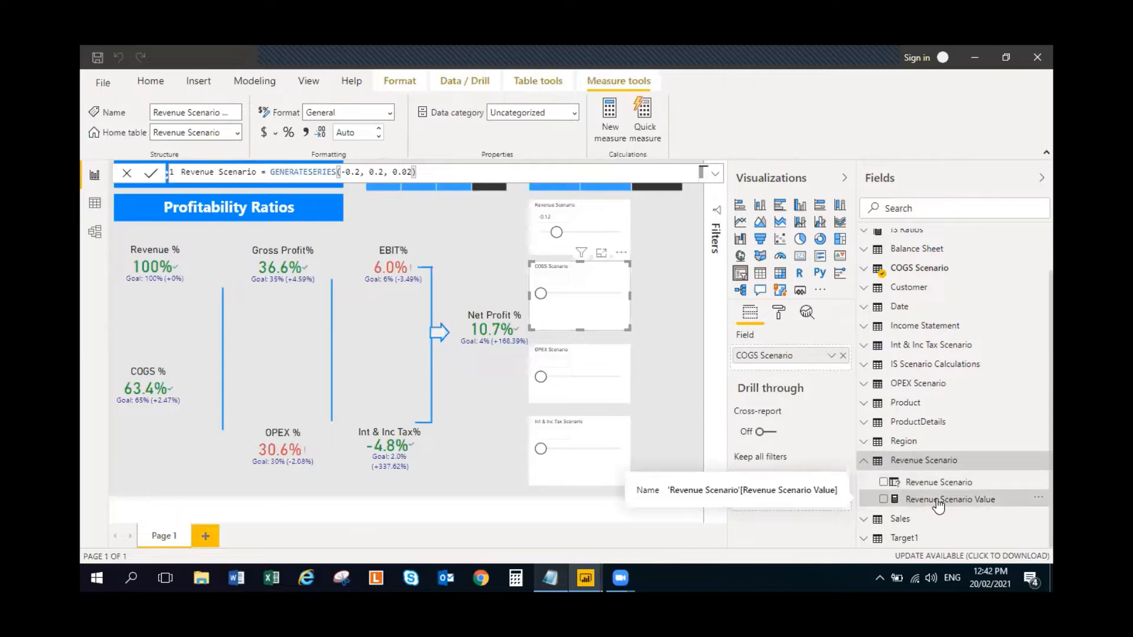
click(923, 483)
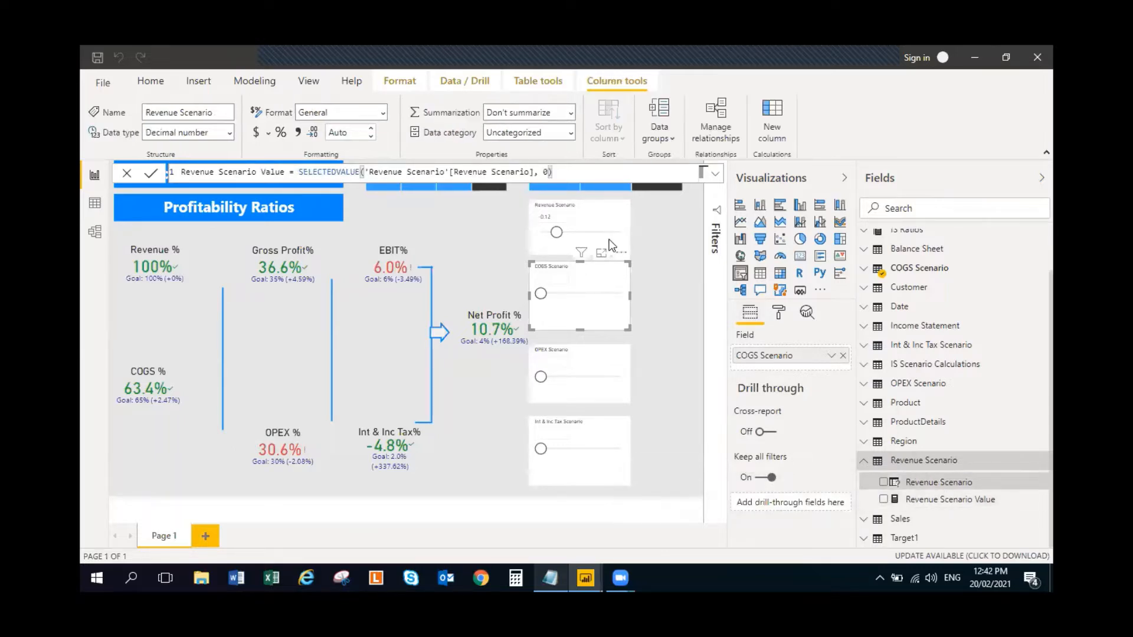
click(930, 502)
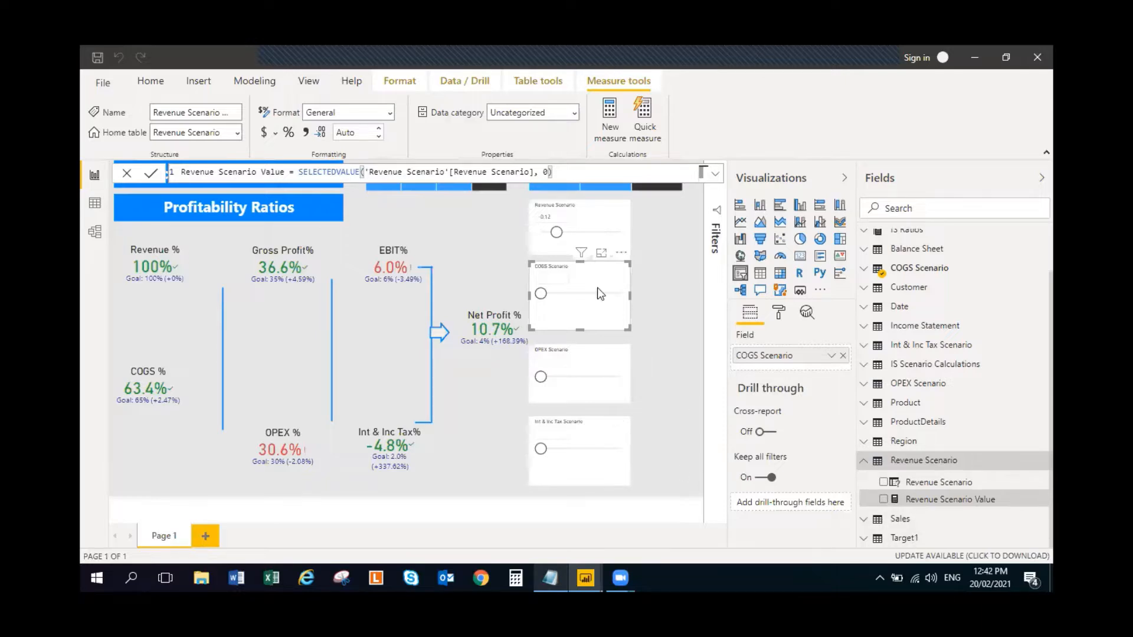
- Add a narrow card visual showing Revenue Scenario Value in the free space beside the COGS Scenario slicer
click(599, 224)
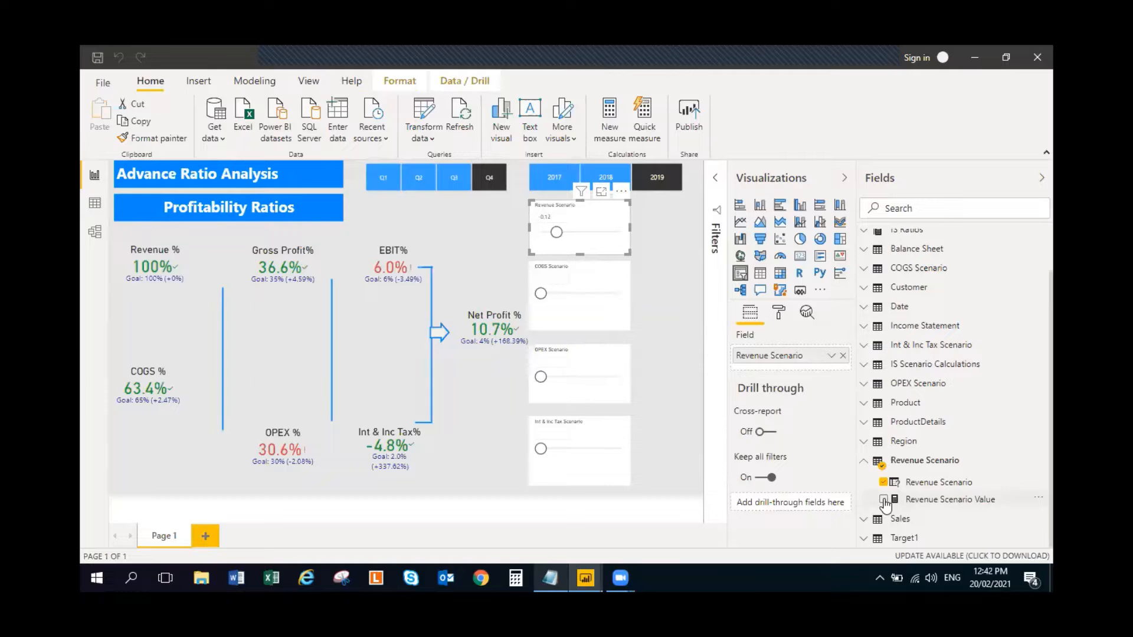
click(666, 288)
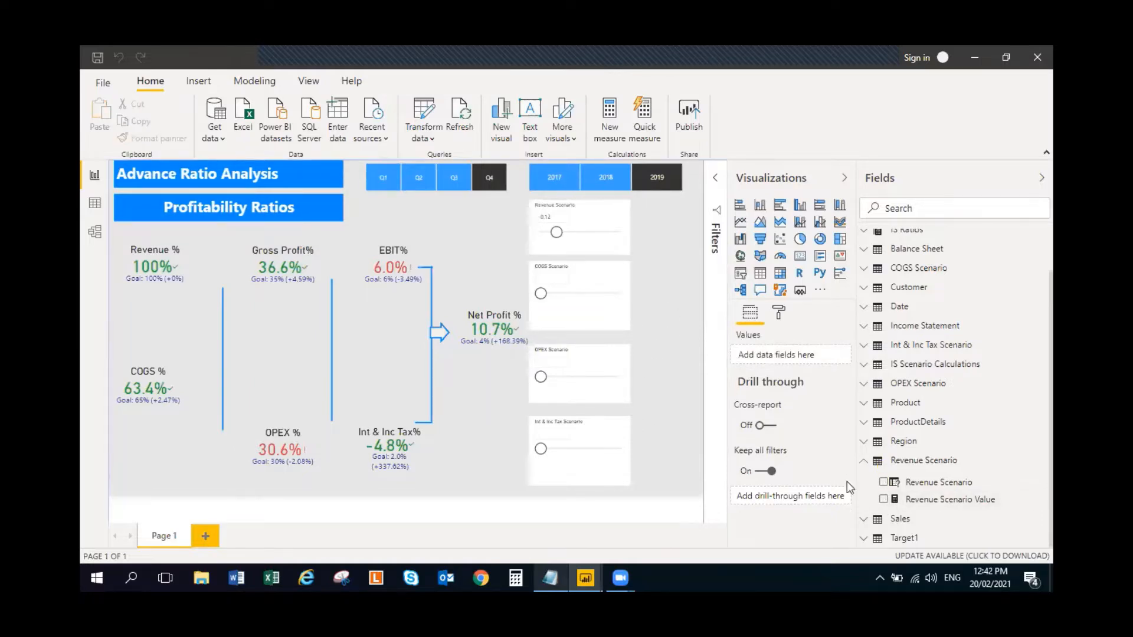
click(884, 499)
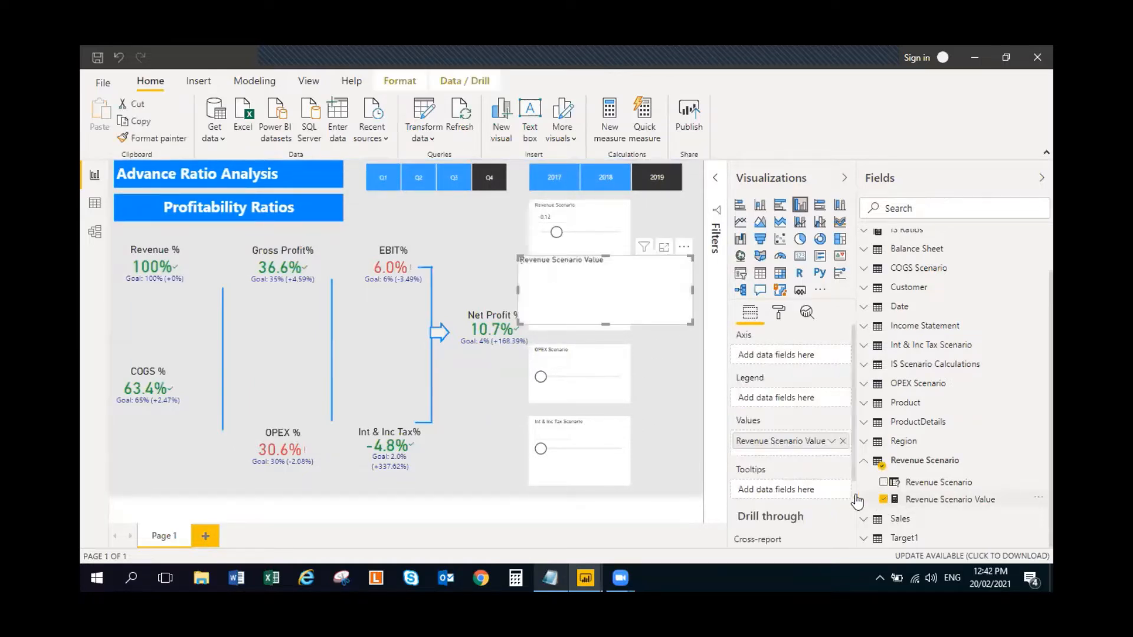
drag(519, 290, 627, 304)
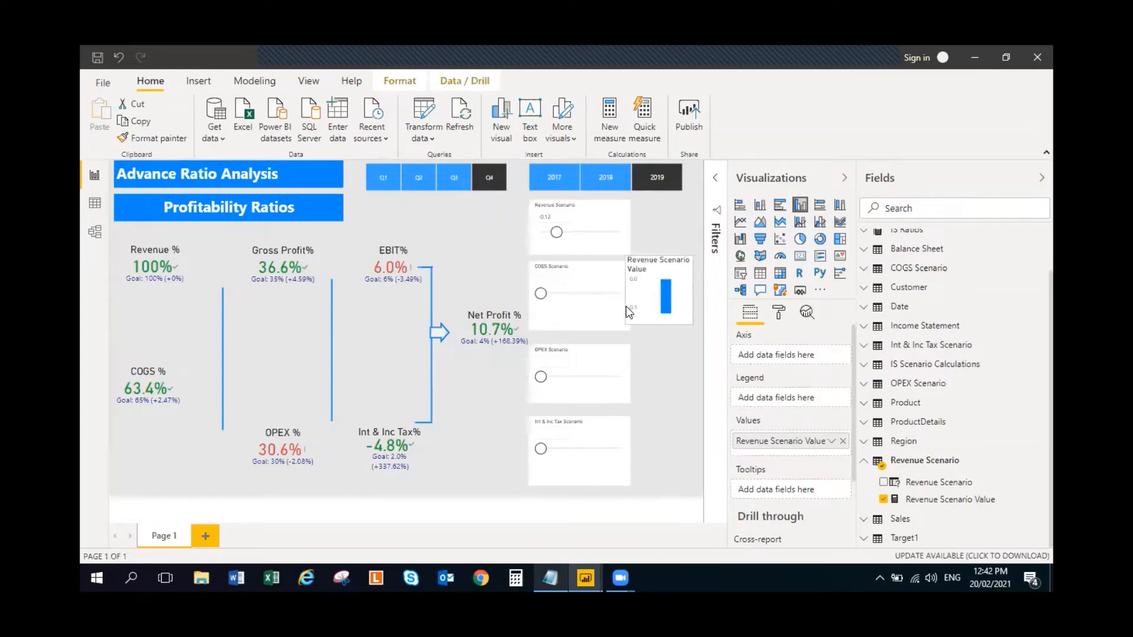
click(801, 260)
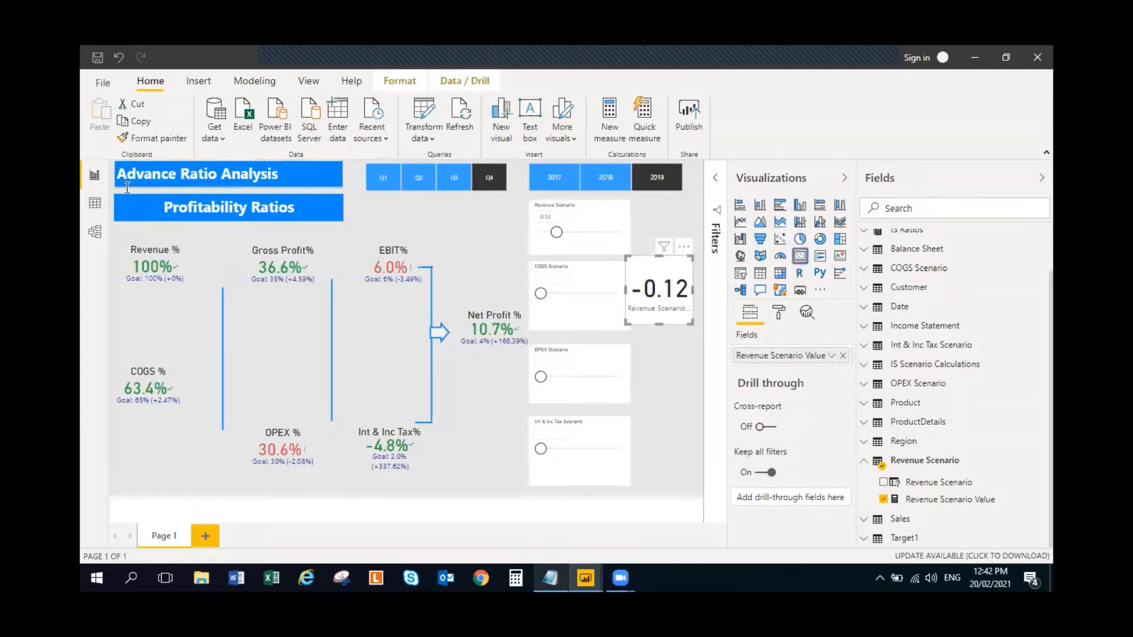
- Shift the Gross Profit, OPEX, EBIT and Int & Inc Tax KPIs left together with their connector lines and arrow
drag(119, 232, 524, 485)
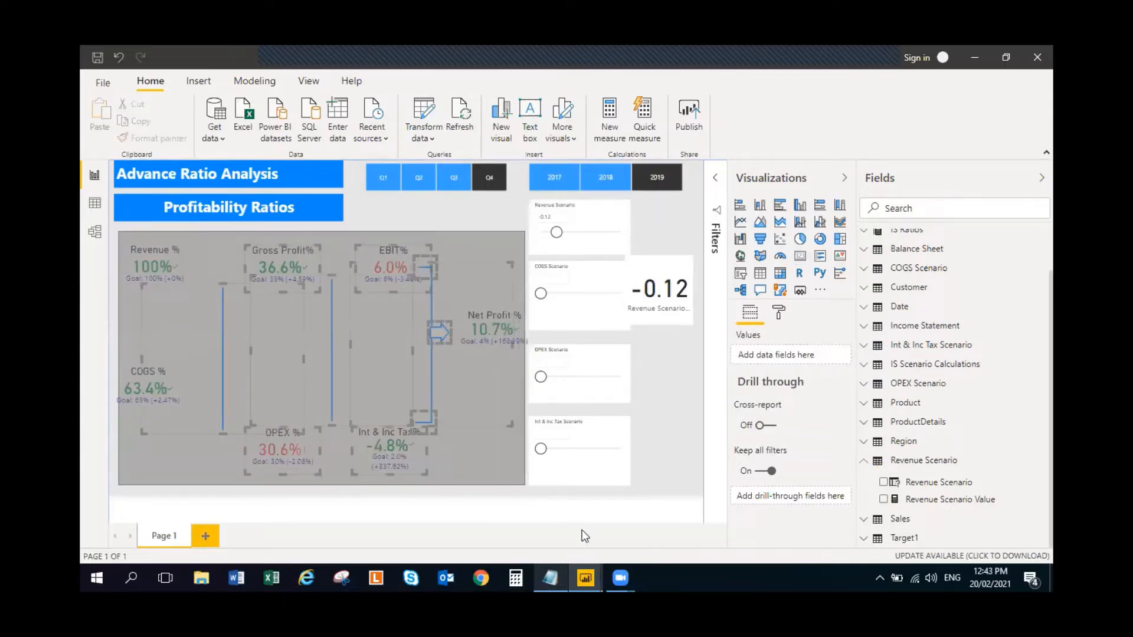
drag(581, 529, 582, 529)
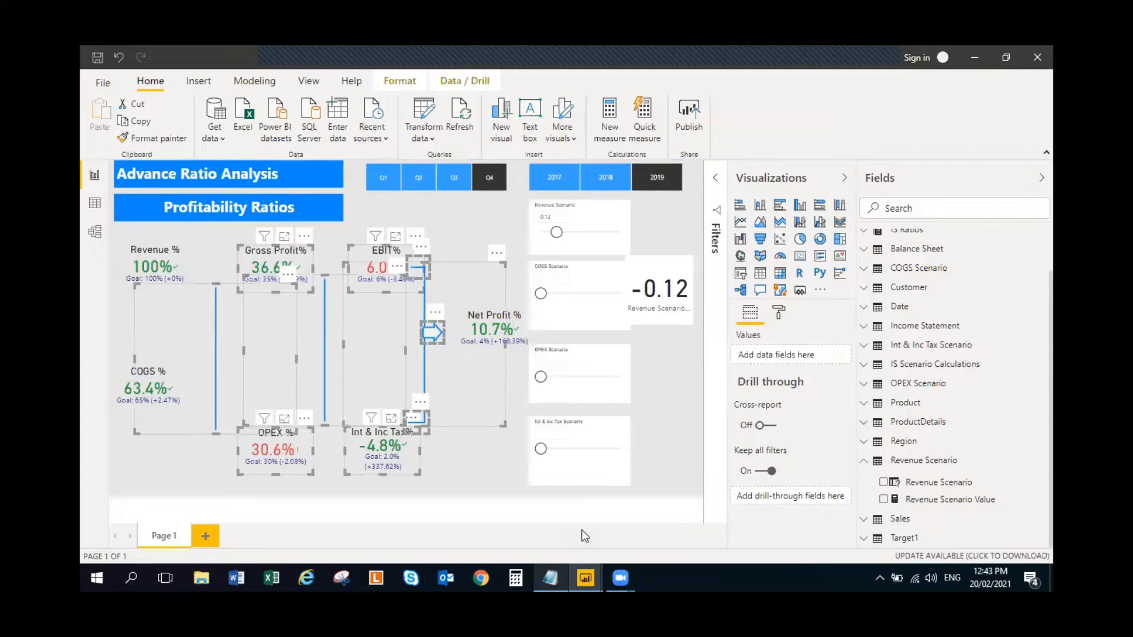
key(Left)
key(Left)
key(Left)
key(Left)
key(Left)
key(Left)
key(Left)
key(Left)
key(Left)
key(Left)
key(Left)
key(Left)
key(Left)
key(Left)
key(Left)
key(Left)
key(Left)
key(Left)
key(Left)
key(Left)
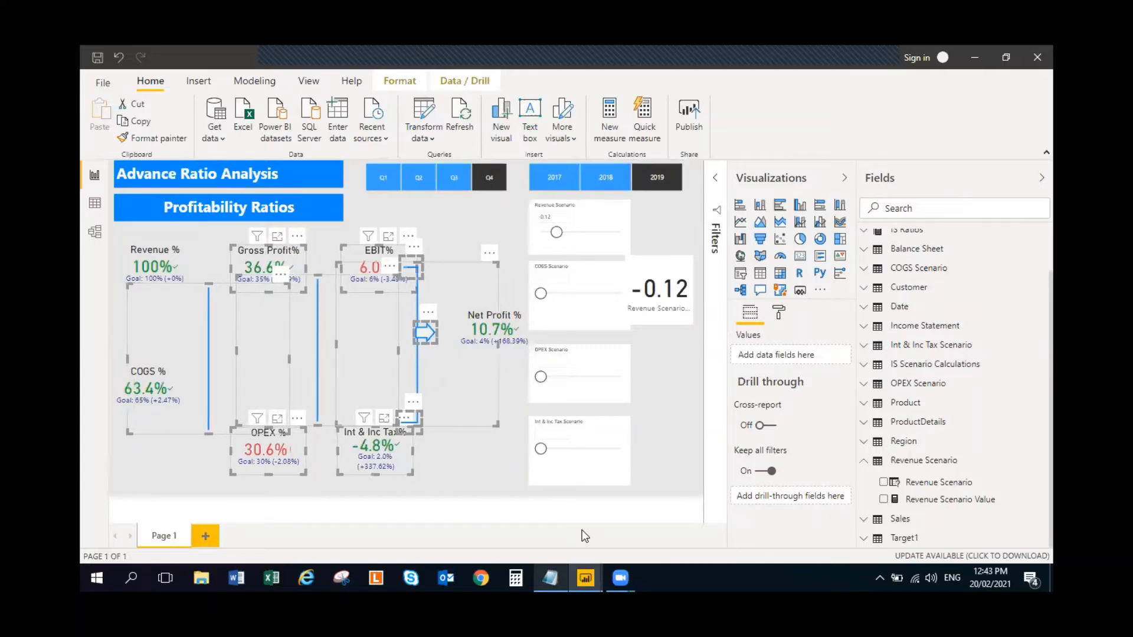
key(Left)
key(Left)
key(Left)
key(Left)
key(Left)
key(Left)
key(Left)
key(Left)
key(Left)
key(Left)
key(Left)
key(Left)
key(Left)
key(Left)
key(Left)
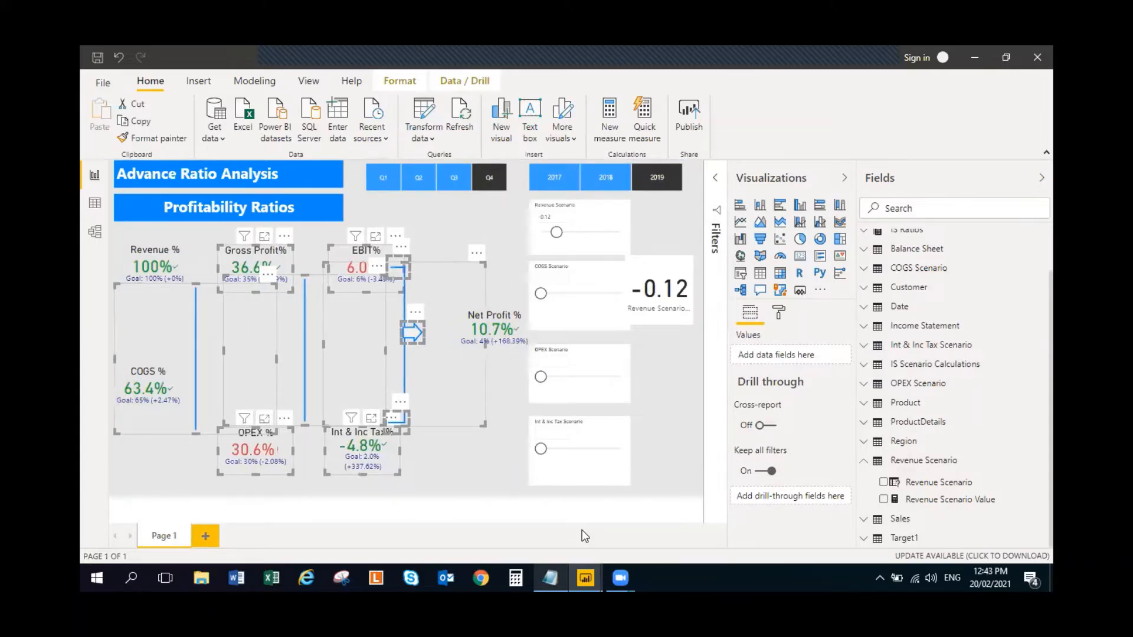
click(460, 222)
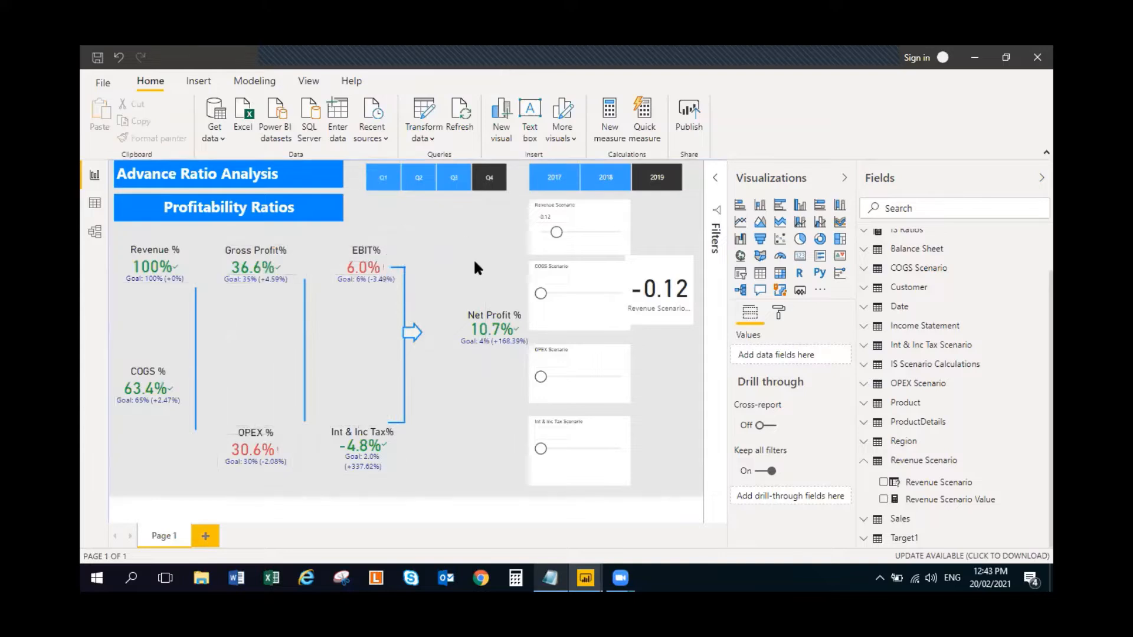
- Move the Net Profit % KPI left so it sits just beside the arrow
click(493, 322)
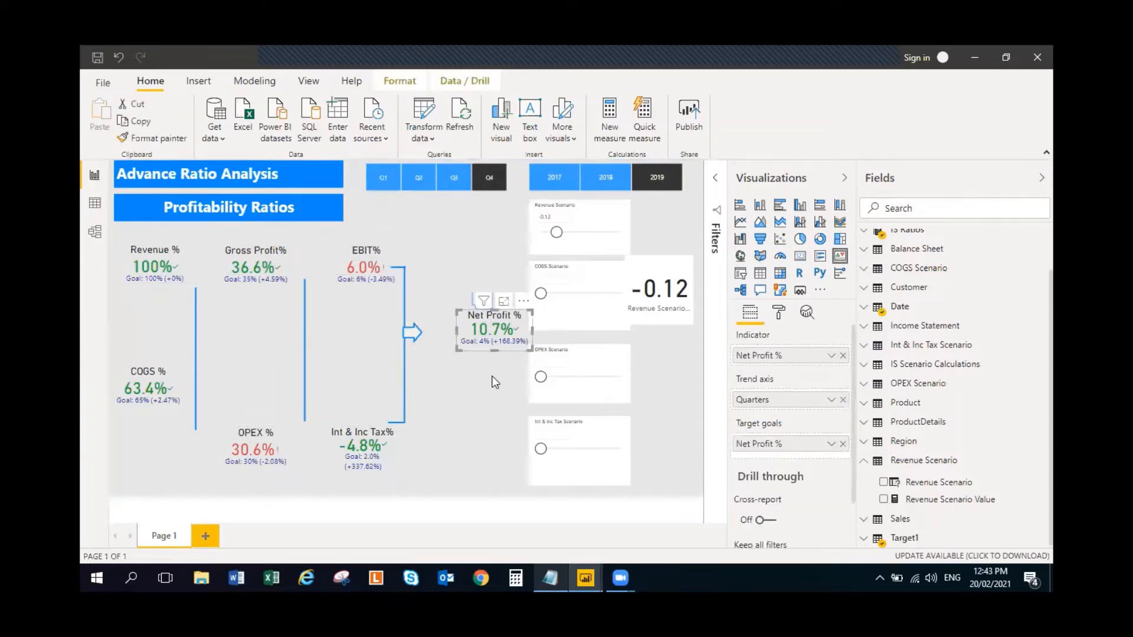
key(Left)
key(Left)
key(Left)
key(Left)
key(Left)
key(Left)
key(Left)
key(Left)
key(Left)
key(Left)
key(Left)
key(Left)
key(Left)
key(Left)
key(Left)
key(Left)
key(Left)
key(Left)
key(Left)
key(Left)
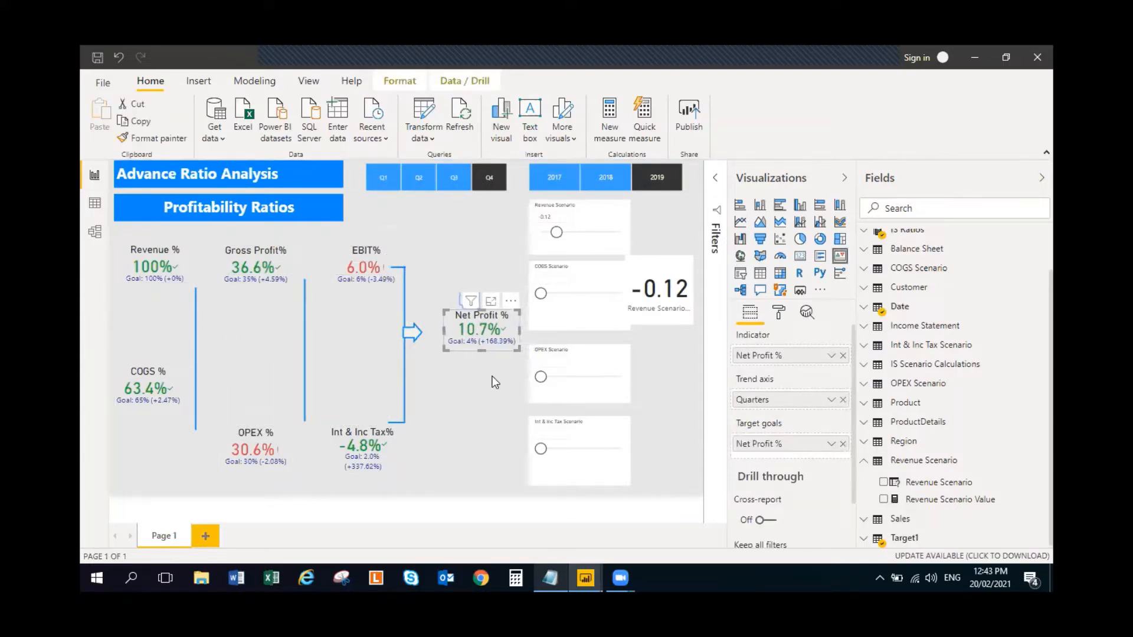
key(Left)
key(Left)
key(Left)
key(Left)
key(Left)
key(Left)
key(Left)
key(Left)
key(Left)
key(Left)
key(Left)
key(Left)
key(Left)
key(Left)
key(Left)
key(Left)
key(Left)
key(Left)
key(Left)
key(Left)
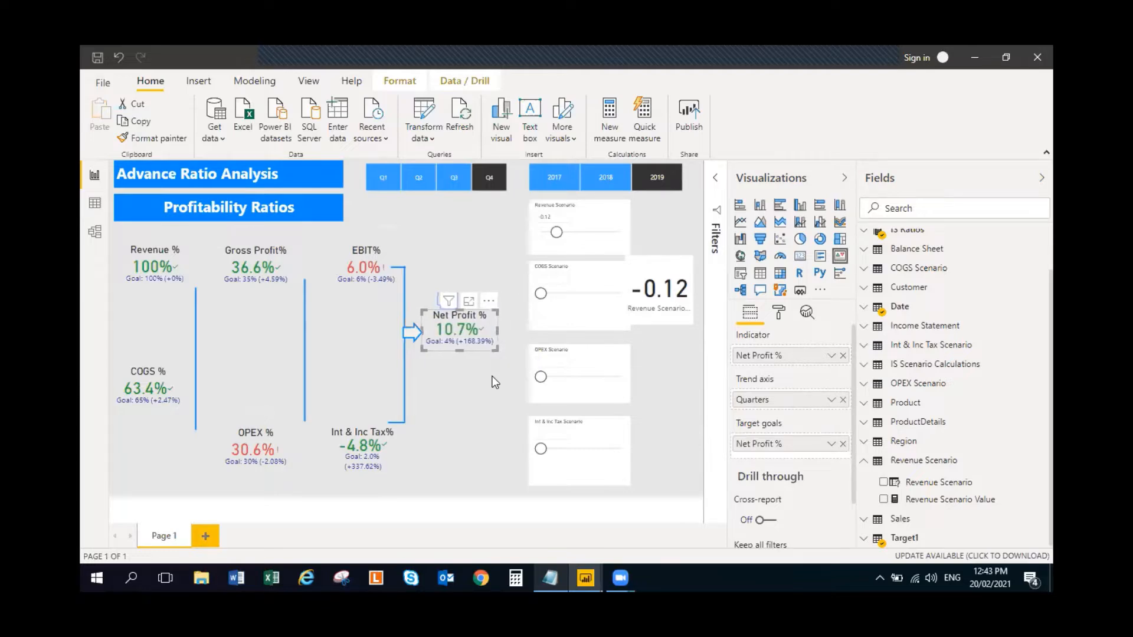
click(662, 398)
- Reduce the size of the COGS Scenario and Revenue Scenario slicers, keeping their left edges aligned in one column
drag(525, 245, 525, 245)
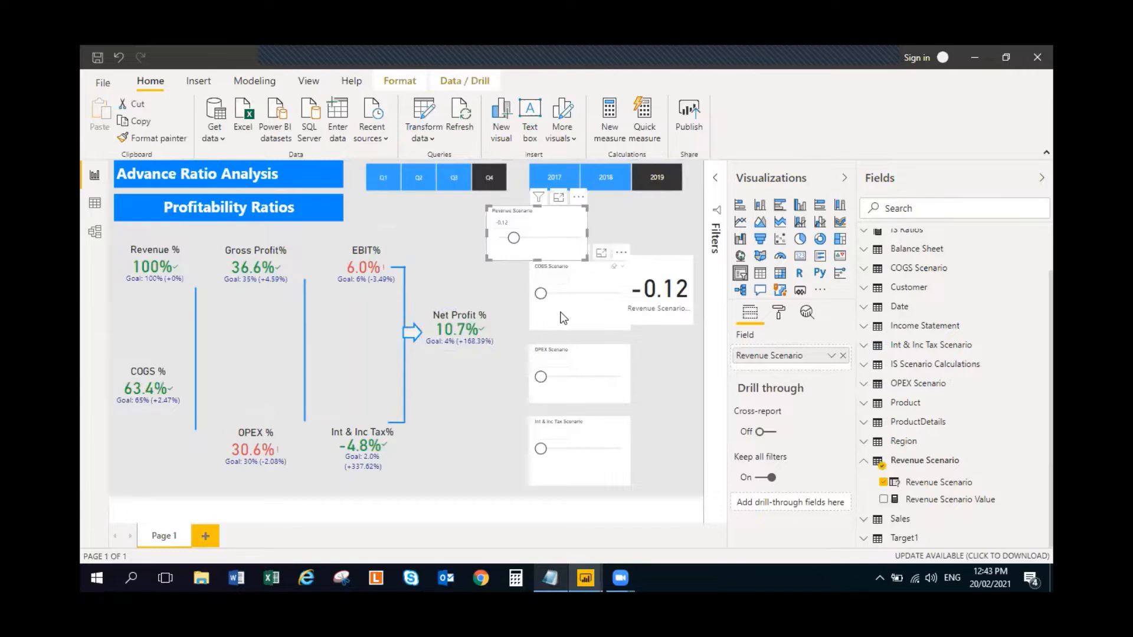
mouse_move(565, 319)
mouse_down()
mouse_move(530, 325)
mouse_move(528, 306)
mouse_move(556, 319)
mouse_up()
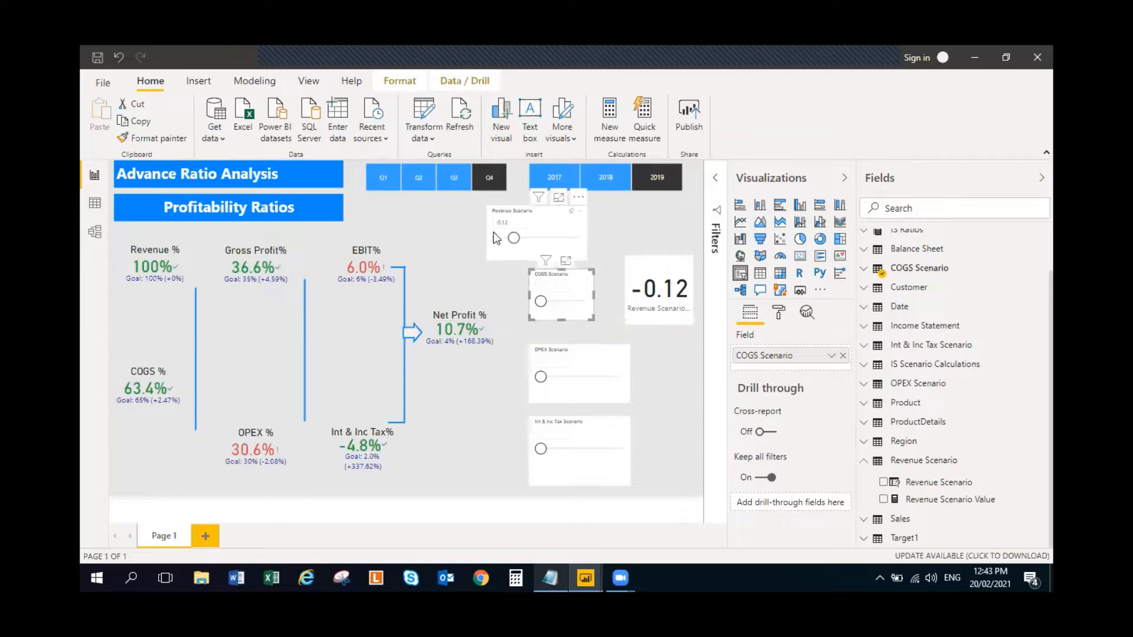
click(493, 236)
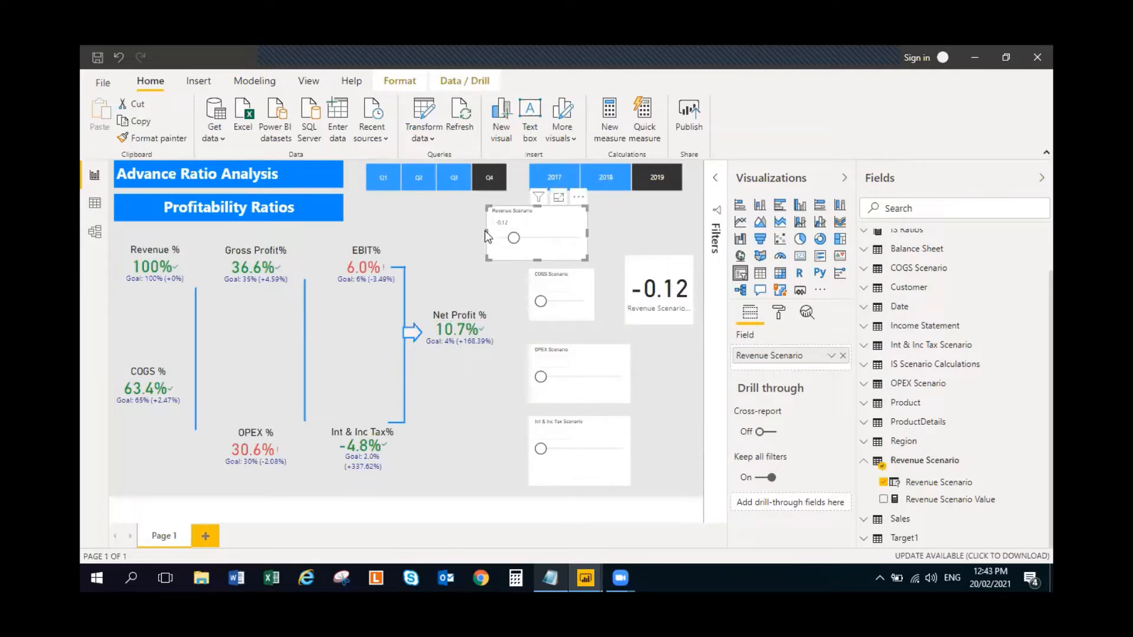
drag(488, 237, 580, 223)
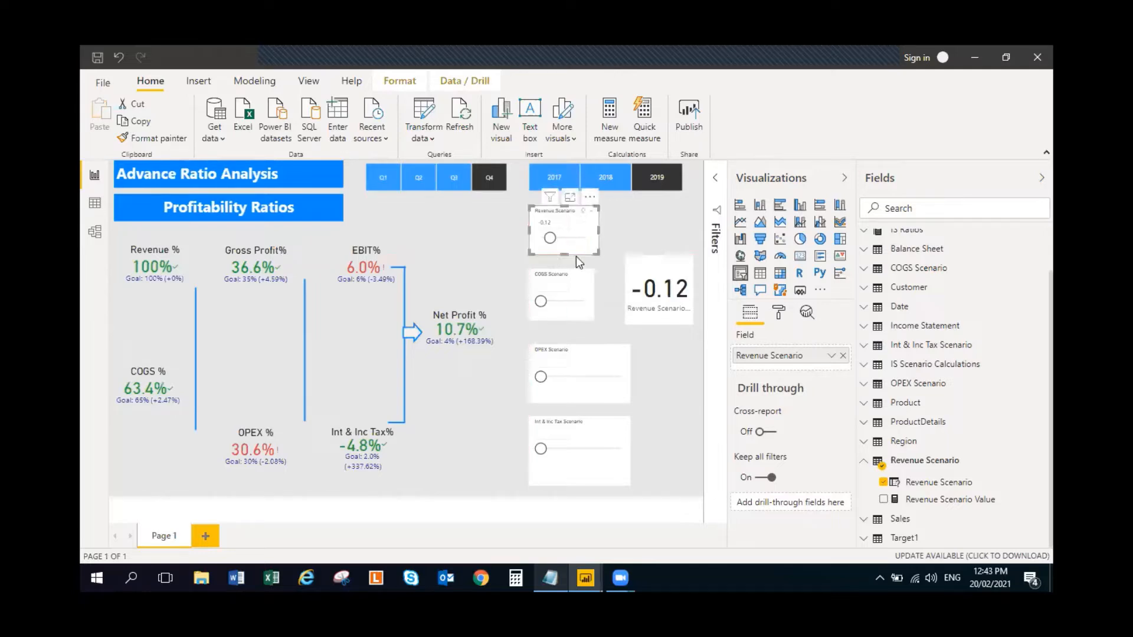
- Shrink the OPEX Scenario and Int & Inc Tax Scenario slicers to about the size of the other slicers
click(603, 387)
drag(631, 374, 589, 377)
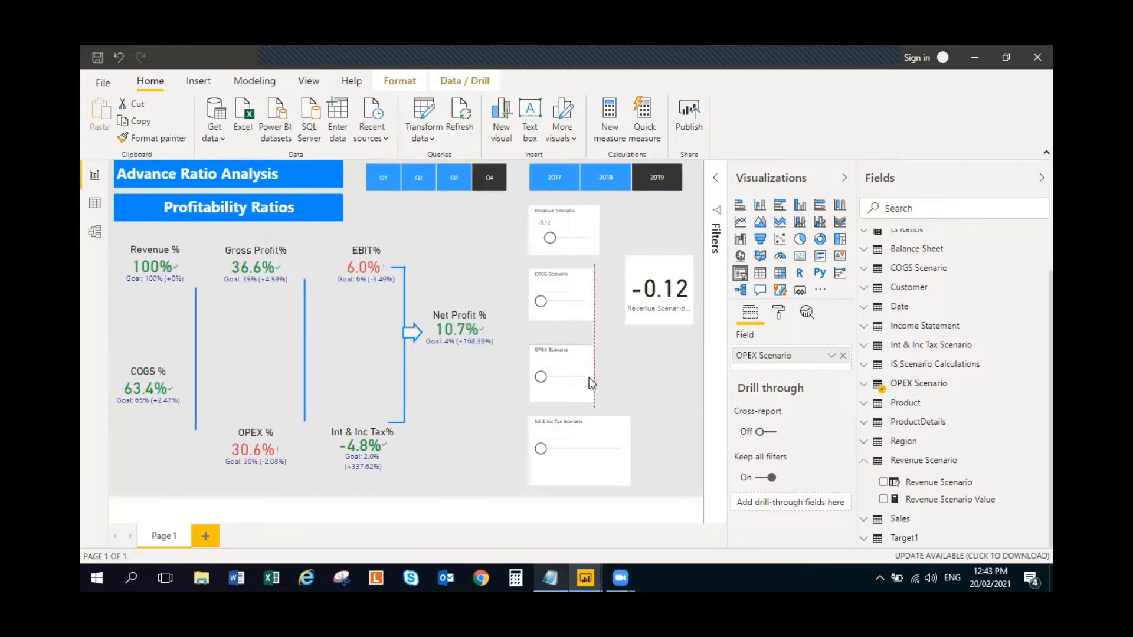
click(573, 472)
drag(577, 486, 599, 443)
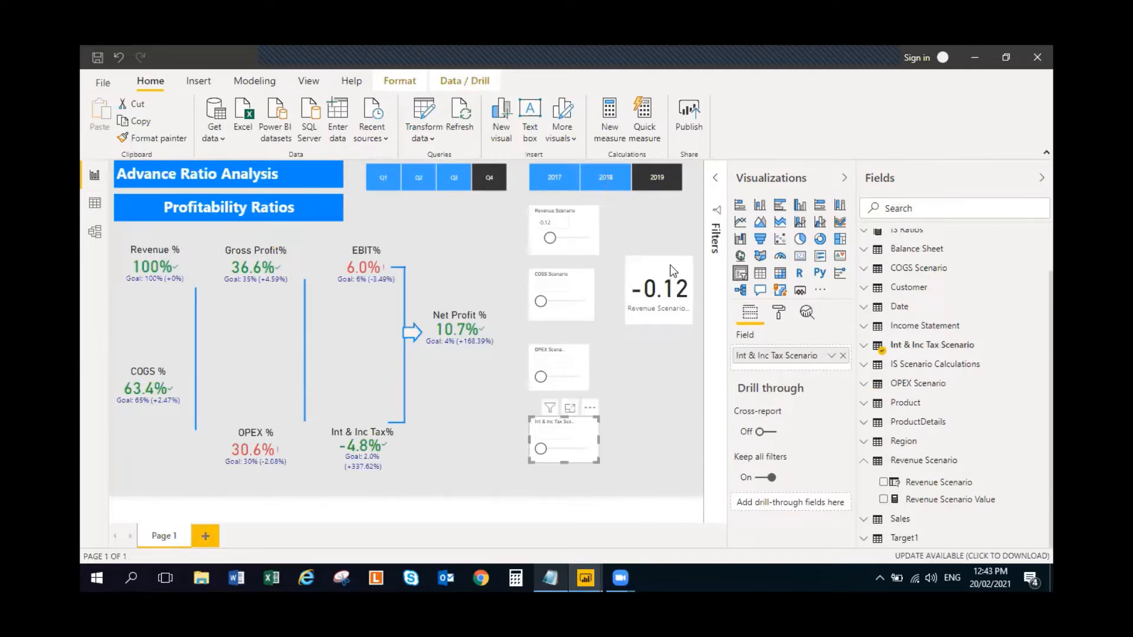
- Fit the Revenue Scenario Value card beside the Revenue Scenario slicer at matching height, and set that slicer to 0.20
drag(665, 265, 644, 213)
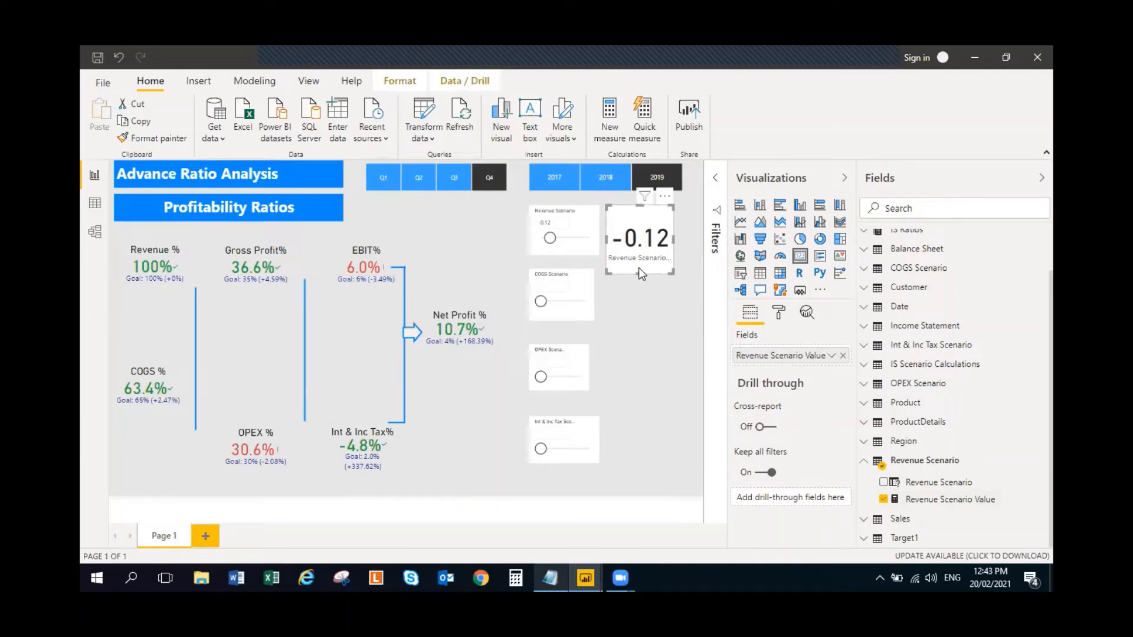
drag(640, 273, 639, 255)
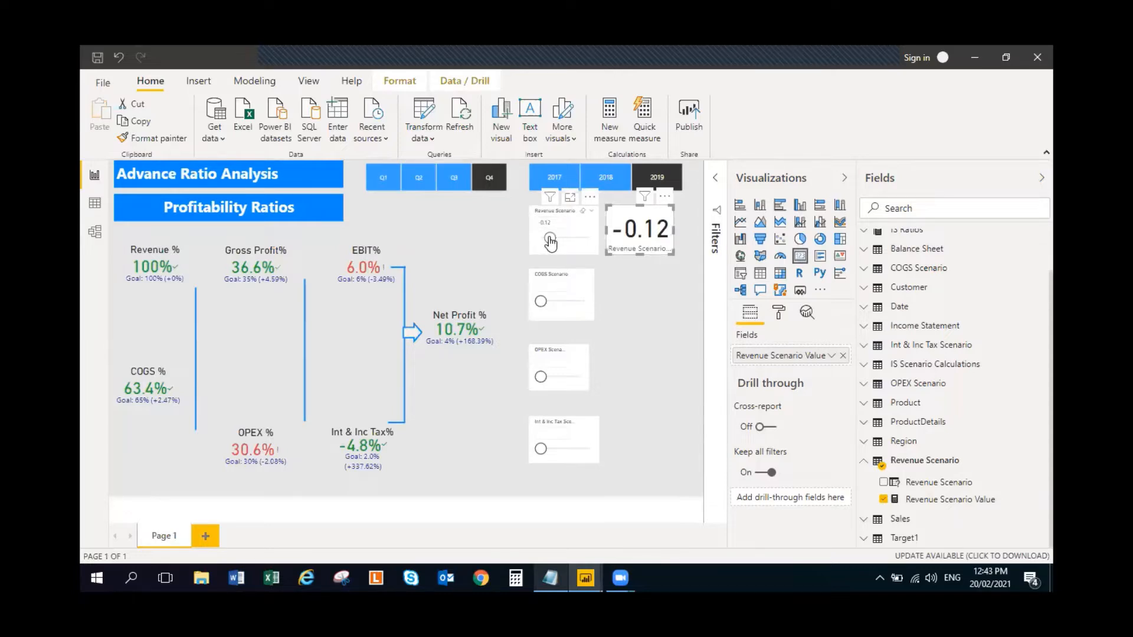
drag(551, 242, 579, 243)
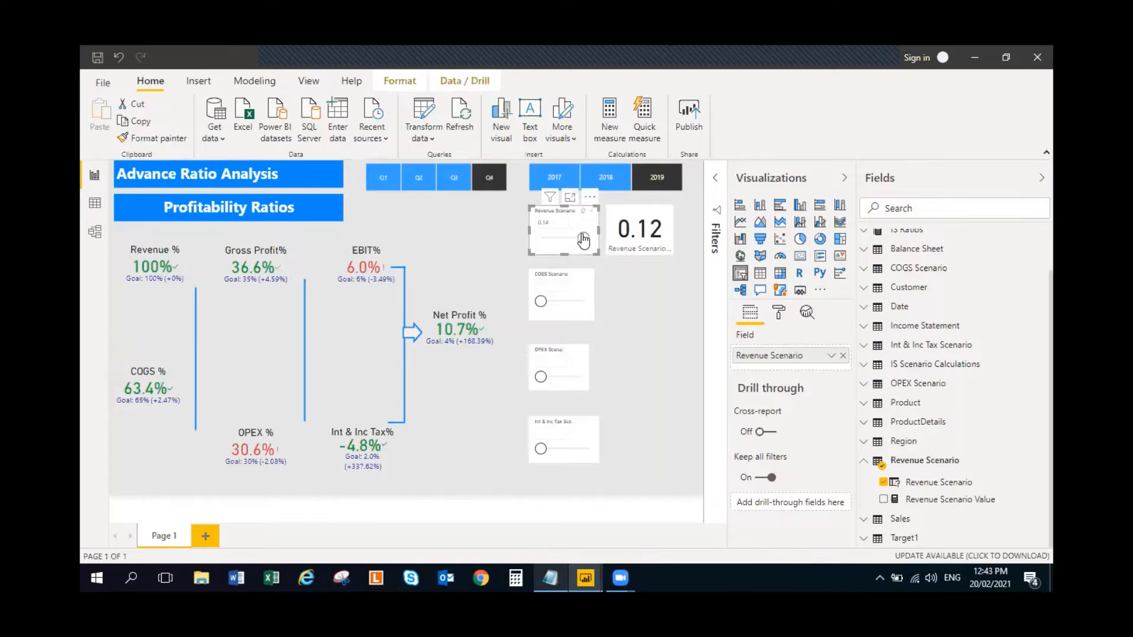
drag(583, 240, 587, 239)
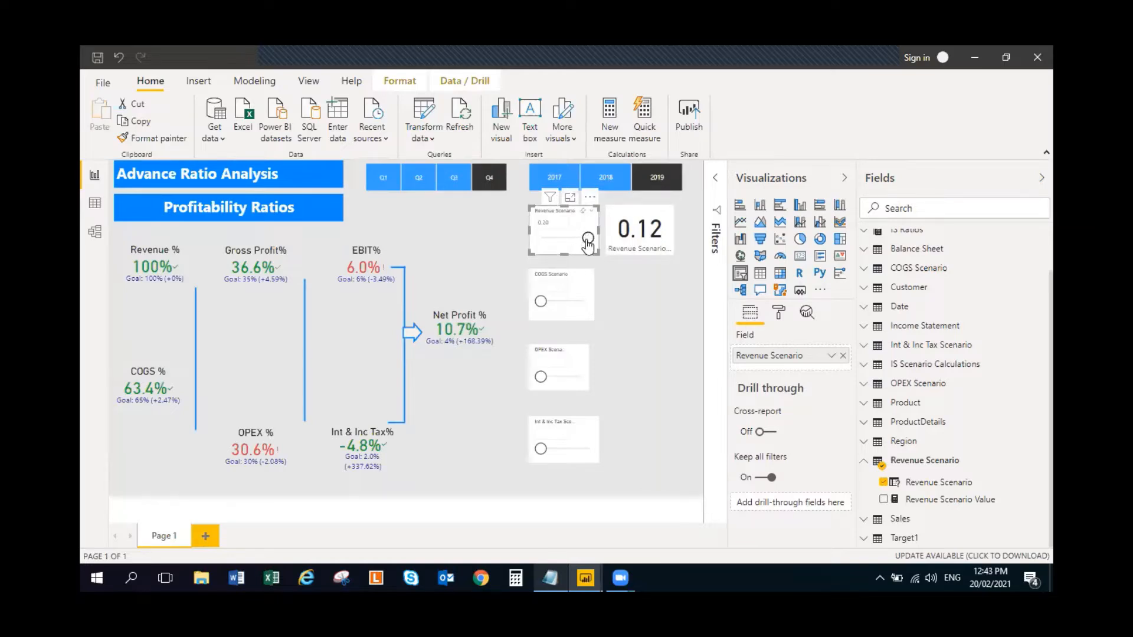
- Expand the COGS Scenario table, duplicate the Revenue Scenario Value card and place the copy beside the COGS Scenario slicer
click(576, 293)
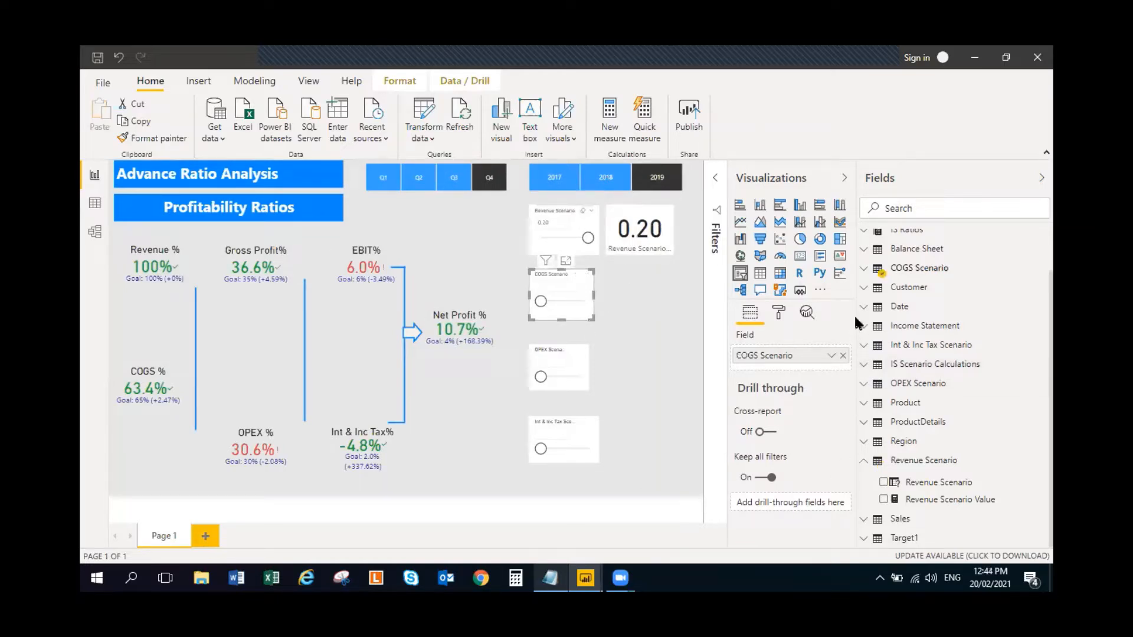
click(862, 270)
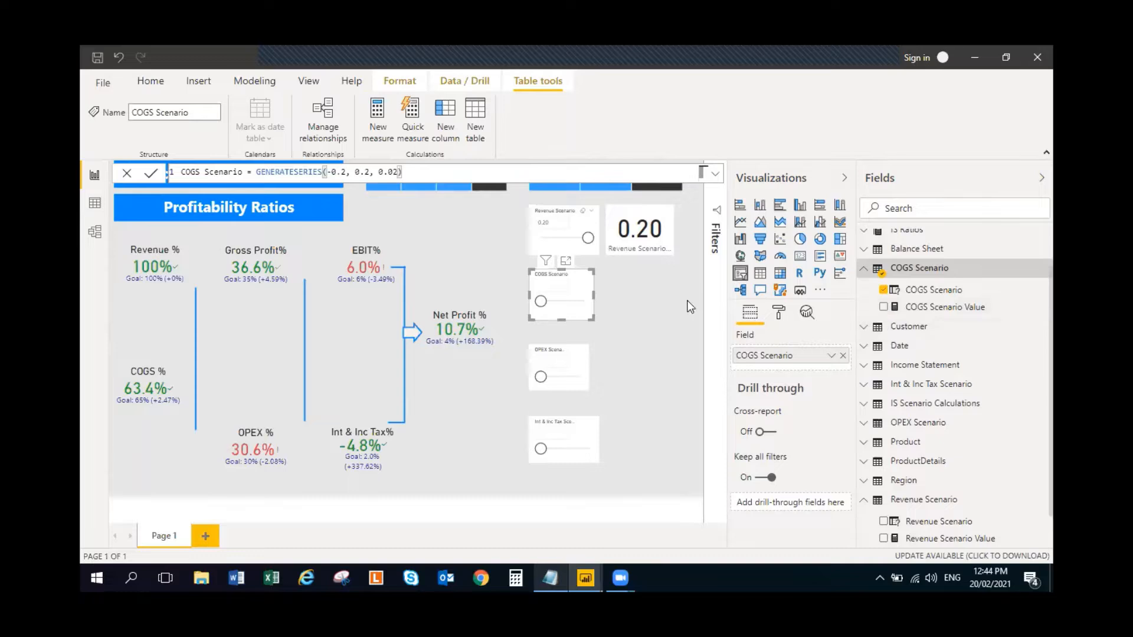
click(649, 299)
click(622, 242)
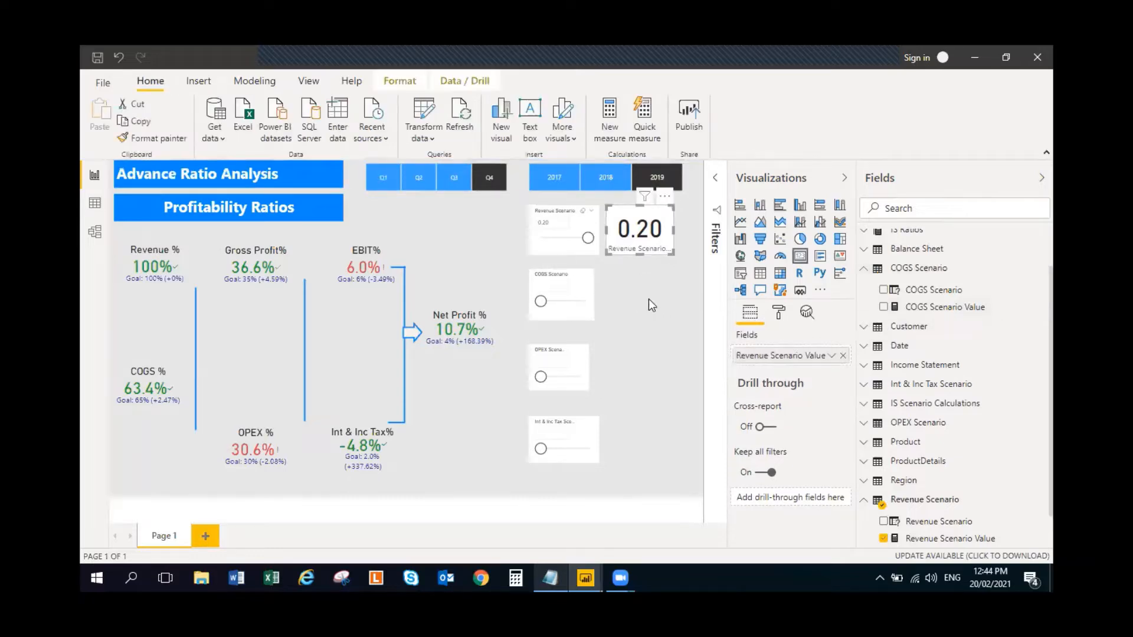
key(ctrl+c)
key(ctrl+v)
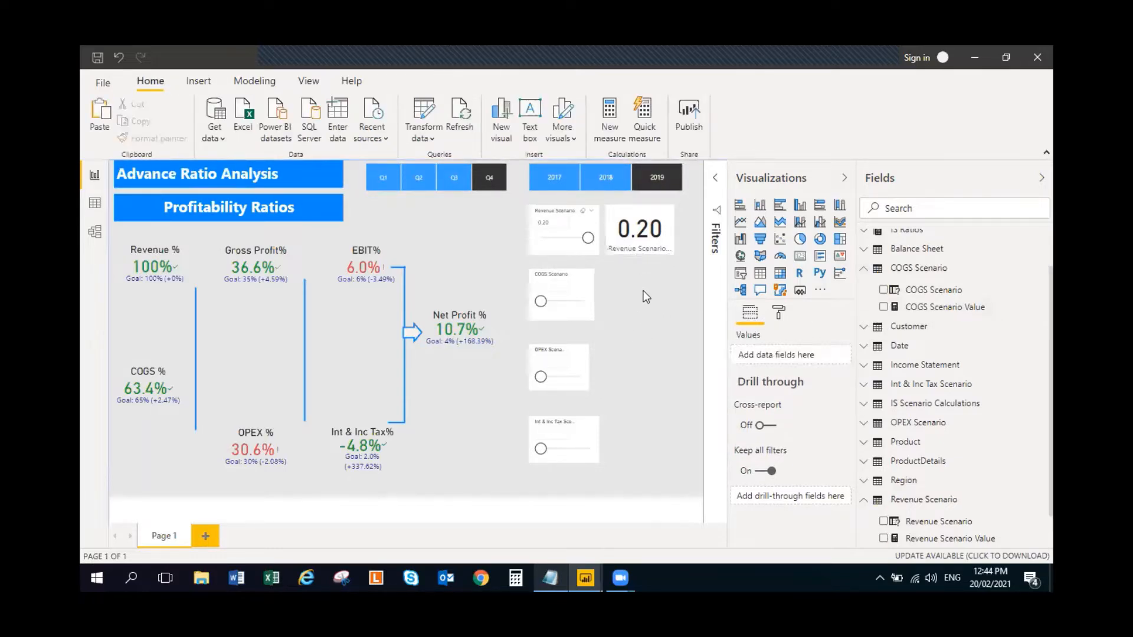
drag(652, 250, 647, 316)
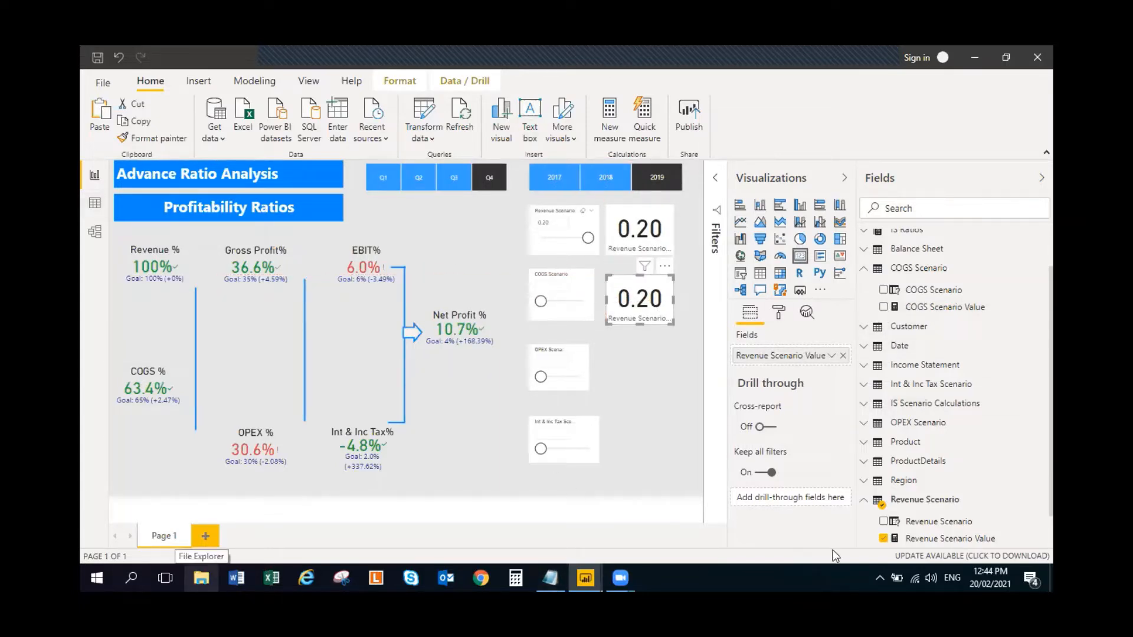
- Replace the copied card's Revenue Scenario Value field with COGS Scenario Value
click(883, 538)
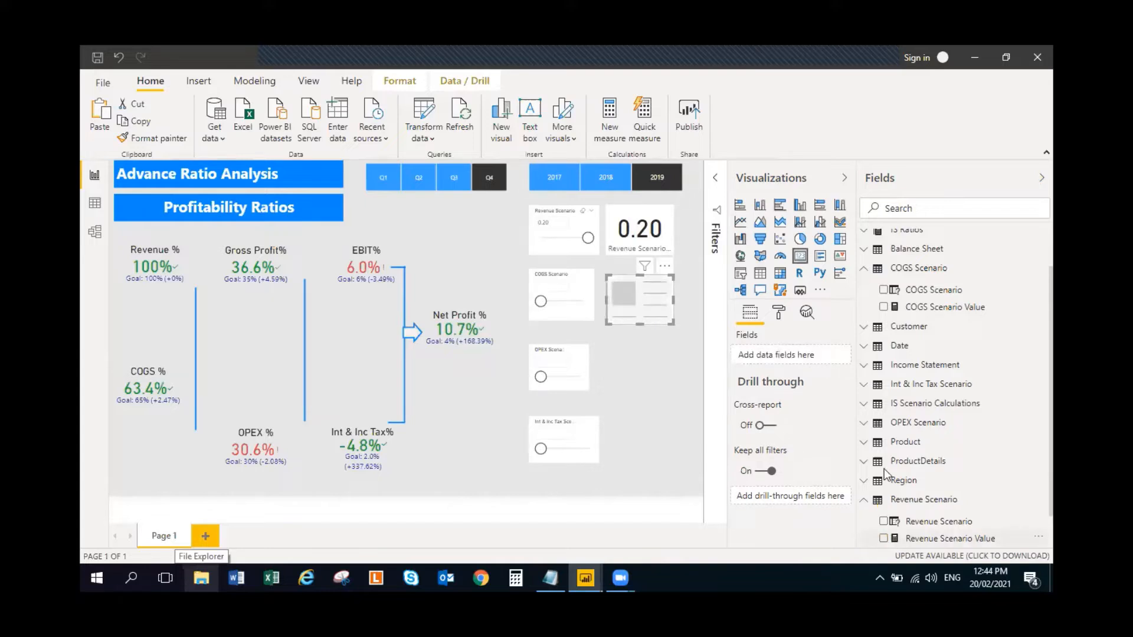
click(883, 307)
click(649, 354)
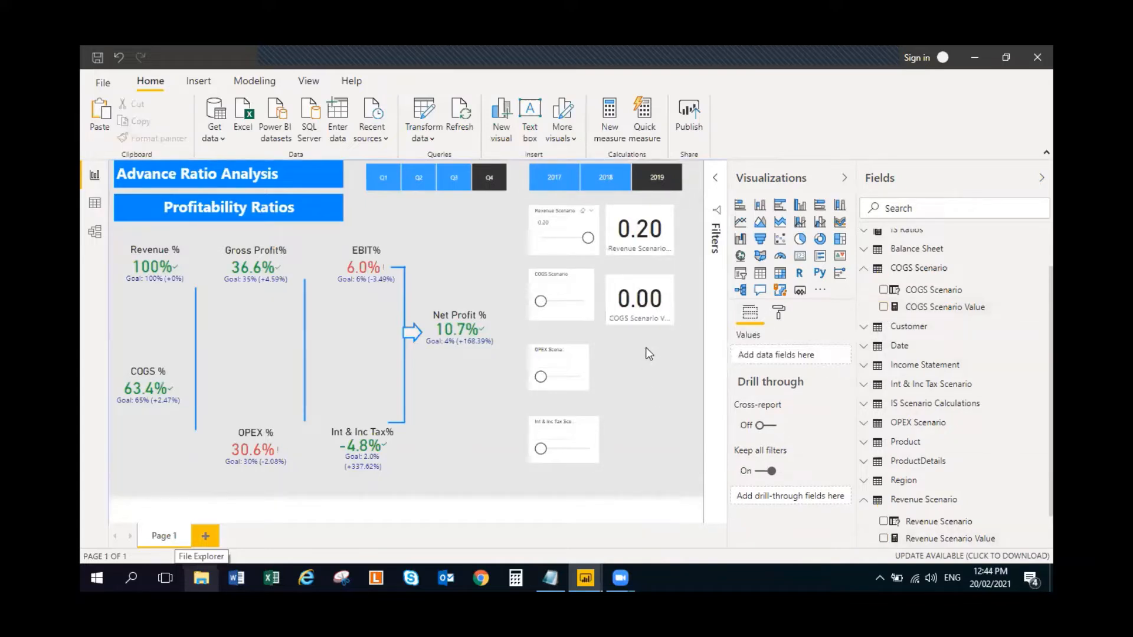
- Align the COGS Scenario Value card with its slicer and place a duplicate of it beside the OPEX Scenario slicer
drag(672, 312, 670, 305)
click(644, 355)
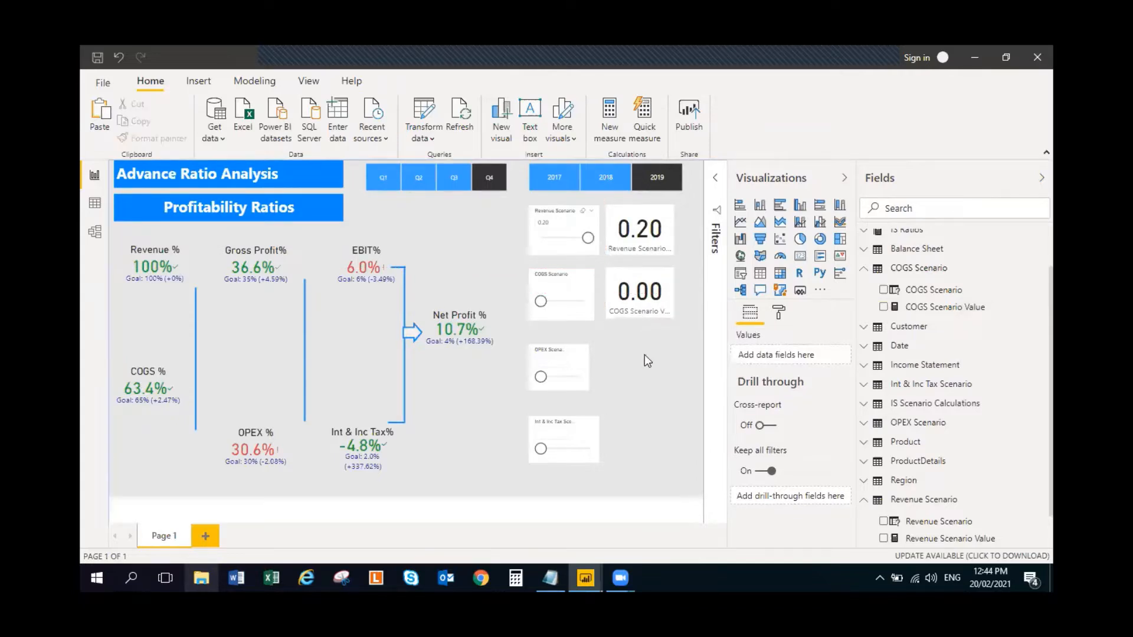
key(ctrl+v)
drag(646, 303, 649, 370)
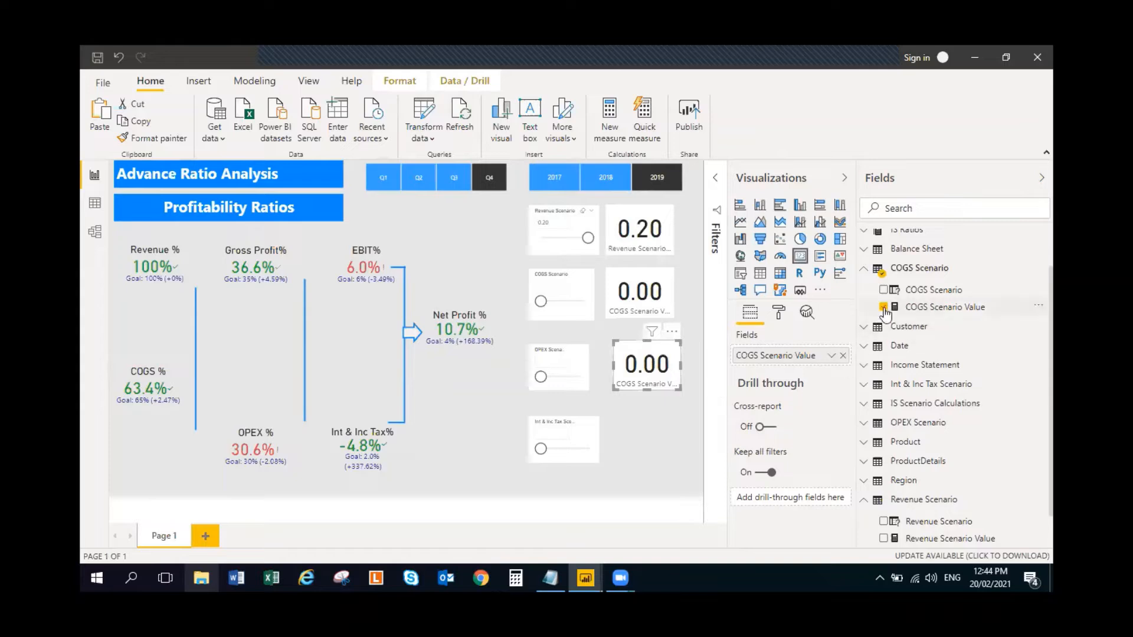
- Replace the copied card's COGS Scenario Value field with OPEX Scenario Value, collapsing the COGS Scenario and Revenue Scenario tables
click(884, 307)
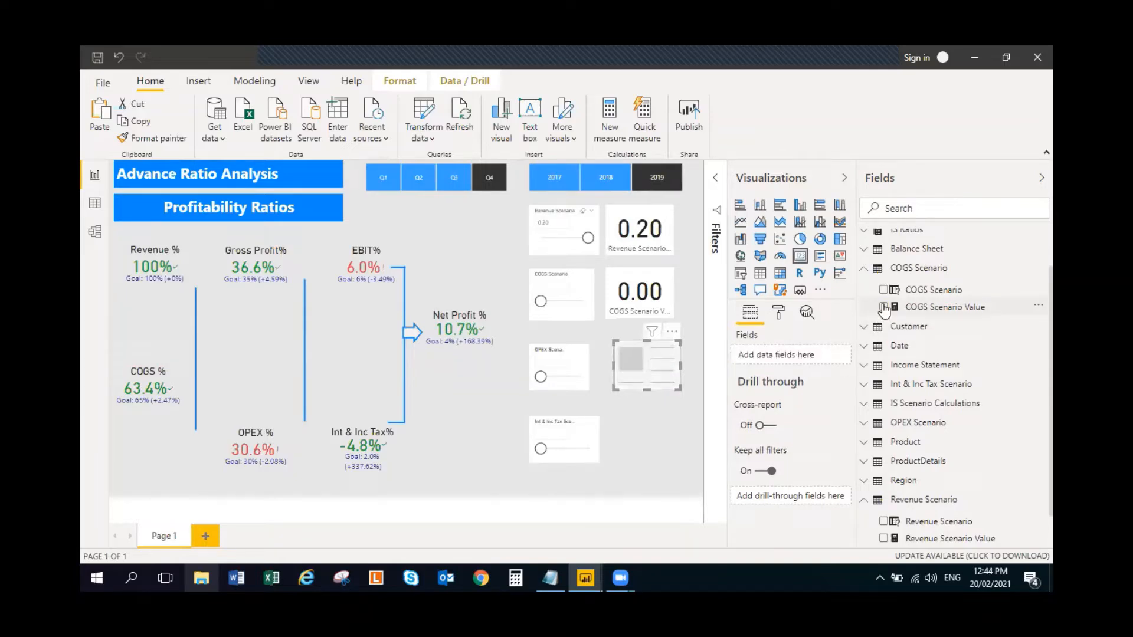
click(867, 269)
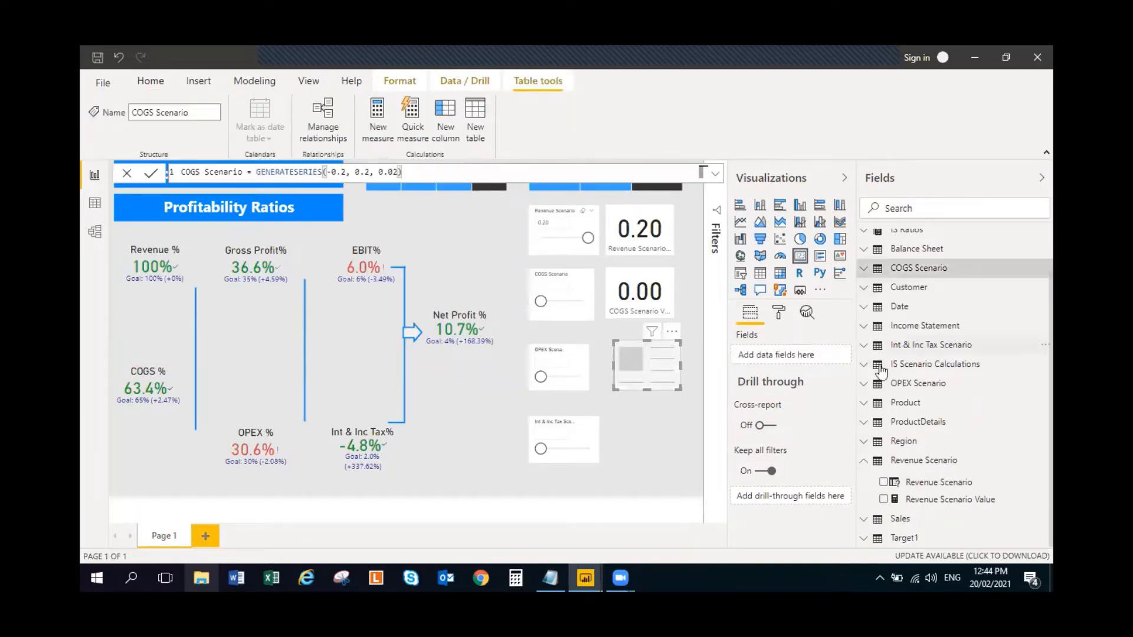
click(865, 462)
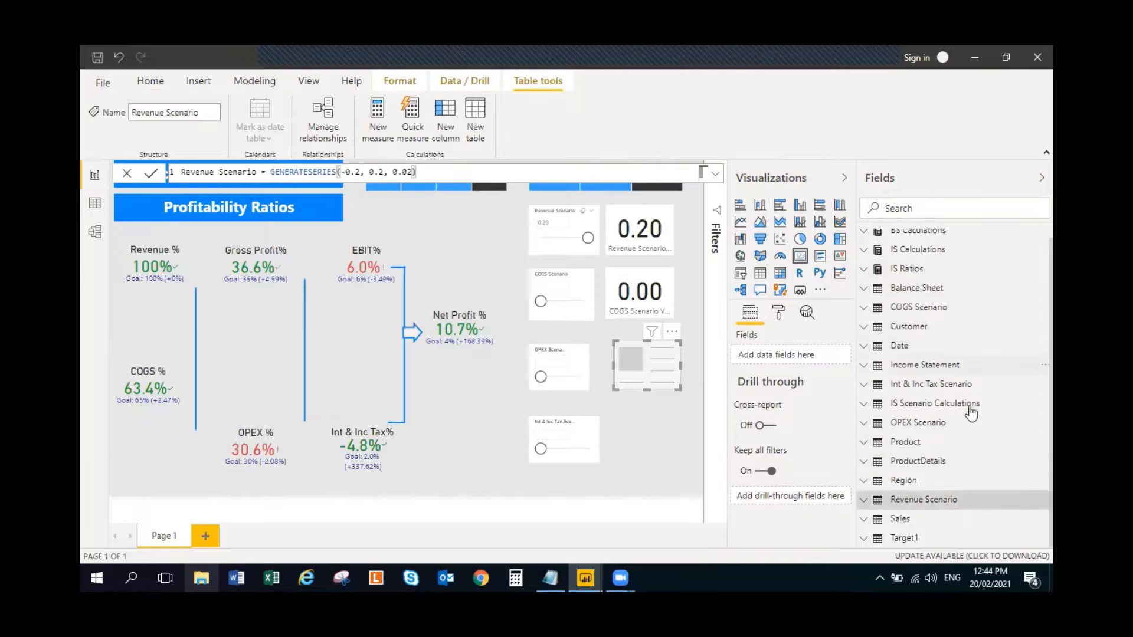
click(863, 423)
click(883, 461)
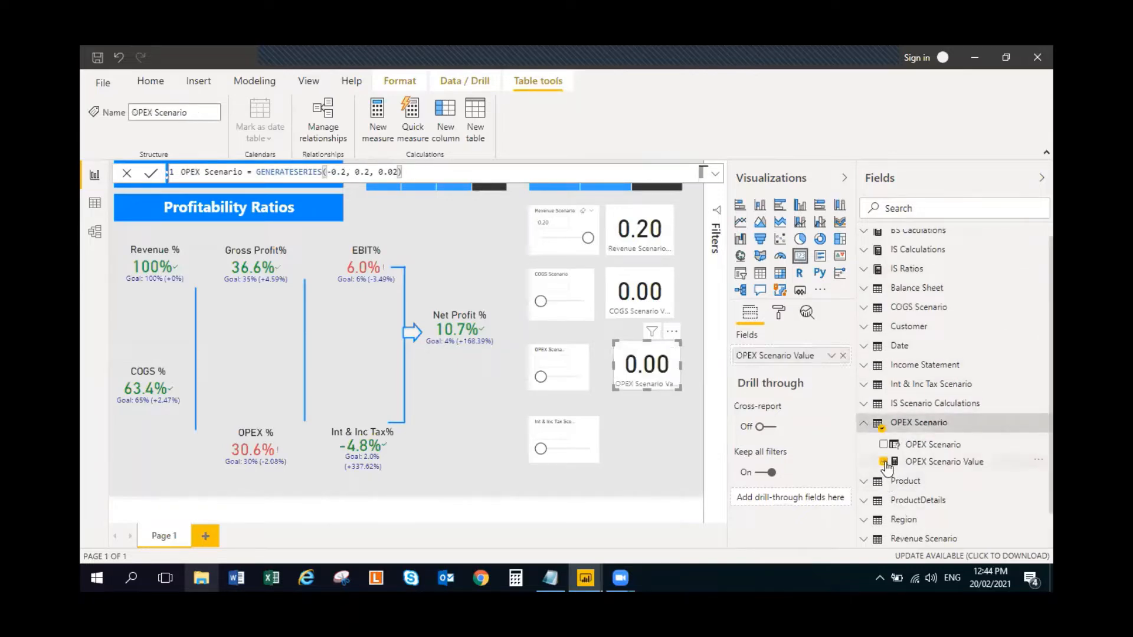
- Duplicate the OPEX Scenario Value card and place the copy beside the Int & Inc Tax Scenario slicer
click(576, 435)
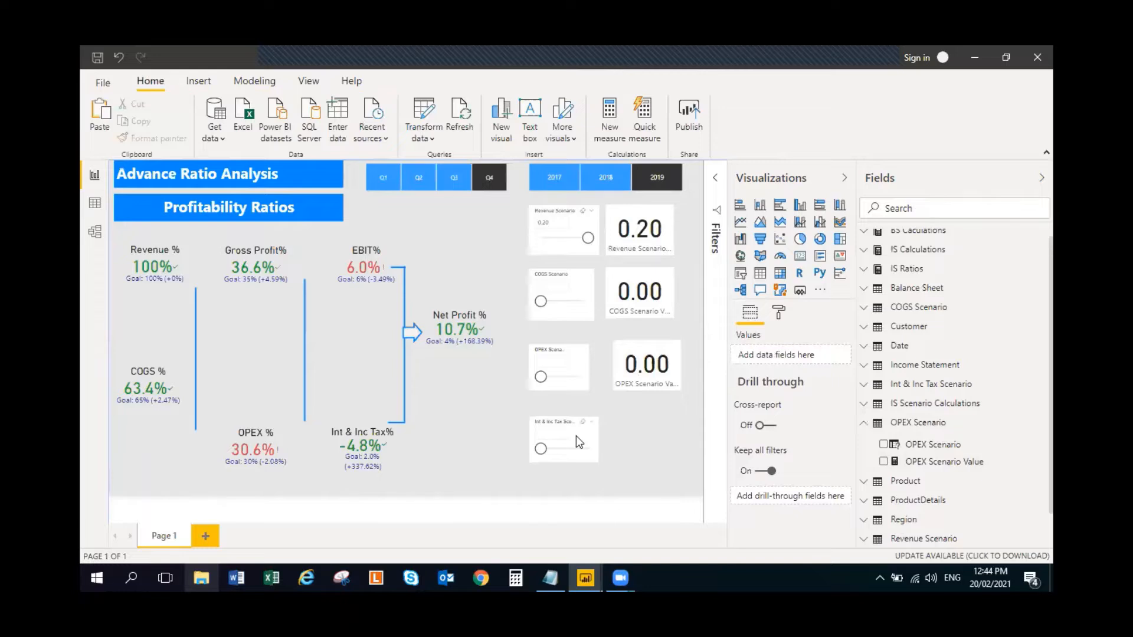
click(674, 375)
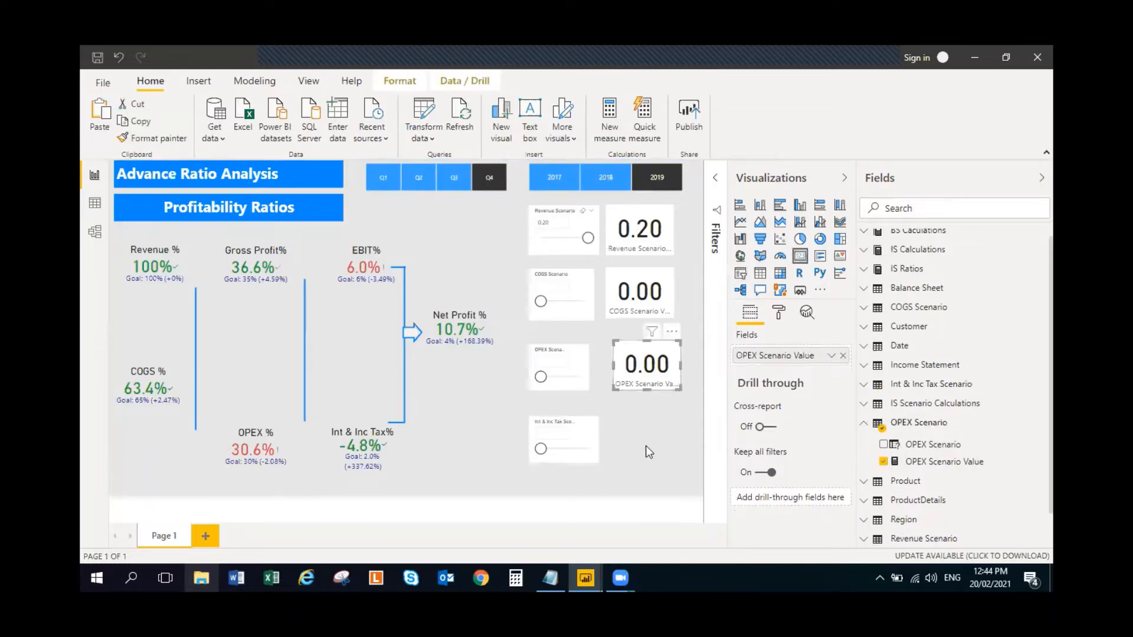
click(635, 432)
click(633, 390)
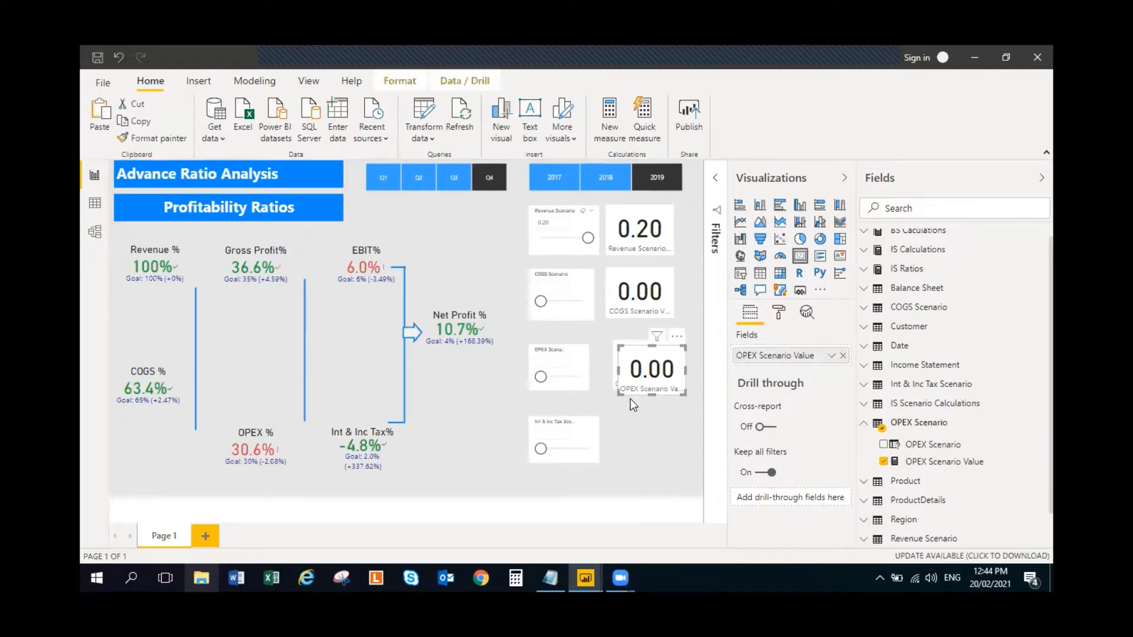
drag(656, 376, 651, 443)
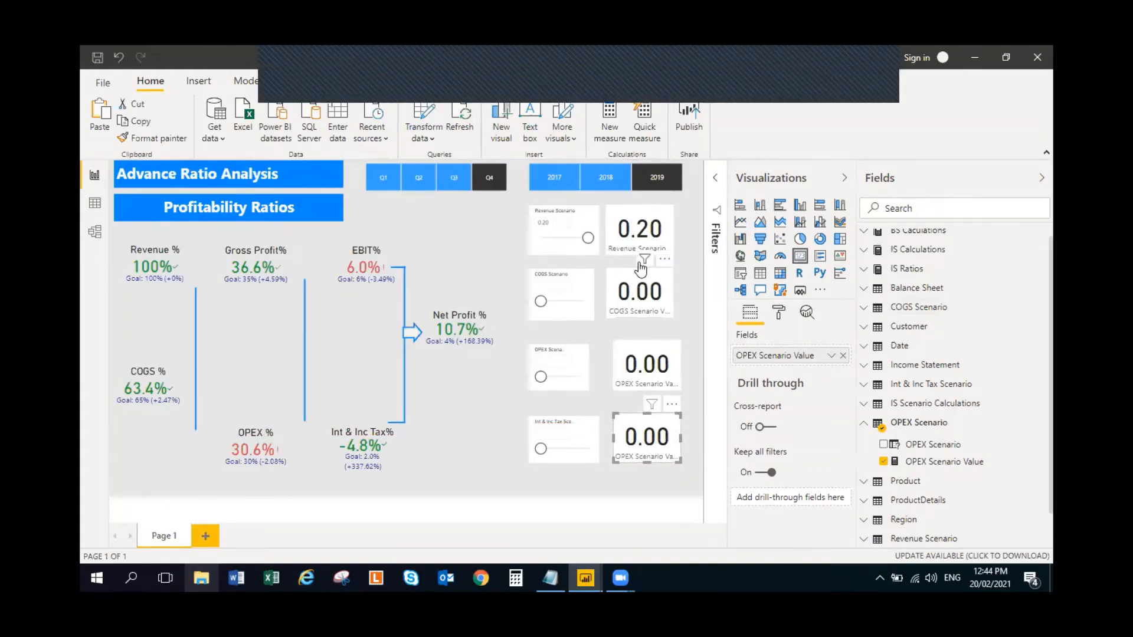
- Set the COGS Scenario slicer to -0.08, the OPEX Scenario slicer to 0.02 and the Int & Inc Tax Scenario slicer to about mid-range
click(554, 304)
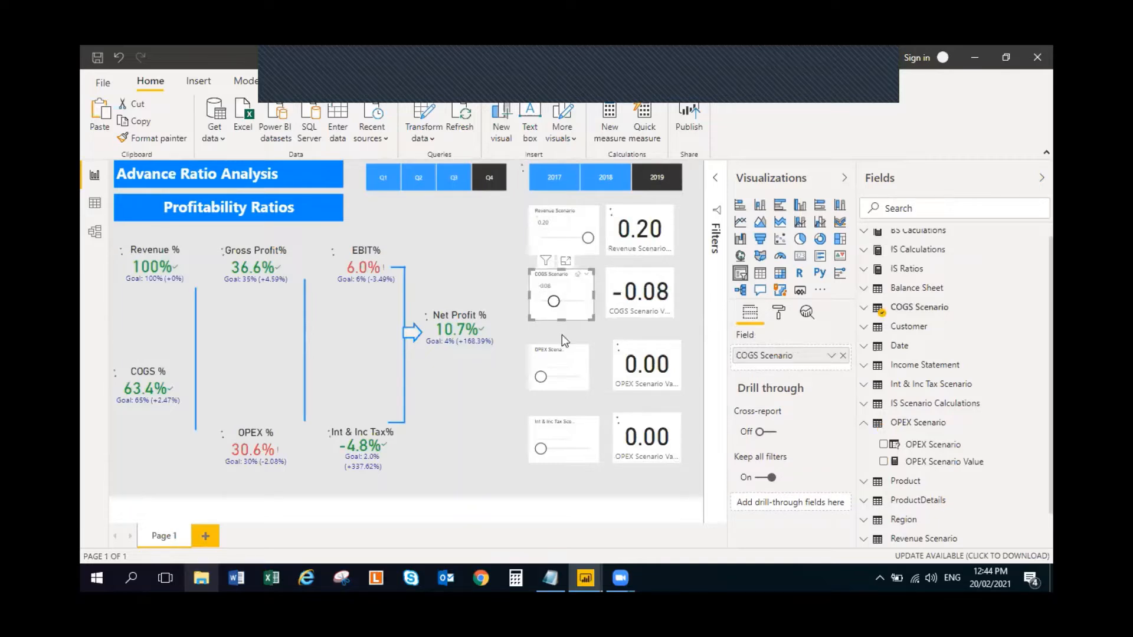
drag(540, 376, 561, 377)
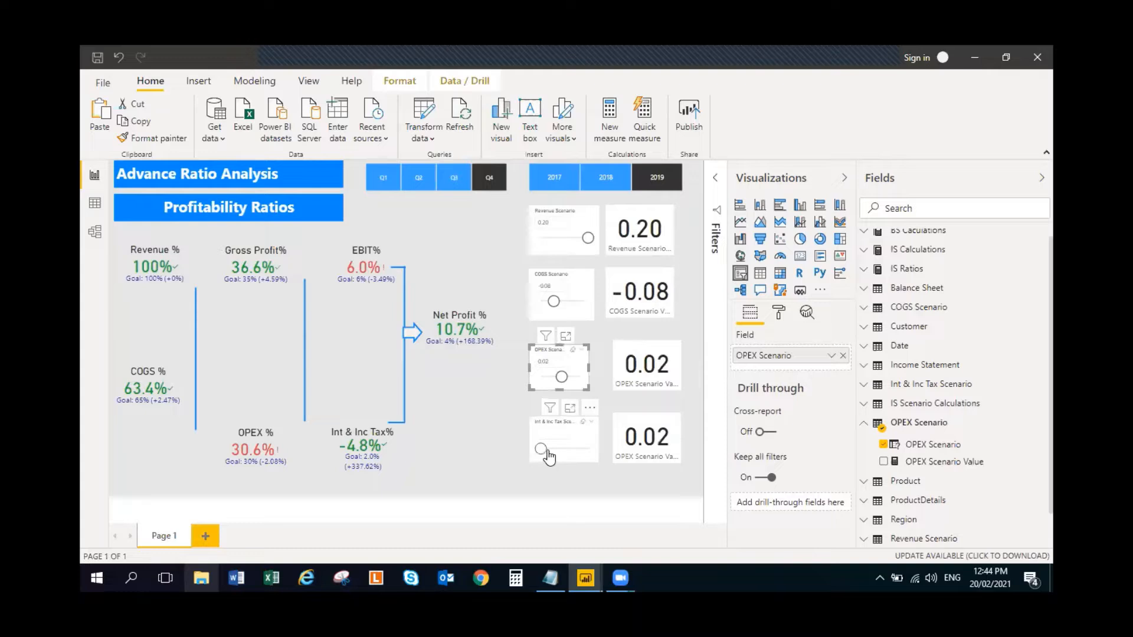
drag(541, 448, 564, 448)
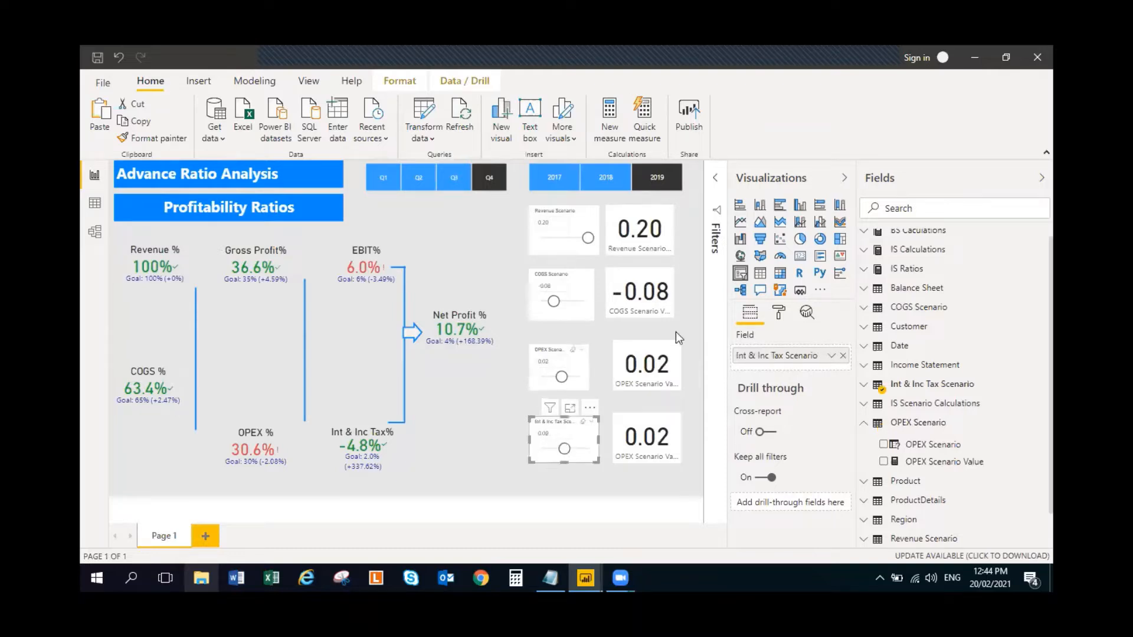
click(686, 239)
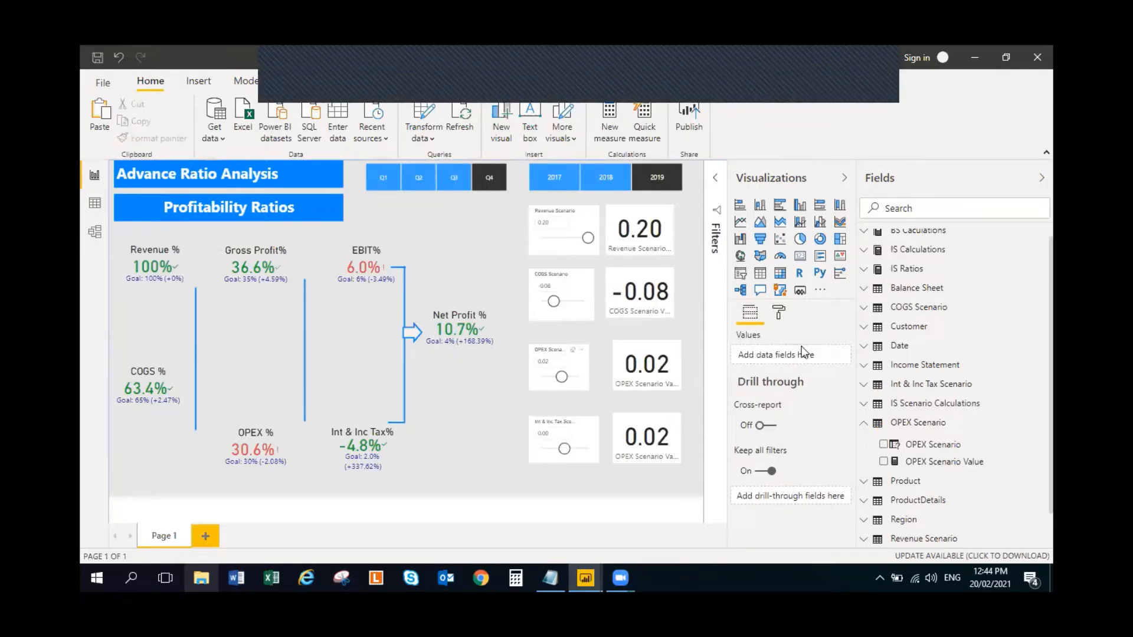
- Collapse the OPEX Scenario table and copy the formula of the Revenue Scenario measure in IS Scenario Calculations
click(876, 427)
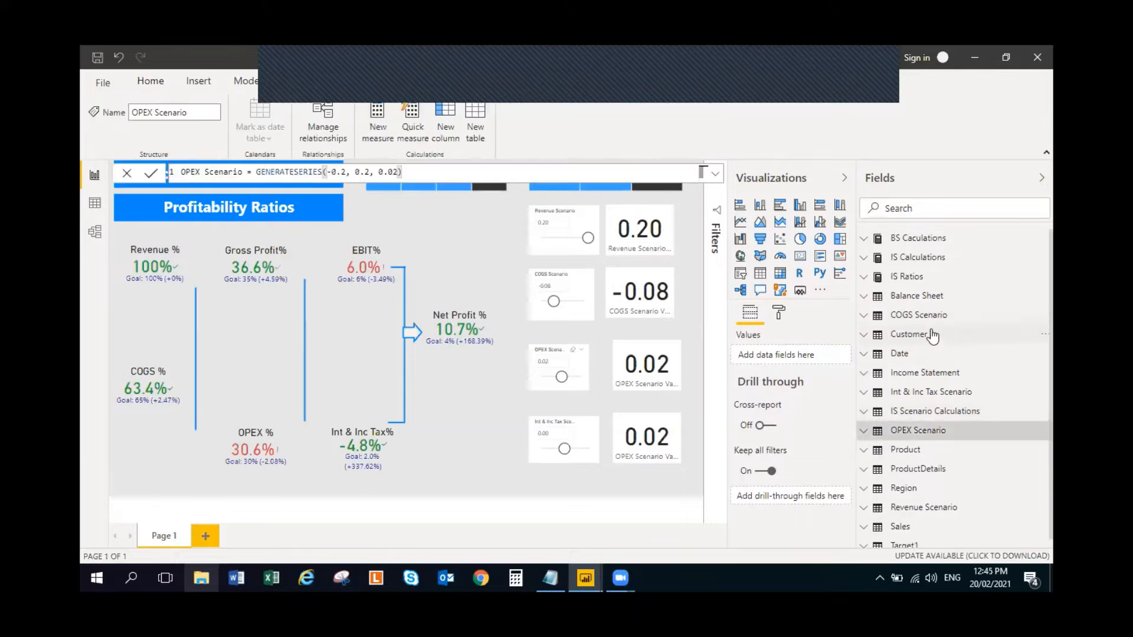
click(864, 413)
click(966, 453)
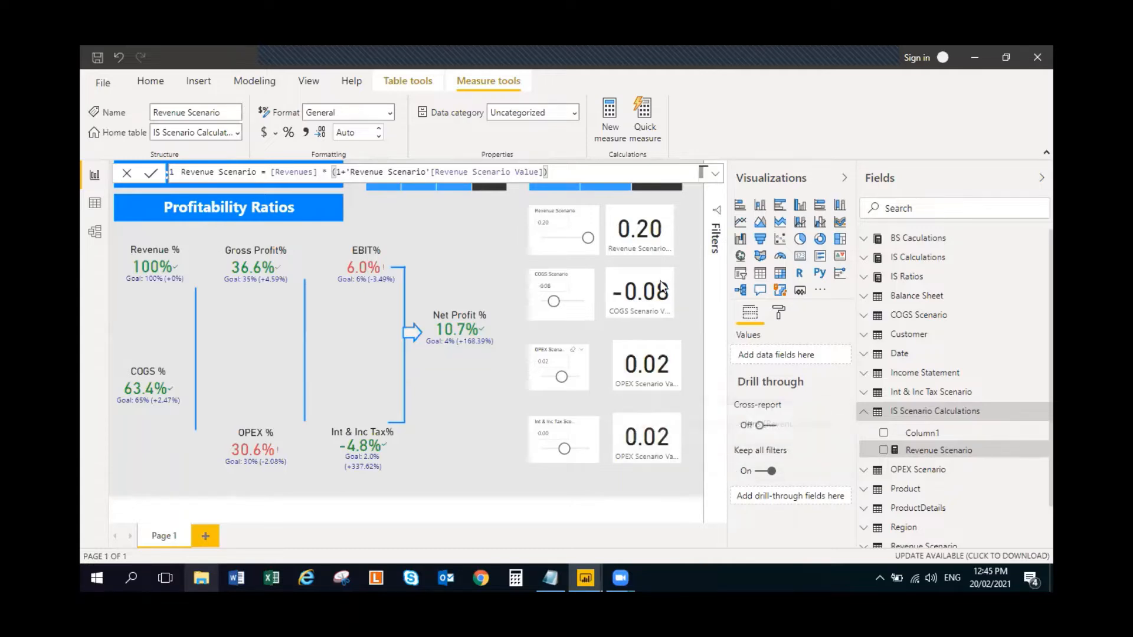
triple_click(577, 169)
key(ctrl+c)
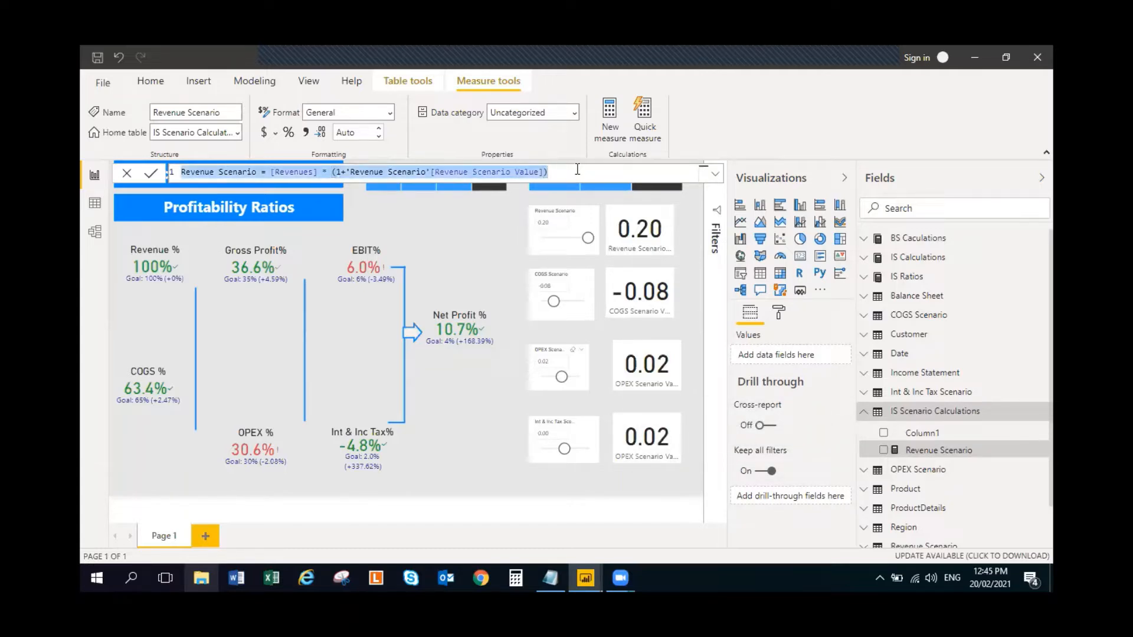
click(434, 214)
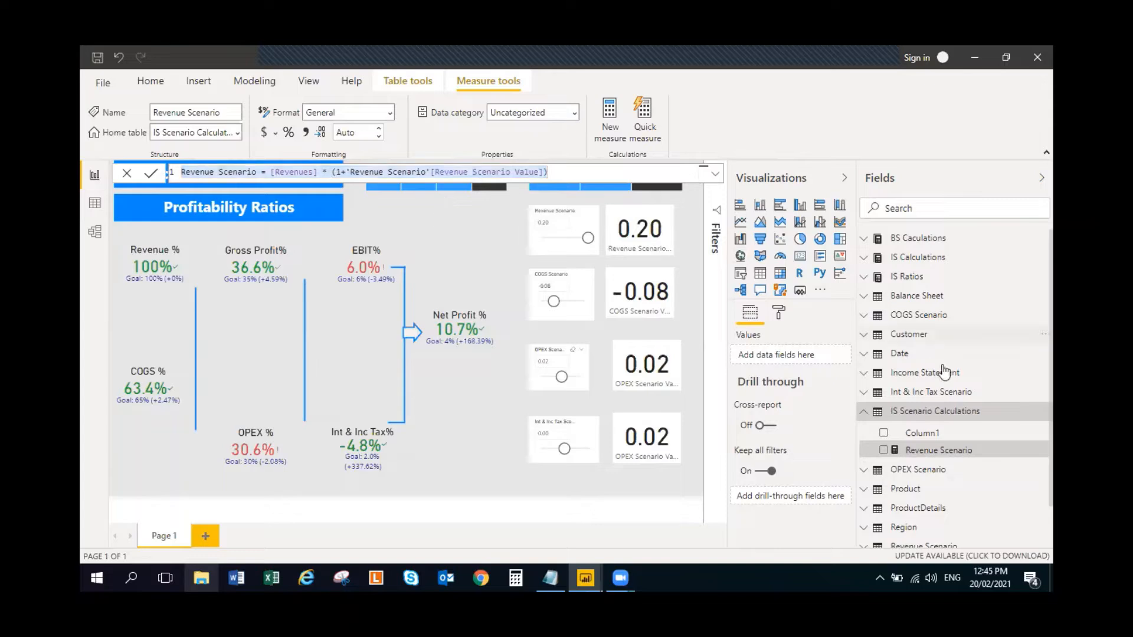
- Create a new measure in IS Scenario Calculations and paste the copied Revenue Scenario formula into it
click(1044, 410)
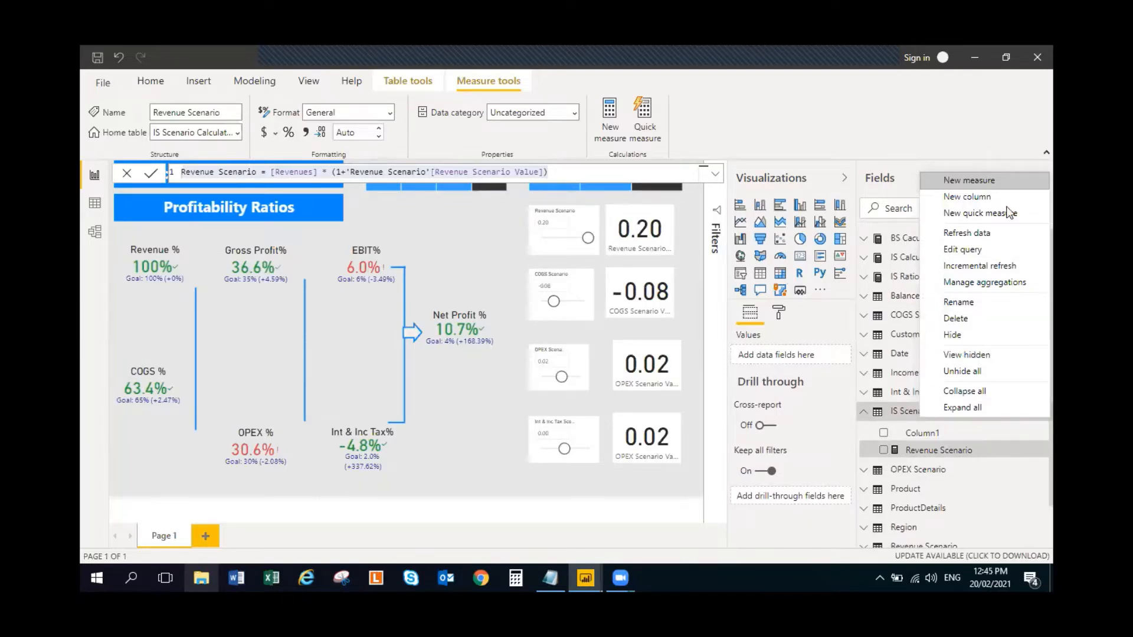
click(1001, 175)
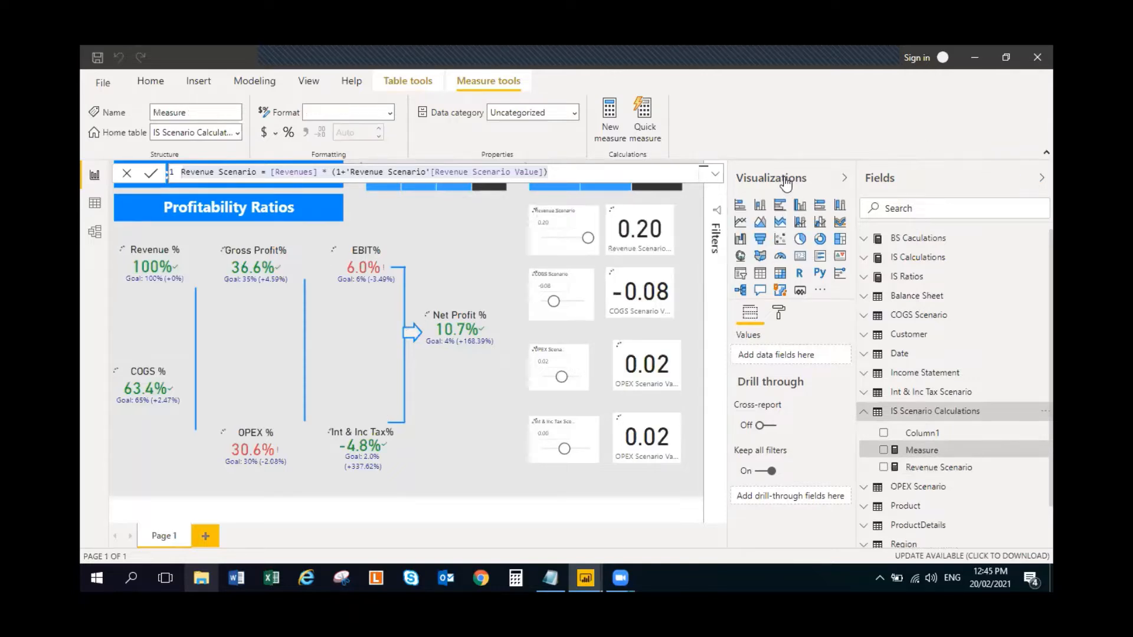
key(ctrl+v)
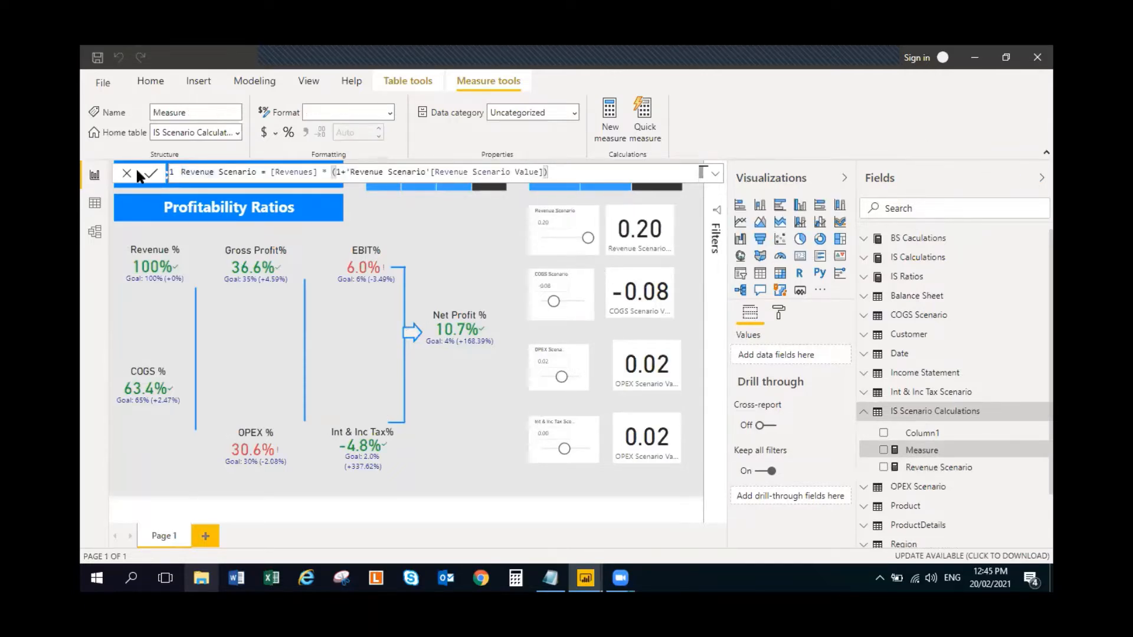
- Name the new measure COGS Scenario in its formula and replace the Revenues reference with COGS
double_click(209, 172)
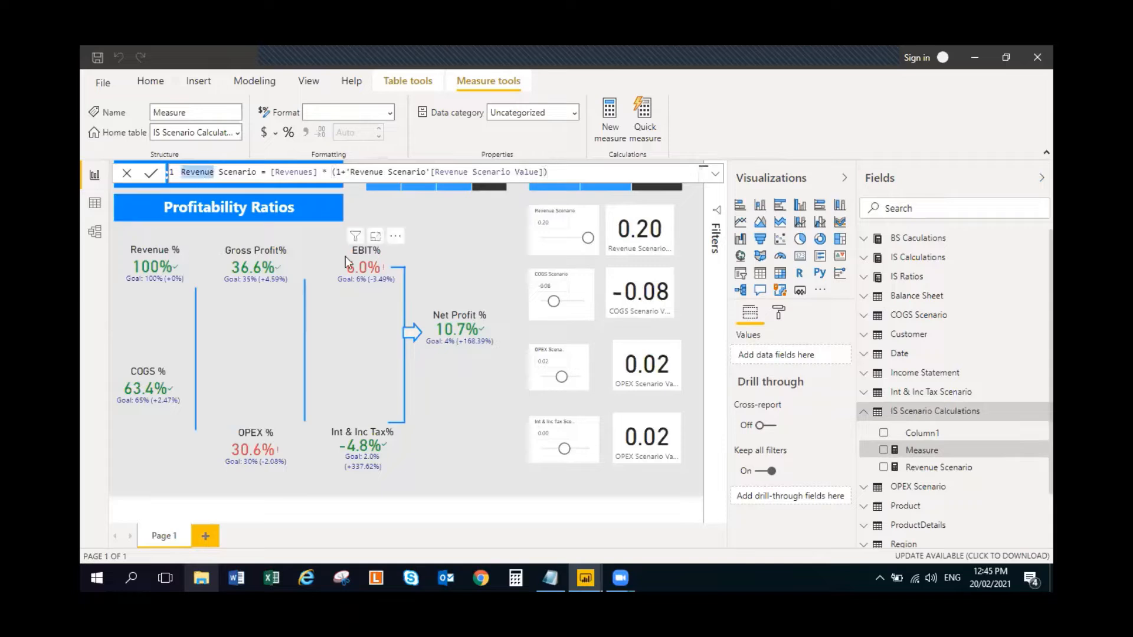
text(COGS)
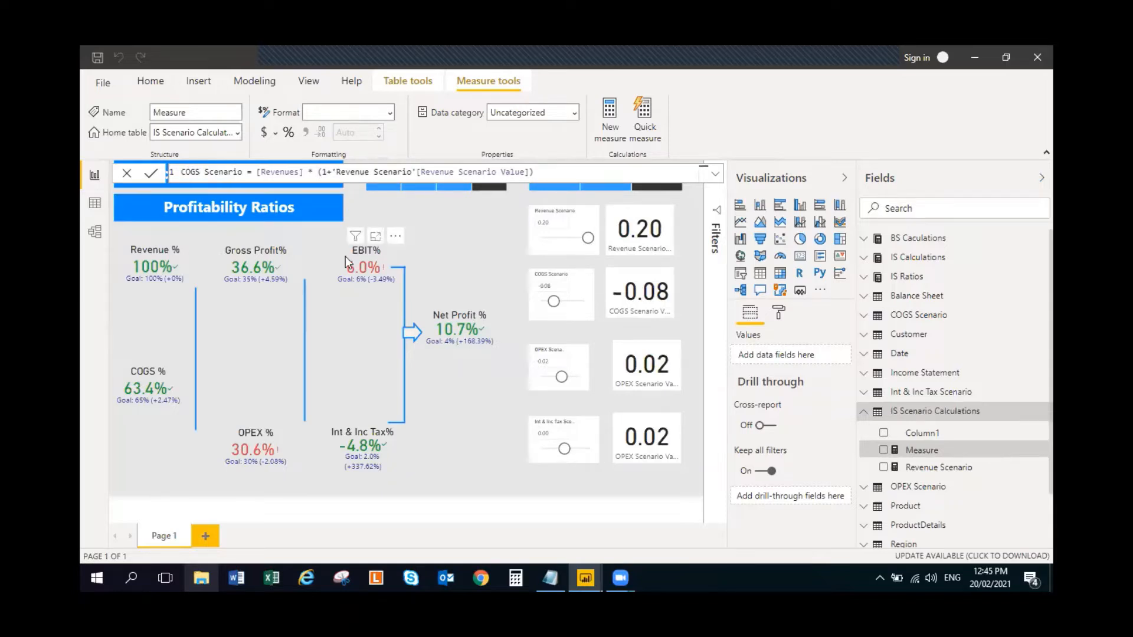
double_click(276, 172)
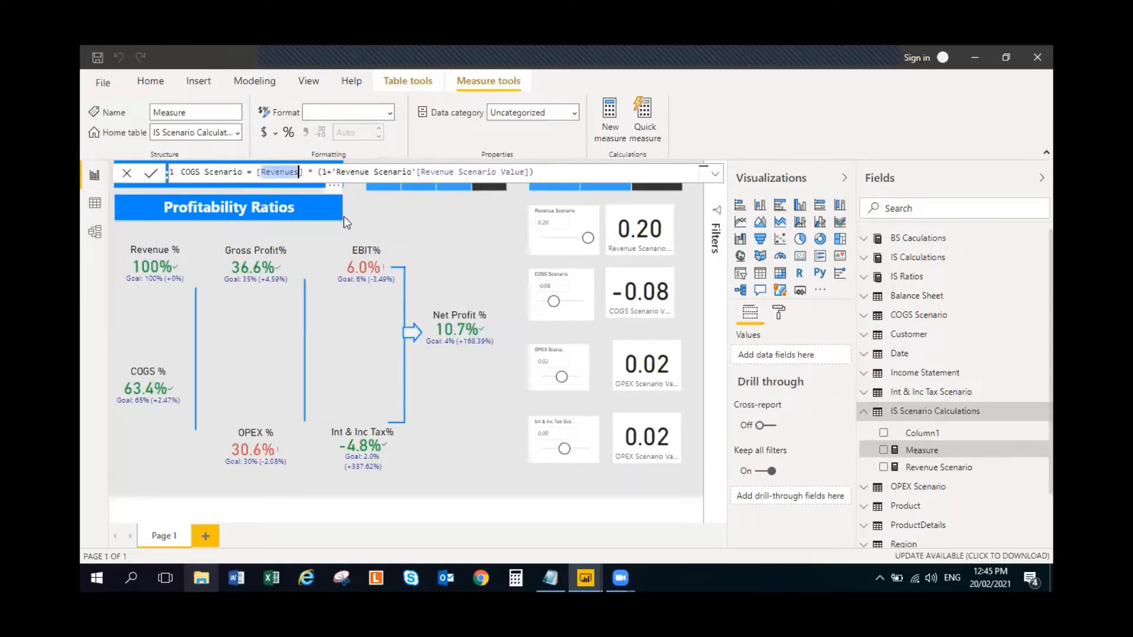
text(COGS)
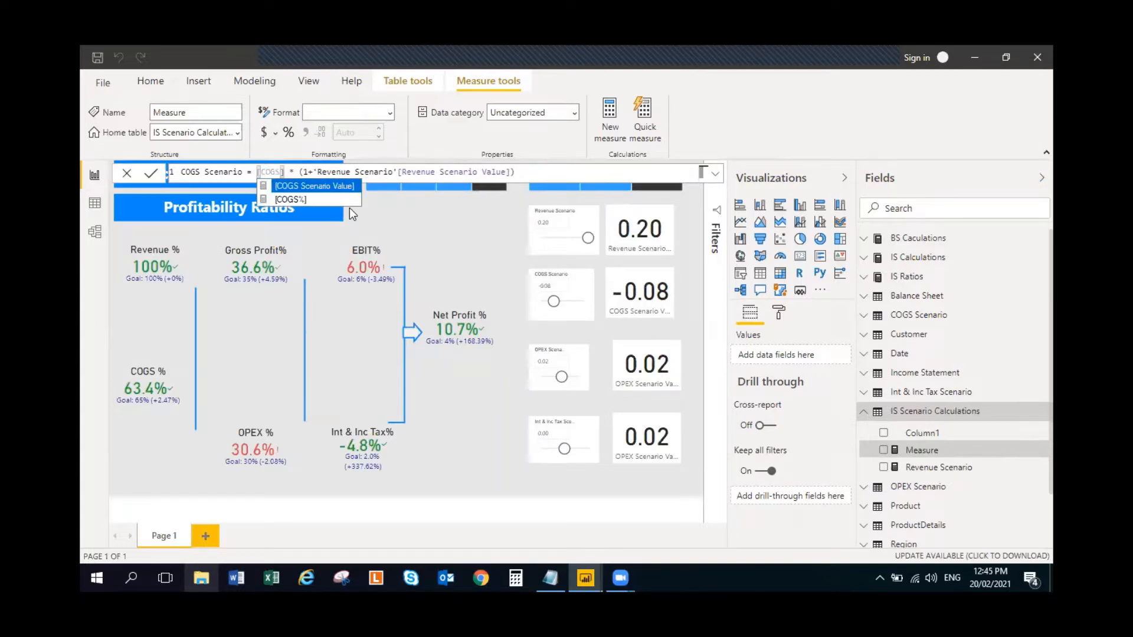
- Replace the Revenue Scenario Value reference in the COGS Scenario formula with 'COGS Scenario'[COGS Scenario Value]
double_click(360, 171)
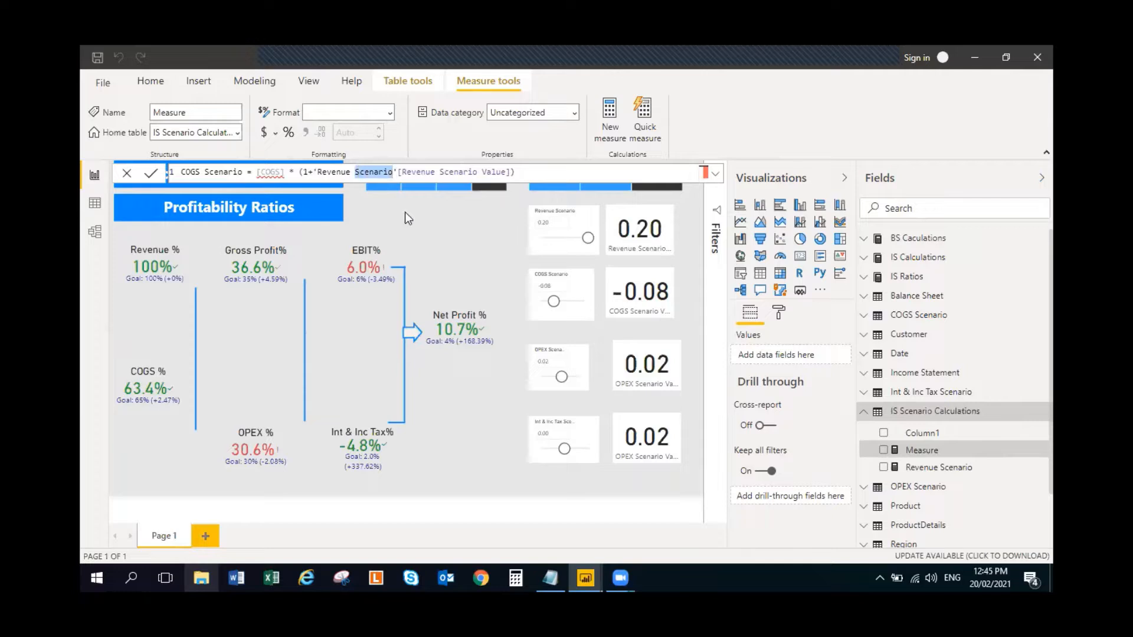
key(BackSpace)
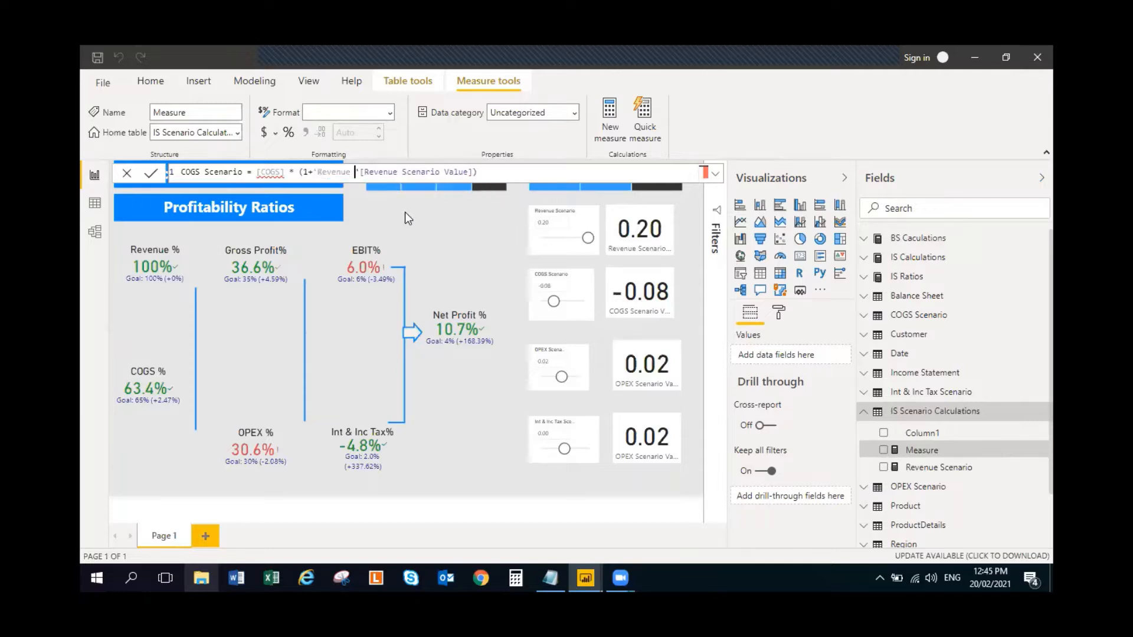
key(BackSpace)
key(BackSpace)
key(BackSpace)
key(BackSpace)
key(BackSpace)
key(BackSpace)
key(BackSpace)
key(BackSpace)
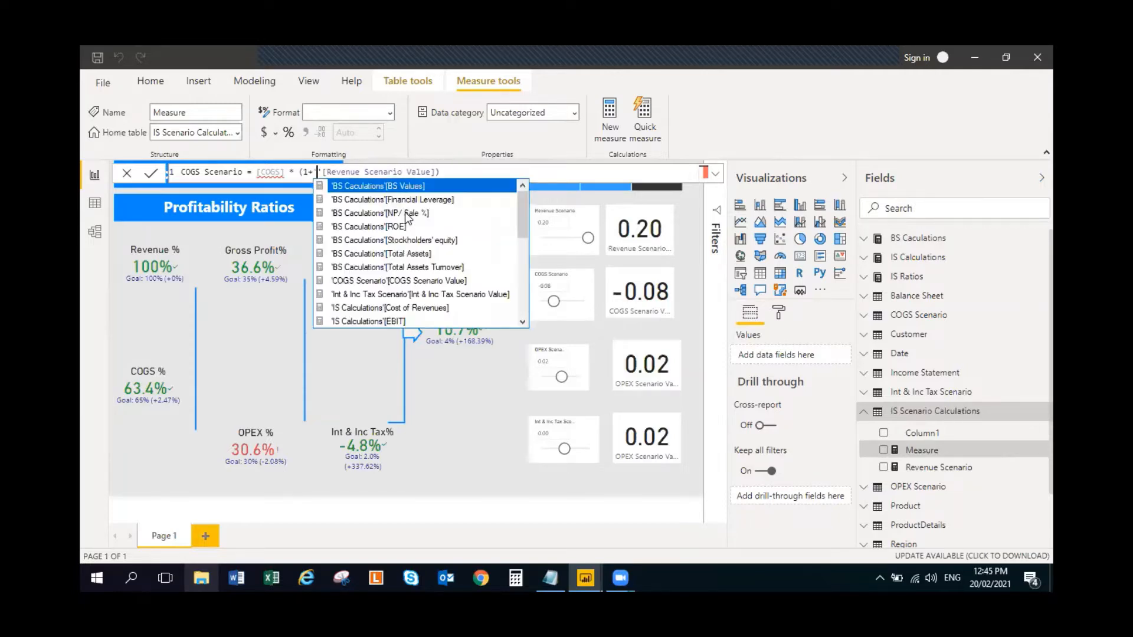
text('CO)
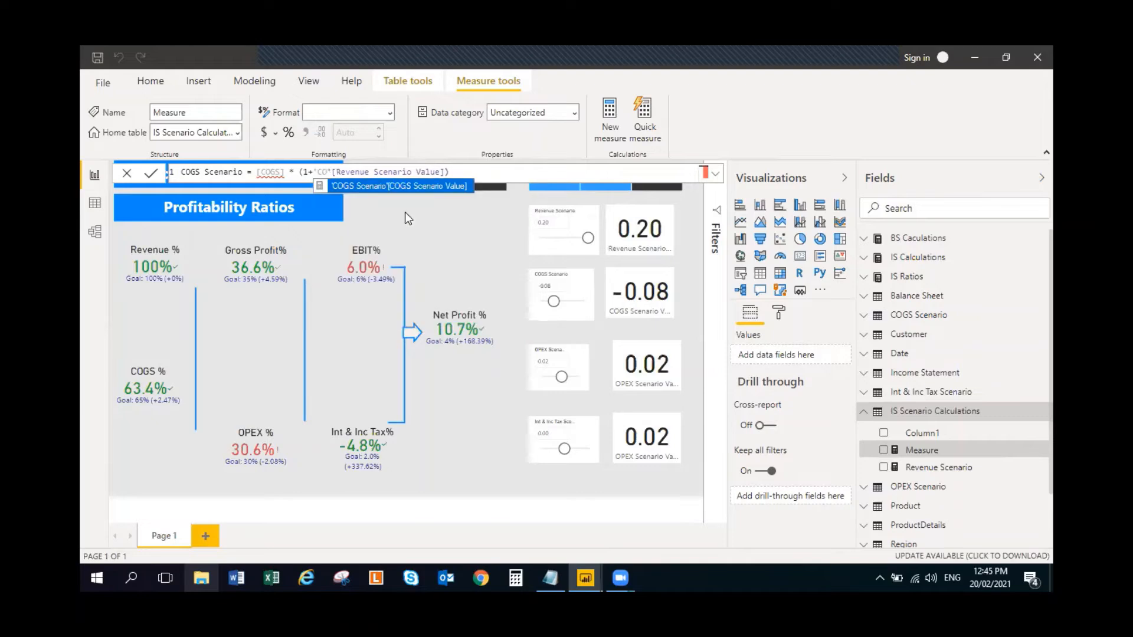
click(420, 188)
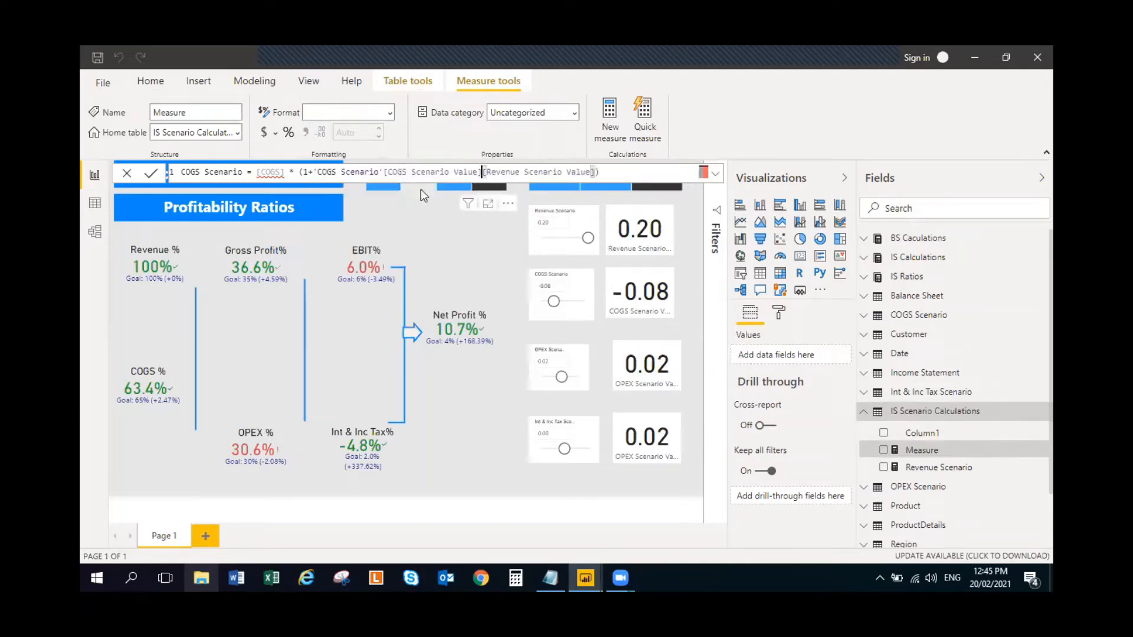
key(Delete)
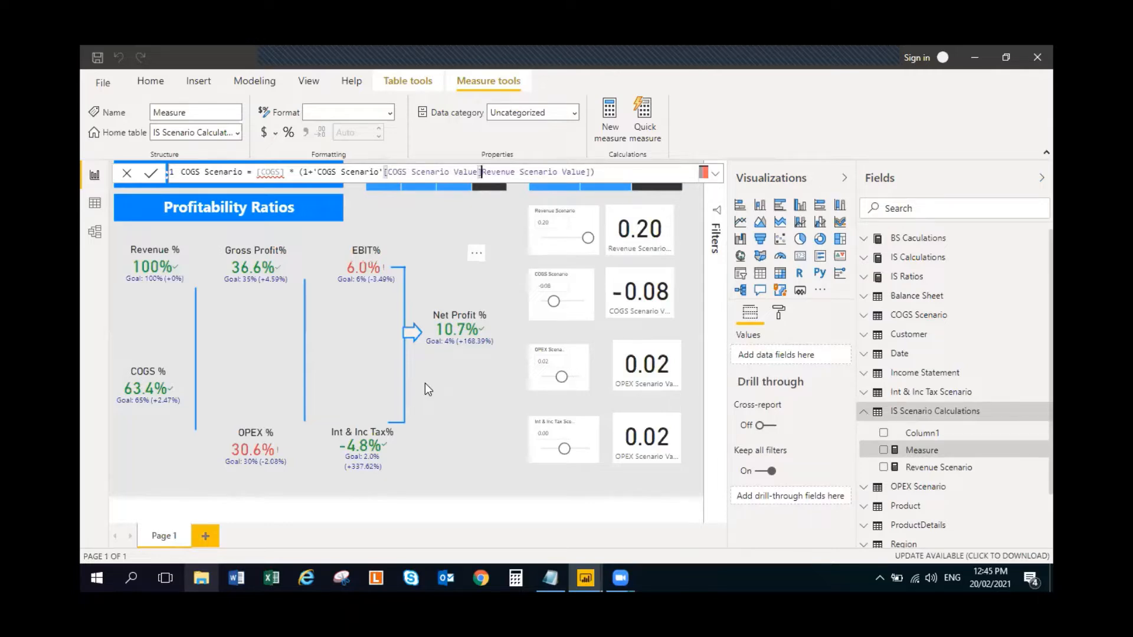
key(Delete)
key(Delete)
key(Delete)
key(Delete)
key(Delete)
key(Delete)
key(Delete)
key(Delete)
key(Delete)
key(Delete)
key(Delete)
key(Delete)
key(Delete)
key(Delete)
key(Delete)
key(Delete)
key(Delete)
key(Delete)
key(Delete)
key(Delete)
key(Delete)
key(Delete)
key(Delete)
key(Delete)
- Discard the edited COGS Scenario formula and paste the copied Revenue Scenario formula in its place
drag(507, 168, 375, 166)
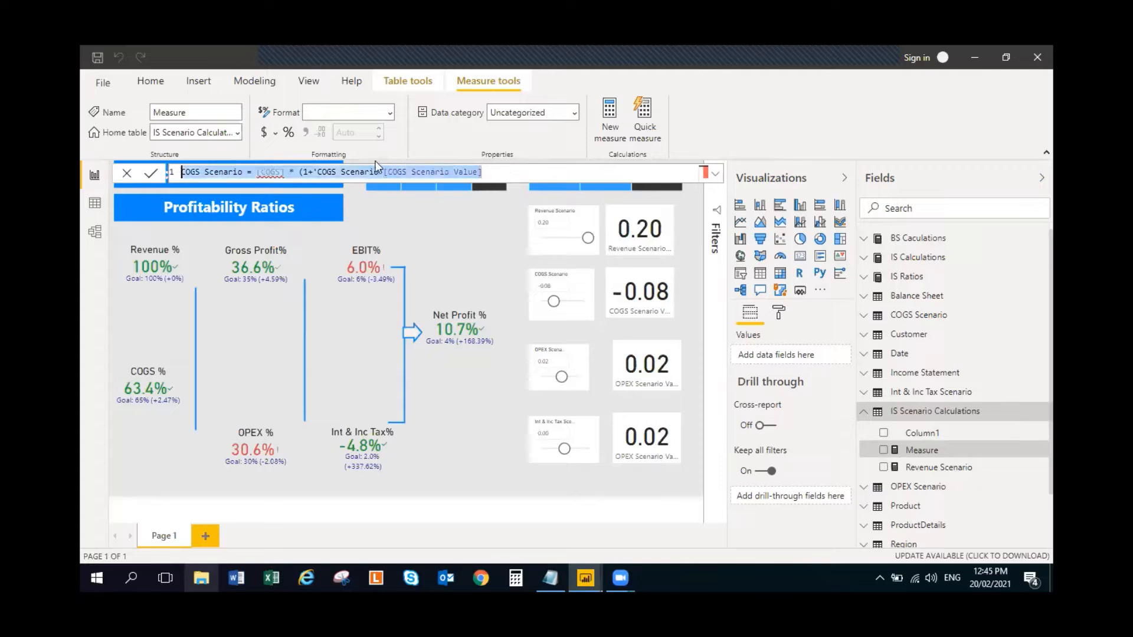
key(Delete)
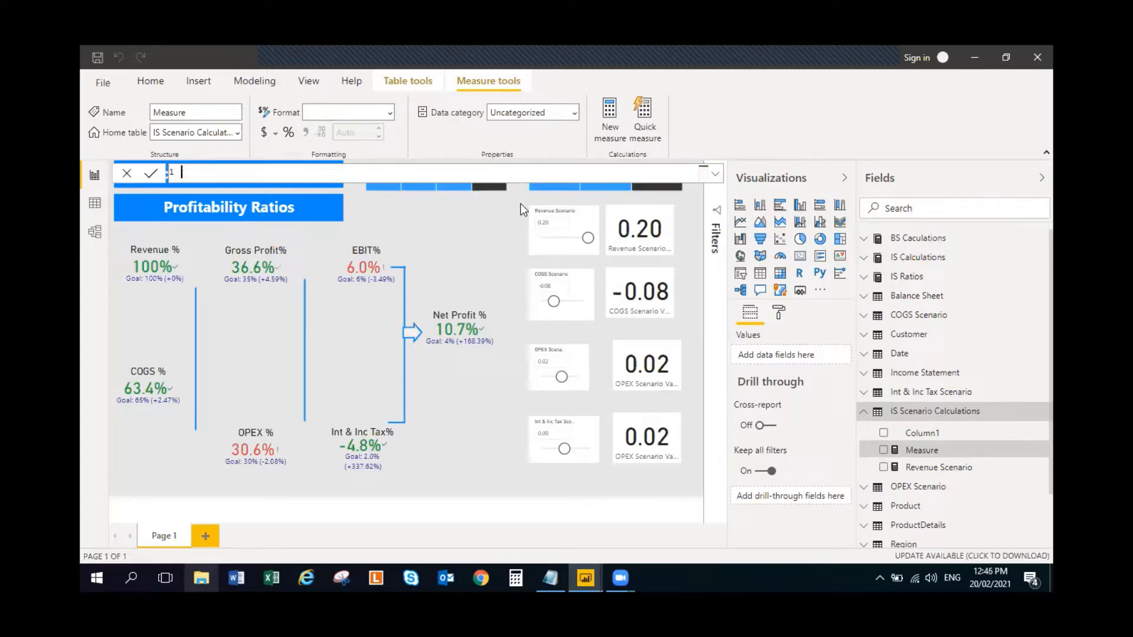
text(Revenue Scenario = [Revenues] * (1+'Revenue Scenario'[Revenue Scenario Value]))
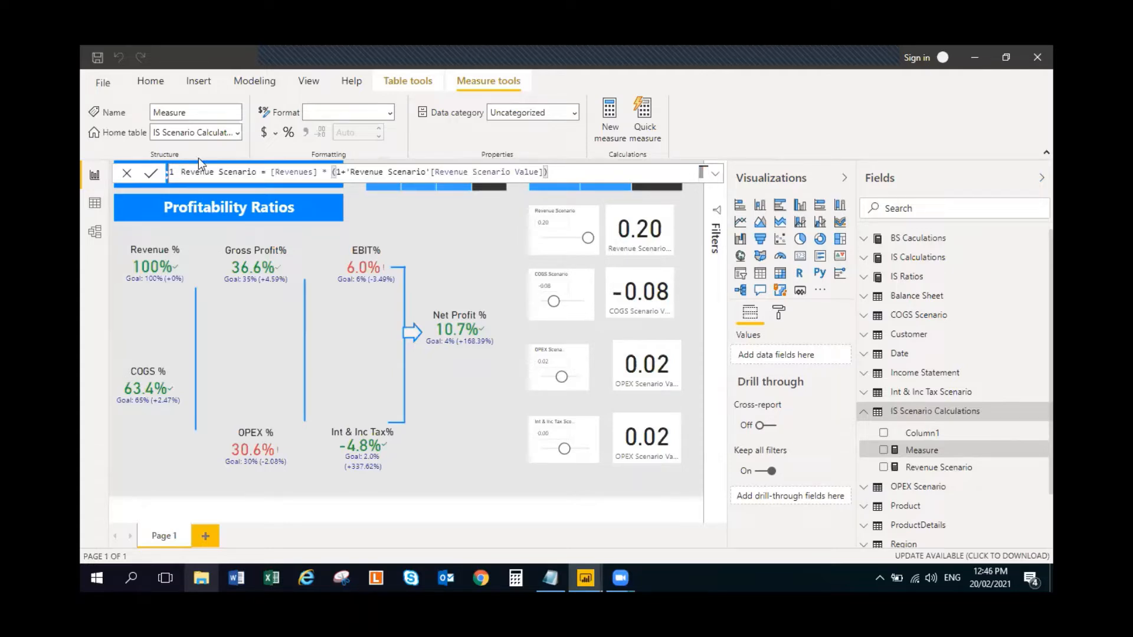
click(190, 171)
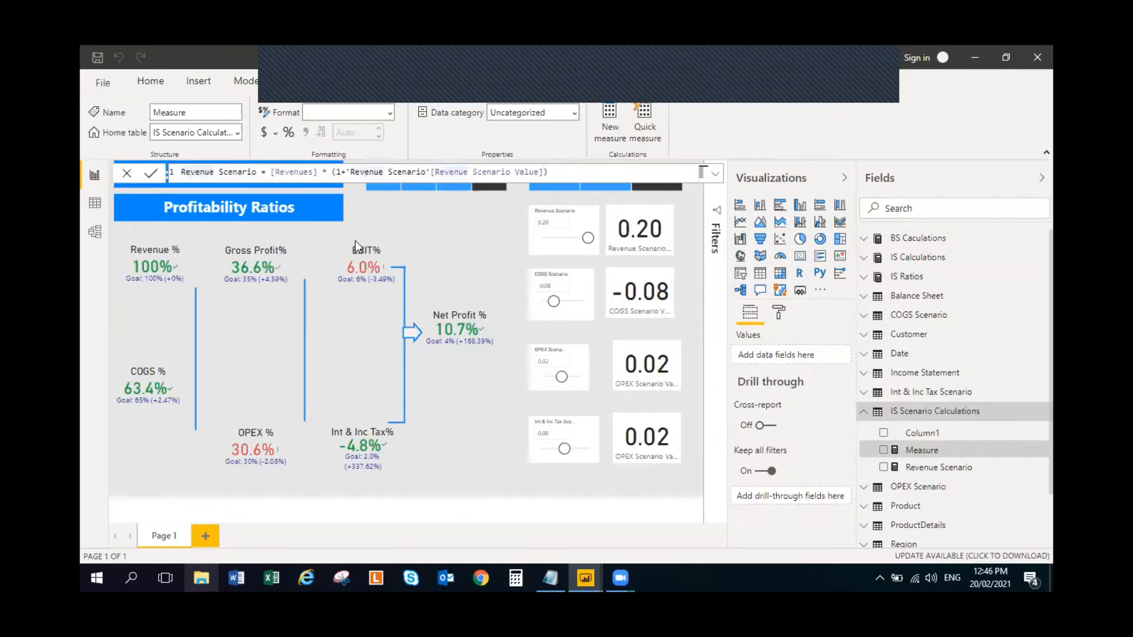
- Change the measure name in the pasted formula from Revenue Scenario to COGS Scenario
key(Delete)
key(Delete)
key(Delete)
key(Delete)
key(Delete)
key(Delete)
key(Delete)
key(Delete)
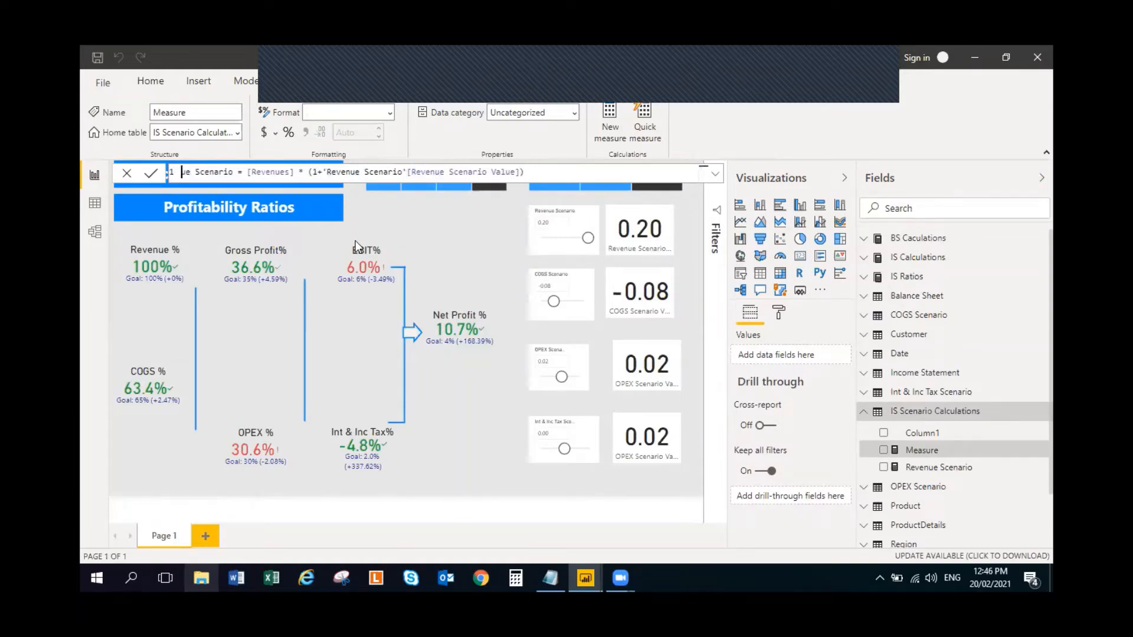
text(COGS)
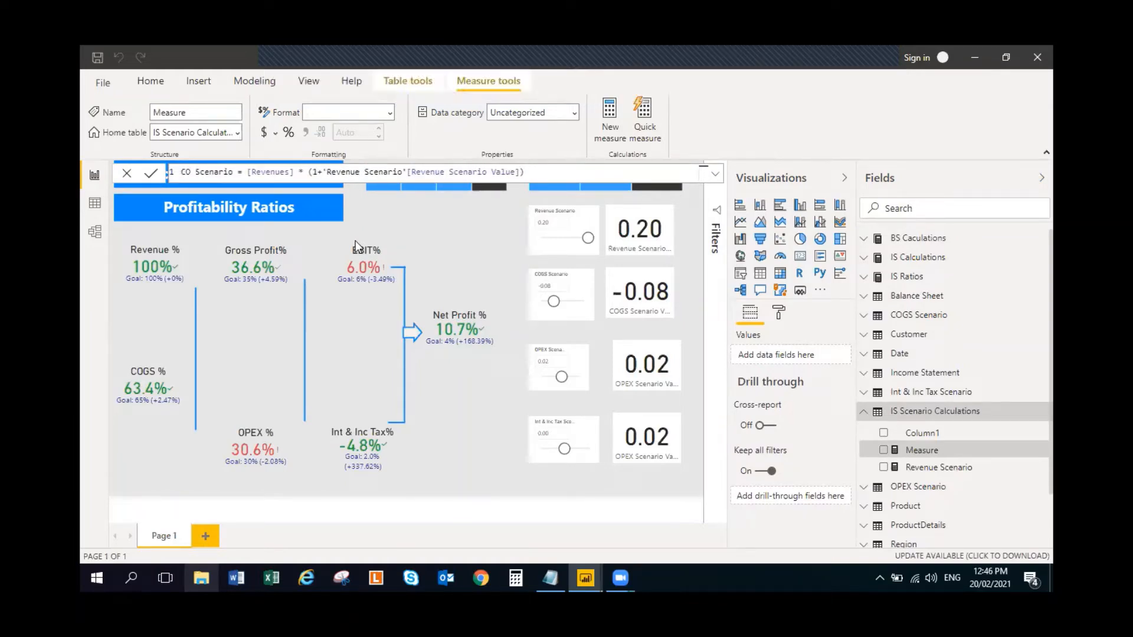
- Replace the [Revenues] reference in the COGS Scenario formula with COGS
key(Right)
key(Right)
key(Right)
key(Right)
key(Right)
key(Right)
key(Right)
key(Right)
key(Right)
key(Right)
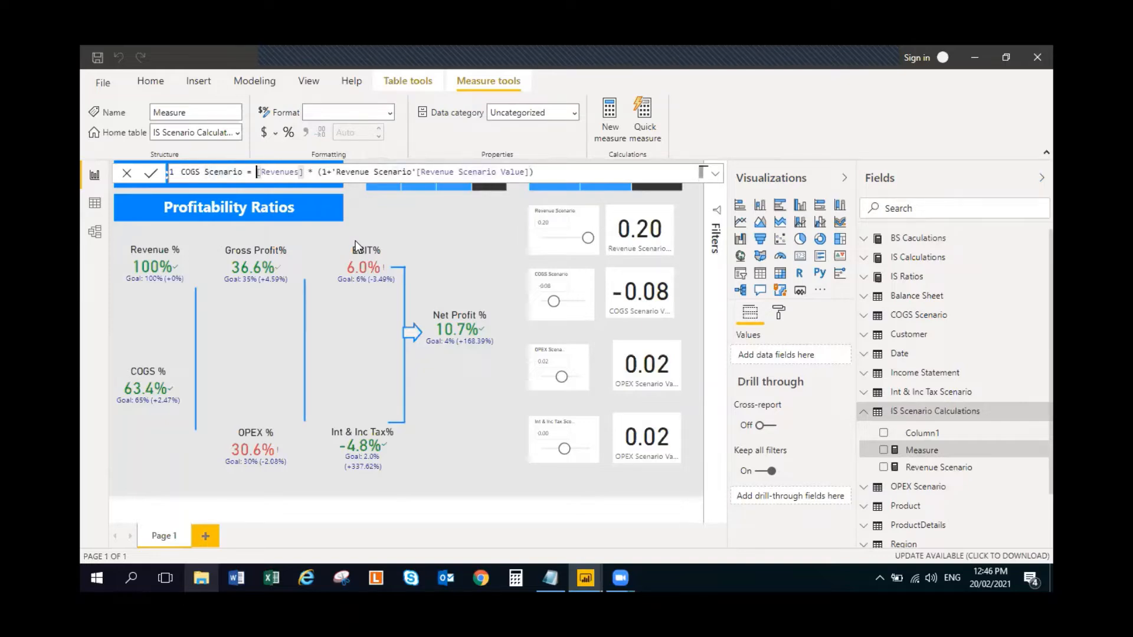
key(shift+Right)
key(shift+Right)
key(shift+Right)
key(shift+Right)
key(shift+Right)
key(shift+Right)
key(shift+Right)
key(shift+Right)
key(shift+Right)
key(shift+Right)
text(COGS)
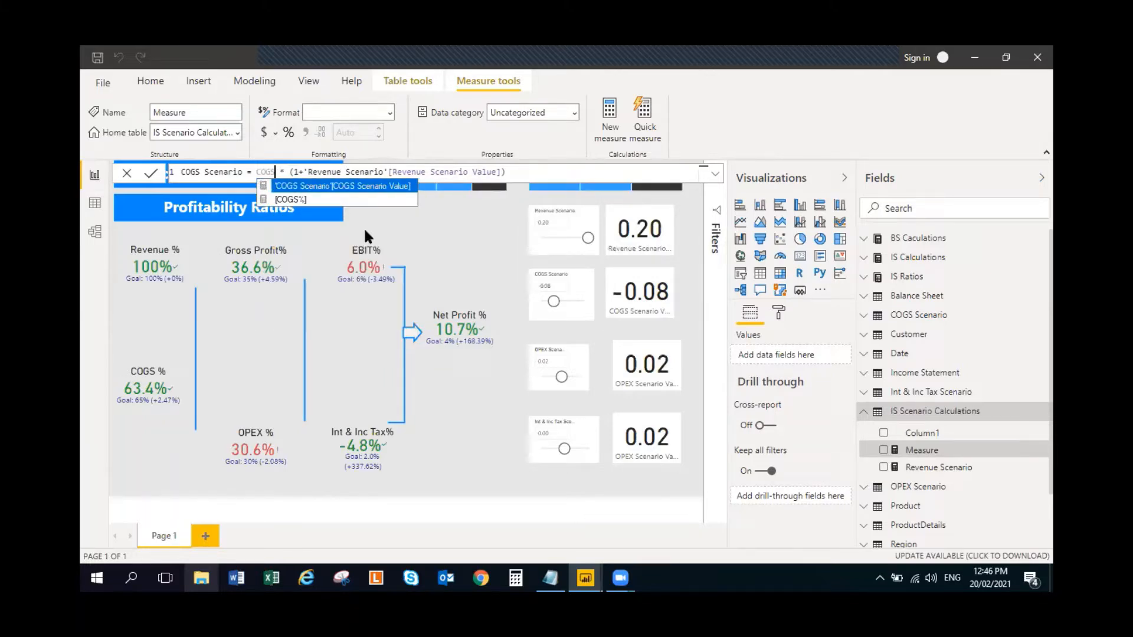
- Replace the Revenue Scenario Value reference inside the parentheses with 'COGS Scenario'[COGS Scenario Value]
click(336, 172)
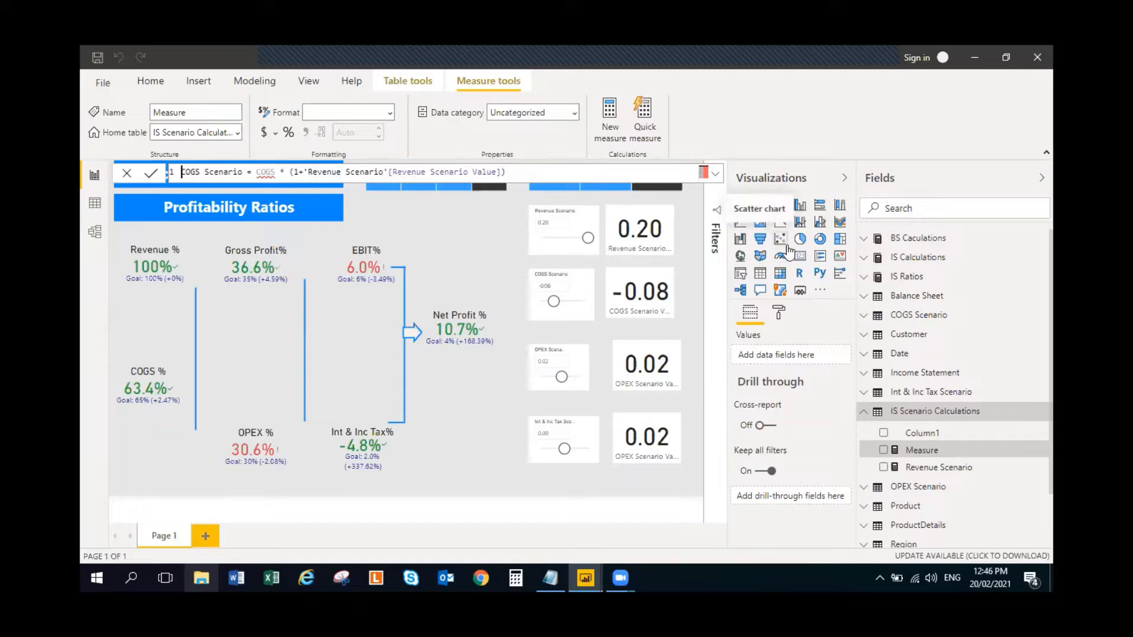
key(Right)
key(Right)
key(Right)
key(Right)
key(Right)
key(Right)
key(Right)
key(Right)
key(Right)
key(Right)
key(Right)
key(Right)
key(Right)
key(Right)
key(Left)
key(shift+Right)
key(shift+Right)
key(shift+Right)
key(shift+Right)
key(shift+Right)
key(shift+Right)
key(shift+Right)
key(shift+Right)
key(shift+Right)
key(shift+Right)
key(shift+Right)
key(shift+Right)
key(shift+Right)
key(shift+Right)
key(shift+Right)
key(shift+Right)
key(shift+Right)
key(shift+Right)
key(shift+Right)
key(shift+Right)
key(shift+Right)
key(shift+Right)
key(shift+Right)
key(shift+Right)
key(shift+Right)
key(shift+Right)
key(shift+Right)
key(shift+Right)
key(shift+Right)
key(shift+Right)
key(shift+Right)
key(shift+Right)
key(shift+Right)
key(shift+Right)
key(shift+Right)
key(shift+Right)
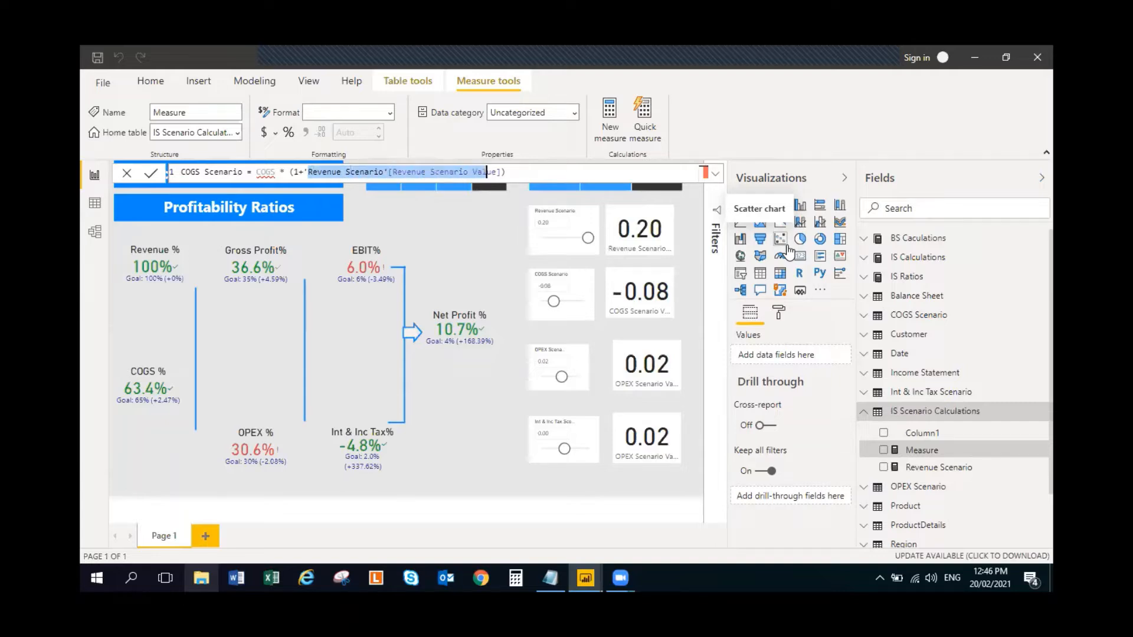
text(COGS Scenario = COGS * (1+'COGS)
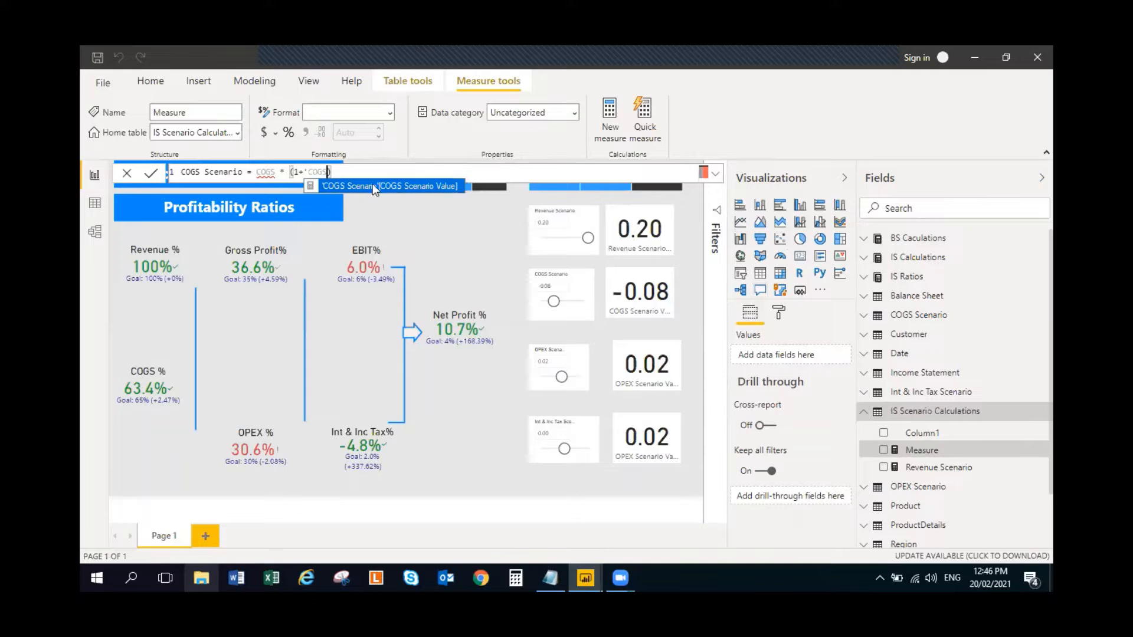
click(373, 186)
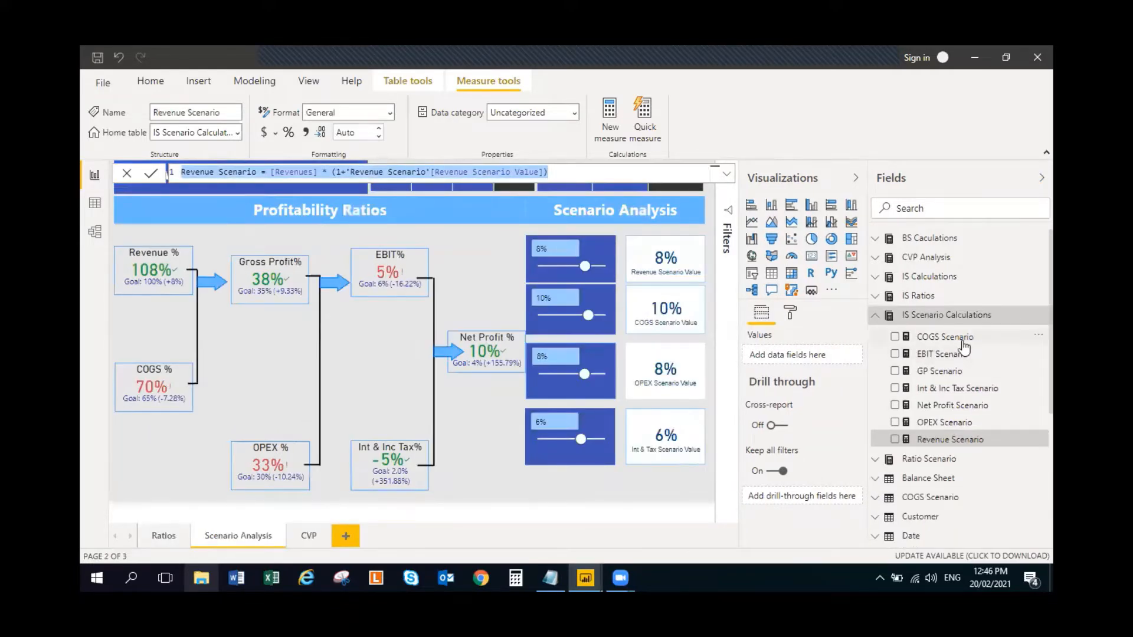
- Check the completed report's COGS Scenario formula and try to enter Cost of Revenues in the new measure's formula
click(961, 341)
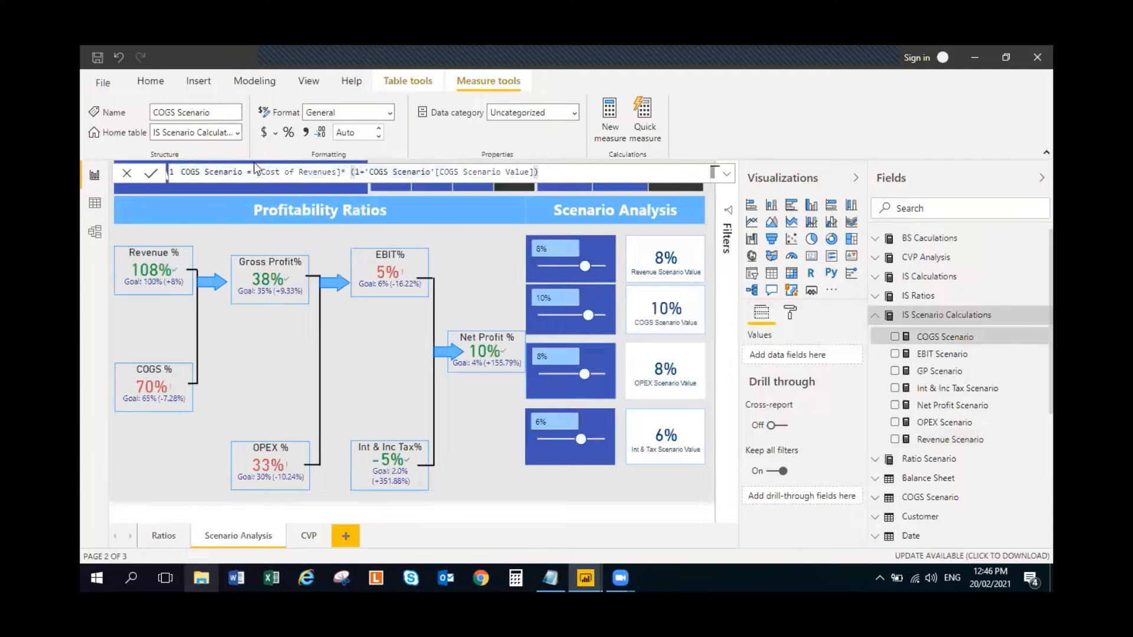
click(313, 172)
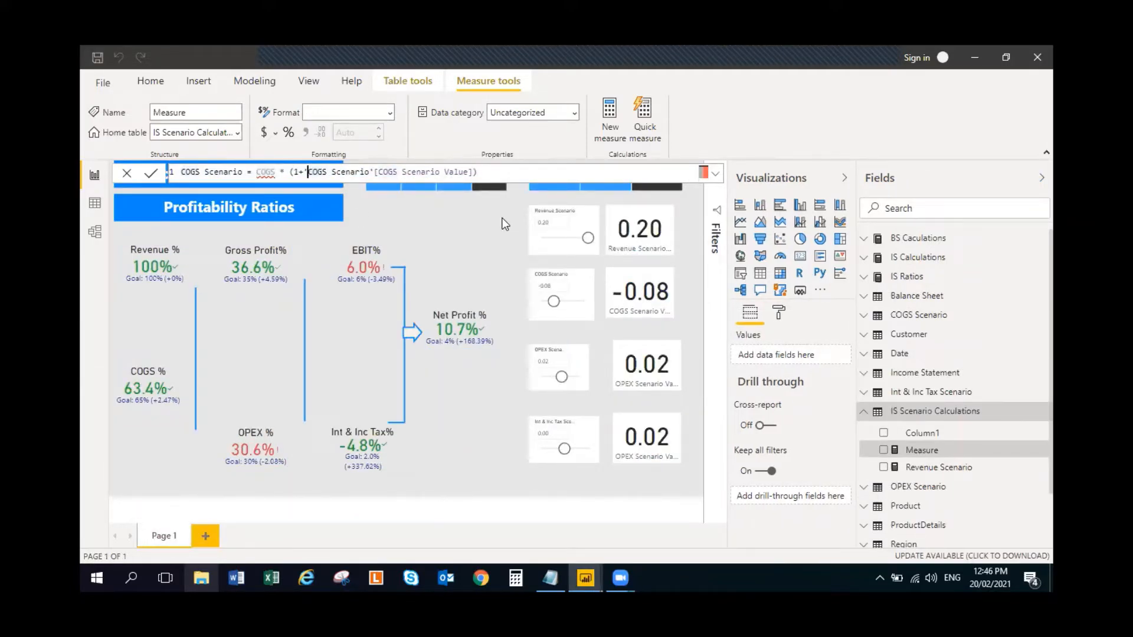
key(shift+Right)
key(shift+Right)
key(shift+Right)
key(shift+Right)
text(Cost of Revenues)
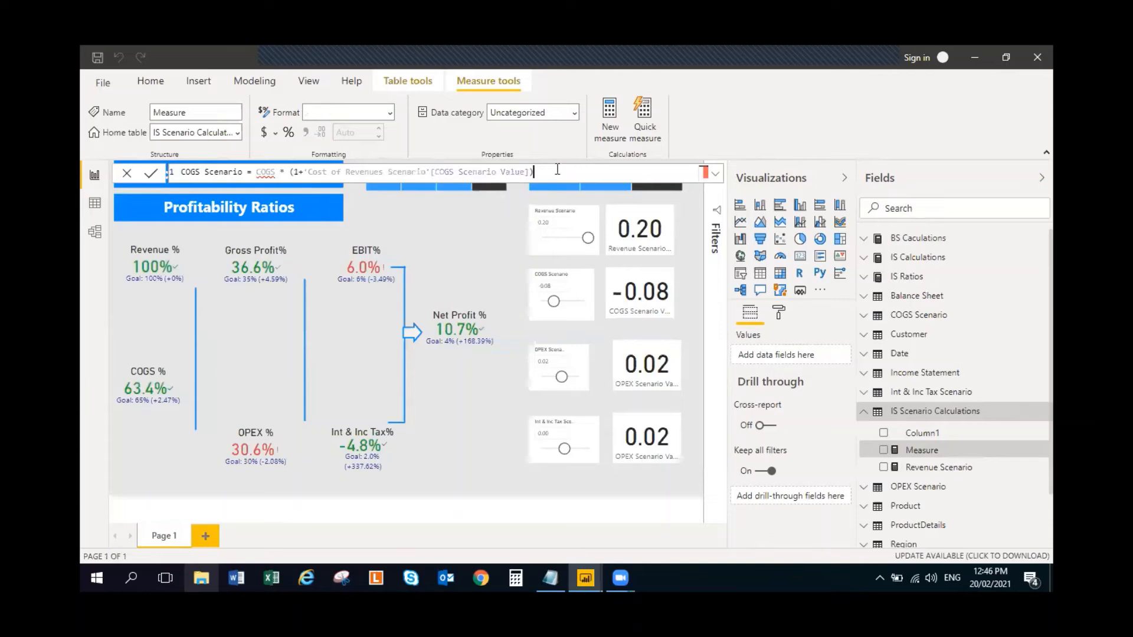
- Clear the COGS Scenario expression after the equals sign and reference the [Cost of Revenues] measure instead
key(BackSpace)
key(BackSpace)
key(BackSpace)
key(BackSpace)
key(BackSpace)
key(BackSpace)
key(BackSpace)
key(BackSpace)
key(BackSpace)
key(BackSpace)
key(BackSpace)
key(BackSpace)
key(BackSpace)
key(BackSpace)
key(BackSpace)
key(BackSpace)
key(BackSpace)
key(BackSpace)
key(BackSpace)
key(BackSpace)
key(BackSpace)
key(BackSpace)
key(BackSpace)
key(BackSpace)
key(BackSpace)
key(BackSpace)
key(BackSpace)
key(BackSpace)
key(BackSpace)
key(BackSpace)
key(BackSpace)
key(BackSpace)
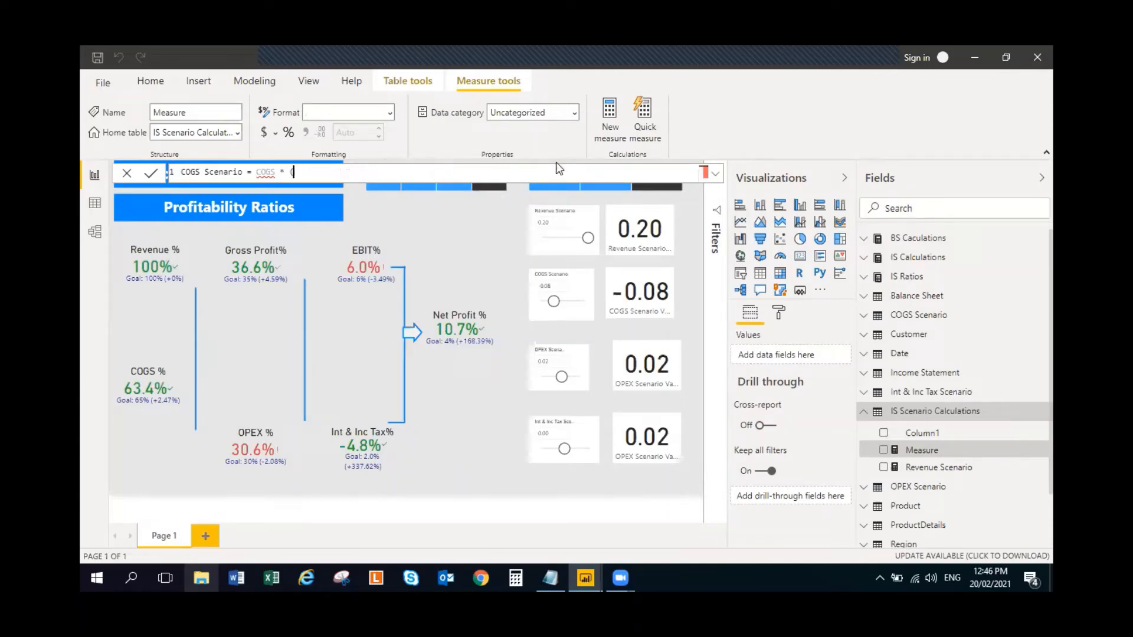
key(BackSpace)
key(BackSpace)
key(BackSpace)
key(BackSpace)
key(BackSpace)
key(BackSpace)
key(BackSpace)
key(BackSpace)
text(Cost)
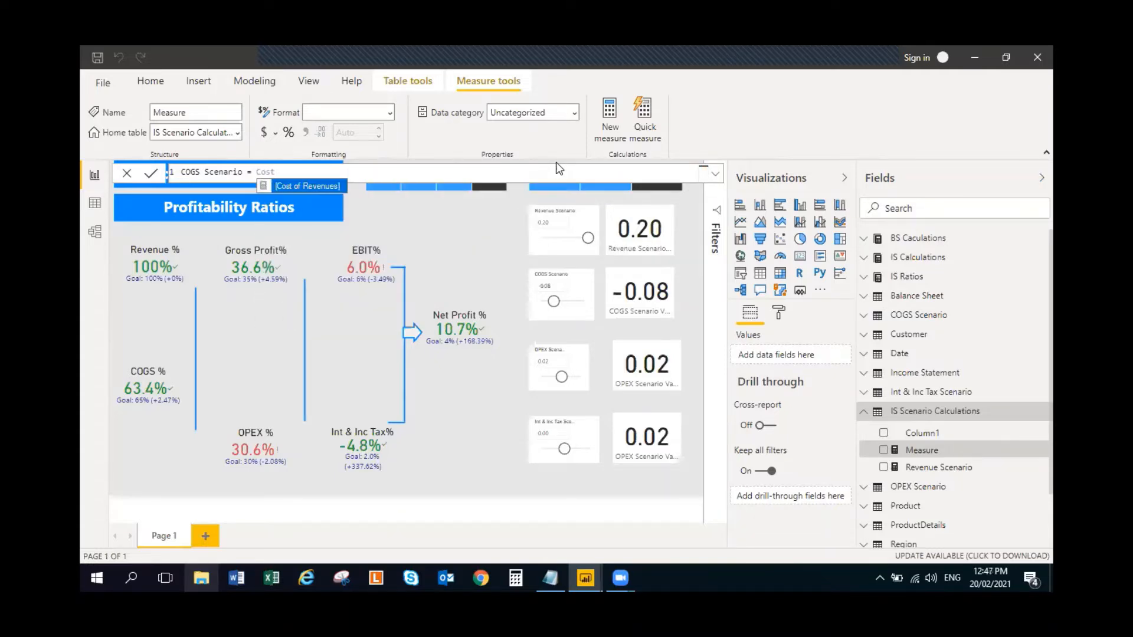
click(314, 186)
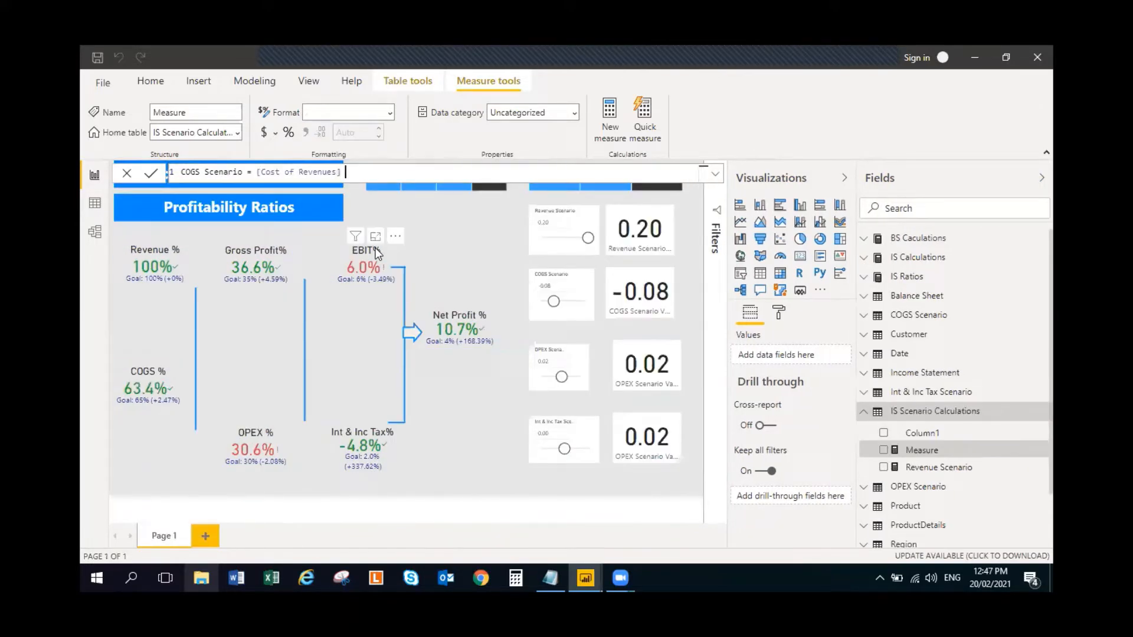
- Multiply [Cost of Revenues] by (1+'COGS Scenario'[COGS Scenario Value]) and commit the COGS Scenario measure
text(* (1+cogs)
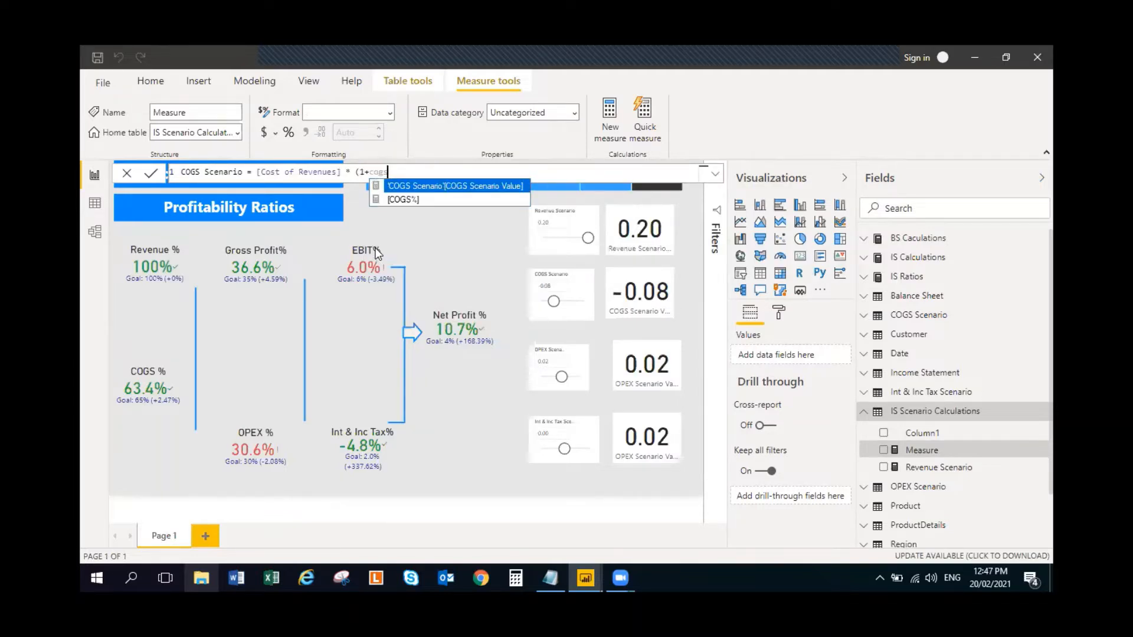
click(453, 187)
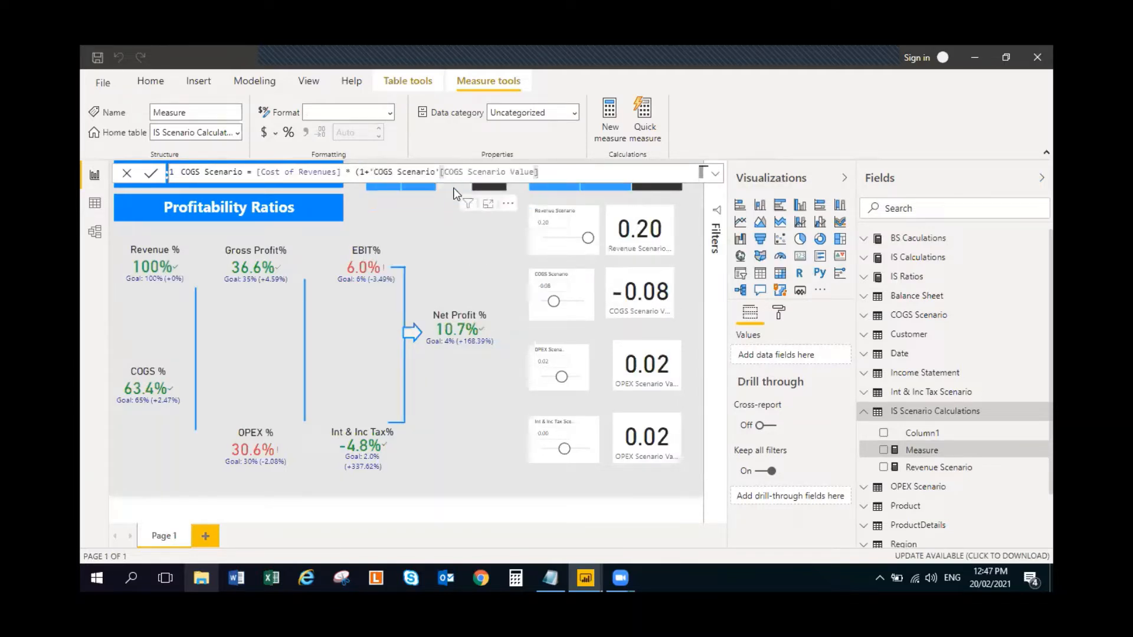
text())
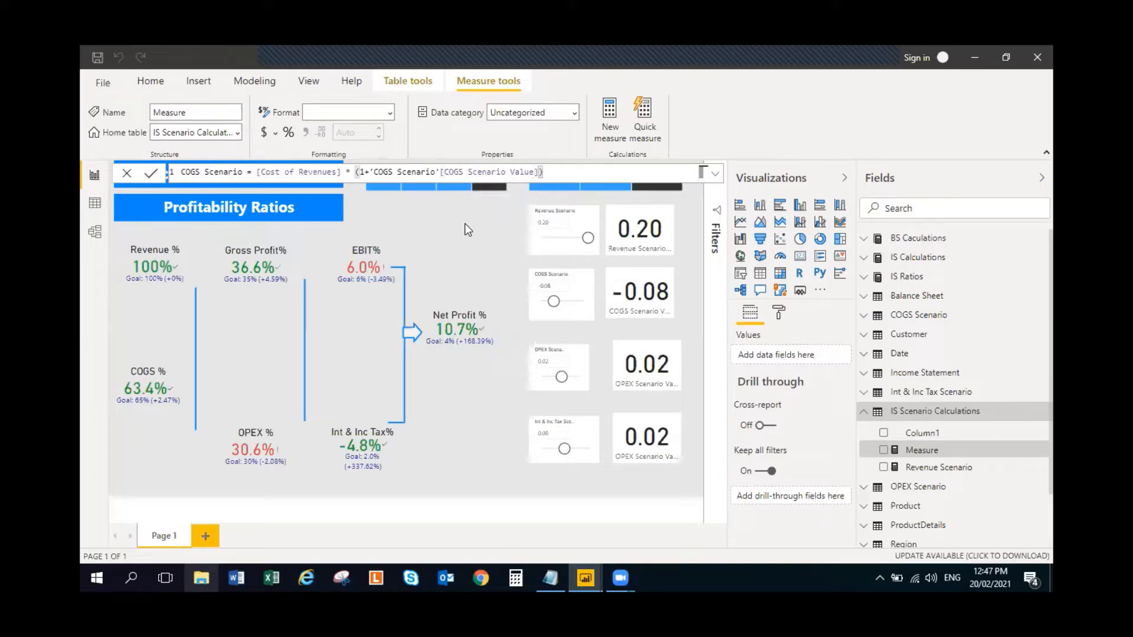
key(Return)
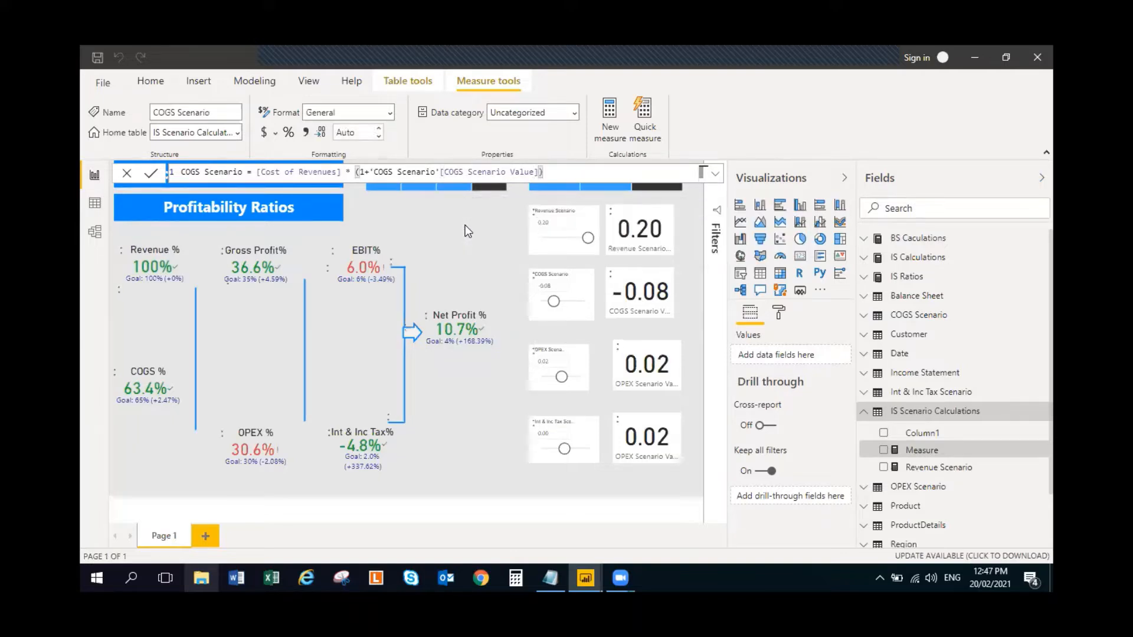
- Create a new measure in IS Scenario Calculations from the copied Revenue Scenario formula and name it OPEX Scenario
right_click(1040, 410)
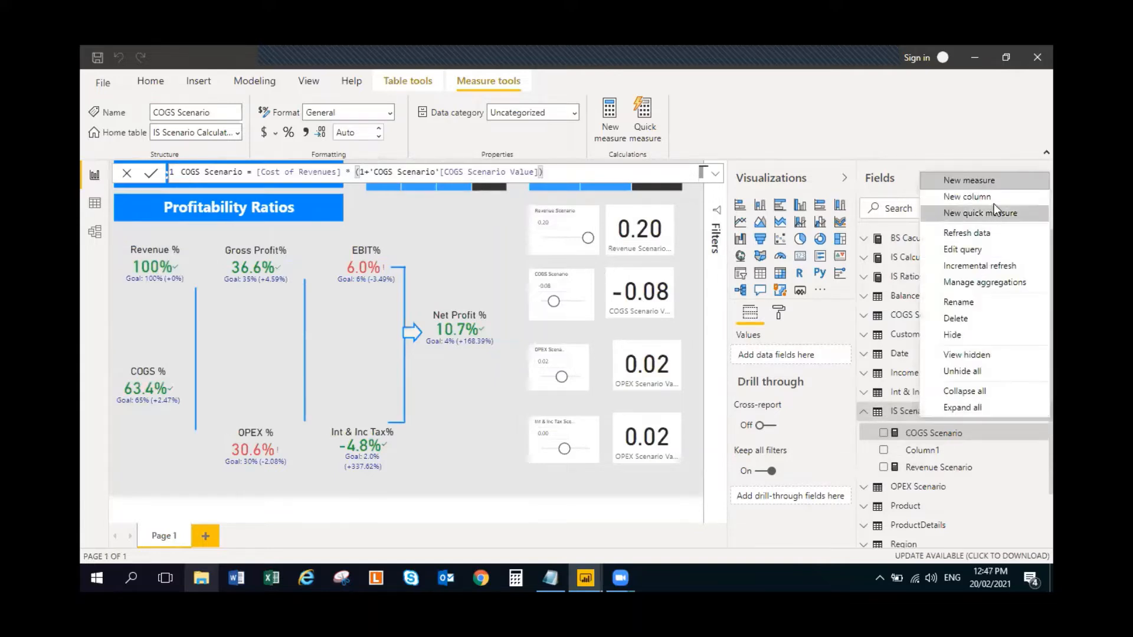
click(1002, 179)
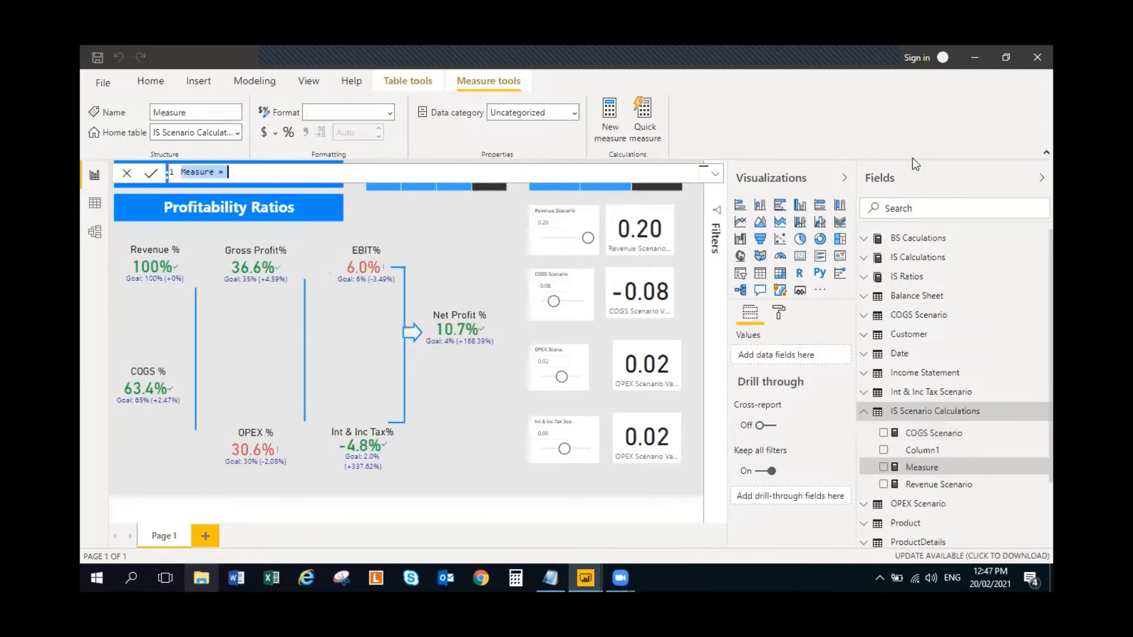
text(Revenue Scenario = [Revenues] * (1+'Revenue Scenario'[Revenue Scenario Value]))
double_click(198, 172)
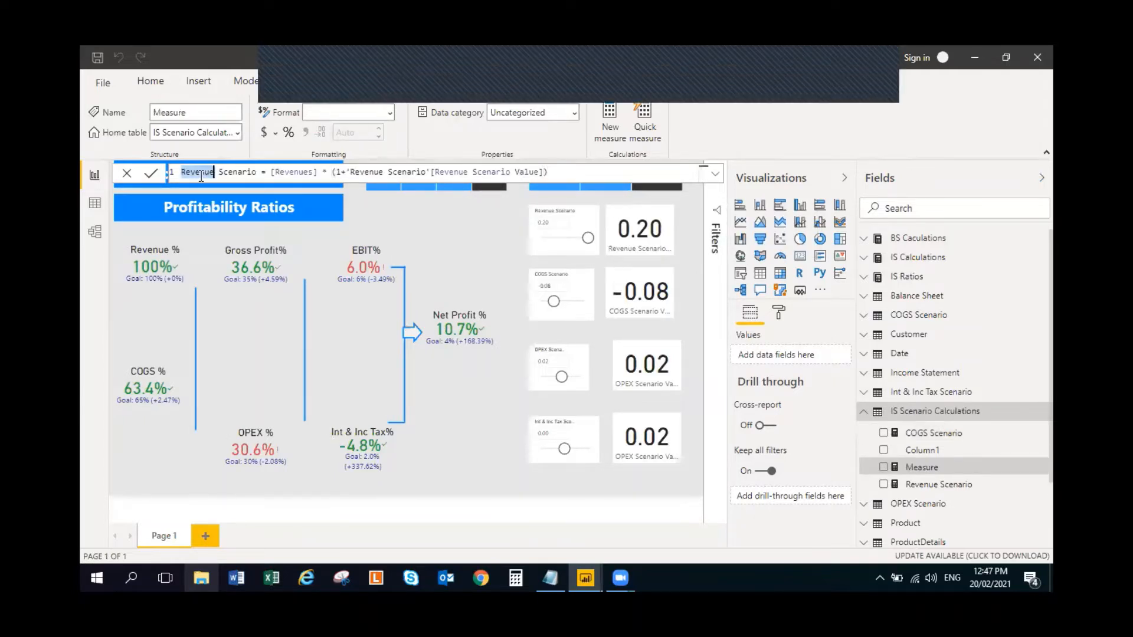
text(OPEX)
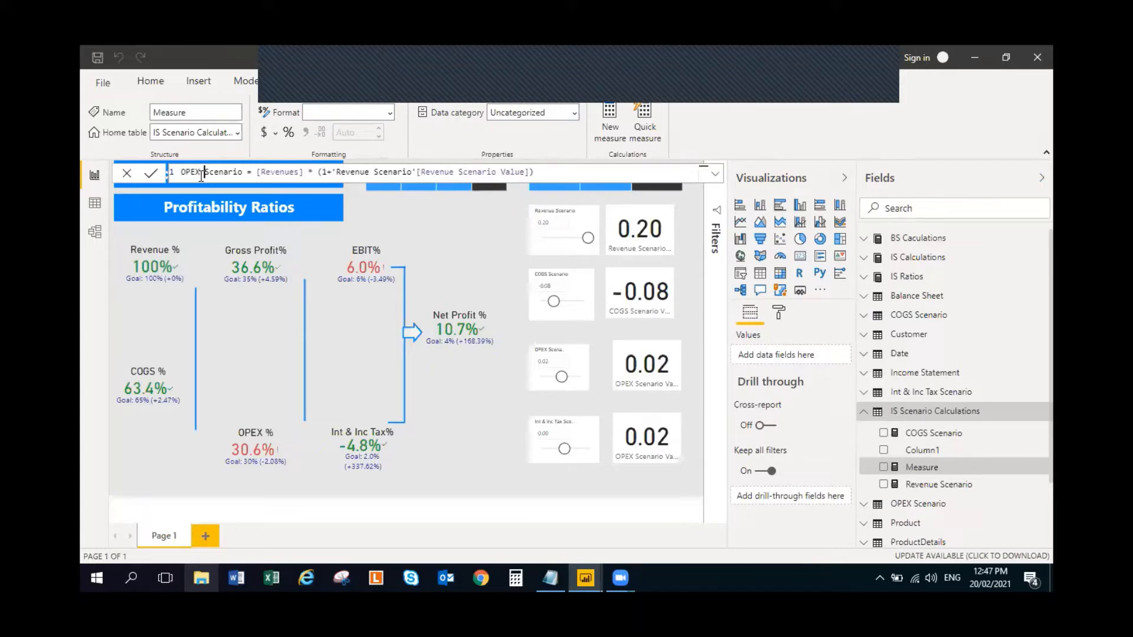
- Replace the [Revenues] reference in the OPEX Scenario formula with OPEX
key(Right)
key(Right)
key(Right)
key(Right)
key(Right)
key(Right)
key(Right)
key(Right)
key(Right)
key(Right)
key(Right)
key(shift+Right)
key(shift+Right)
key(shift+Right)
key(shift+Right)
key(shift+Right)
key(shift+Right)
key(shift+Right)
key(shift+Right)
key(shift+Right)
text(OPEX)
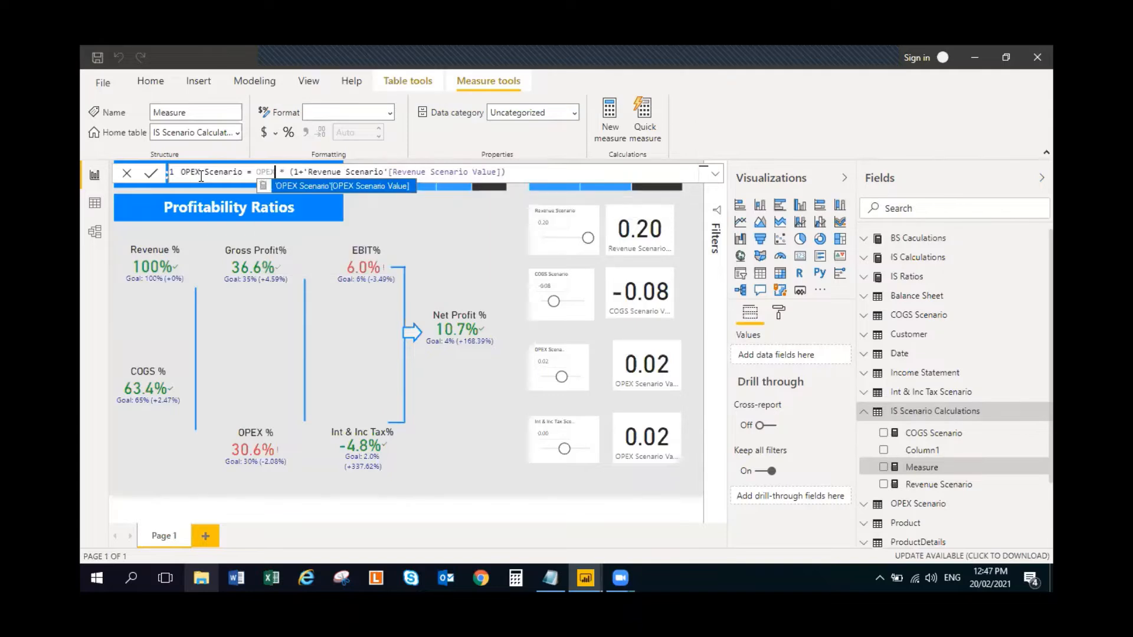
- Select the Revenue Scenario Value reference in the formula and examine the completed report's OPEX Scenario measure
key(Right)
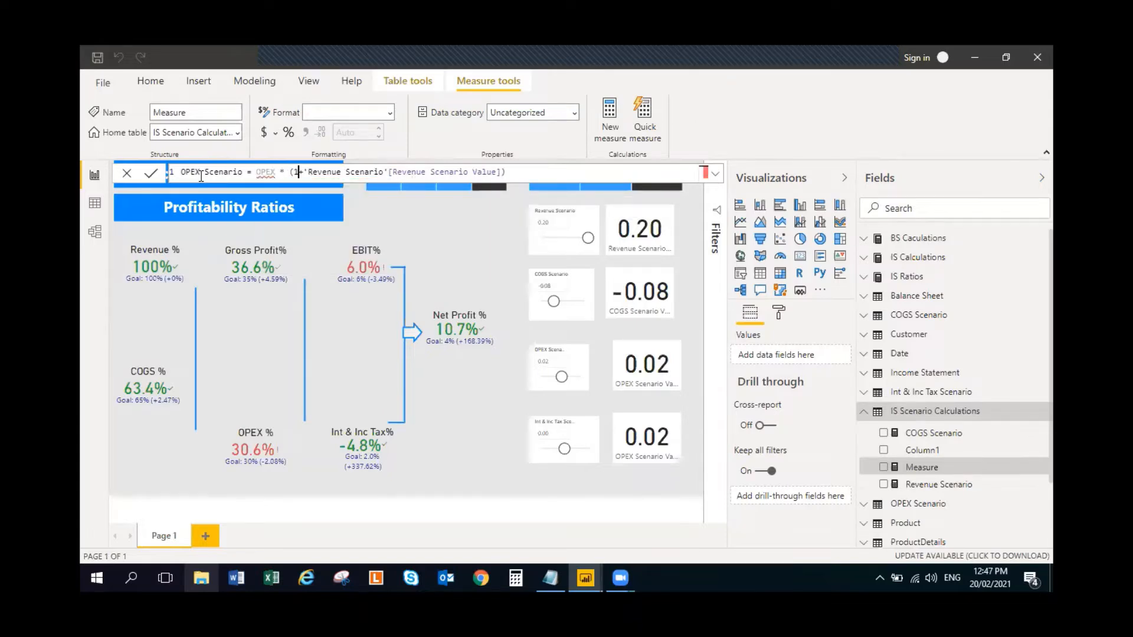
key(Right)
key(Right)
key(ctrl+shift+Right)
key(shift+Right)
key(shift+Right)
key(shift+Right)
key(shift+Right)
key(shift+Right)
key(shift+Right)
key(ctrl+shift+Right)
key(ctrl+shift+Right)
key(ctrl+shift+Right)
key(ctrl+shift+Right)
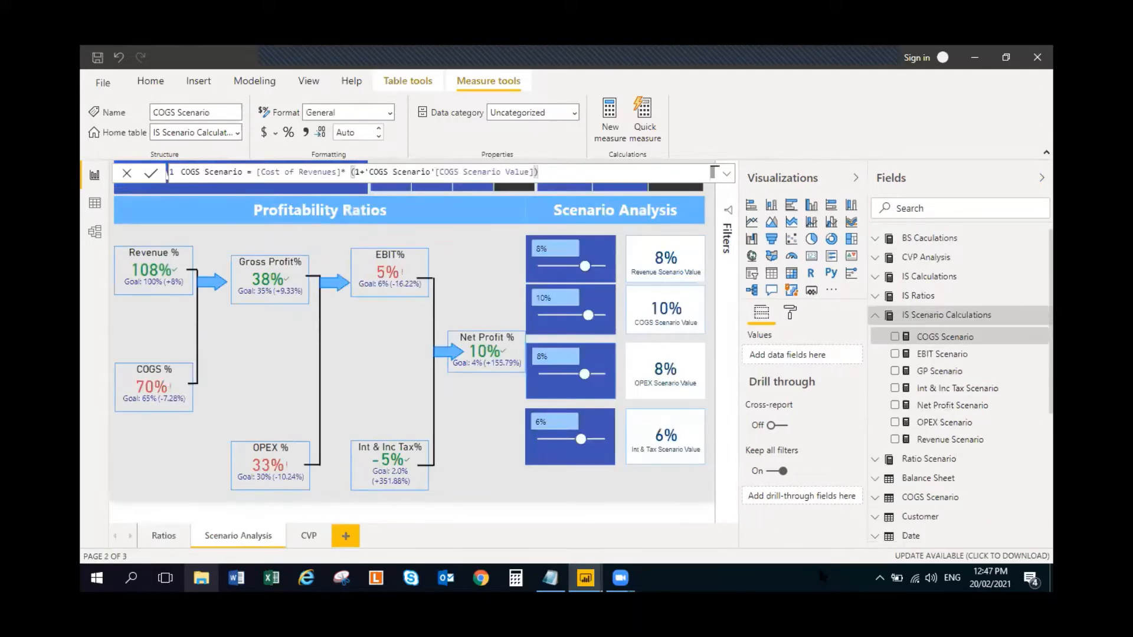
click(943, 422)
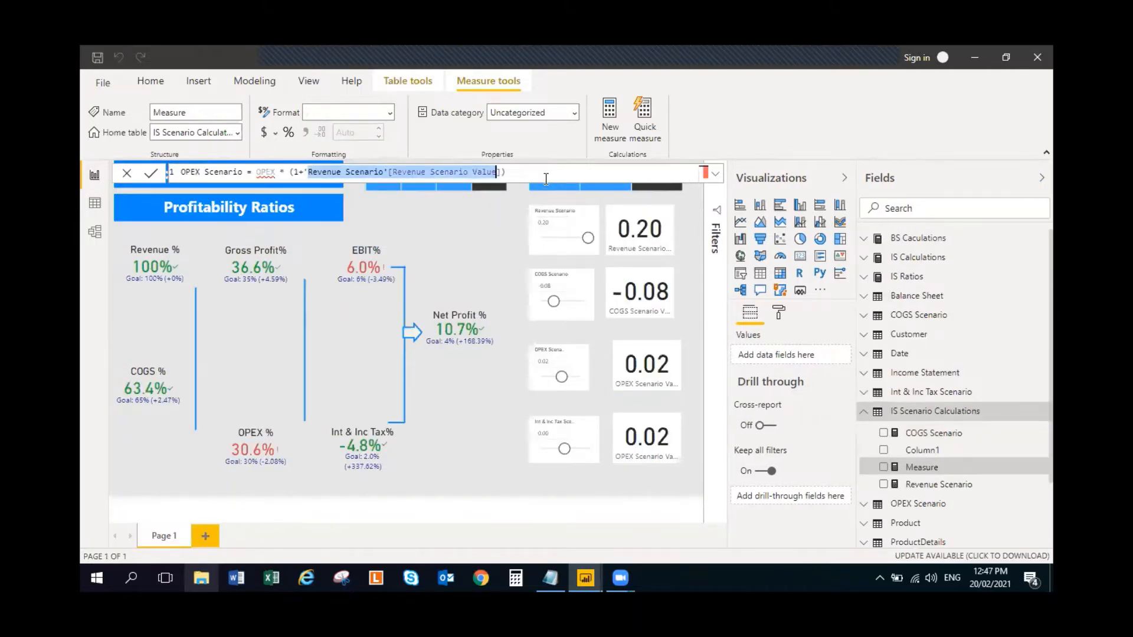
- Clear the OPEX Scenario expression after the equals sign and reference the [Operating Expenses] measure instead
click(546, 179)
key(BackSpace)
key(BackSpace)
key(BackSpace)
key(BackSpace)
key(BackSpace)
key(BackSpace)
key(BackSpace)
key(BackSpace)
key(BackSpace)
key(BackSpace)
key(BackSpace)
key(BackSpace)
key(BackSpace)
key(BackSpace)
key(BackSpace)
key(BackSpace)
key(BackSpace)
key(BackSpace)
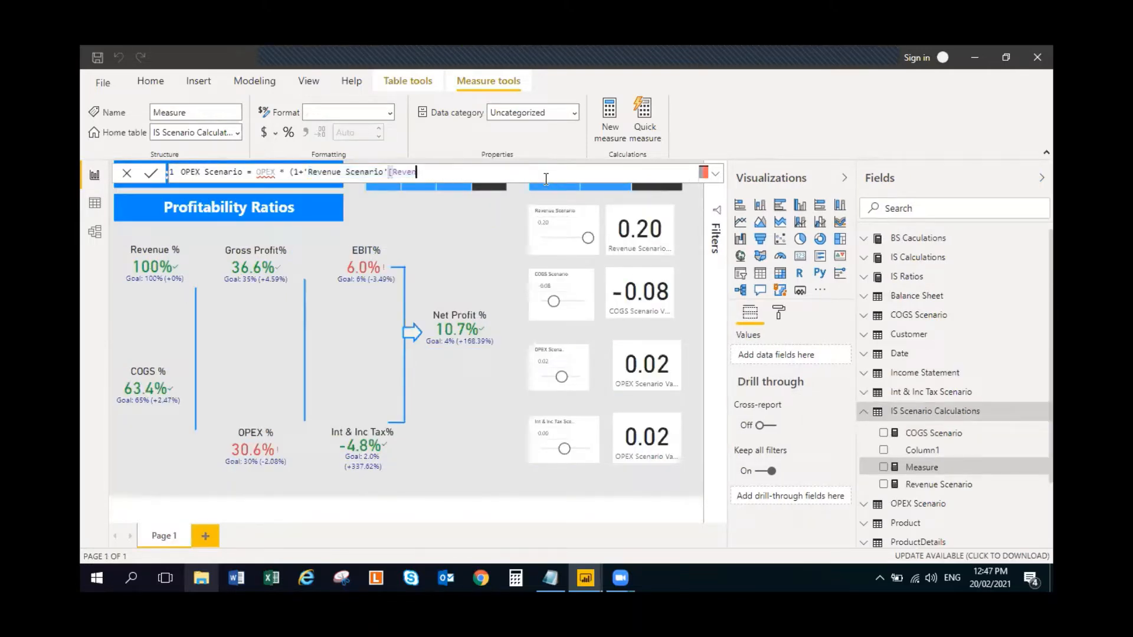
key(BackSpace)
key(BackSpace)
key(BackSpace)
key(BackSpace)
key(BackSpace)
key(BackSpace)
key(BackSpace)
key(BackSpace)
key(BackSpace)
key(BackSpace)
key(BackSpace)
key(BackSpace)
key(BackSpace)
key(BackSpace)
key(BackSpace)
key(BackSpace)
key(BackSpace)
key(BackSpace)
key(BackSpace)
key(BackSpace)
key(BackSpace)
key(BackSpace)
key(BackSpace)
key(BackSpace)
key(BackSpace)
key(BackSpace)
key(BackSpace)
key(BackSpace)
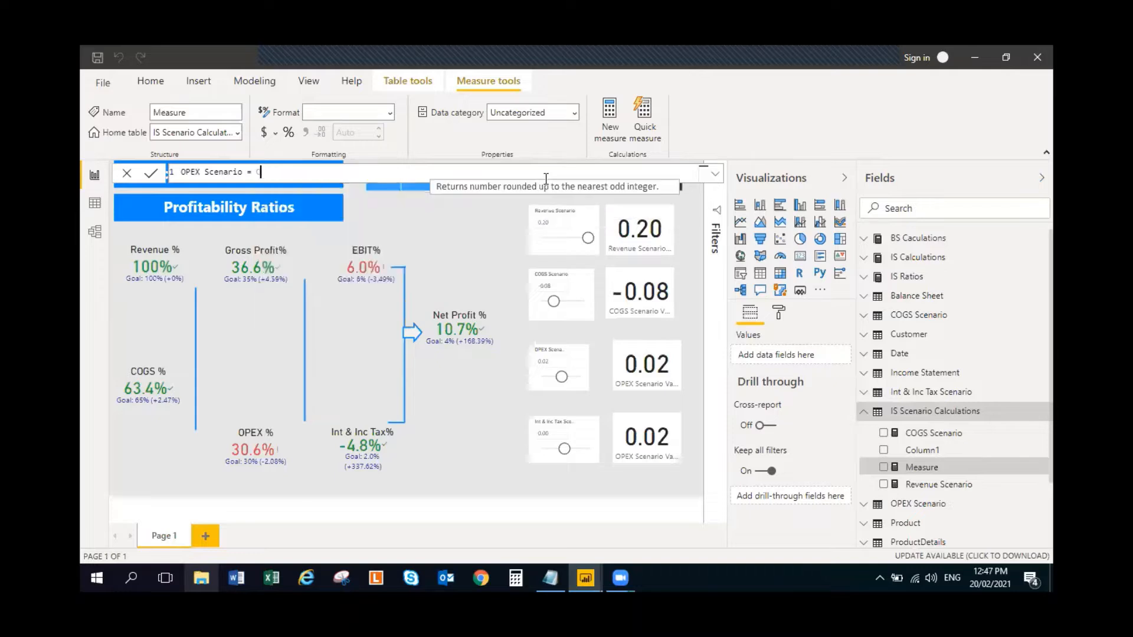
text(perating)
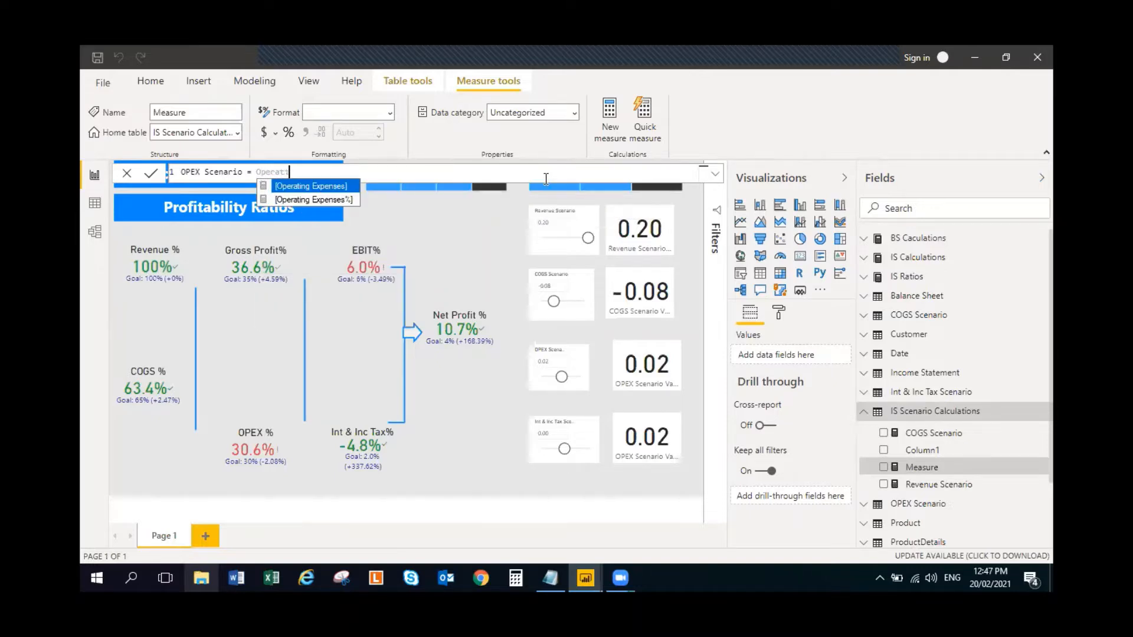
click(322, 184)
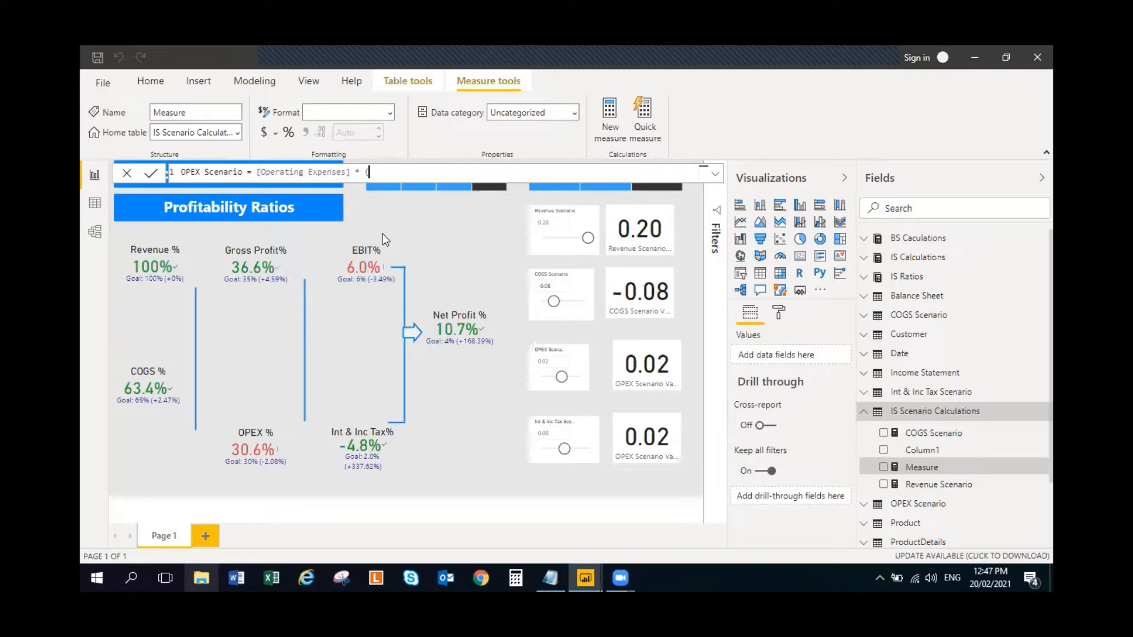
- Multiply [Operating Expenses] by (1+'OPEX Scenario'[OPEX Scenario Value]), commit the OPEX Scenario measure and leave the formula
text(* (1+OPEX)
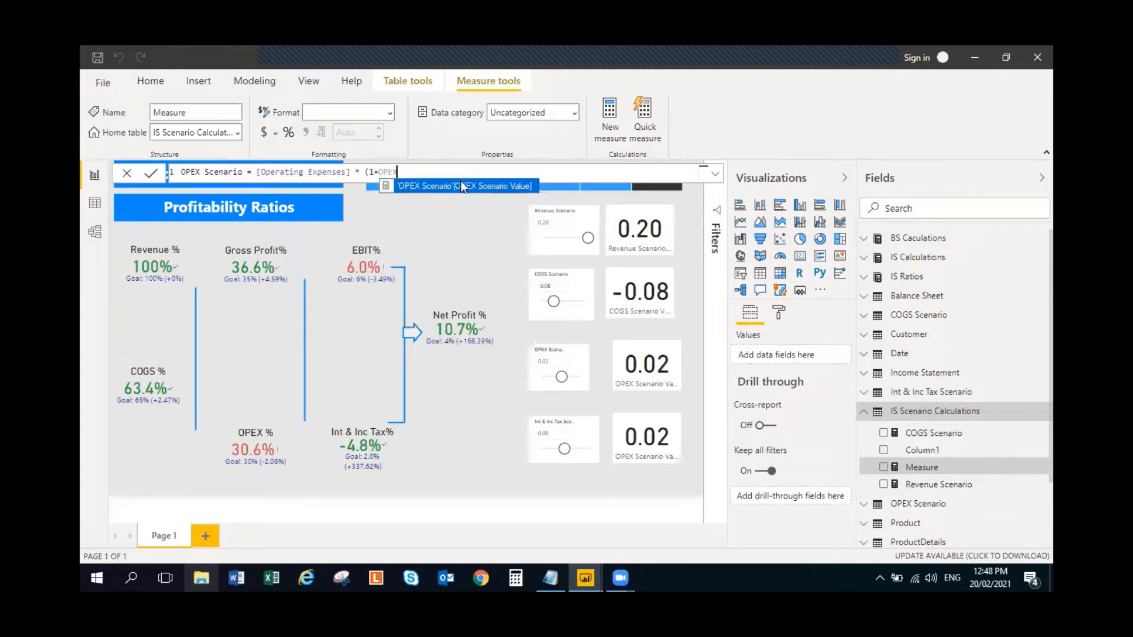
click(461, 181)
text())
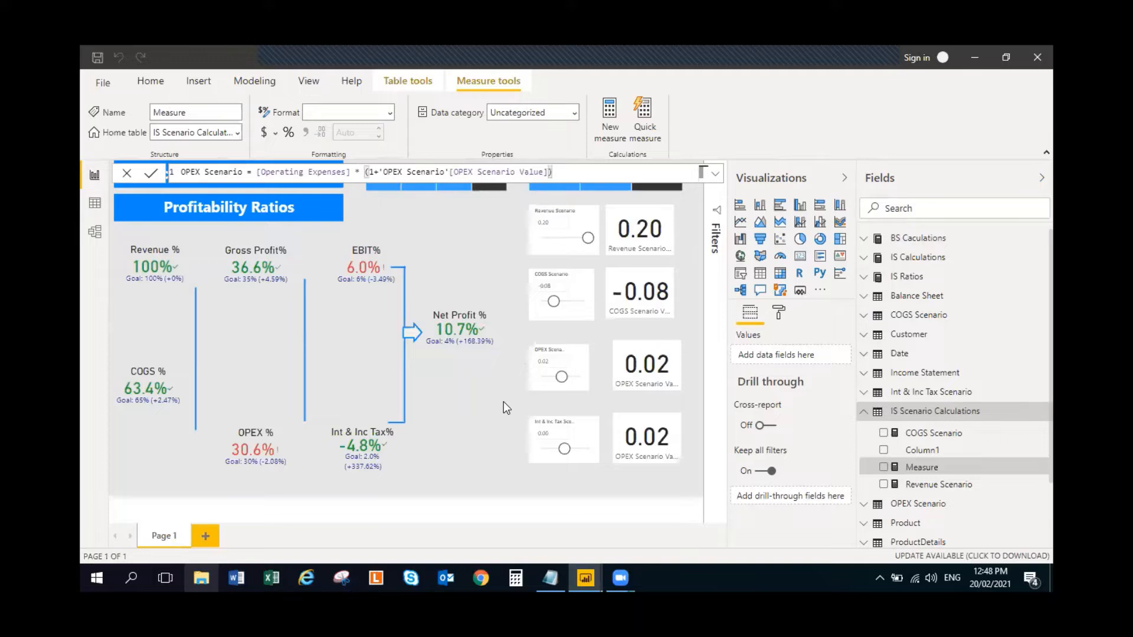
key(Return)
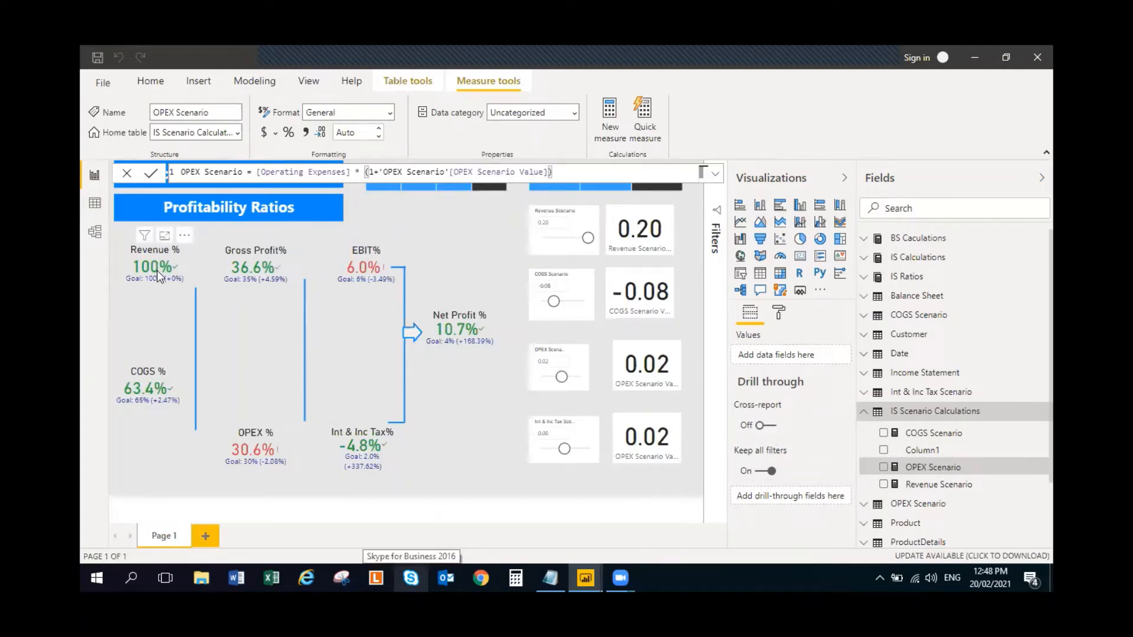
click(409, 226)
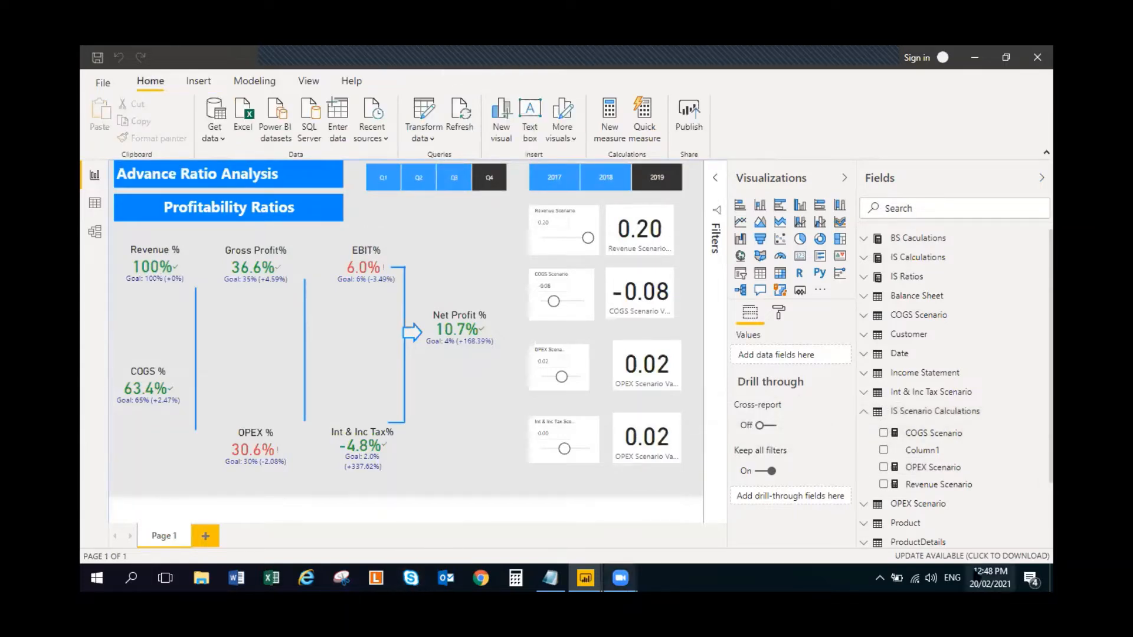
- Check the COGS Scenario formula and copy the whole formula of the OPEX Scenario measure
click(978, 438)
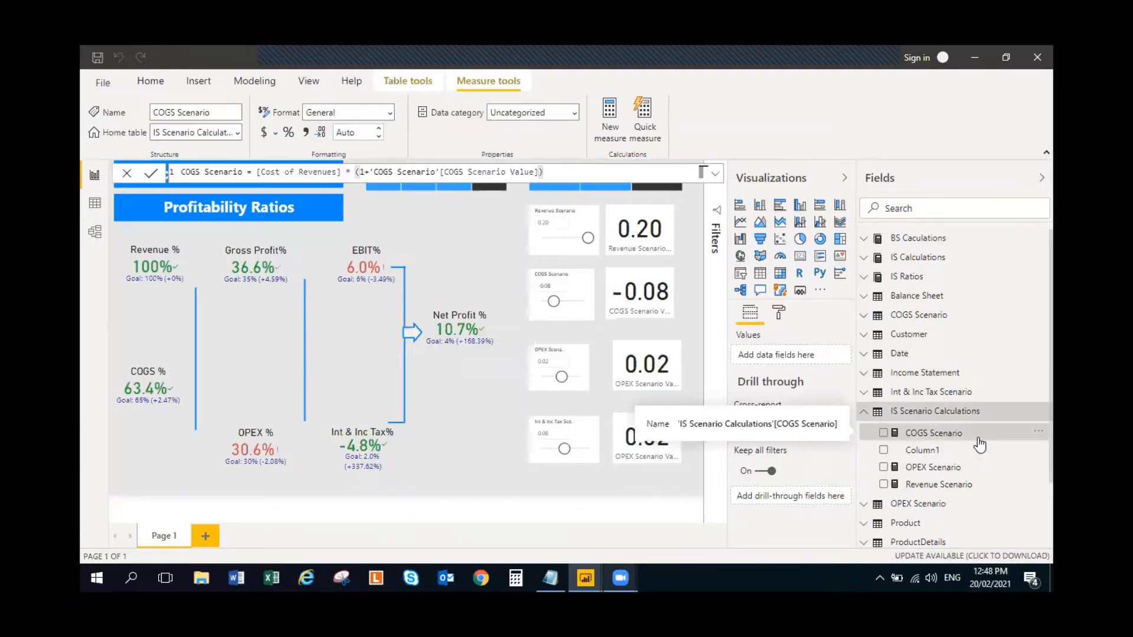
click(462, 216)
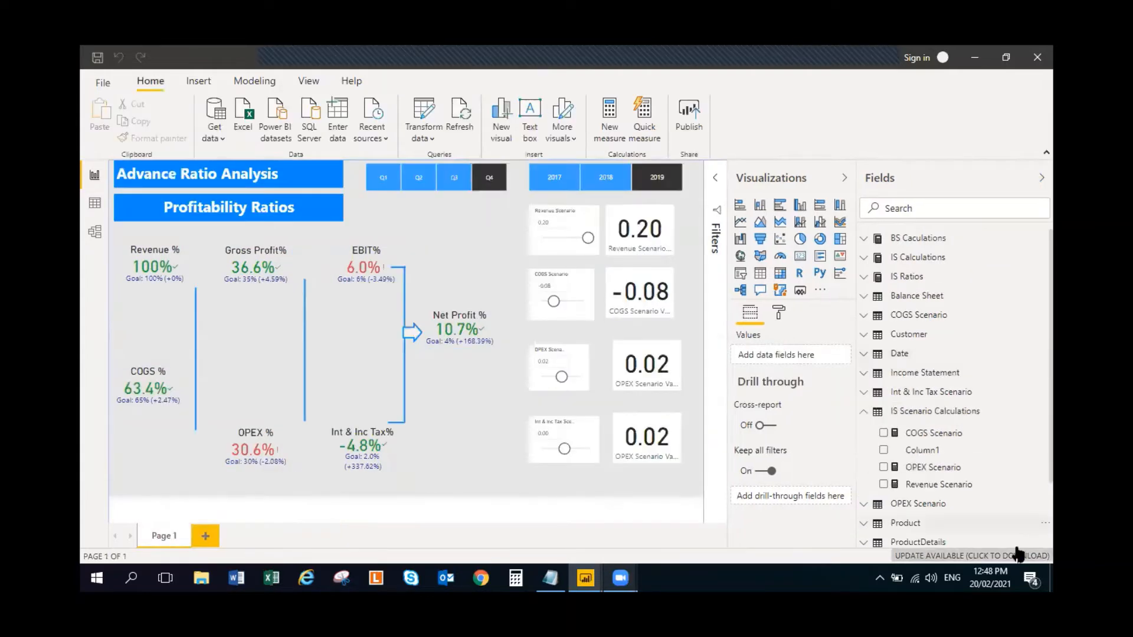
click(982, 475)
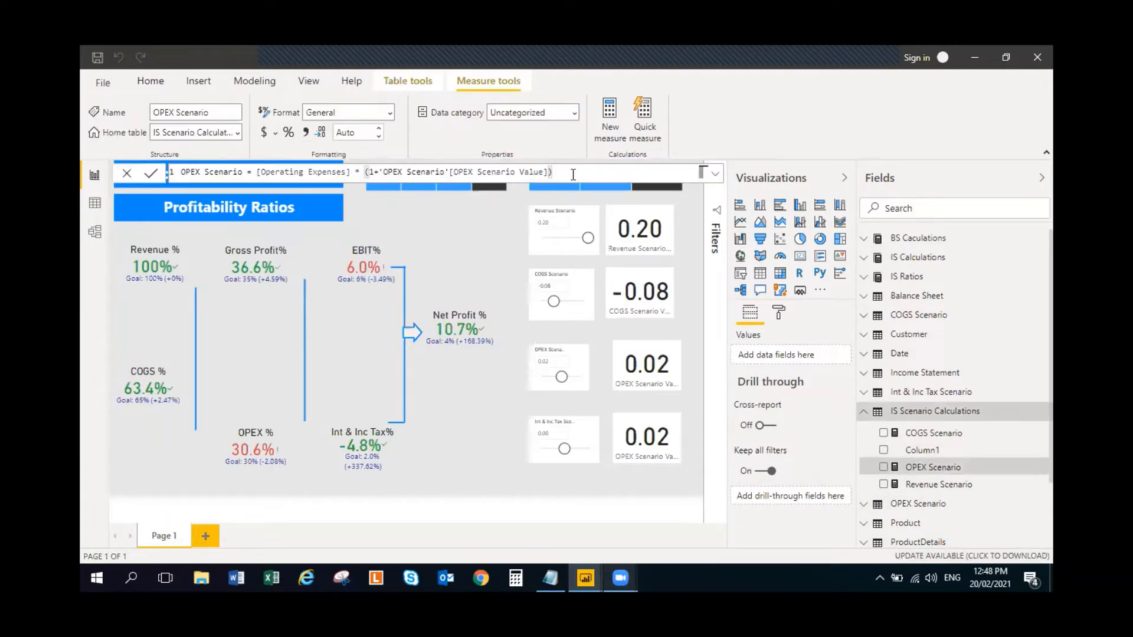
click(573, 175)
key(ctrl+a)
key(ctrl+c)
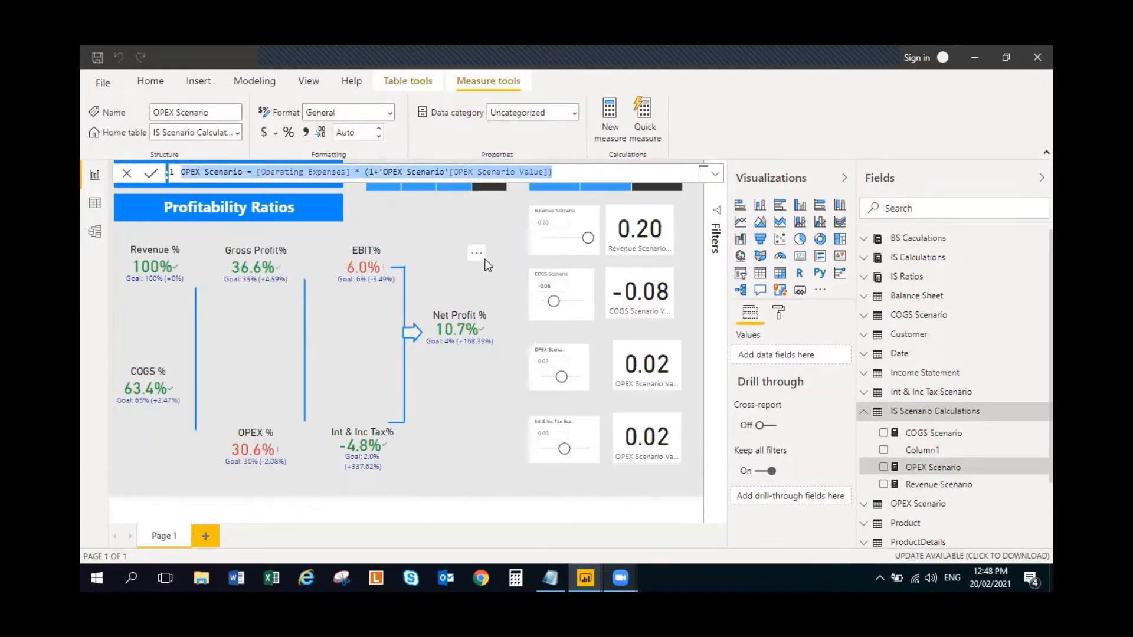
click(485, 259)
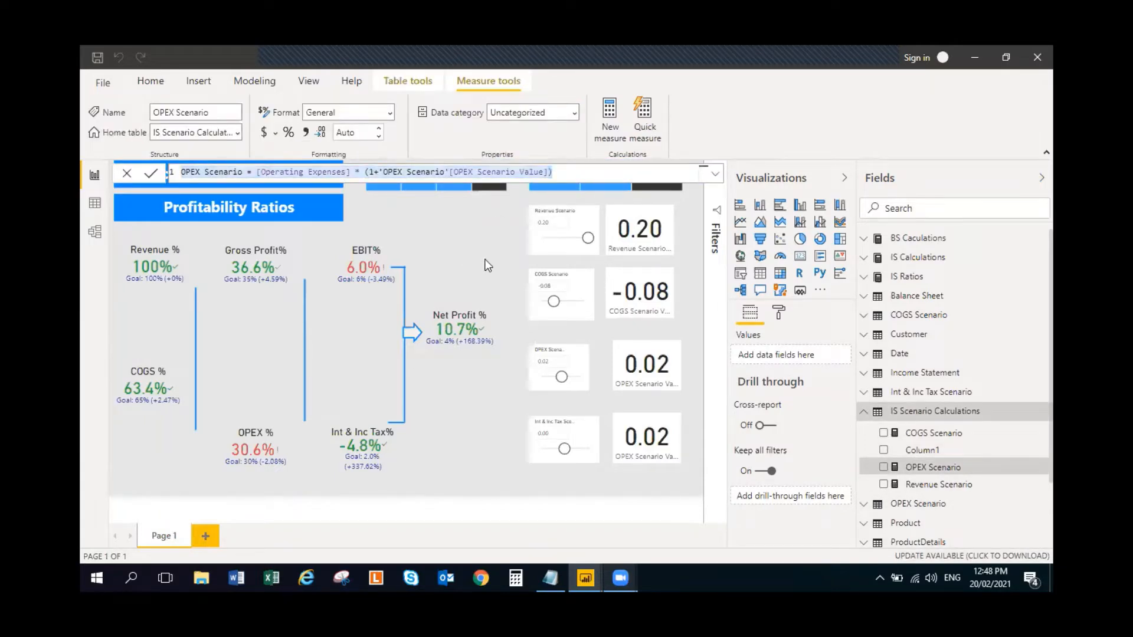
- Create a new measure in the IS Scenario Calculations table and paste the copied OPEX Scenario formula into it
click(1045, 413)
click(965, 179)
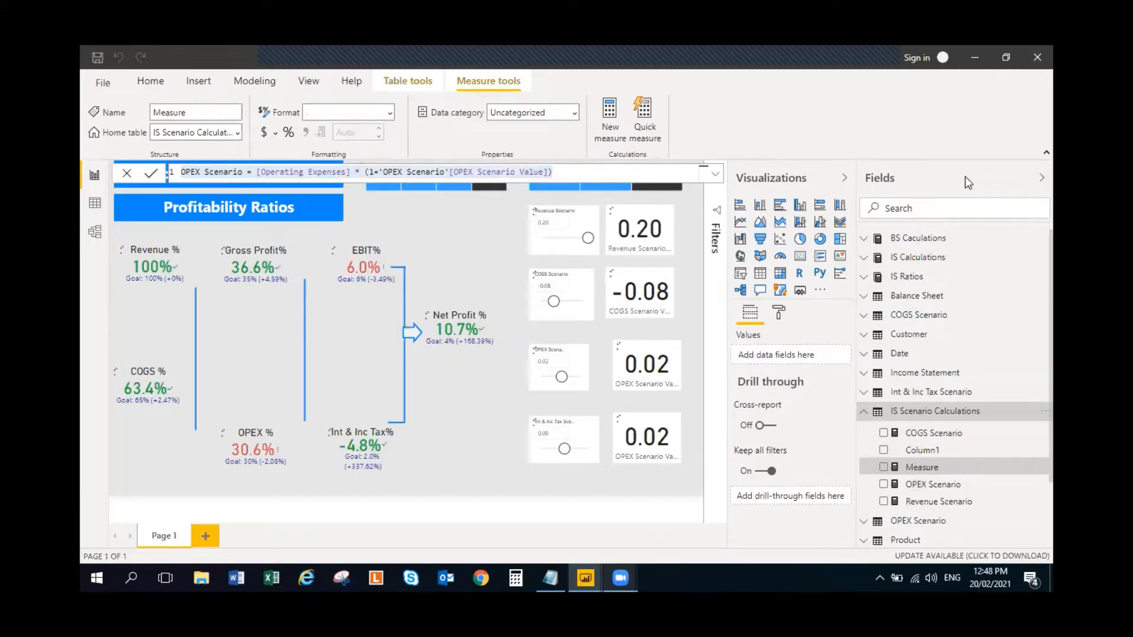
key(ctrl+v)
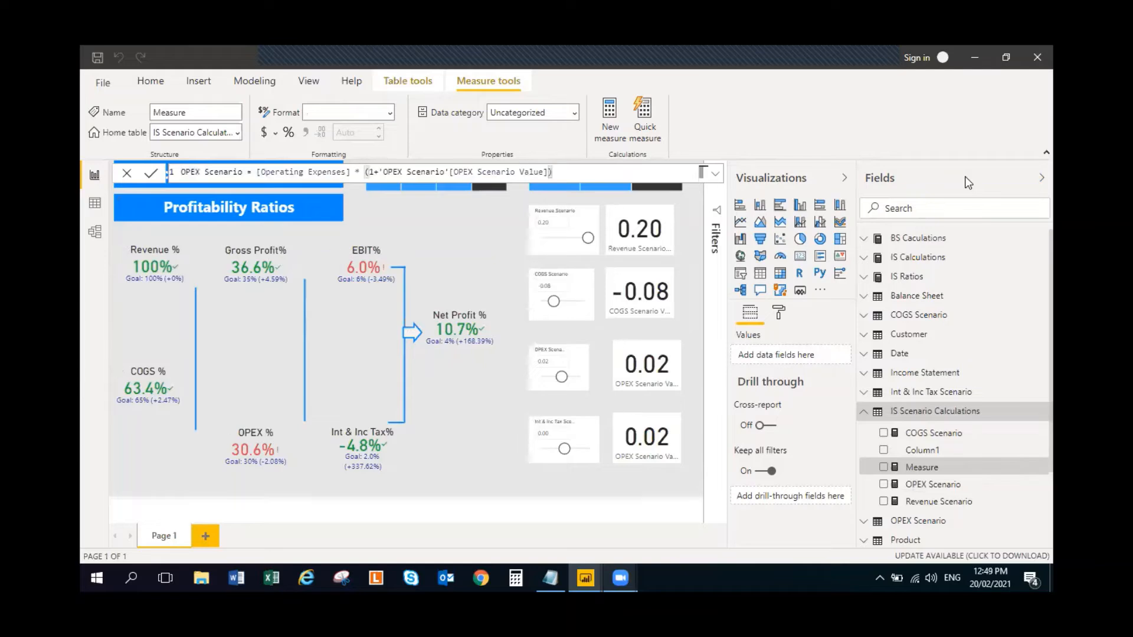
- Rename the pasted measure in its formula from OPEX Scenario to Int & Inc Tax Scenario
double_click(186, 171)
text(INT)
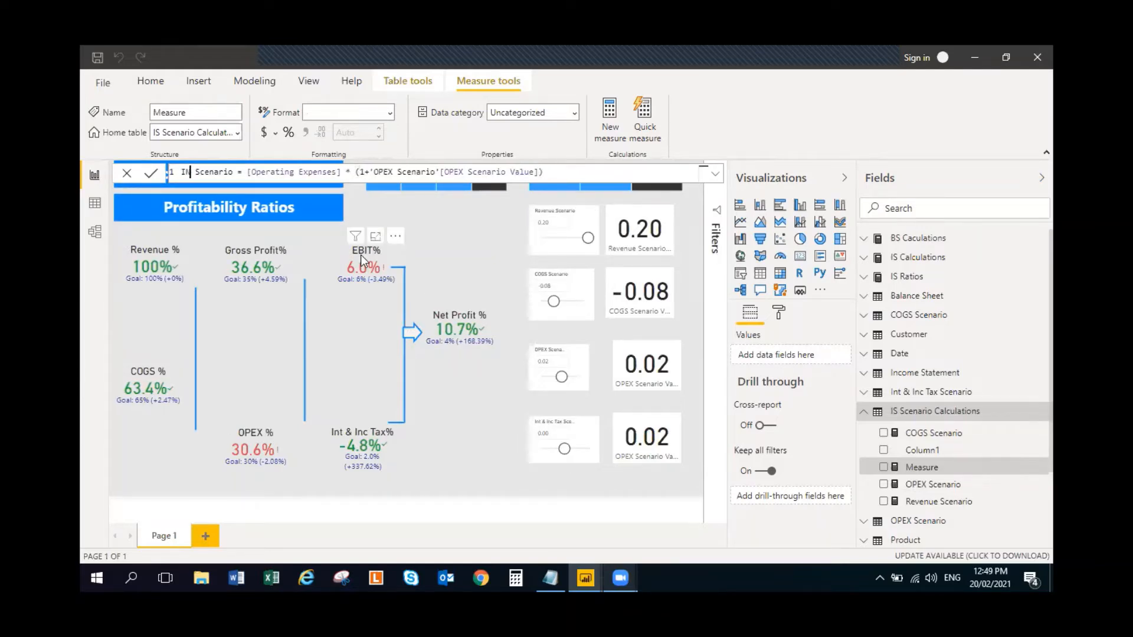
key(BackSpace)
key(BackSpace)
text(nt & Inc Tax)
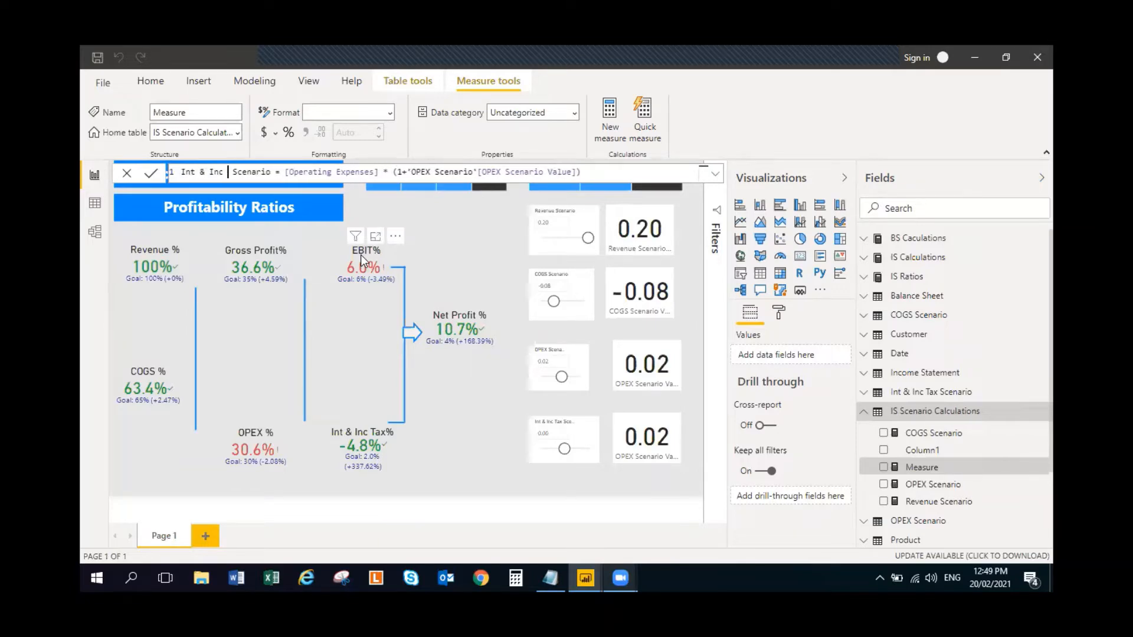
- Replace the [Operating Expenses] reference in the Int & Inc Tax Scenario formula with the [Int & Inc Tax] measure
key(Right)
key(Right)
key(Right)
key(Right)
key(Right)
key(Right)
key(Right)
key(Right)
key(Right)
key(Right)
key(Right)
key(Right)
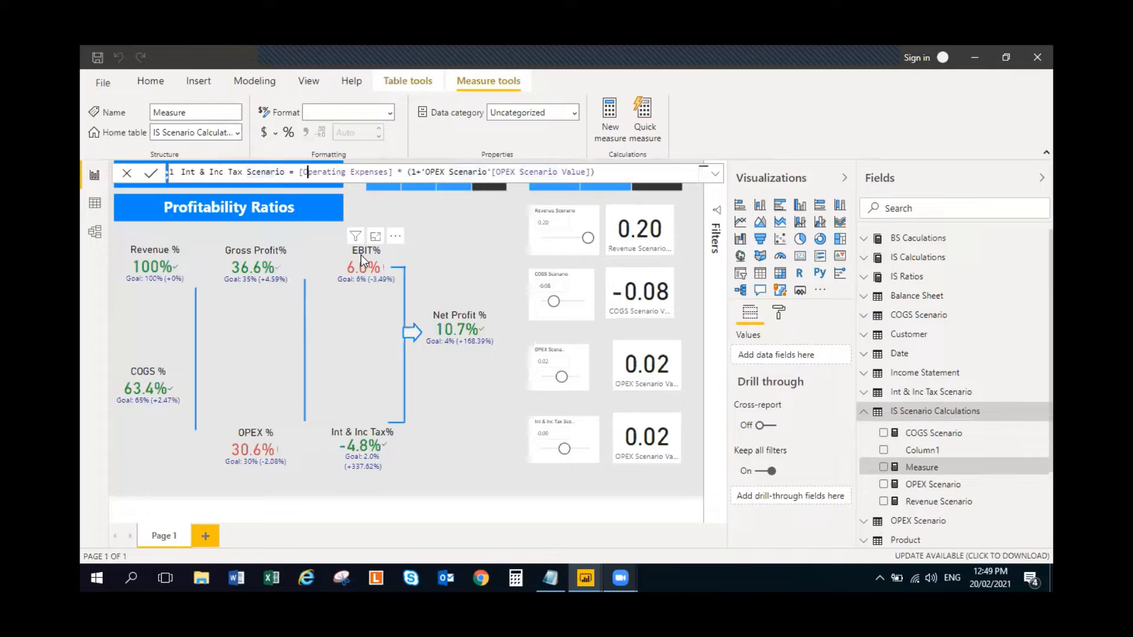
key(Left)
key(shift+Right)
key(shift+Right)
key(shift+Right)
key(shift+Right)
key(shift+Right)
key(shift+Right)
key(shift+Right)
key(shift+Right)
key(shift+Right)
key(shift+Right)
key(shift+Right)
key(shift+Right)
key(shift+Right)
key(shift+Right)
key(shift+Right)
key(shift+Right)
key(shift+Right)
key(shift+Right)
key(shift+Right)
key(shift+Right)
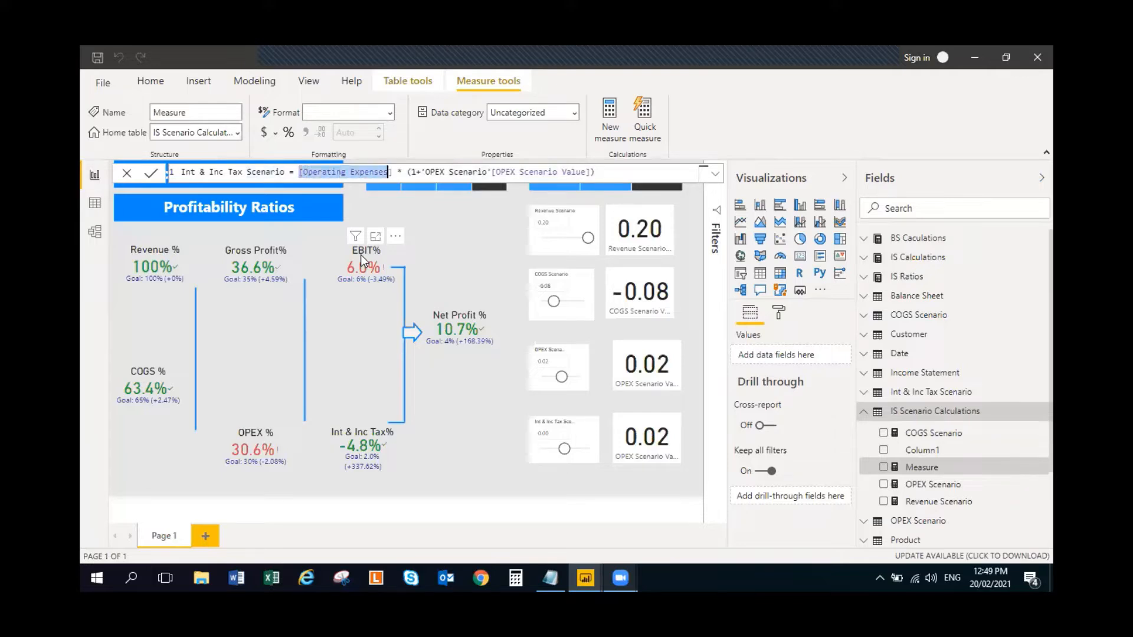
text(Int)
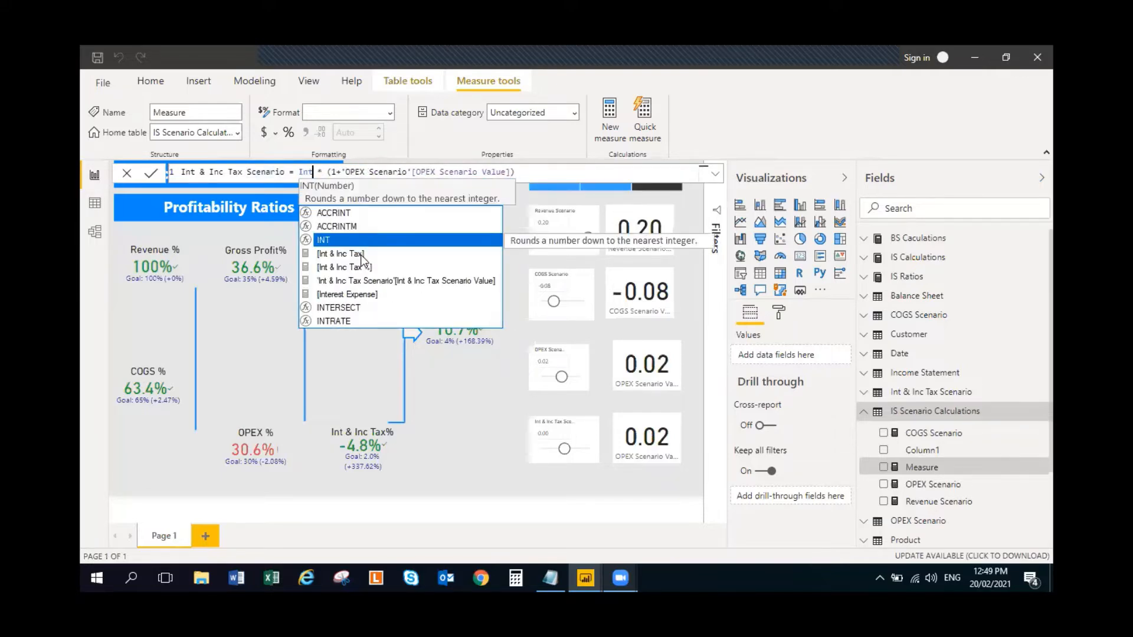
click(370, 251)
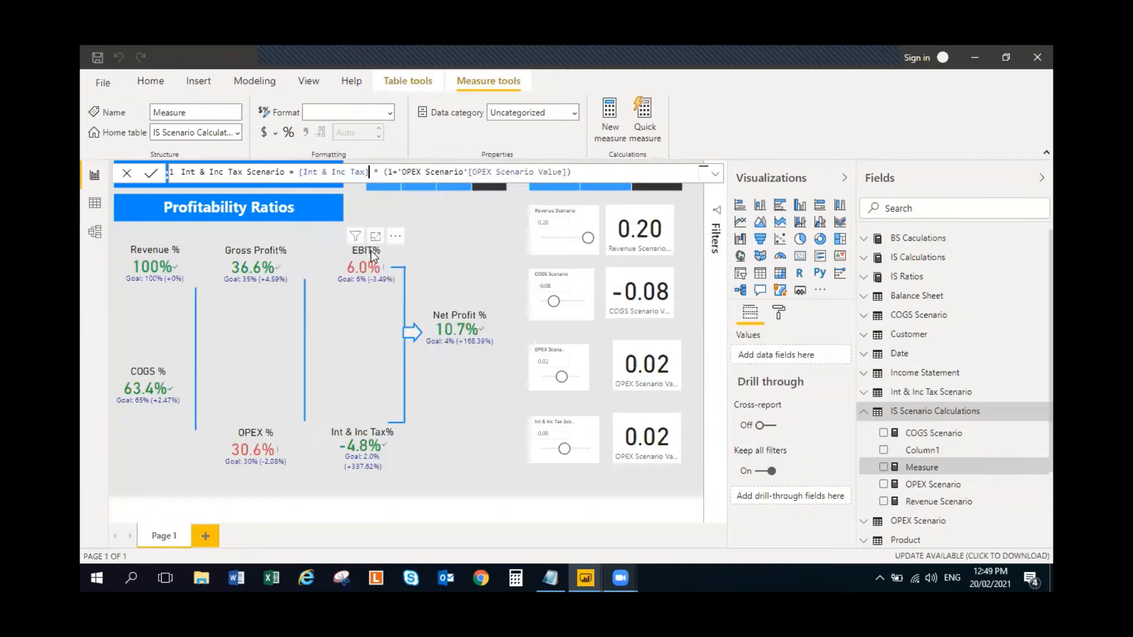
- Replace the OPEX Scenario Value reference with 'Int & Inc Tax Scenario'[Int & Inc Tax Scenario Value] and commit the measure
click(402, 172)
key(shift+Right)
key(shift+Right)
key(shift+Right)
key(shift+Right)
key(shift+Right)
key(shift+Right)
key(shift+Right)
key(shift+Right)
key(shift+Right)
key(shift+Right)
key(shift+Right)
key(shift+Right)
key(shift+Right)
key(shift+Right)
key(shift+Right)
key(shift+Right)
key(shift+Right)
key(shift+Right)
key(shift+Right)
key(shift+Right)
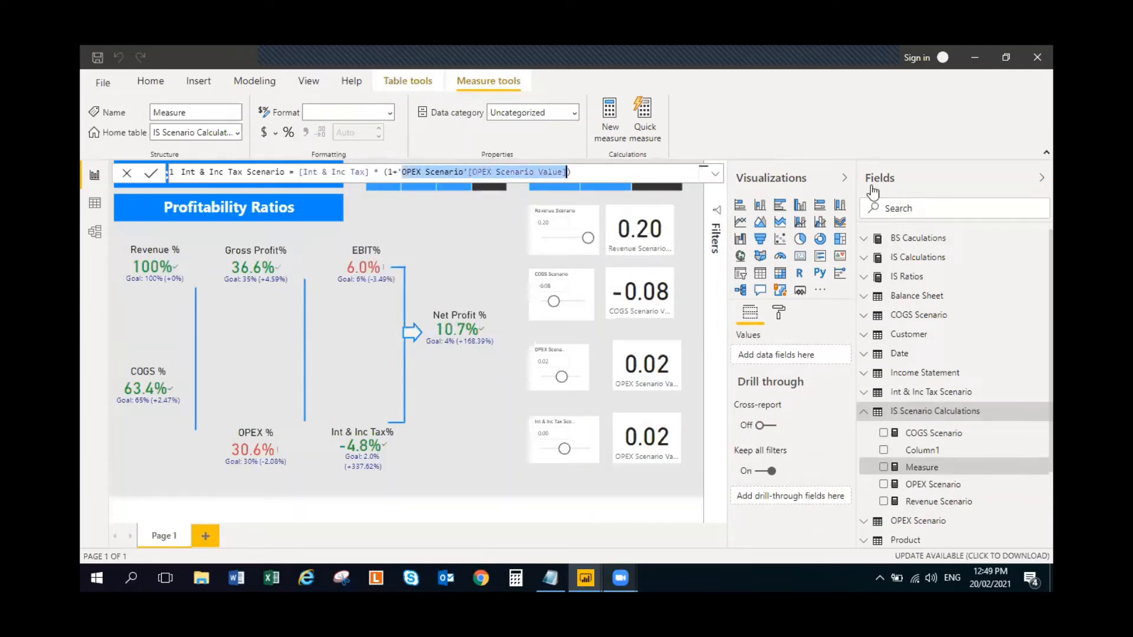
text(Inte)
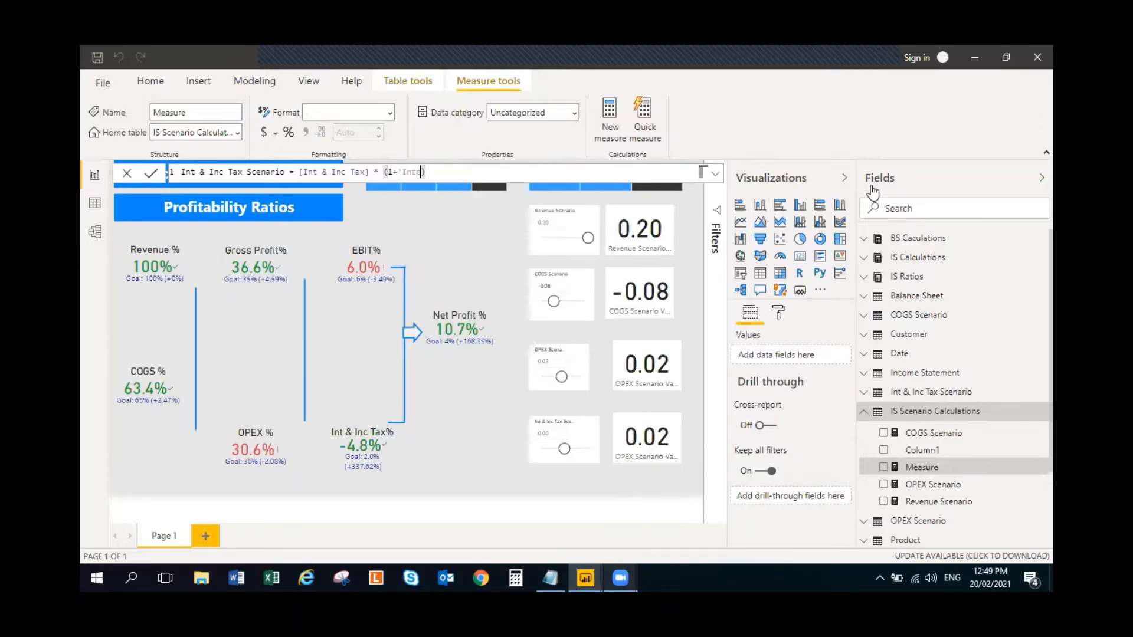
key(BackSpace)
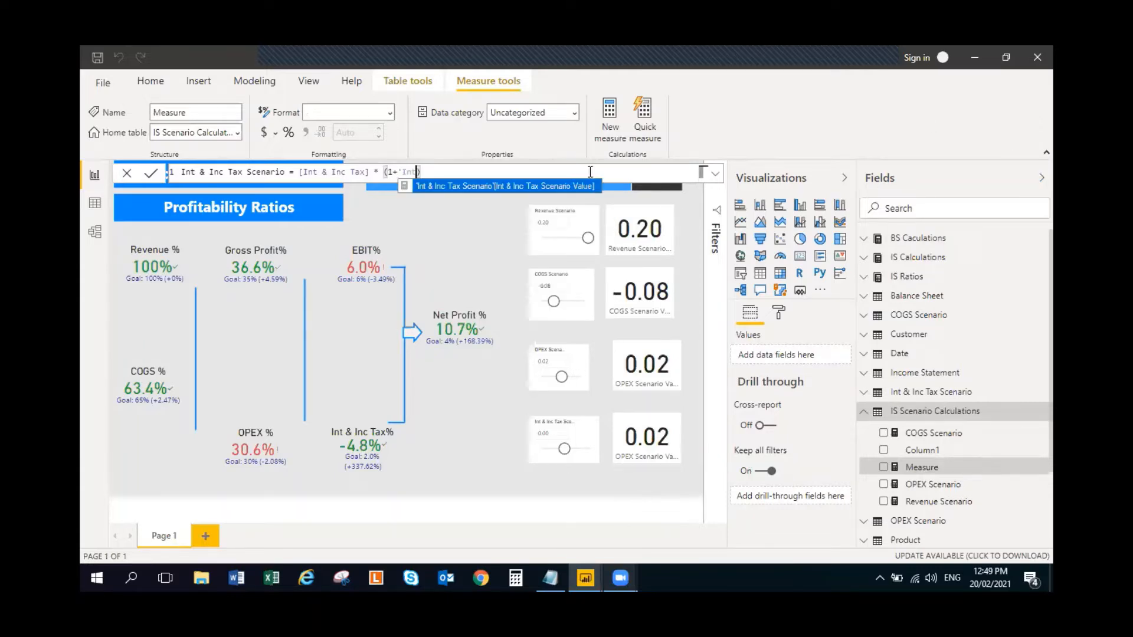
click(534, 186)
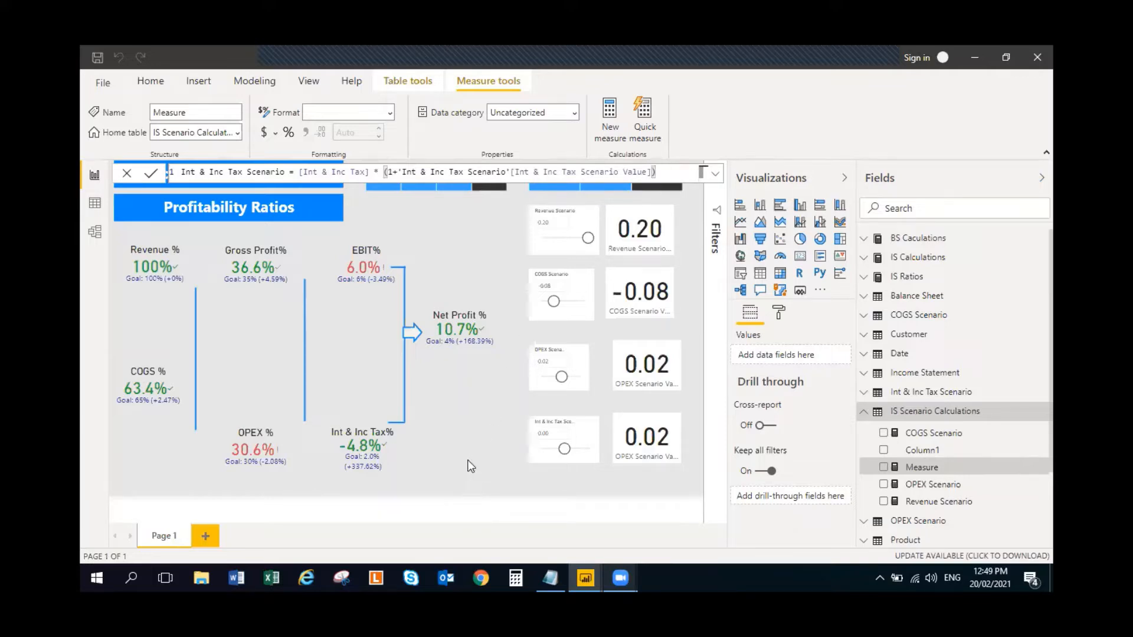
key(Return)
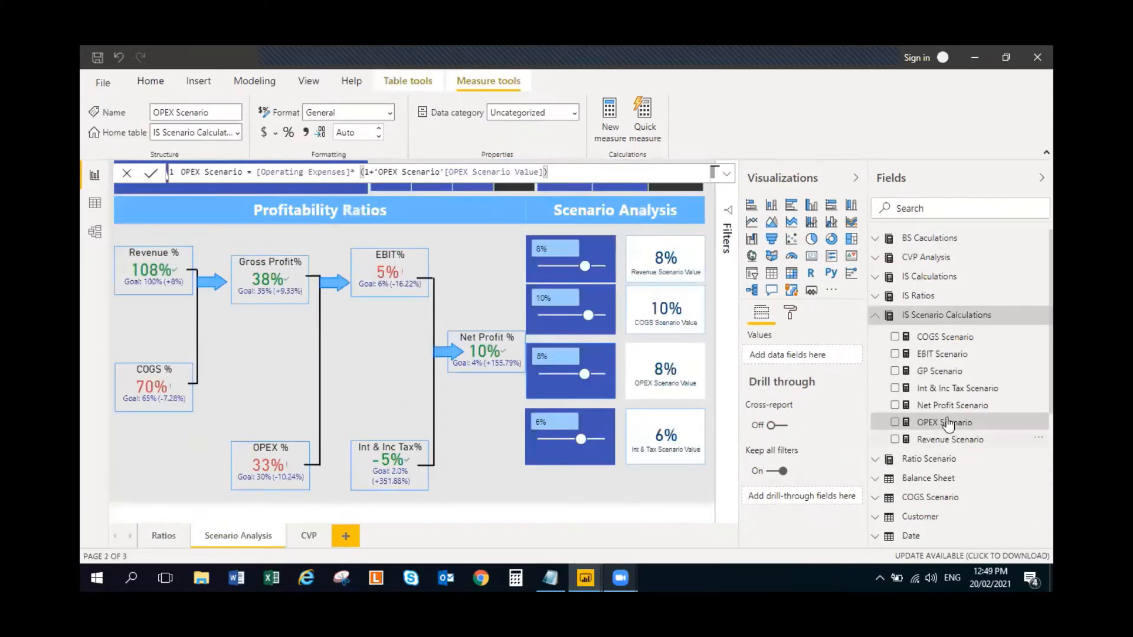
- Copy the completed report's GP Scenario formula, [Revenue Scenario] - [COGS Scenario], into a new measure in the working report's IS Scenario Calculations table
click(966, 371)
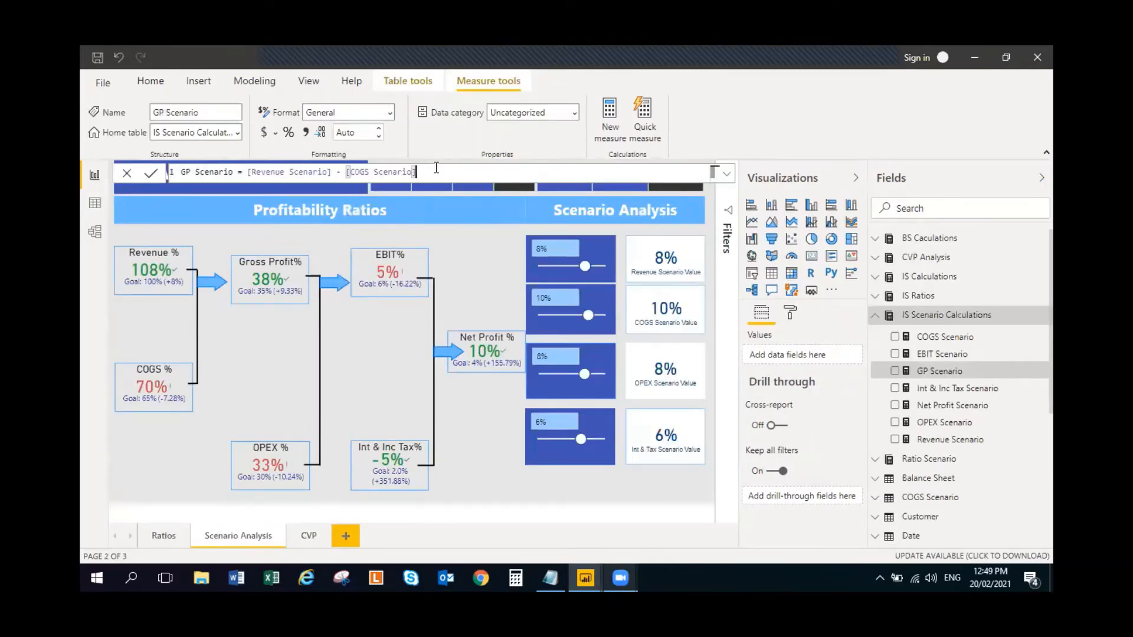
key(ctrl+a)
key(ctrl+c)
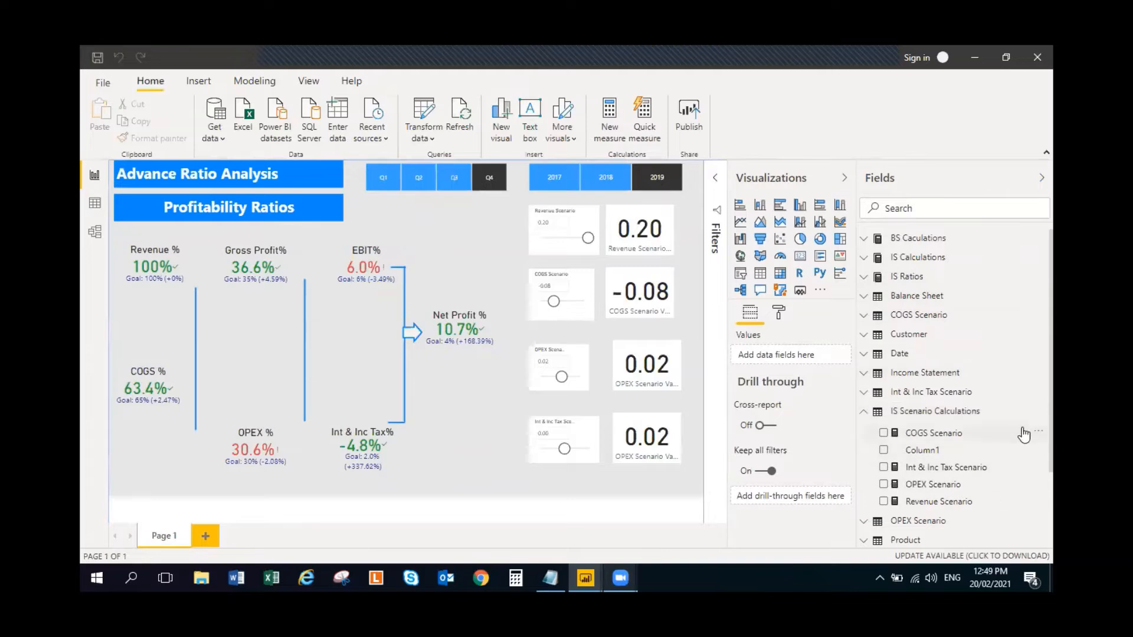
click(1042, 416)
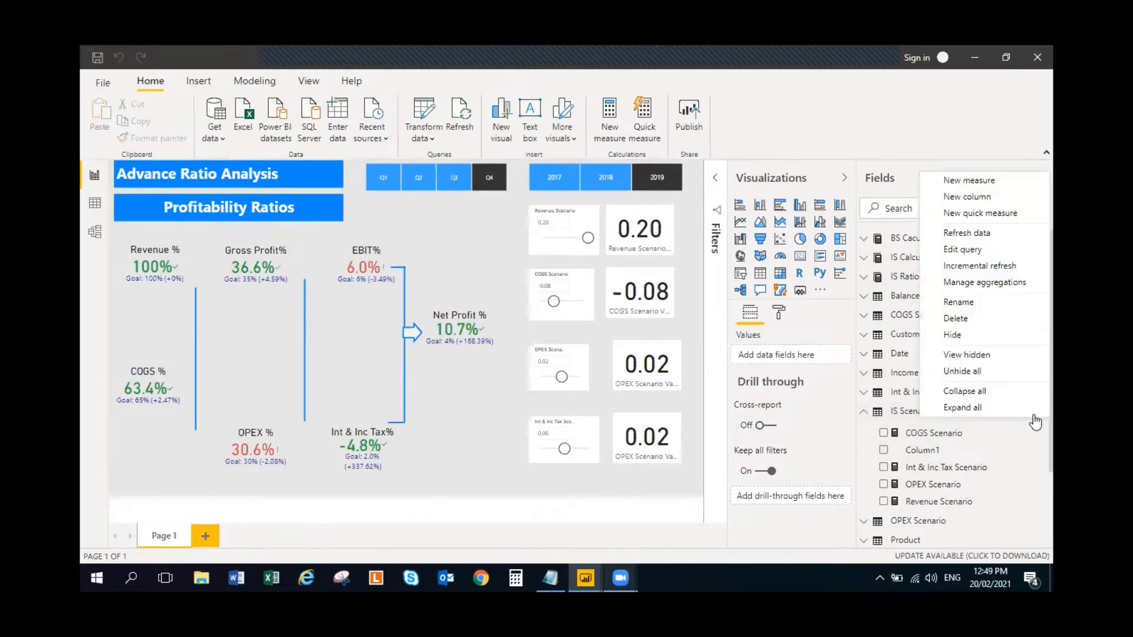
click(981, 180)
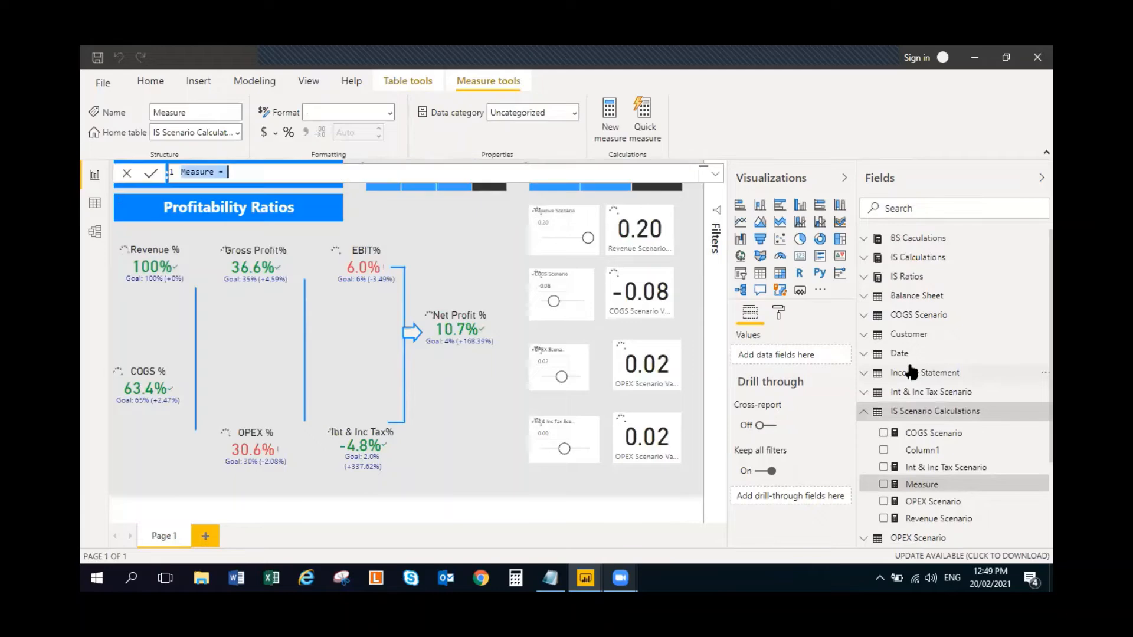
key(ctrl+v)
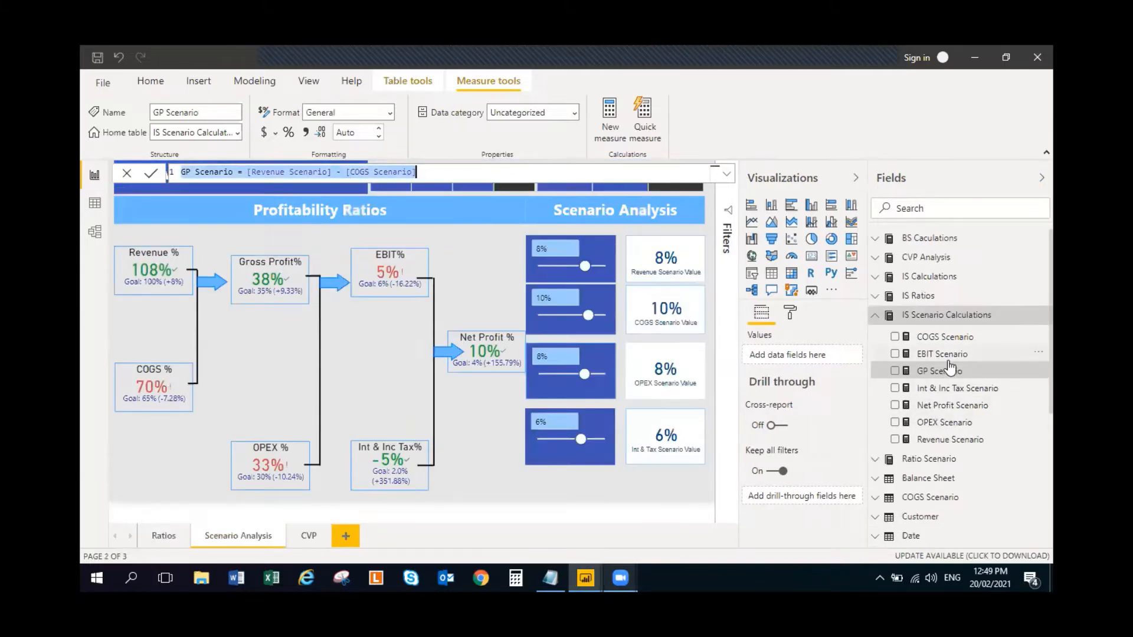
- Copy the completed report's EBIT Scenario formula, [GP Scenario] - [OPEX Scenario], into another new IS Scenario Calculations measure and commit it
click(943, 354)
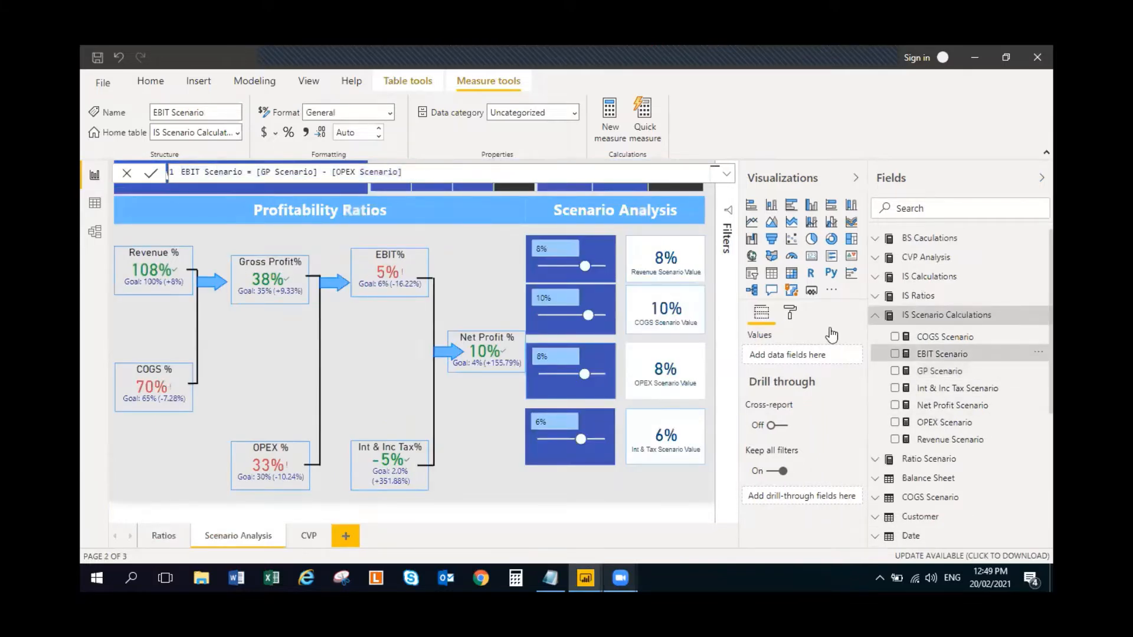
key(ctrl+a)
key(ctrl+c)
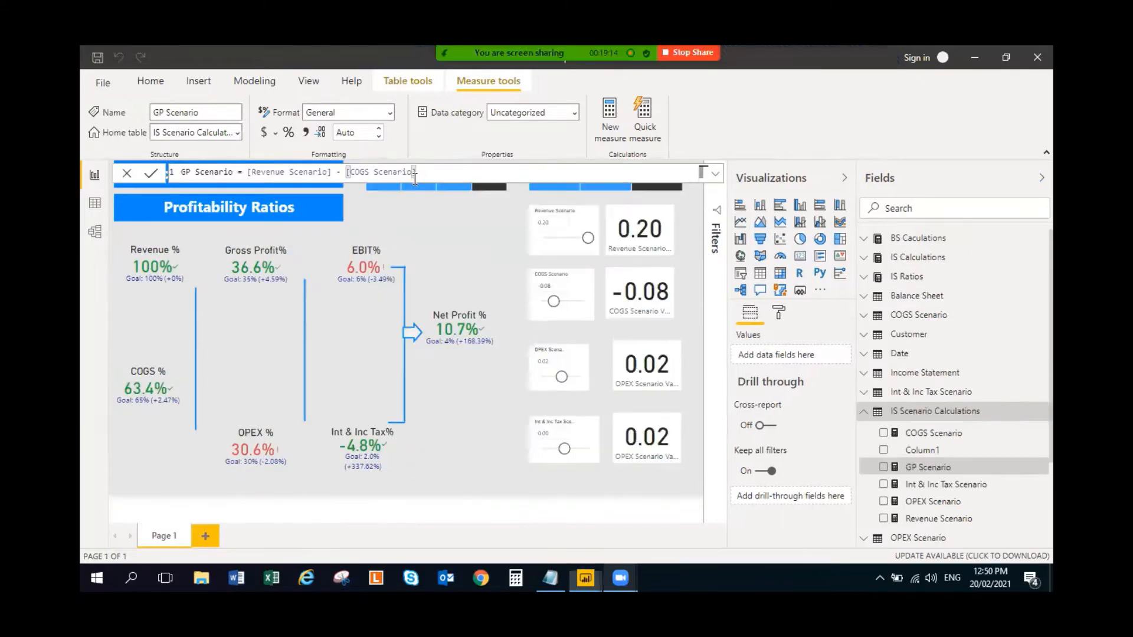
click(1043, 412)
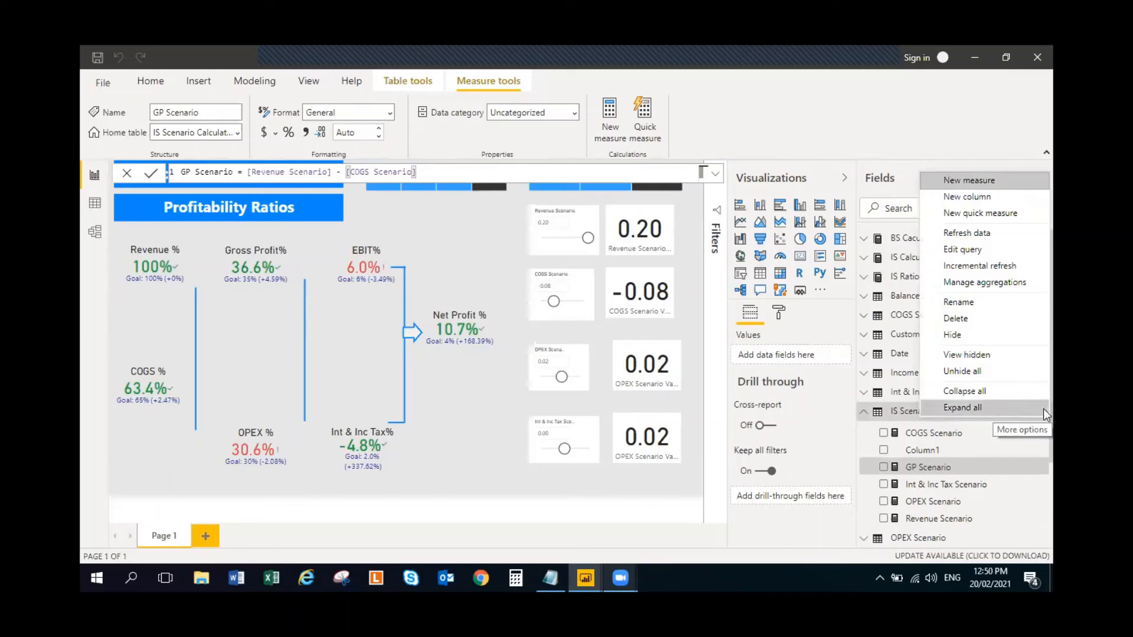
click(983, 183)
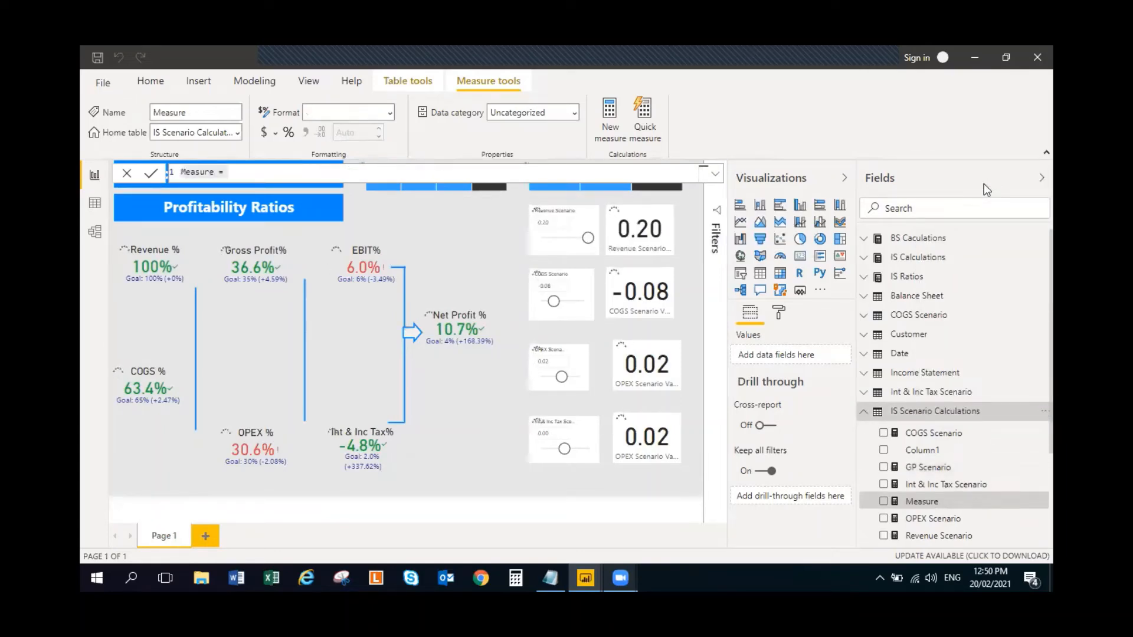
key(ctrl+a)
key(ctrl+v)
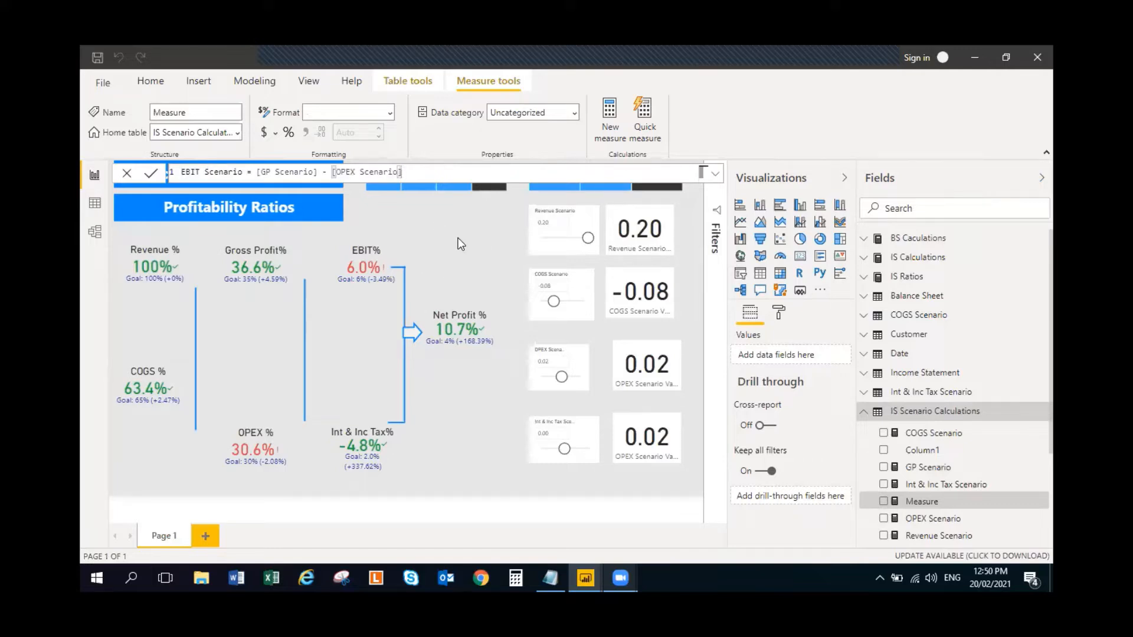
key(Return)
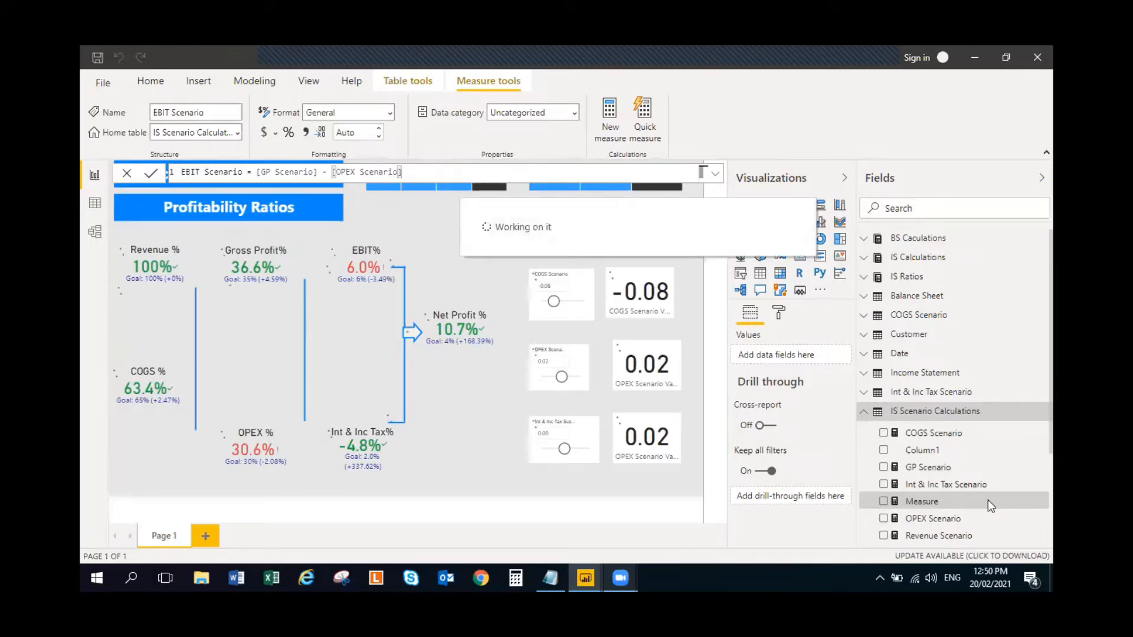
- Delete the placeholder Column1 from the IS Scenario Calculations table and confirm the deletion
click(955, 451)
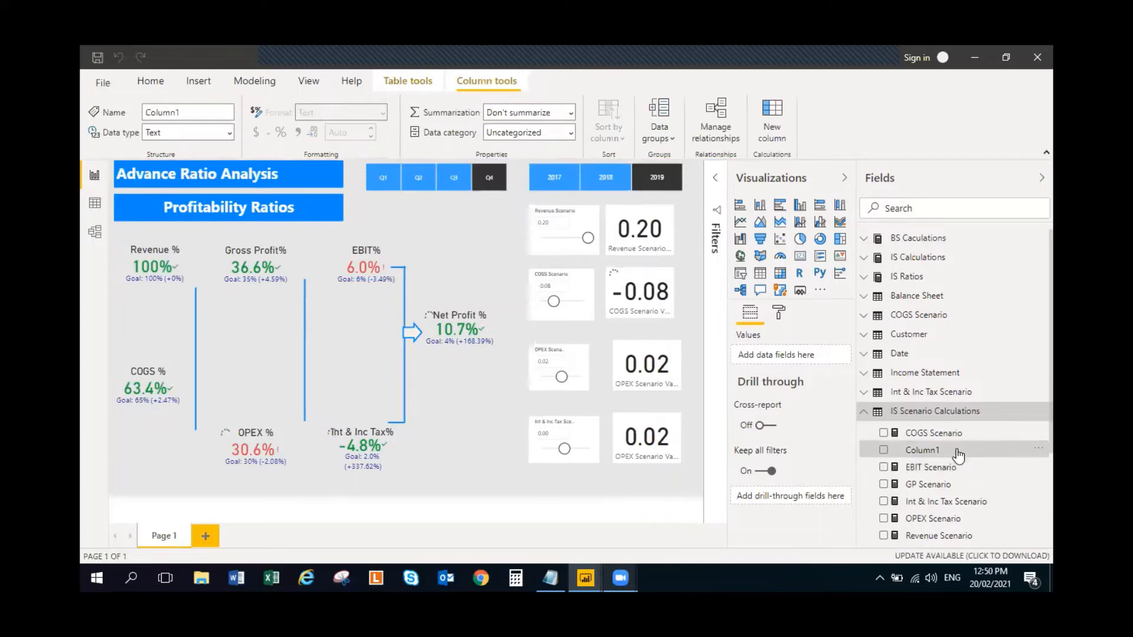
right_click(957, 451)
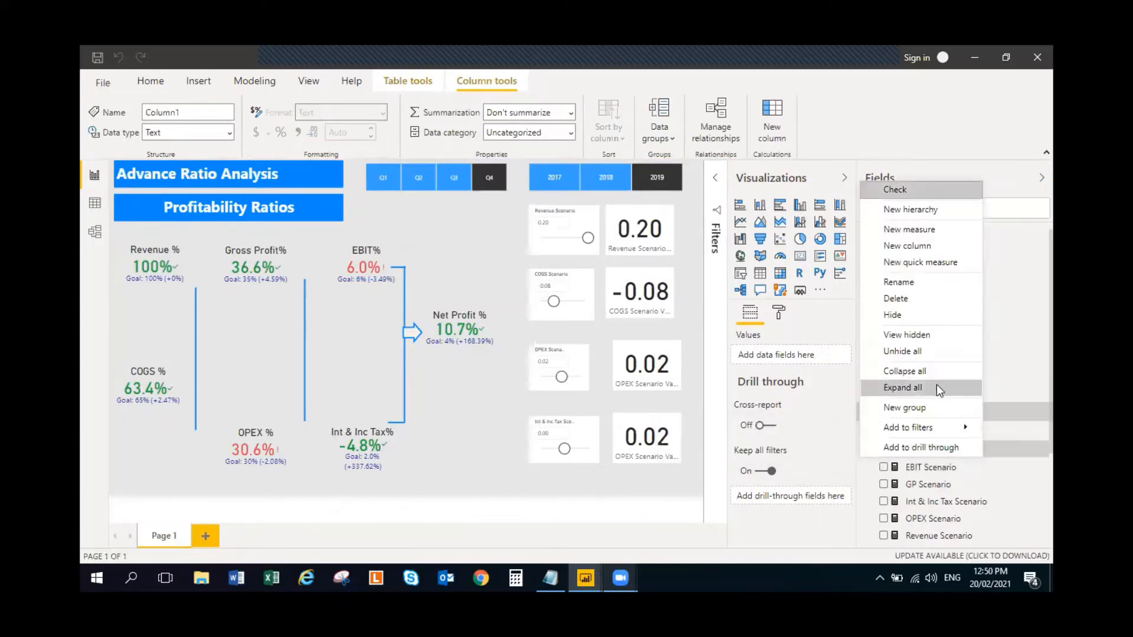
click(929, 297)
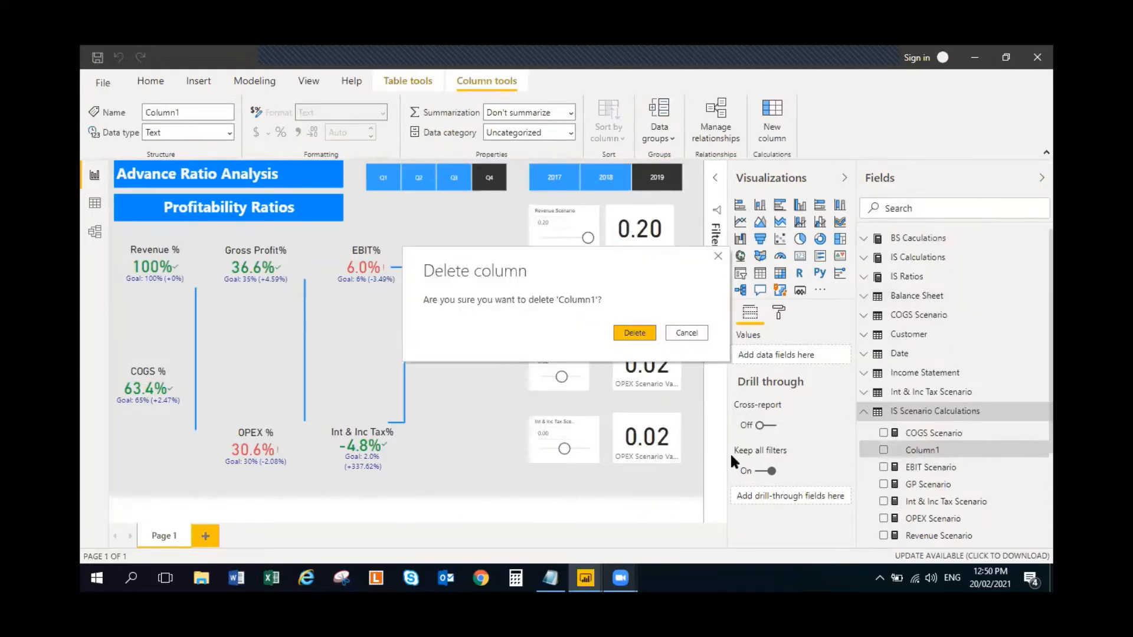
click(635, 335)
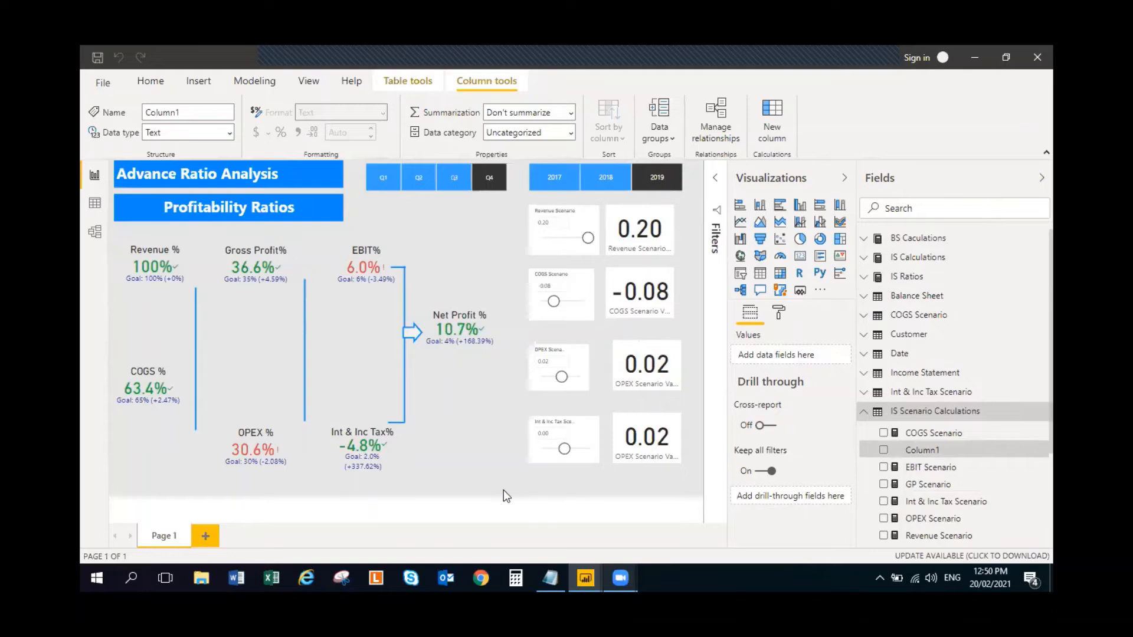
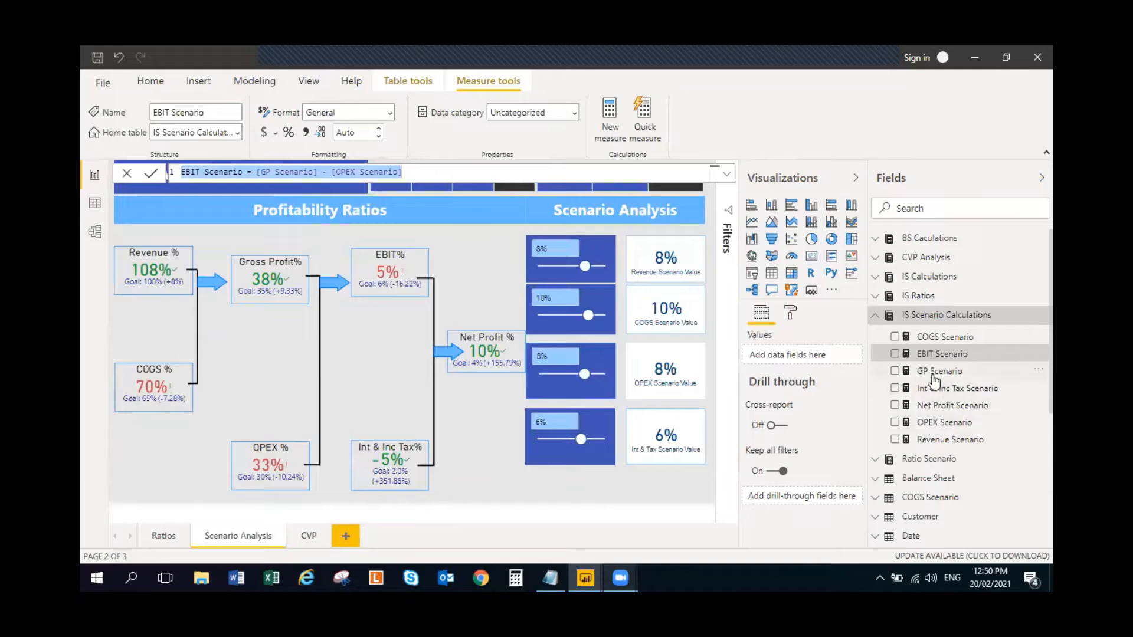
- Copy the completed report's Net Profit Scenario formula, [EBIT Scenario] - [Int & Inc Tax Scenario], into a new measure in the working report's IS Scenario Calculations table
click(958, 406)
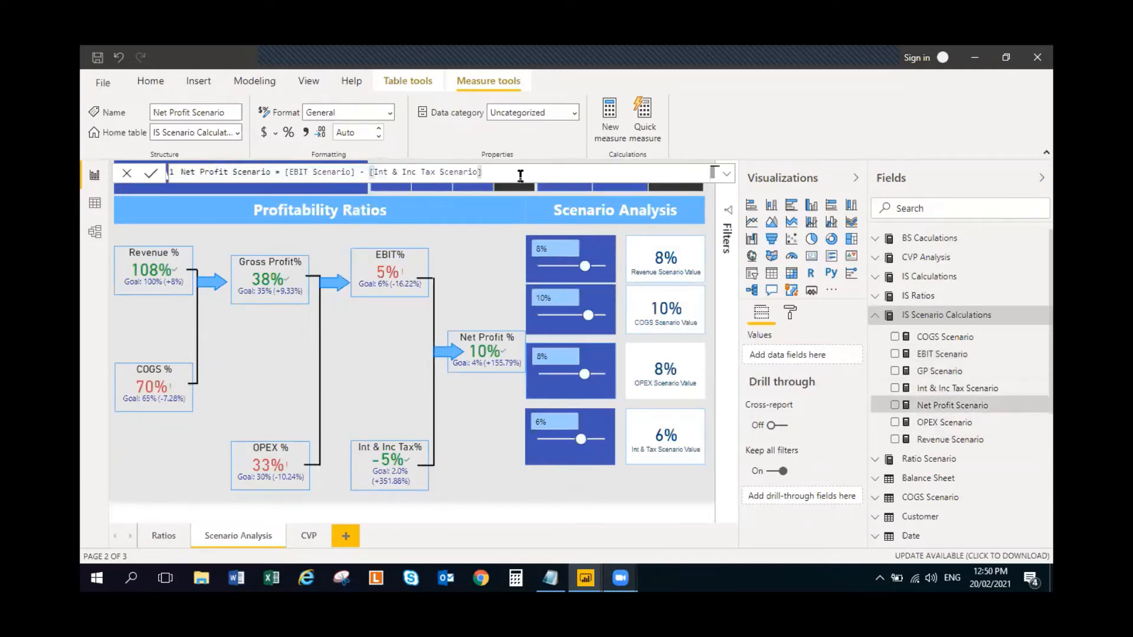
key(ctrl+a)
key(ctrl+c)
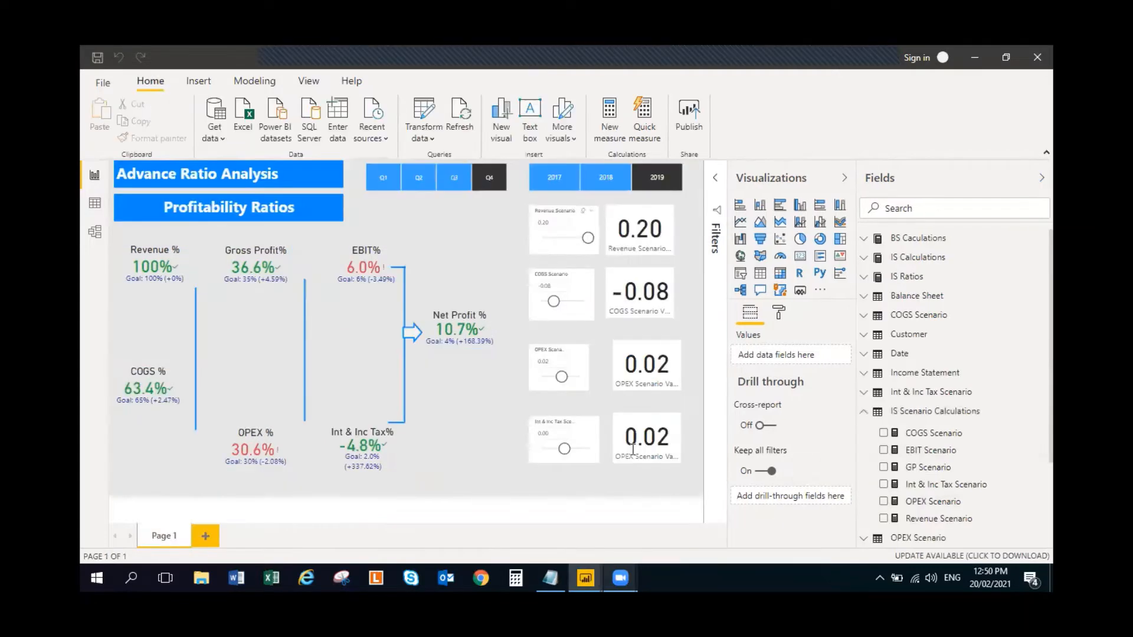
click(1041, 418)
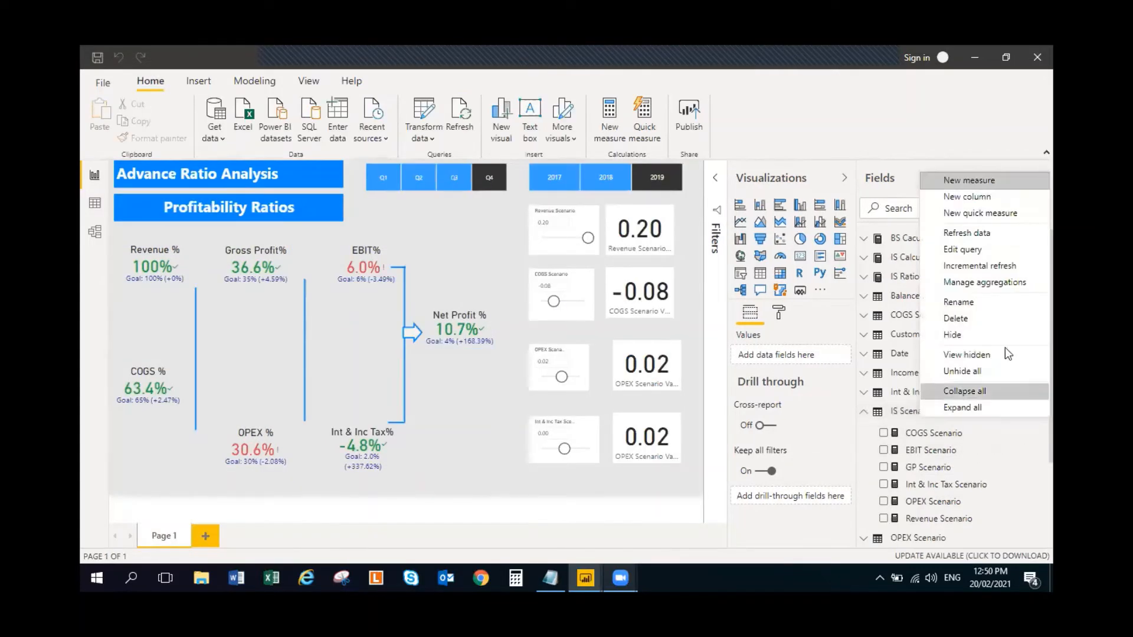
click(985, 179)
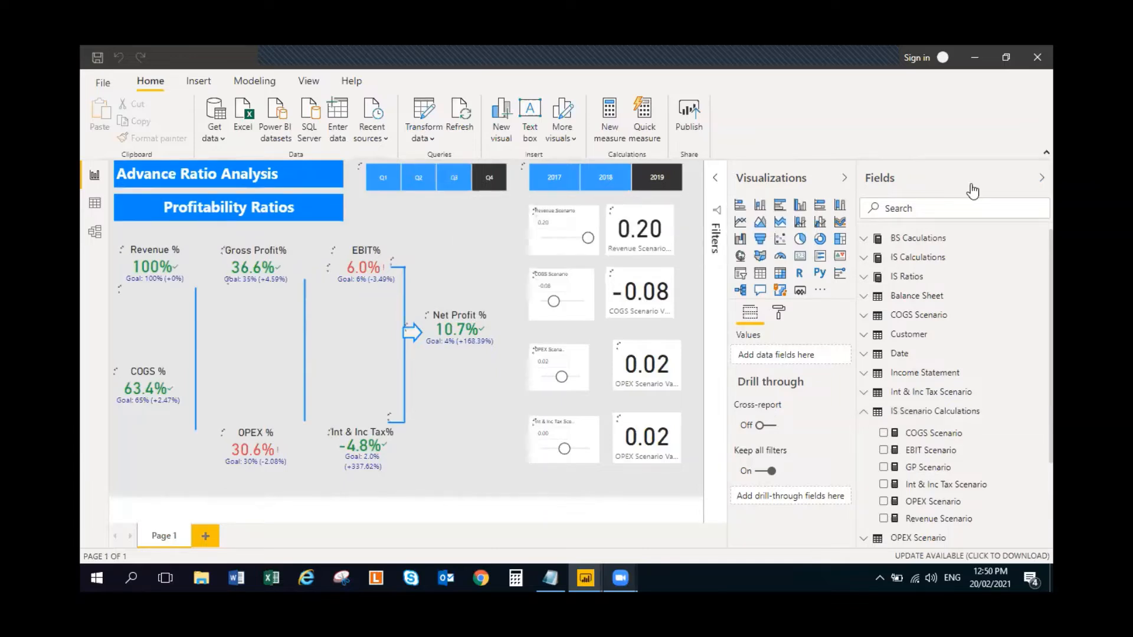
key(ctrl+v)
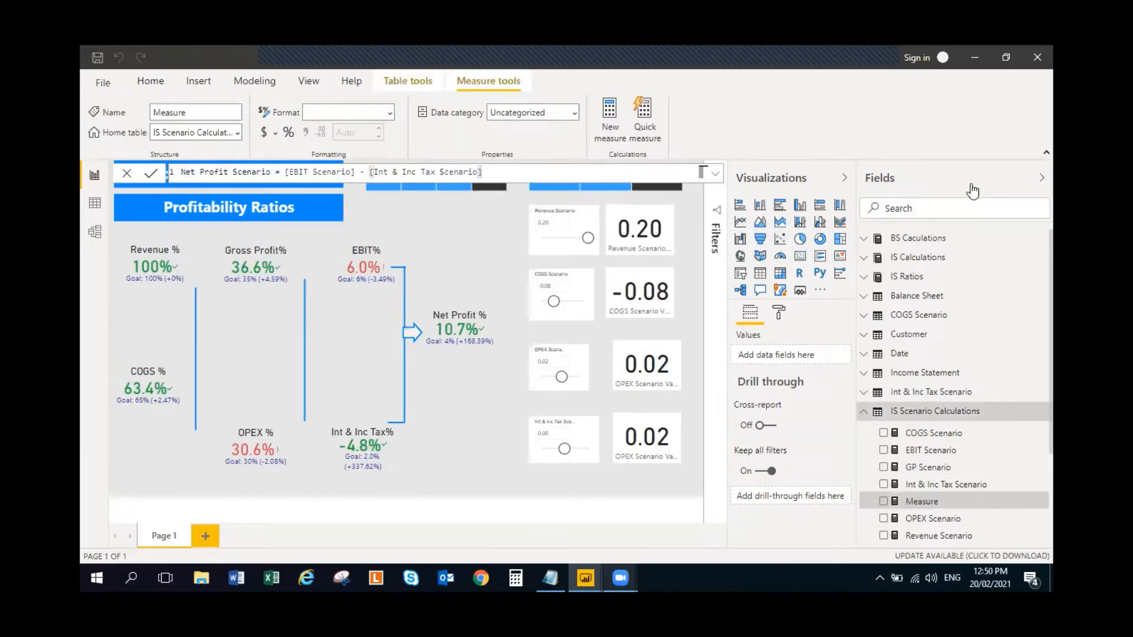
click(459, 434)
click(863, 412)
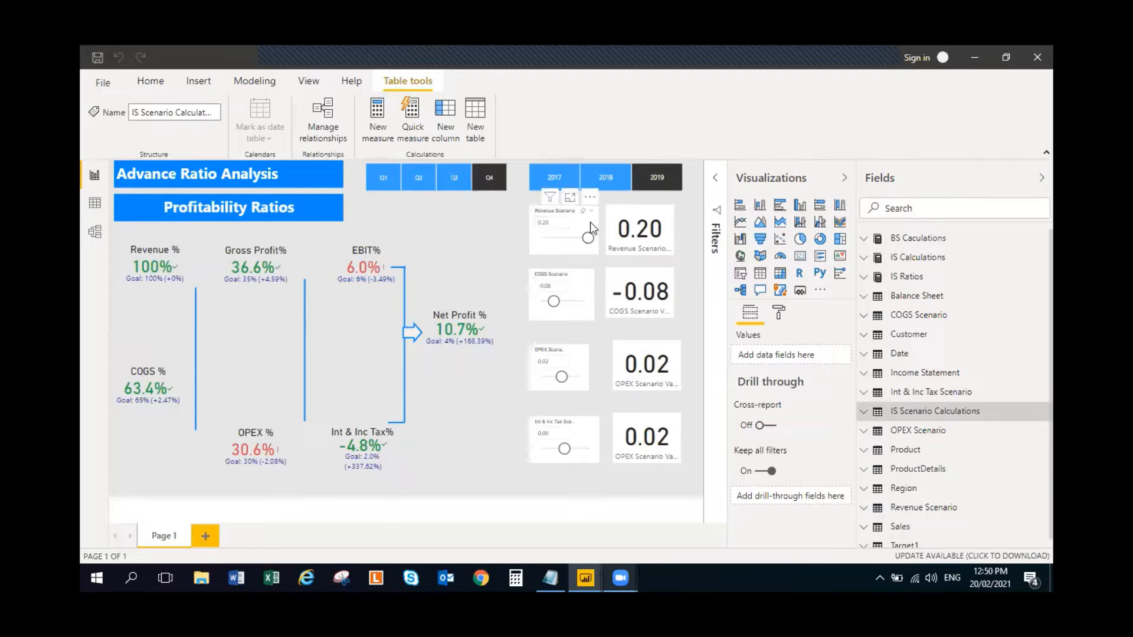
- Examine the Revenue Scenario parameter's column and value measure, its slicer and card, and the measures in the IS Scenario Calculations table
scroll(943, 507, down, 1)
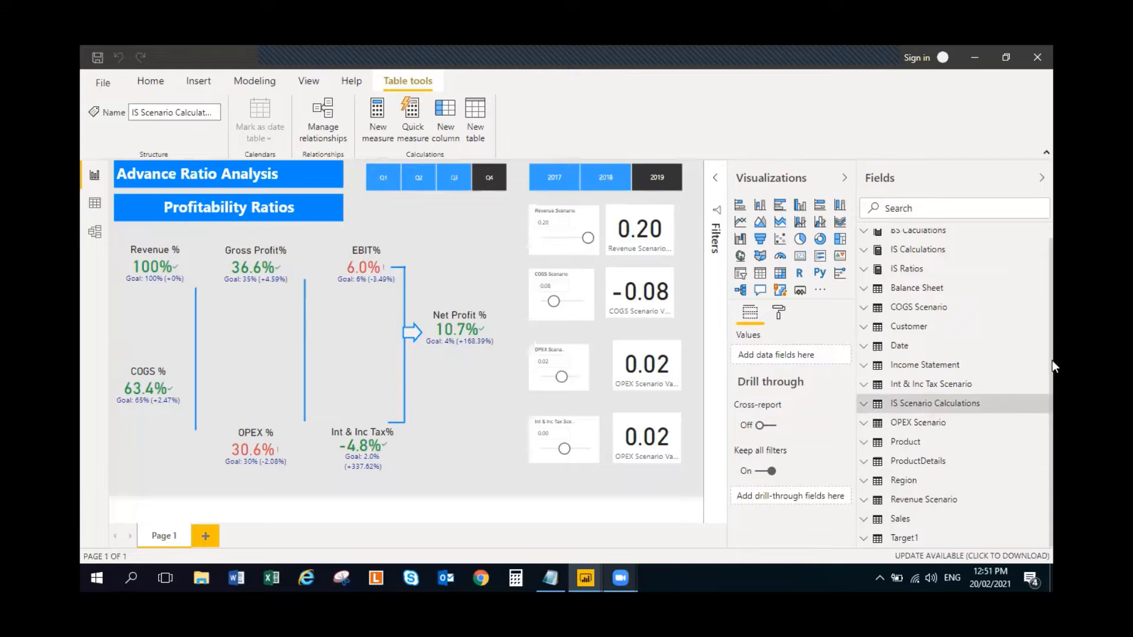
click(1003, 403)
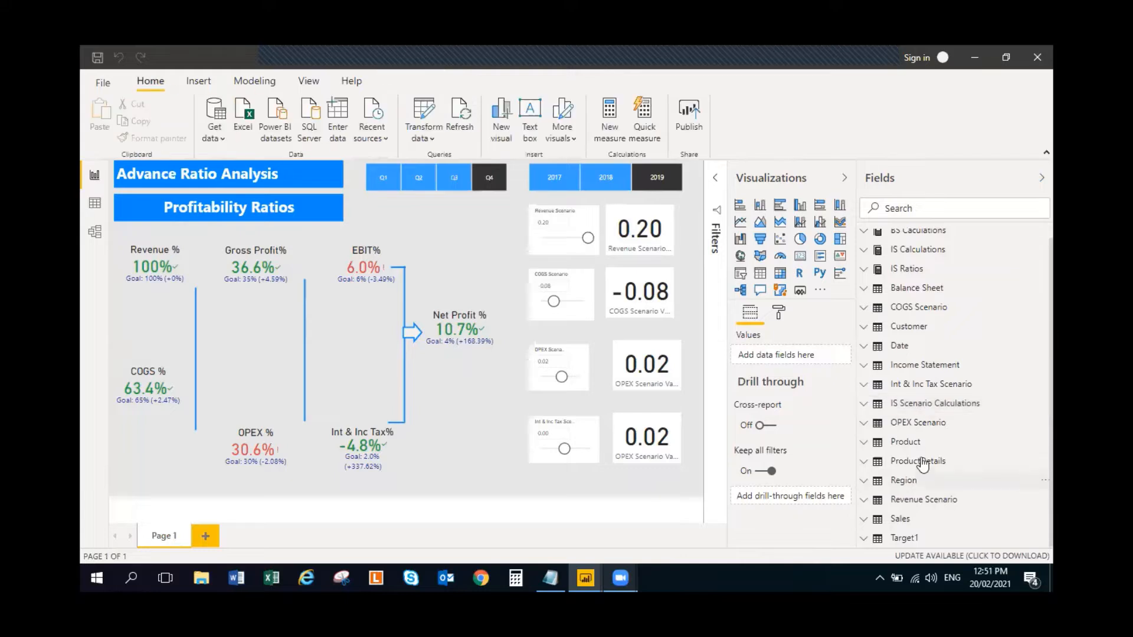
click(915, 501)
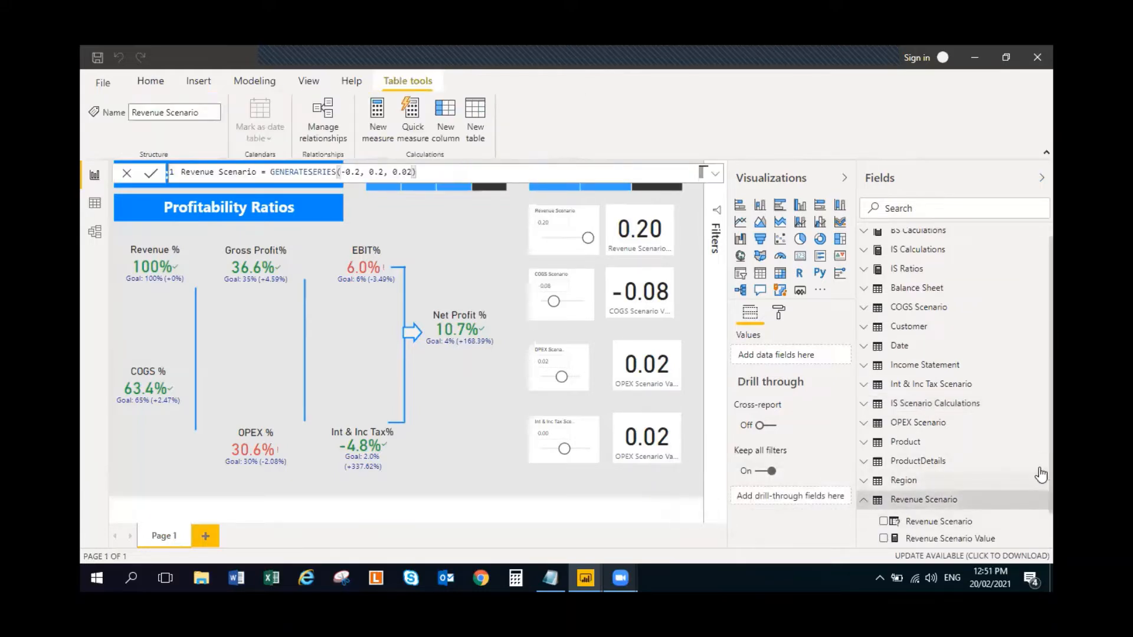
drag(1052, 456, 1052, 509)
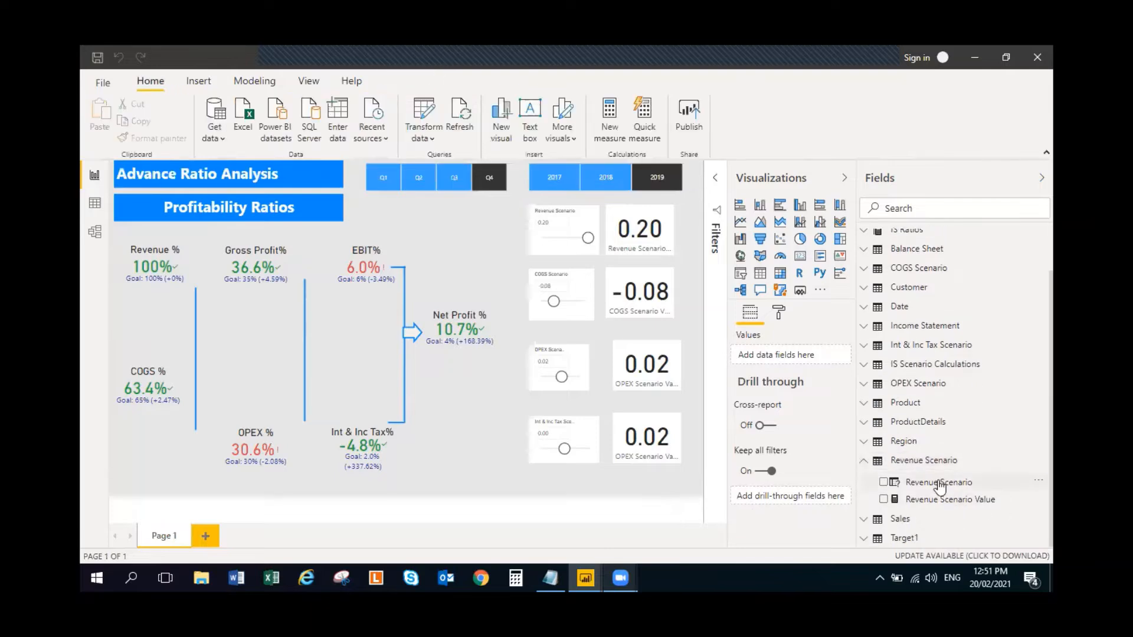
click(938, 484)
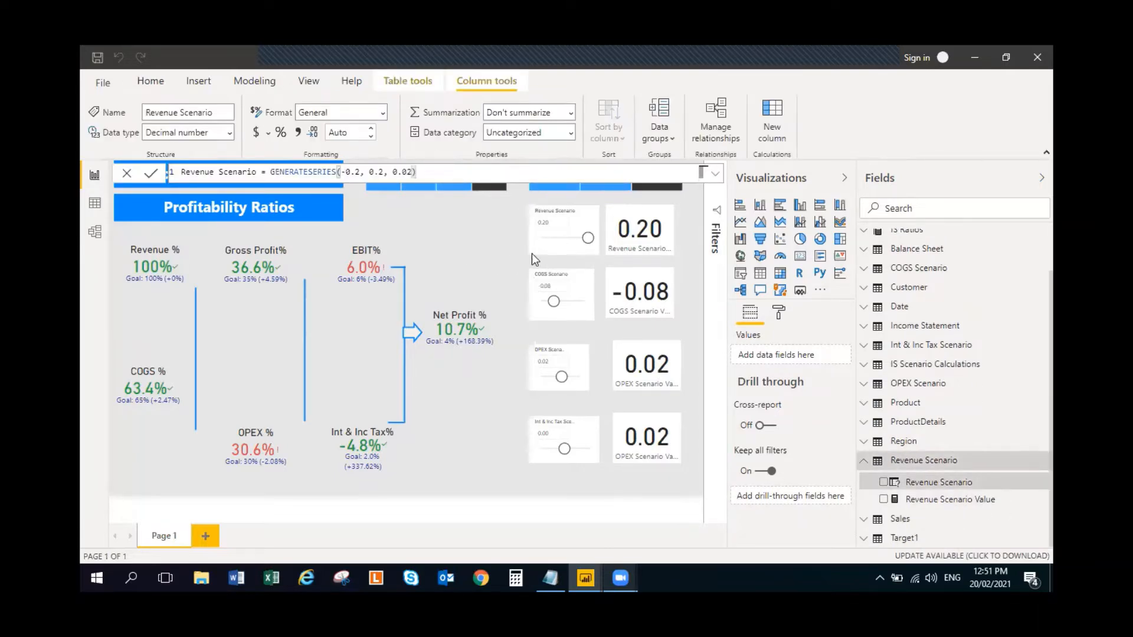
click(583, 222)
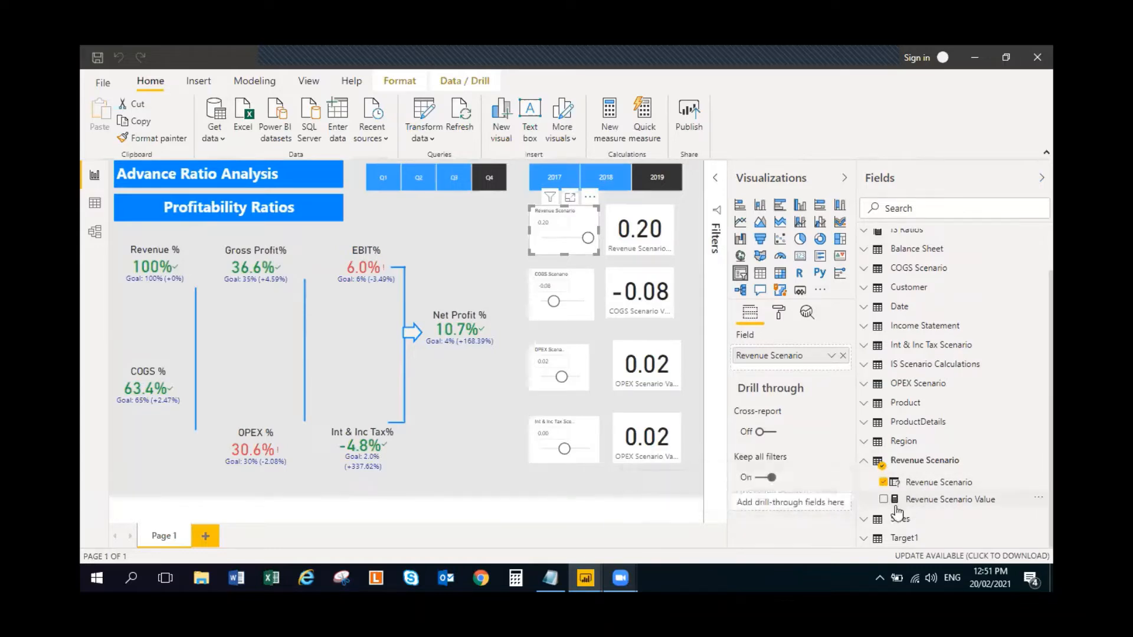
click(919, 503)
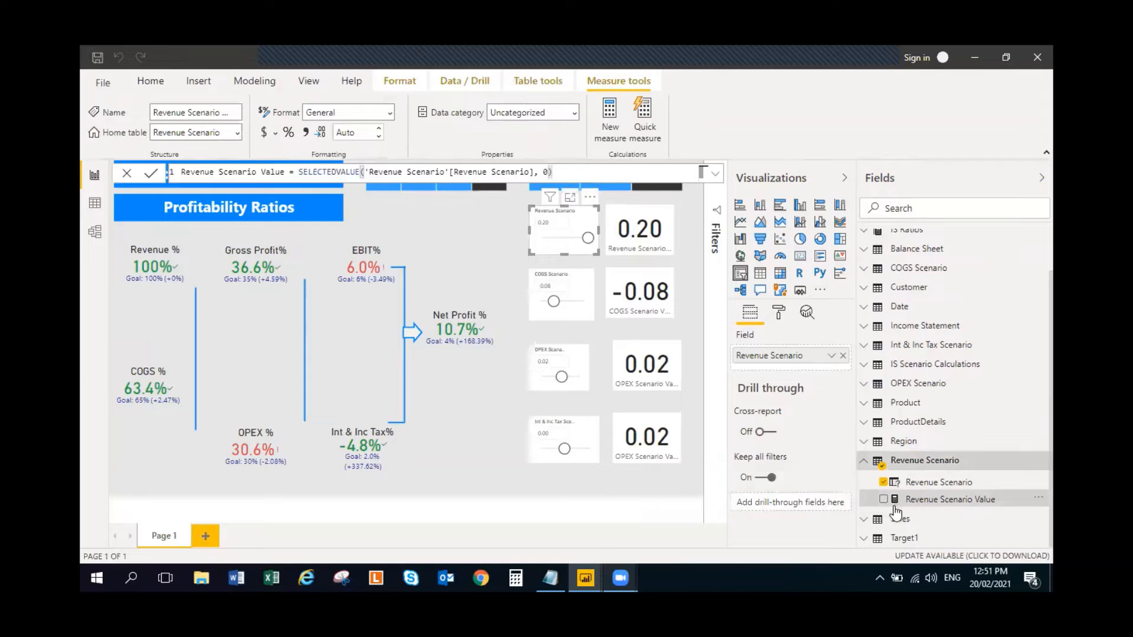
click(669, 234)
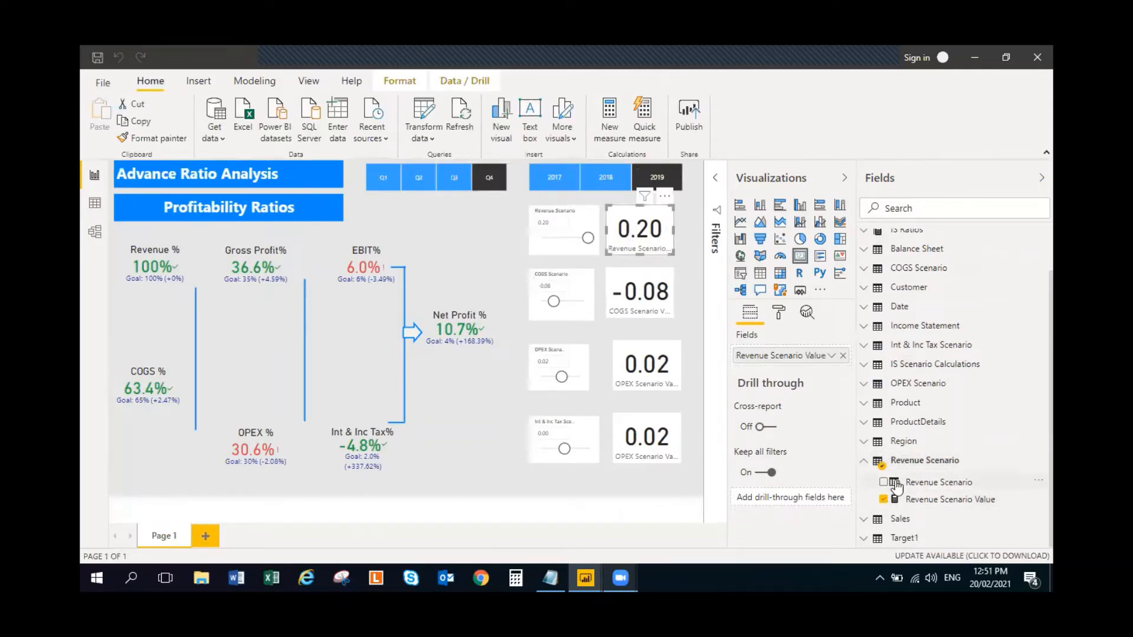
click(872, 462)
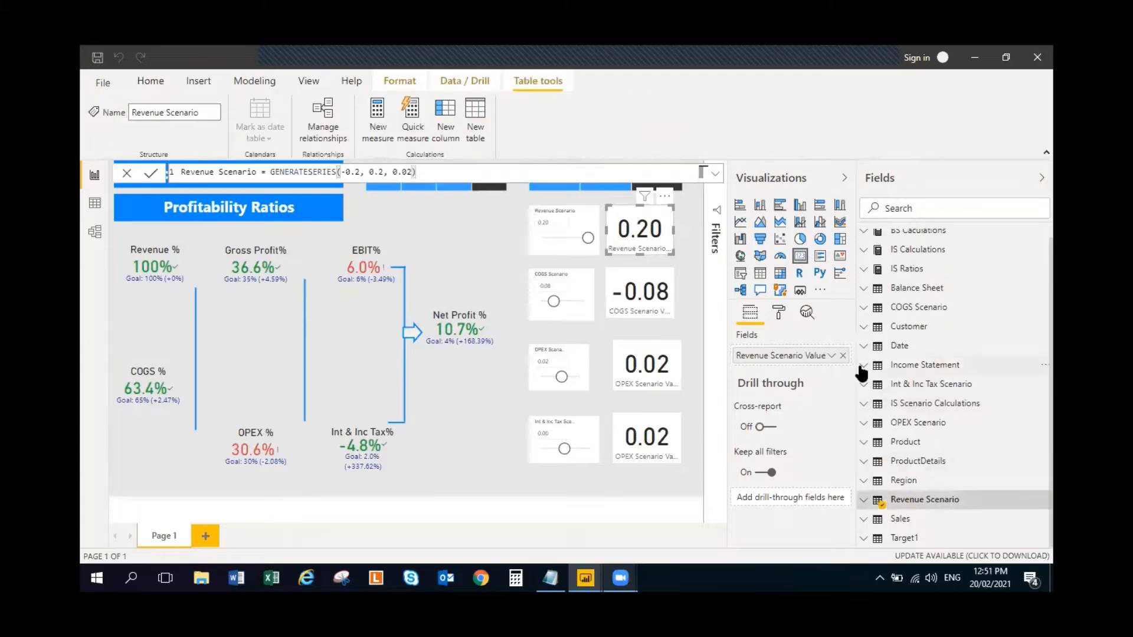
click(865, 407)
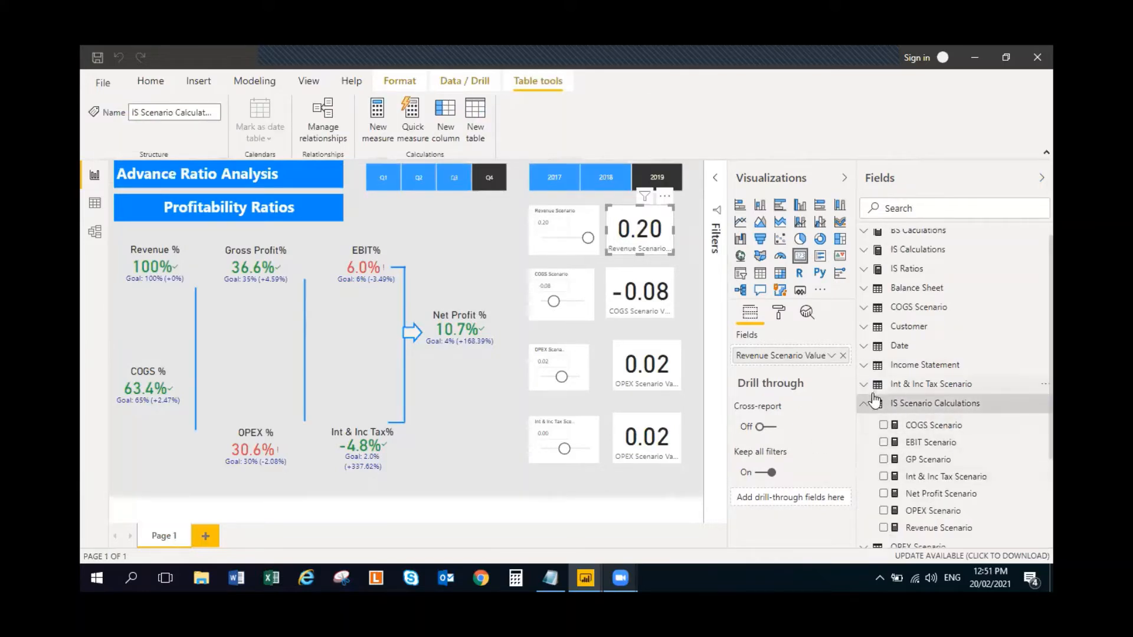
click(866, 407)
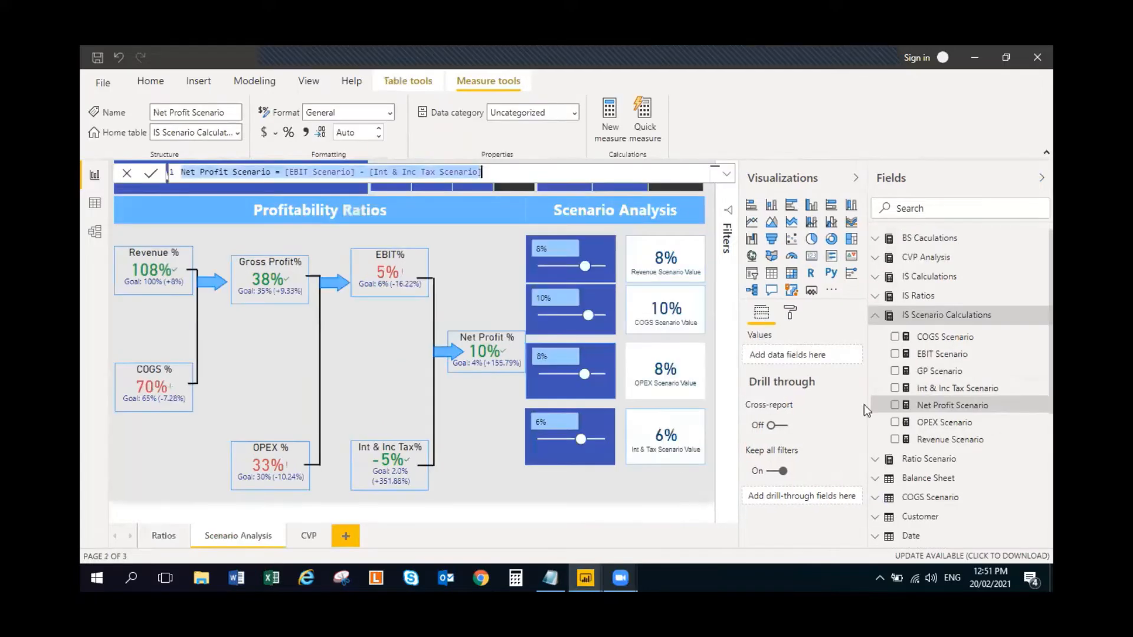
- Copy the Revenue Scenario % formula from the completed report's Ratio Scenario table
click(875, 318)
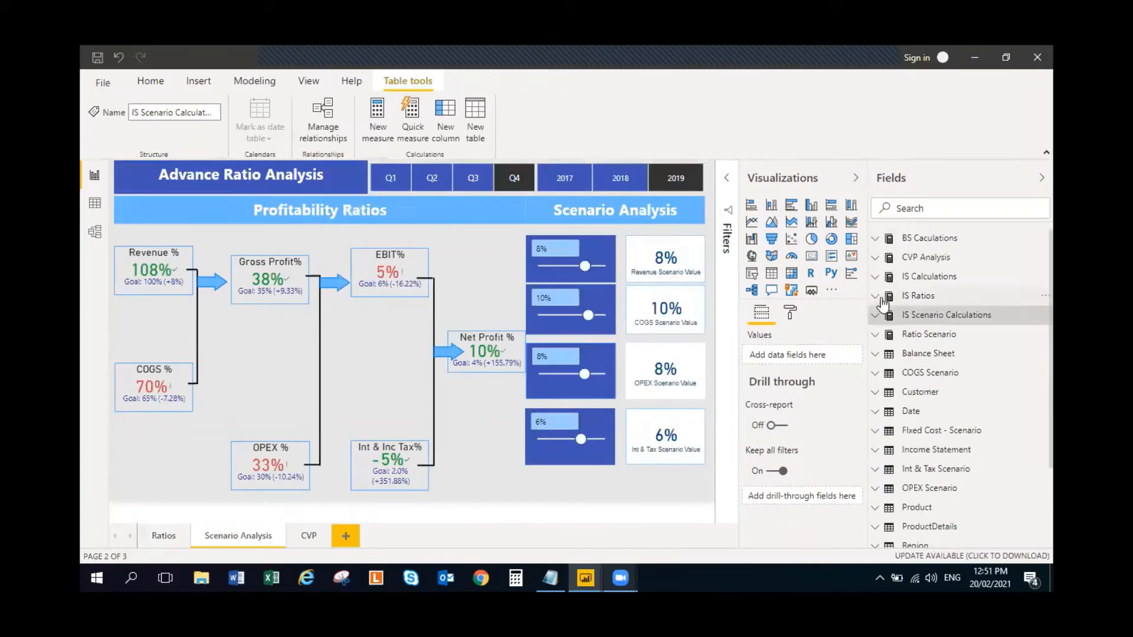
click(875, 334)
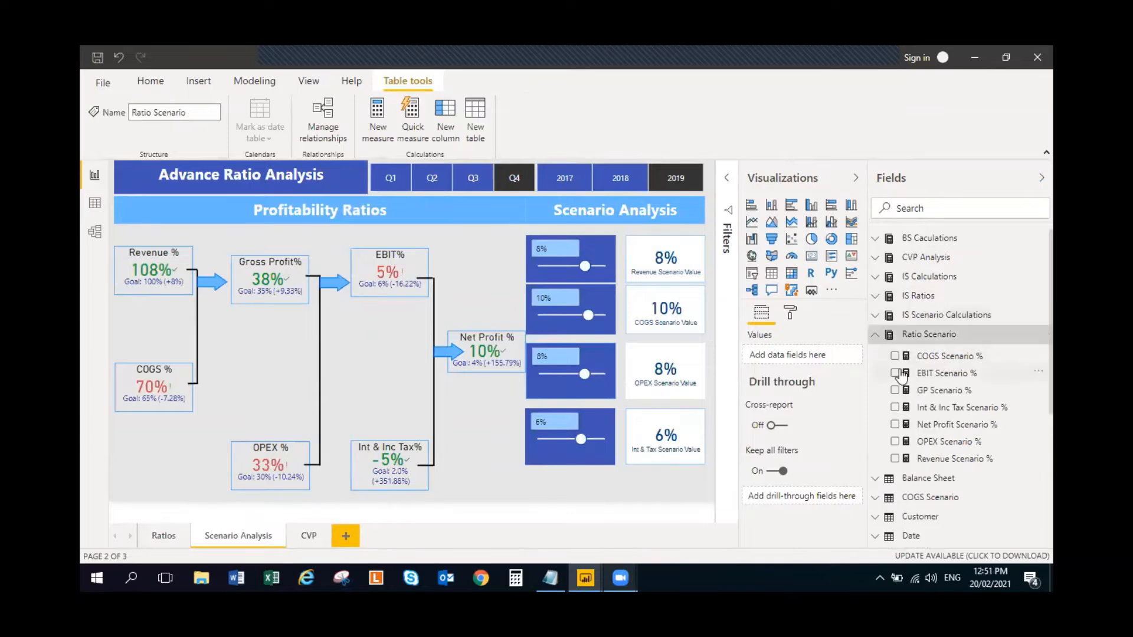
click(949, 459)
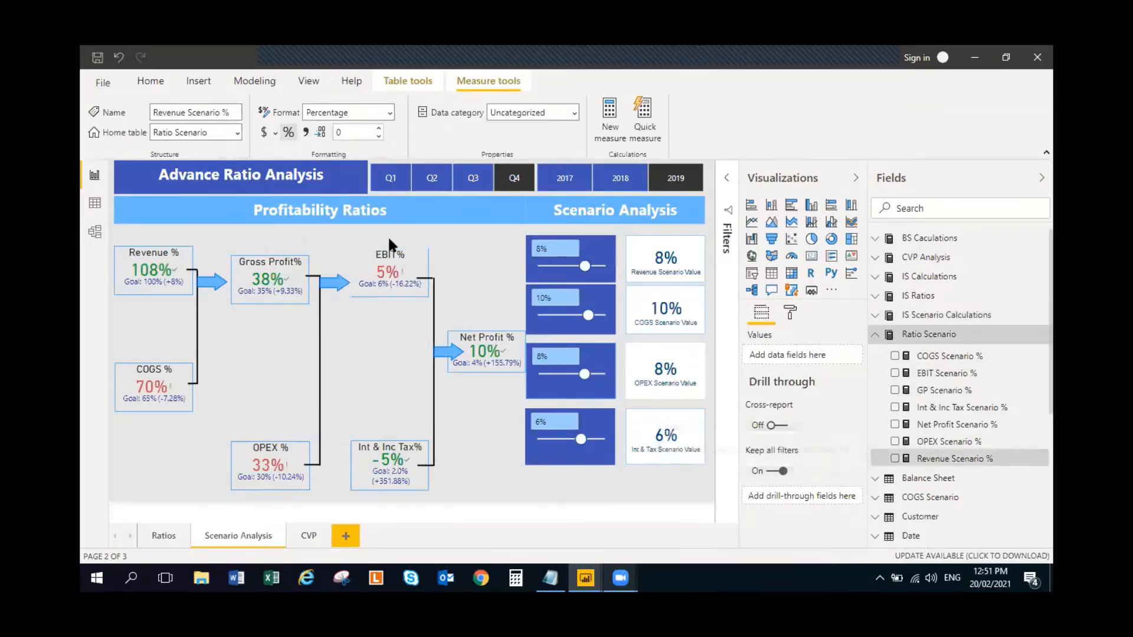
click(480, 174)
key(ctrl+a)
key(ctrl+c)
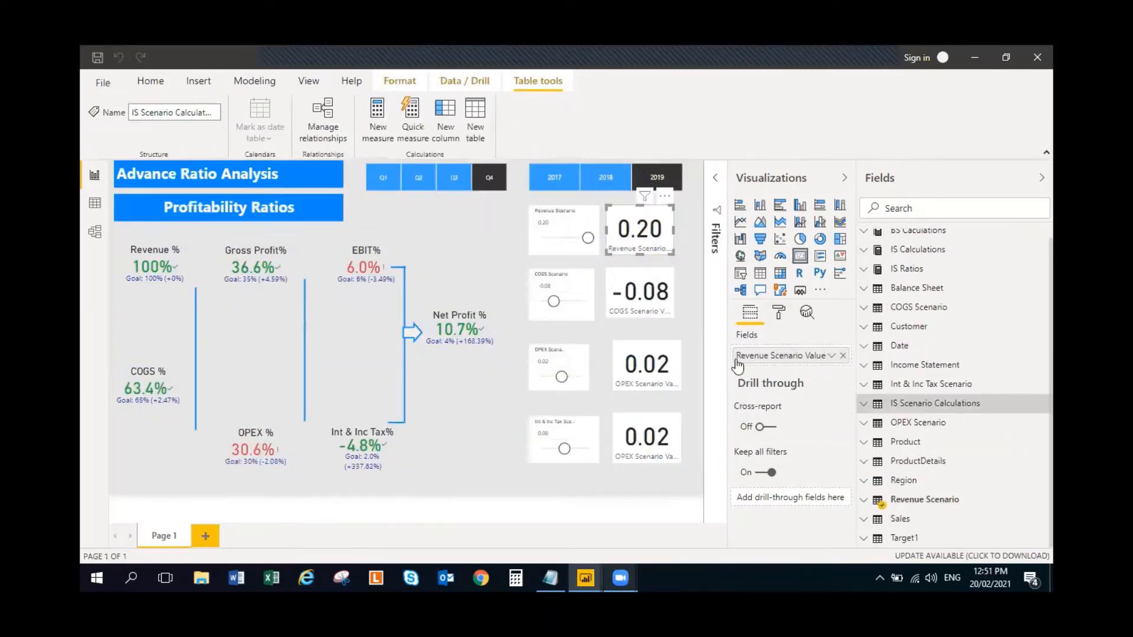
- Create a blank table named Ratio Scenarios in the working report and load it into the model
click(150, 80)
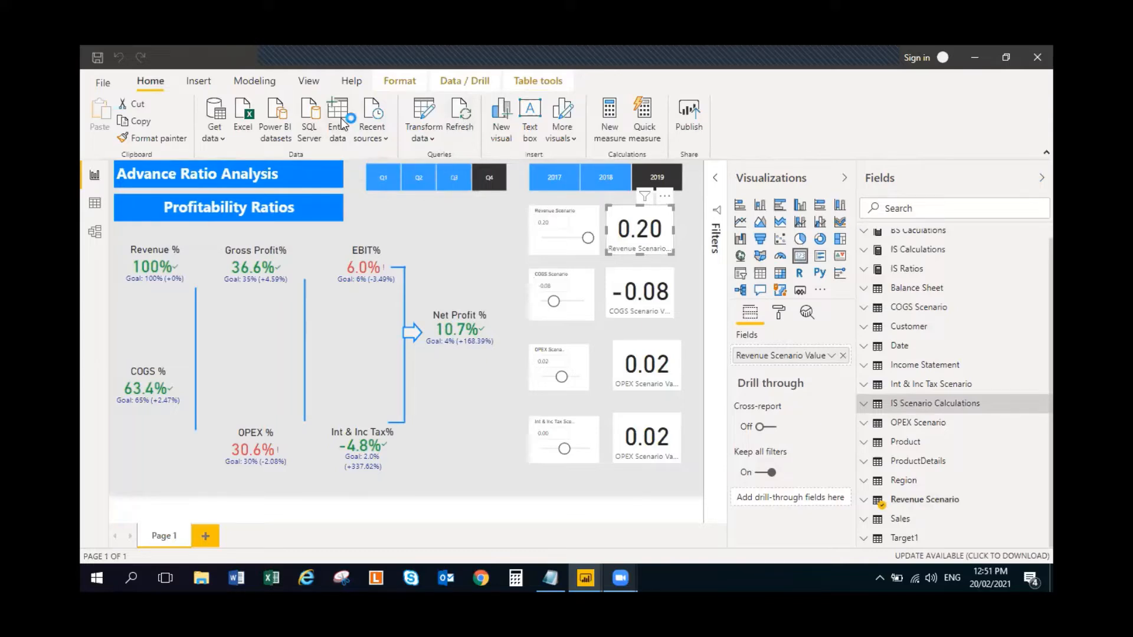
click(339, 121)
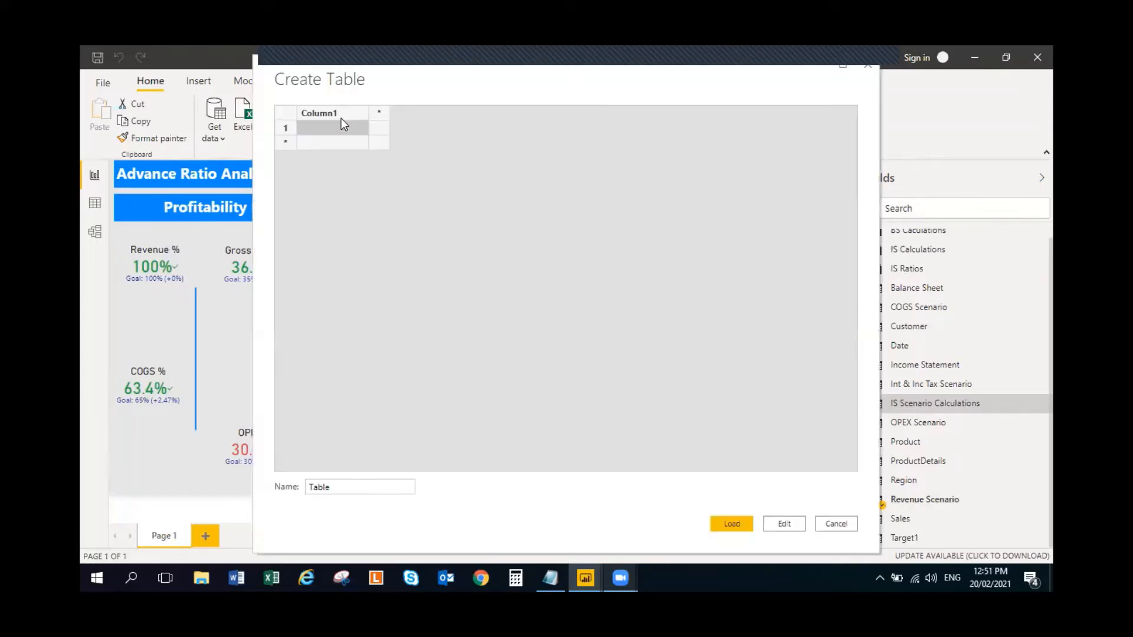
double_click(354, 487)
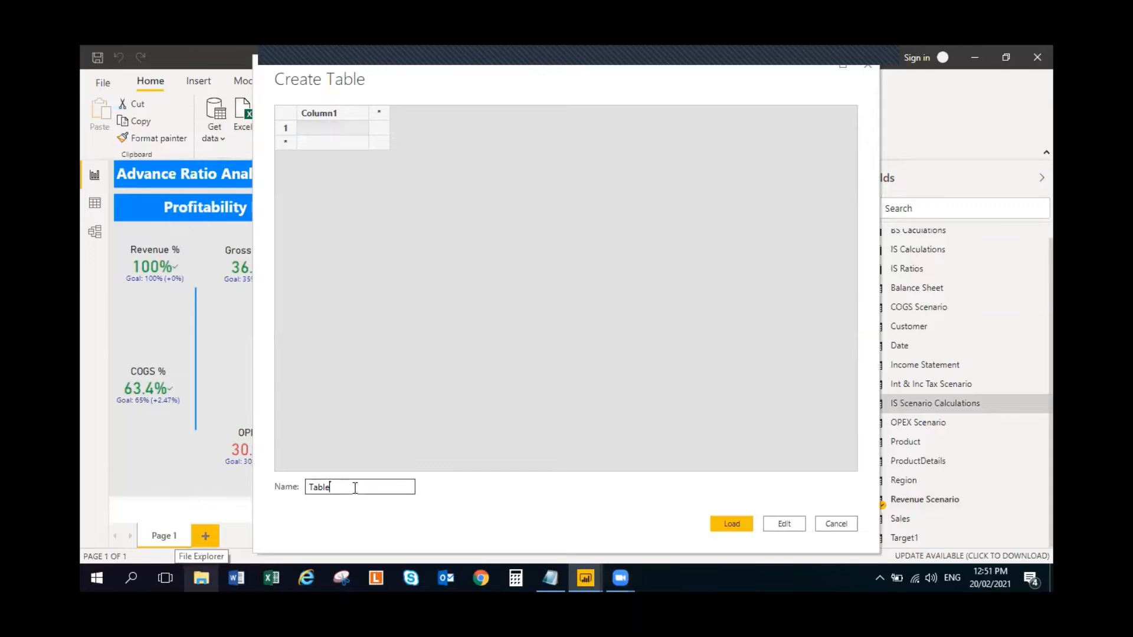
text(Ratio Scenarios)
click(731, 523)
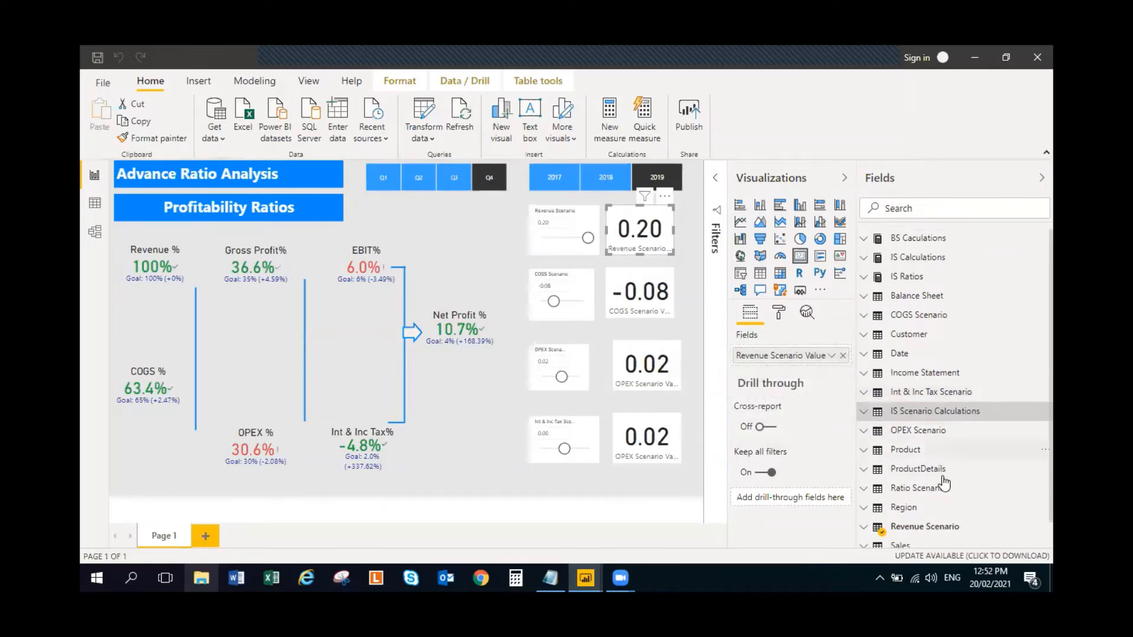
- Add the measure Revenue Scenario % = DIVIDE([Revenue Scenario], [Revenues], 0) to the Ratio Scenarios table and check its formula
scroll(1000, 508, down, 1)
click(863, 461)
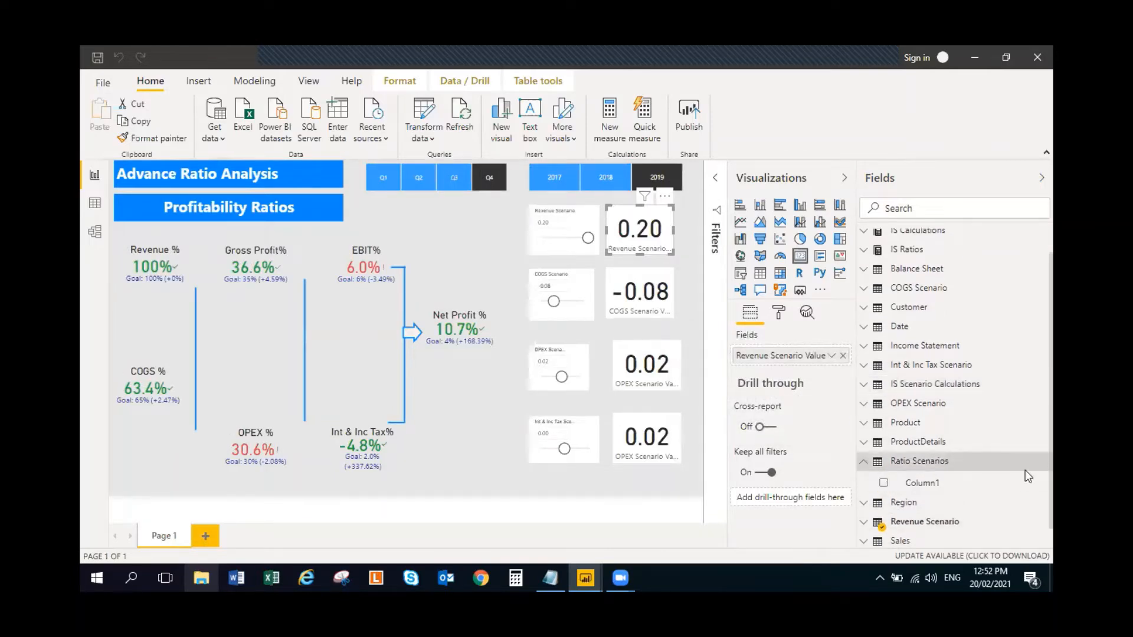
click(1045, 461)
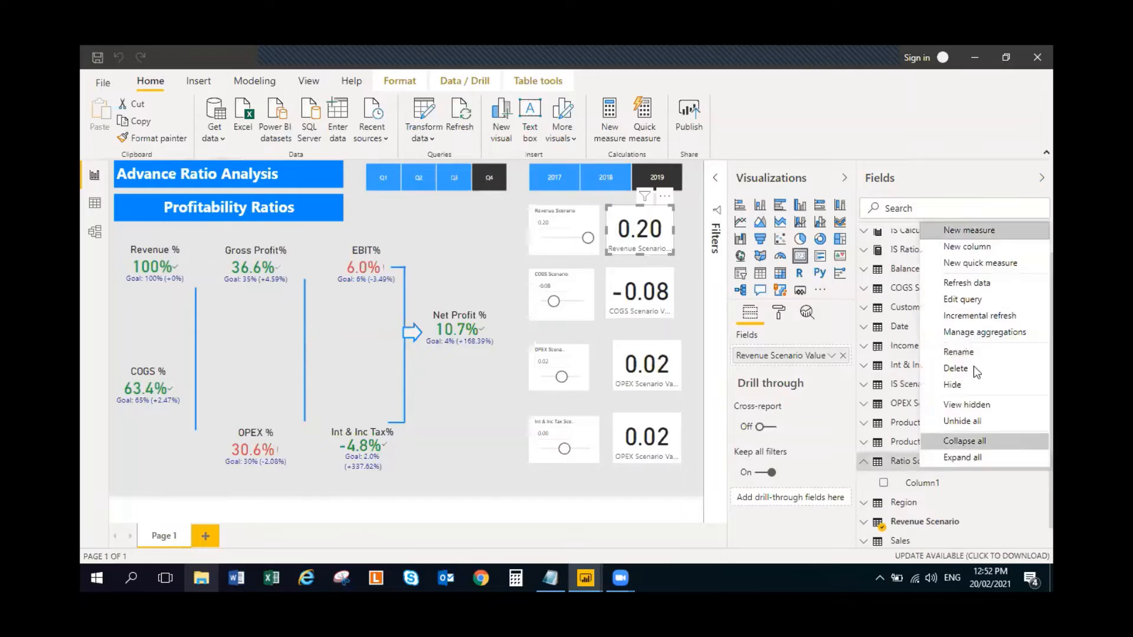
click(957, 227)
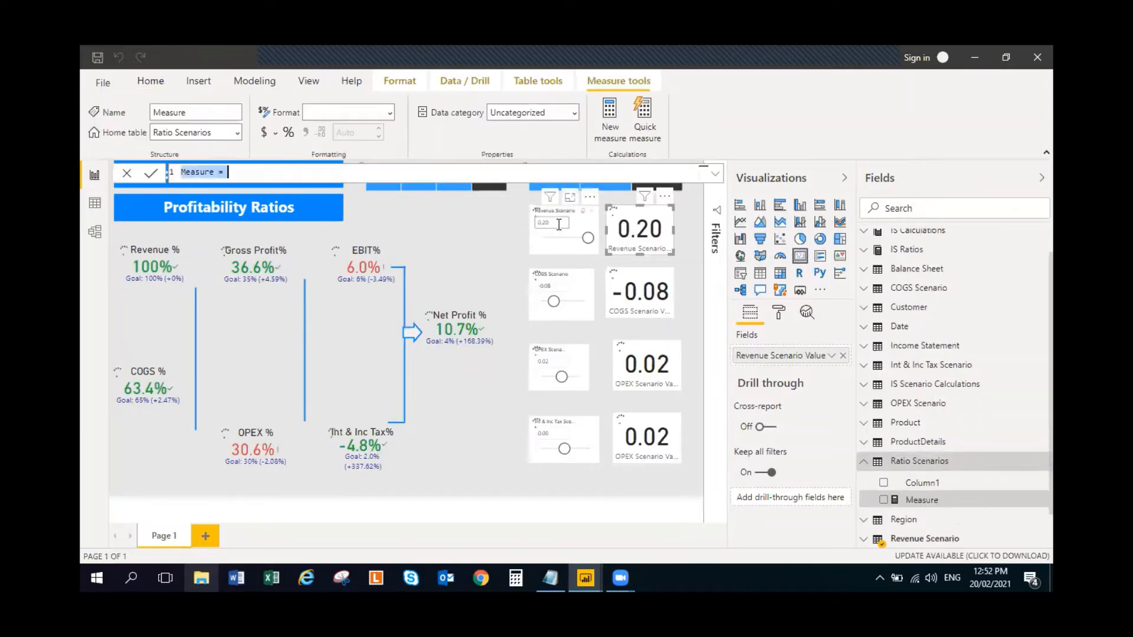
key(ctrl+v)
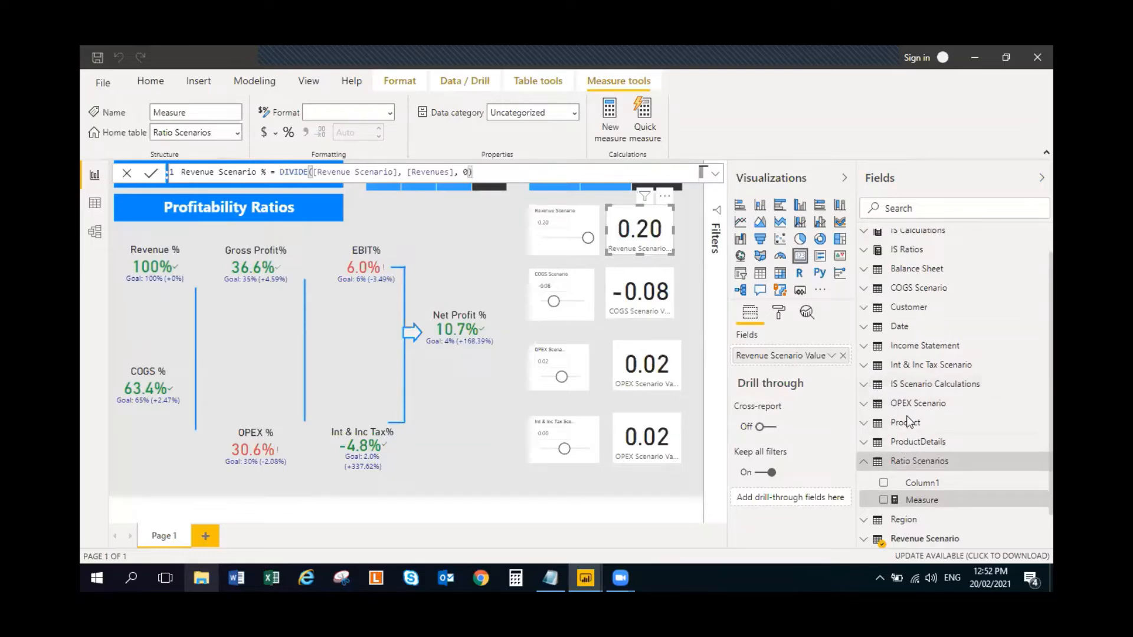
click(863, 387)
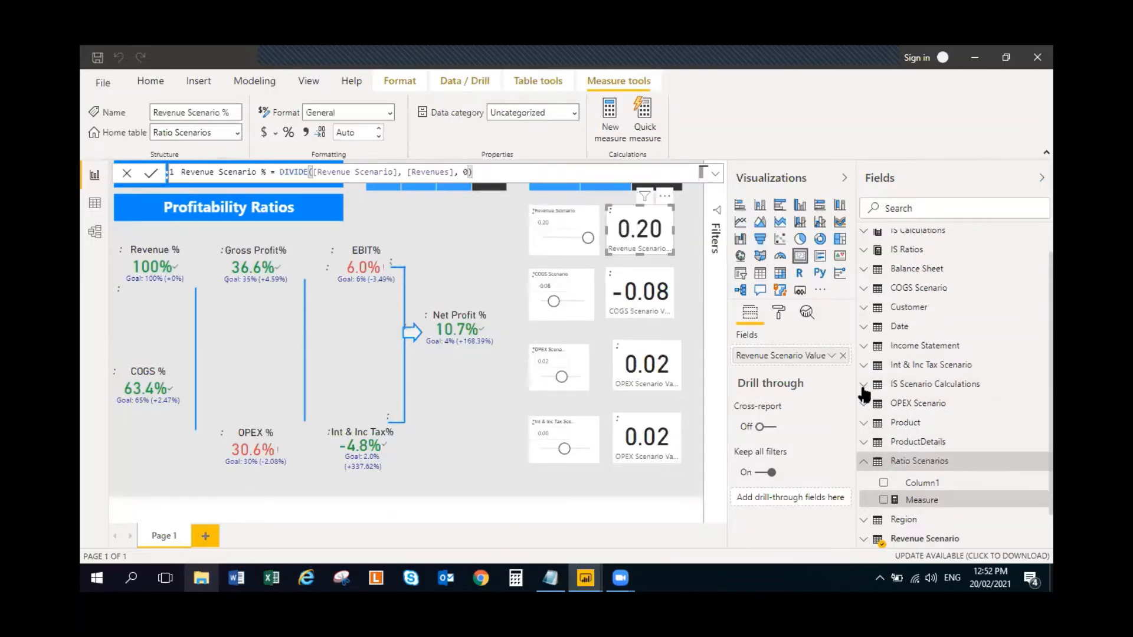
click(863, 385)
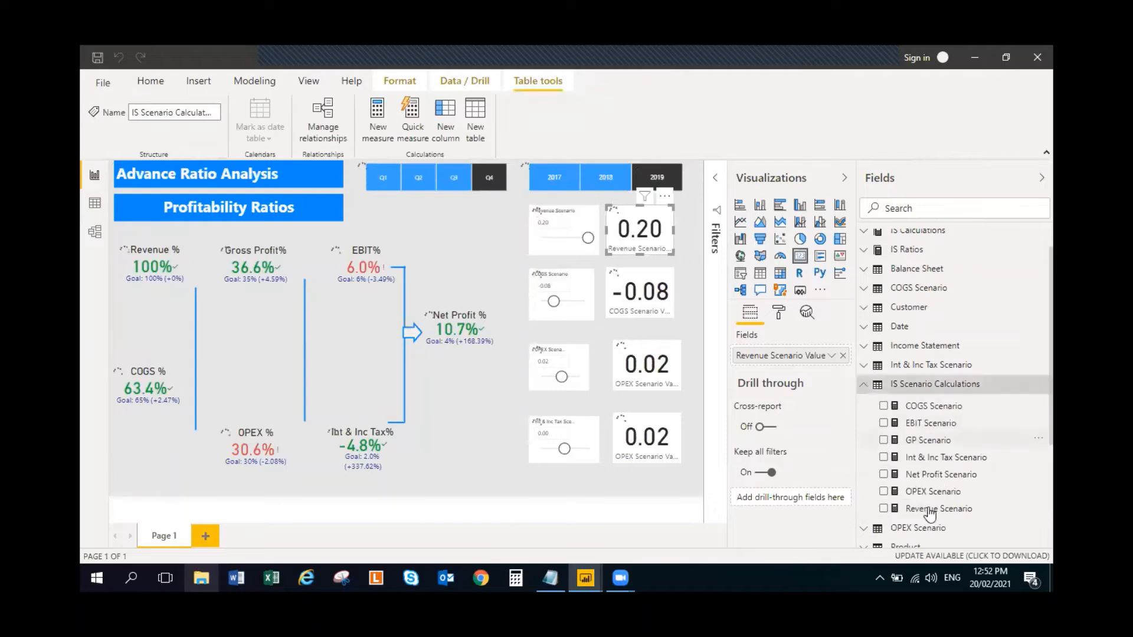
click(467, 266)
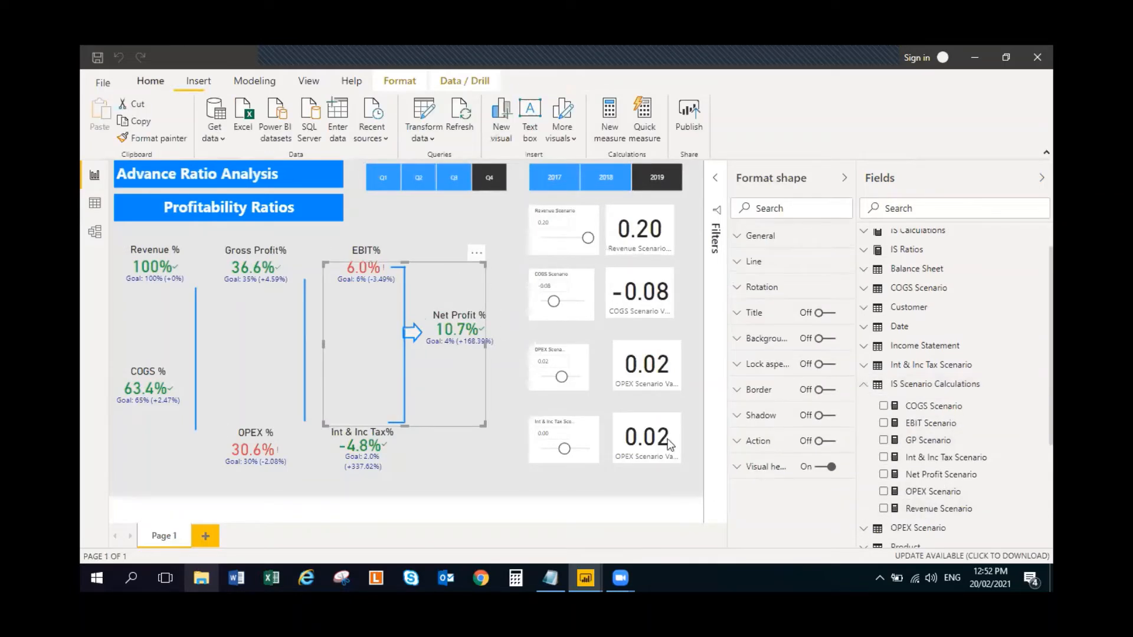
click(863, 384)
click(931, 502)
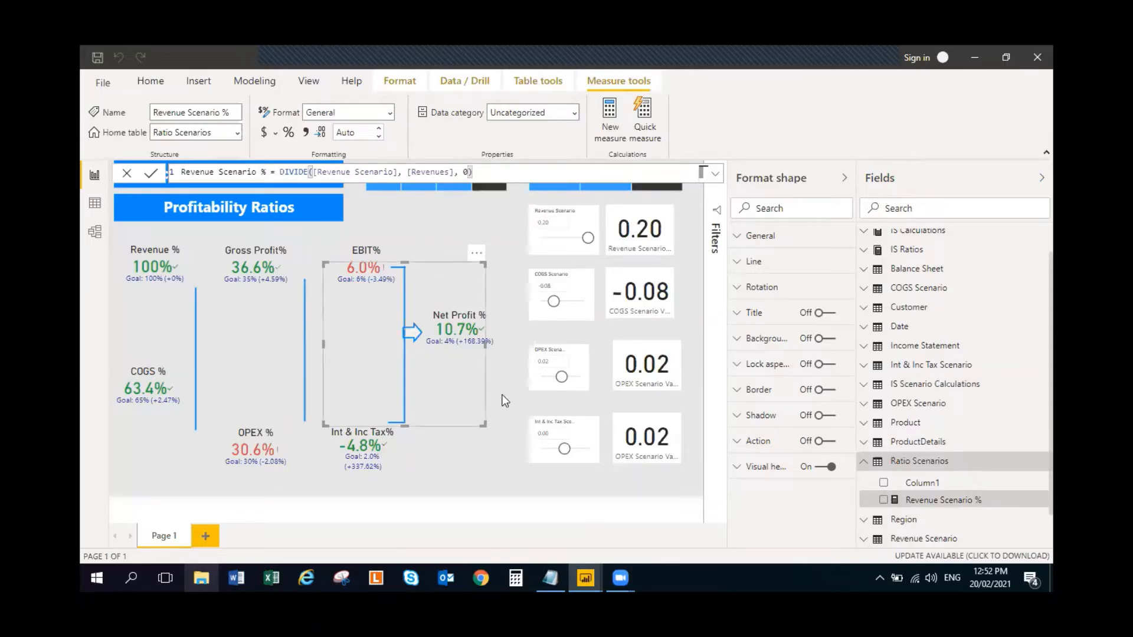
click(488, 451)
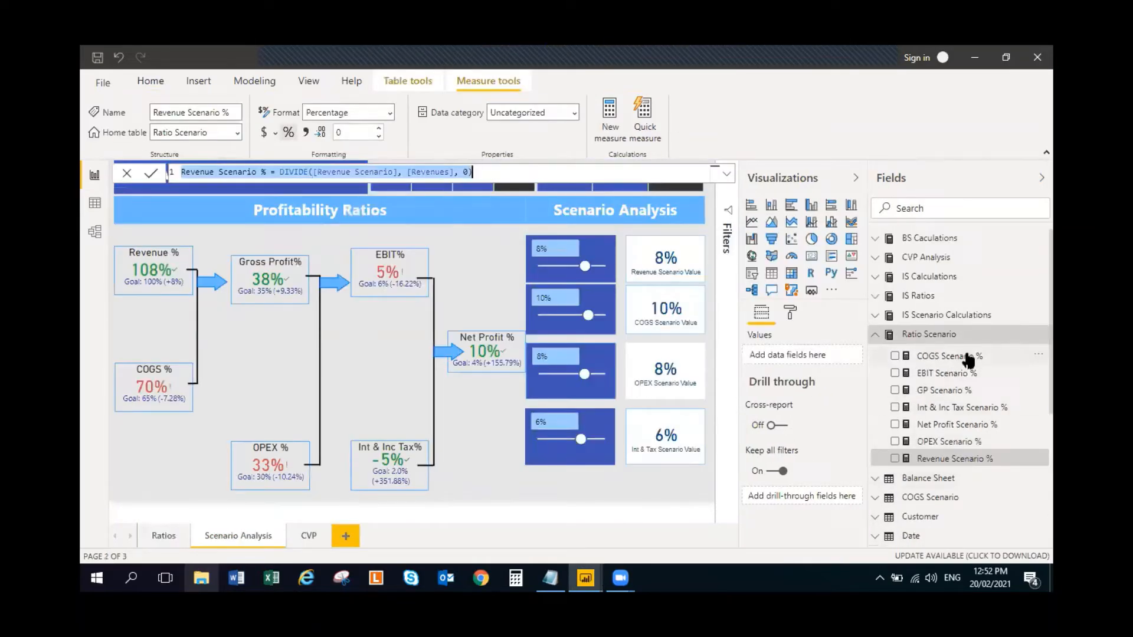
- Copy the completed report's COGS Scenario % formula and add the measure COGS Scenario % = DIVIDE([COGS Scenario], [Revenues], 0) to the working report's Ratio Scenarios table
click(966, 357)
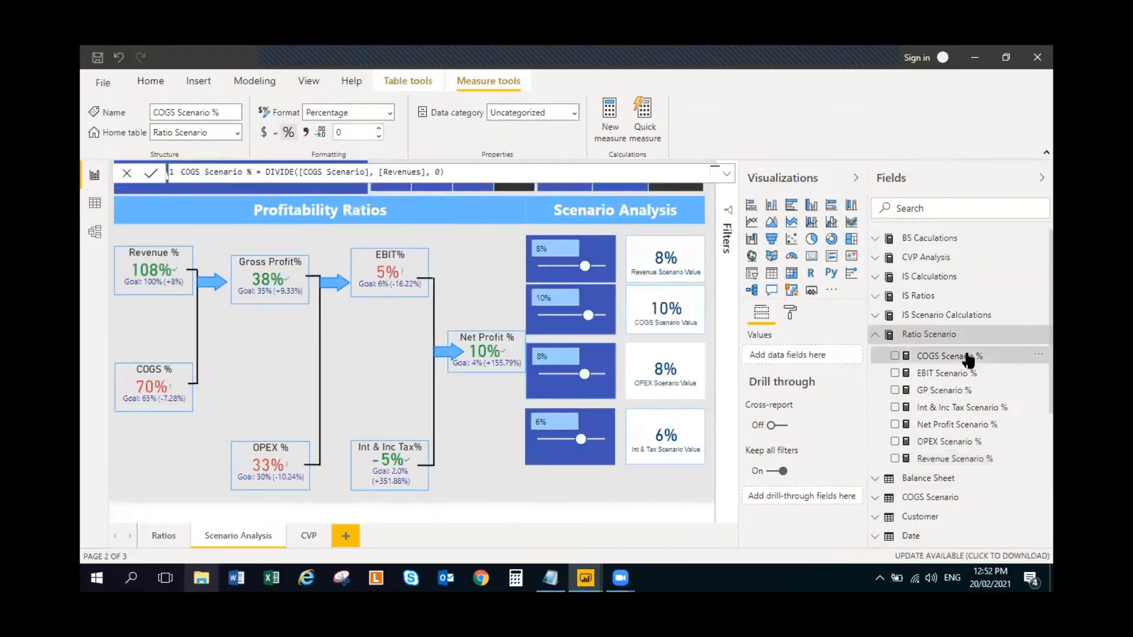
click(456, 173)
key(ctrl+a)
key(ctrl+c)
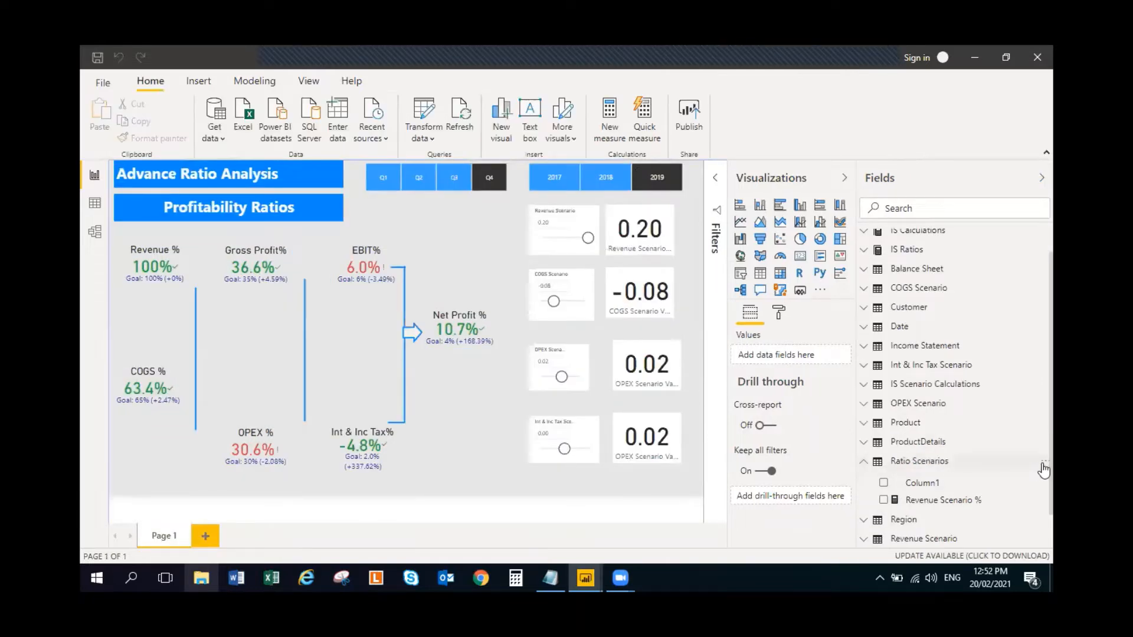
right_click(1043, 471)
click(992, 234)
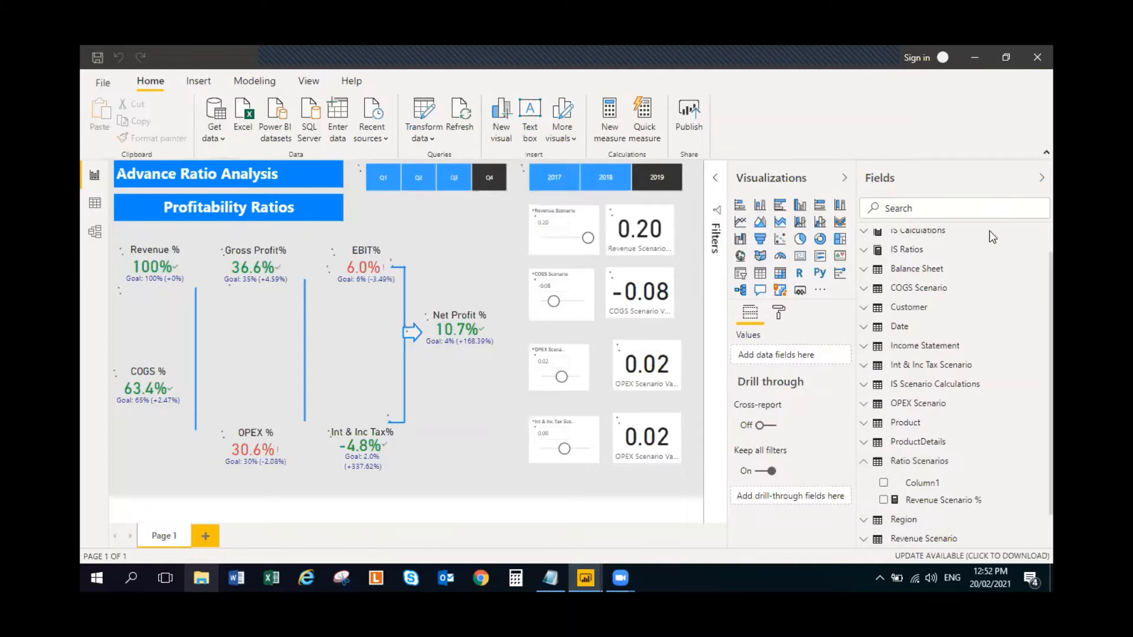
key(ctrl+v)
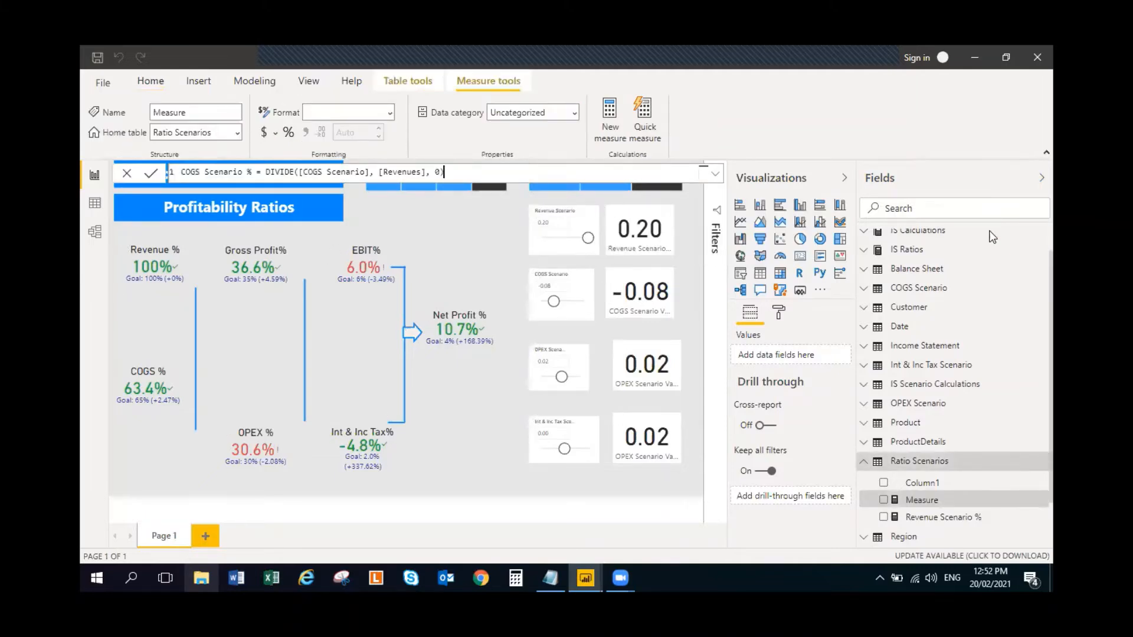
click(511, 442)
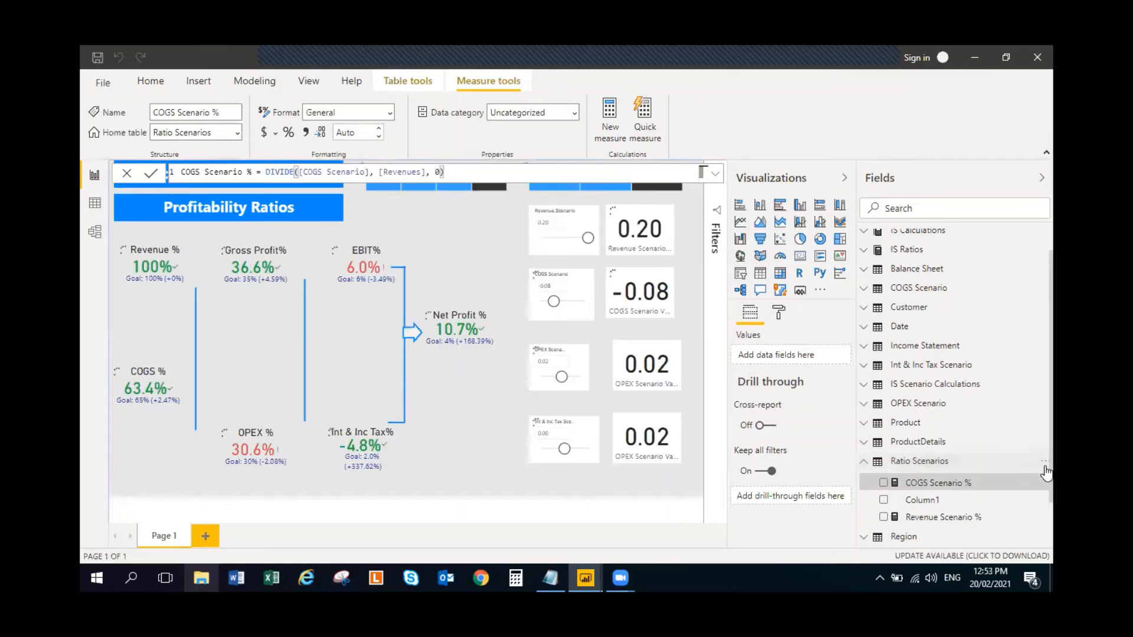
- Copy the completed report's OPEX Scenario % formula and add OPEX Scenario % = DIVIDE([OPEX Scenario], [Revenues], 0) as a measure in Ratio Scenarios
right_click(1045, 465)
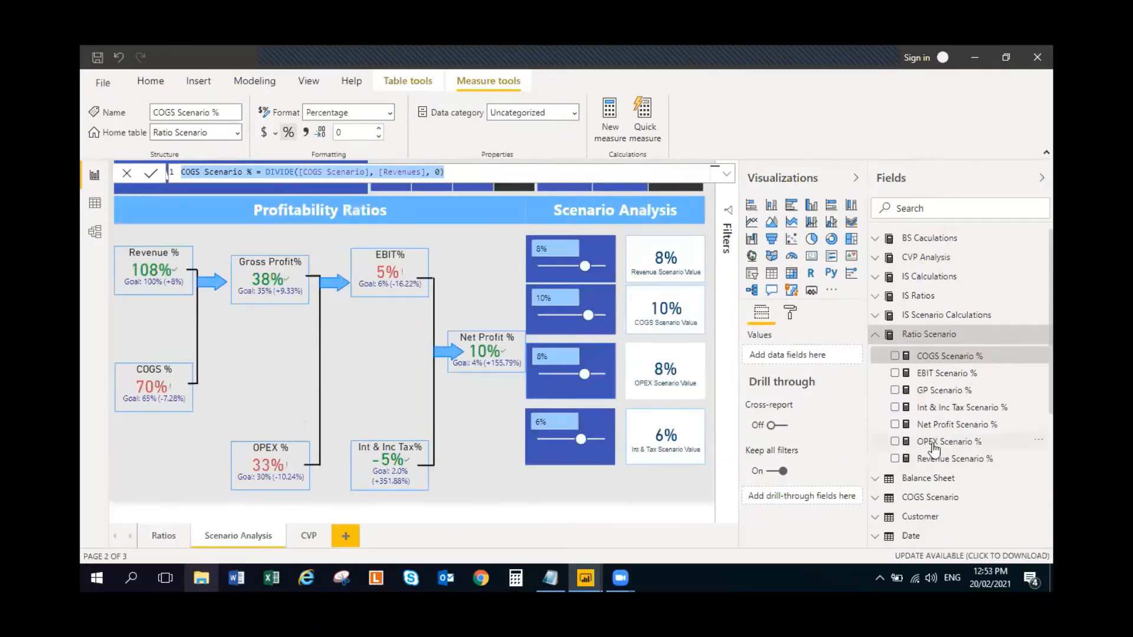
click(932, 444)
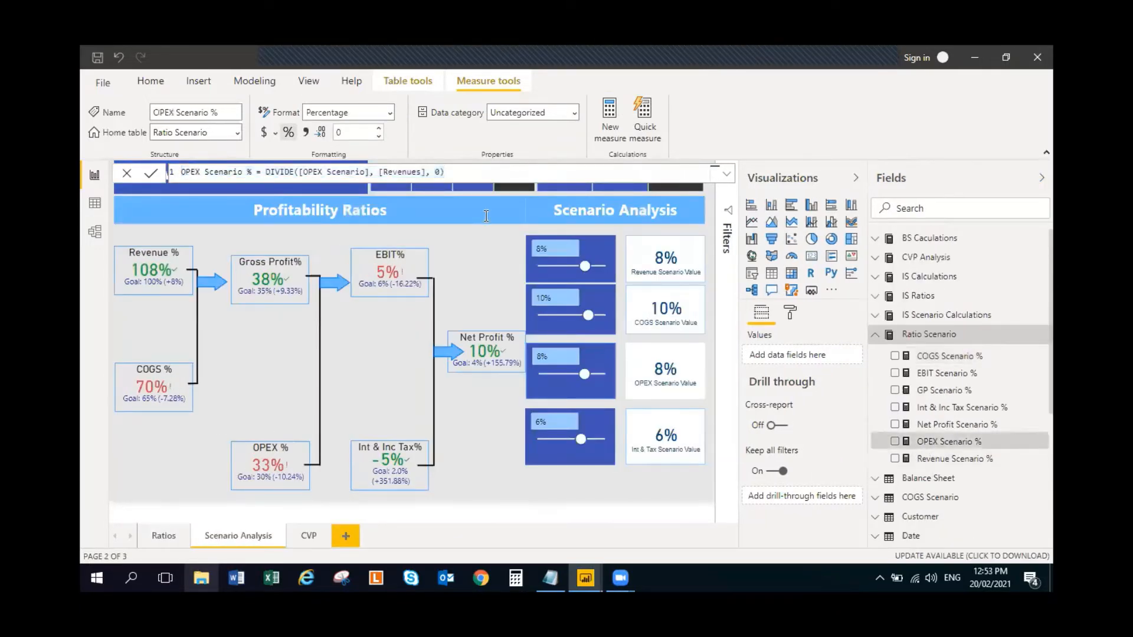
key(ctrl+a)
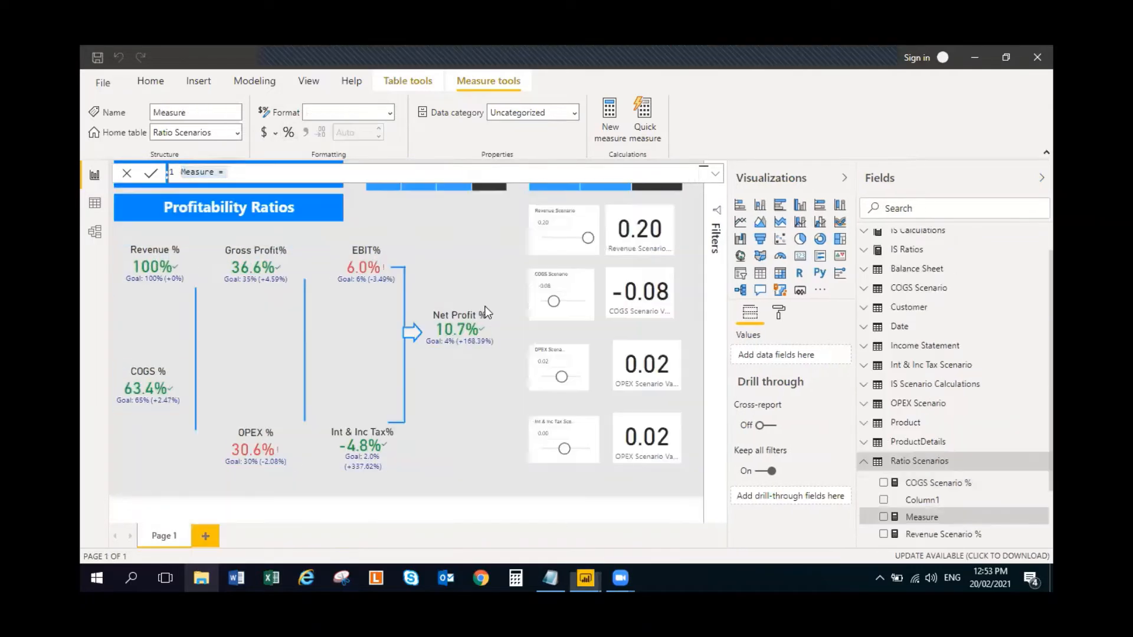
text(OPEX Scenario % = DIVIDE([OPEX Scenario], [Revenues], 0))
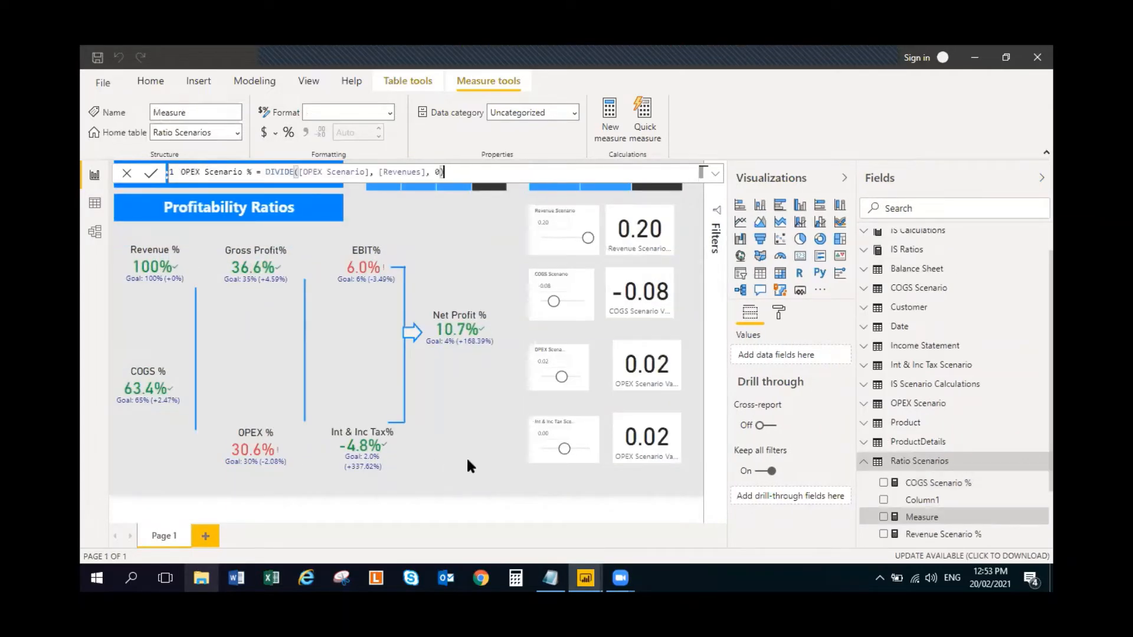
key(Return)
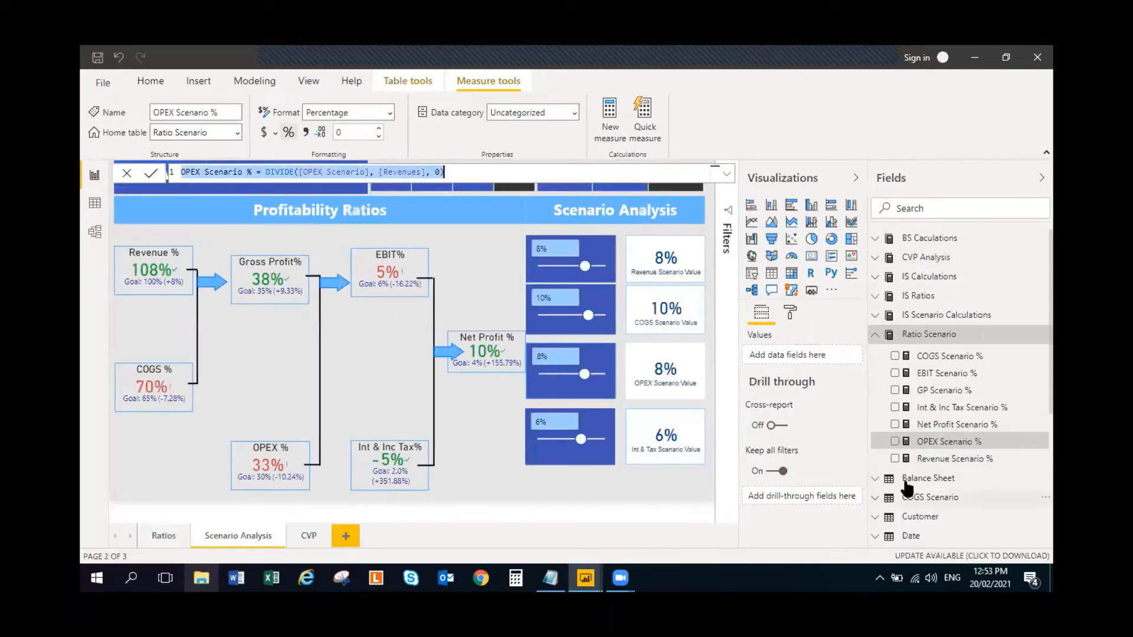
- Copy the Int & Inc Tax Scenario % formula and add it to Ratio Scenarios as DIVIDE([Int & Inc Tax Scenario], [Revenues], 0)
click(973, 407)
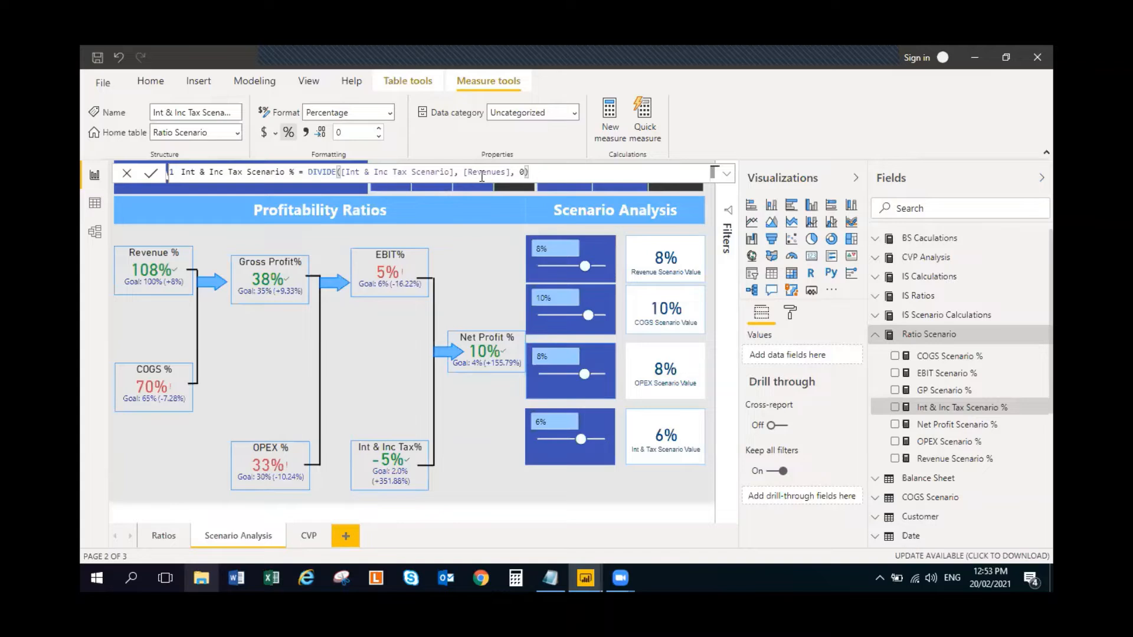
key(ctrl+a)
key(ctrl+c)
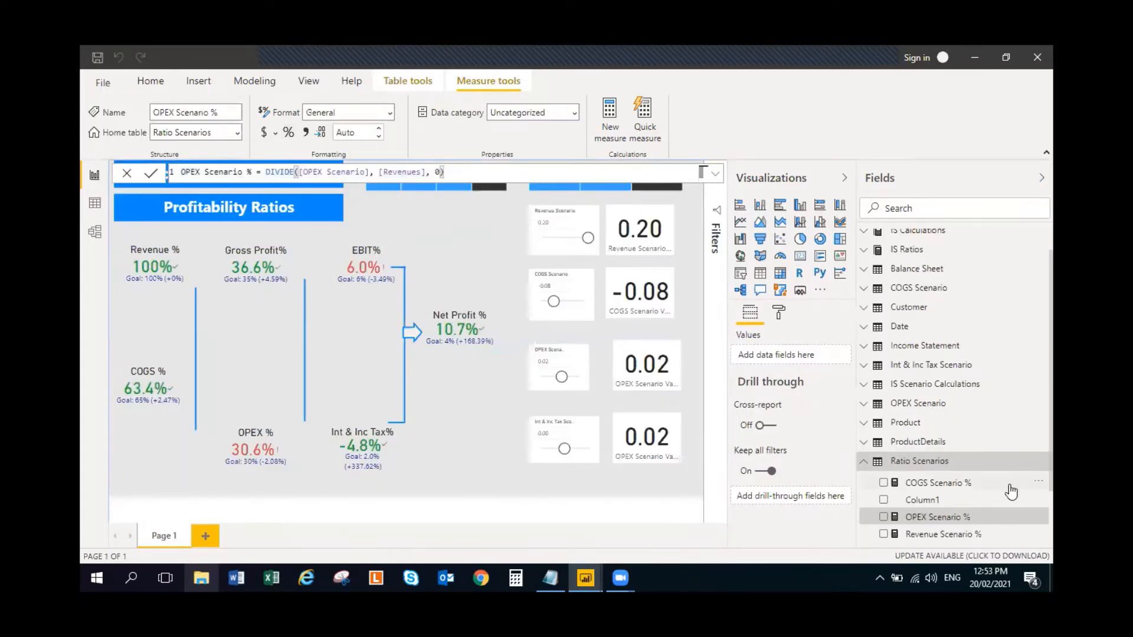
click(1042, 461)
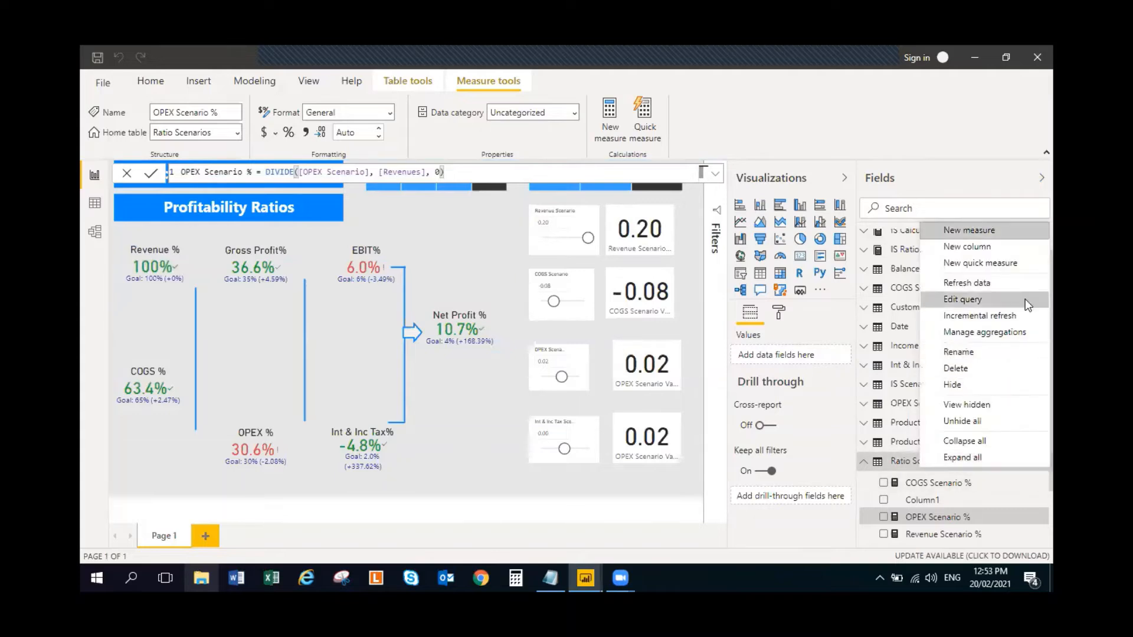
click(1004, 230)
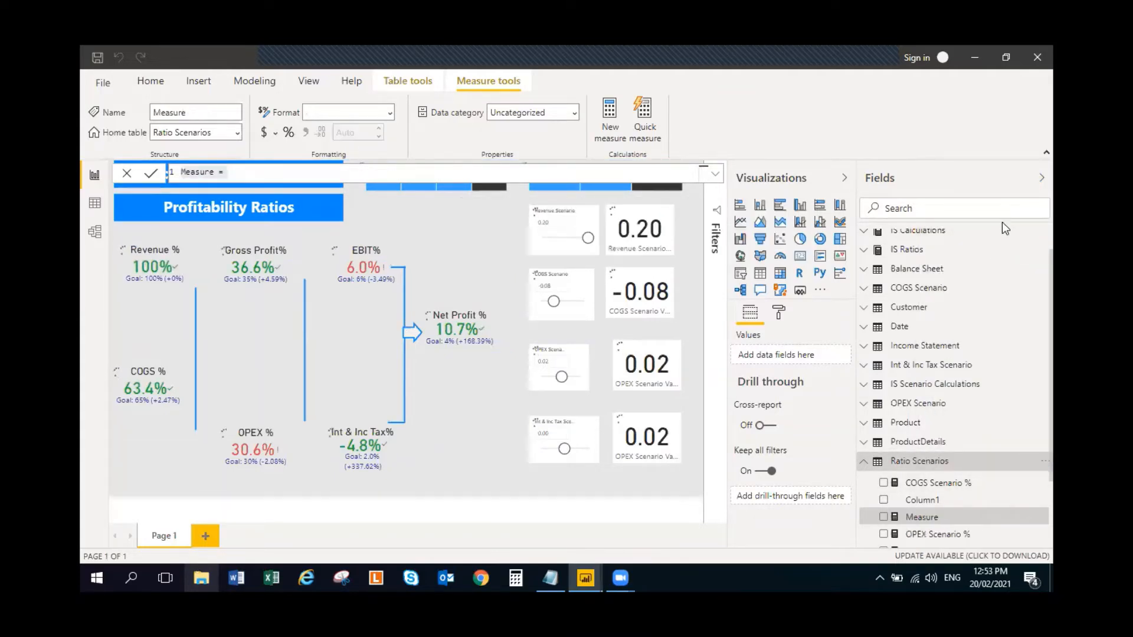
key(ctrl+a)
key(ctrl+v)
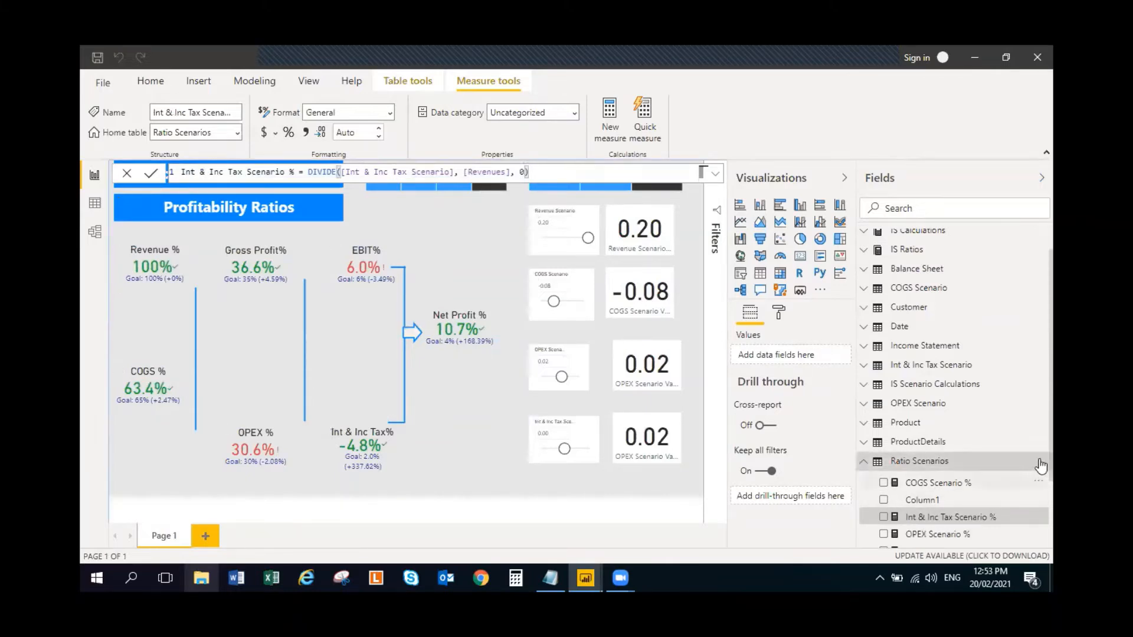
- Write a new measure in Ratio Scenarios: GP Scenario % = Divide([GP Scenario], [Revenue Scenario], 0)
right_click(921, 466)
click(983, 231)
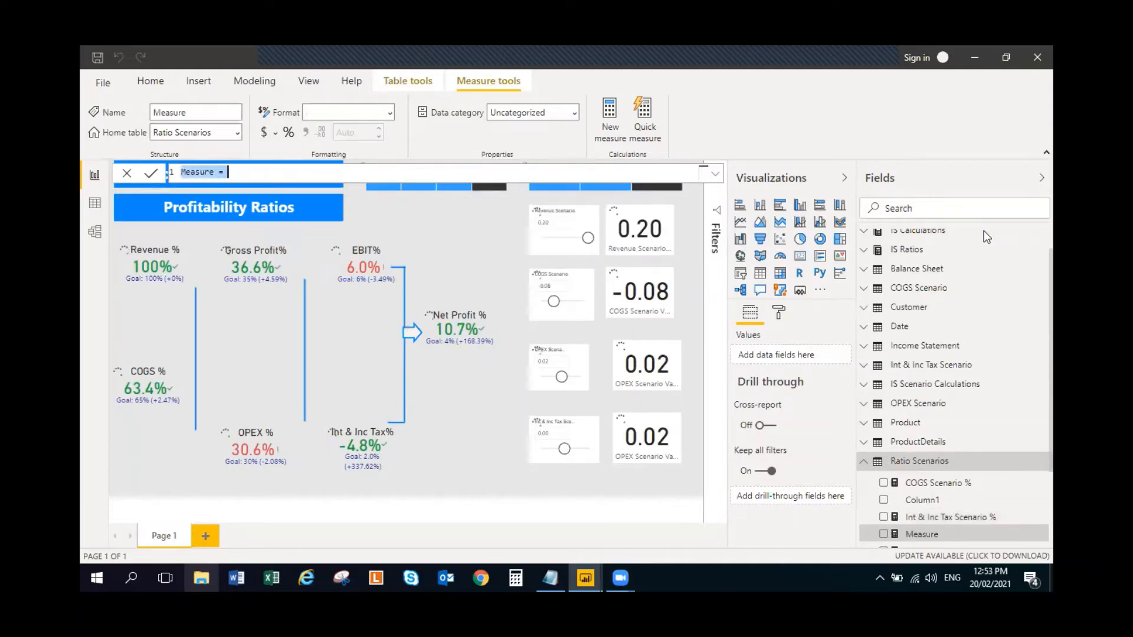
text(GP S)
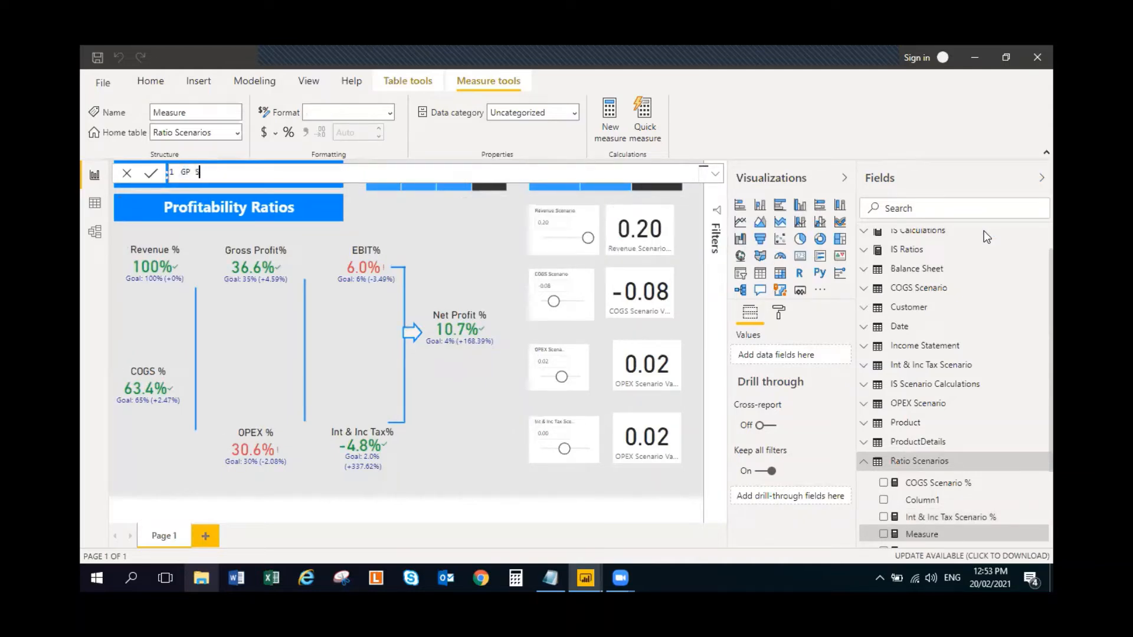
text(cenario%)
key(BackSpace)
text(% = Divi)
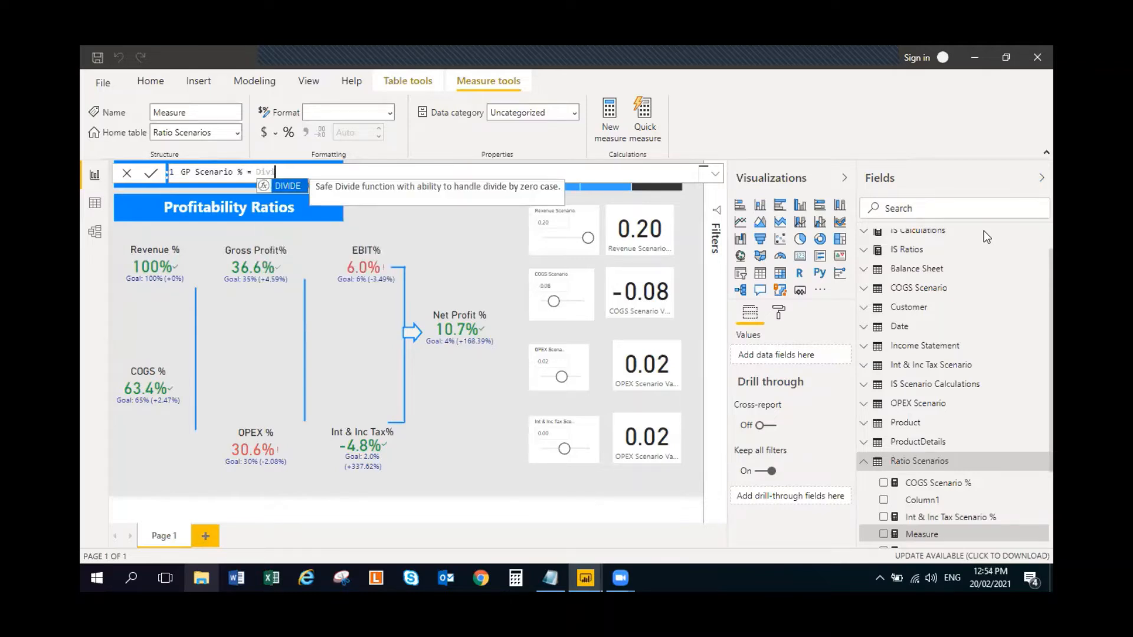
text(de()
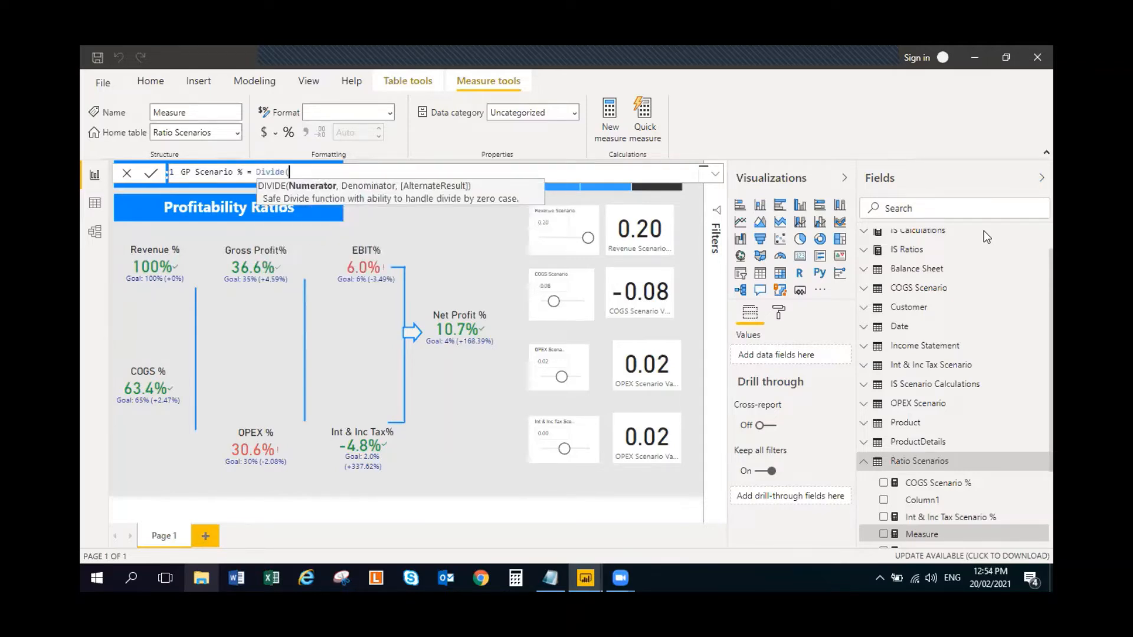
text(GP Sc)
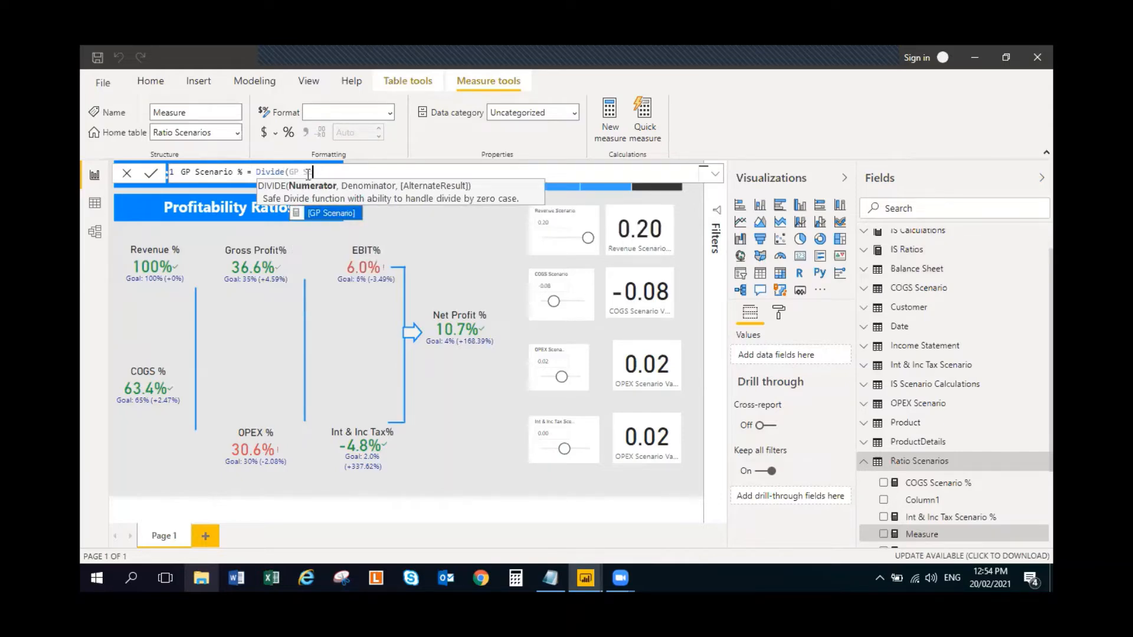
click(328, 212)
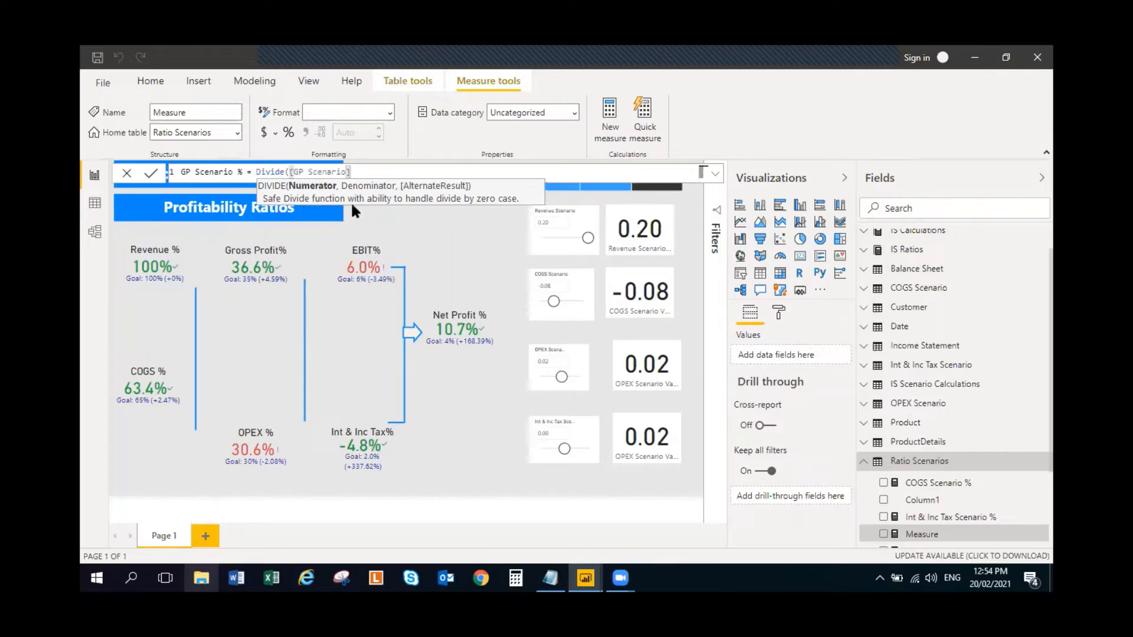
text(, )
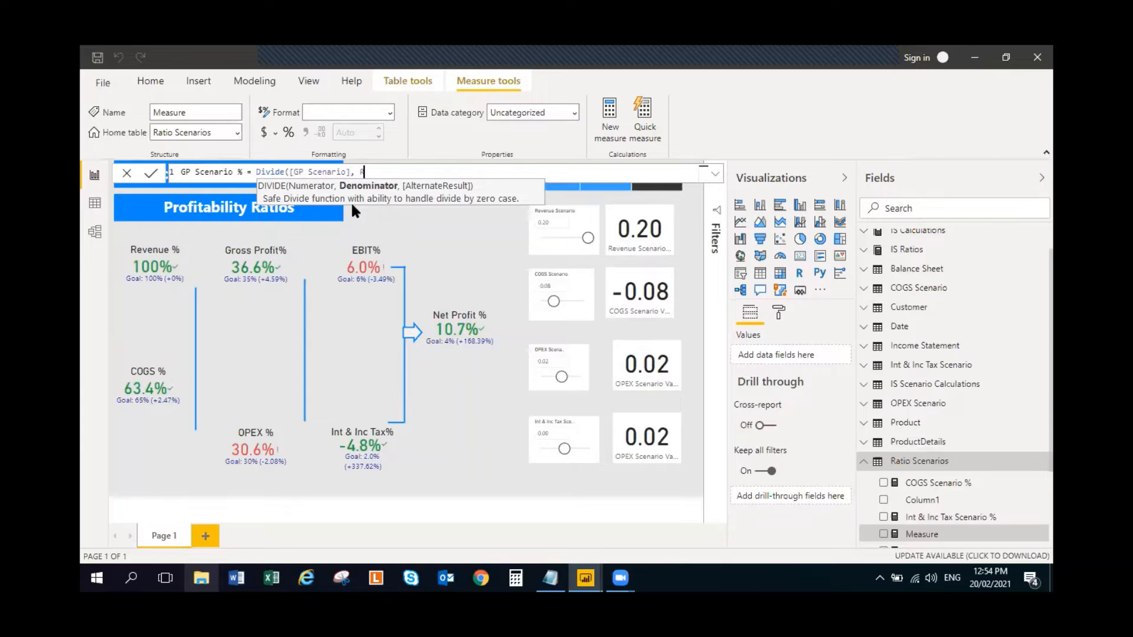
text(Reve)
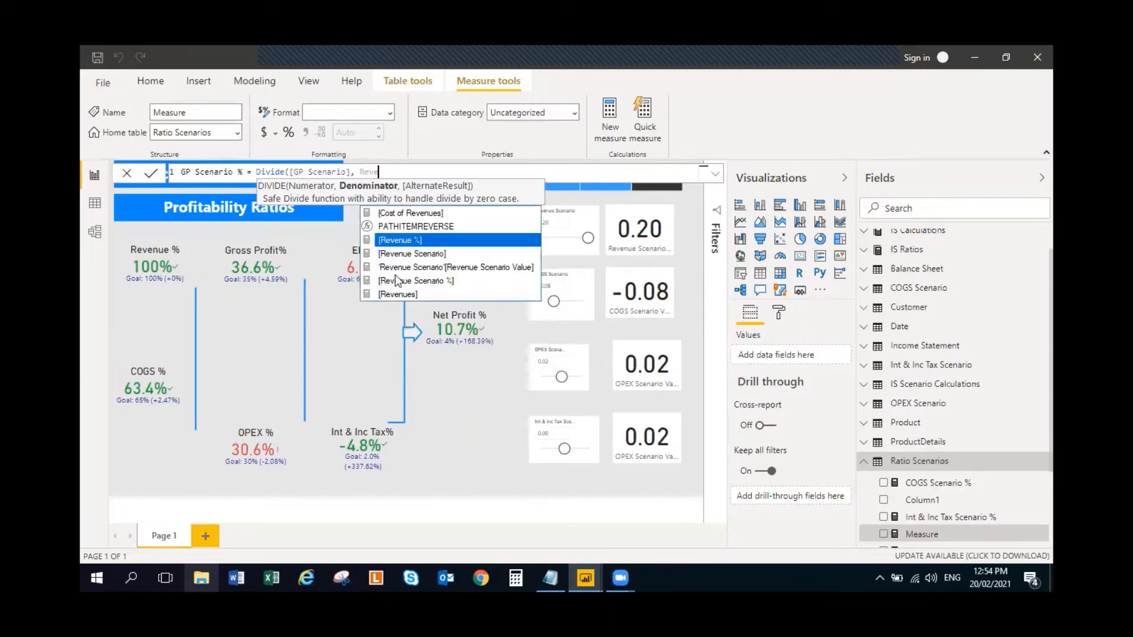
click(433, 260)
text(, 0))
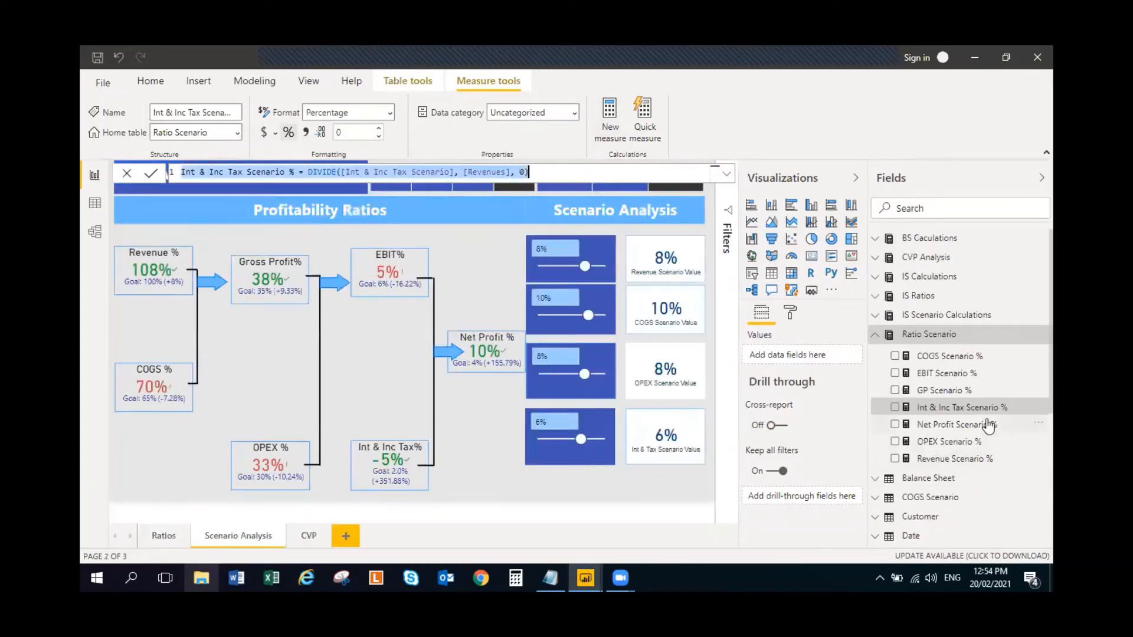
- Check the completed report's GP Scenario % formula, then copy EBIT Scenario % = DIVIDE([EBIT Scenario], [Revenues], 0) into a new Ratio Scenarios measure
click(969, 391)
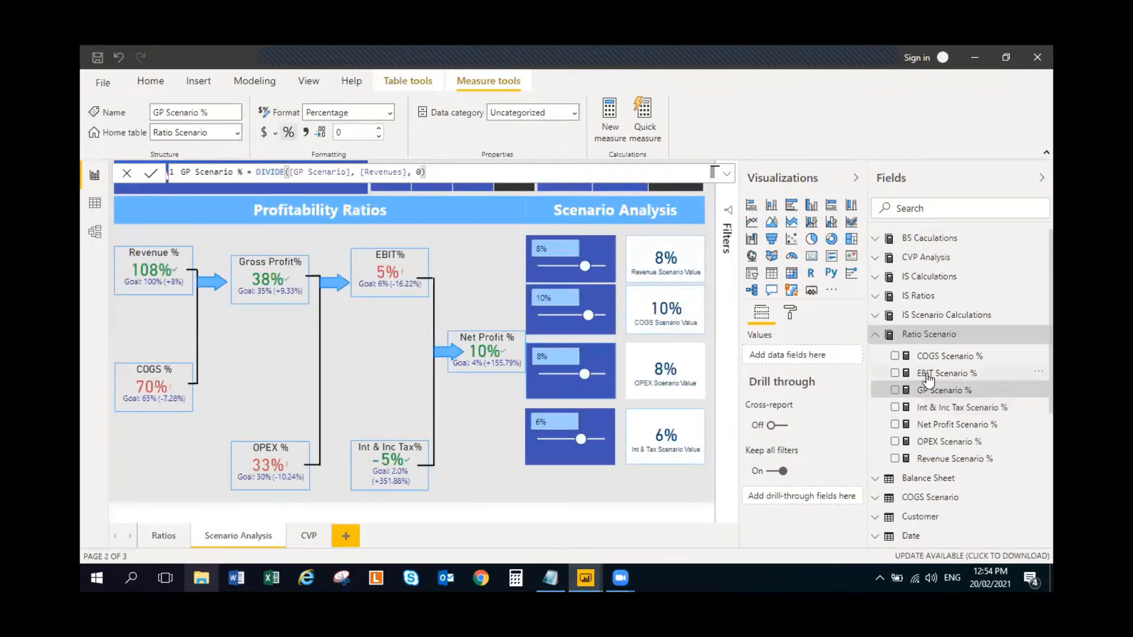
click(927, 376)
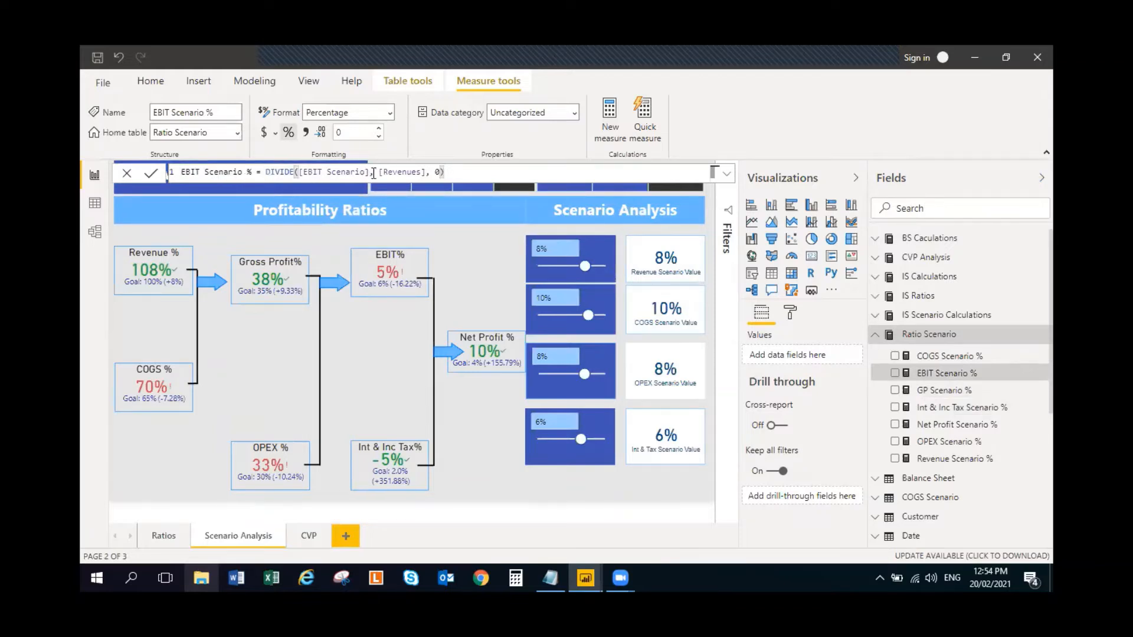
key(ctrl+a)
key(ctrl+c)
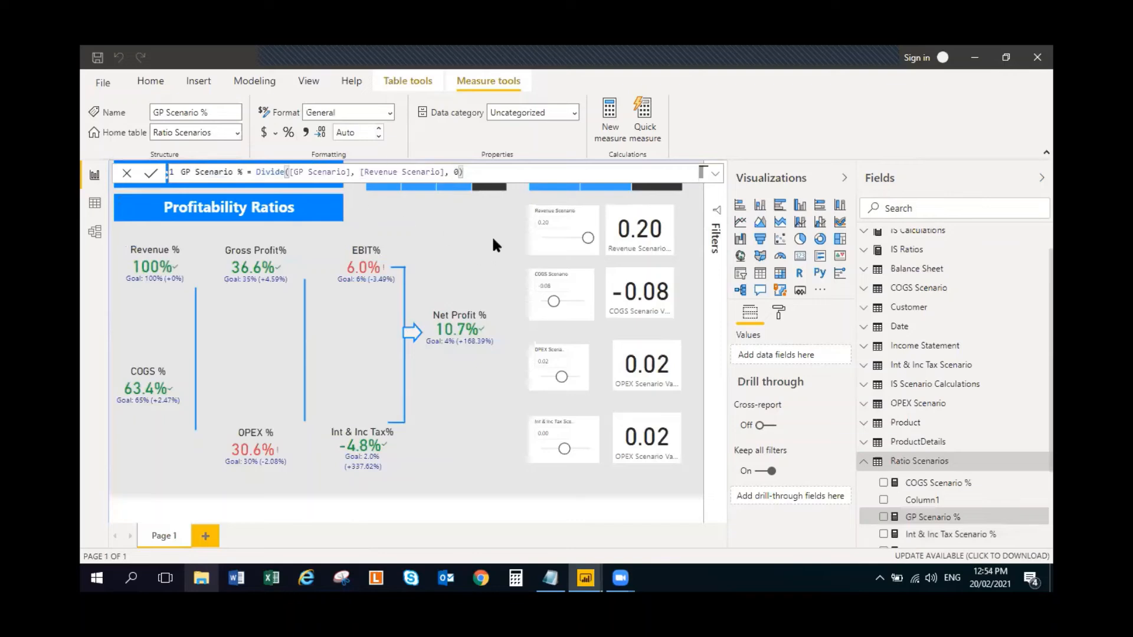
click(491, 235)
click(1042, 462)
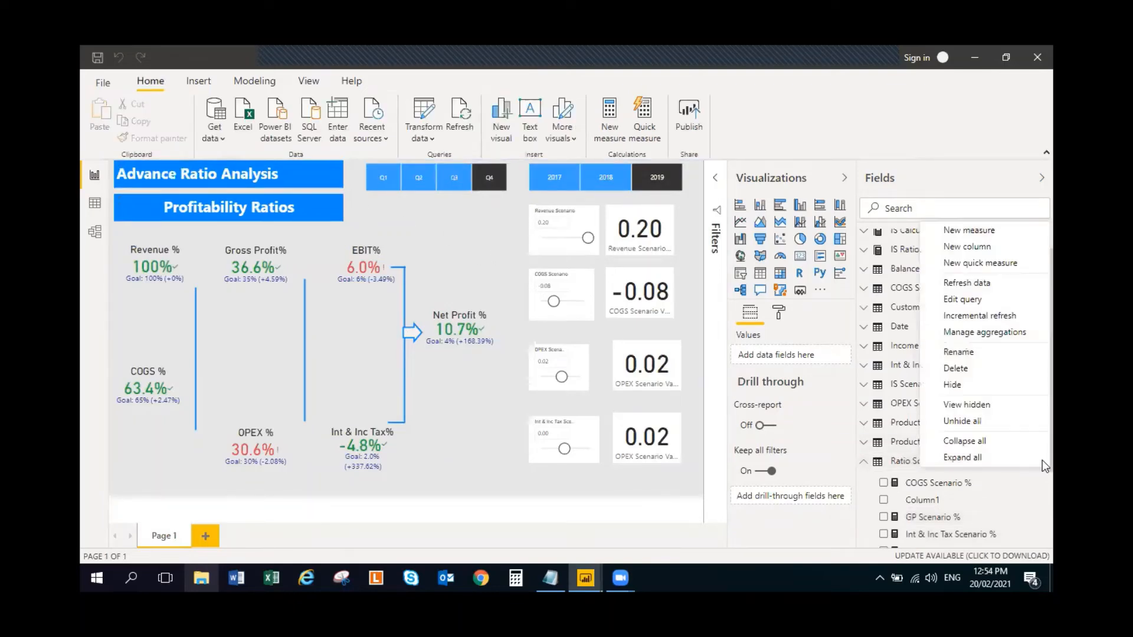
click(982, 236)
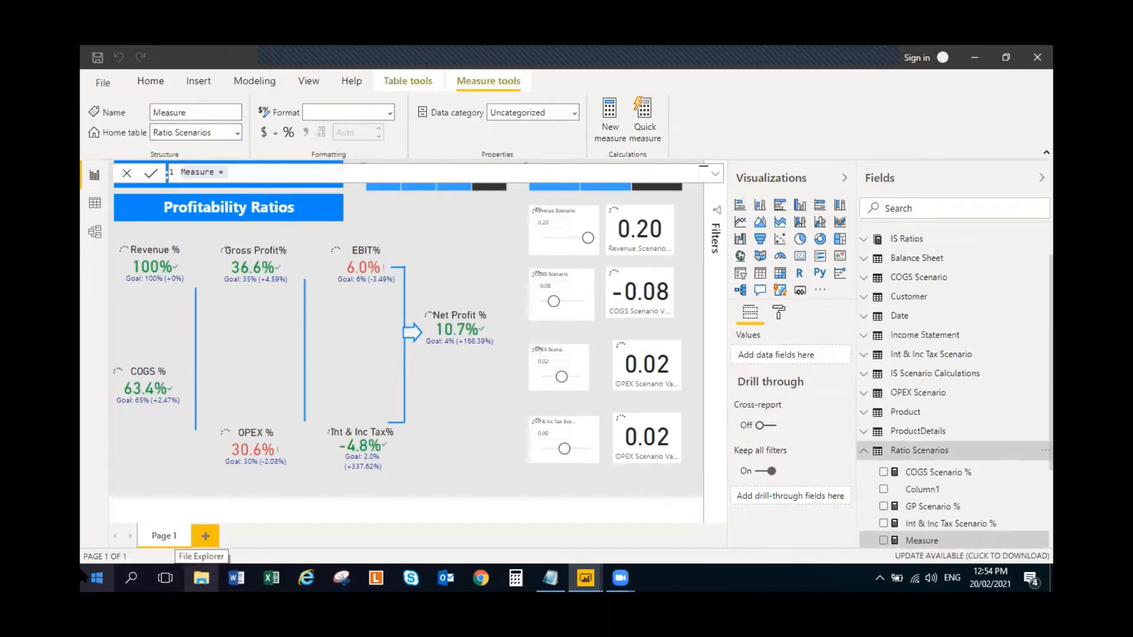
key(ctrl+a)
key(ctrl+v)
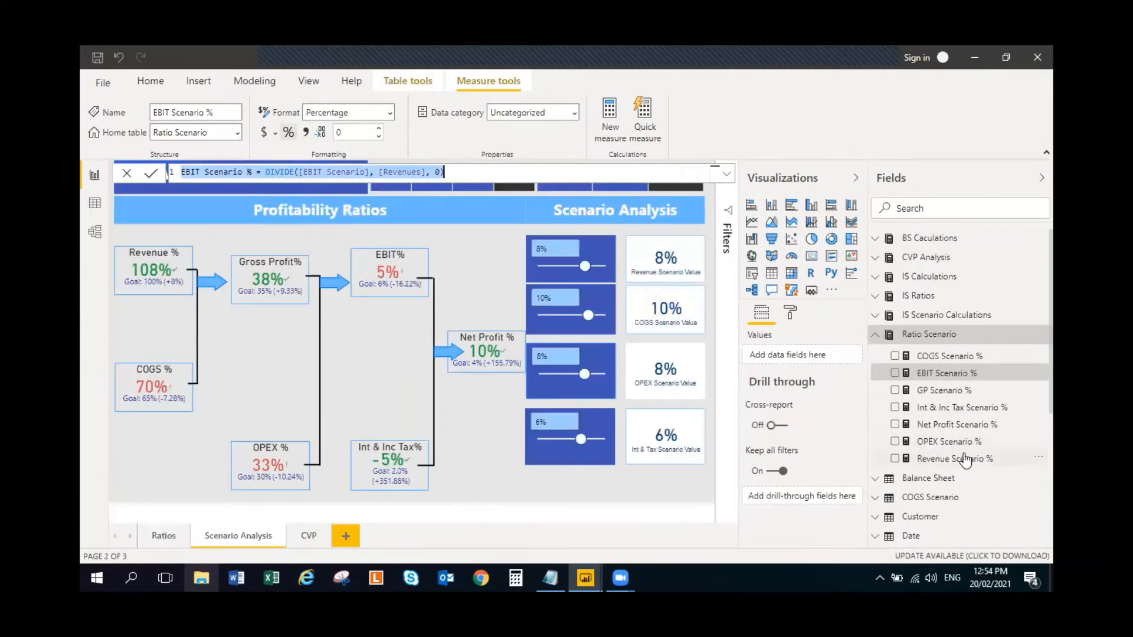
- Copy the completed report's Net Profit Scenario % formula into a new Ratio Scenarios measure as DIVIDE([Net Profit Scenario], [Revenues], 0)
click(944, 425)
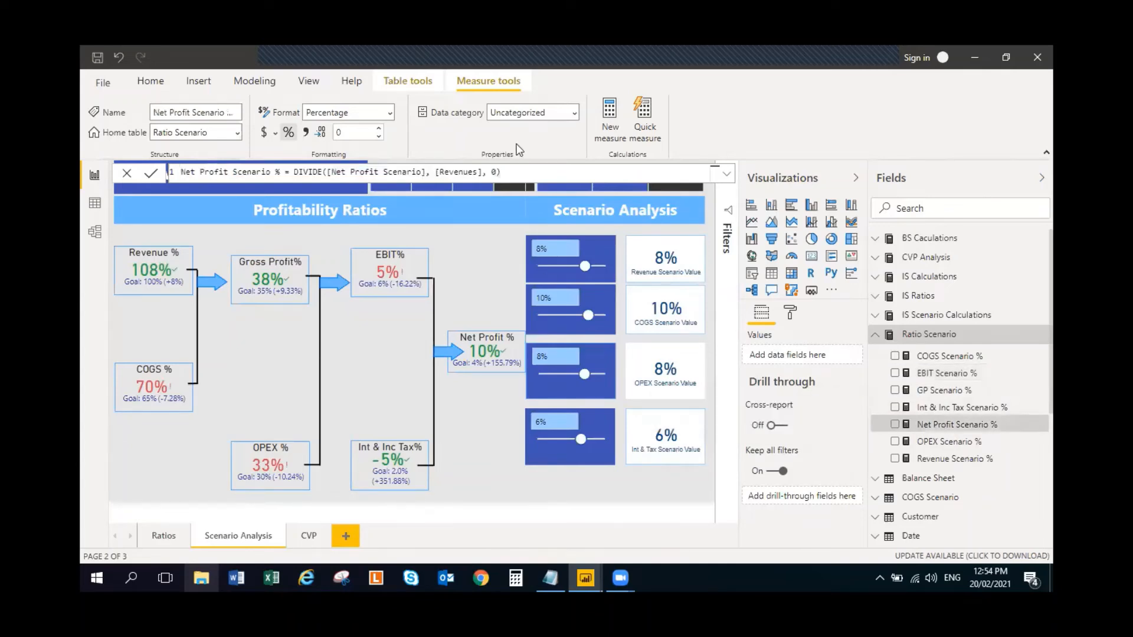
triple_click(524, 169)
key(ctrl+c)
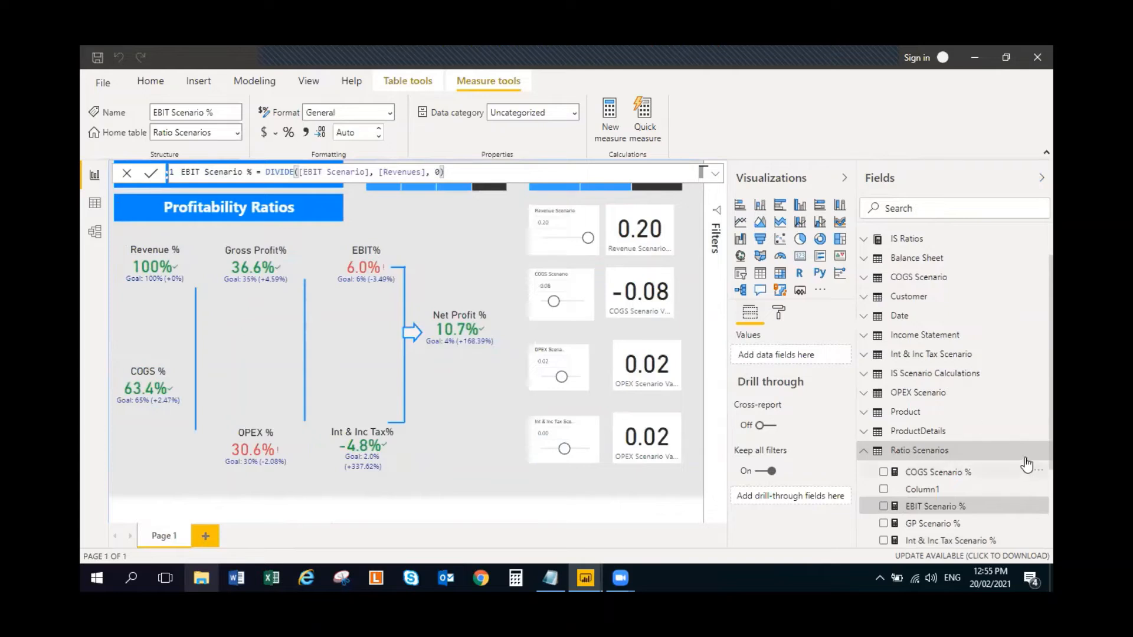
click(1041, 450)
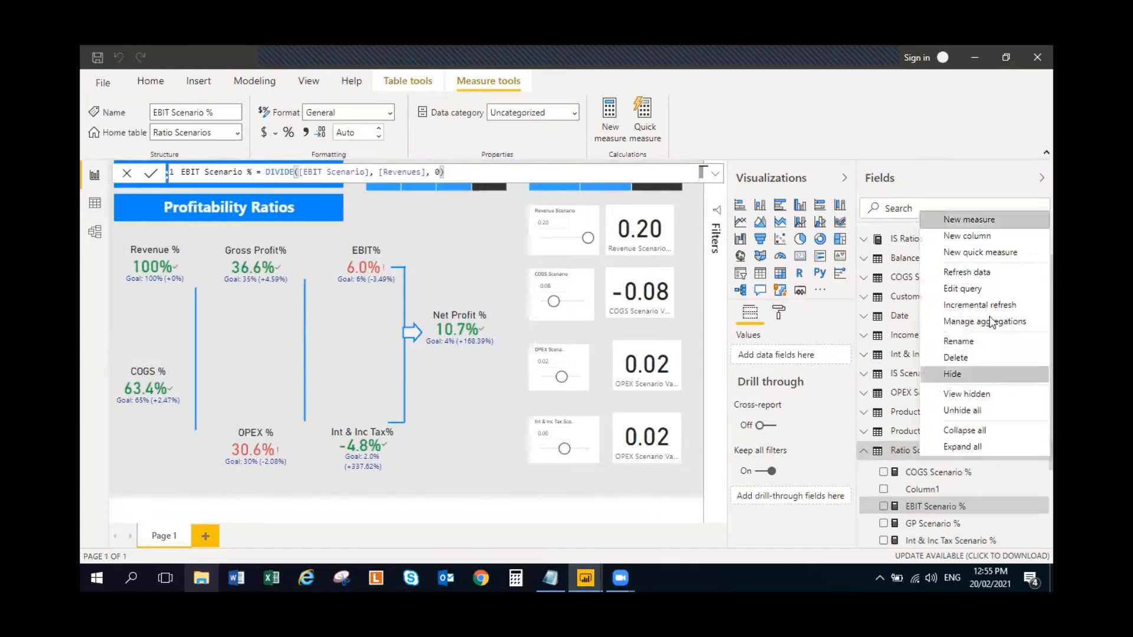
click(967, 223)
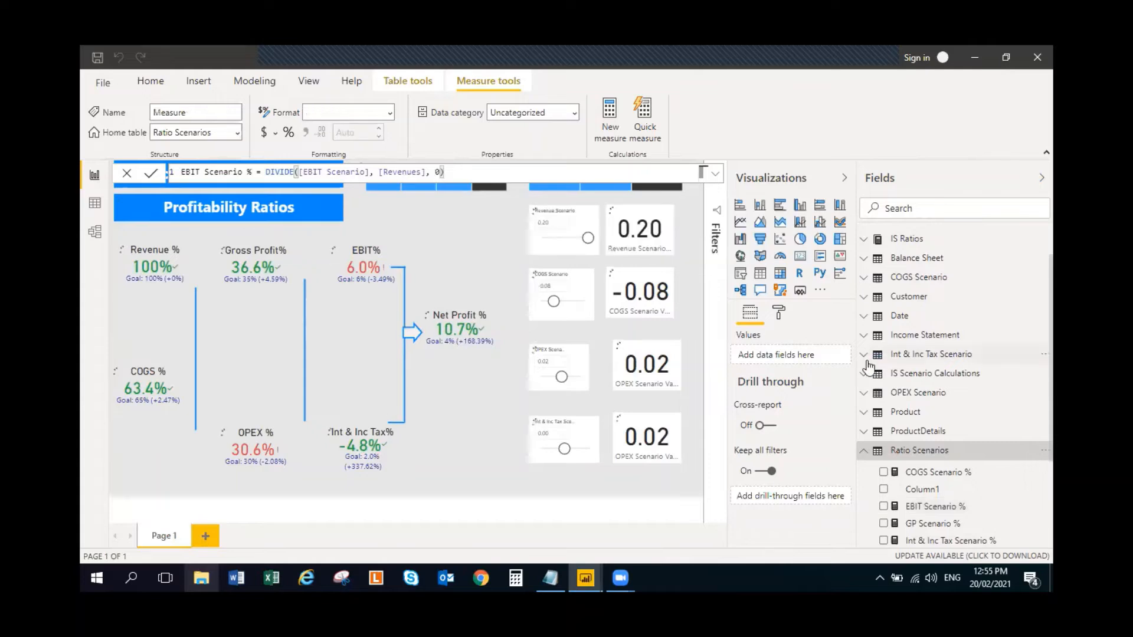
key(ctrl+v)
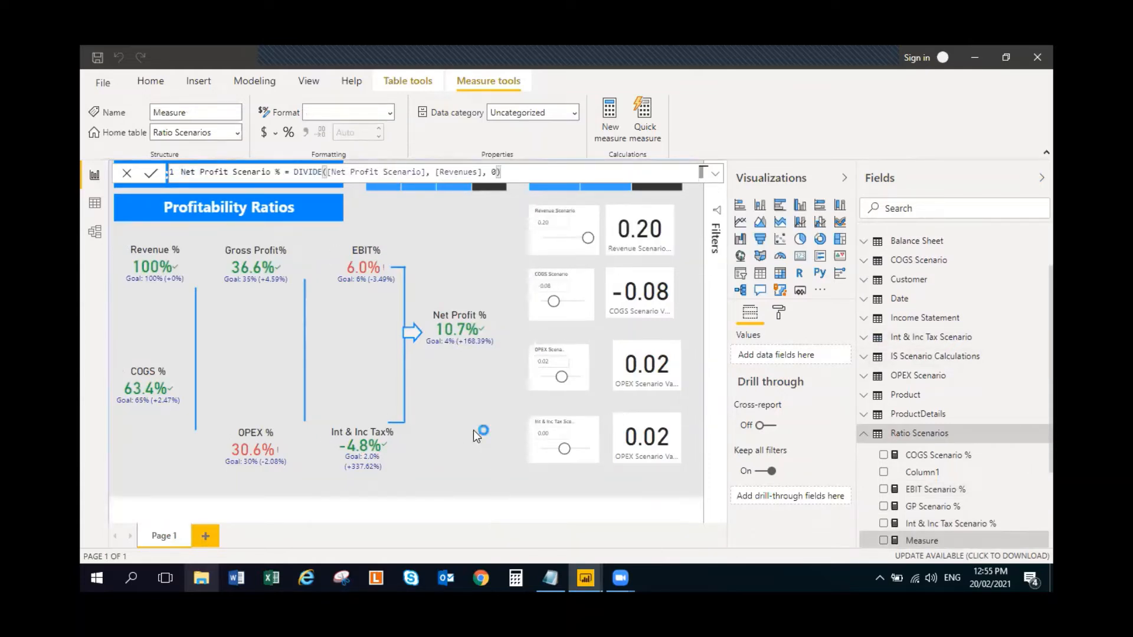
- Commit the Net Profit Scenario % measure and delete Column1 from the Ratio Scenarios table
key(Return)
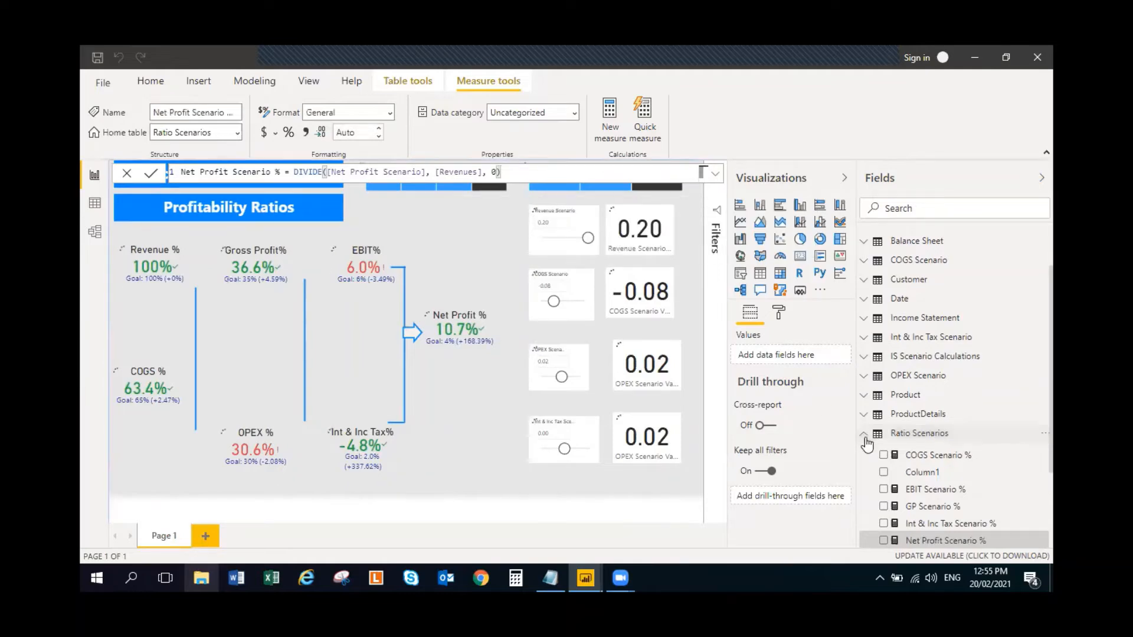
right_click(937, 476)
click(915, 319)
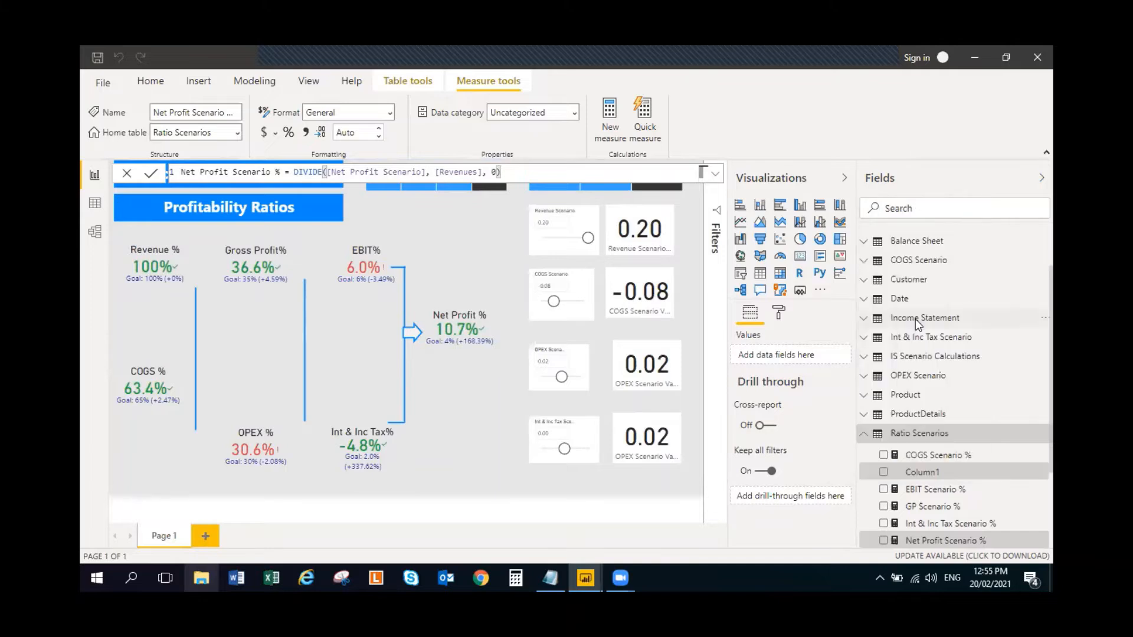
click(635, 332)
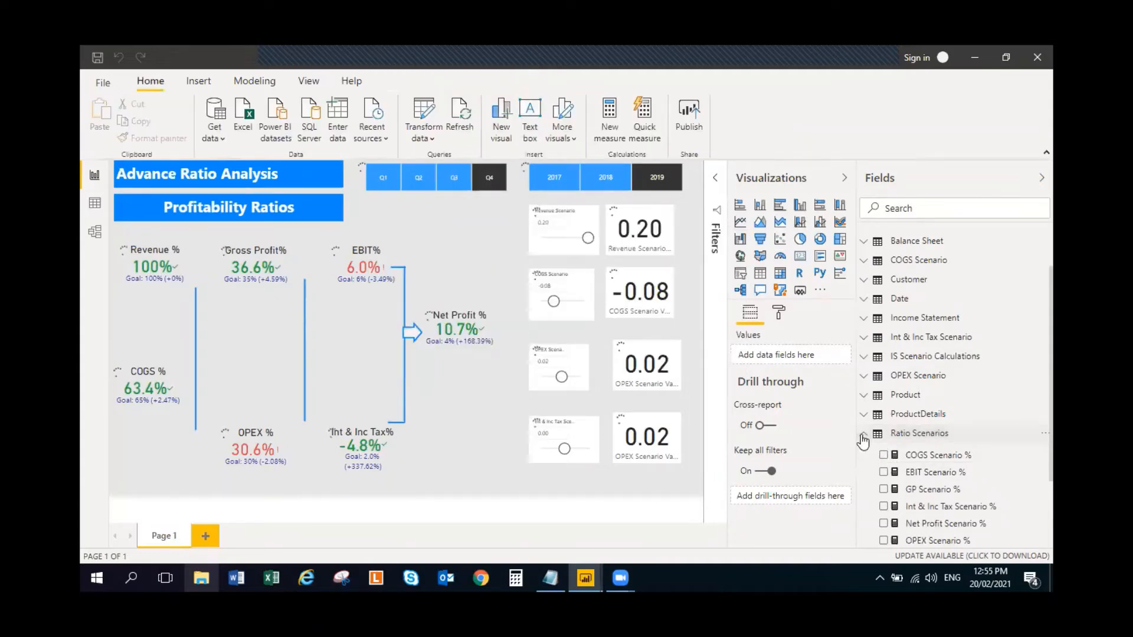
scroll(944, 496, down, 3)
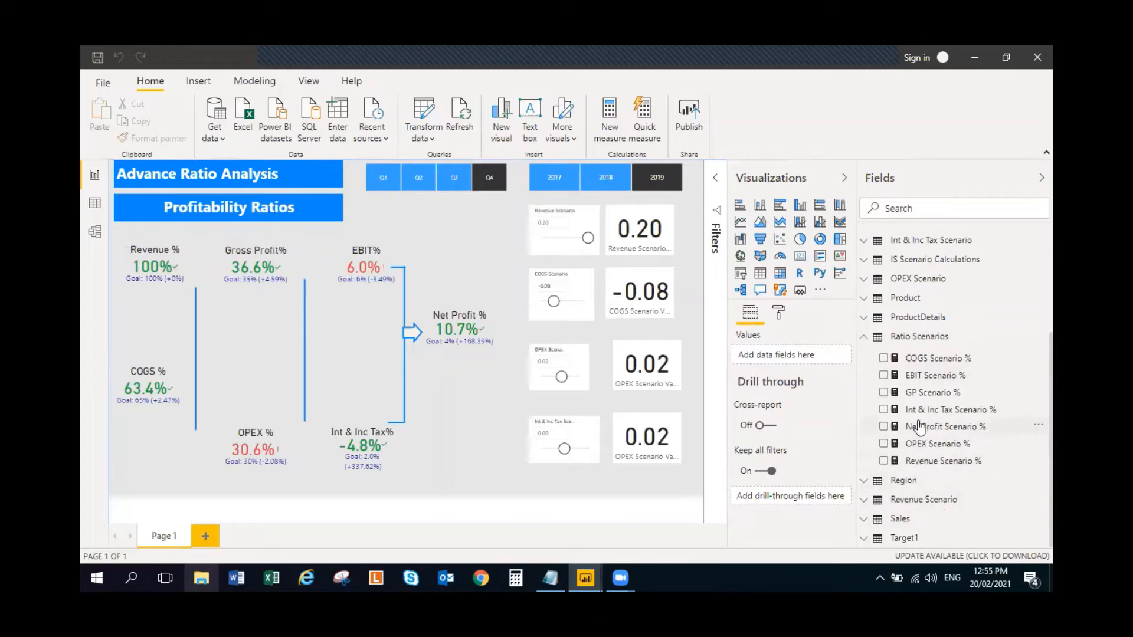
click(863, 338)
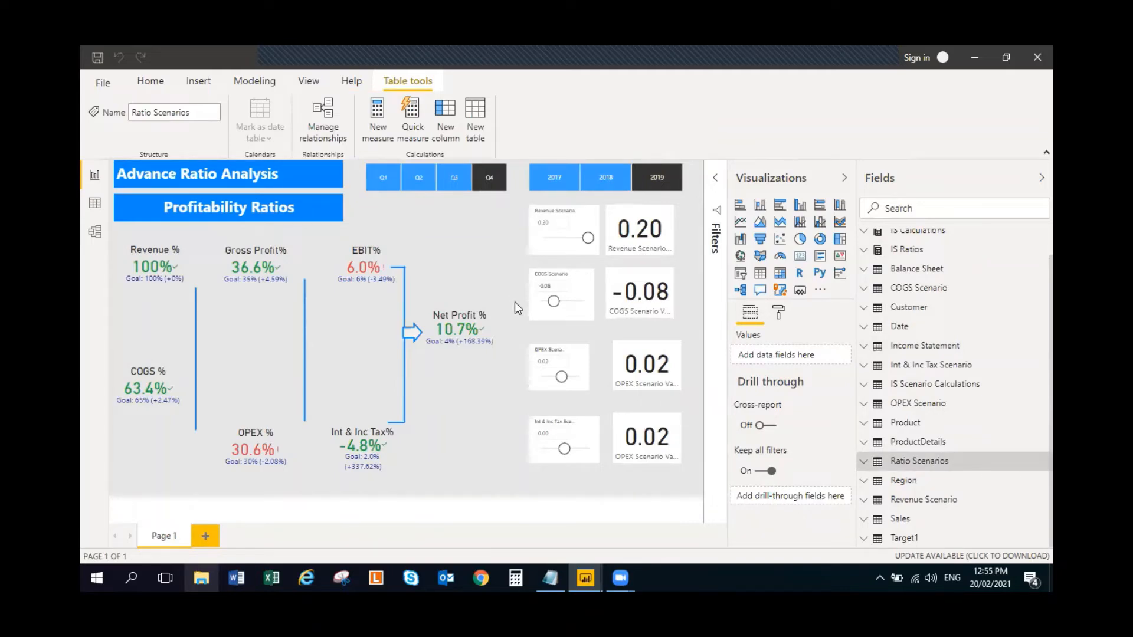
- Start a trial what-if parameter with maximum 0.20, increment 0.02 and default 0
click(580, 218)
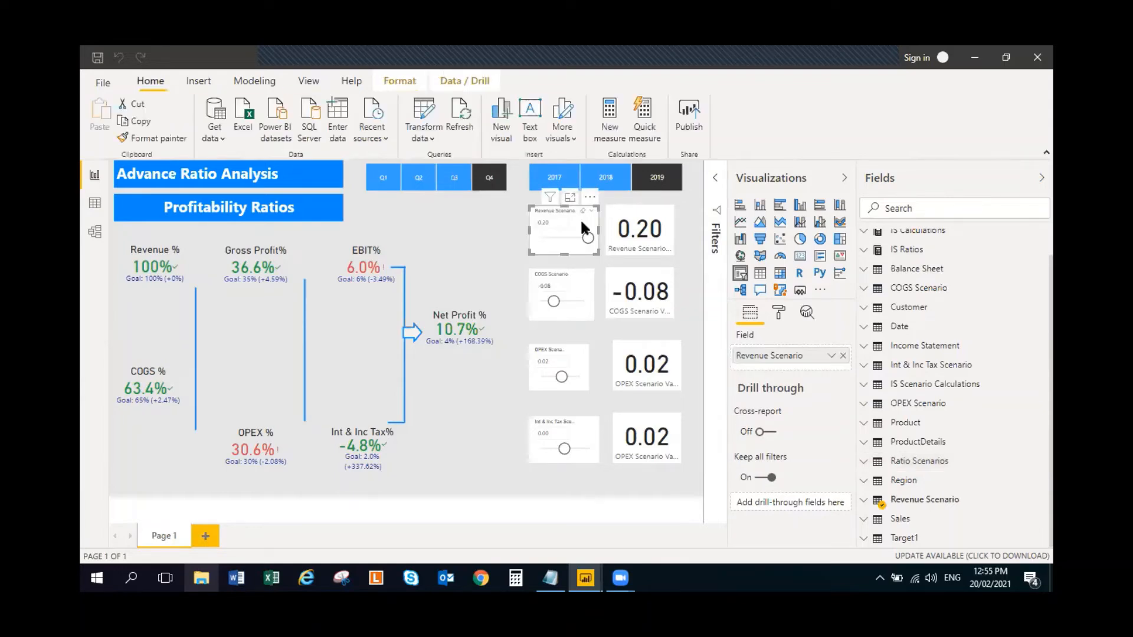
click(256, 80)
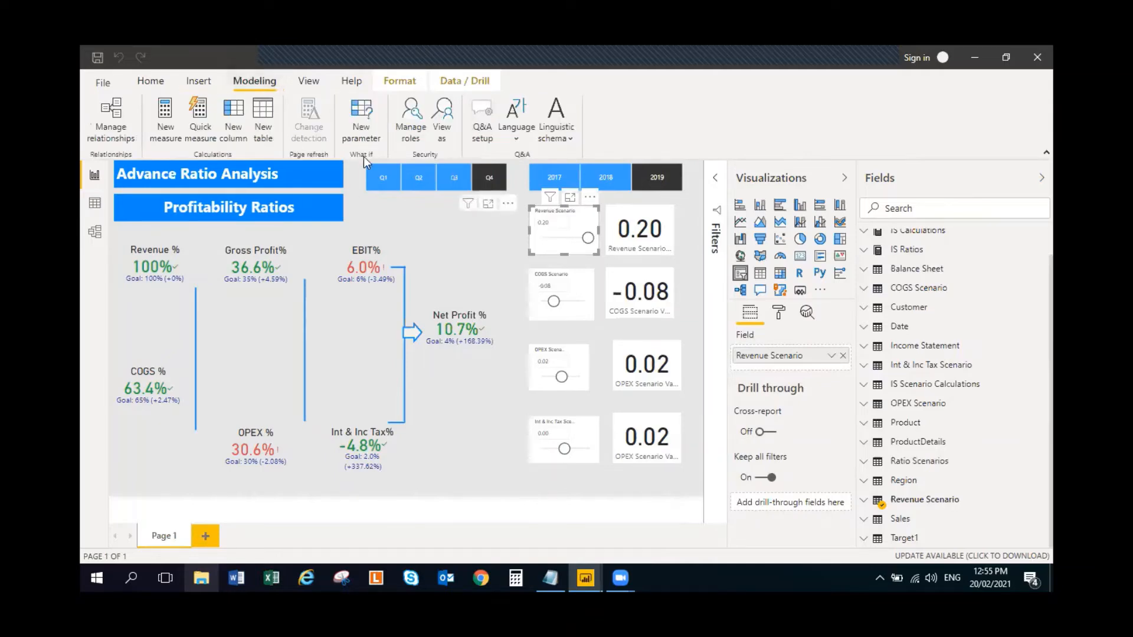
click(361, 115)
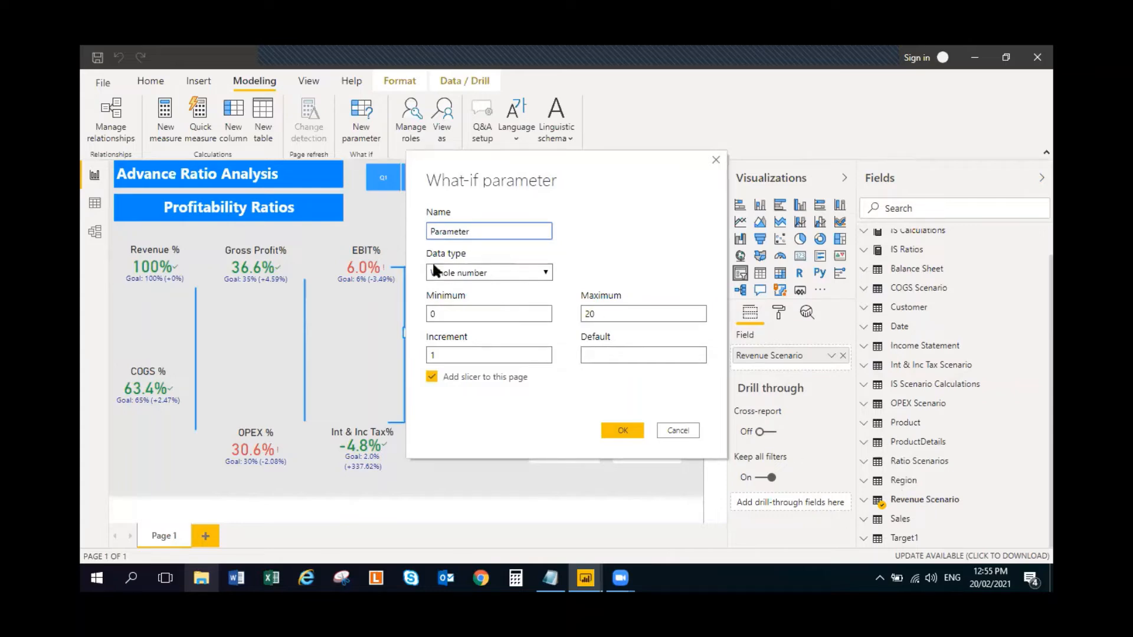
click(539, 274)
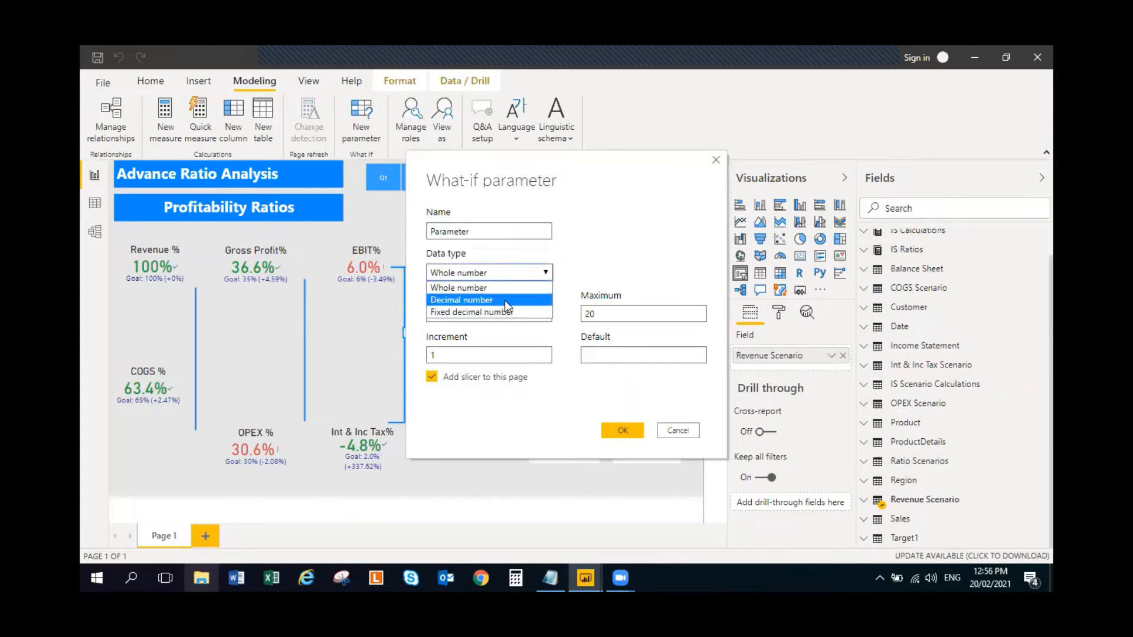
click(547, 270)
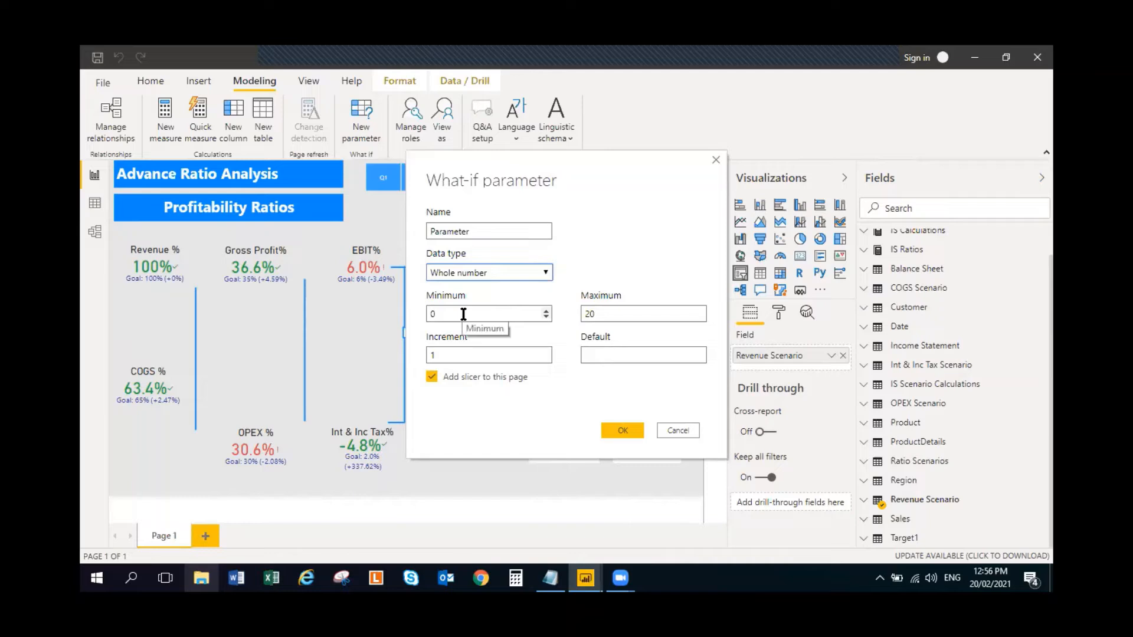
click(640, 313)
text(0.20)
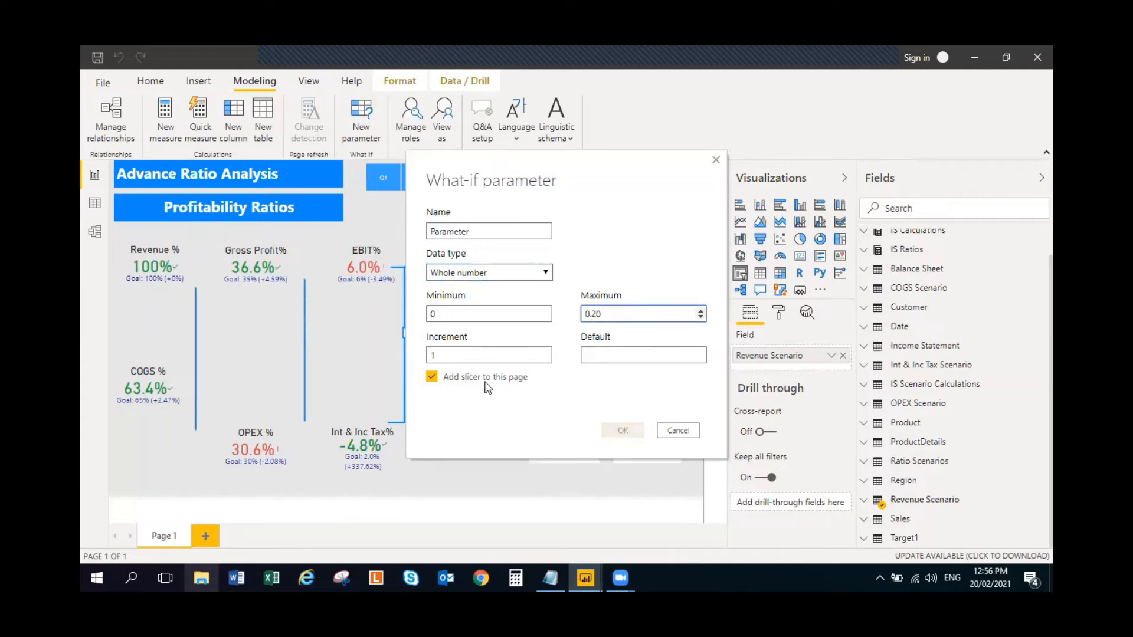
click(454, 358)
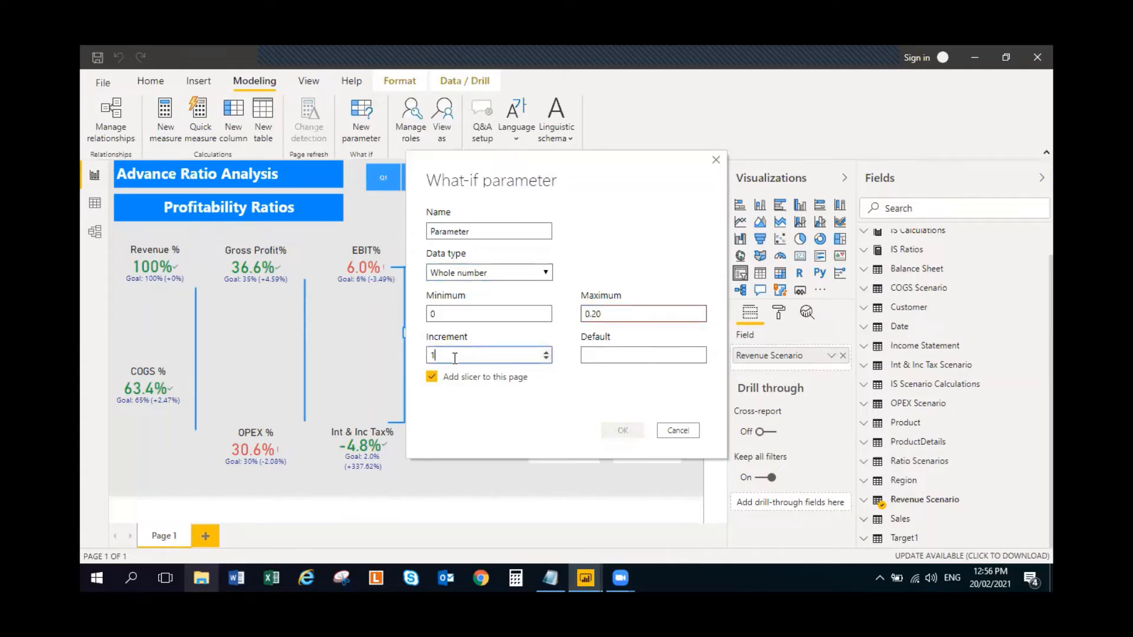
text(0.02)
click(645, 356)
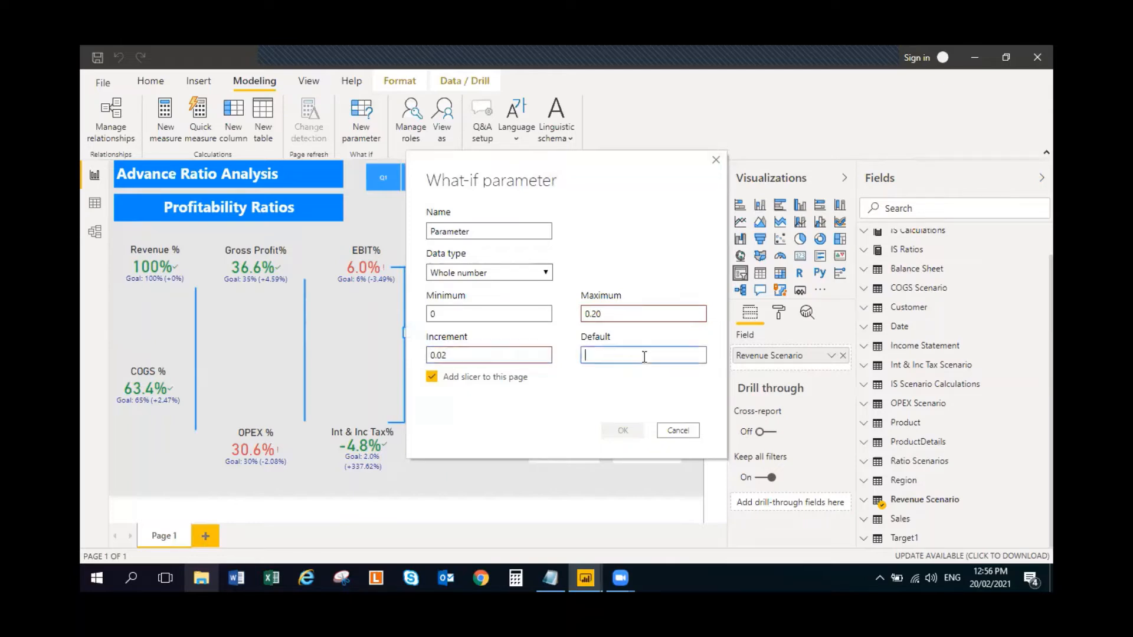
- Set the trial parameter's data type to Decimal number, minimum to -0.20 and name to Revenue Scenario, and discard it
click(541, 272)
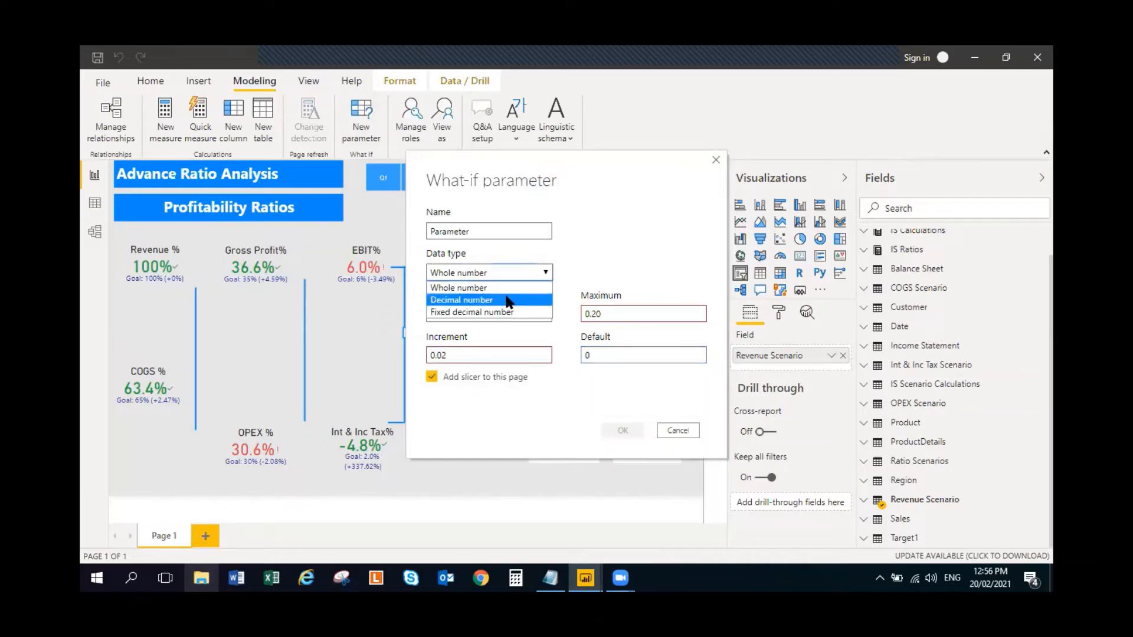
click(506, 299)
click(454, 311)
key(BackSpace)
text(-)
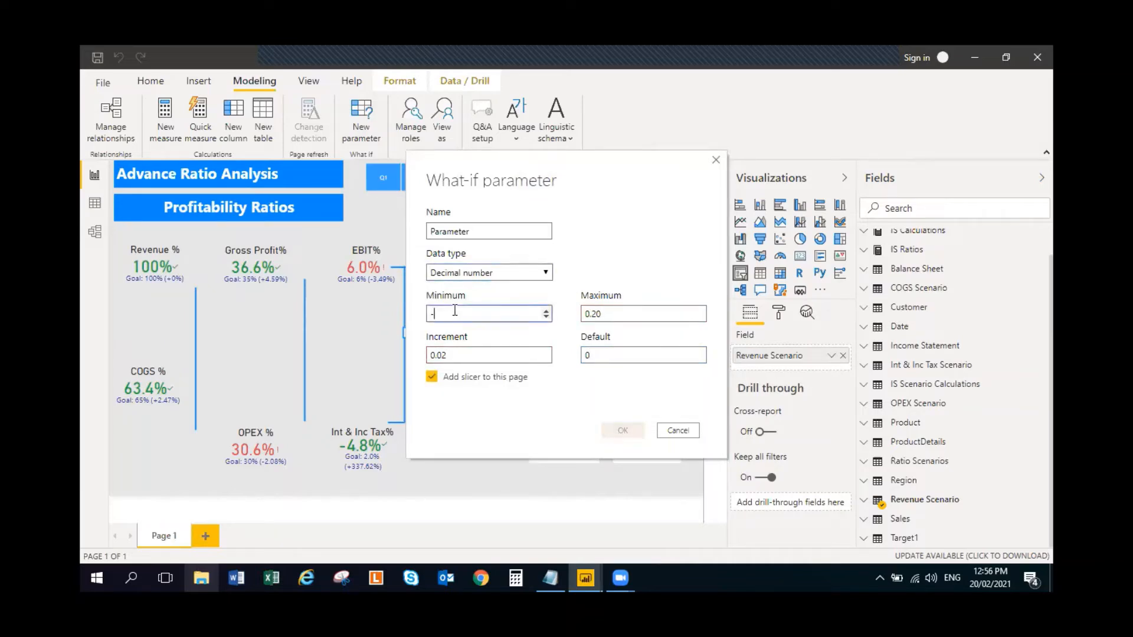
text(0.20)
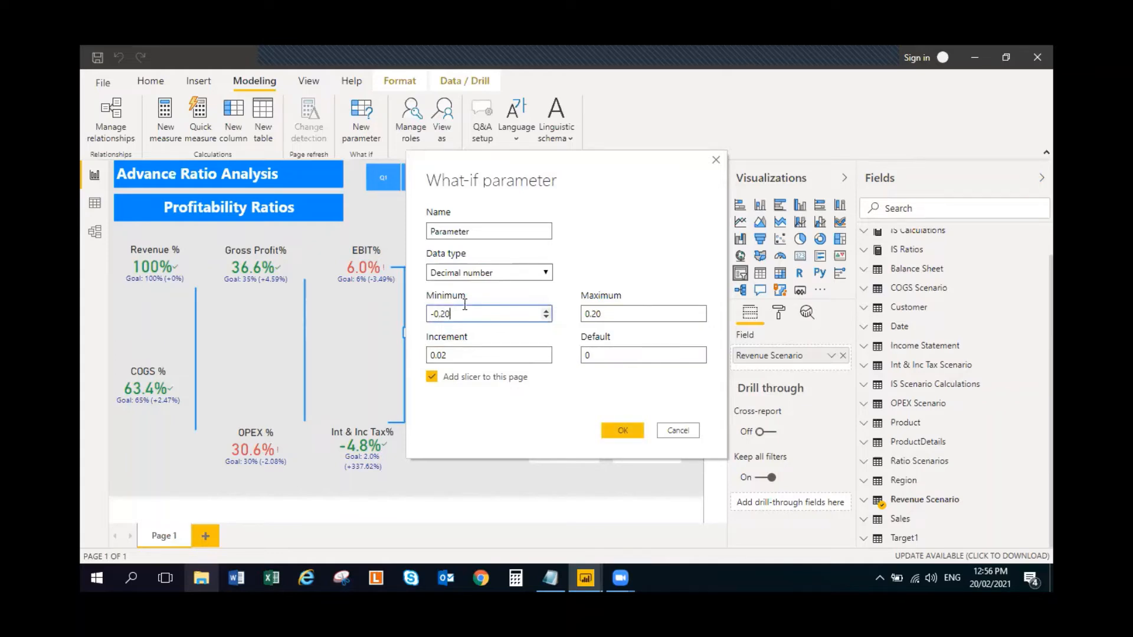
double_click(480, 232)
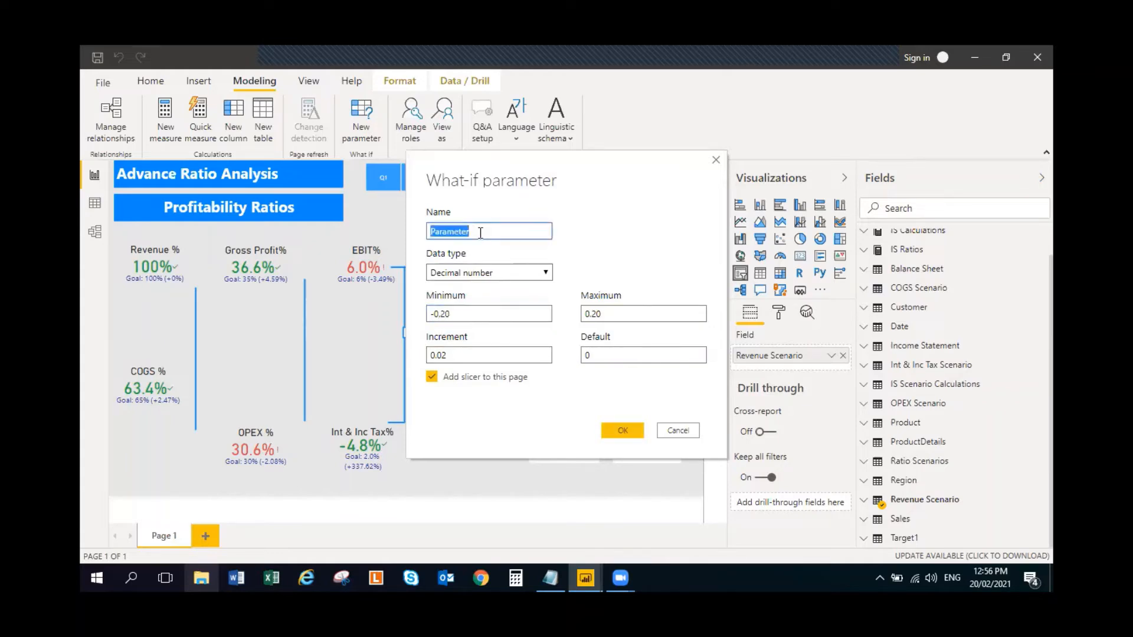
text(Revenue Scenario)
click(676, 435)
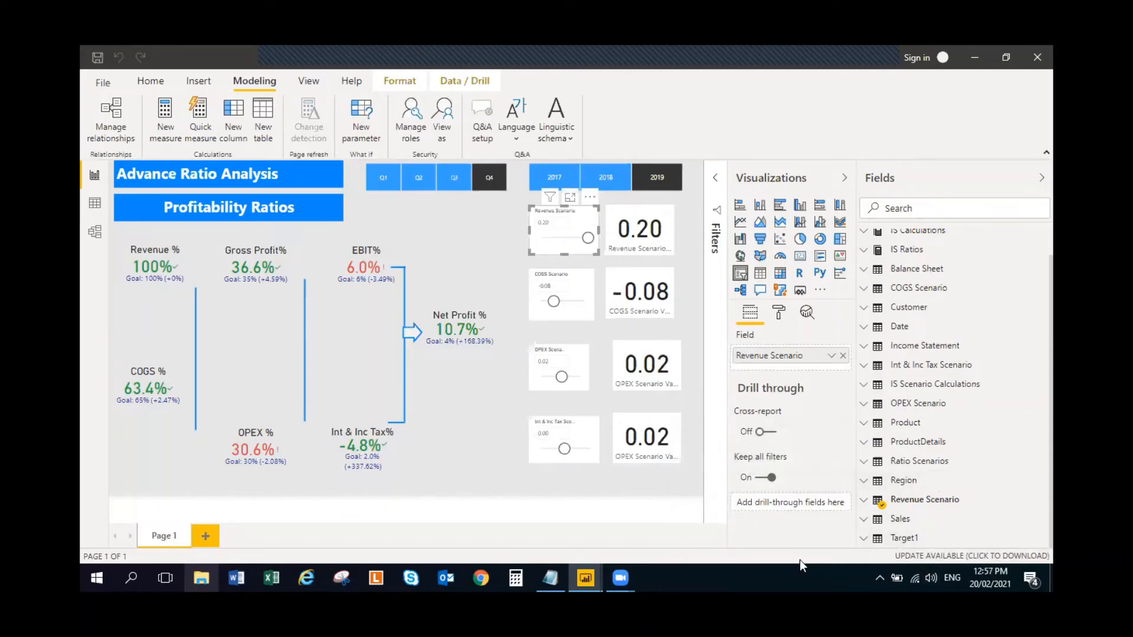
- Check the formula and fields of the Revenue Scenario parameter table
click(924, 500)
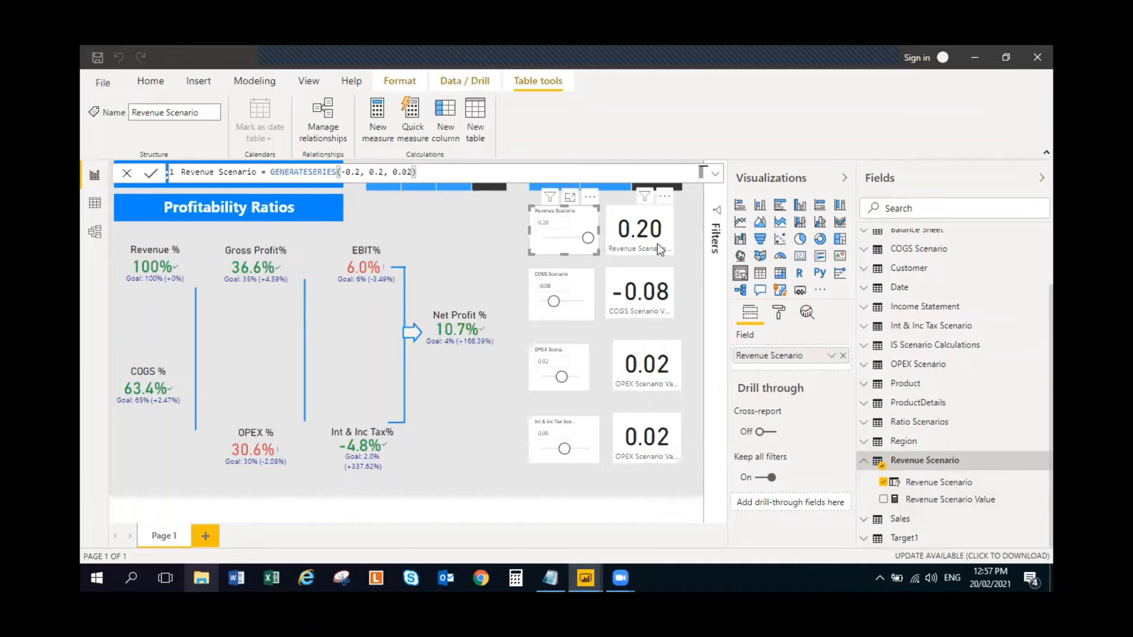
click(686, 221)
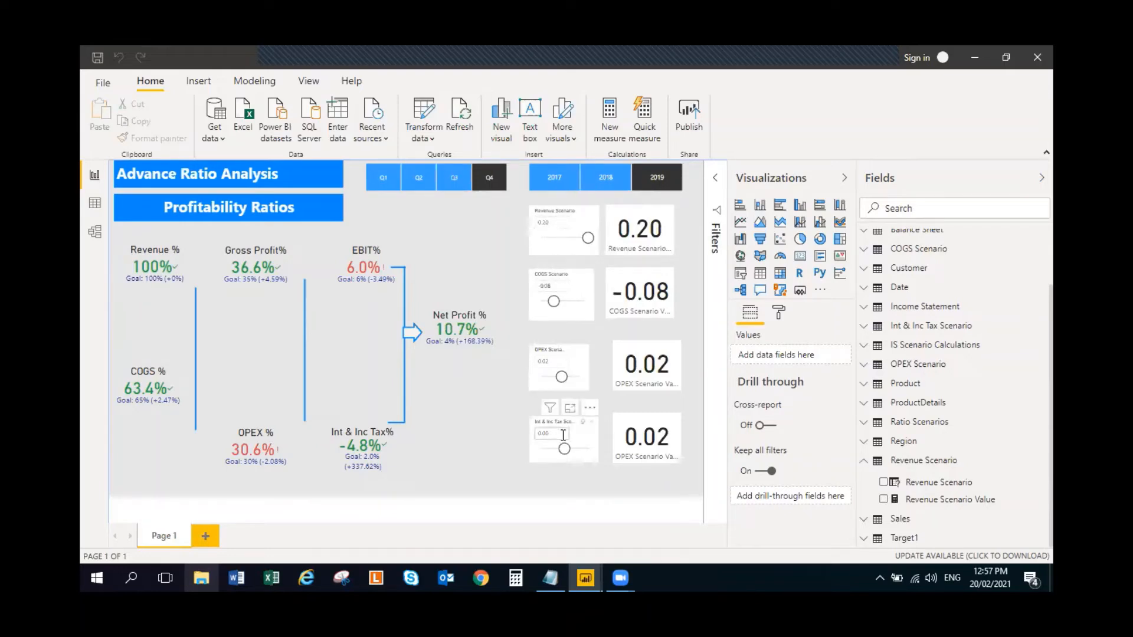
- Move the Int & Inc Tax Scenario slicer and the value card beside it slightly down and to the left
drag(580, 442, 563, 458)
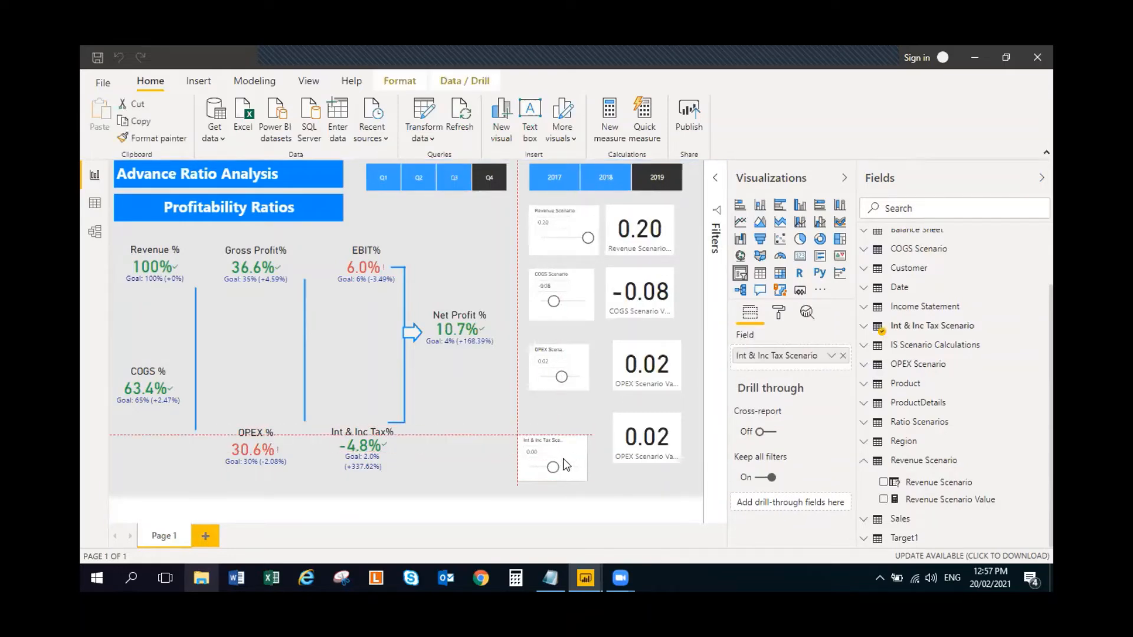
mouse_move(680, 434)
mouse_down()
mouse_move(680, 451)
mouse_move(668, 452)
mouse_up()
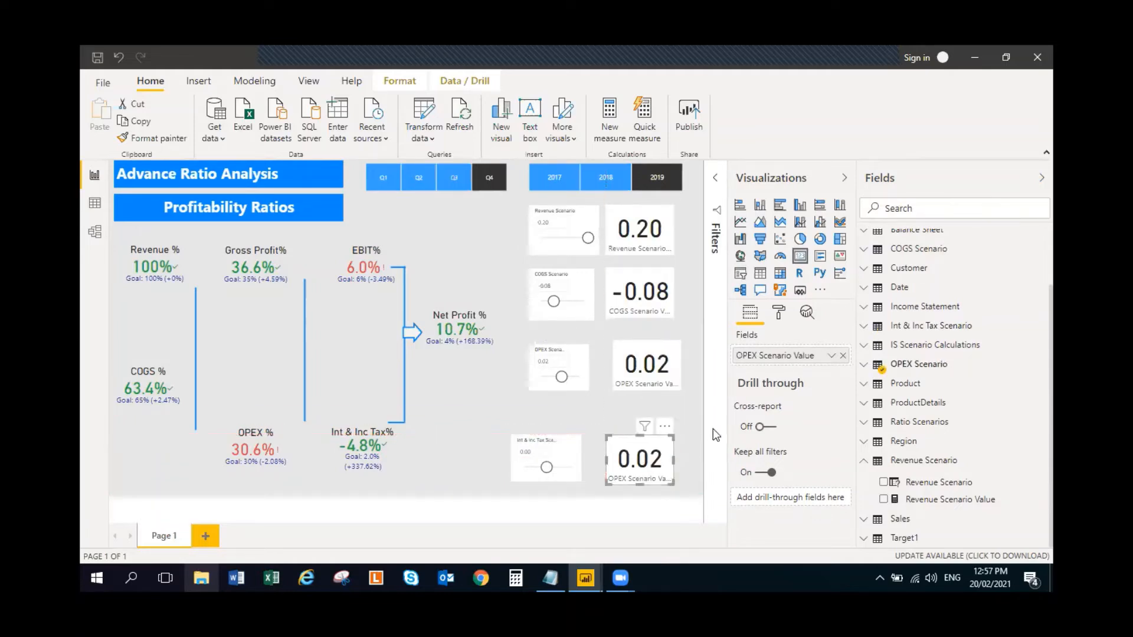
- Format the Revenue Scenario slicer's numeric inputs with a dark blue font on a light blue background
click(579, 222)
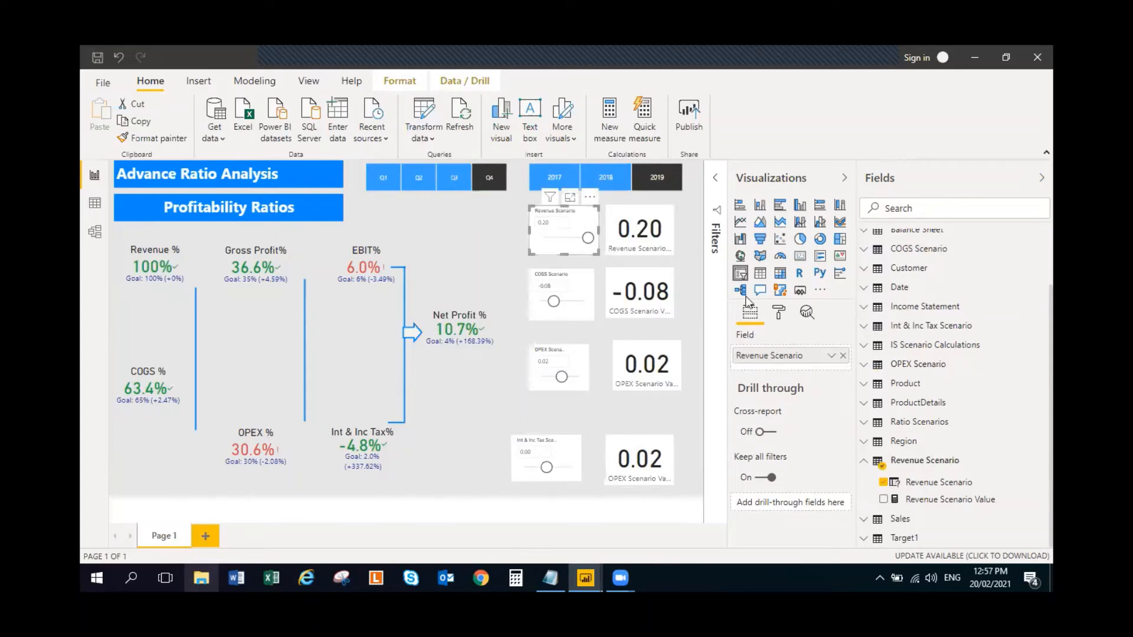
click(780, 315)
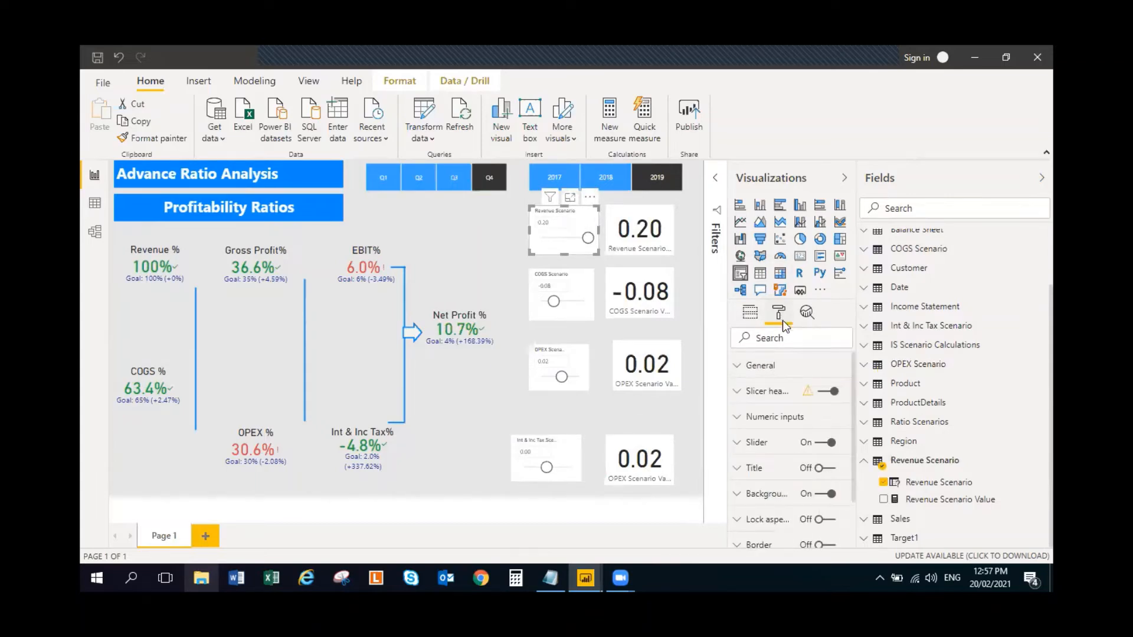
click(735, 420)
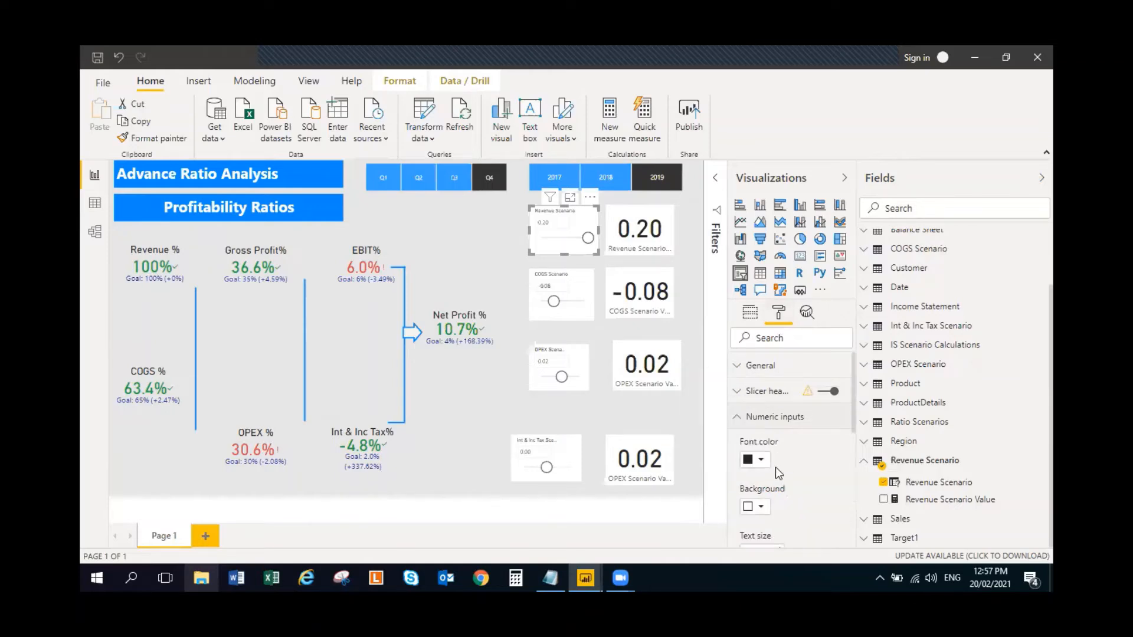
click(761, 460)
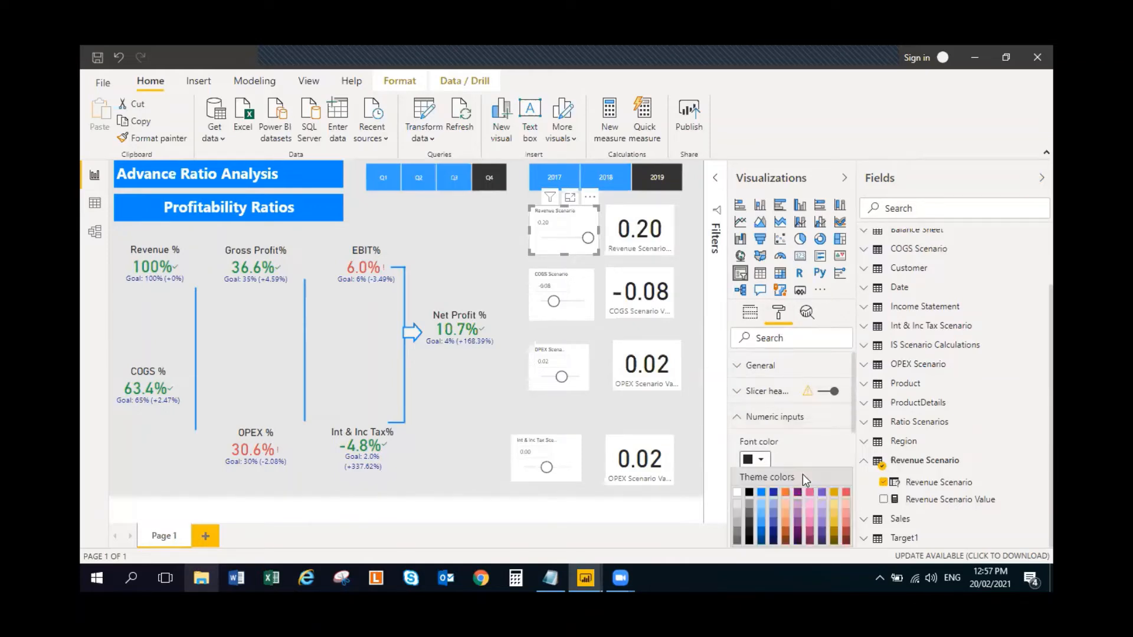
click(760, 544)
scroll(777, 472, down, 3)
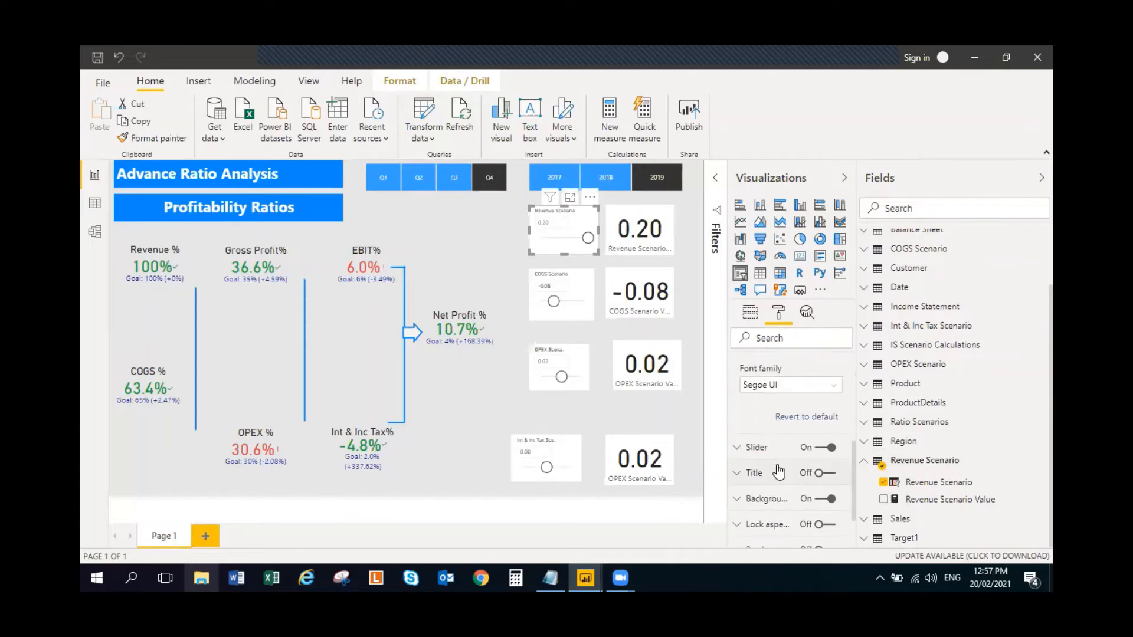
scroll(777, 469, up, 4)
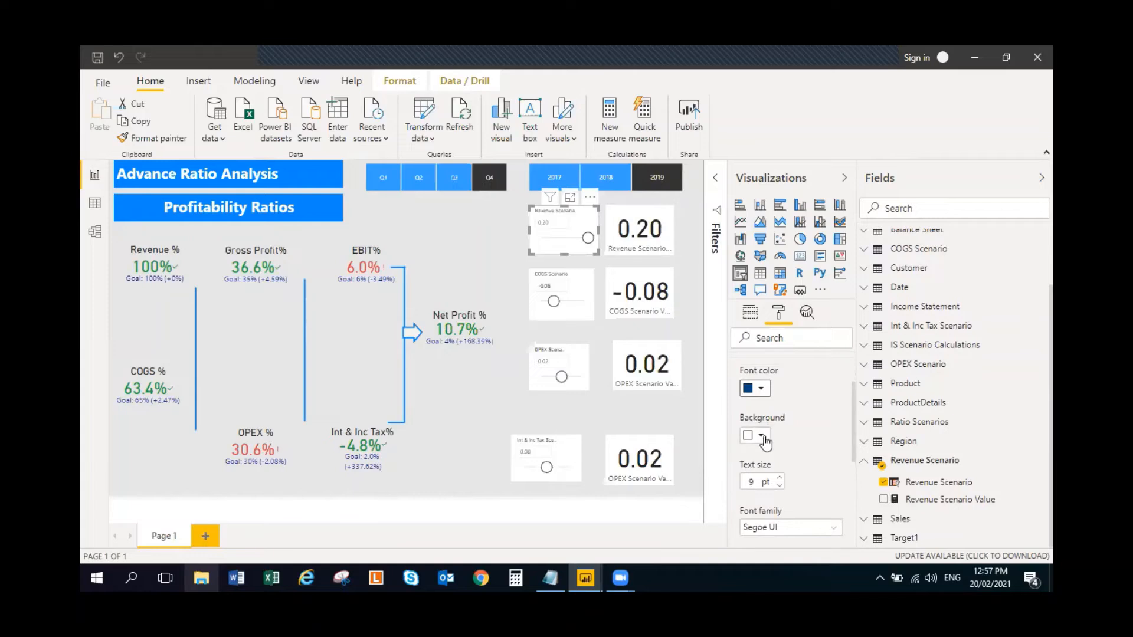
click(763, 438)
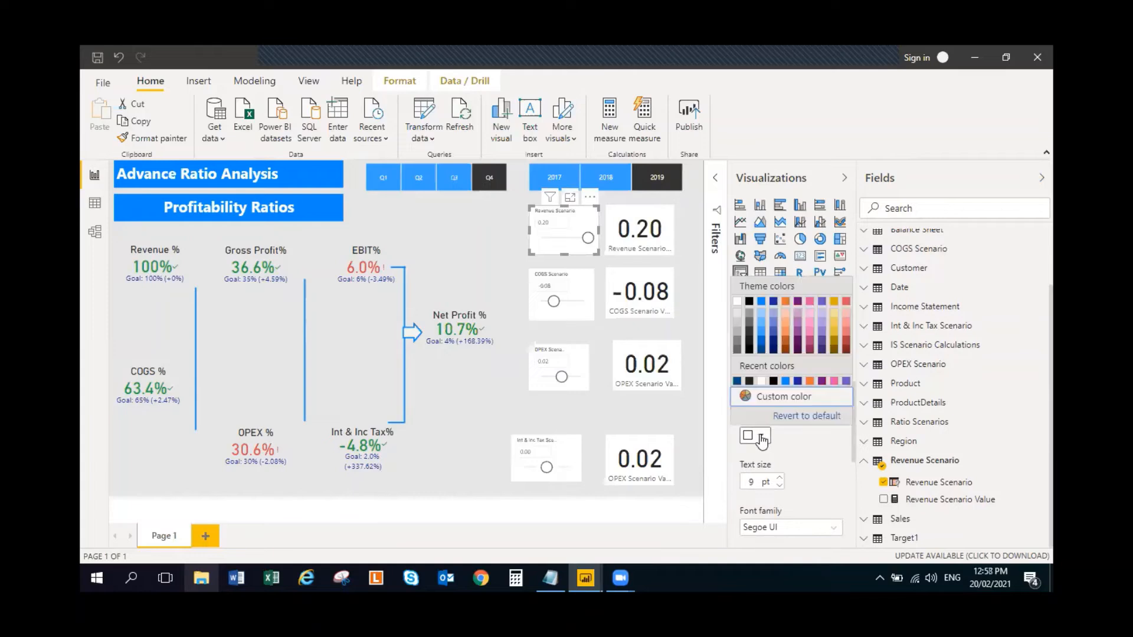
click(762, 319)
- Increase the text size of the Revenue Scenario slicer's numeric inputs by 4 pt
scroll(776, 413, down, 1)
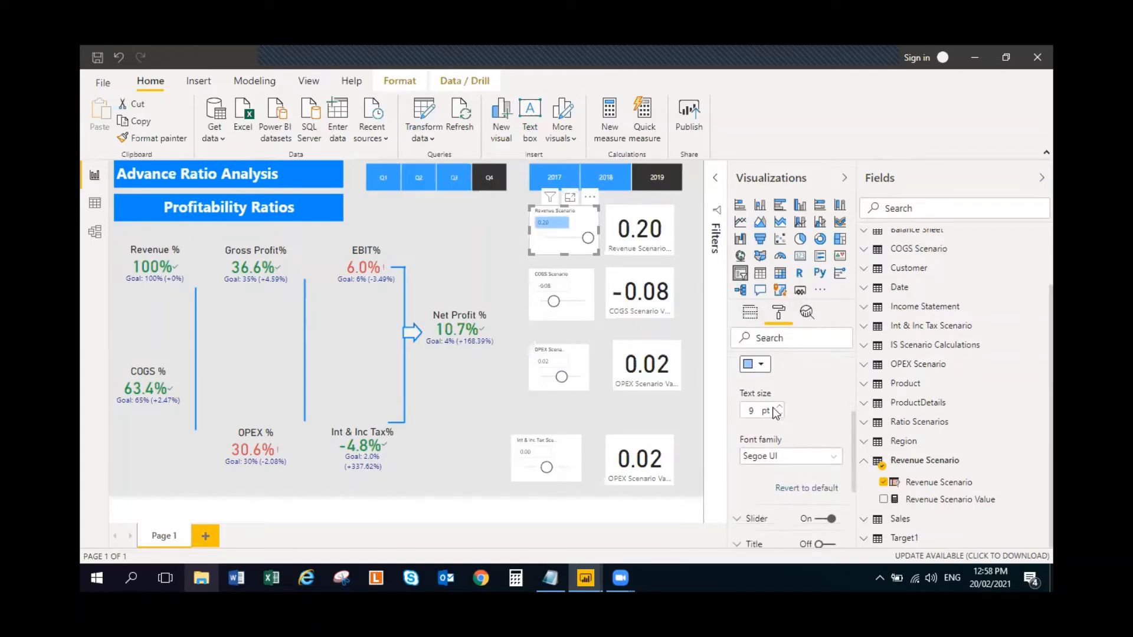
click(779, 409)
click(778, 408)
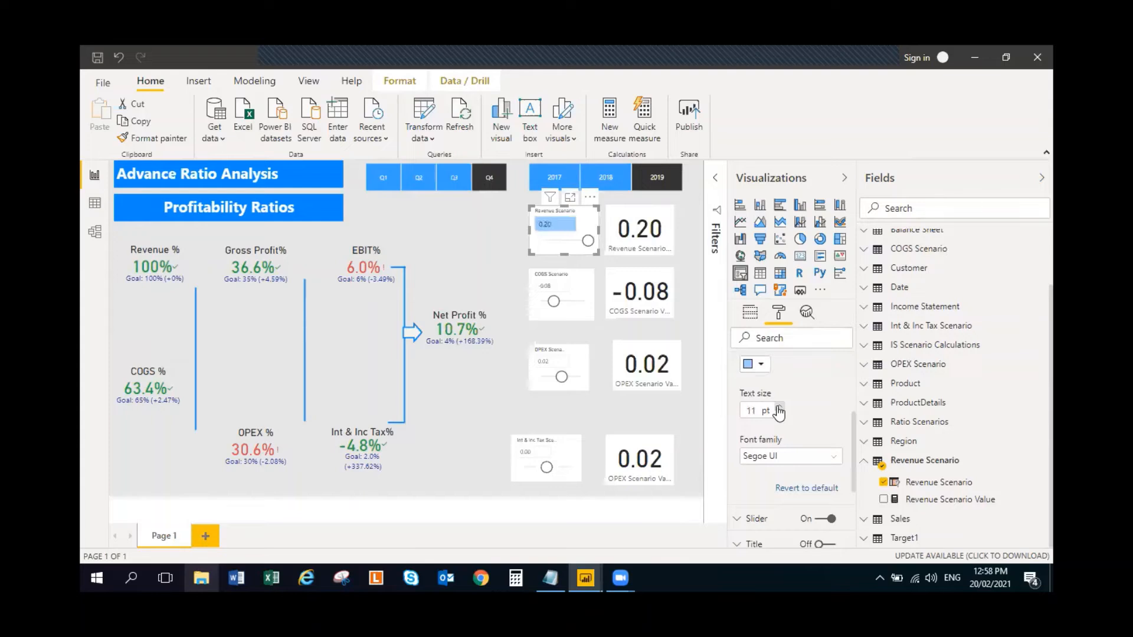
click(779, 408)
click(779, 408)
scroll(780, 419, down, 2)
scroll(780, 417, up, 5)
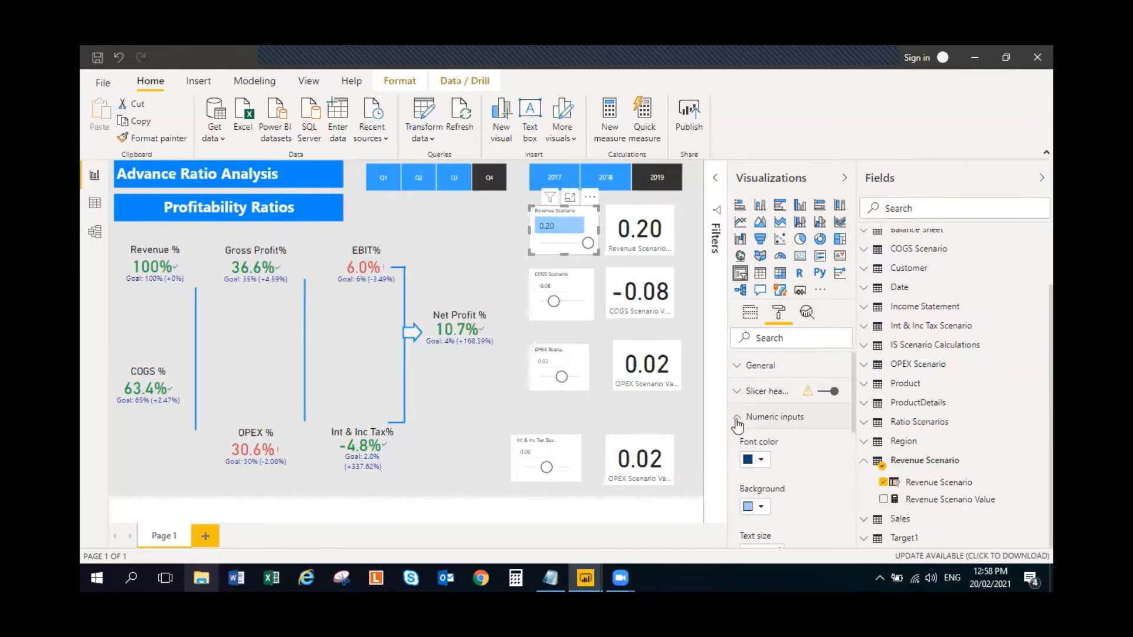
click(737, 420)
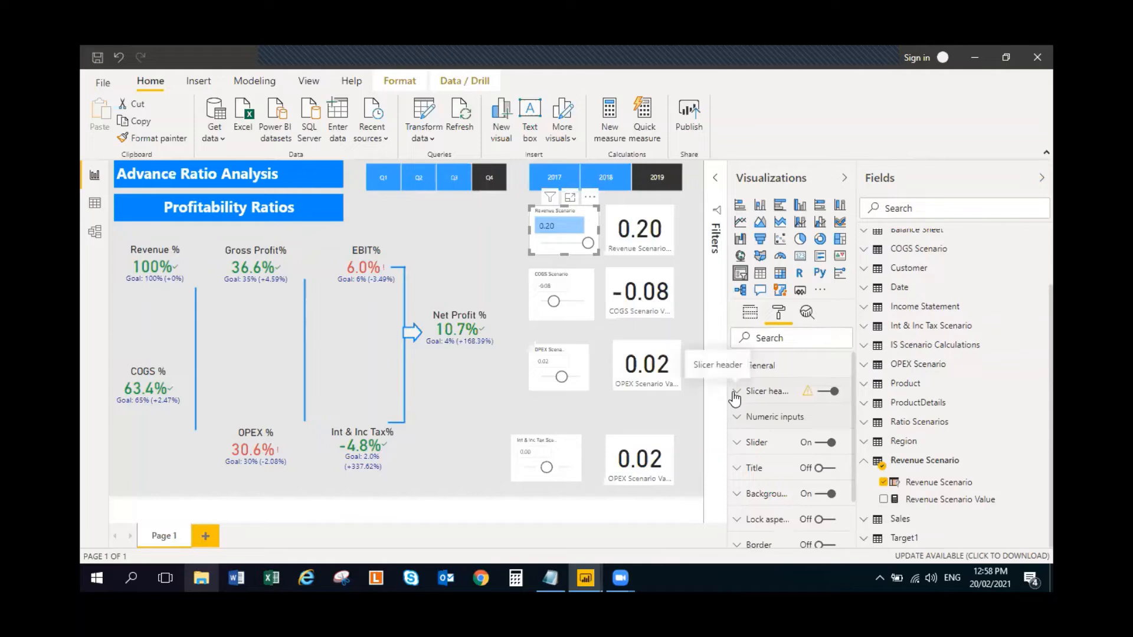
- Set the Revenue Scenario slicer header's text size to 14 pt and enlarge the slicer
click(734, 394)
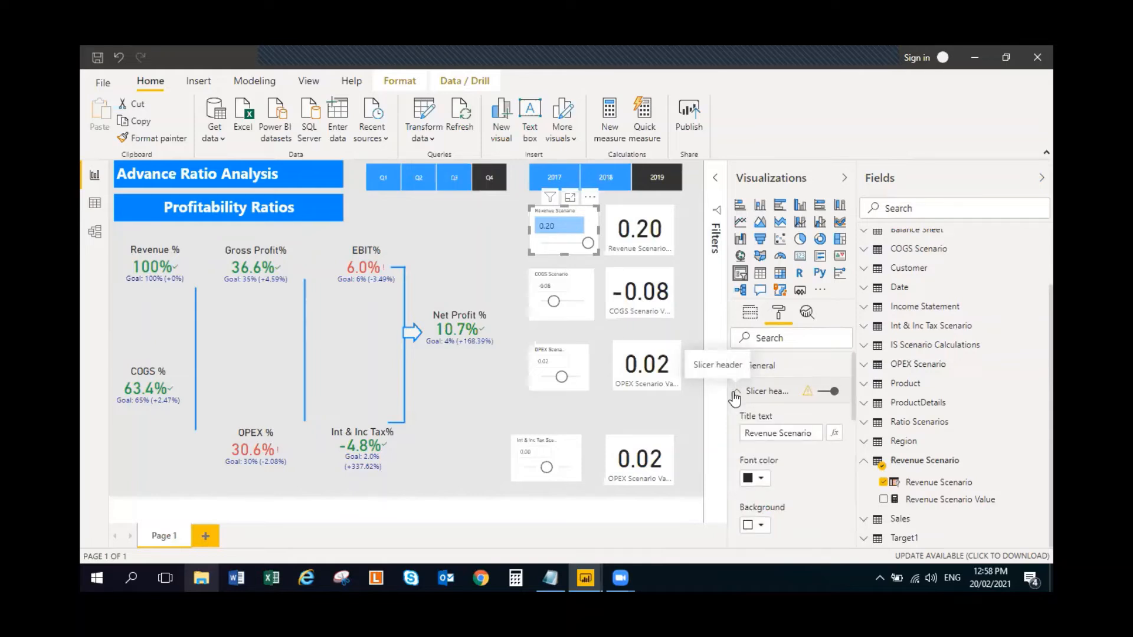
scroll(781, 484, down, 2)
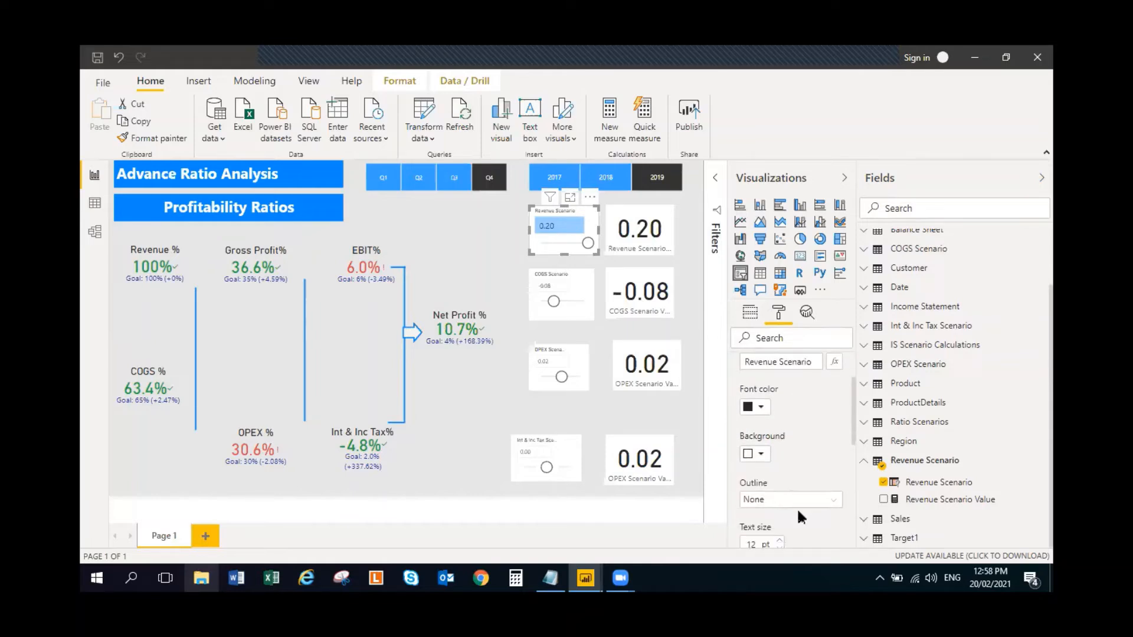
scroll(796, 509, down, 2)
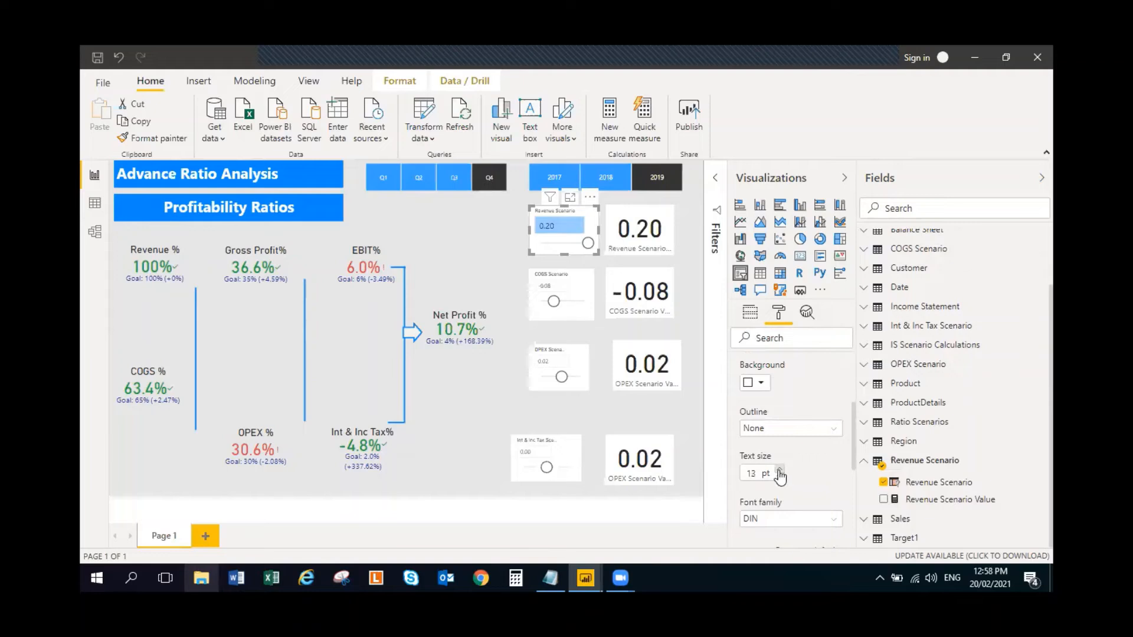
click(779, 470)
drag(529, 231, 556, 198)
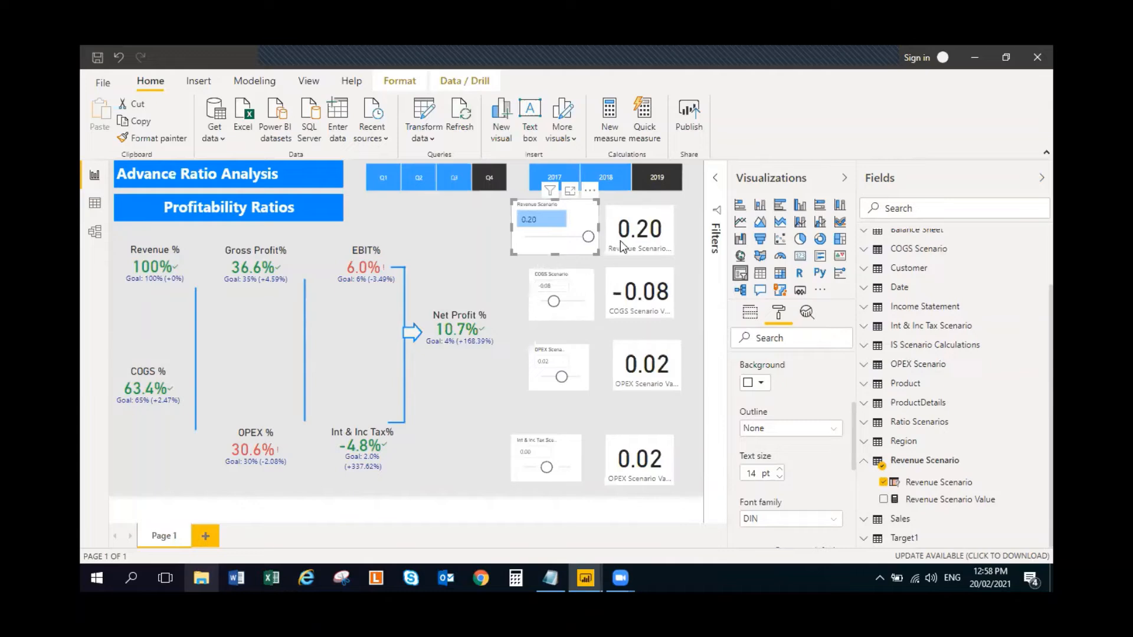
- Format the Revenue Scenario Value card's data label in dark blue with a text size of 30 pt
click(637, 218)
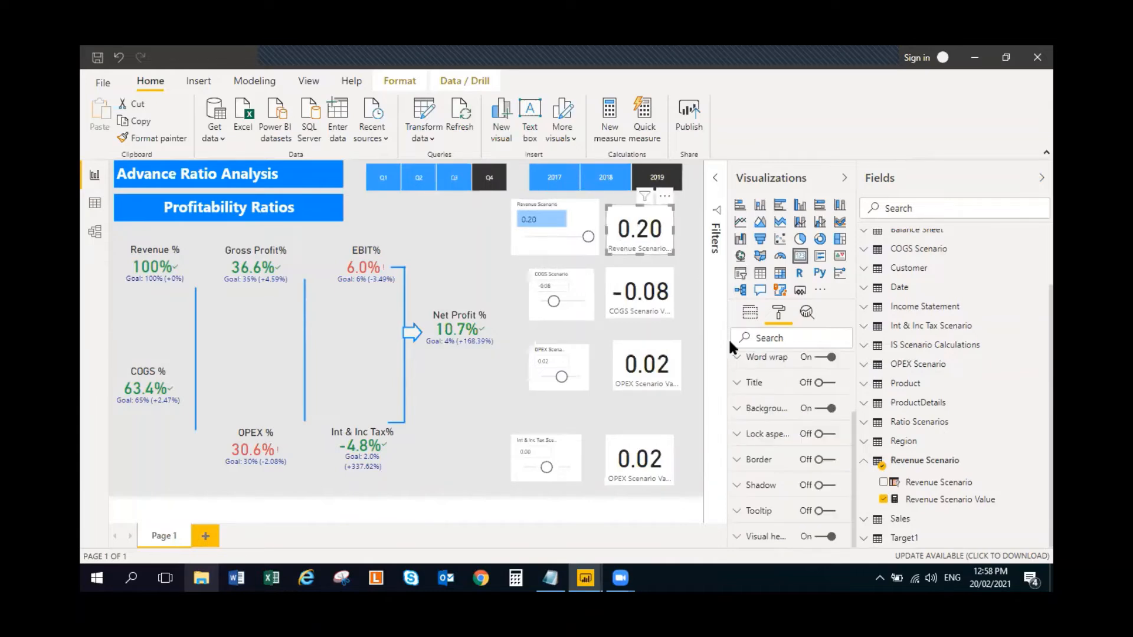
scroll(747, 411, up, 3)
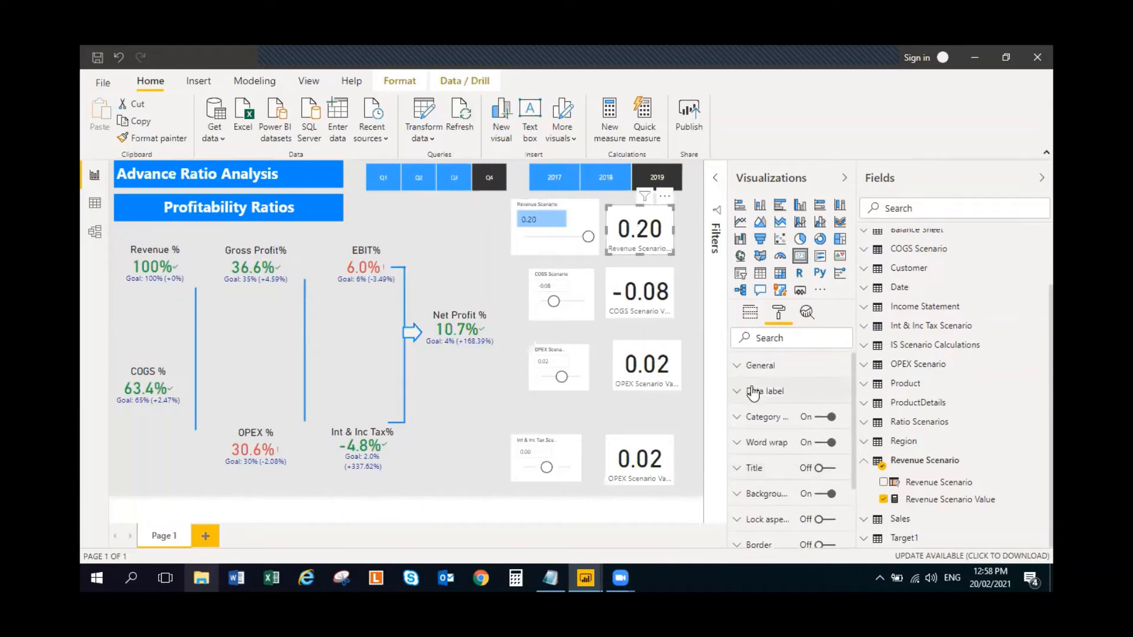
click(740, 394)
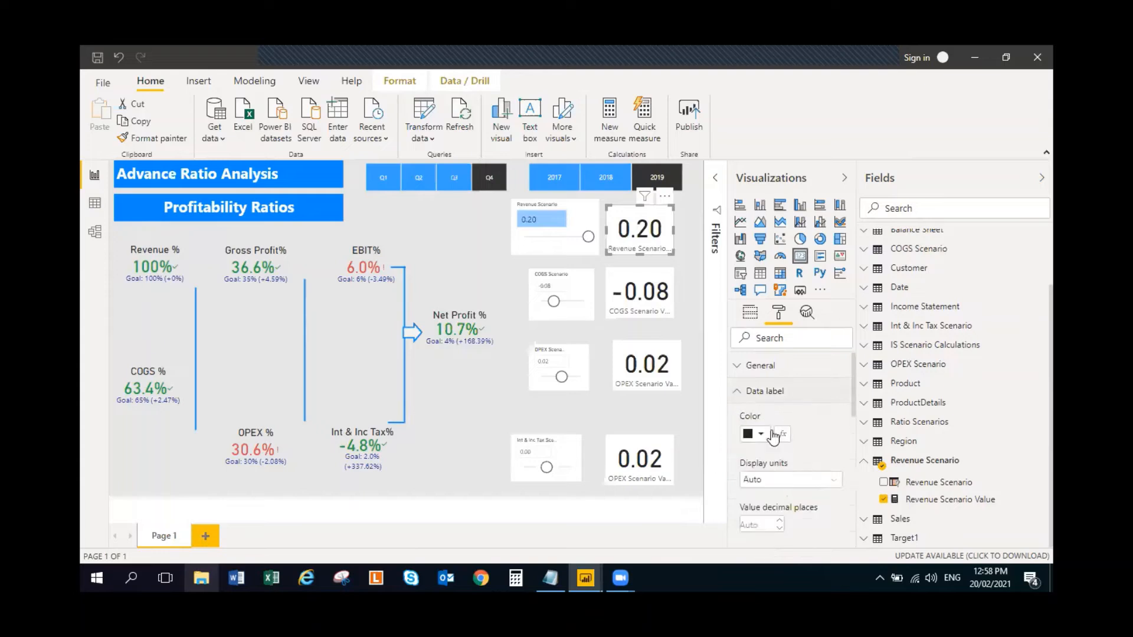
click(760, 434)
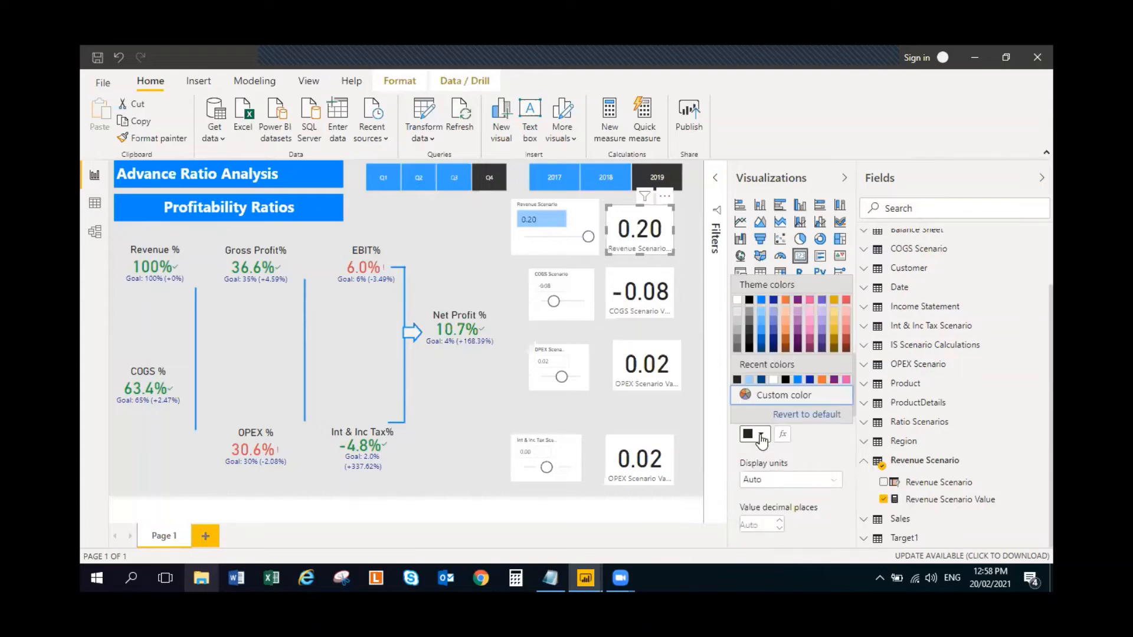
click(761, 379)
scroll(785, 465, down, 2)
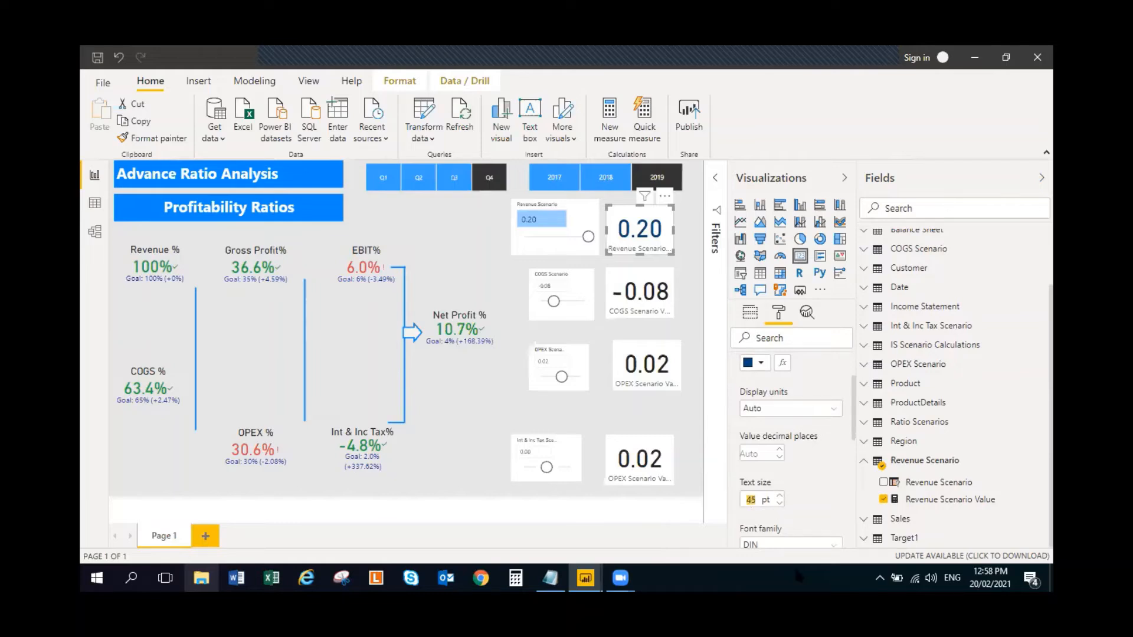
text(30)
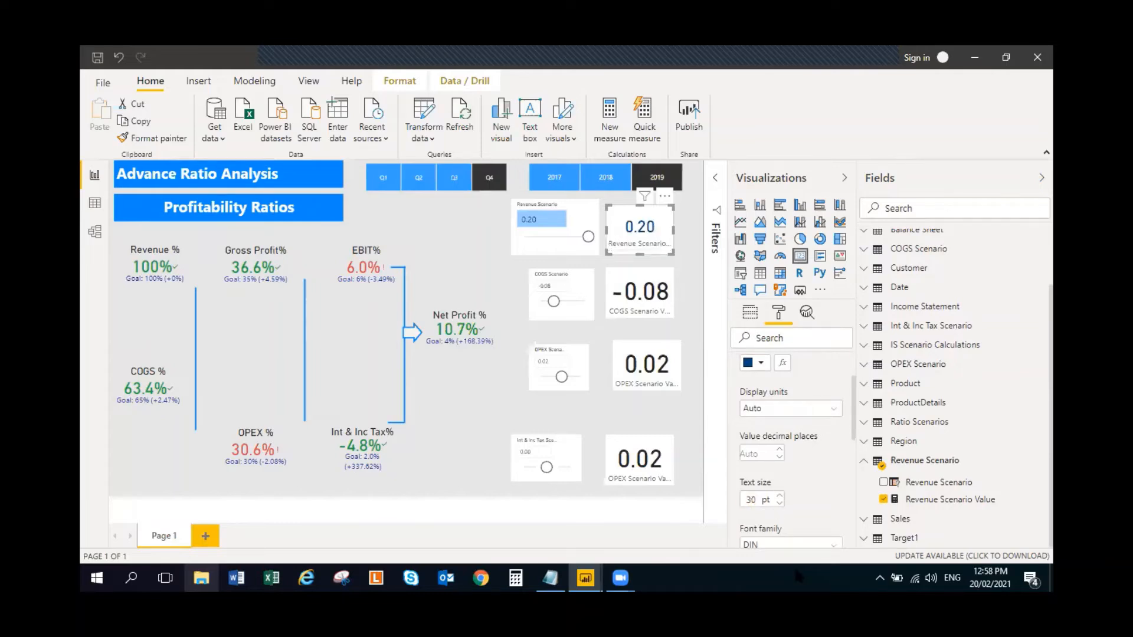
scroll(855, 469, down, 2)
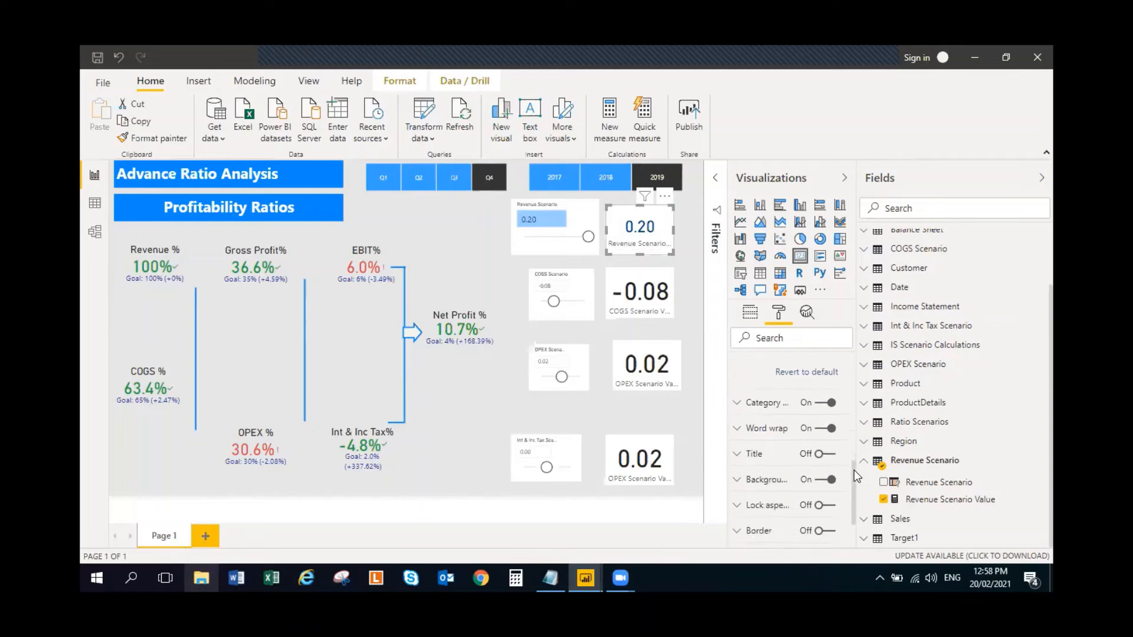
scroll(826, 460, up, 4)
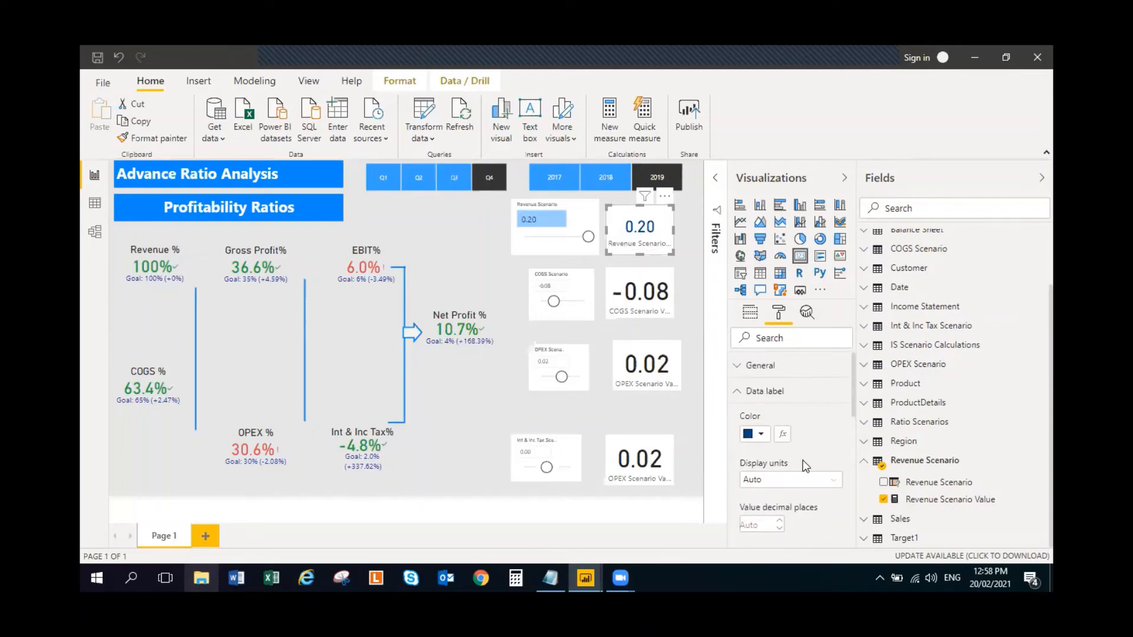
click(740, 393)
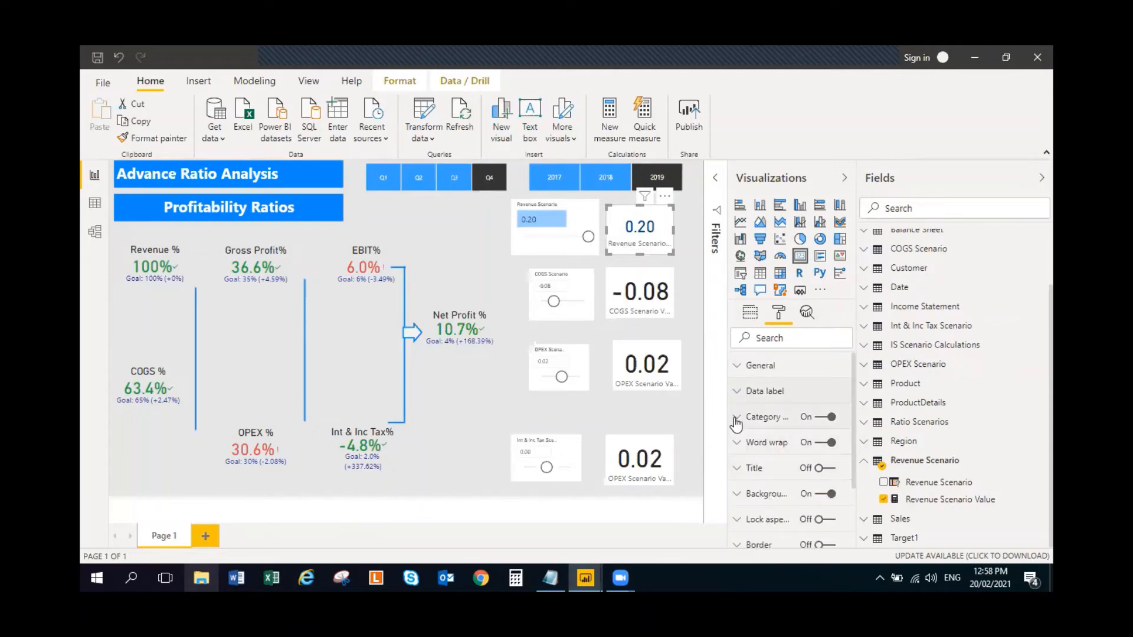
- Color the Revenue Scenario Value card's category label dark blue and widen the card to fit the full label
click(737, 417)
click(761, 461)
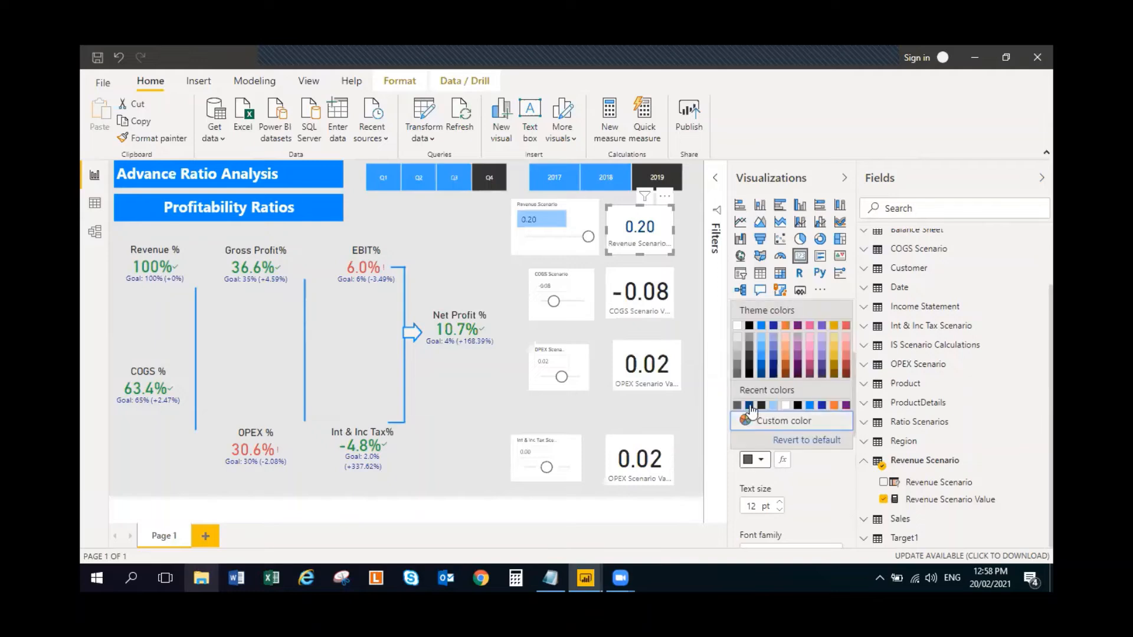
click(753, 413)
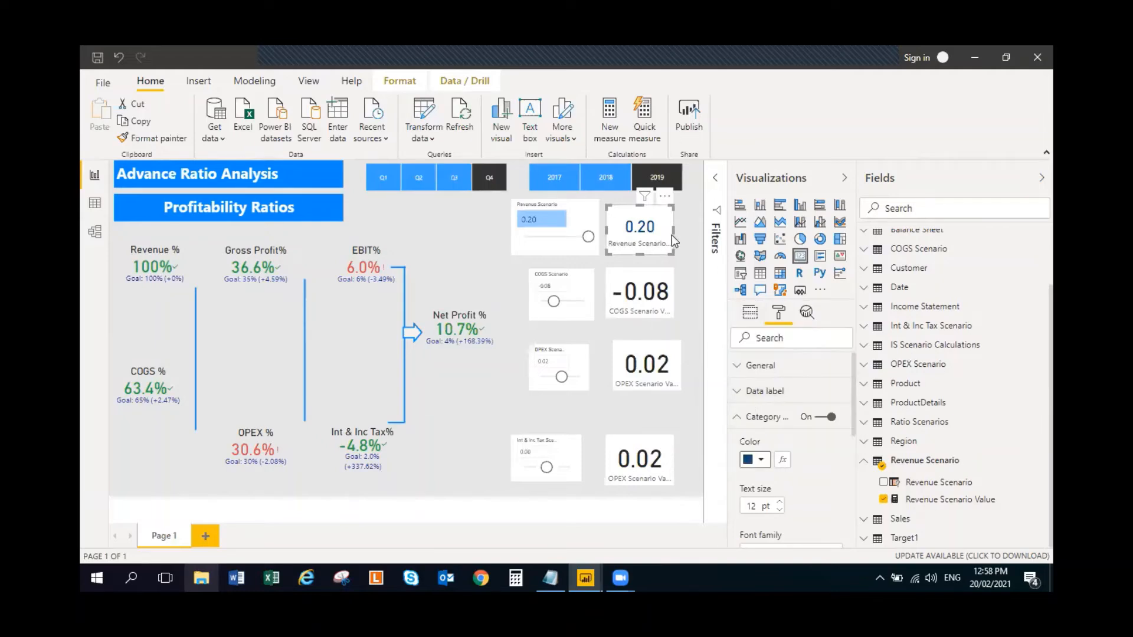
drag(674, 230, 650, 252)
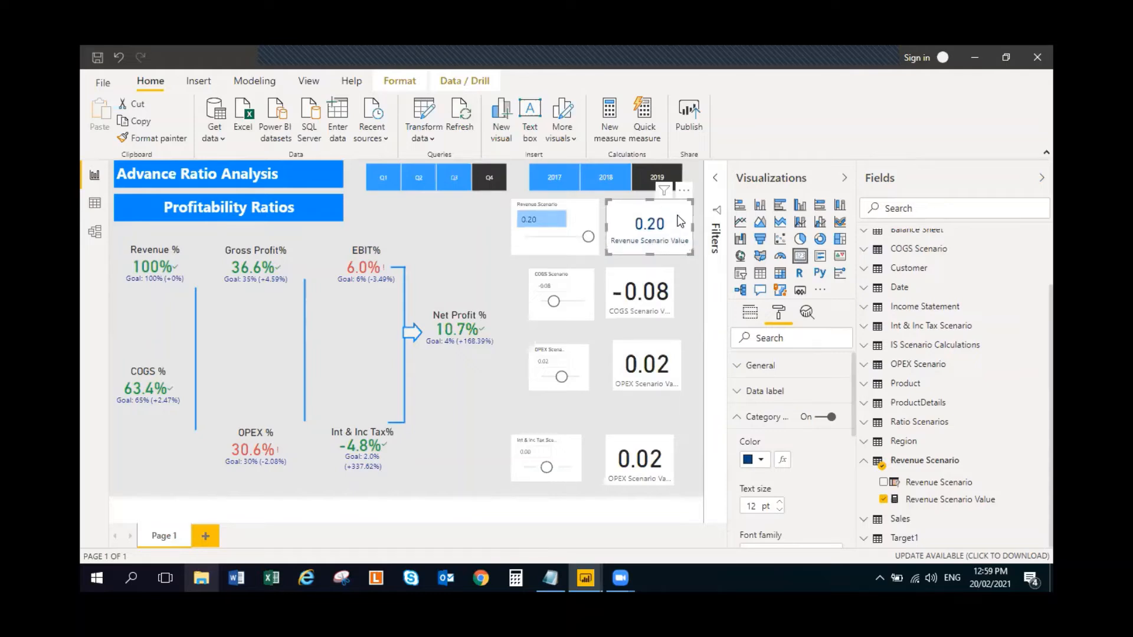
- Format the Revenue Scenario Value measure and the Revenue Scenario column as percentages with 0 decimal places
click(930, 502)
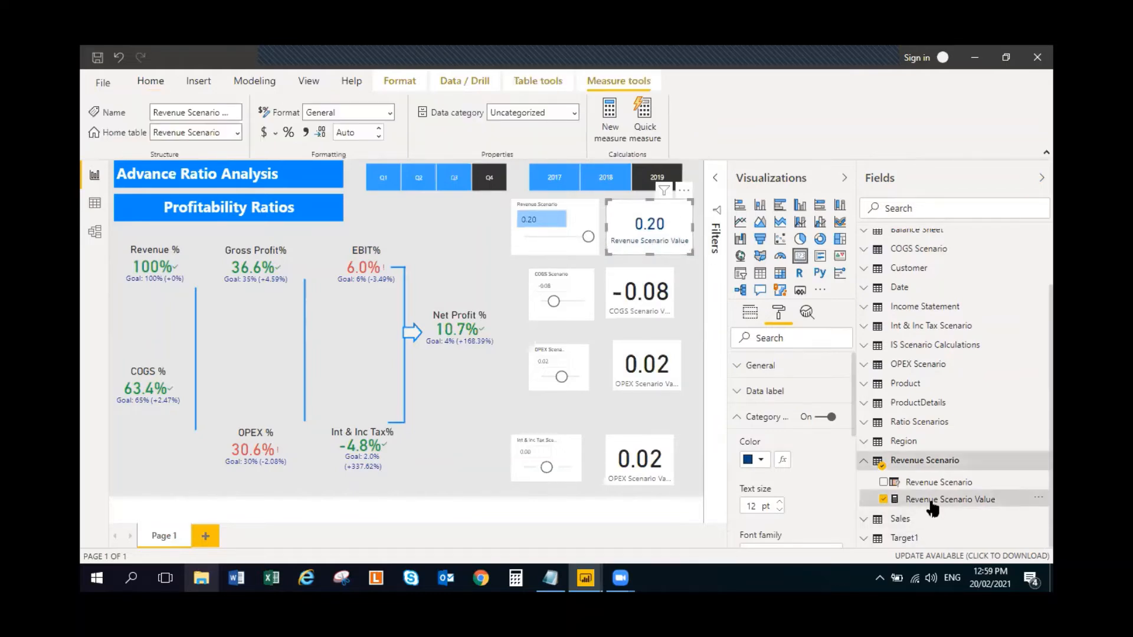
click(288, 133)
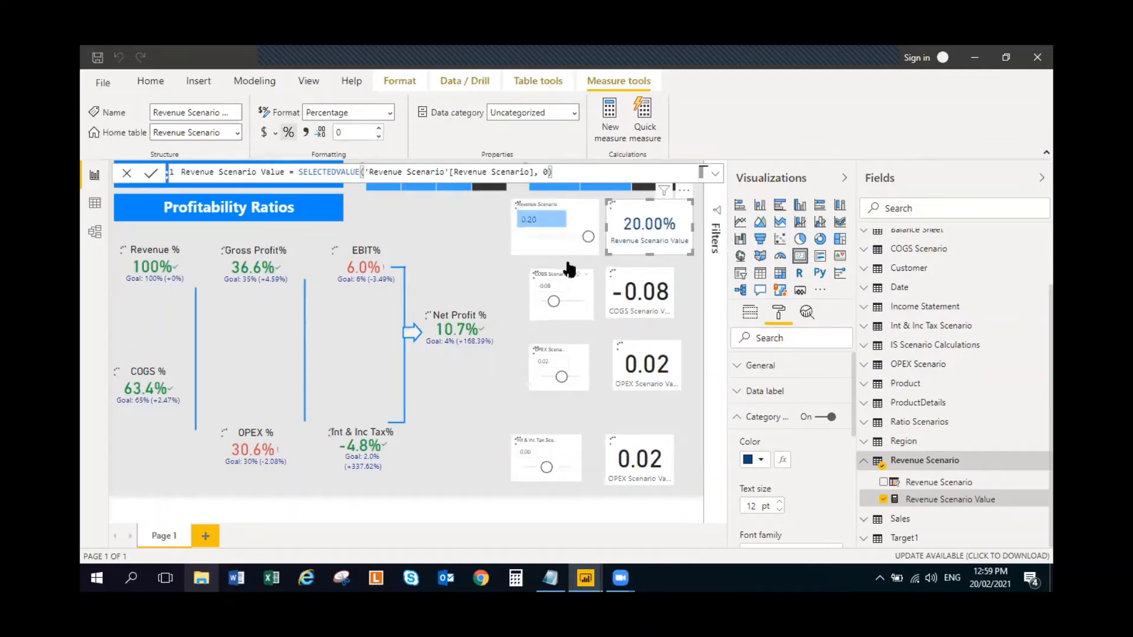
click(953, 482)
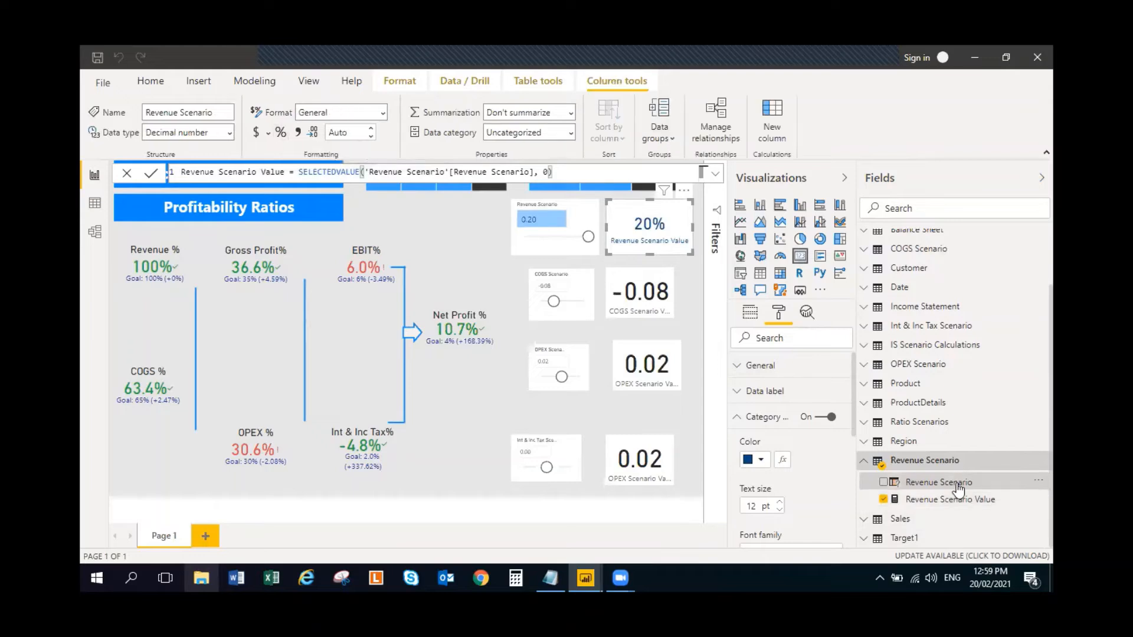
click(285, 130)
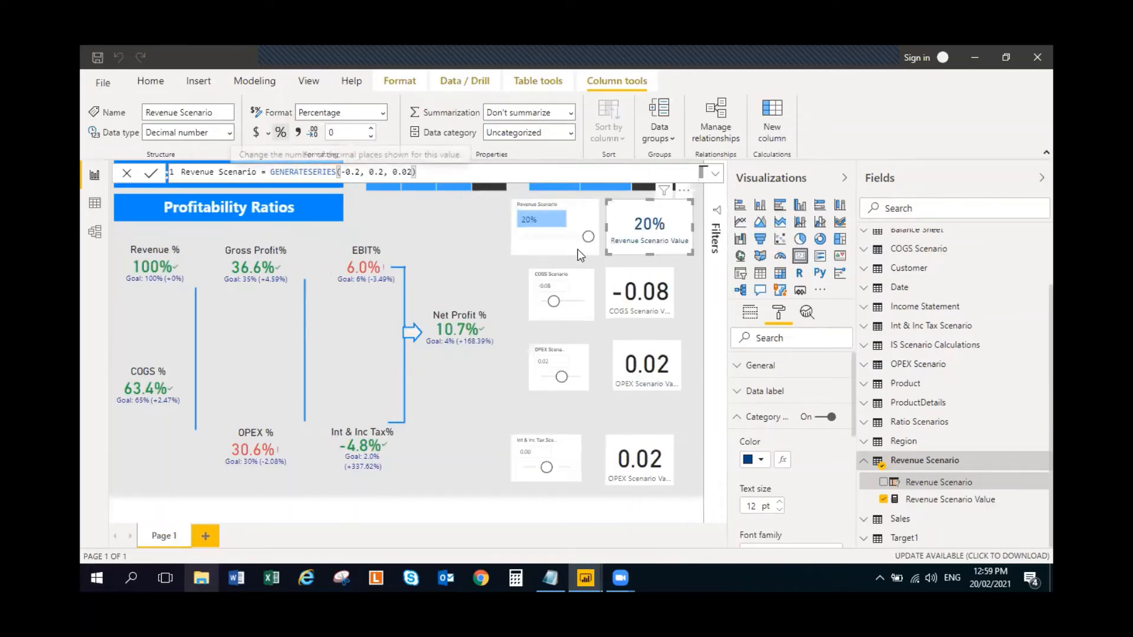
- Test the Revenue Scenario slicer at 2% and set it to -10%
drag(589, 239, 560, 246)
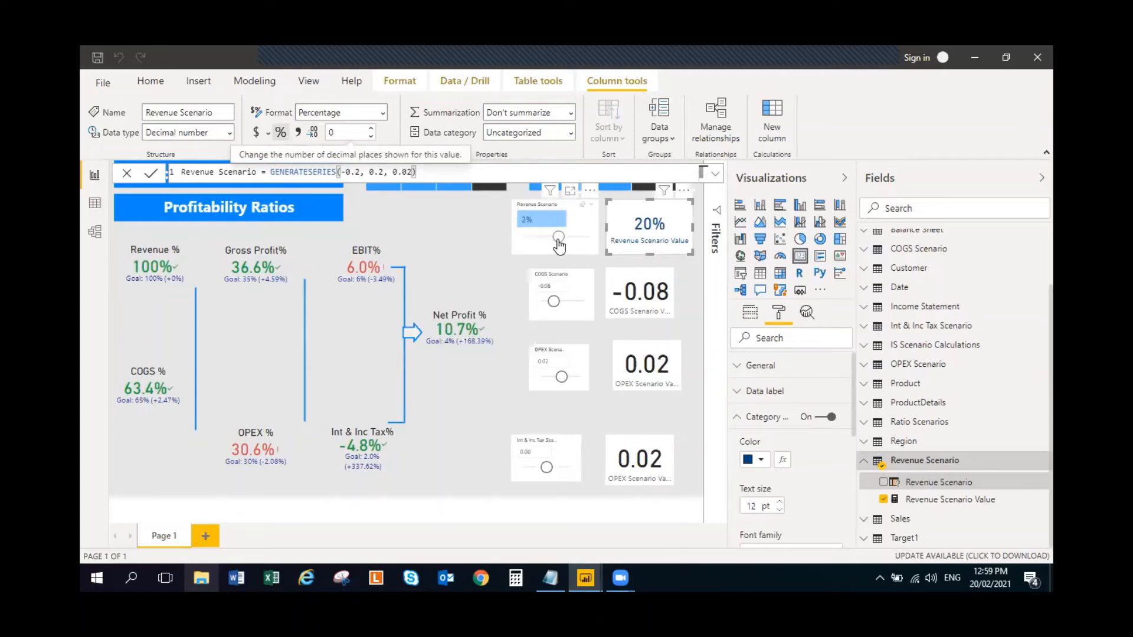
click(559, 245)
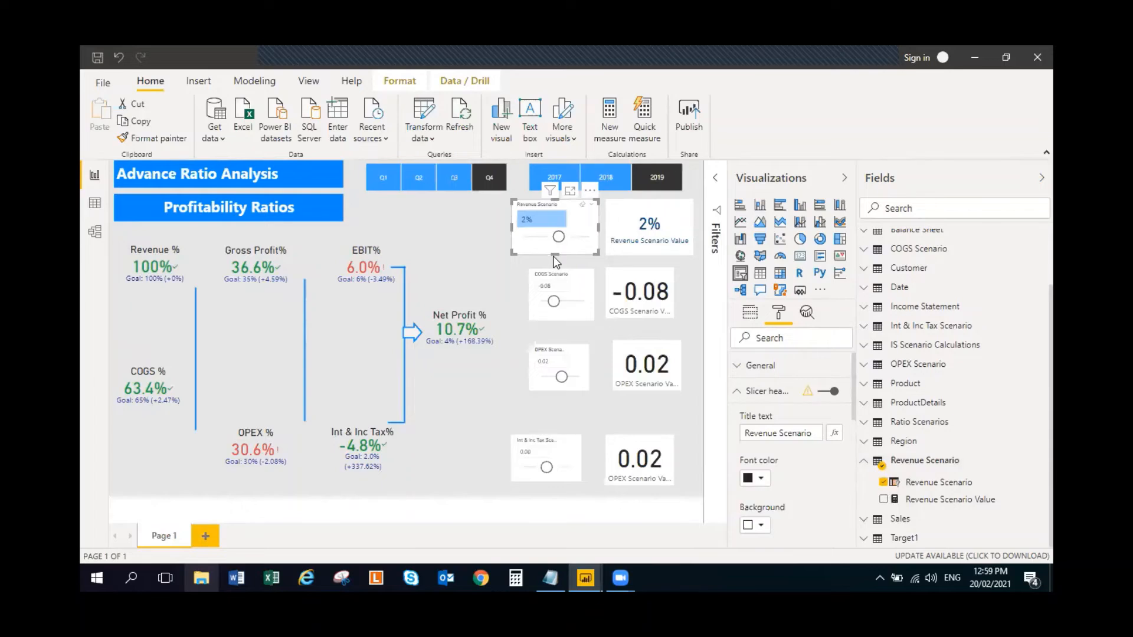
drag(558, 237, 539, 243)
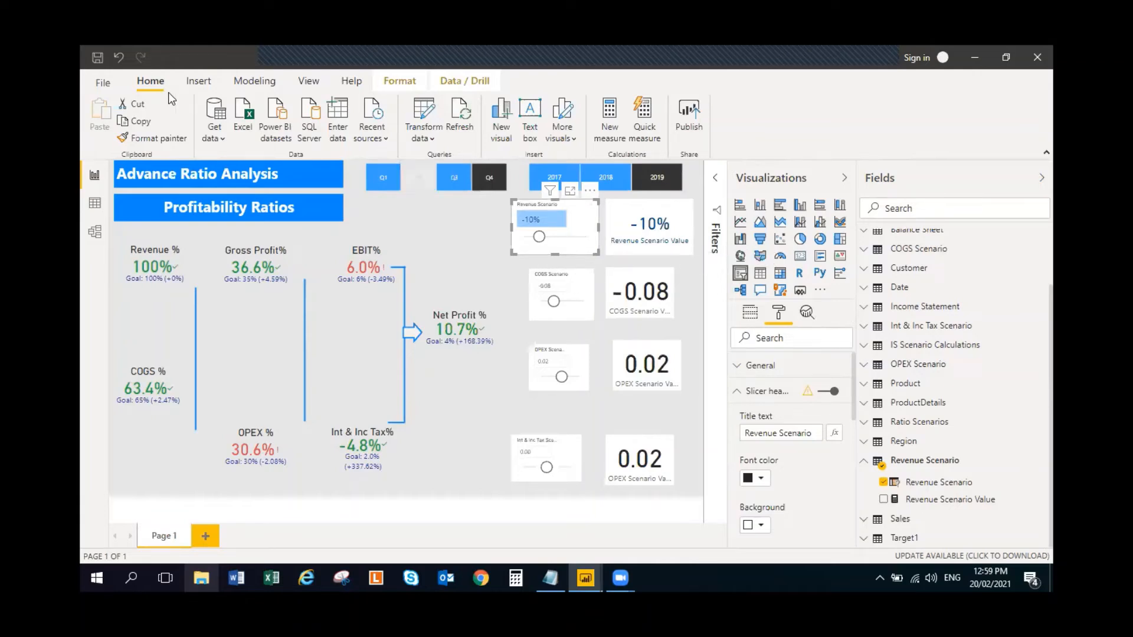
- Copy the Revenue Scenario slicer's formatting to the COGS, OPEX and Int & Inc Tax Scenario slicers
click(155, 138)
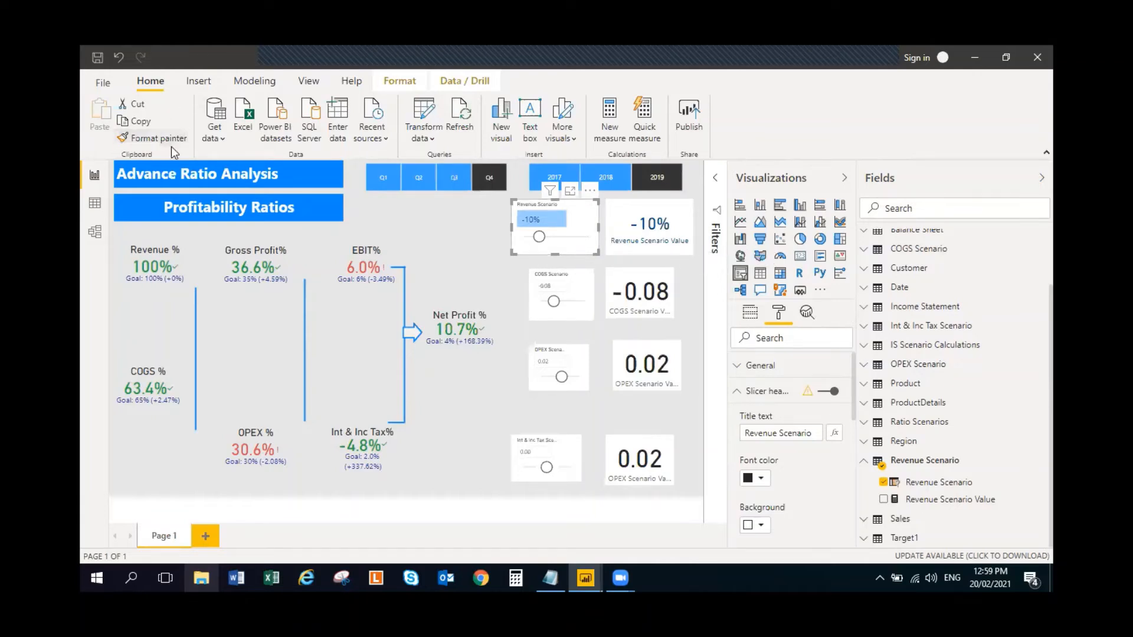
click(576, 286)
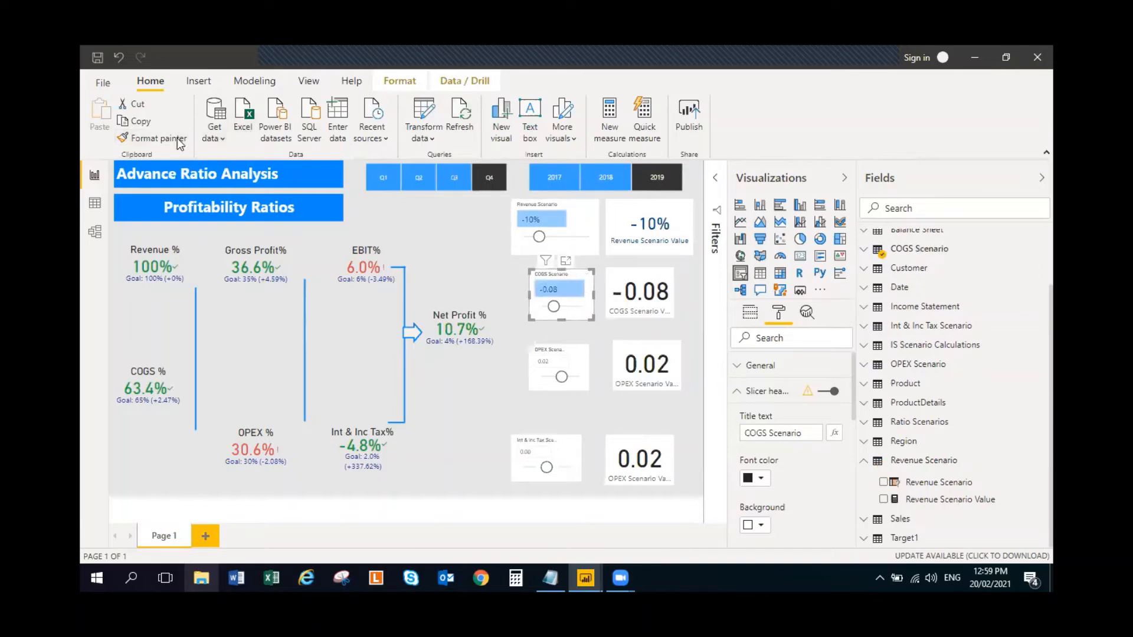
click(156, 138)
click(571, 361)
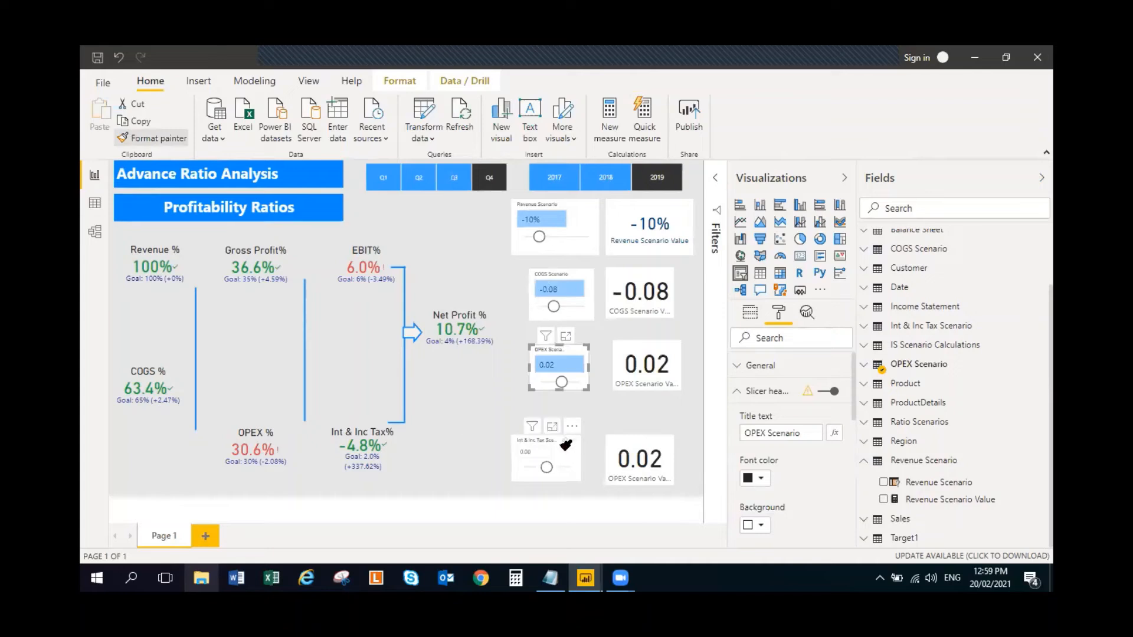
click(537, 456)
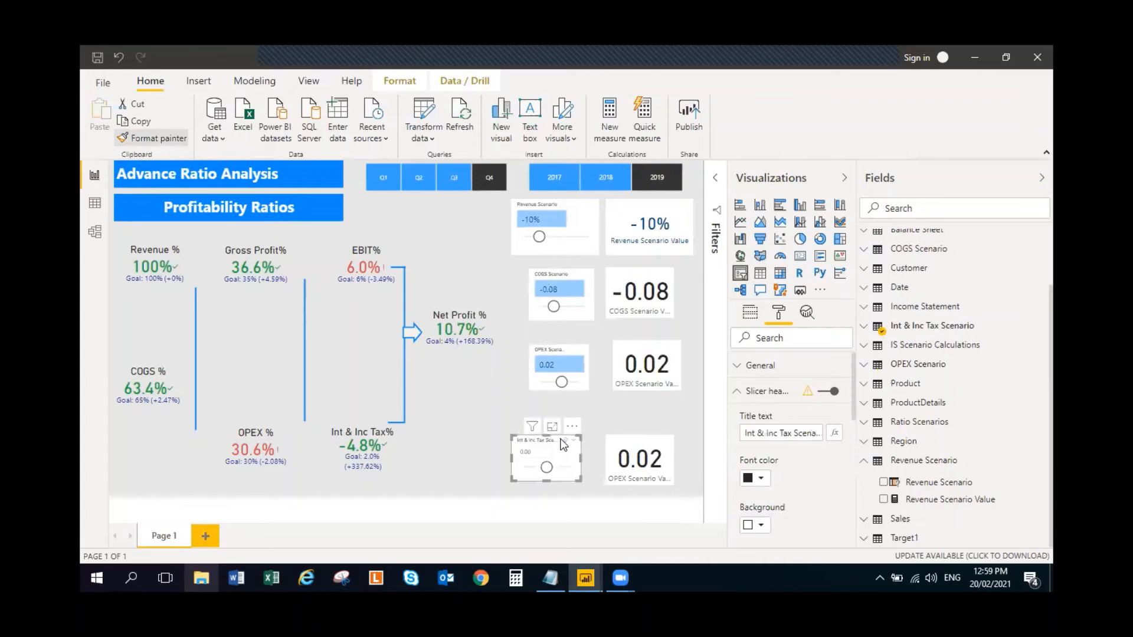
- Copy the Revenue Scenario Value card's formatting to the three other value cards and widen the COGS Scenario Value card
click(678, 229)
click(170, 139)
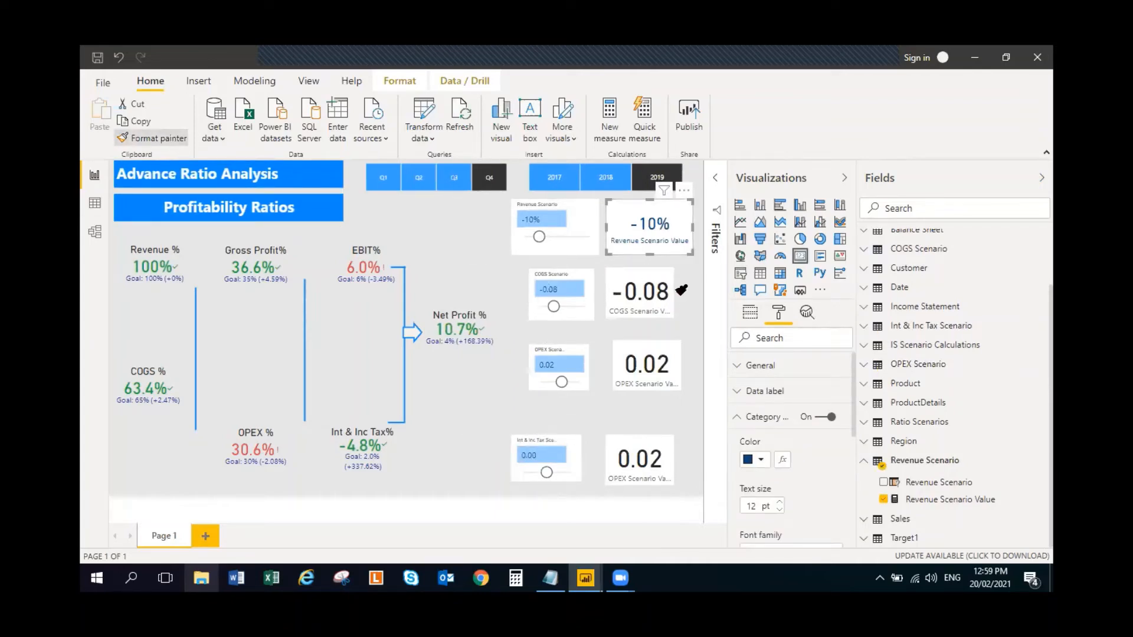
click(661, 281)
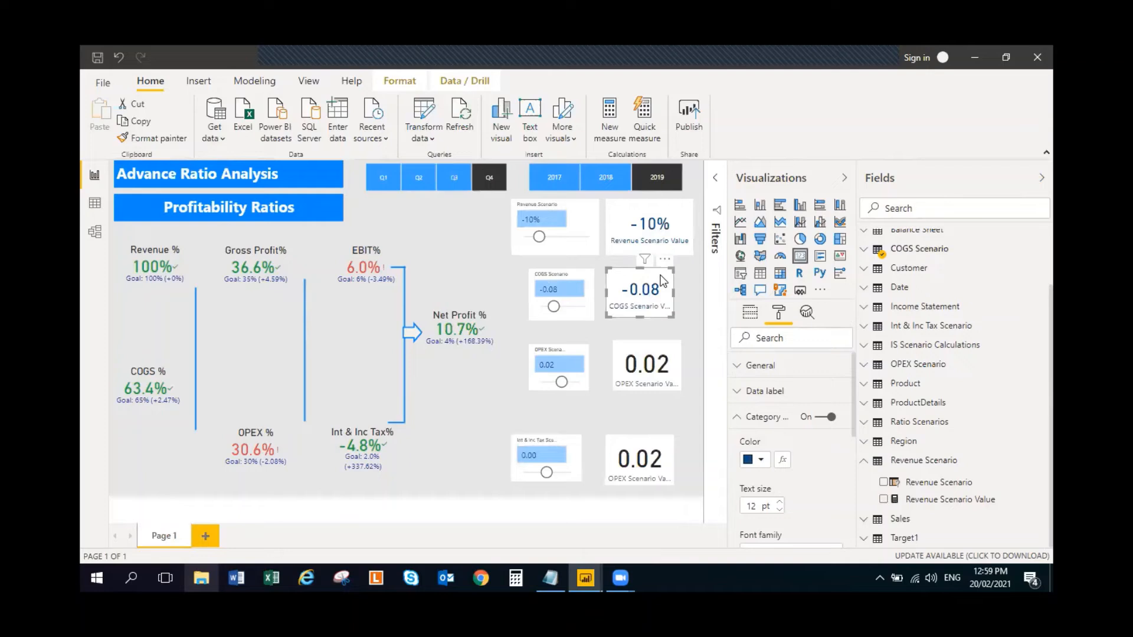
click(153, 138)
click(658, 349)
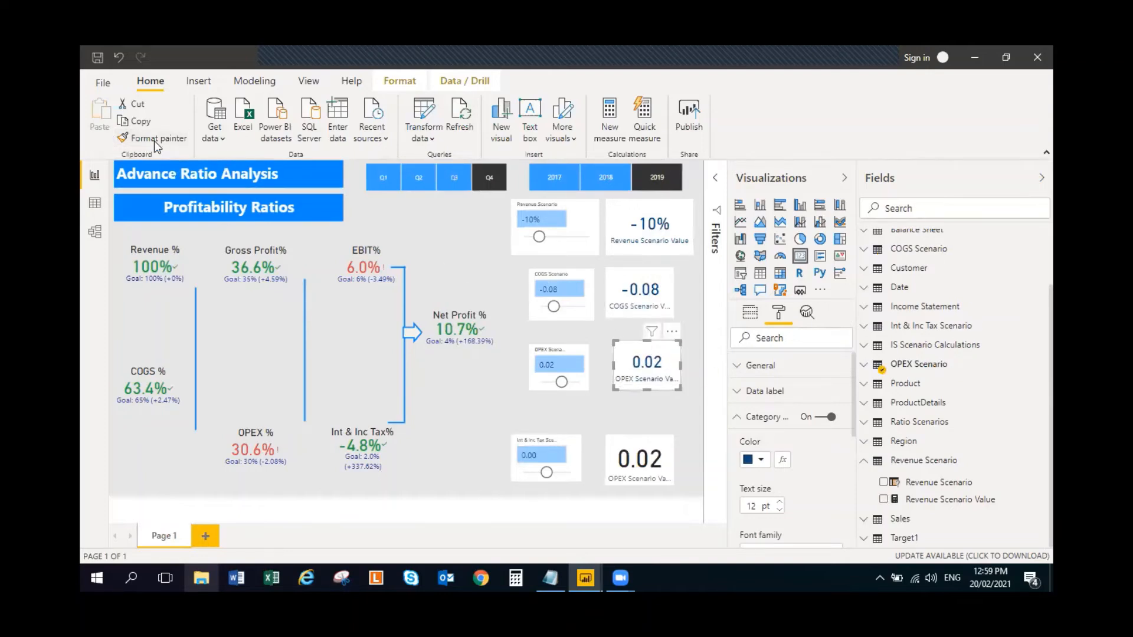
click(645, 460)
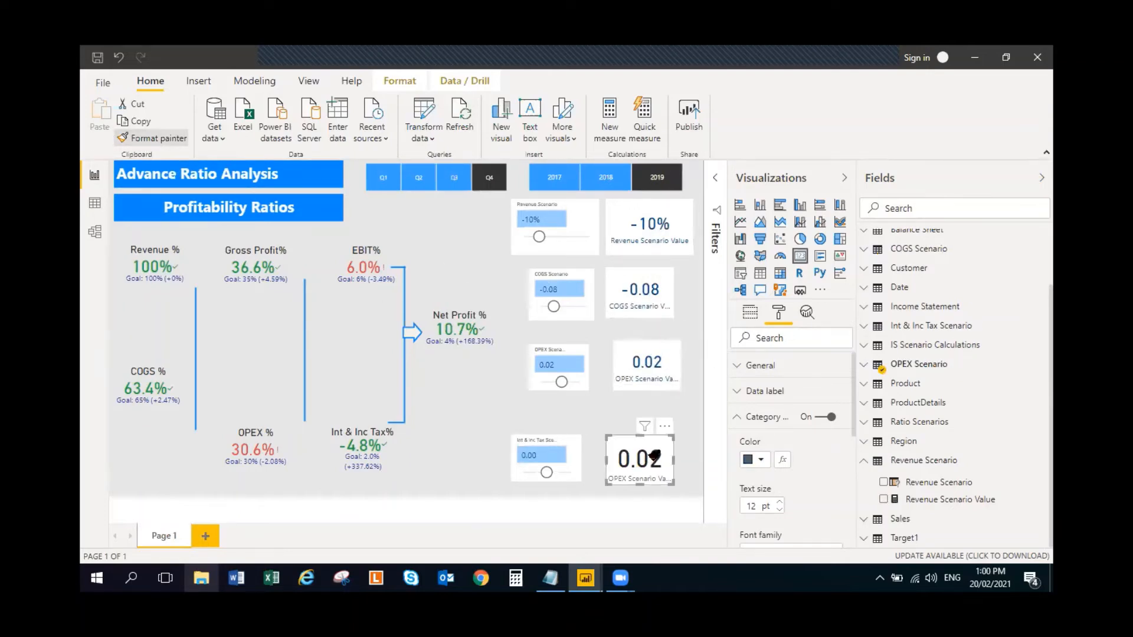
click(660, 297)
drag(673, 292, 692, 292)
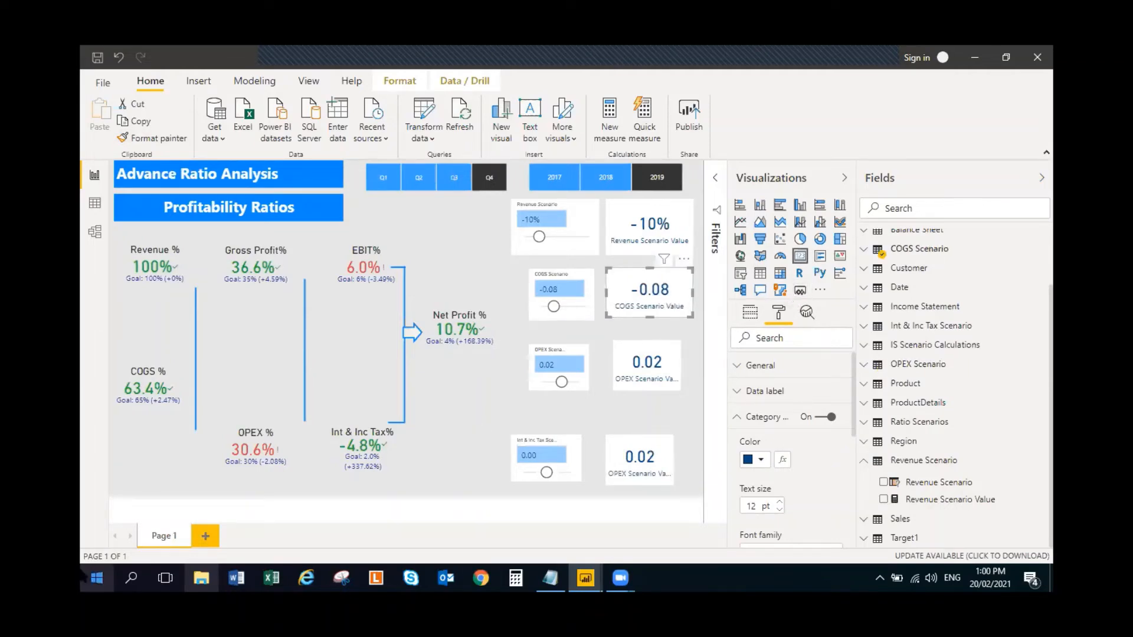
- Format the COGS Scenario column and the COGS Scenario Value measure as percentages with 0 decimal places
click(862, 250)
click(876, 273)
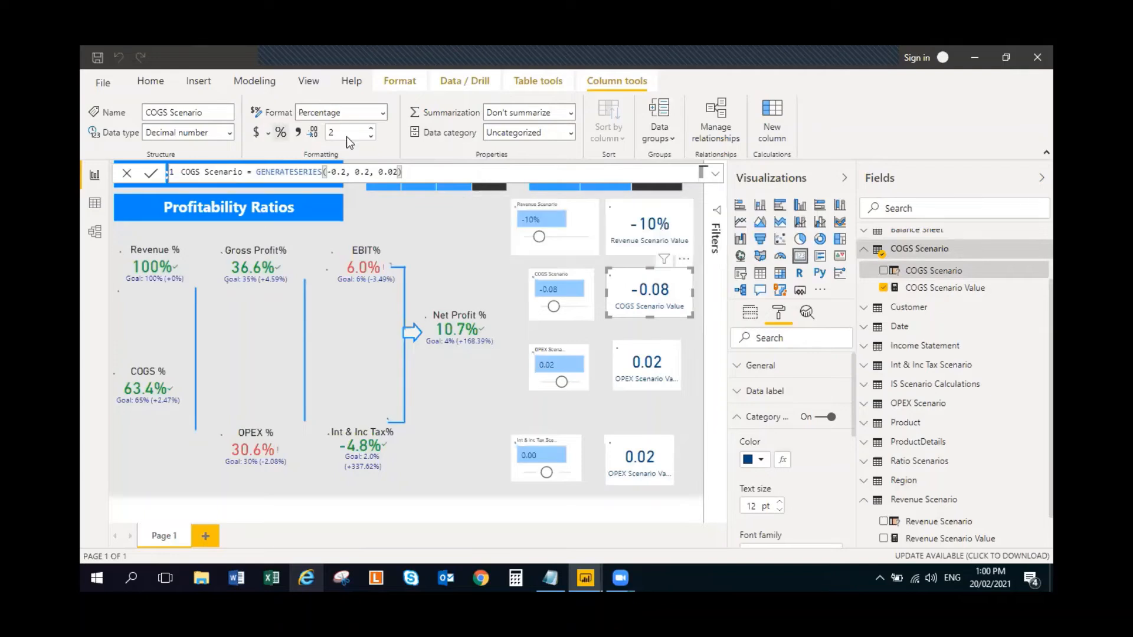
click(371, 137)
click(371, 137)
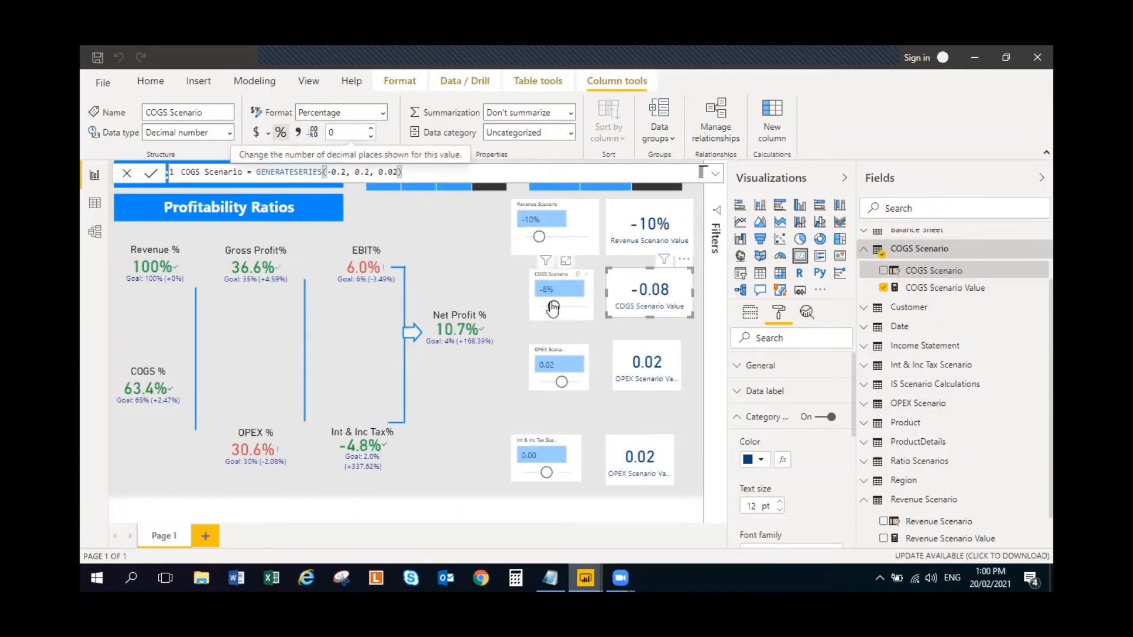
click(962, 289)
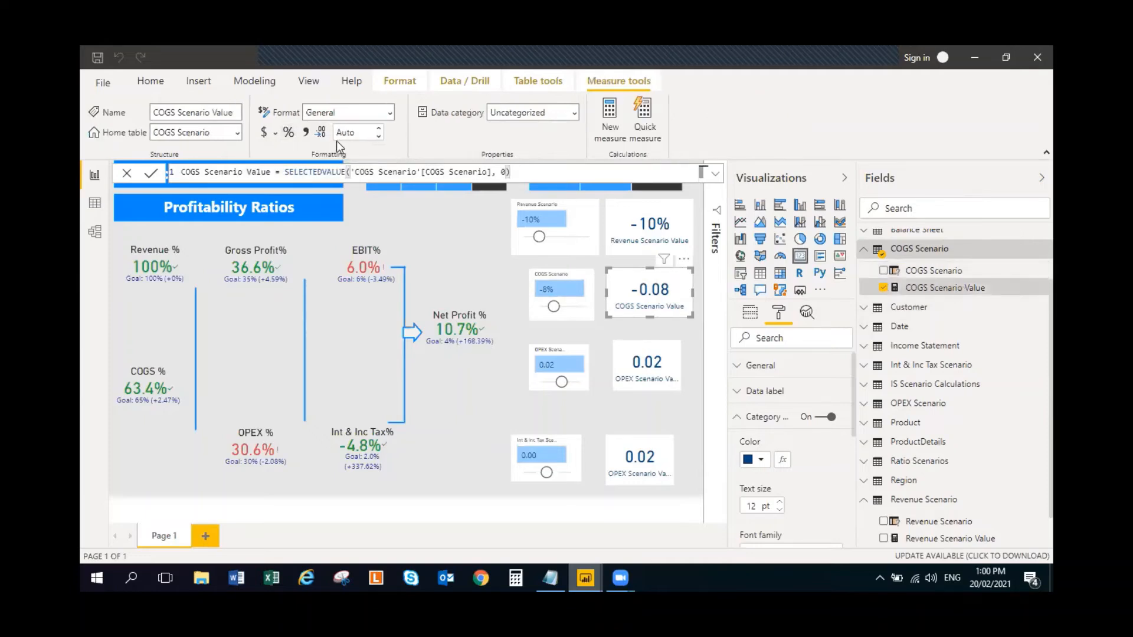
click(378, 137)
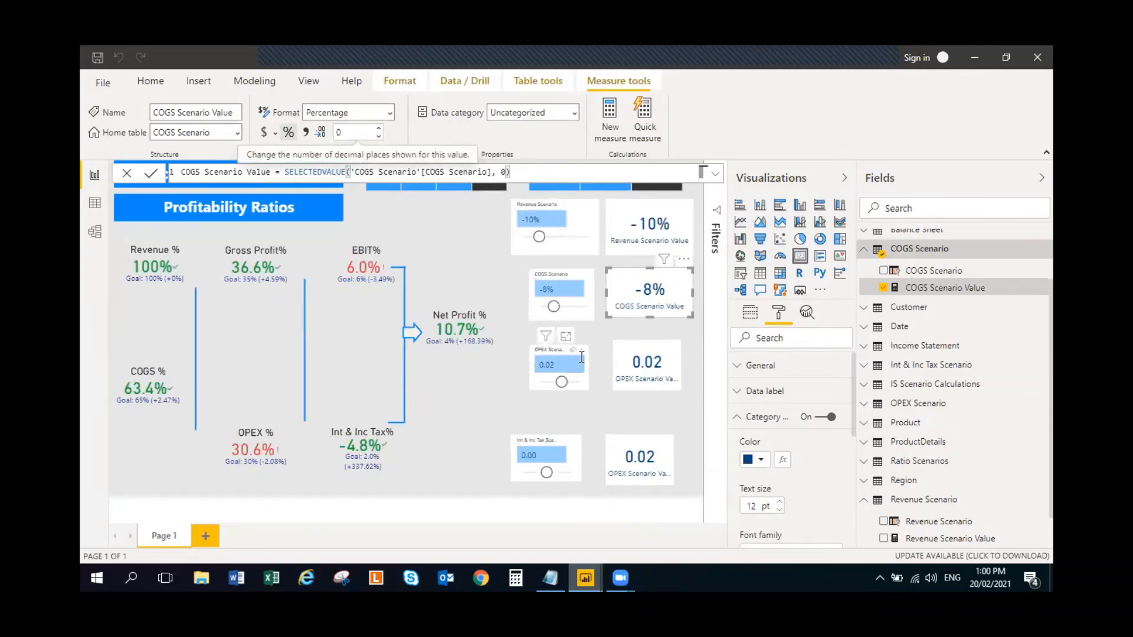
- Format the OPEX Scenario column and the OPEX Scenario Value measure as percentages with 0 decimal places
click(583, 378)
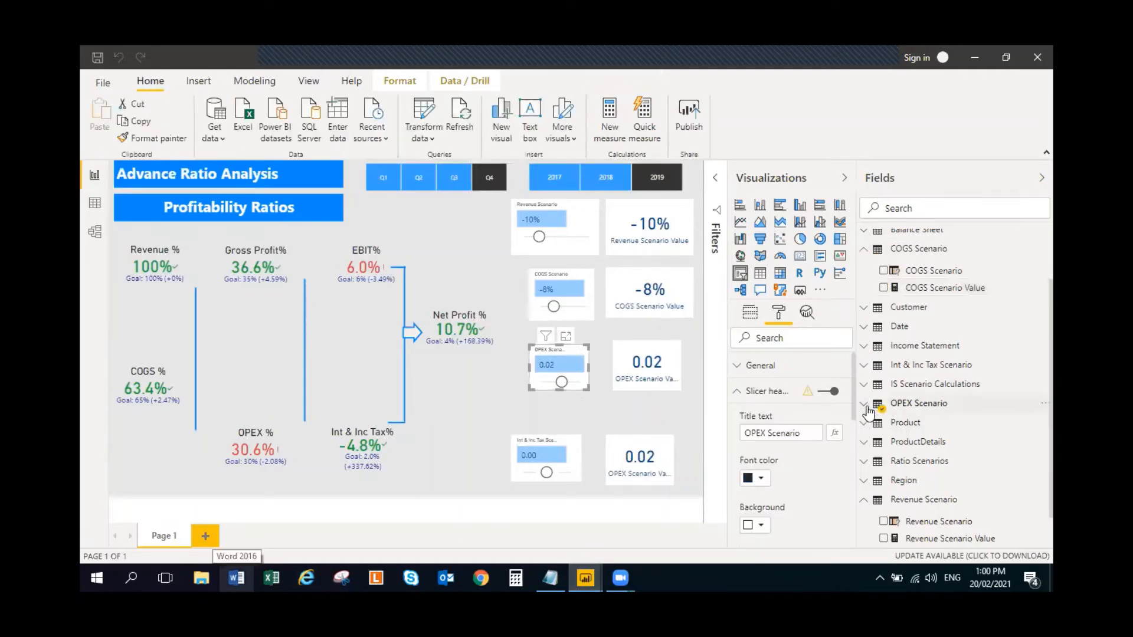
click(909, 403)
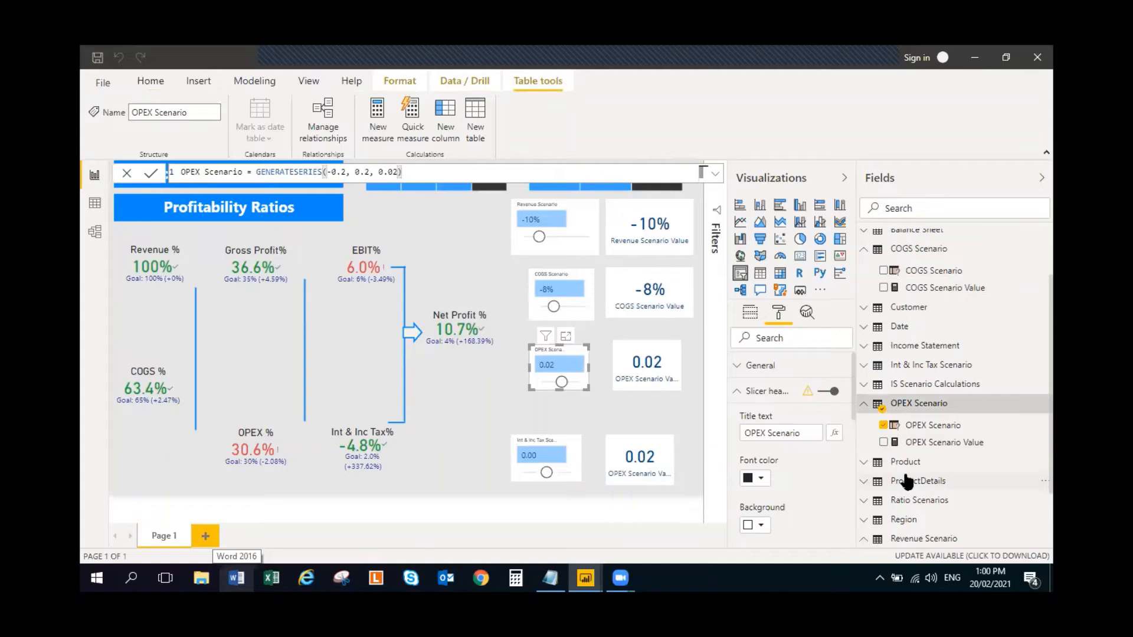
click(952, 428)
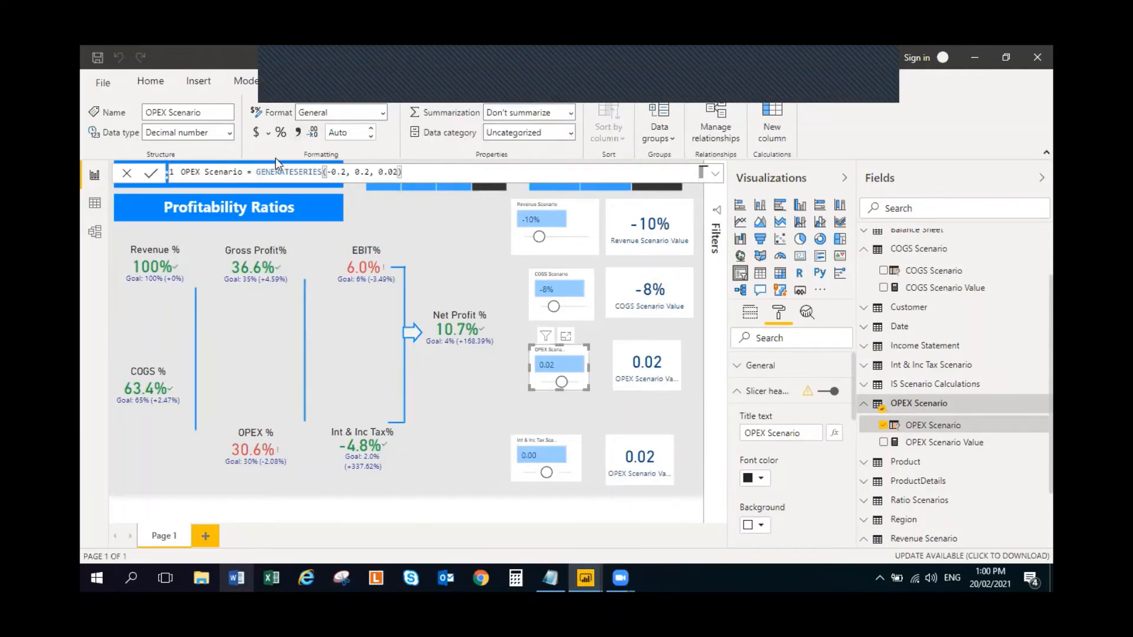
click(279, 134)
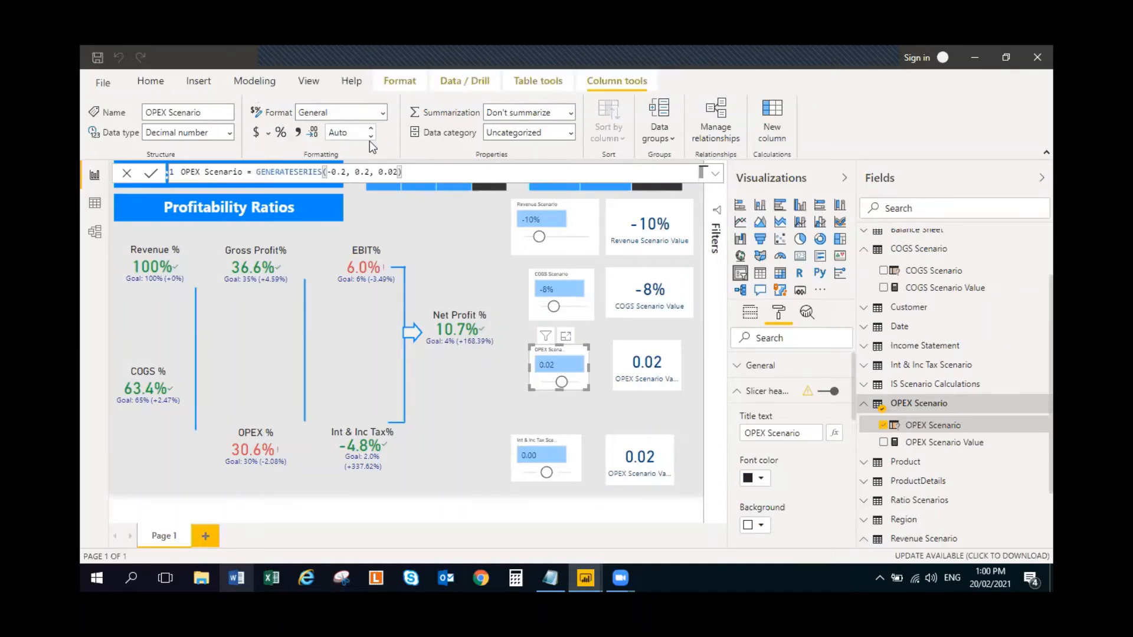
click(371, 137)
click(370, 137)
click(944, 443)
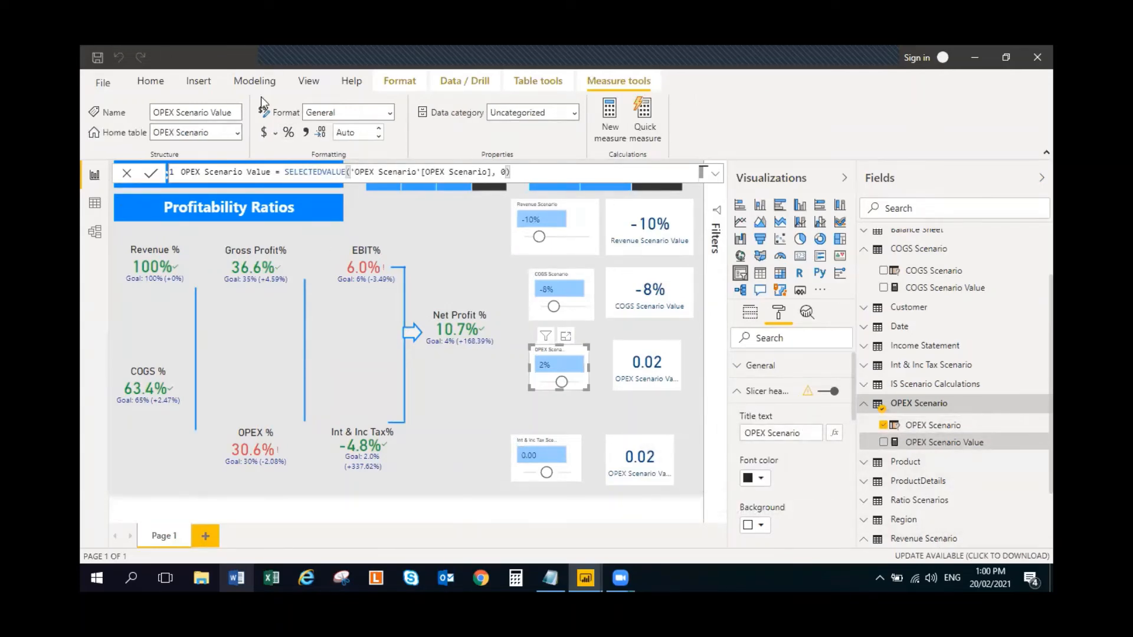
click(295, 135)
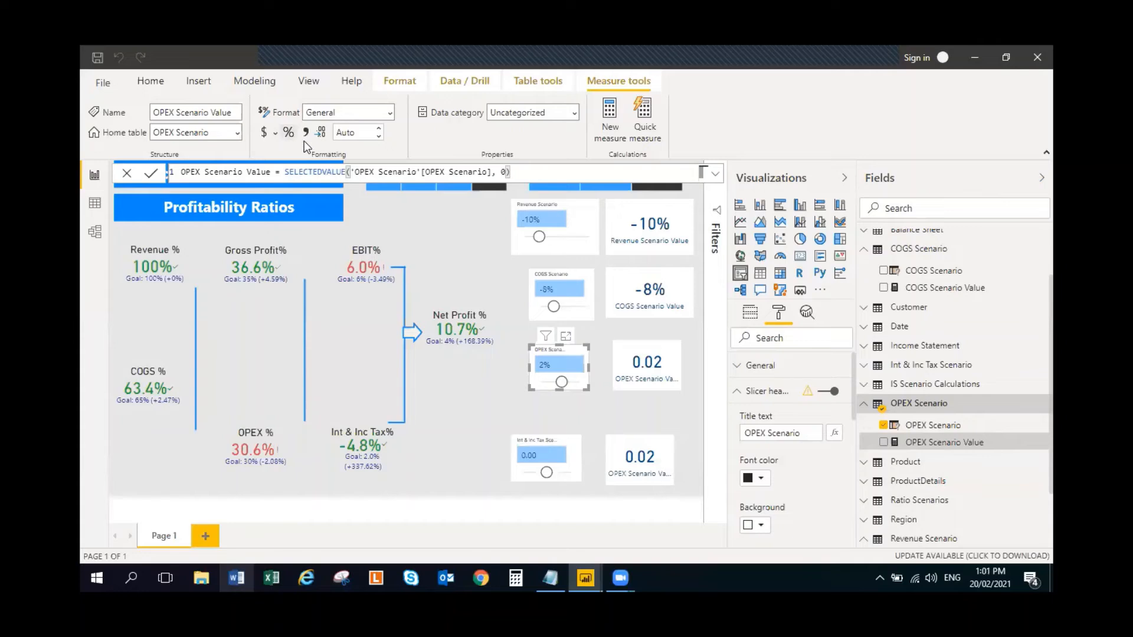
click(379, 137)
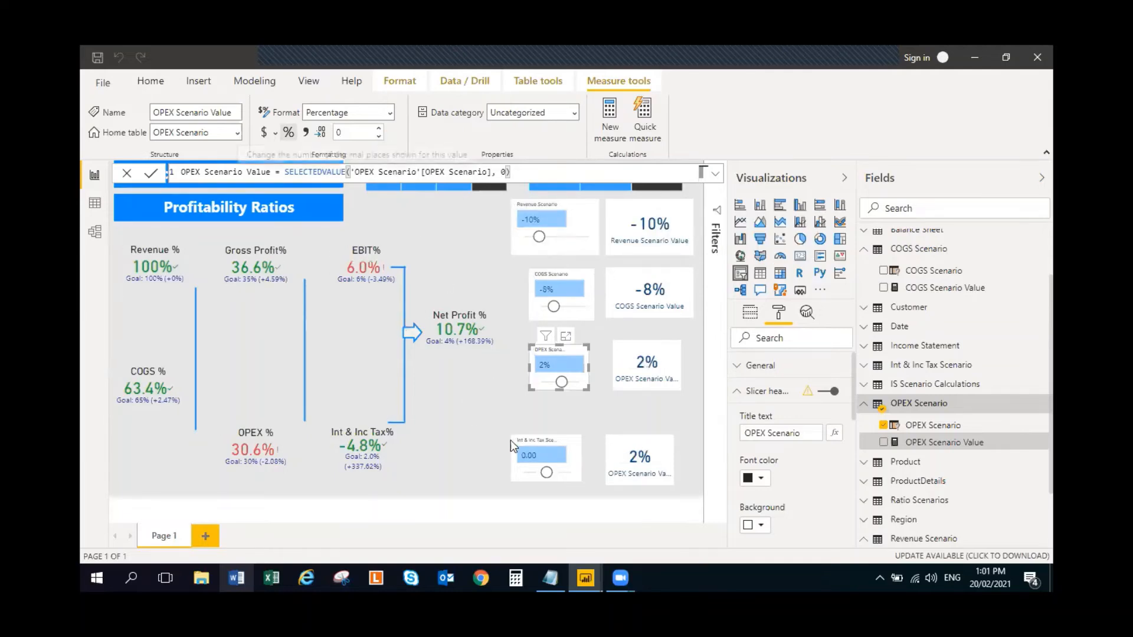
- Format the Int & Inc Tax Scenario column and the Int & Inc Tax Scenario Value measure as percentages with 0 decimal places
click(575, 451)
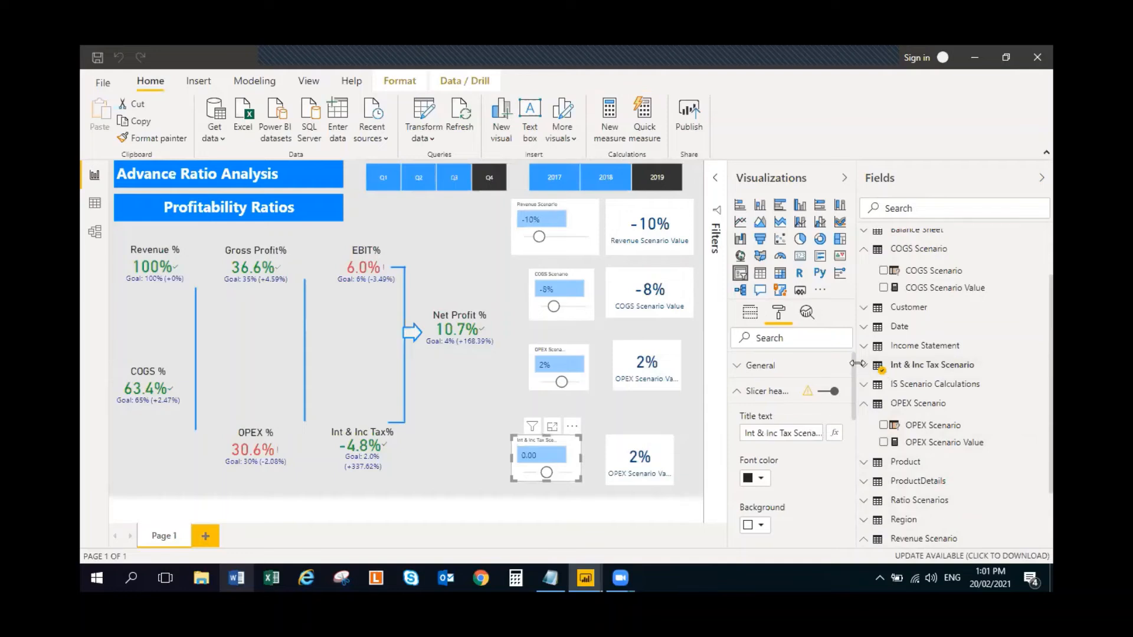
click(921, 364)
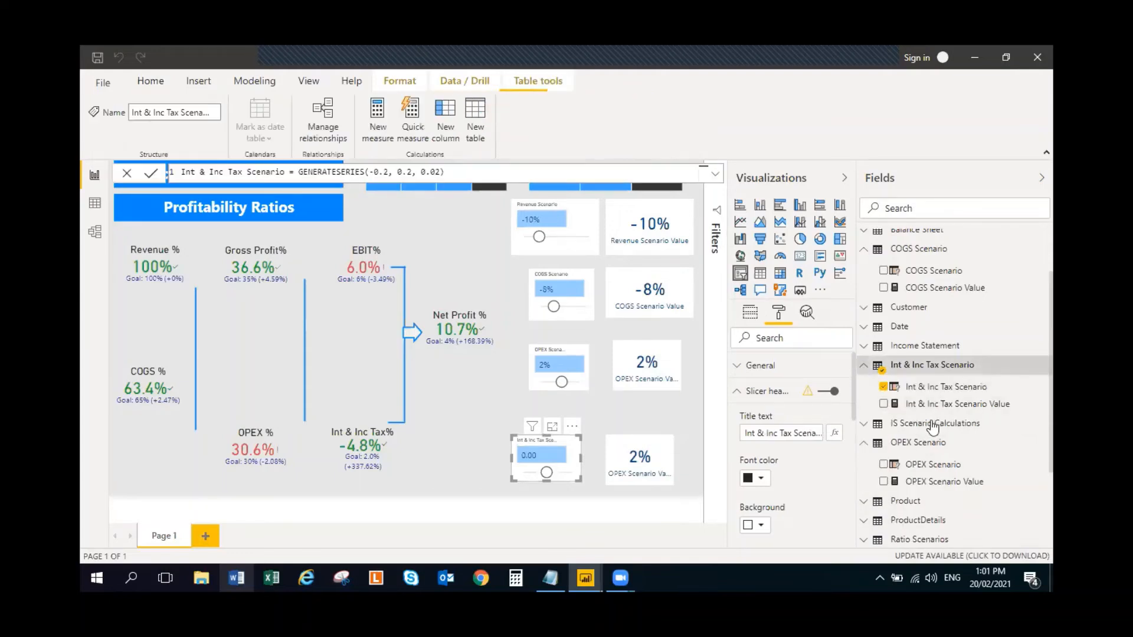
click(977, 387)
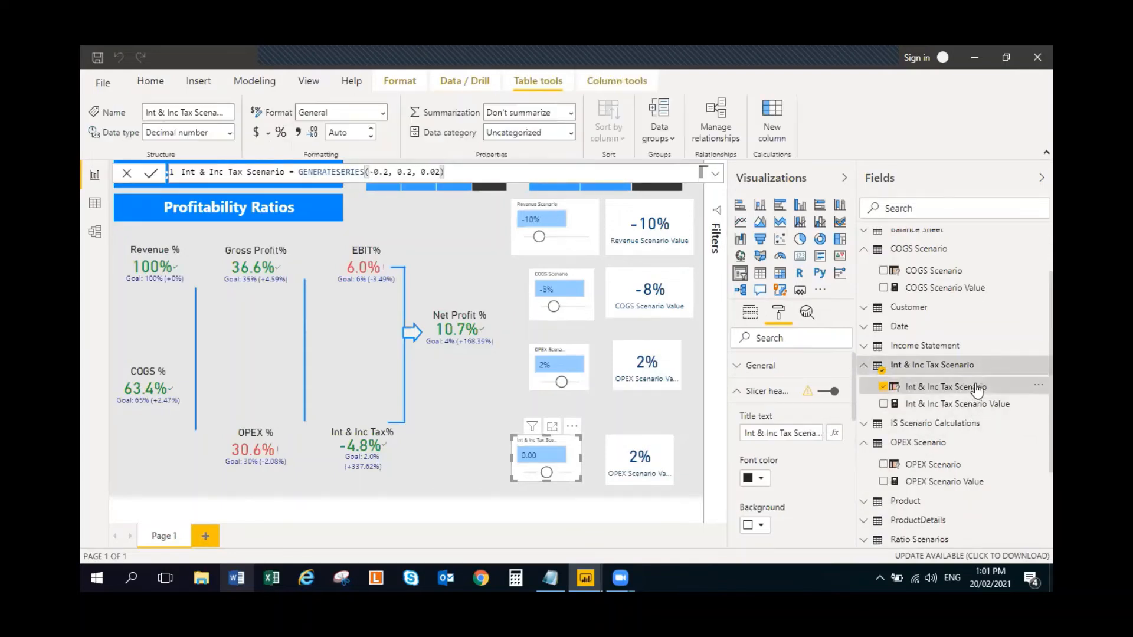
click(282, 132)
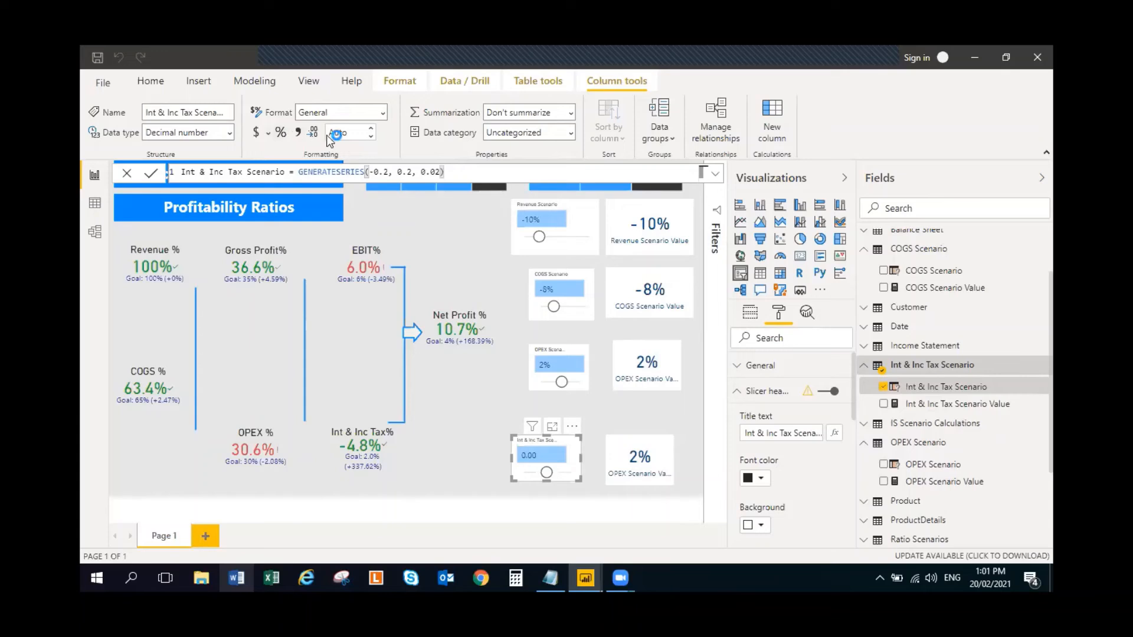
click(372, 136)
click(976, 406)
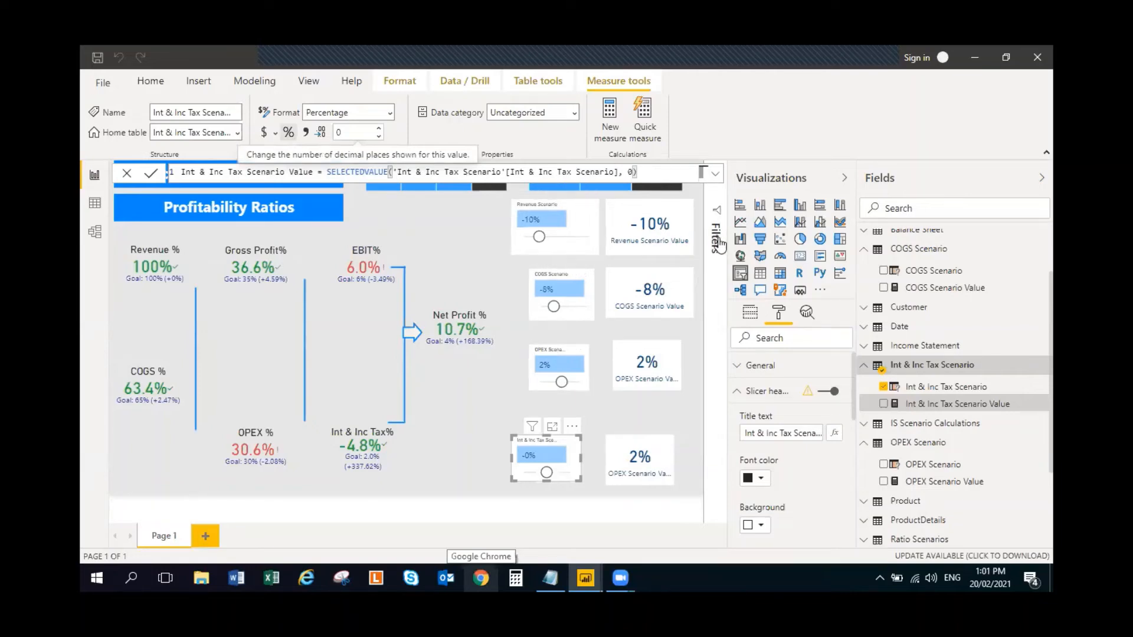
click(430, 247)
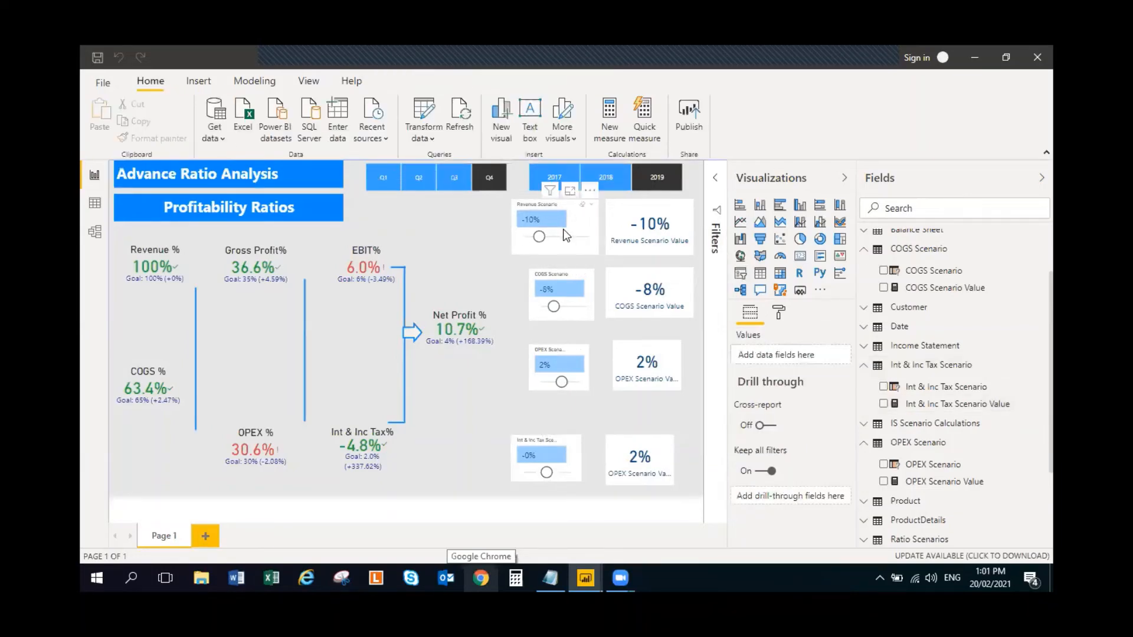
- Resize the COGS, OPEX and Int & Inc Tax Scenario slicers to match the Revenue Scenario slicer and align them in a column below it
click(579, 225)
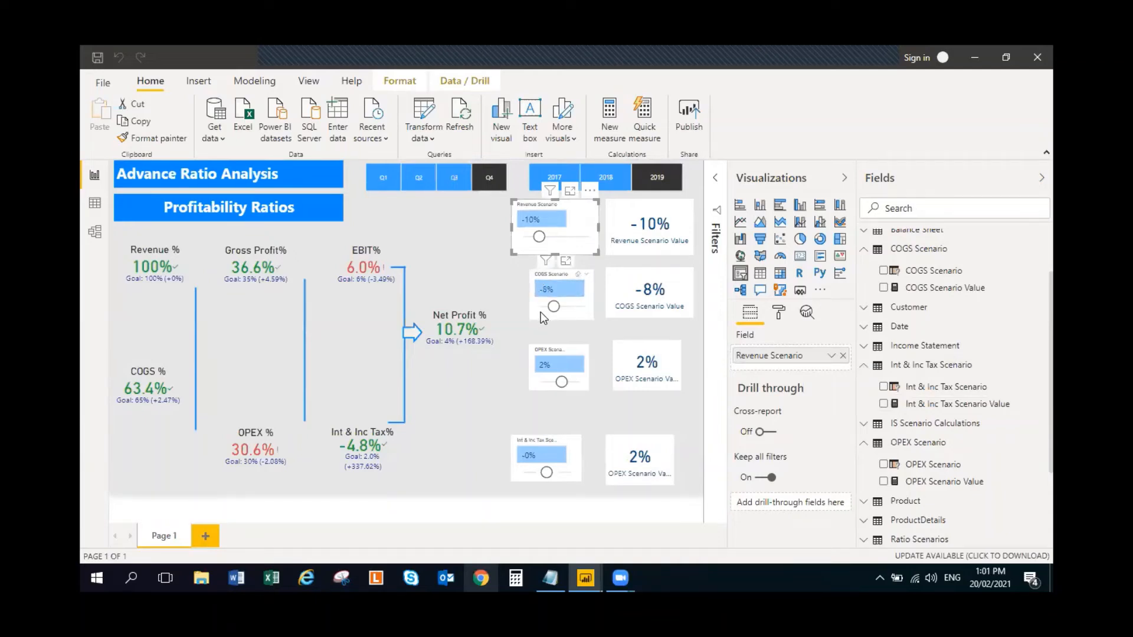
drag(541, 313, 525, 243)
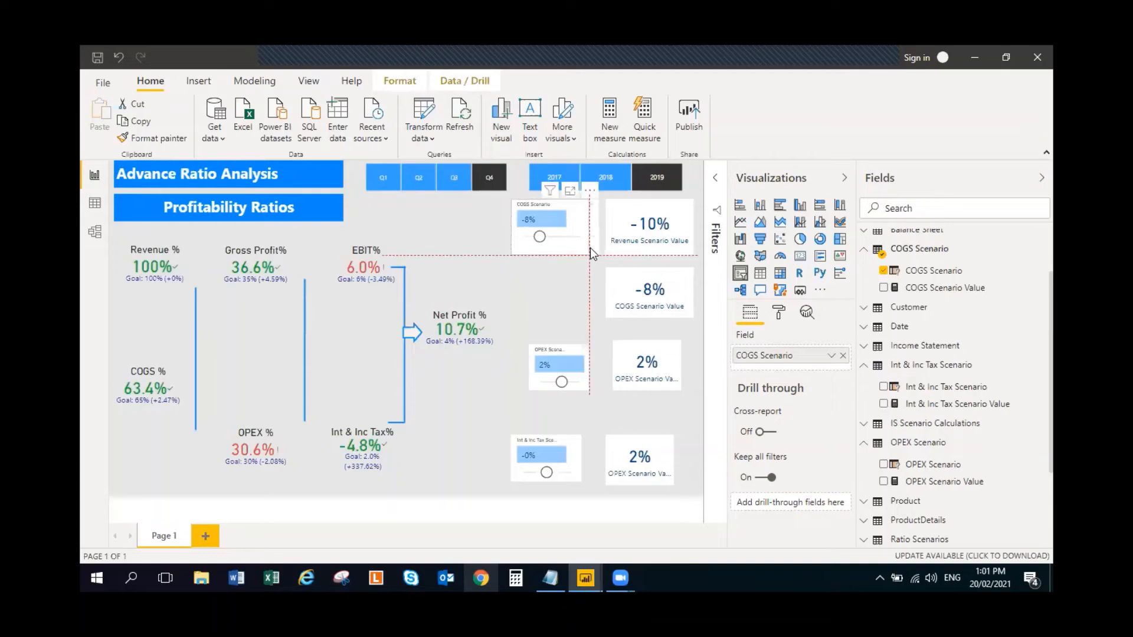
drag(583, 244, 578, 322)
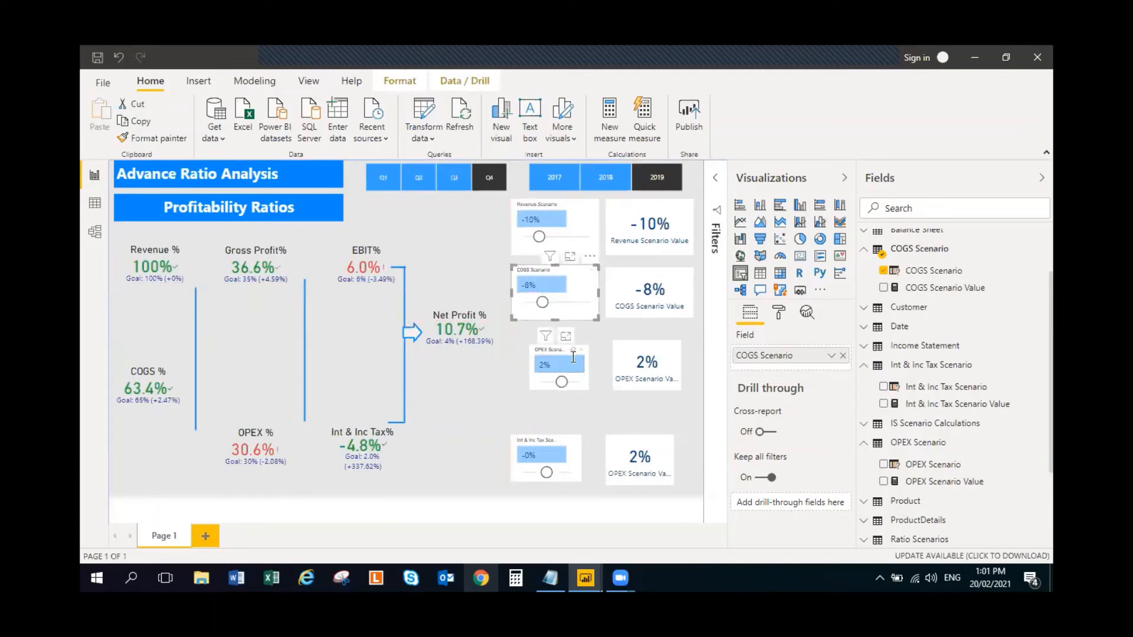
click(574, 383)
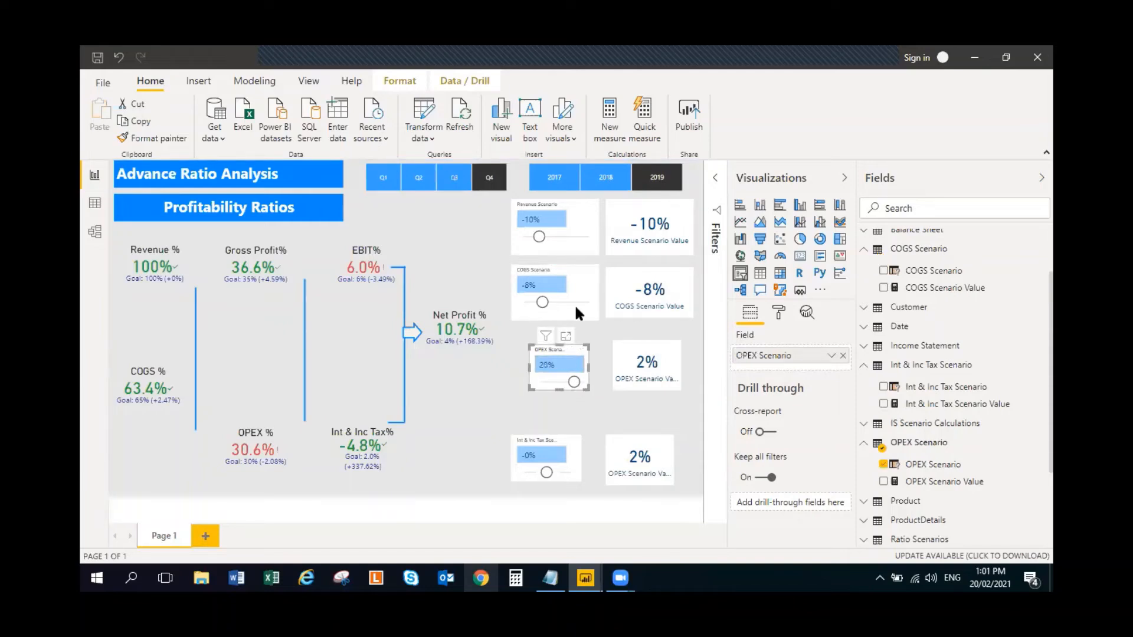
drag(559, 366, 514, 281)
click(518, 377)
drag(570, 318, 583, 357)
click(576, 458)
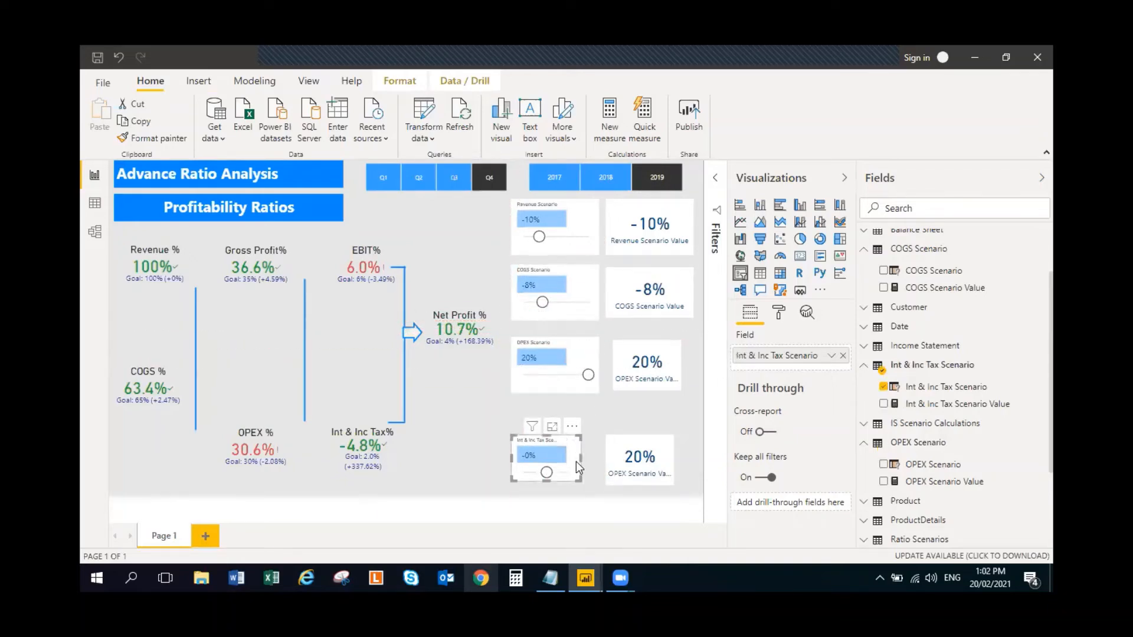
mouse_move(576, 451)
mouse_down()
mouse_move(563, 380)
mouse_move(572, 351)
mouse_move(600, 386)
mouse_move(579, 441)
mouse_up()
click(579, 441)
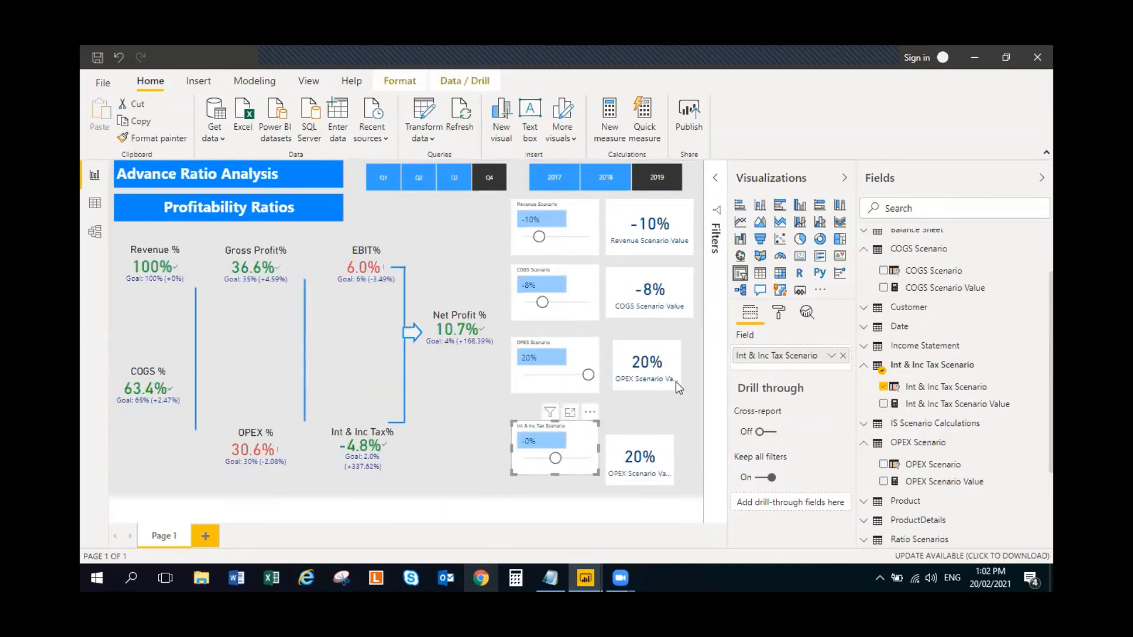
- Enlarge the two OPEX Scenario Value cards to match the cards above and align them beside the OPEX and Int & Inc Tax slicers
drag(671, 350, 693, 318)
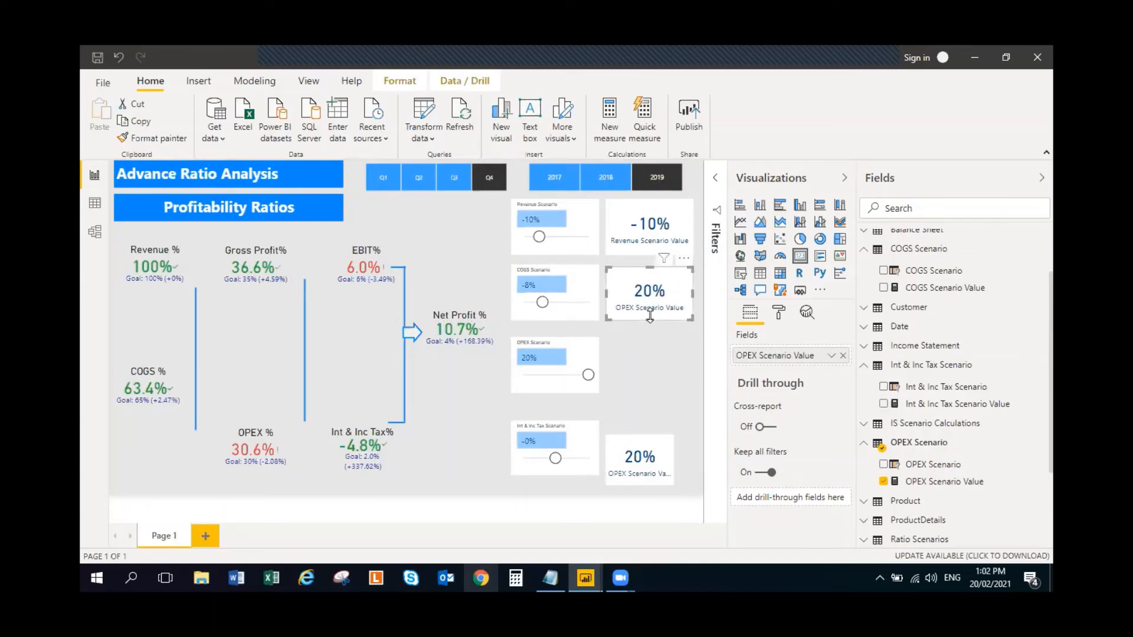
drag(675, 286, 678, 359)
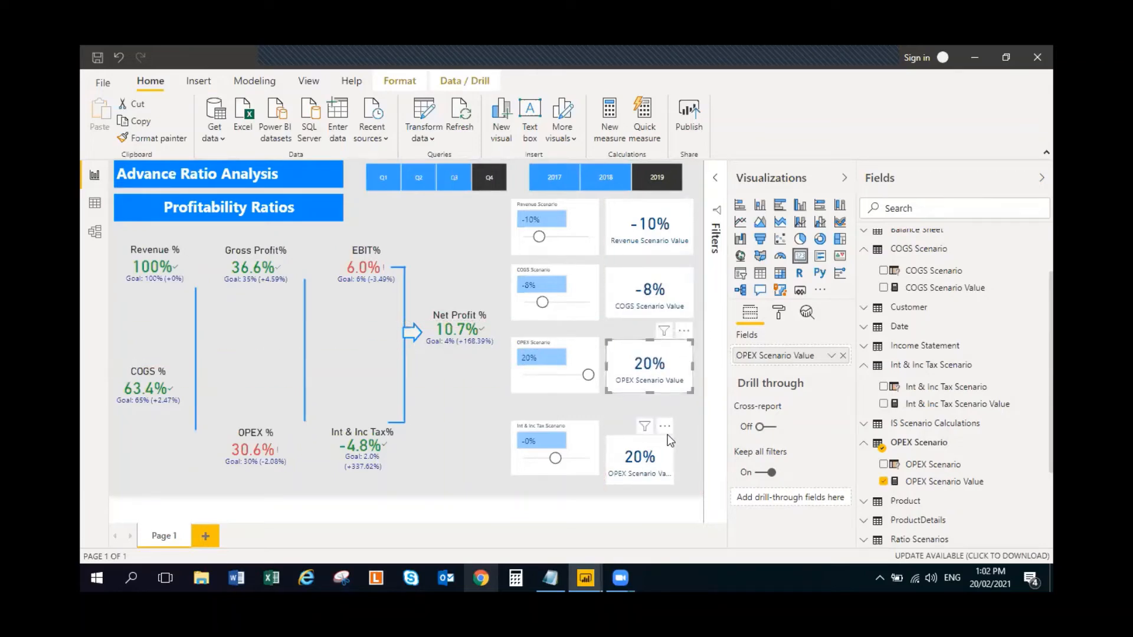
mouse_move(670, 440)
mouse_down()
mouse_move(665, 351)
mouse_move(677, 452)
mouse_up()
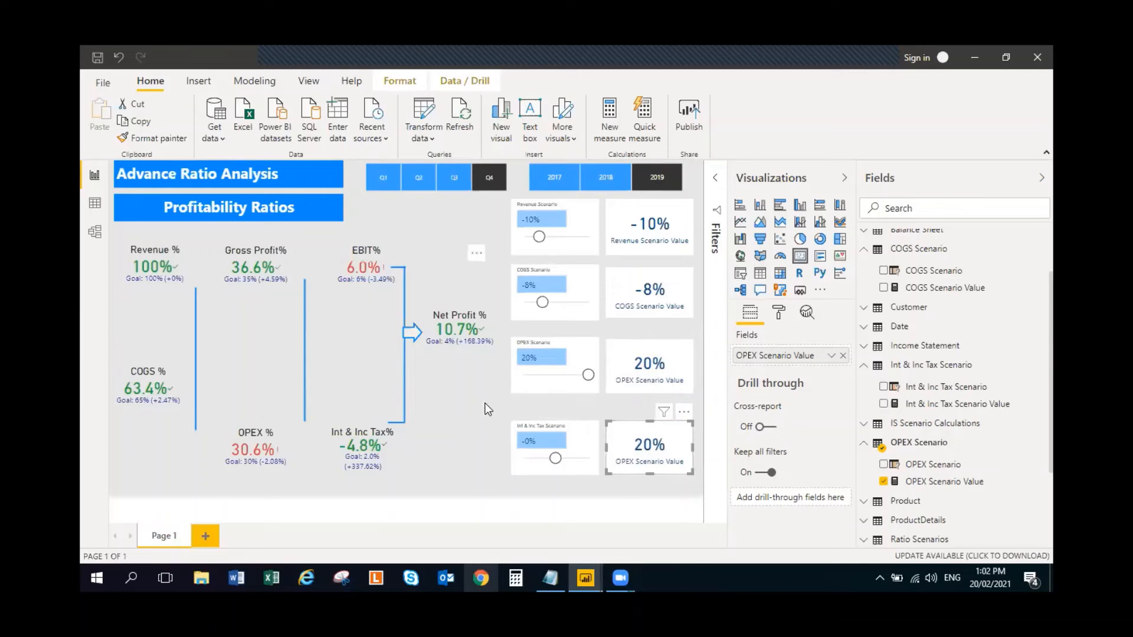
- Test the Int & Inc Tax Scenario slicer at -10%, 14% and -2%, and set the OPEX Scenario slicer to 6%
click(583, 448)
drag(560, 461, 545, 463)
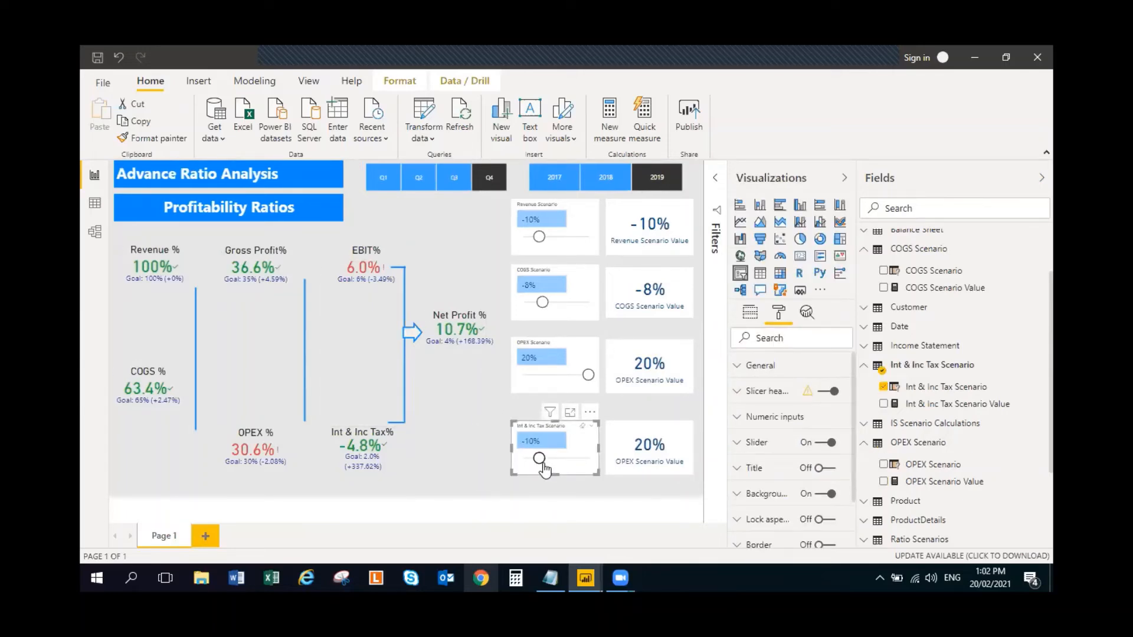
drag(544, 469, 578, 471)
click(565, 385)
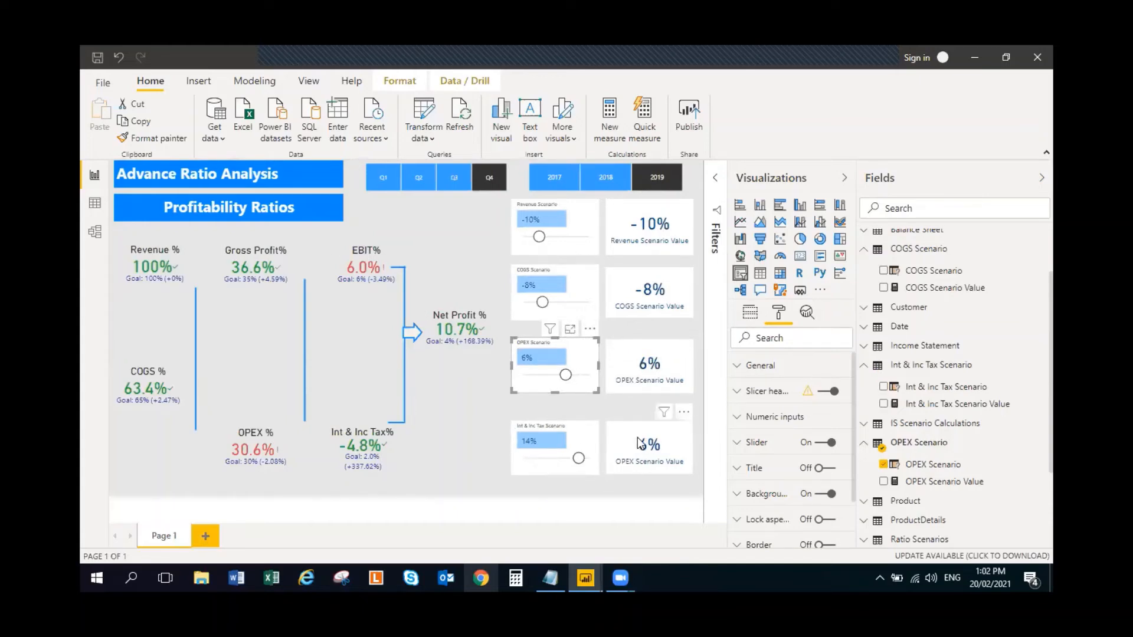
click(618, 442)
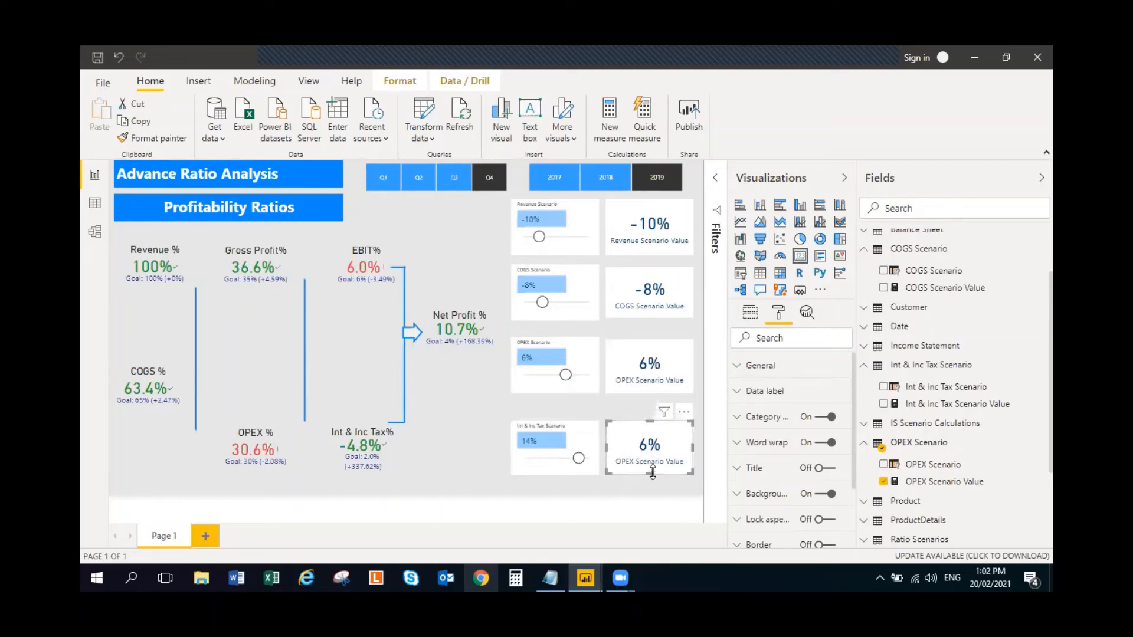
drag(578, 458, 551, 470)
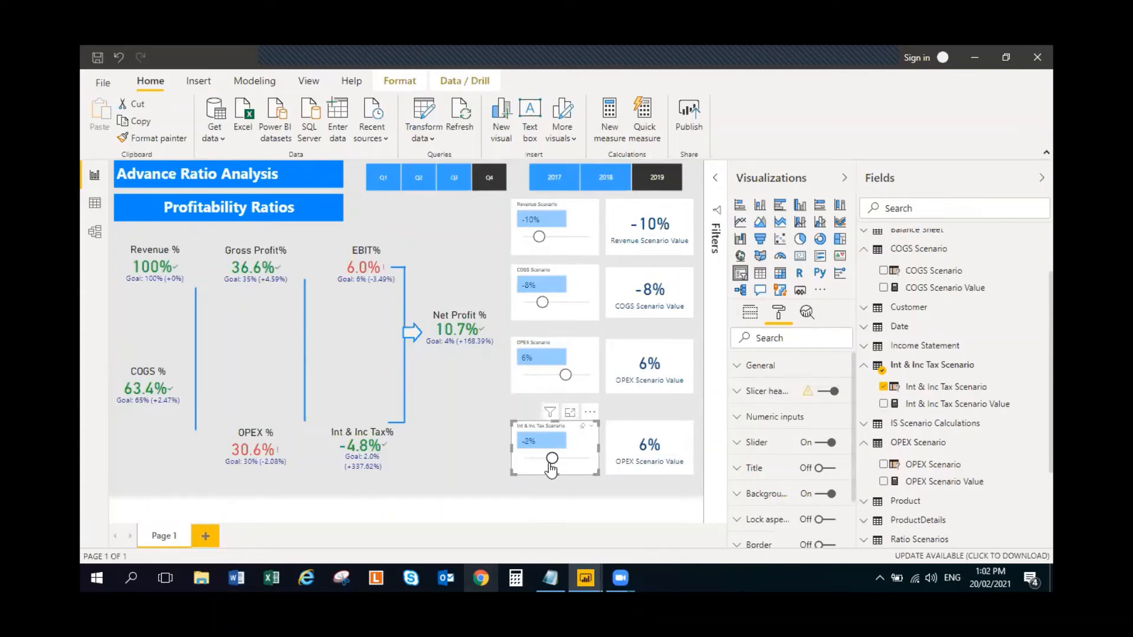
- Check which field the card beside the Int & Inc Tax Scenario slicer uses and delete that slicer
click(672, 438)
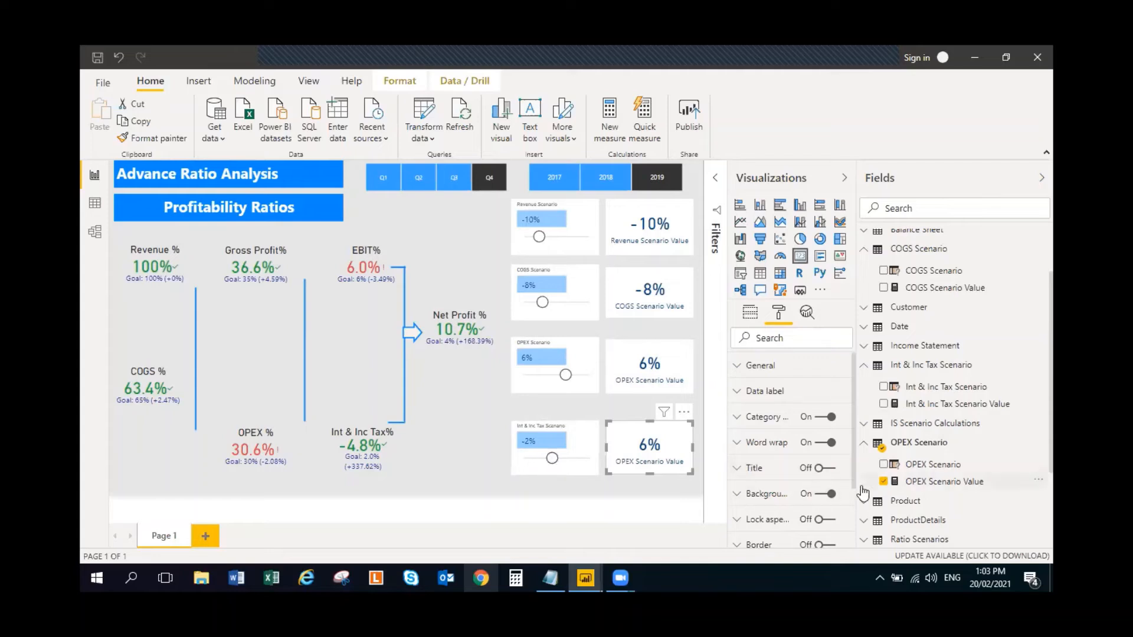
click(868, 448)
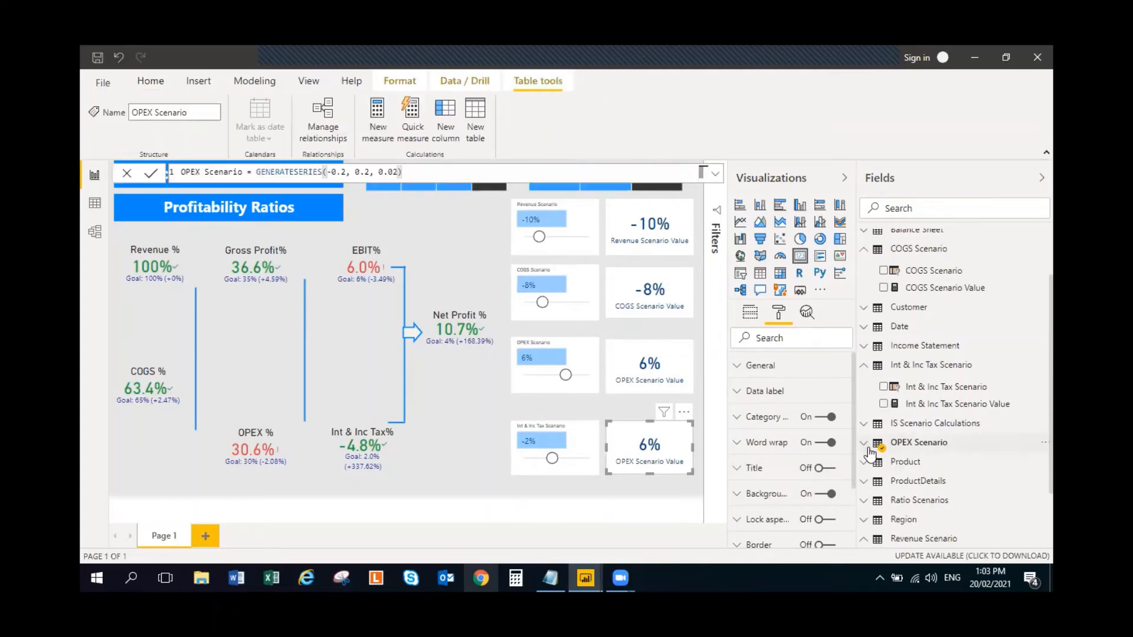
click(583, 452)
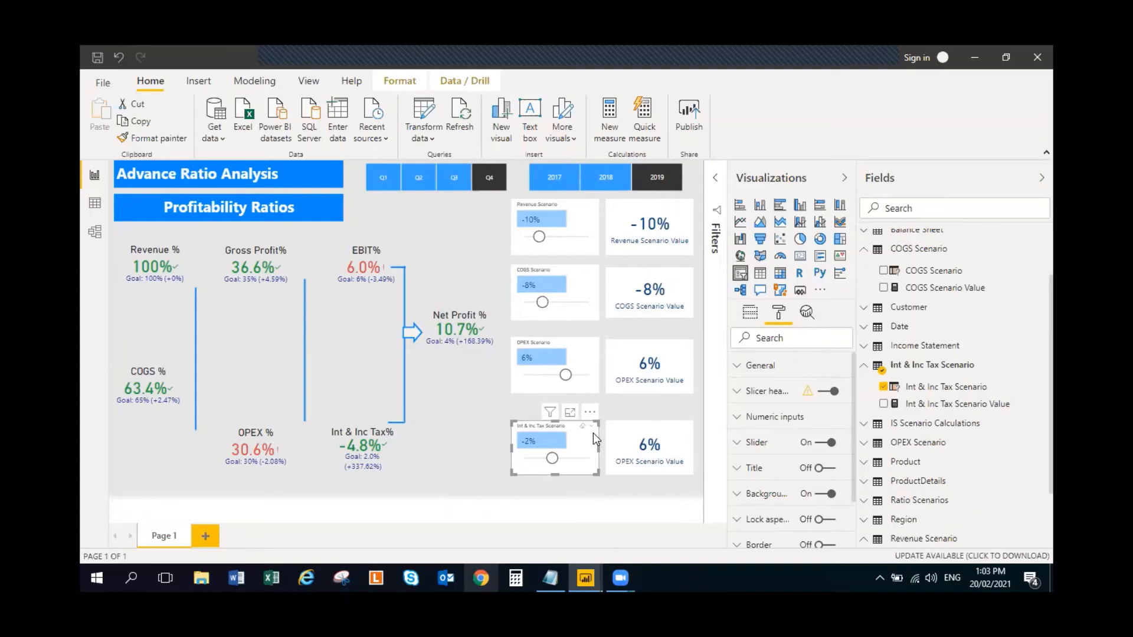
key(Delete)
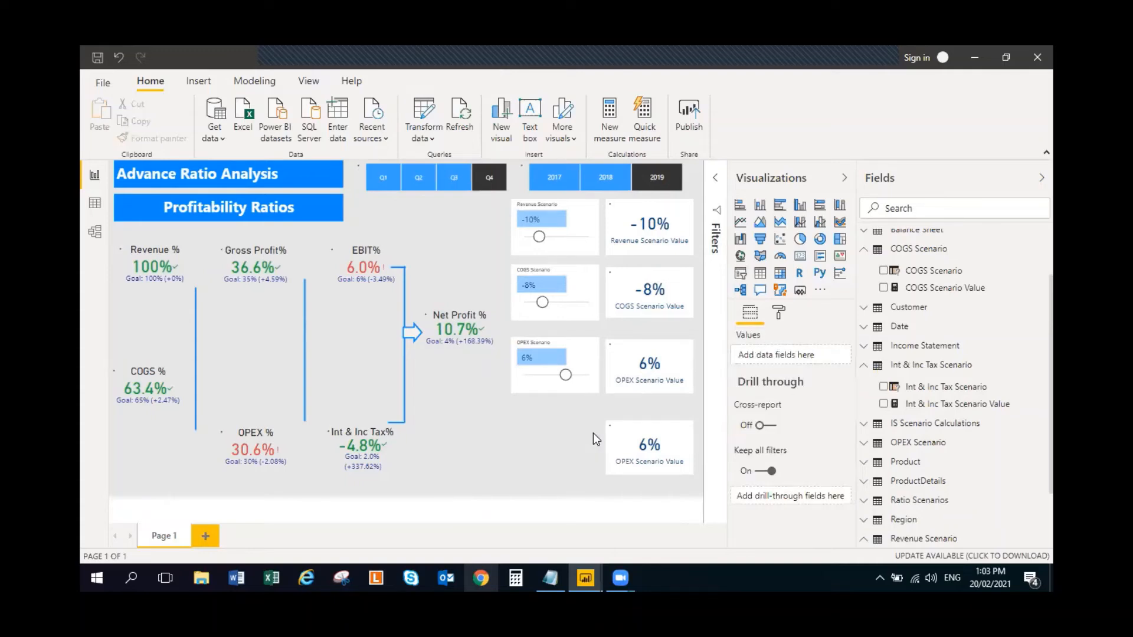
- Delete the duplicate OPEX Scenario Value card and the Int & Inc Tax Scenario table from the model
click(634, 442)
key(Delete)
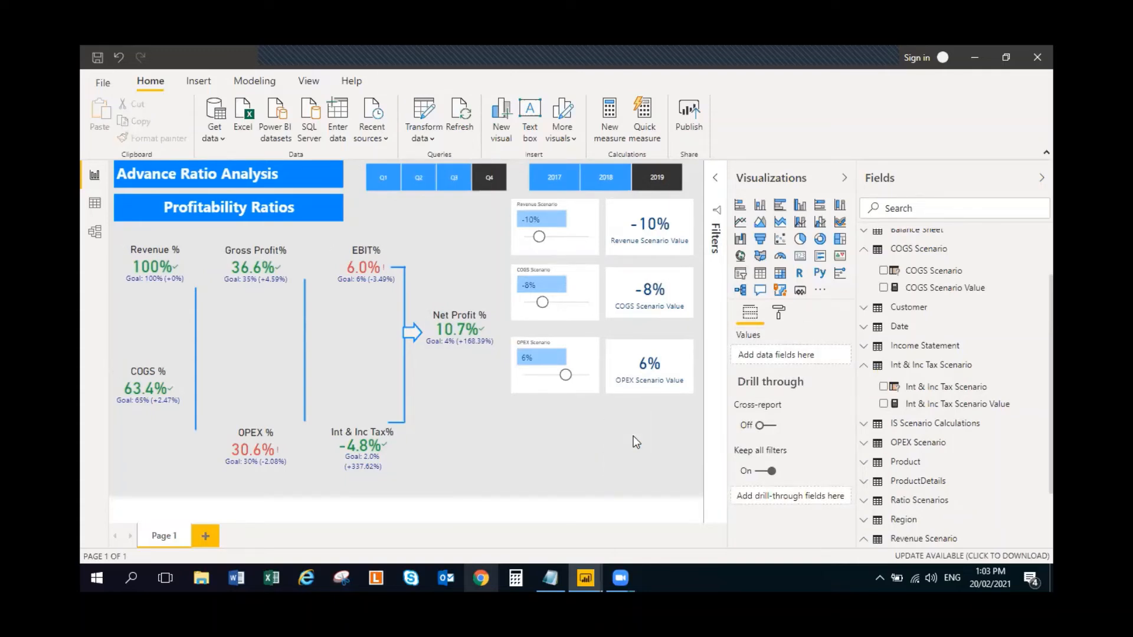
right_click(907, 369)
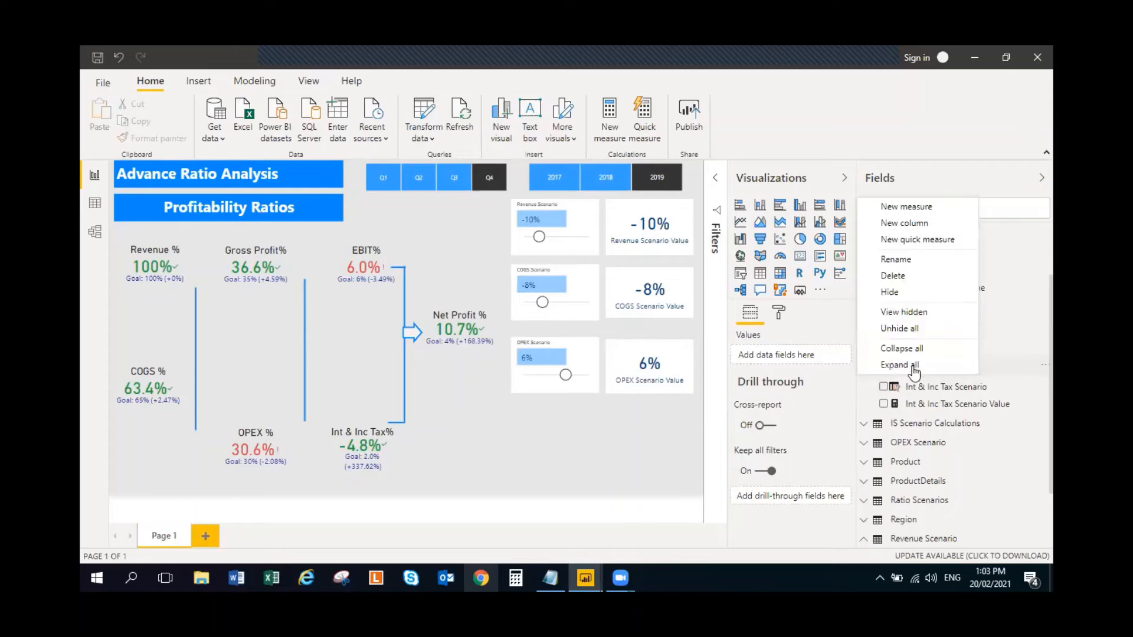
click(911, 271)
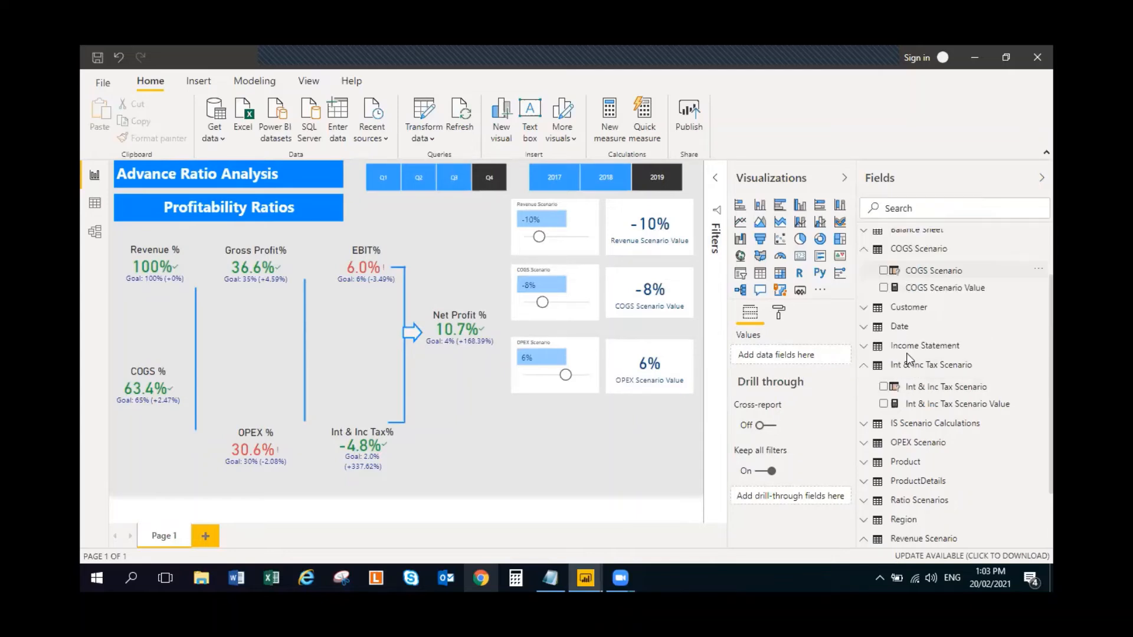
click(635, 327)
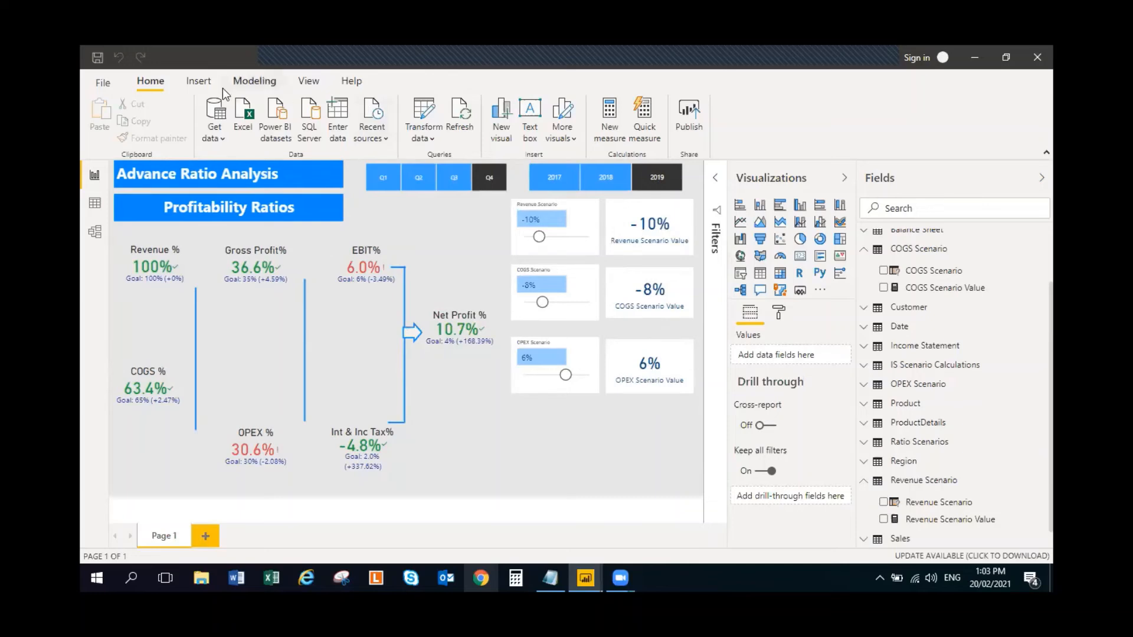
- Start a new what-if parameter named Int & Inc Tax Scenario with the Decimal number data type
click(242, 82)
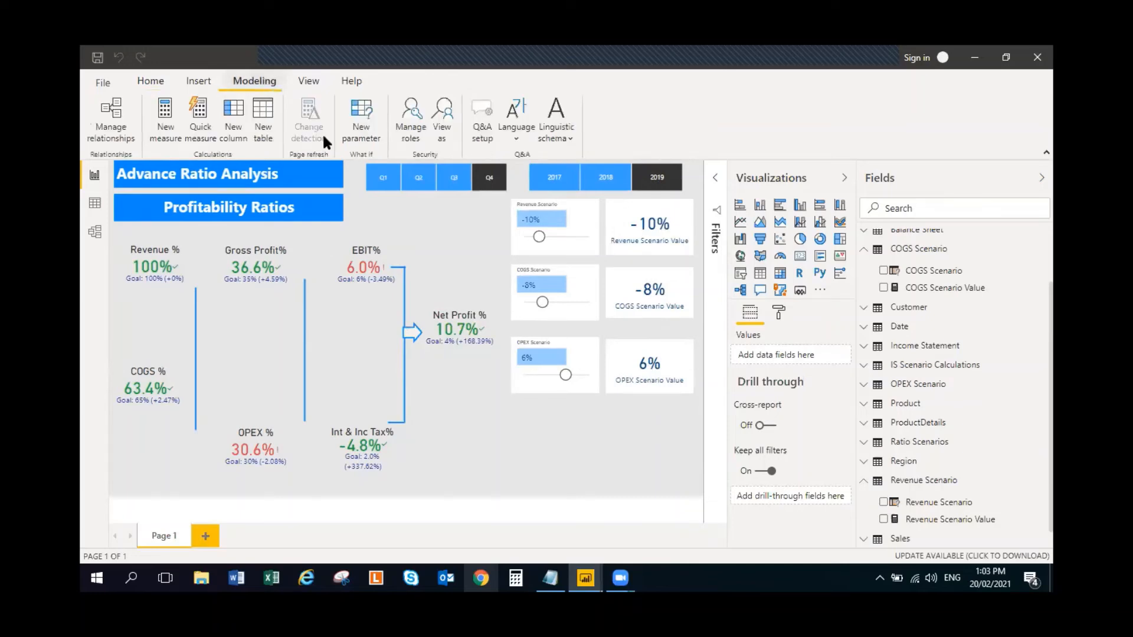
click(362, 124)
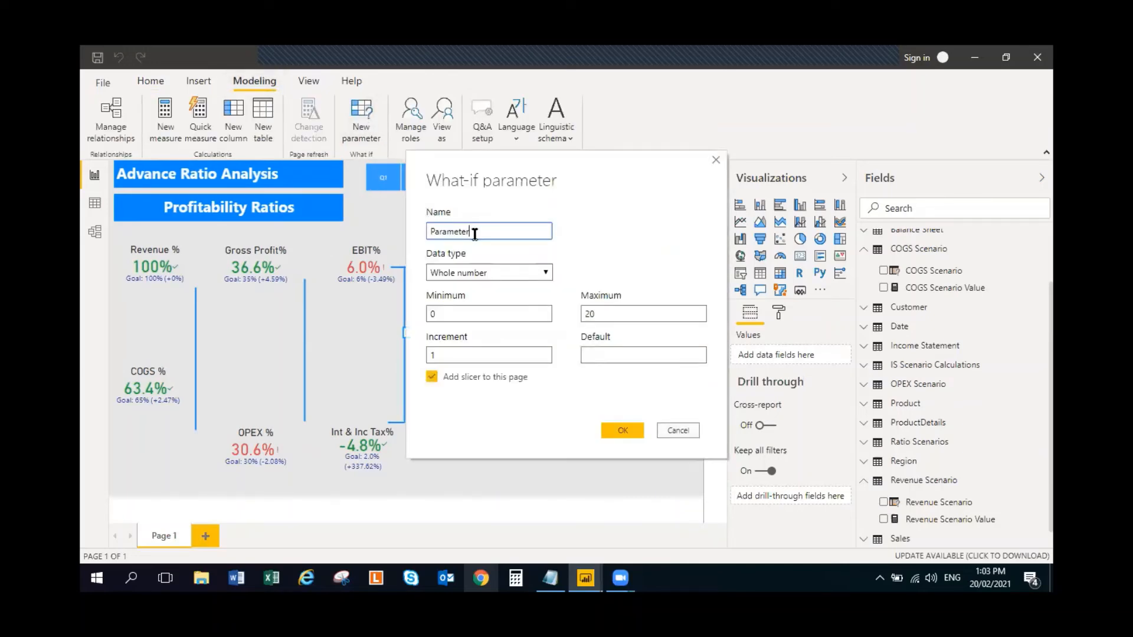
double_click(475, 233)
key(BackSpace)
click(520, 272)
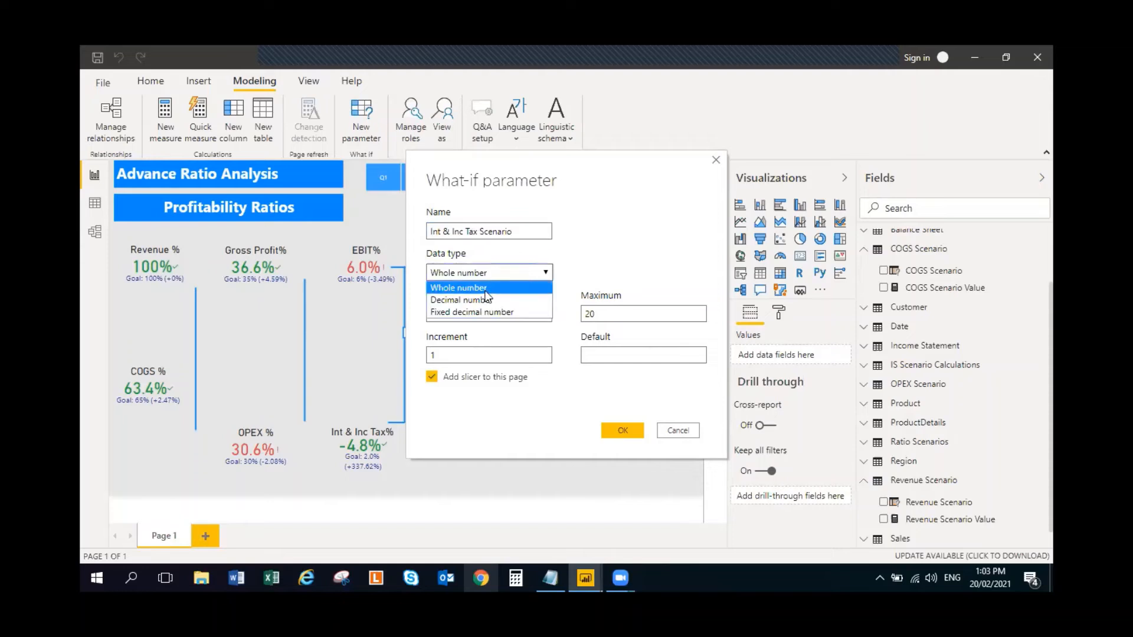
click(492, 298)
- Create the parameter with minimum -0.20, maximum 0.20, increment 0.02, default 0 and a slicer, and expand its table's fields
click(485, 316)
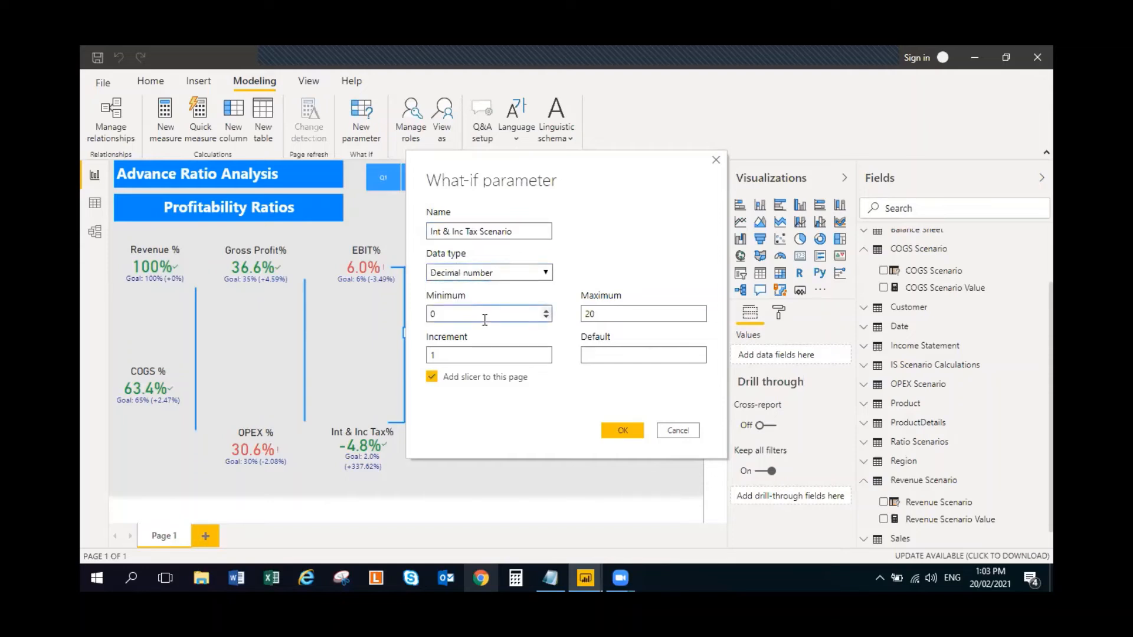
key(BackSpace)
text(-0.20)
click(622, 317)
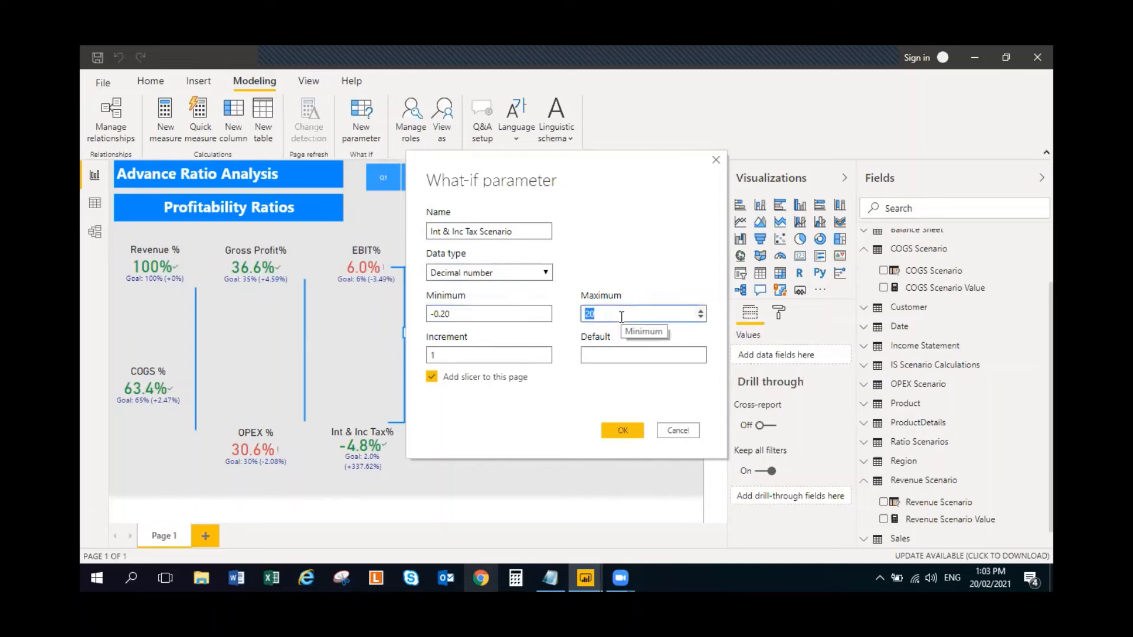
key(BackSpace)
key(BackSpace)
text(0)
double_click(458, 353)
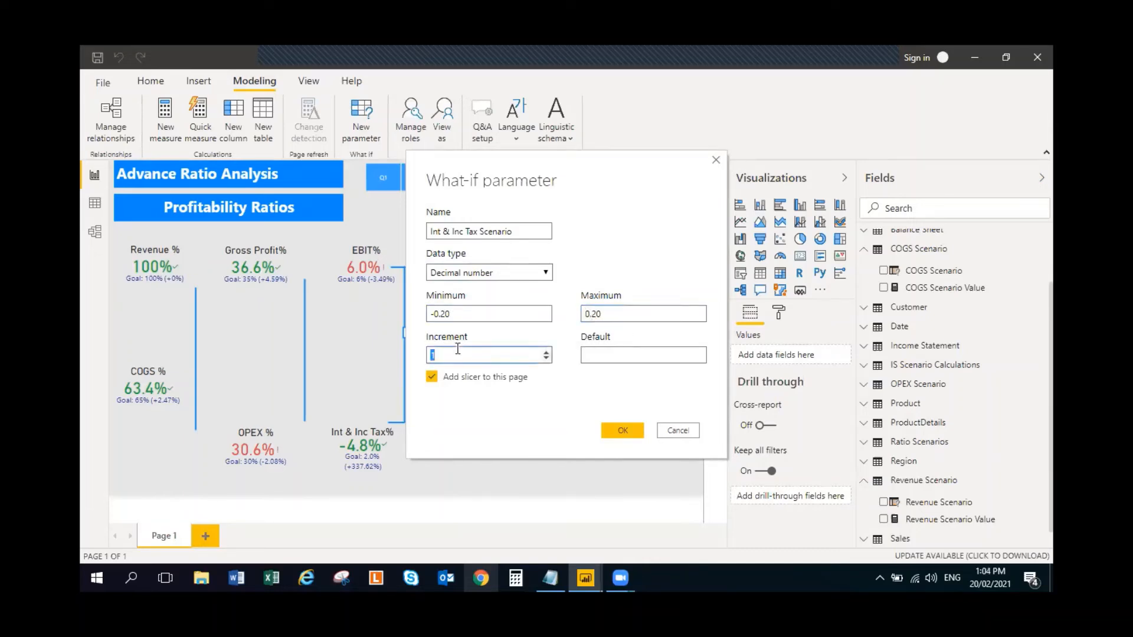
text(0.02)
click(637, 356)
text(0)
click(627, 430)
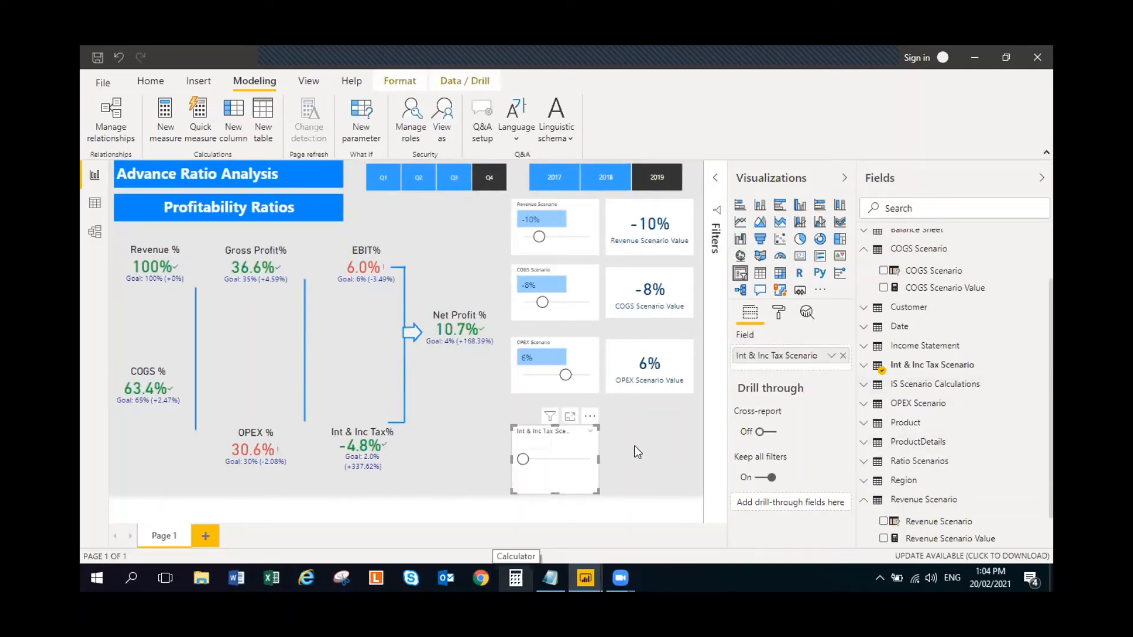
click(867, 371)
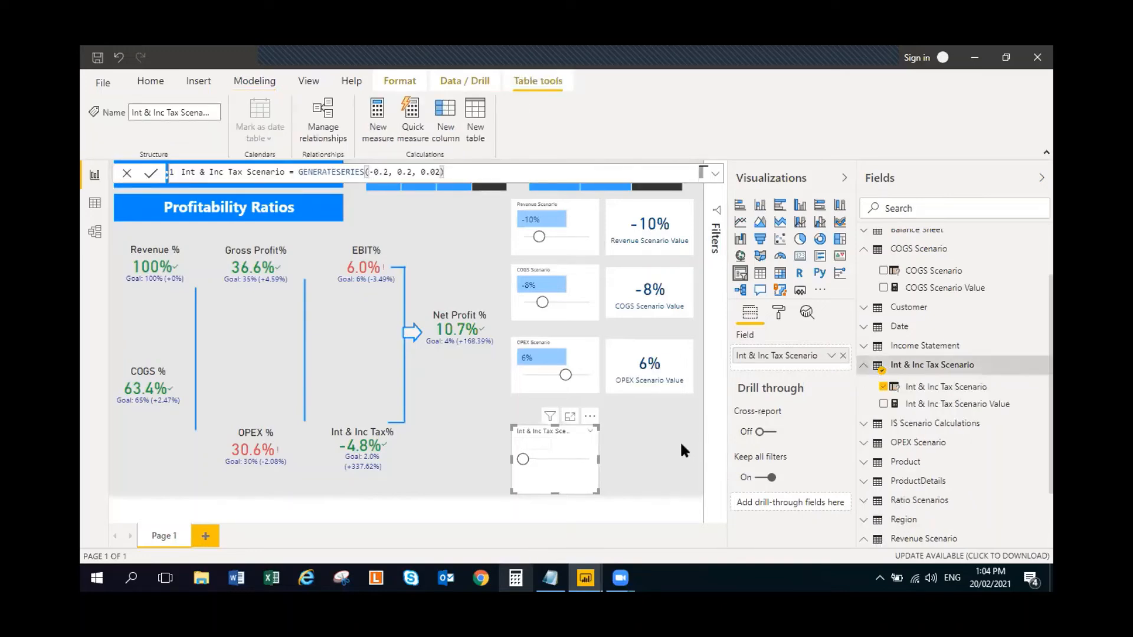
click(659, 442)
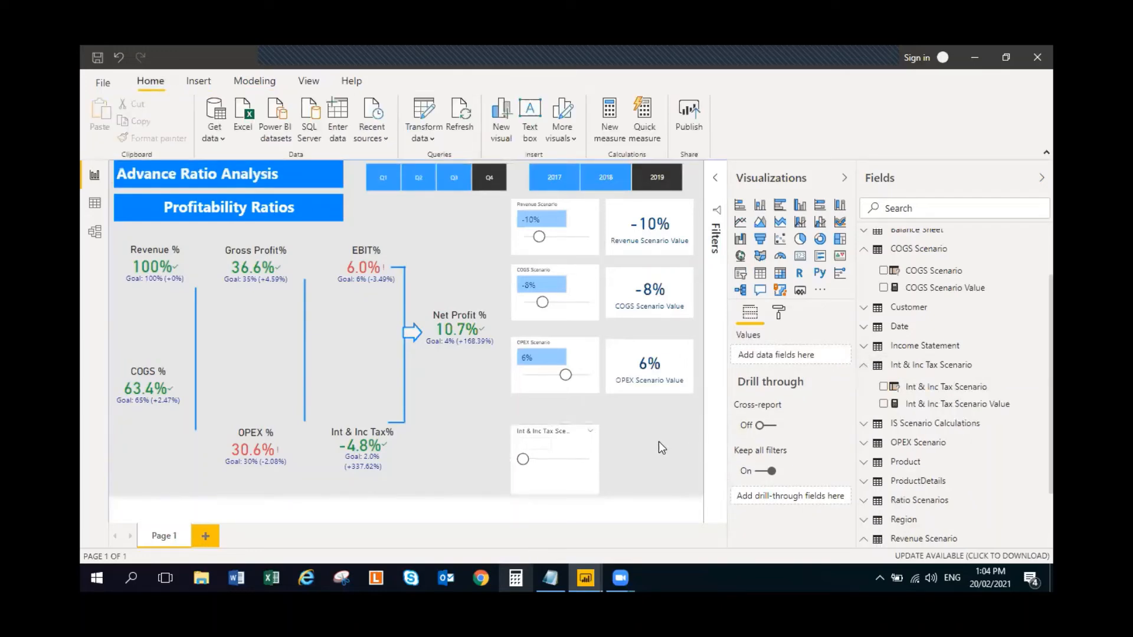
click(590, 445)
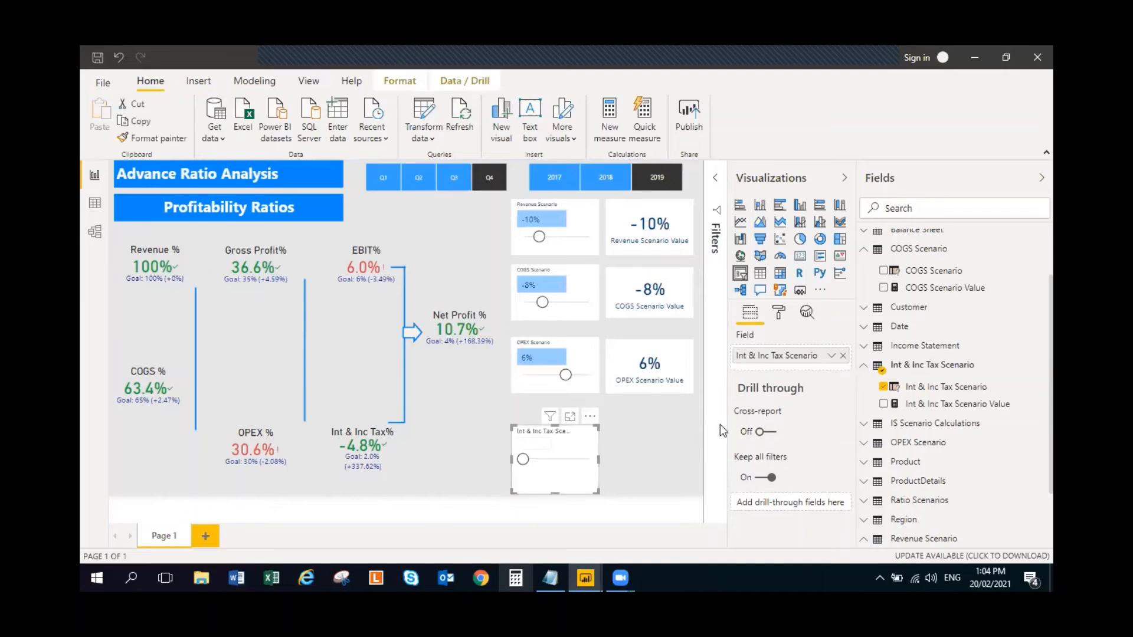
click(884, 388)
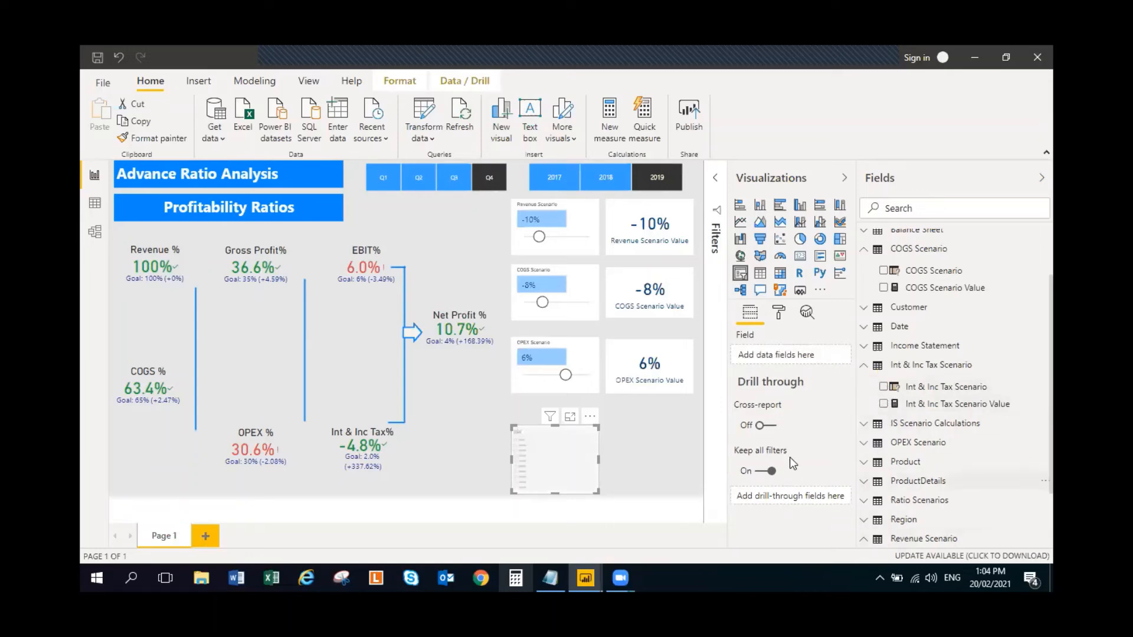
click(671, 476)
click(570, 458)
click(883, 388)
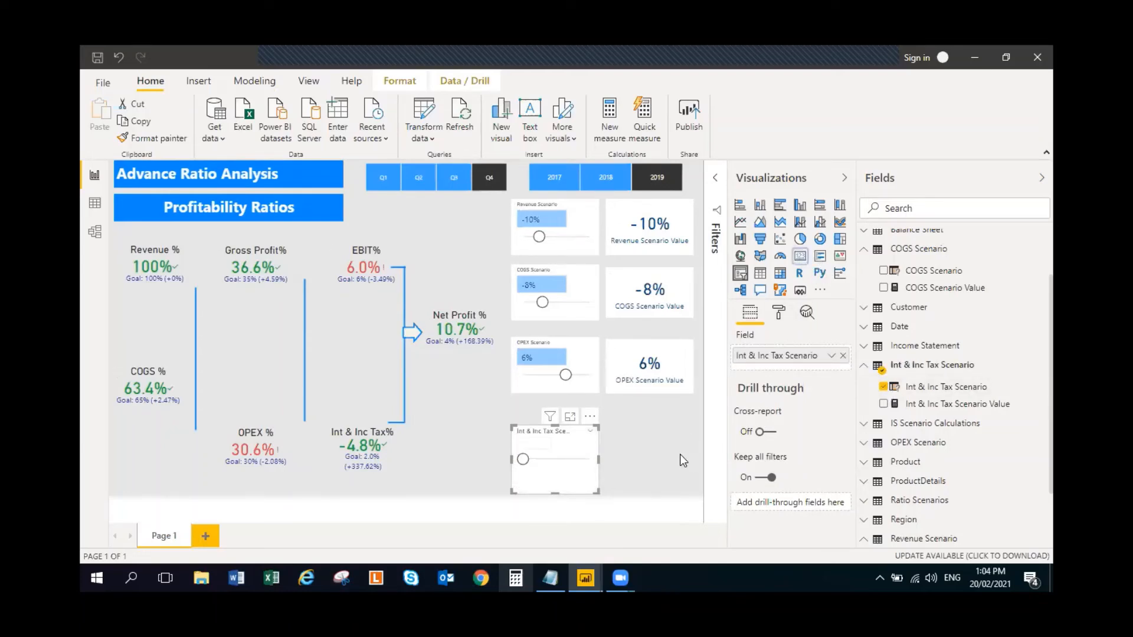
click(645, 440)
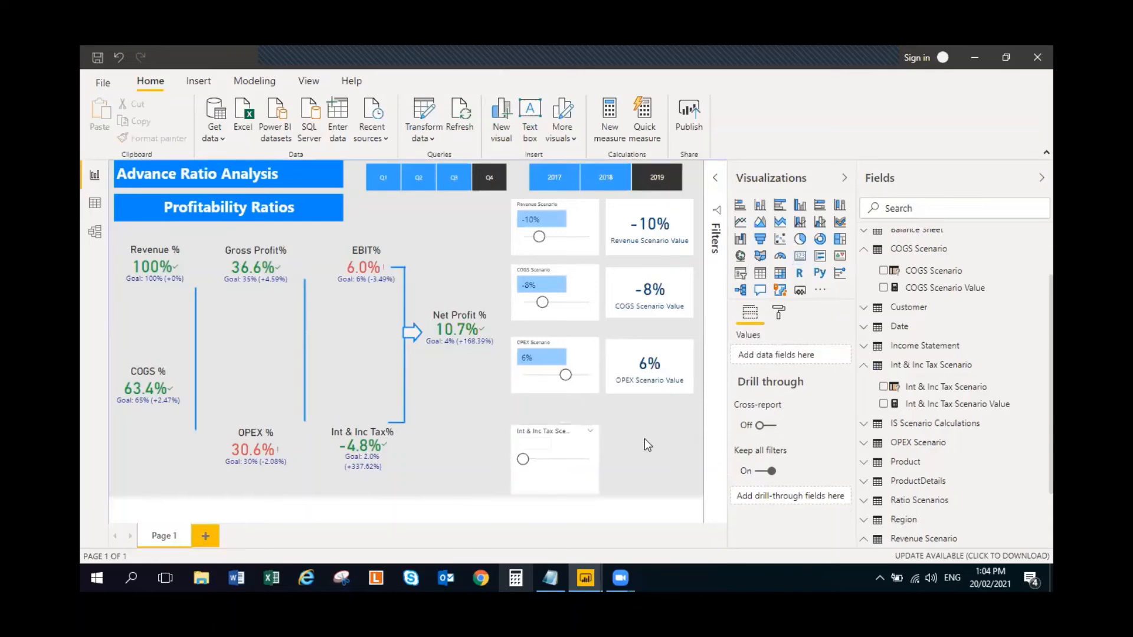
click(583, 455)
- Add a card showing Int & Inc Tax Scenario Value beside the new slicer and set the slicer to -0.08
click(679, 447)
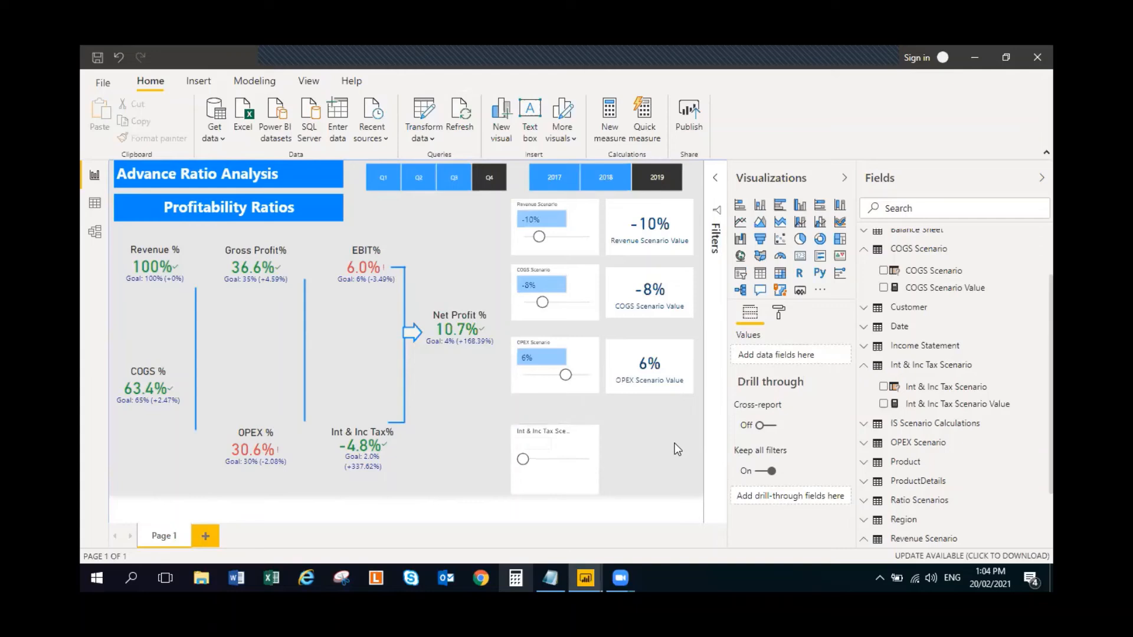
click(883, 403)
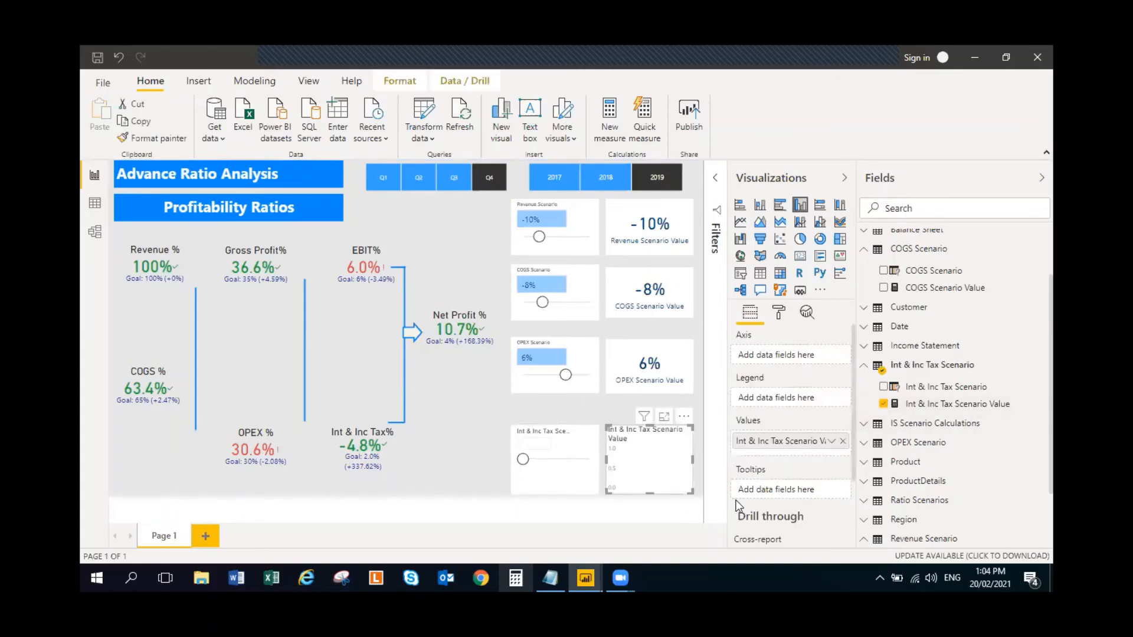
click(802, 257)
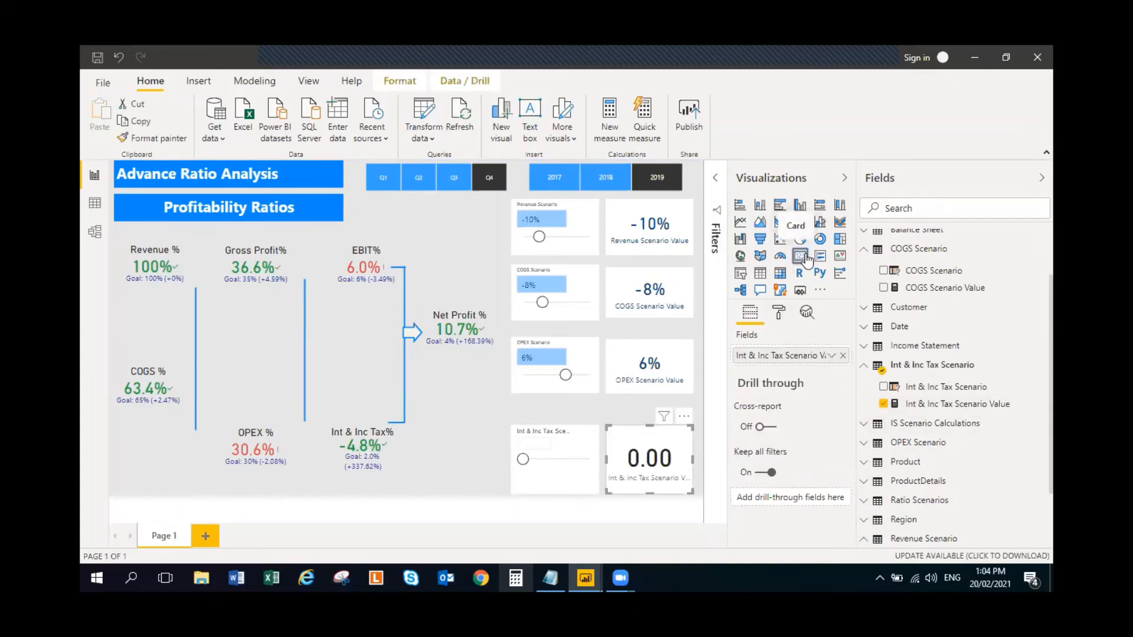
click(577, 456)
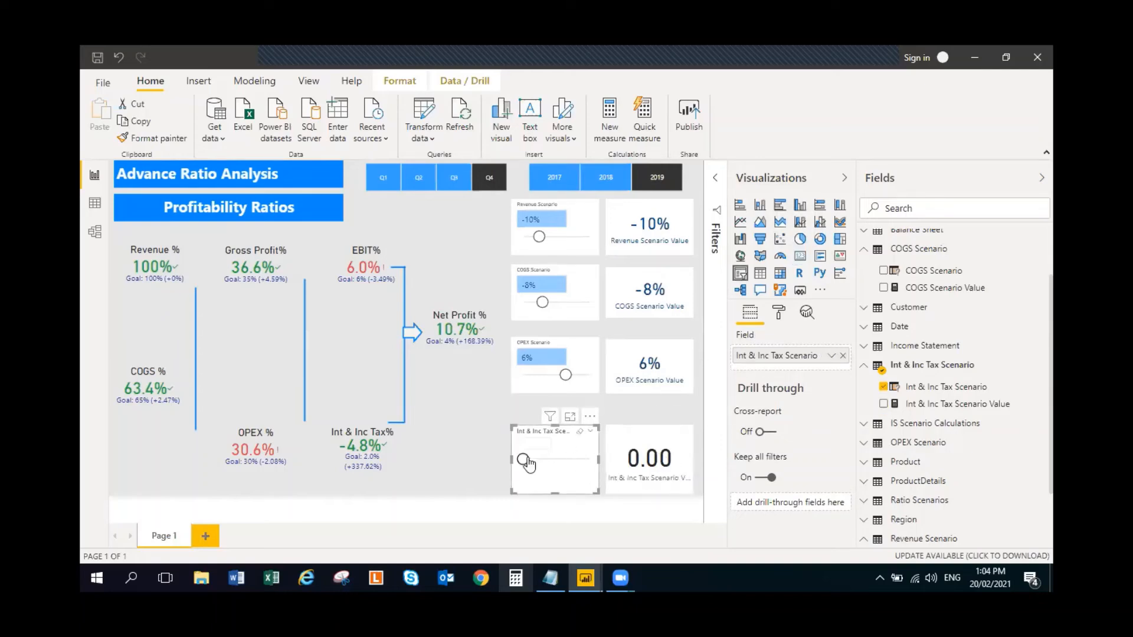
drag(523, 459, 542, 465)
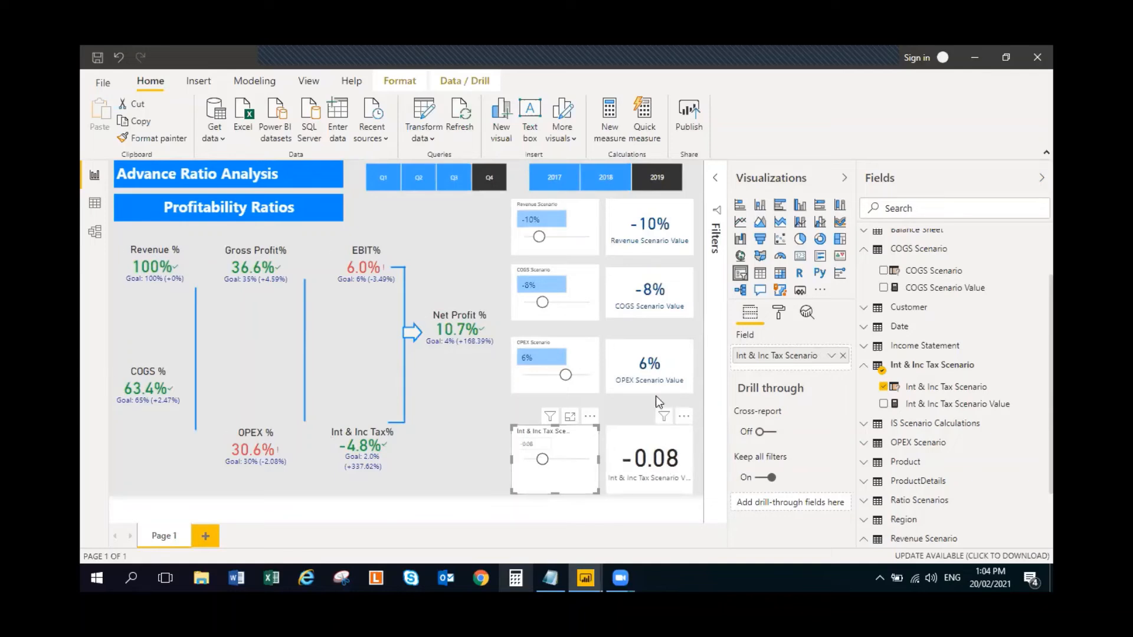
- Copy the formatting of the OPEX card and OPEX slicer onto the Int & Inc Tax card and slicer
click(678, 358)
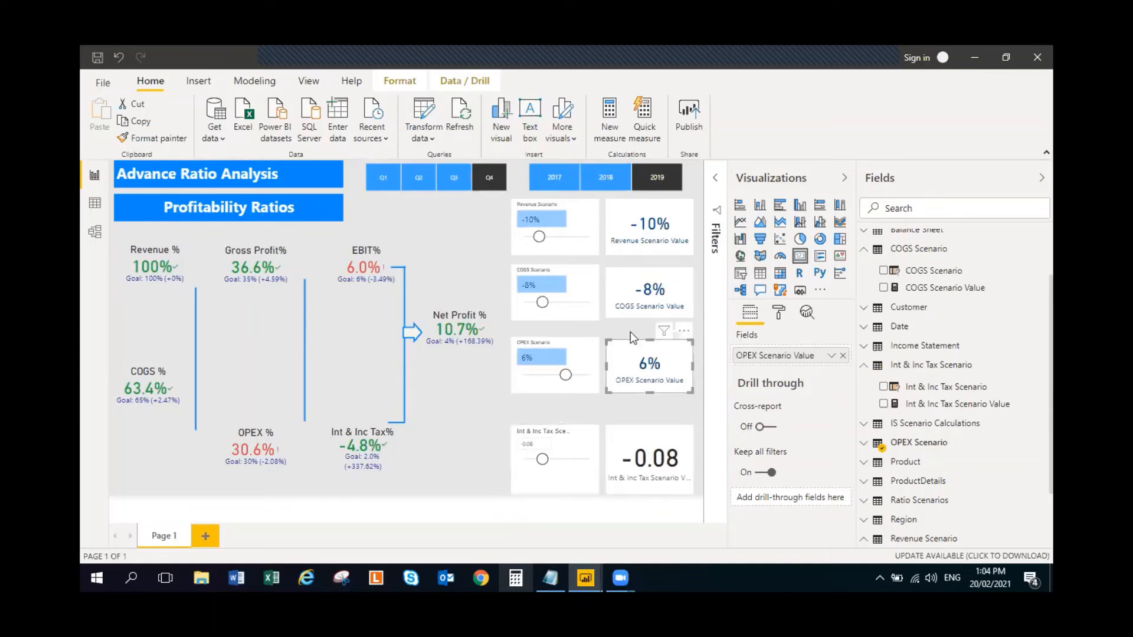
click(151, 138)
click(639, 447)
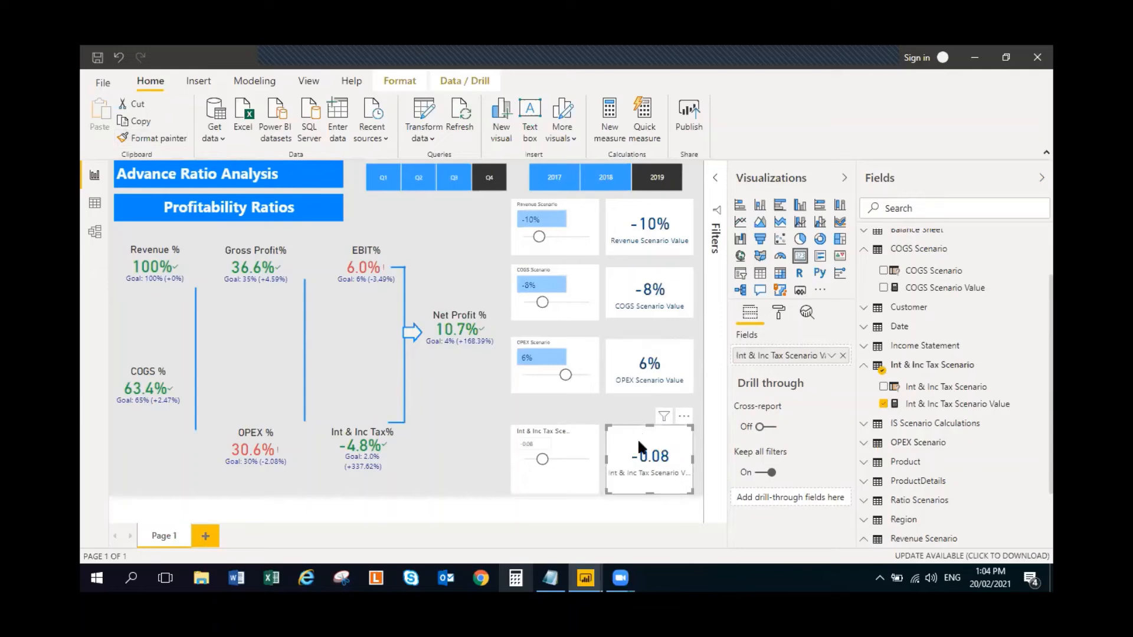
click(586, 355)
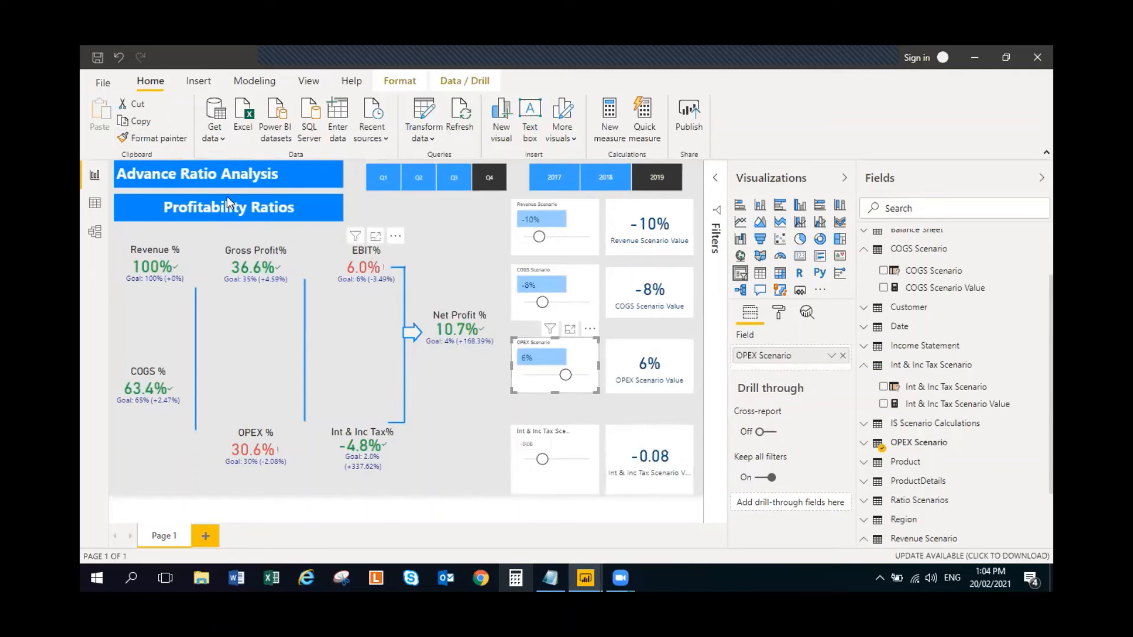
click(151, 138)
click(584, 446)
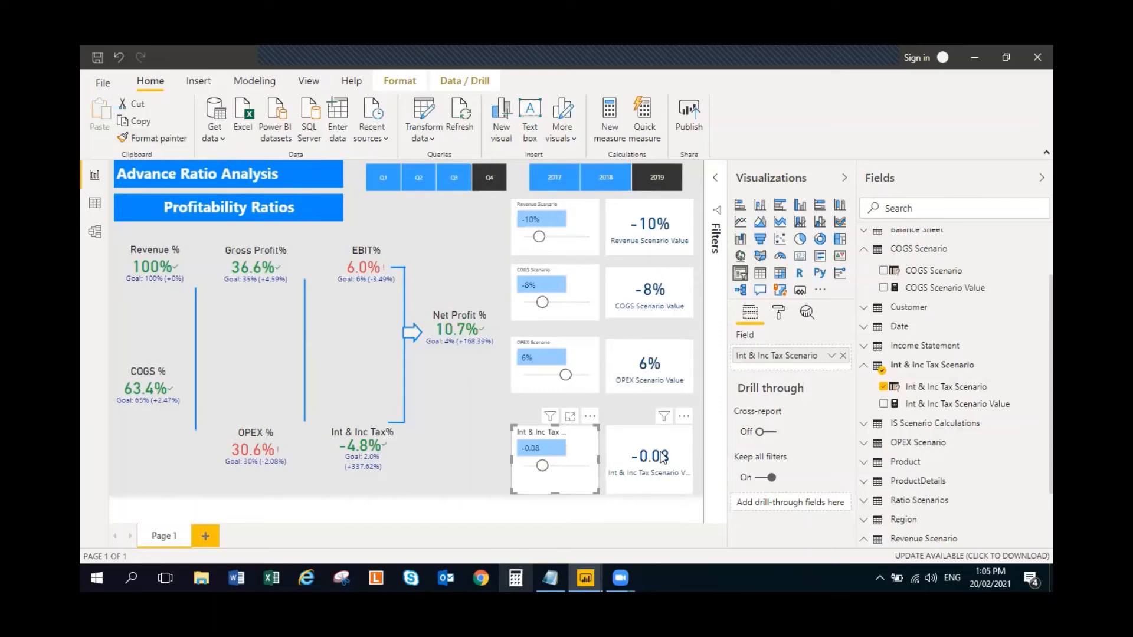
- Resize the Int & Inc Tax card and slicer to match the OPEX pair and align them side by side below it
drag(646, 436, 637, 352)
drag(686, 409, 691, 390)
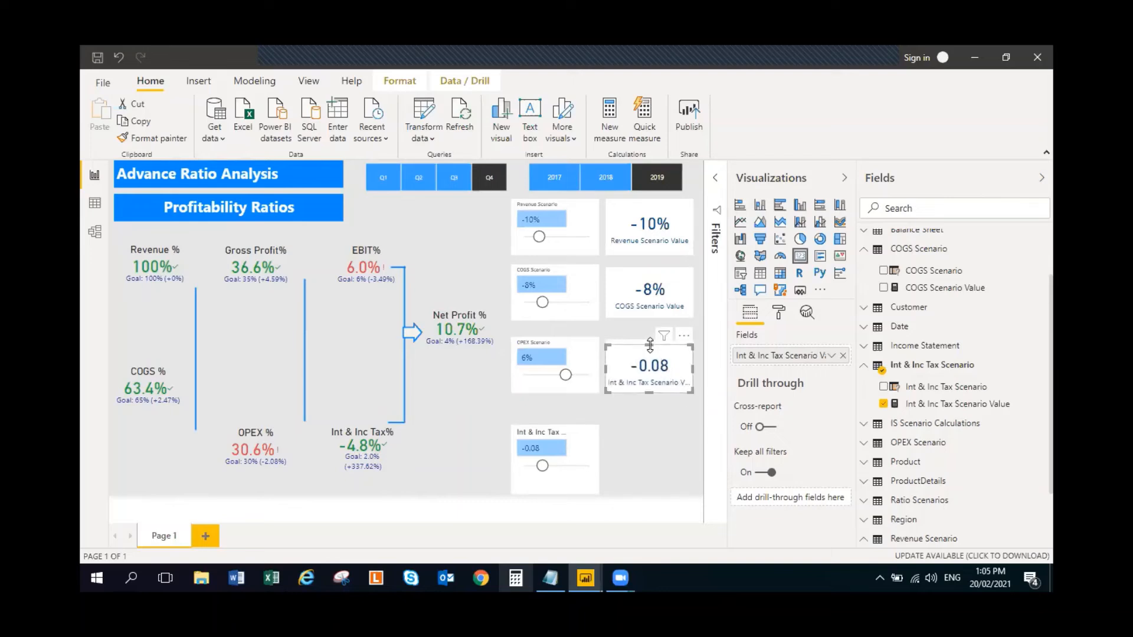
drag(650, 345, 666, 439)
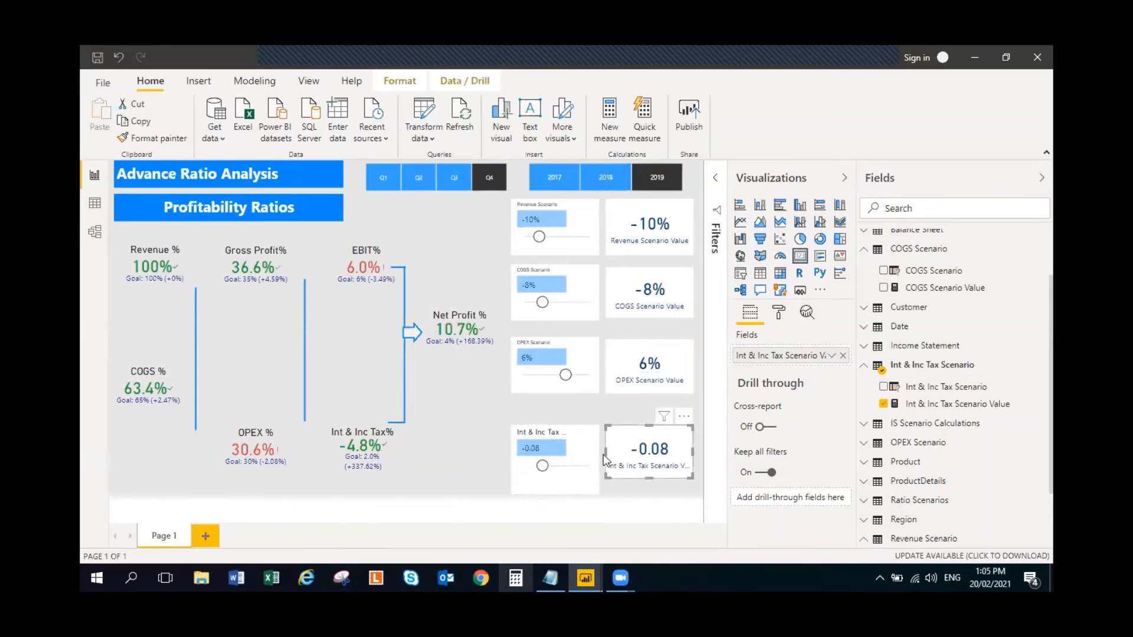
drag(576, 453, 576, 366)
drag(593, 405, 572, 437)
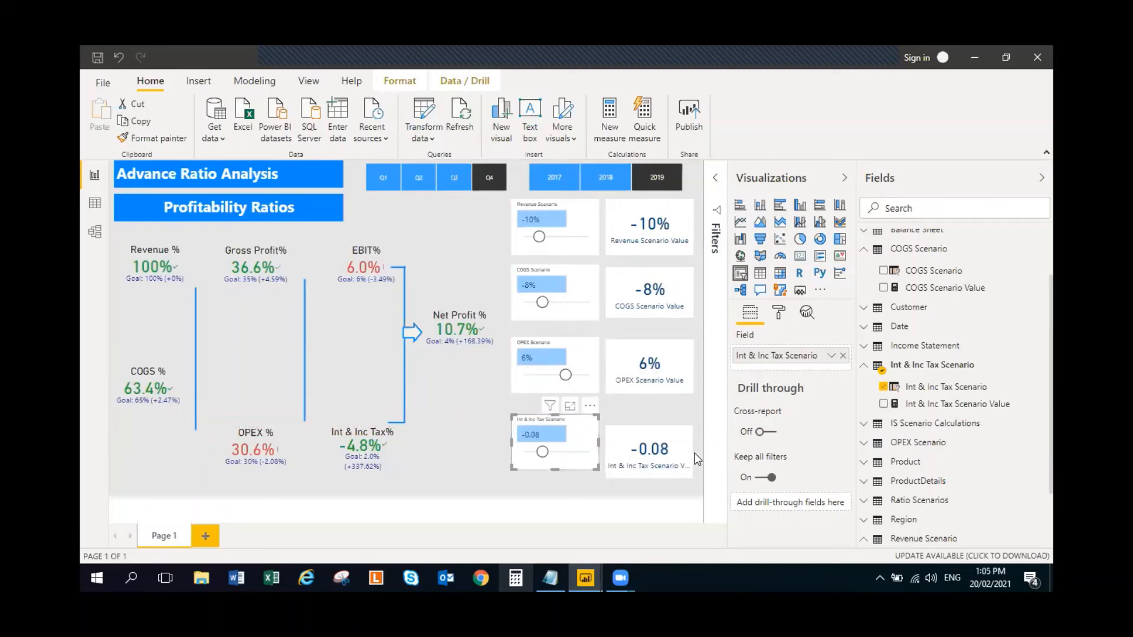
drag(681, 447, 681, 439)
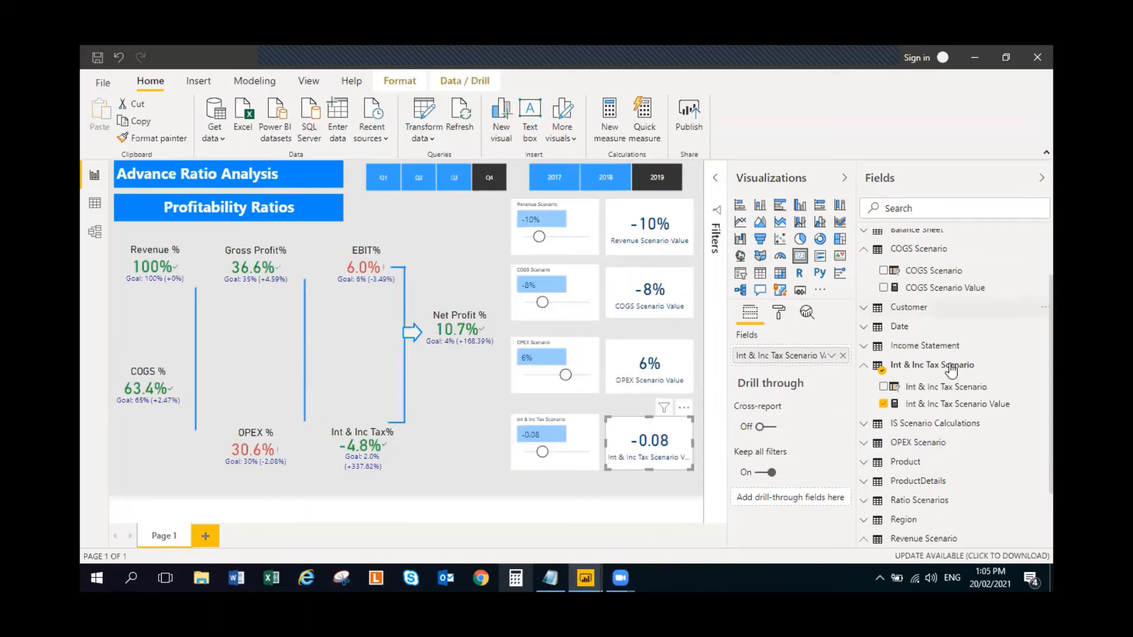
- Format the Int & Inc Tax Scenario Value measure and the Int & Inc Tax Scenario column as percentages with 0 decimal places
click(967, 405)
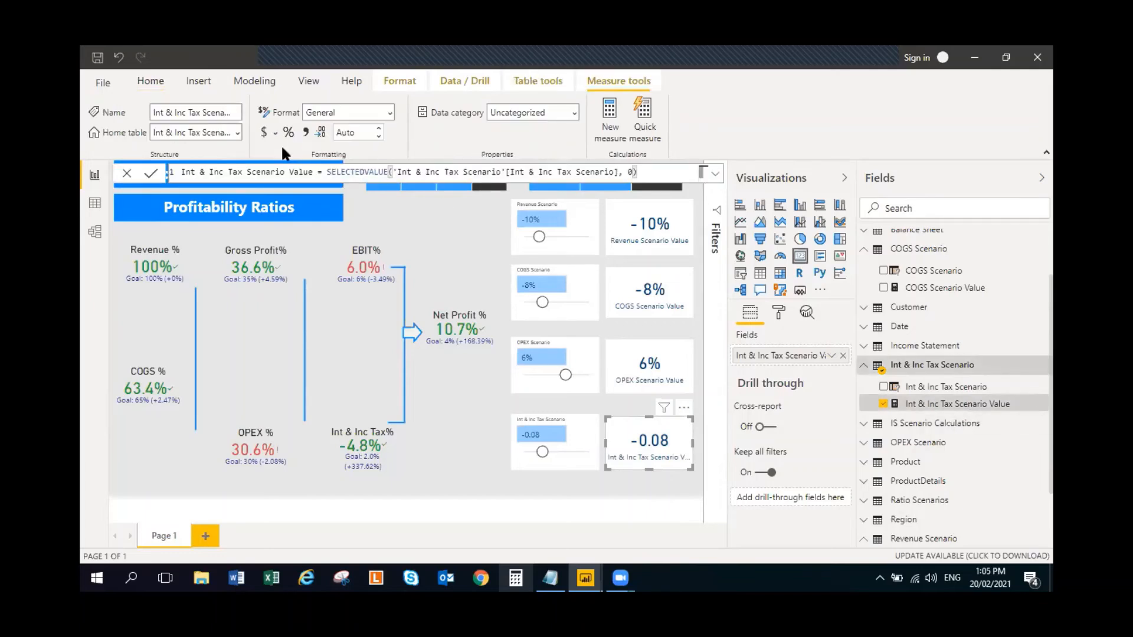
click(379, 136)
click(379, 136)
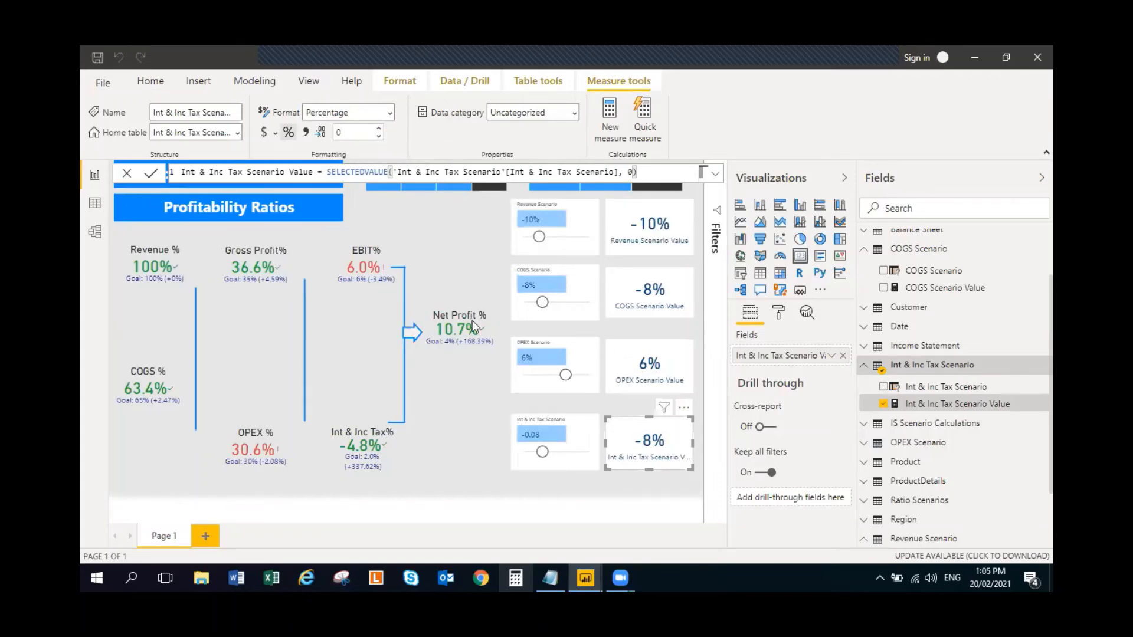
click(578, 449)
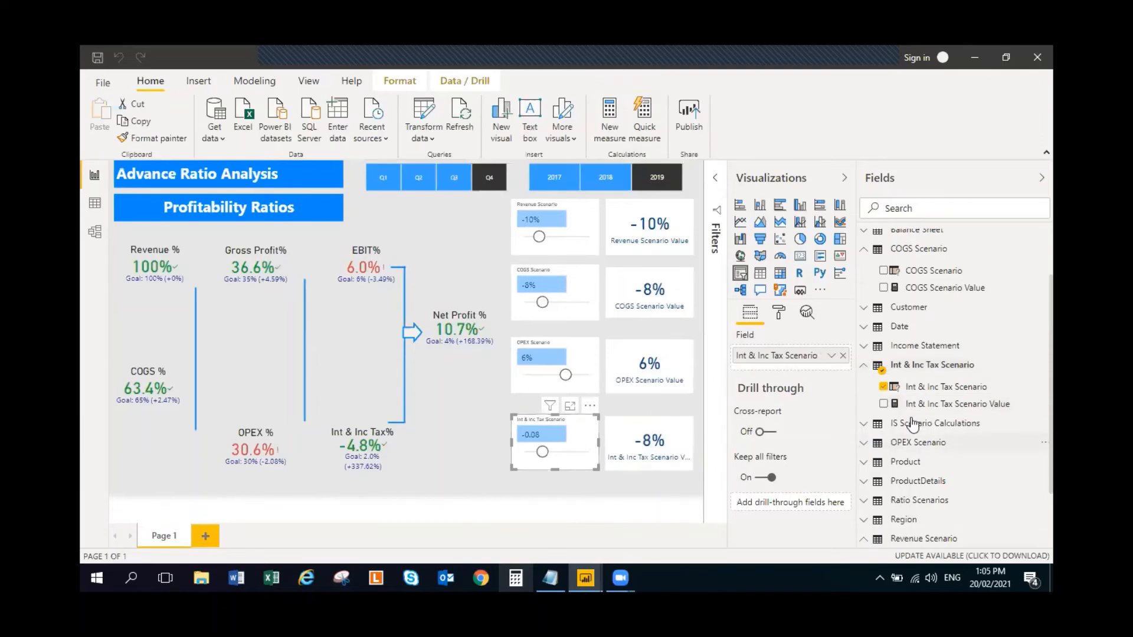
click(946, 386)
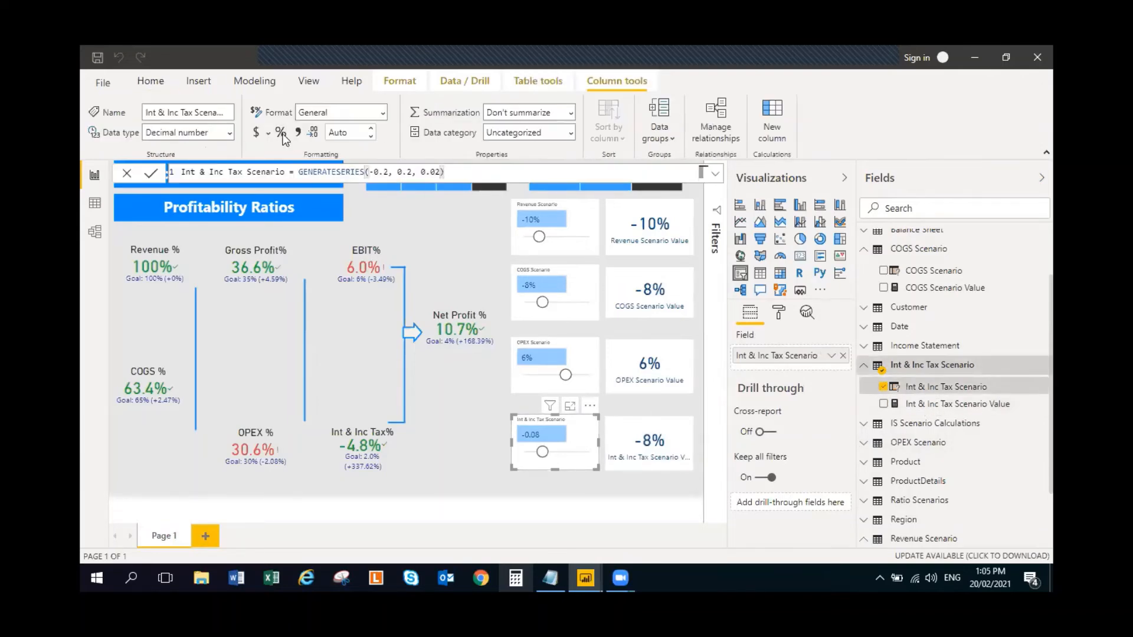
click(370, 137)
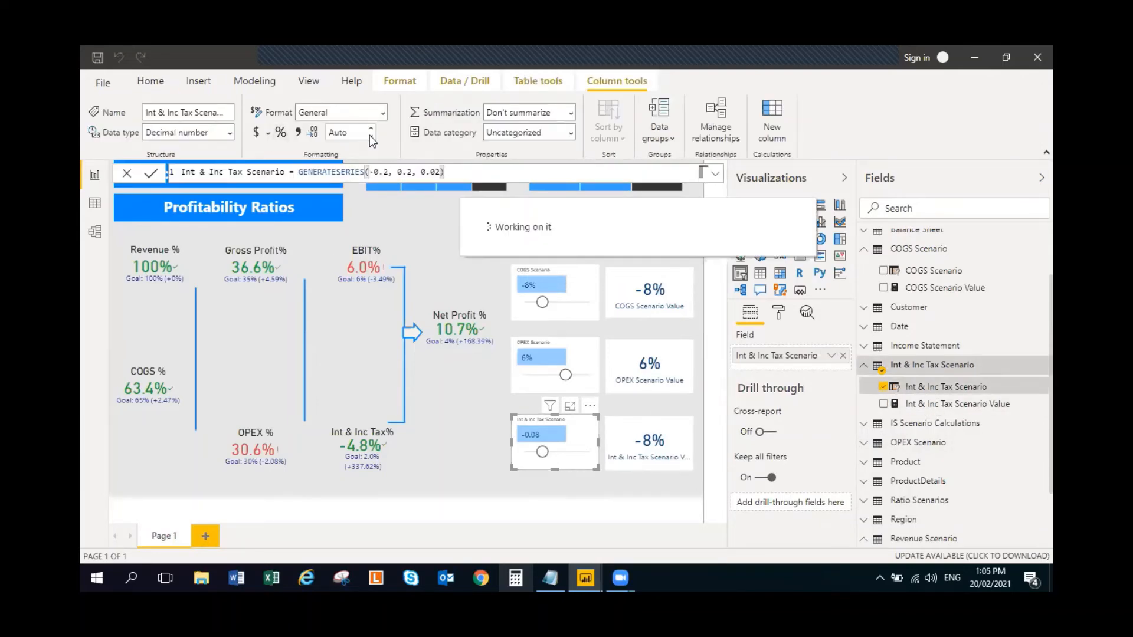
- Finish the 0-decimal percentage format of the Int & Inc Tax Scenario column and set the Revenue Scenario slicer to -2%
click(371, 137)
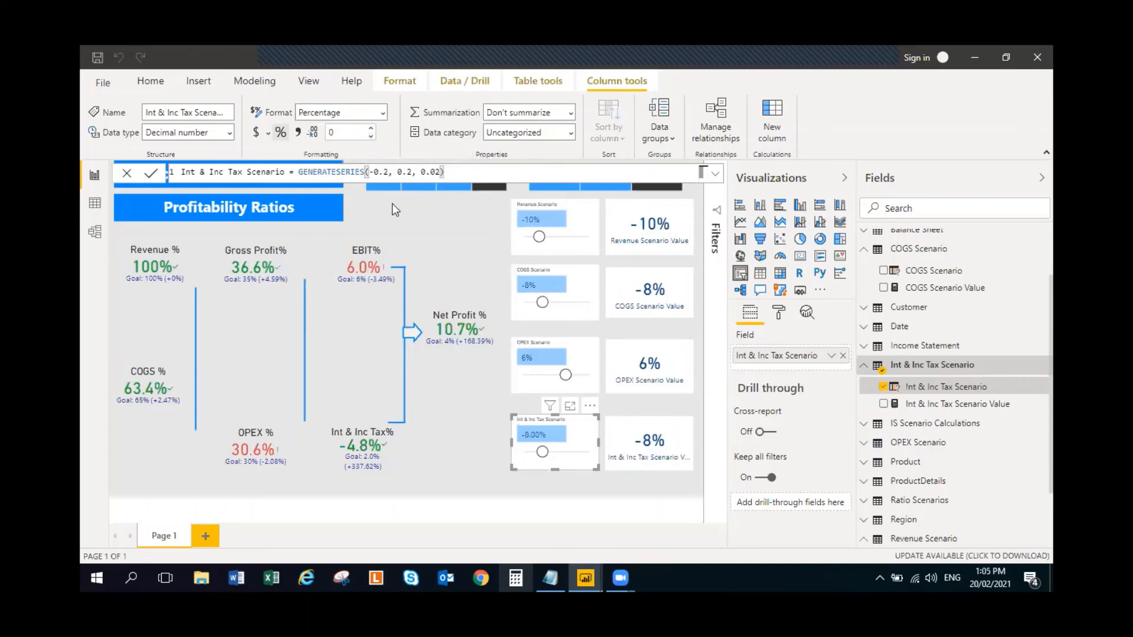
click(445, 235)
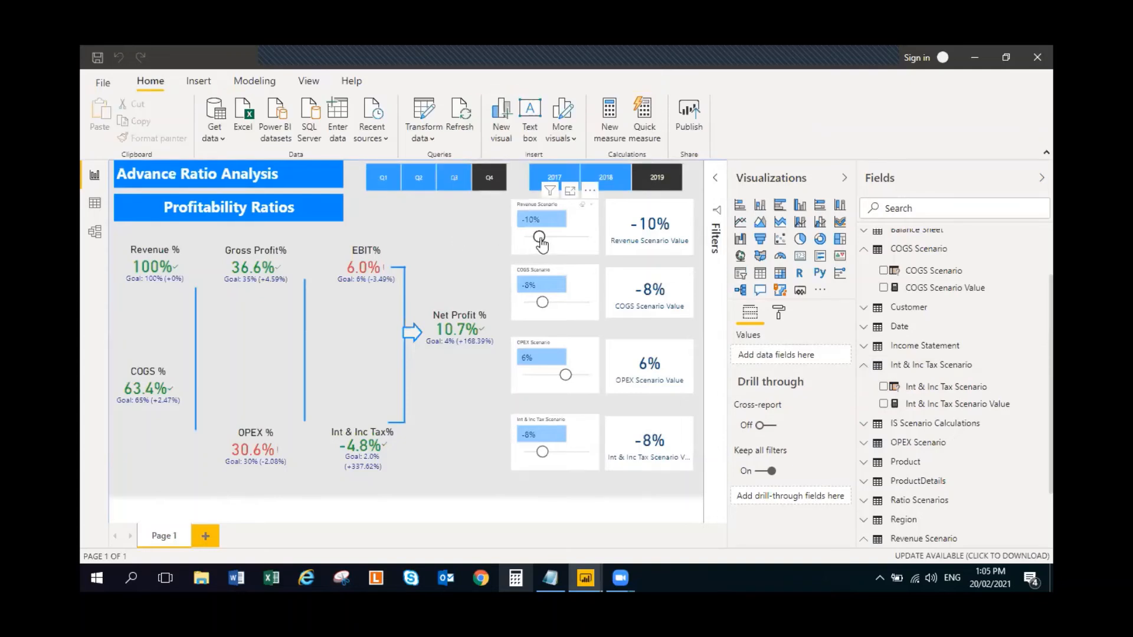
drag(540, 238, 552, 238)
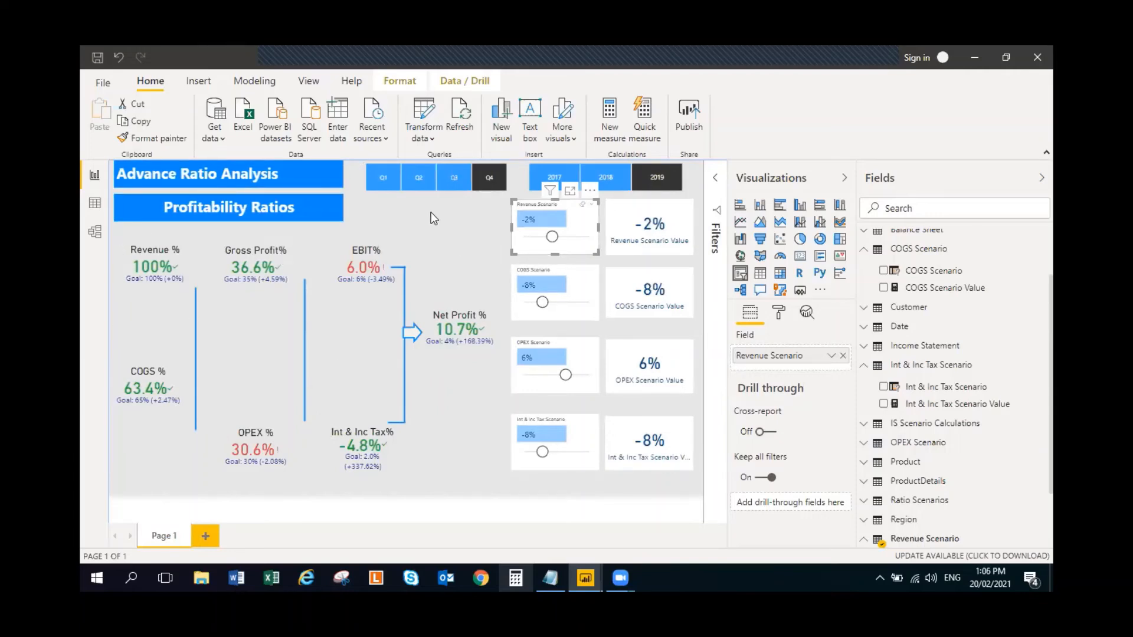
click(451, 230)
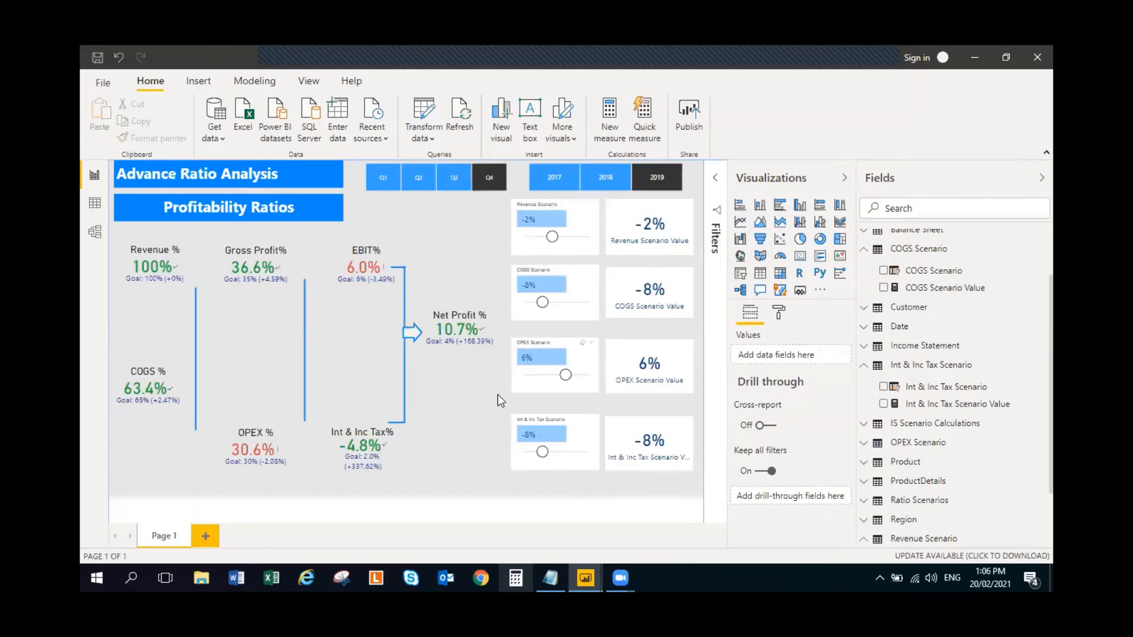
- Collapse the Int & Inc Tax Scenario, COGS Scenario and Revenue Scenario tables in the field list
click(863, 365)
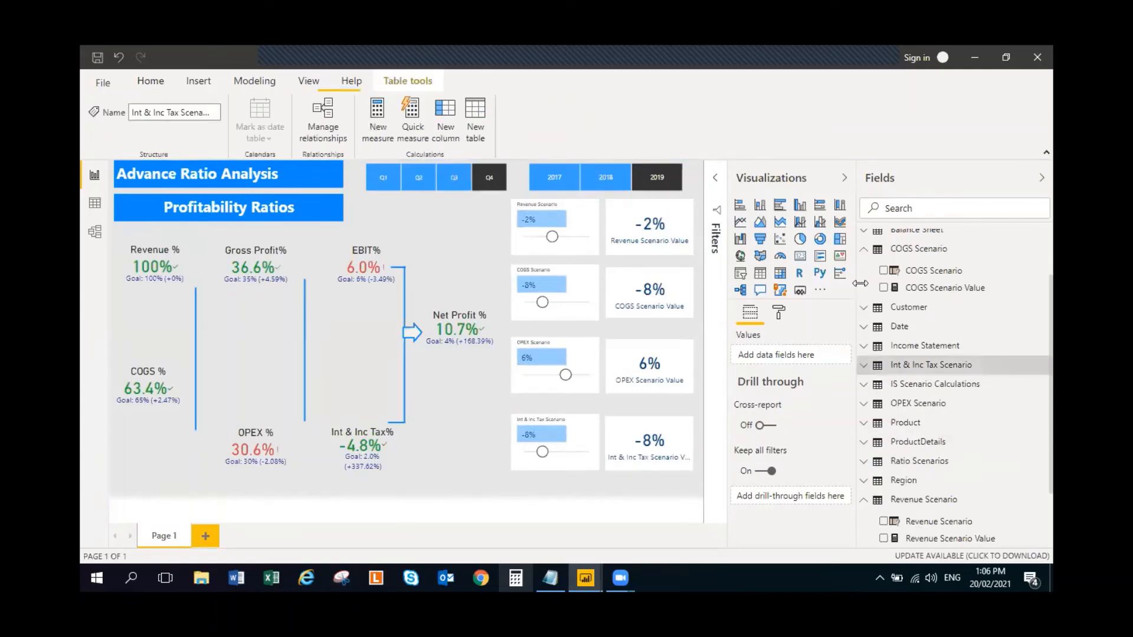
click(864, 248)
scroll(892, 312, up, 1)
scroll(870, 437, down, 1)
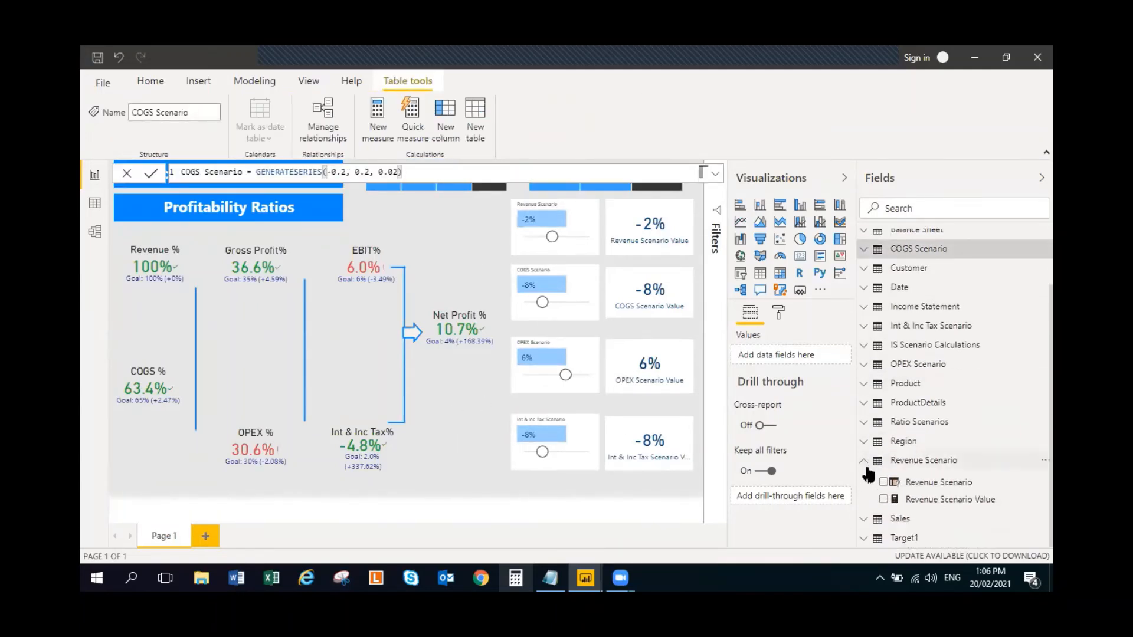
click(867, 468)
scroll(873, 472, up, 1)
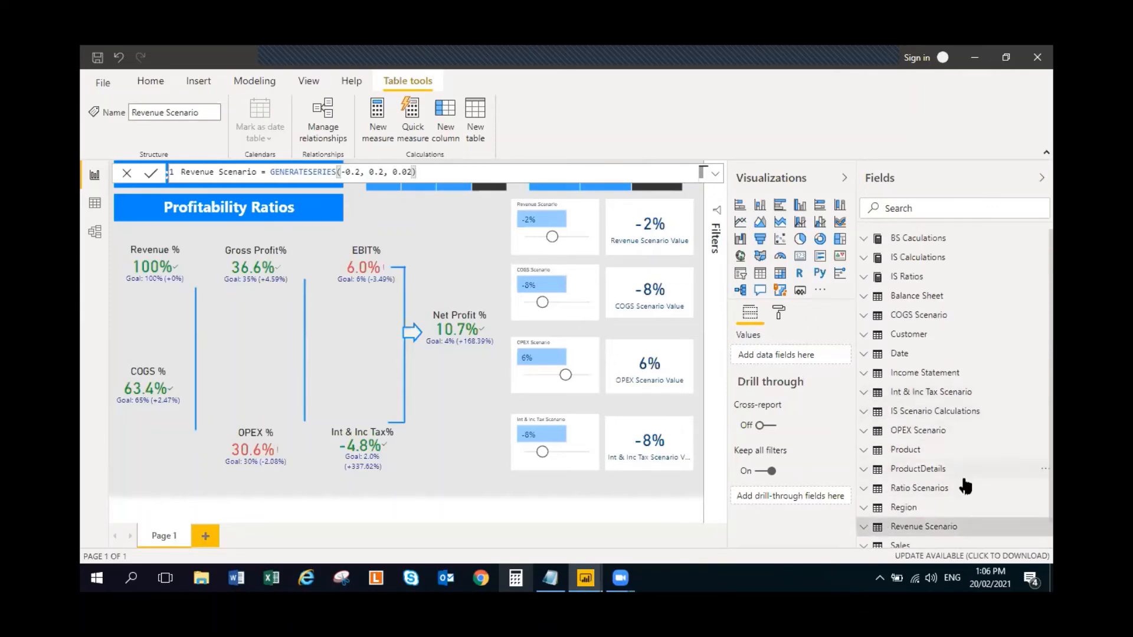
scroll(973, 487, down, 1)
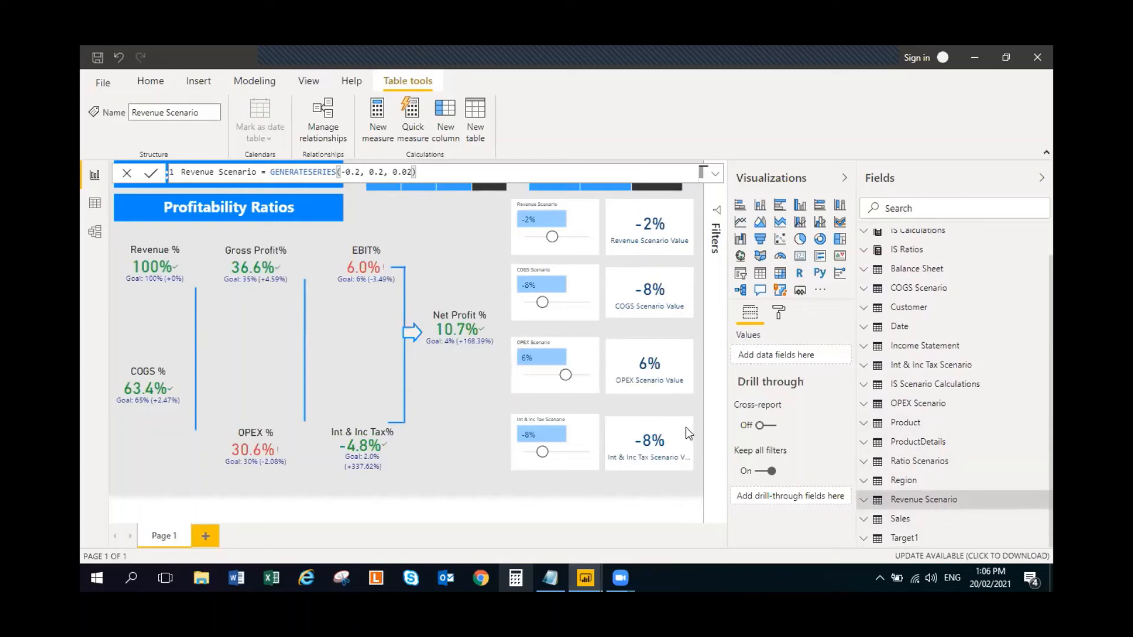
scroll(872, 421, up, 1)
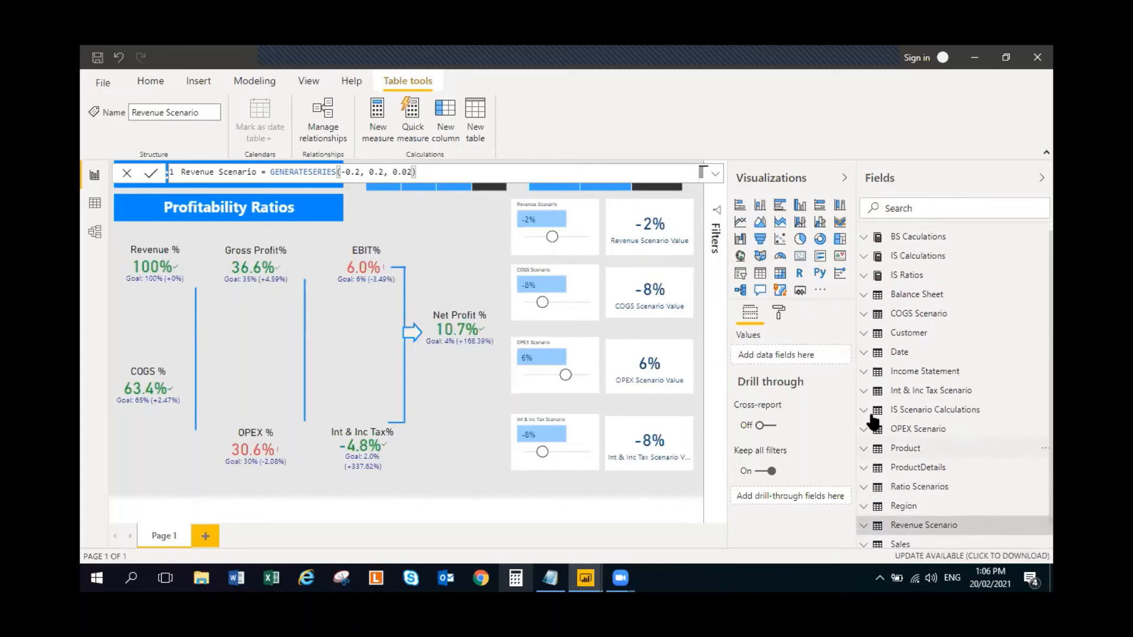
scroll(938, 451, down, 1)
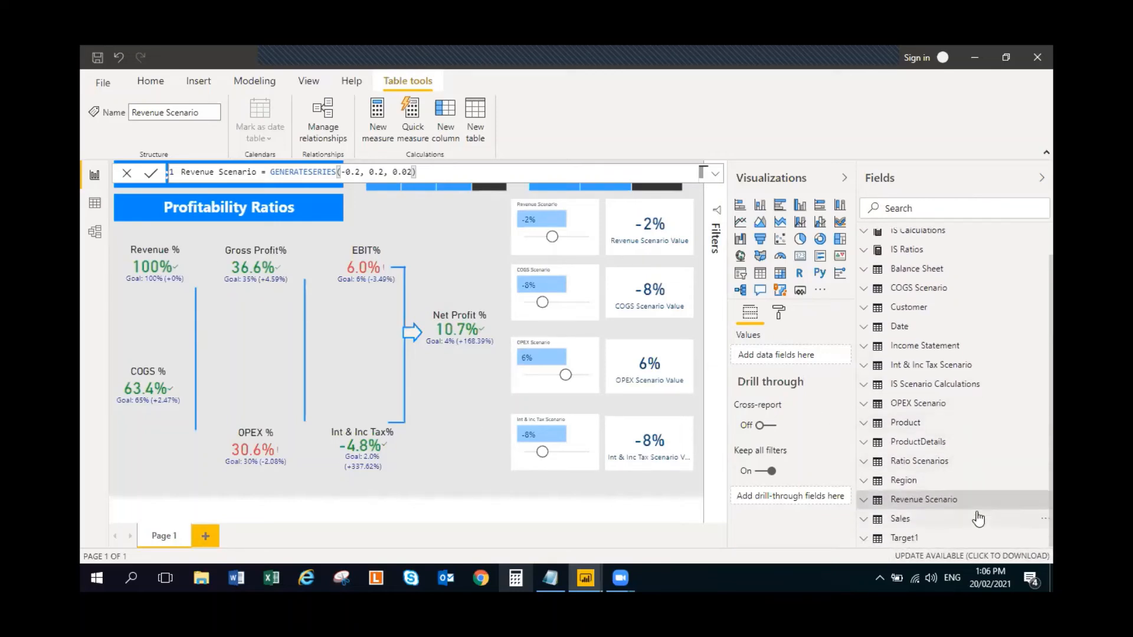
- Review the measures in the Ratio Scenarios table and in the IS Ratios table
click(995, 461)
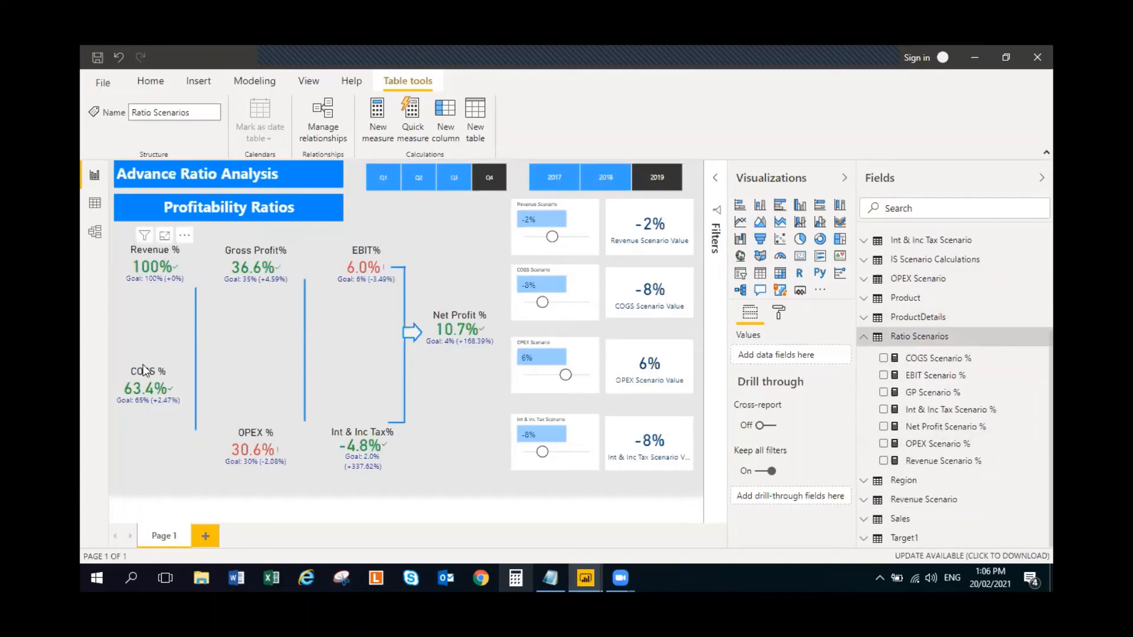
click(891, 337)
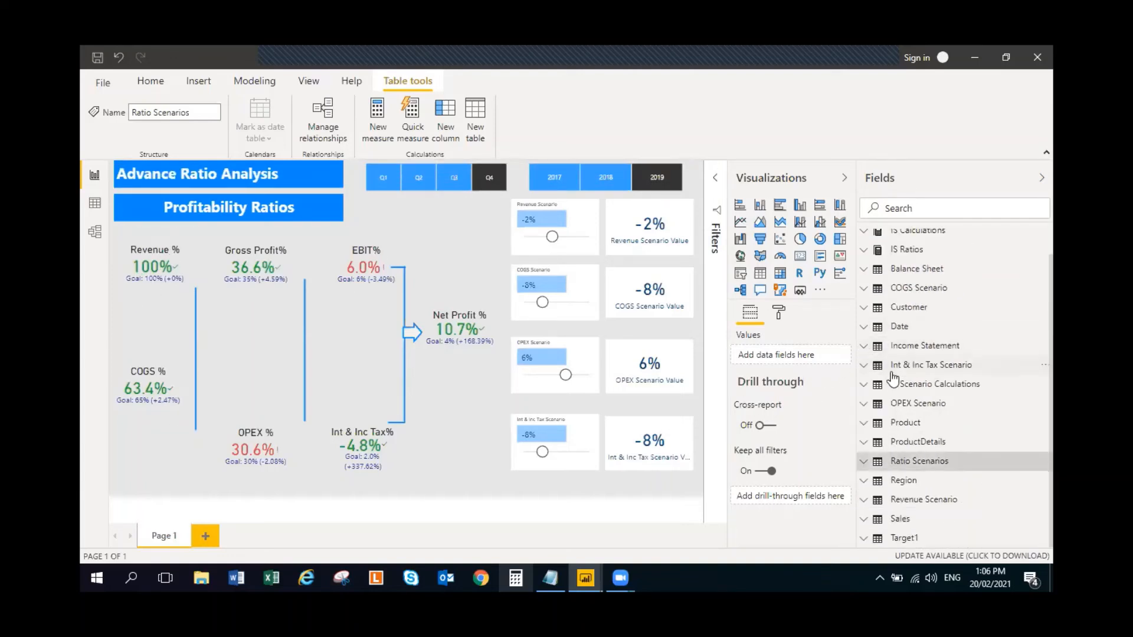
scroll(892, 378, up, 1)
click(863, 278)
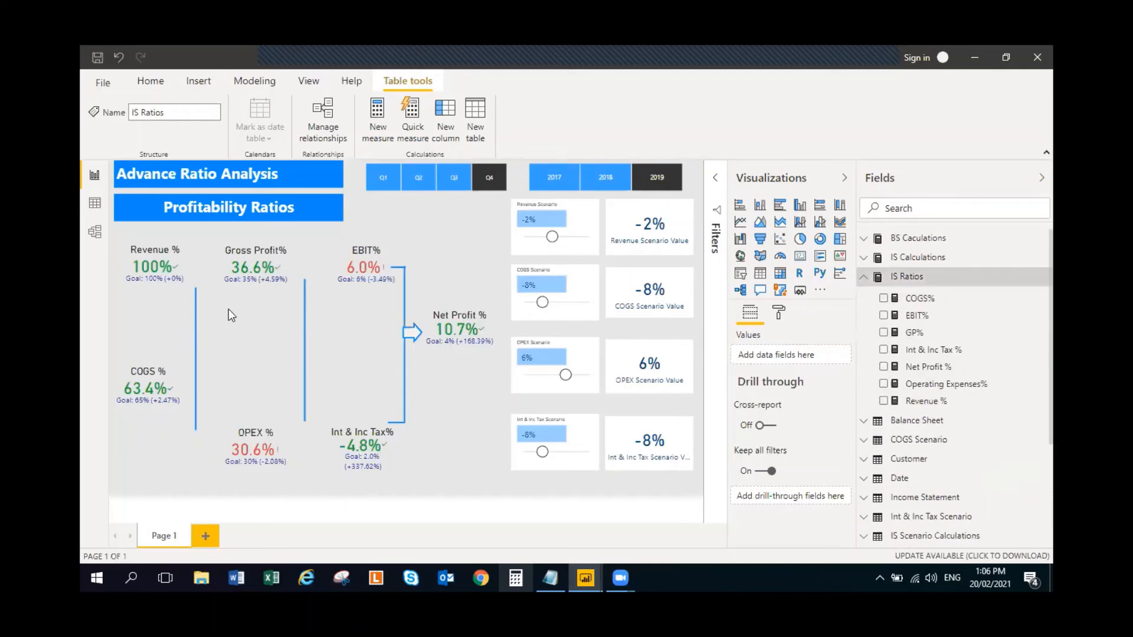
- Replace Revenue % with the Revenue Scenario % measure from Ratio Scenarios as the indicator of the Revenue % KPI
click(189, 263)
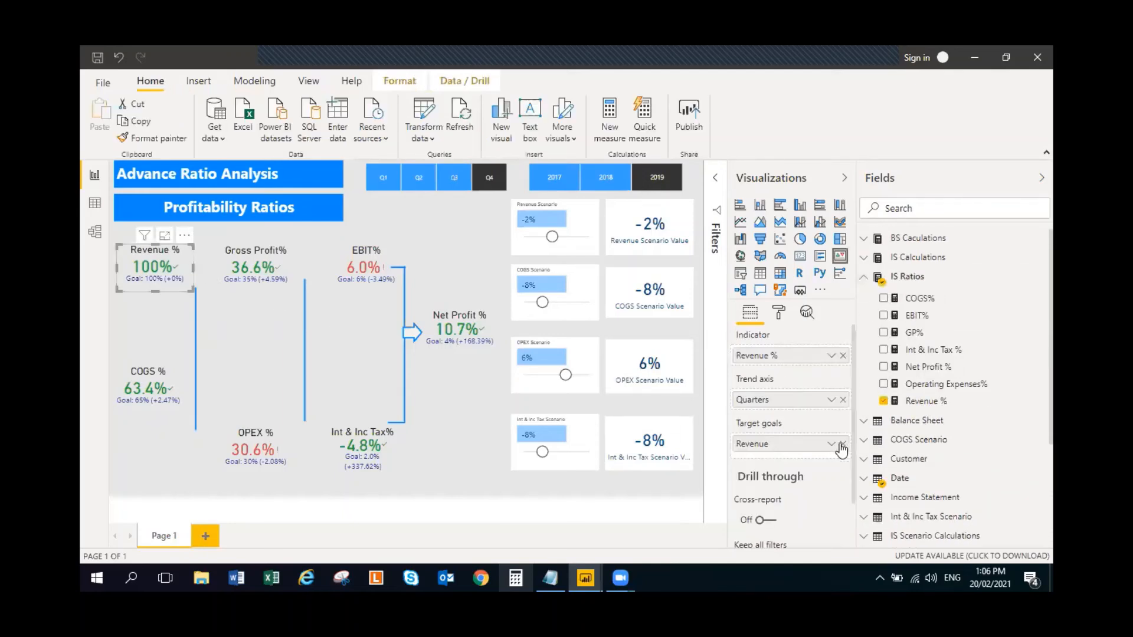
click(864, 278)
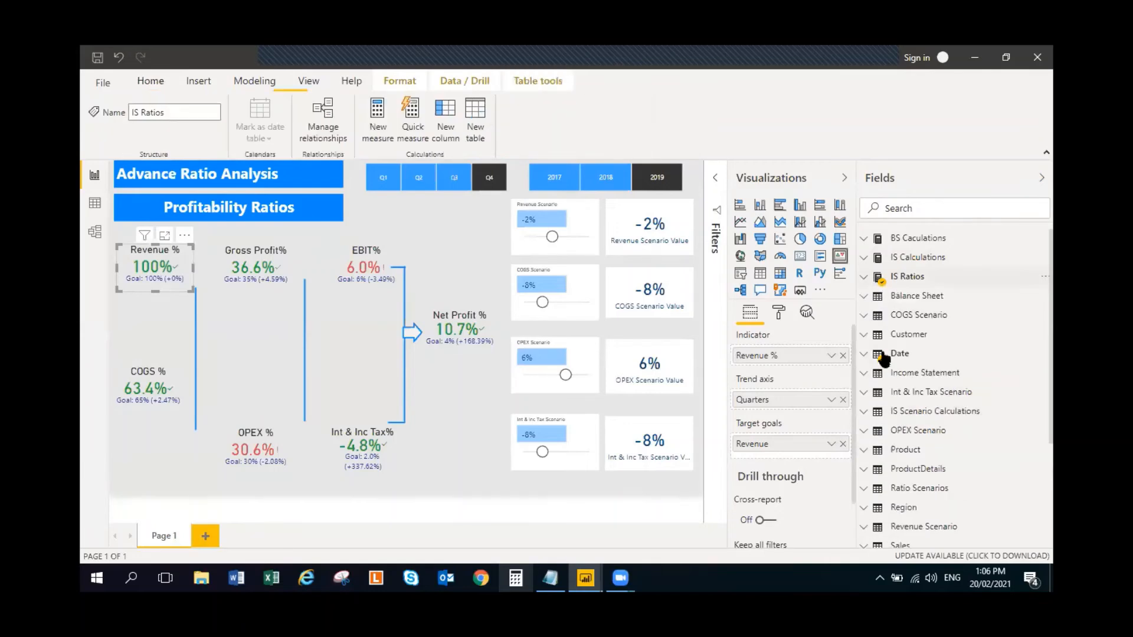
scroll(897, 464, down, 1)
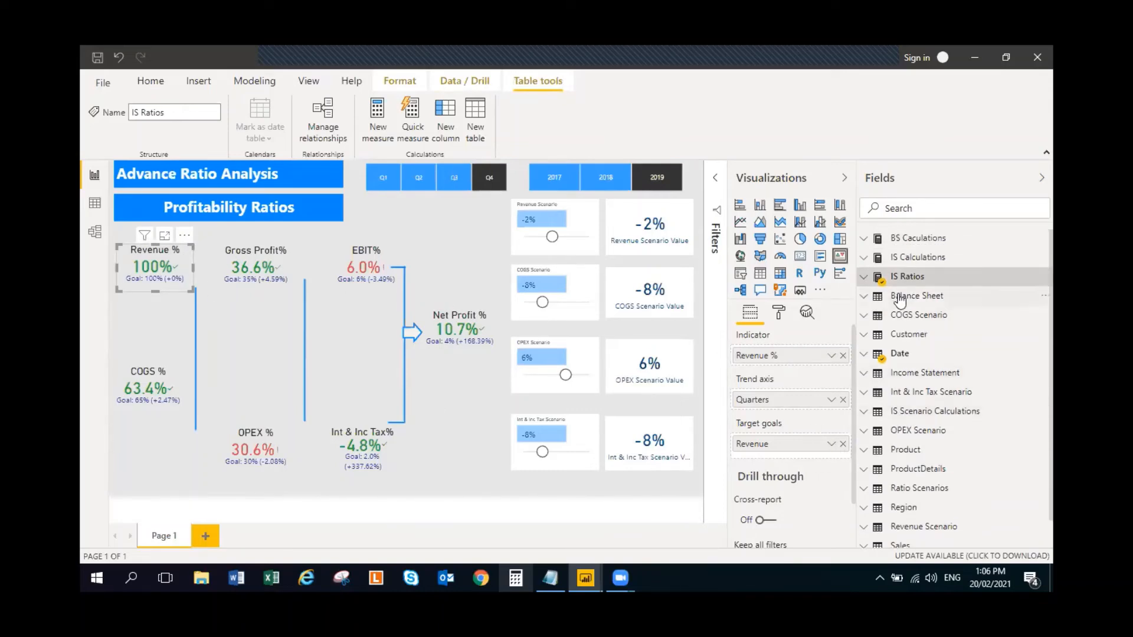
click(863, 277)
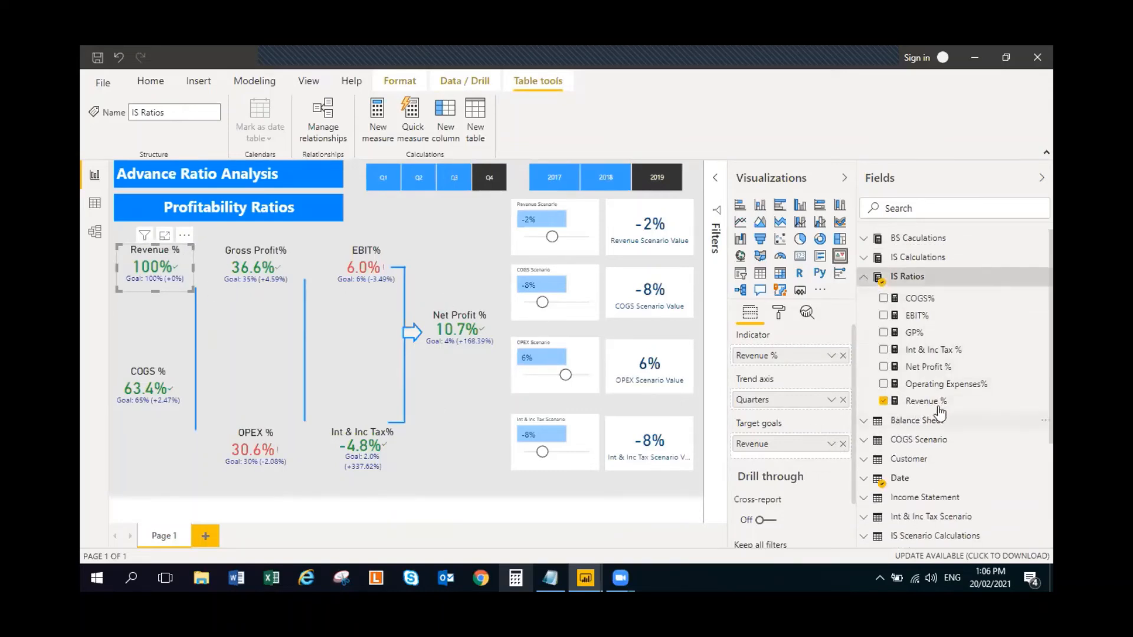
click(883, 401)
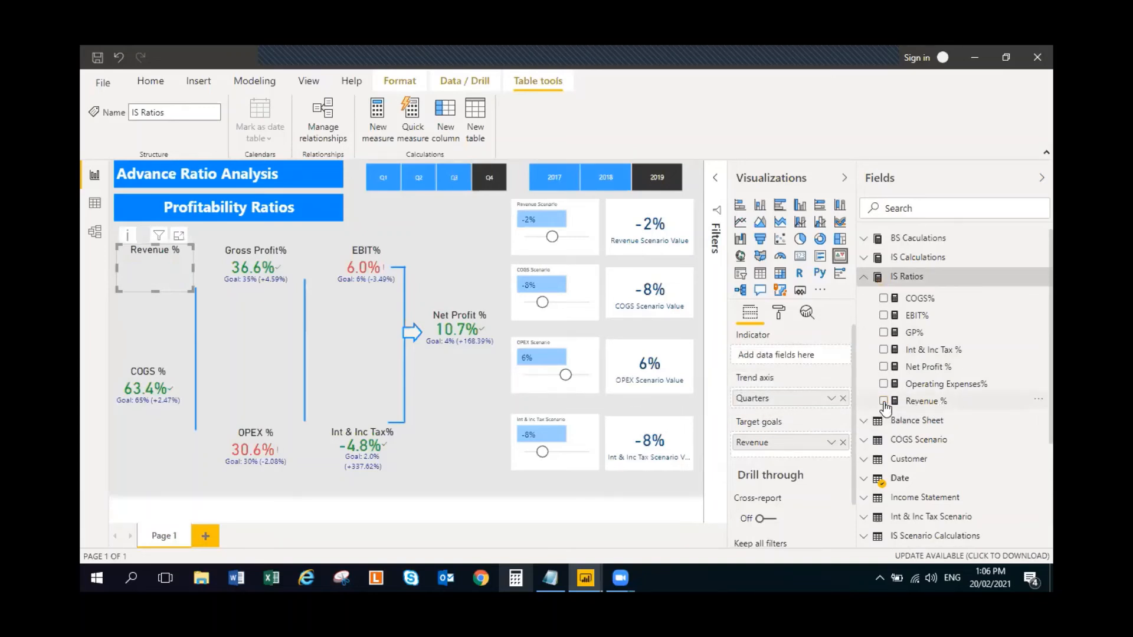
scroll(887, 426, down, 3)
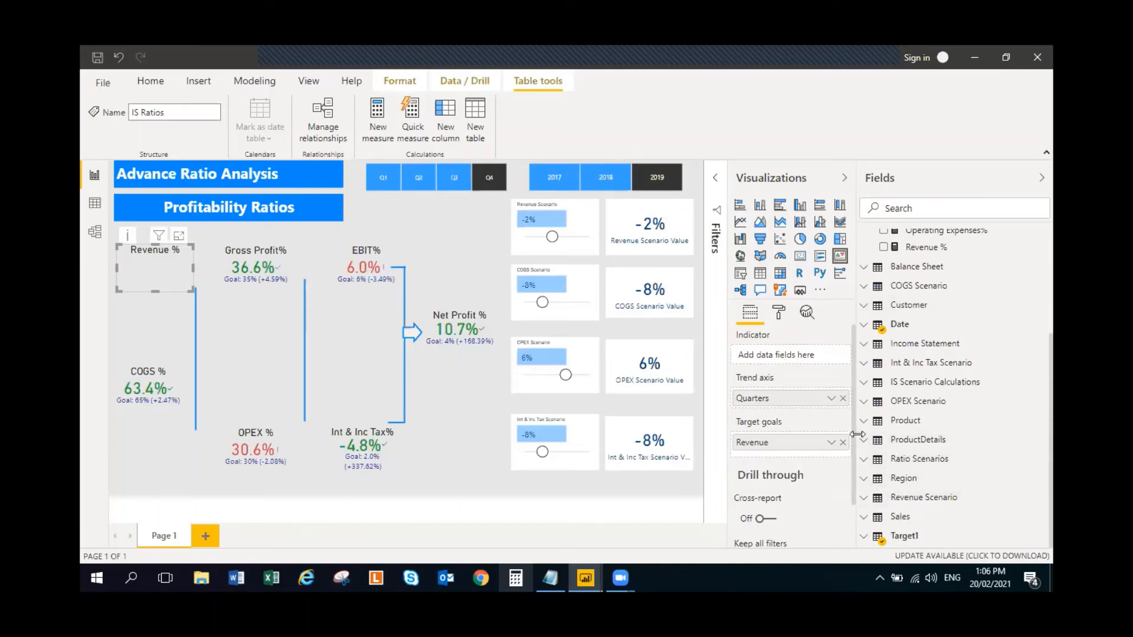
click(864, 463)
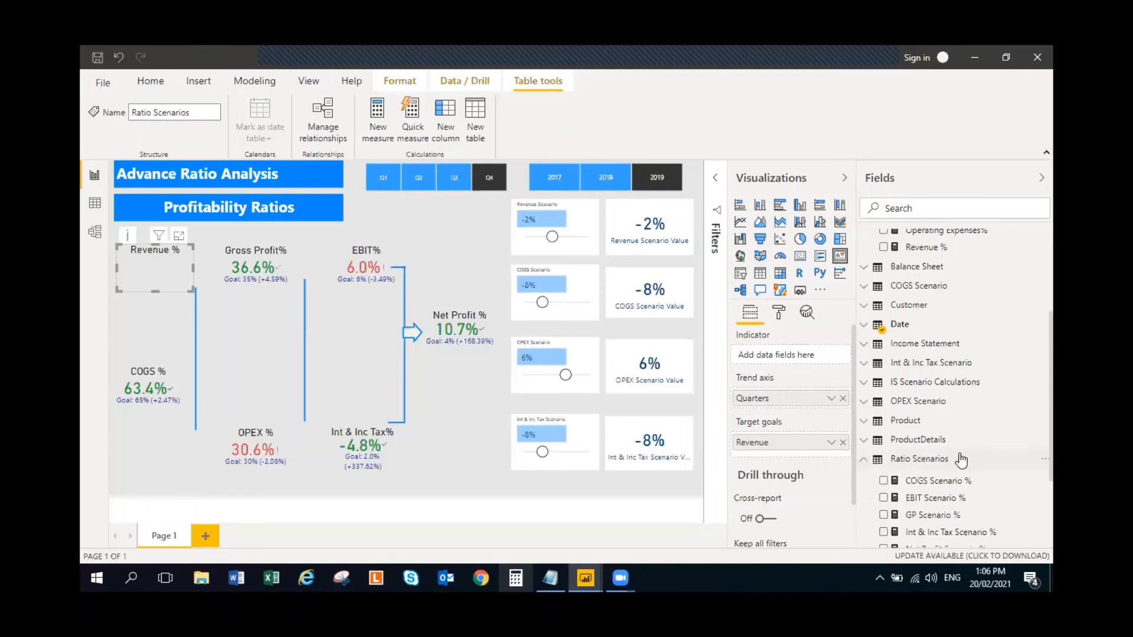
click(884, 460)
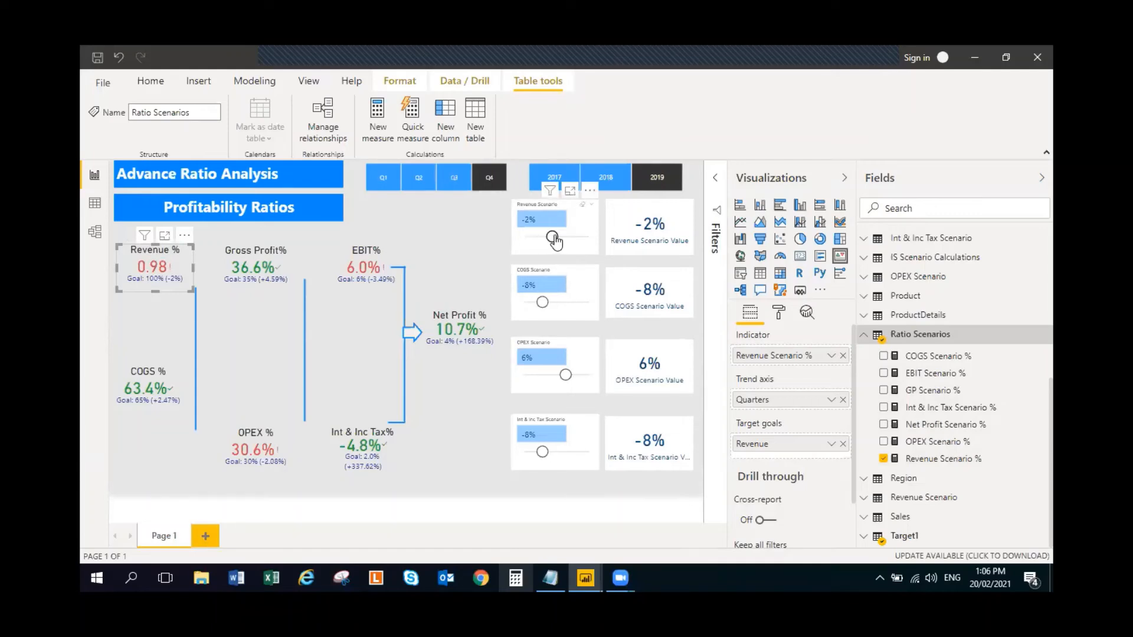
- Set the Revenue Scenario slicer to 6% and format the Revenue Scenario % measure as a percentage with 0 decimal places
drag(554, 239, 565, 238)
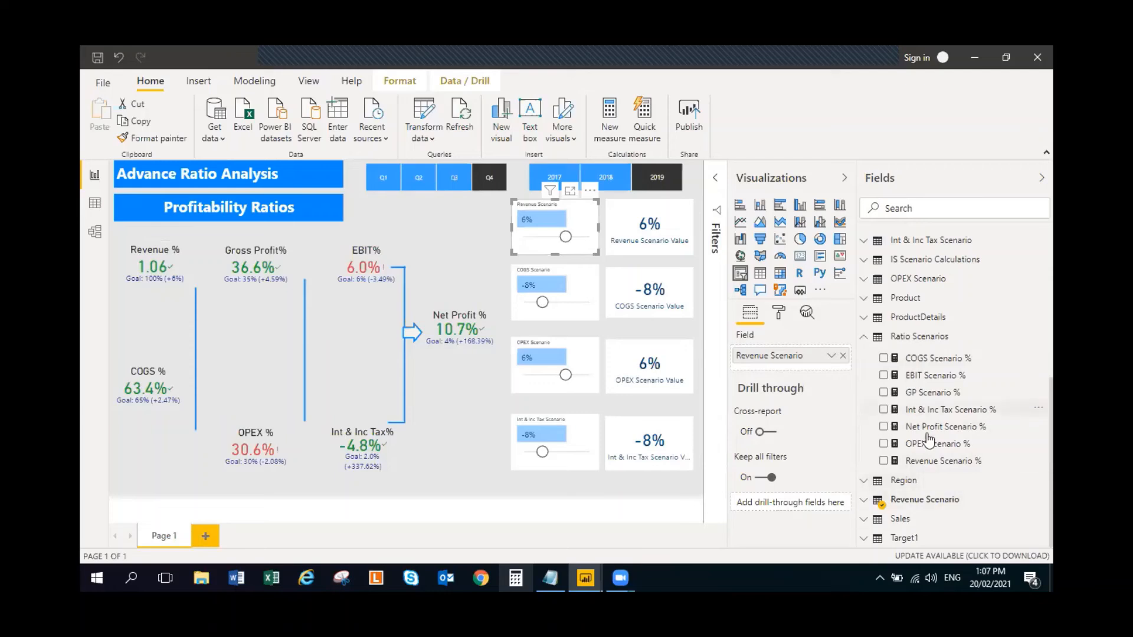
click(187, 262)
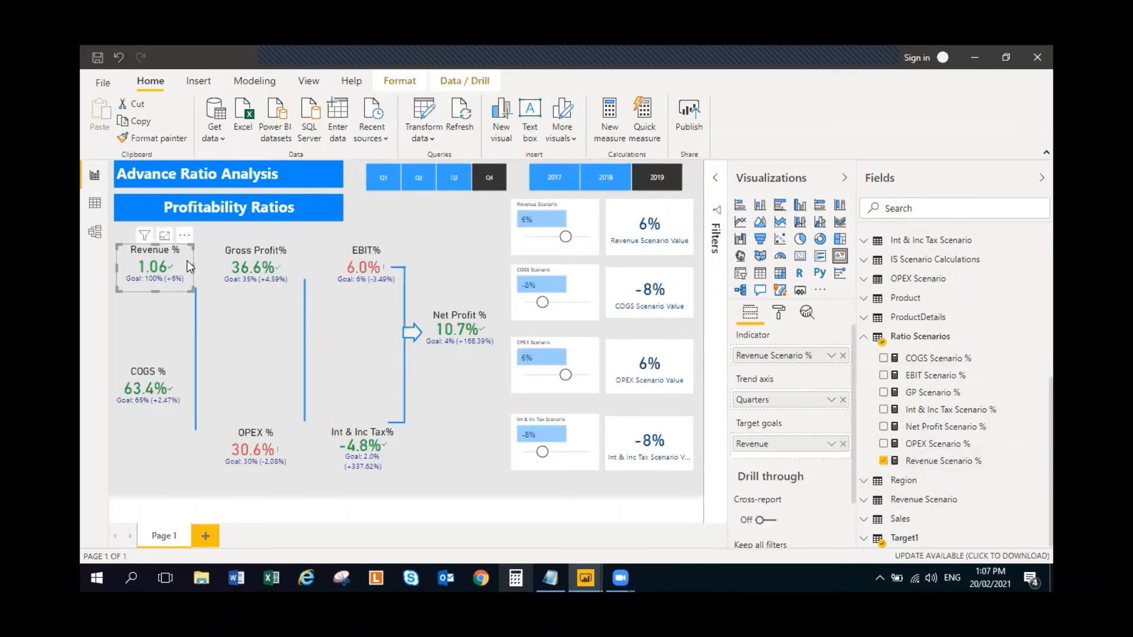
click(939, 463)
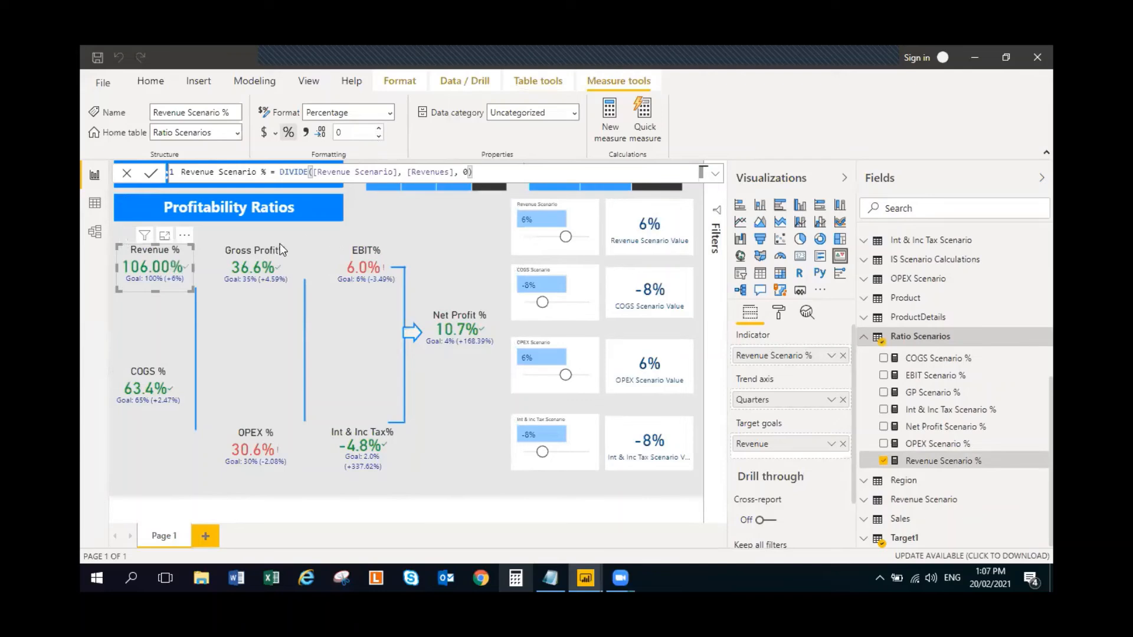
click(383, 222)
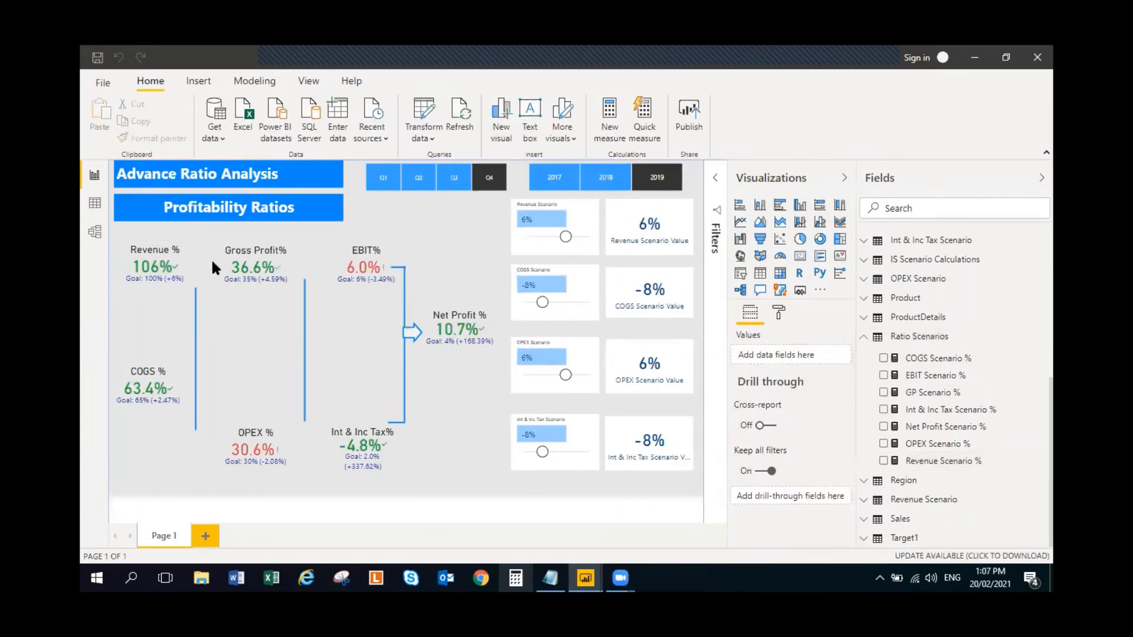
- Set the Revenue Scenario slicer to 20% and filter the page to the year 2018
click(182, 257)
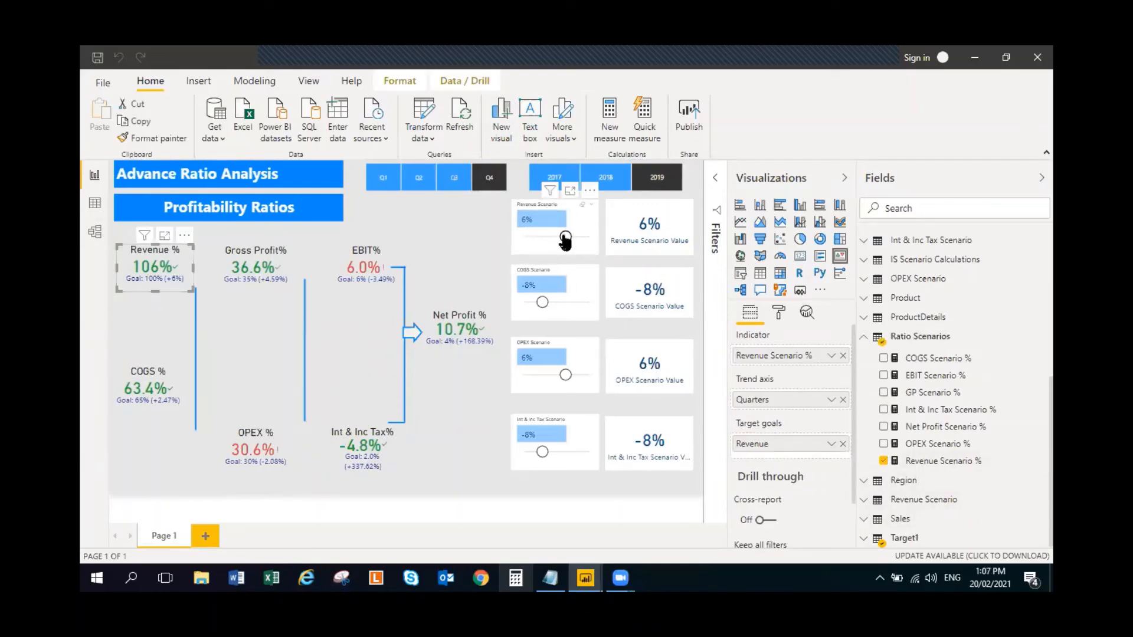
drag(564, 237, 588, 237)
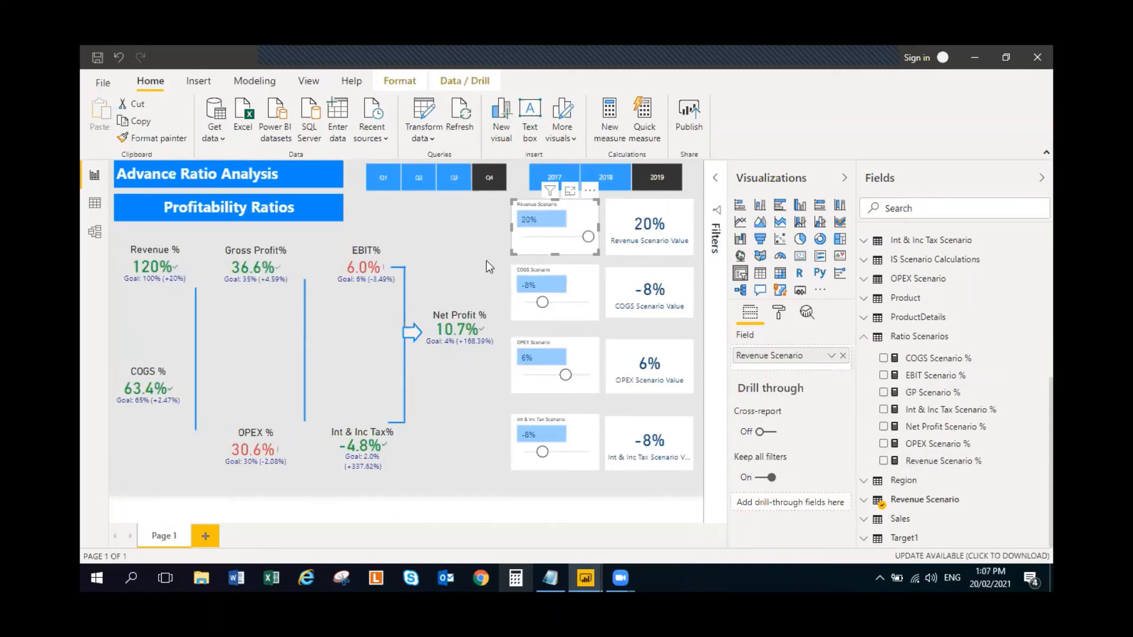
click(465, 213)
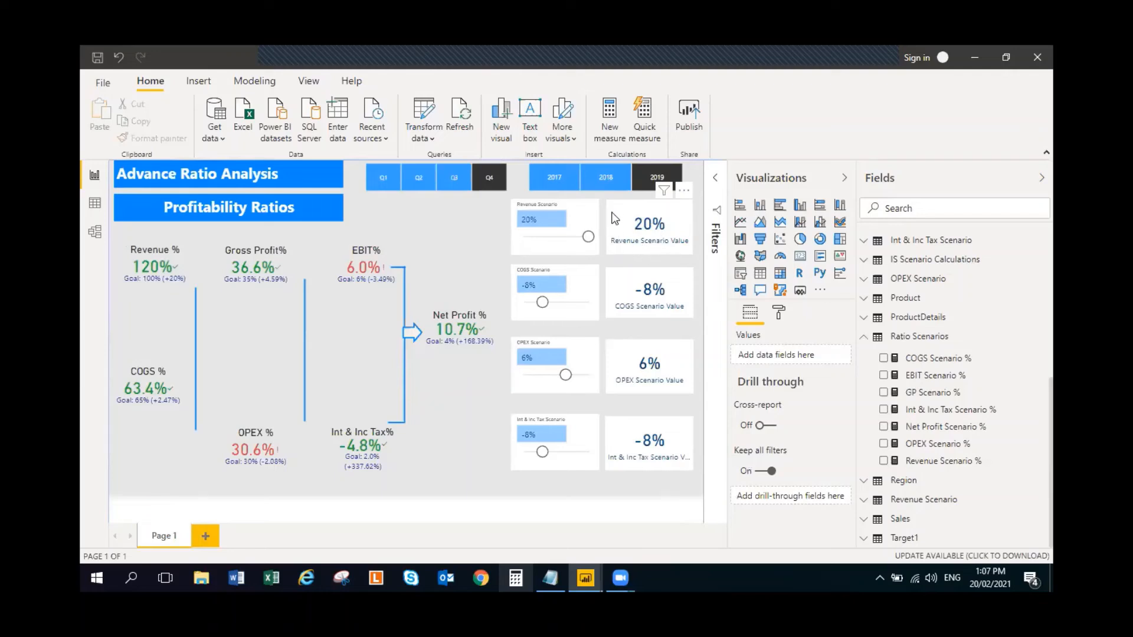
click(607, 182)
click(607, 181)
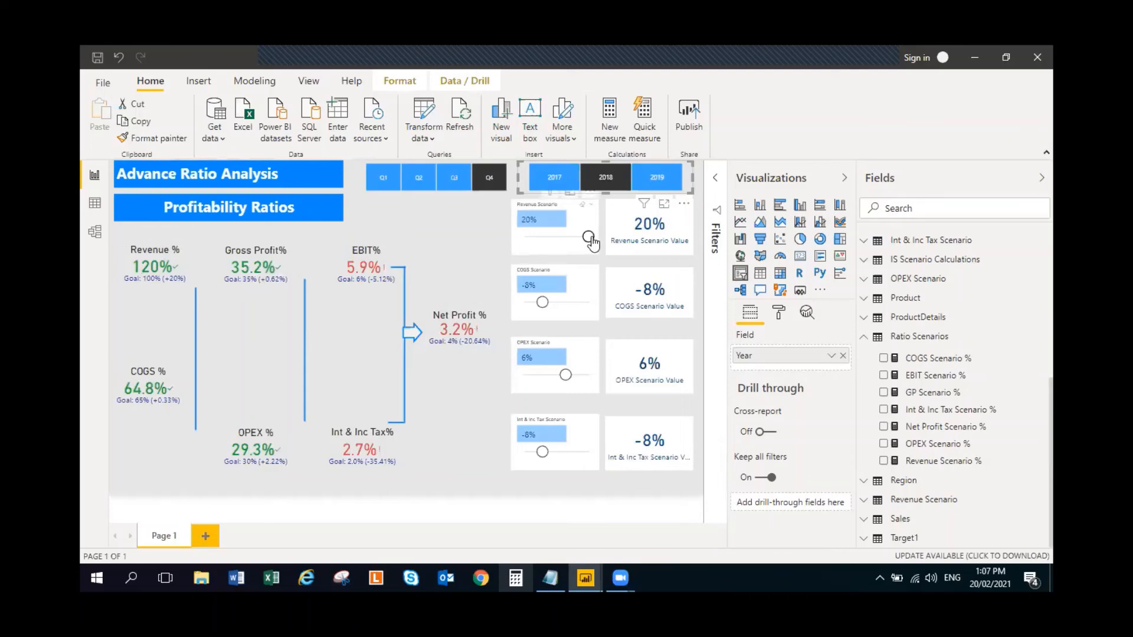
- Test the Revenue Scenario slicer at -2% and 4%, and leave it at 12%
drag(590, 238, 551, 239)
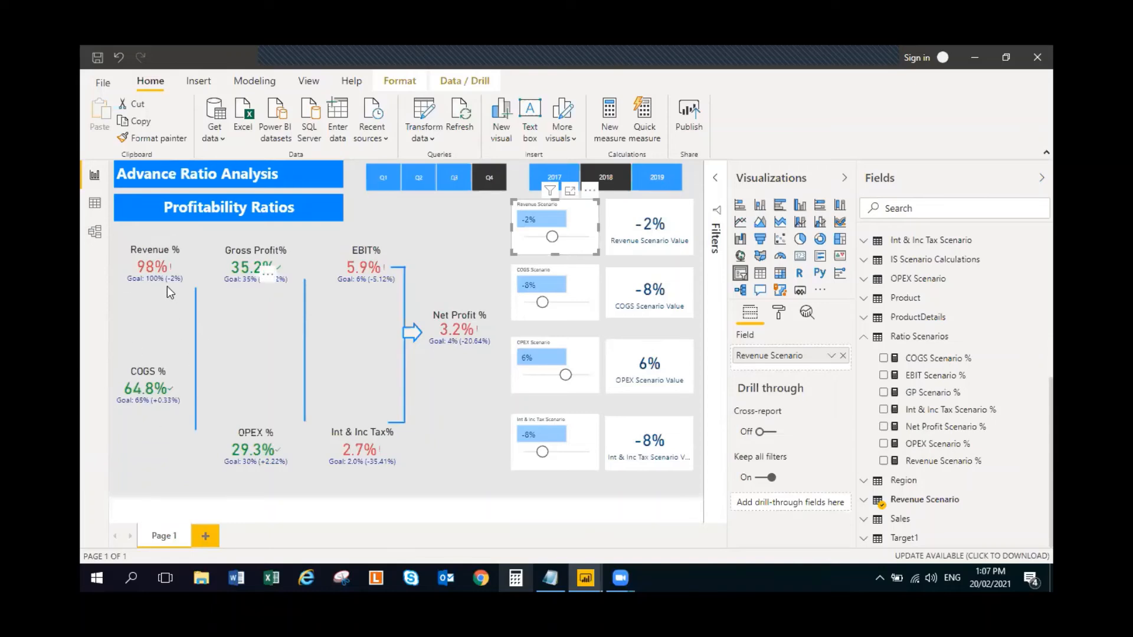
drag(554, 245, 565, 243)
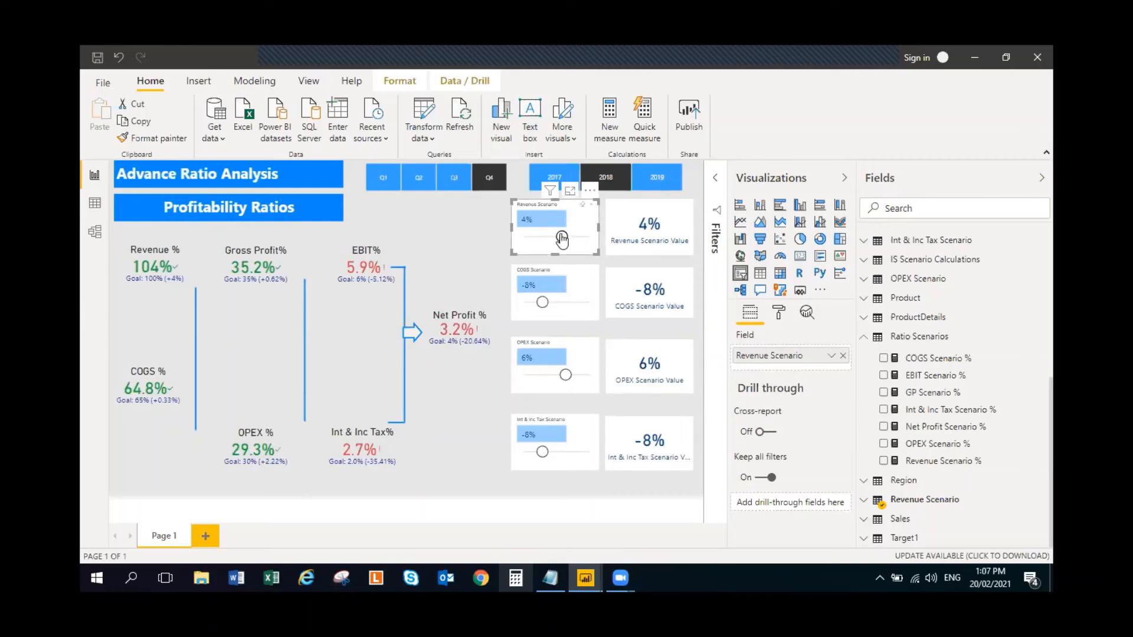
drag(561, 239, 575, 238)
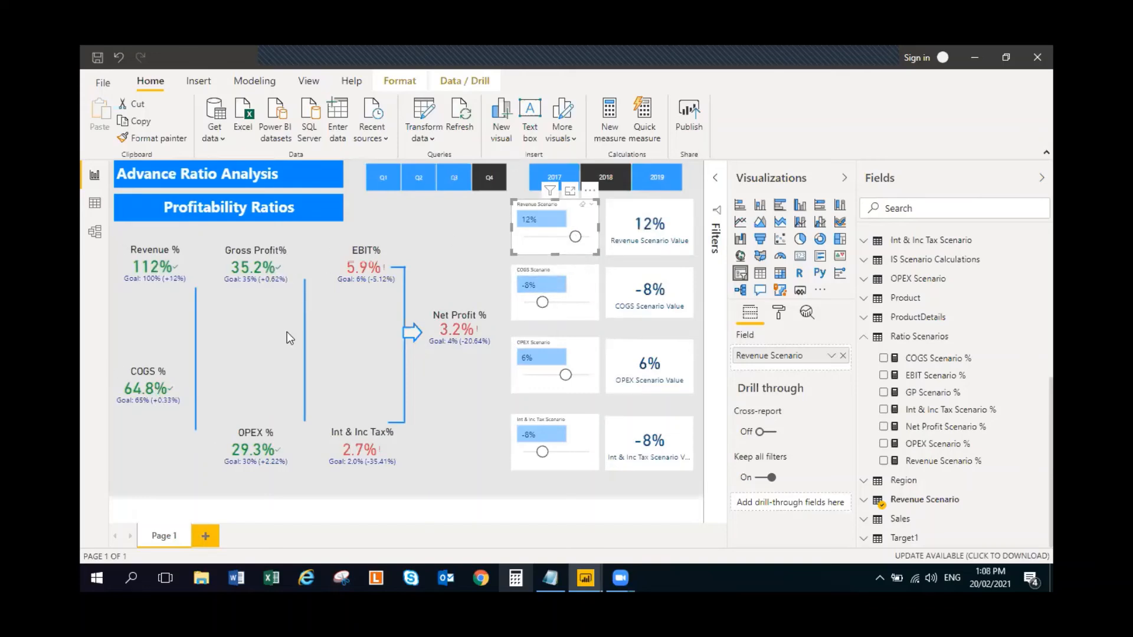
- Narrow the vertical connector line shape between the Revenue/COGS and Gross Profit/OPEX KPIs so it no longer overlaps the COGS % KPI
click(171, 377)
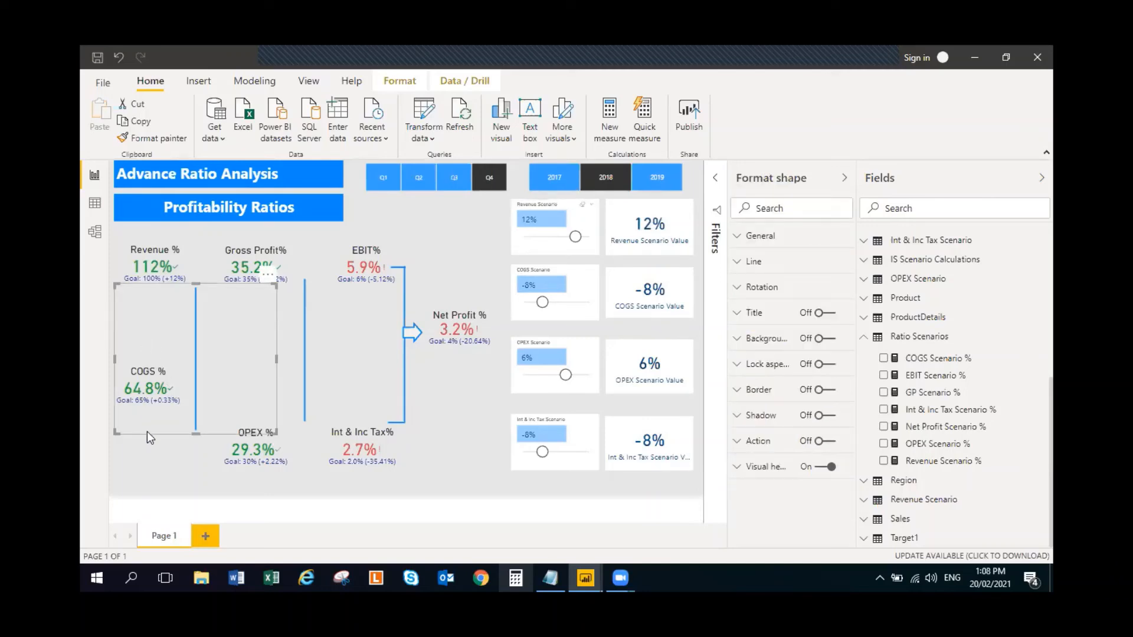
click(156, 443)
click(142, 395)
click(865, 338)
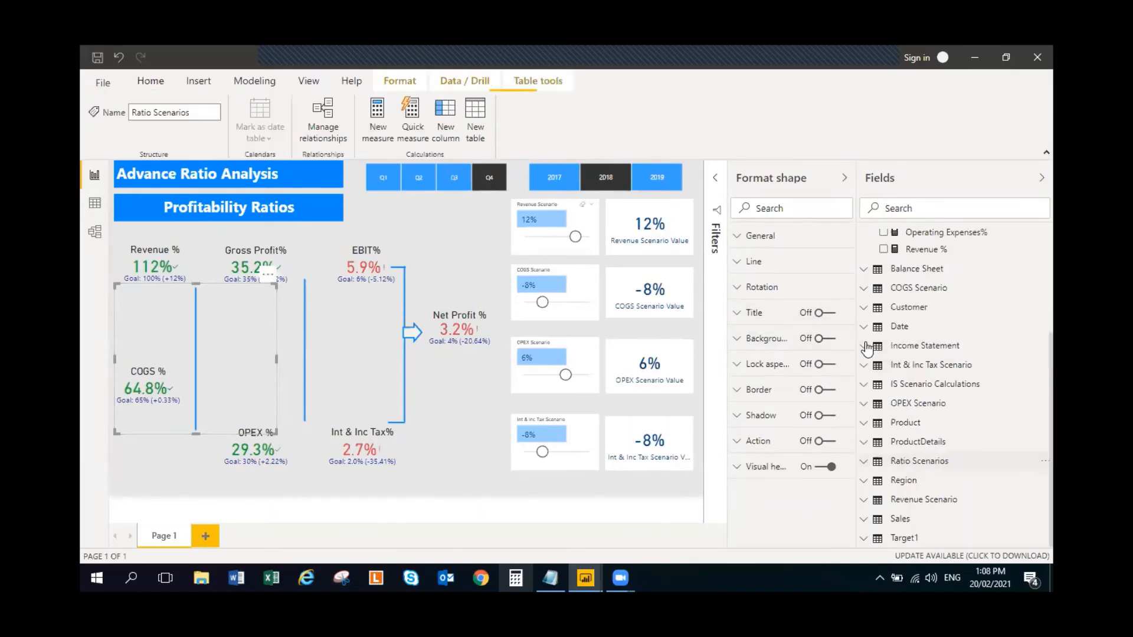
scroll(868, 330, up, 5)
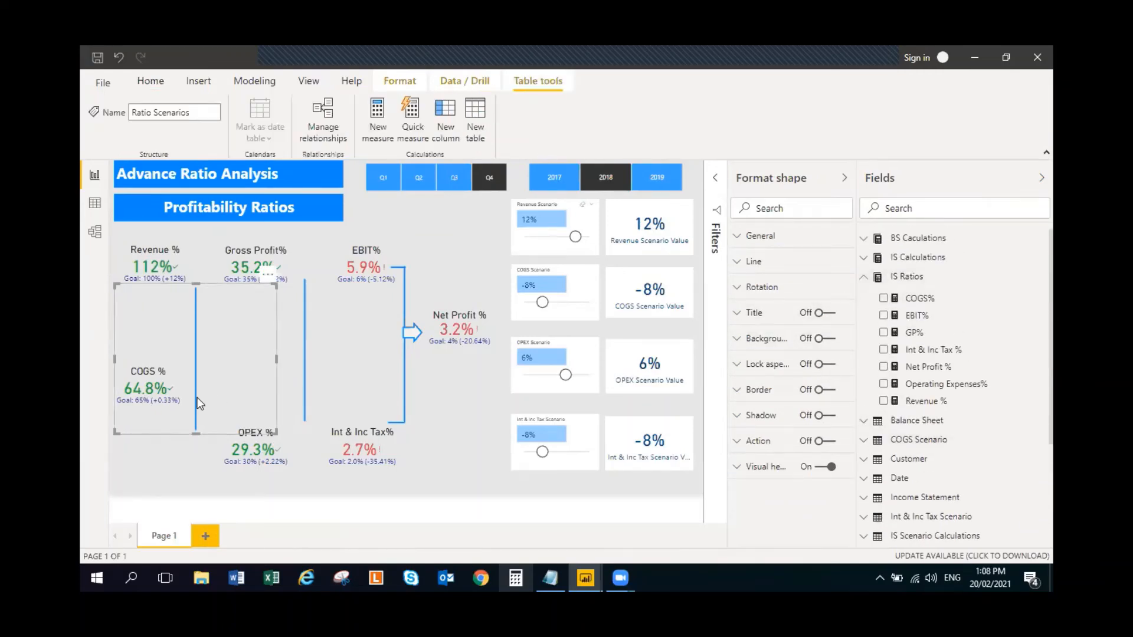
click(144, 466)
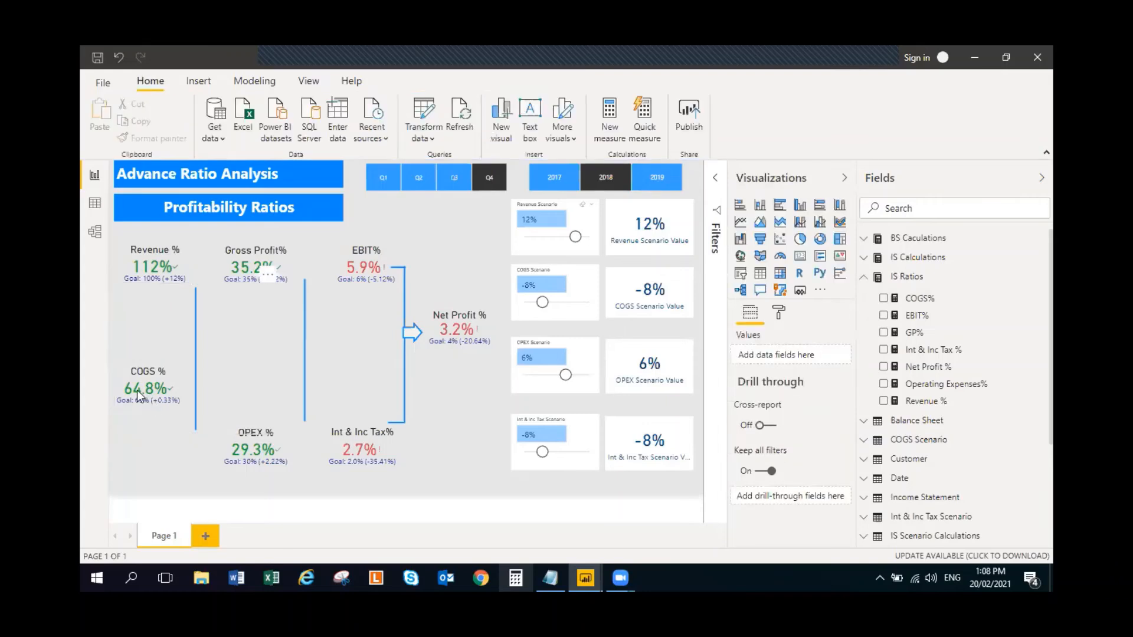
click(137, 392)
click(117, 440)
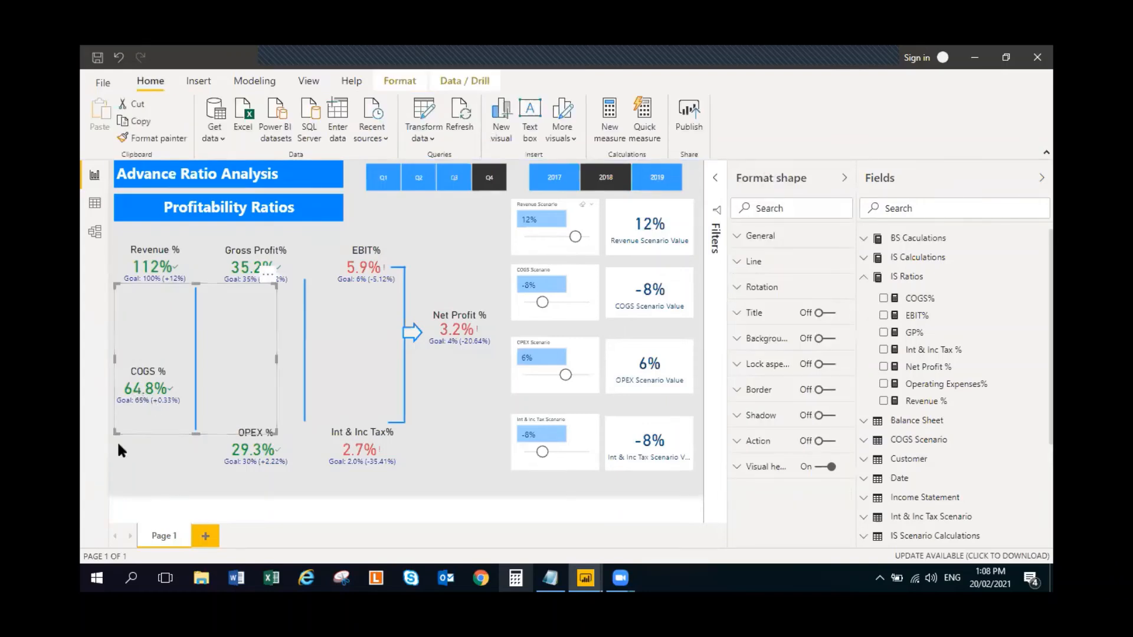
click(117, 398)
click(154, 457)
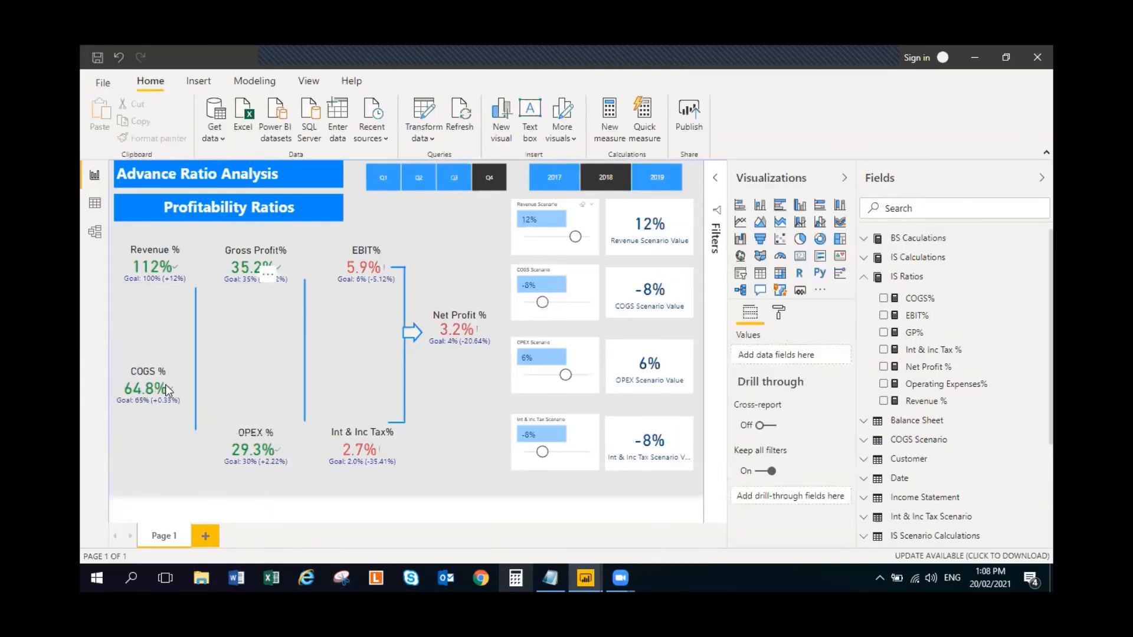
click(164, 379)
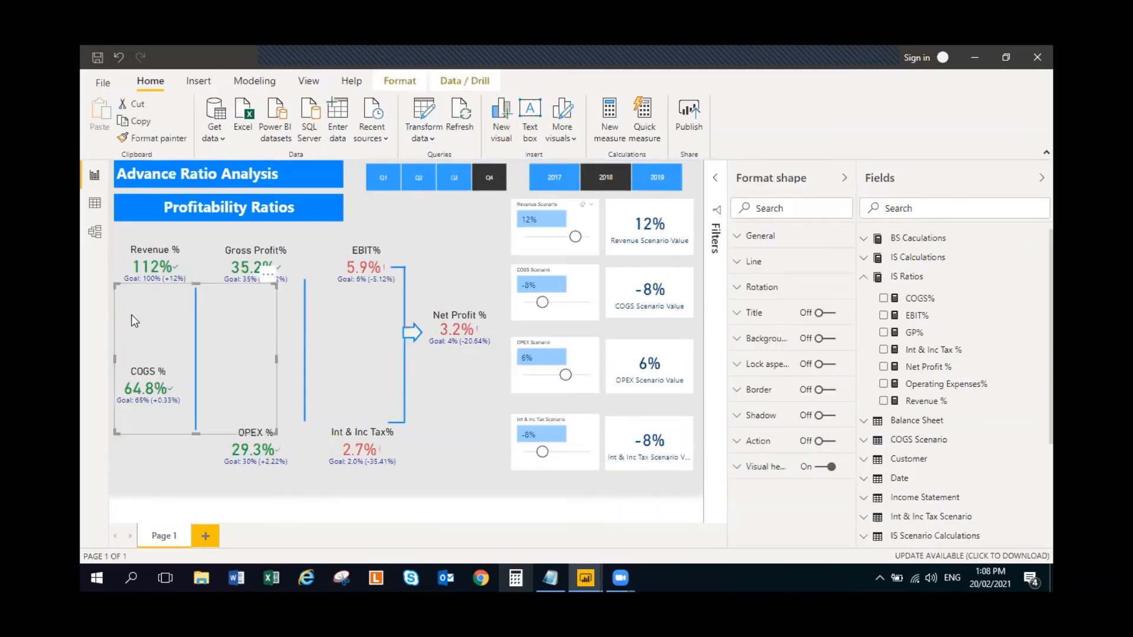
drag(115, 358, 139, 373)
- Replace COGS% with the COGS Scenario % measure from Ratio Scenarios as the indicator of the COGS % KPI
click(126, 395)
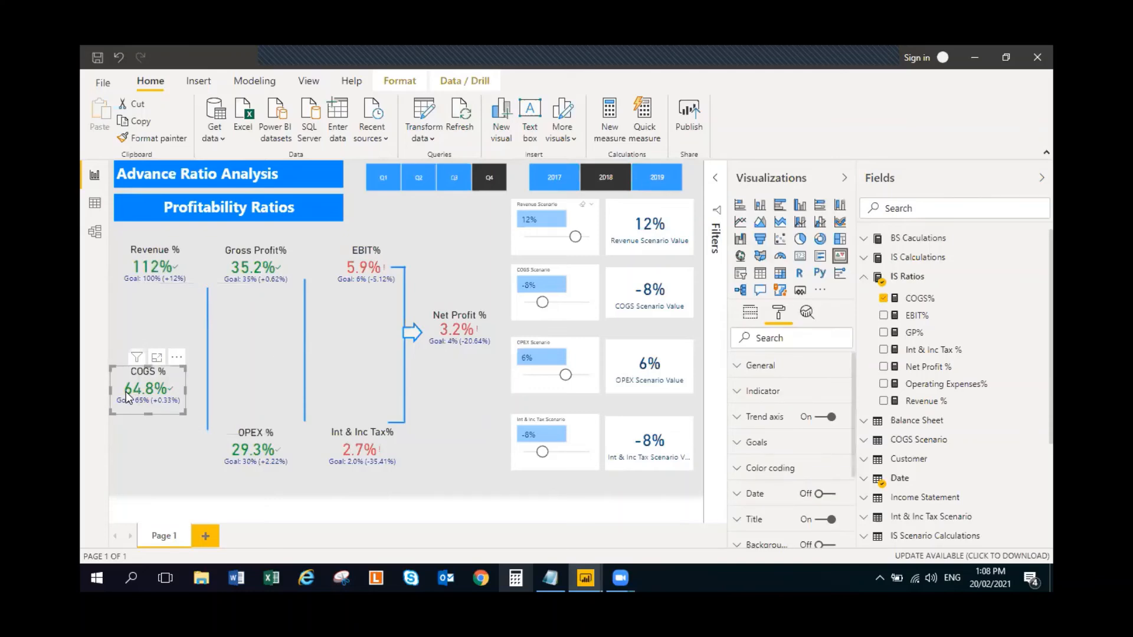
click(884, 299)
click(883, 298)
scroll(906, 543, down, 5)
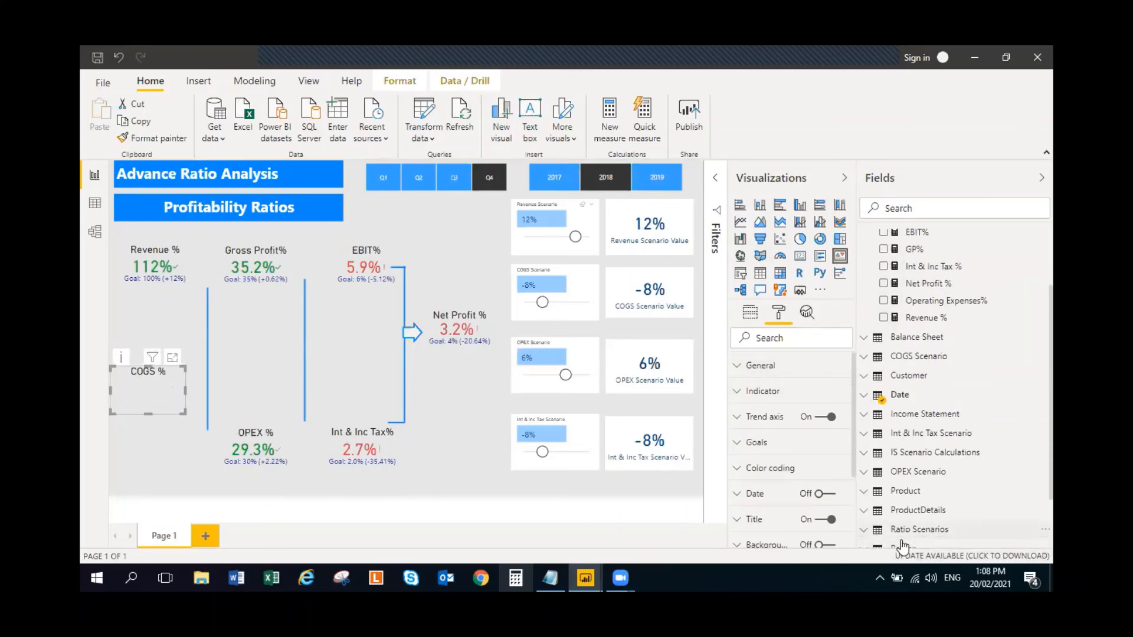
scroll(850, 487, down, 3)
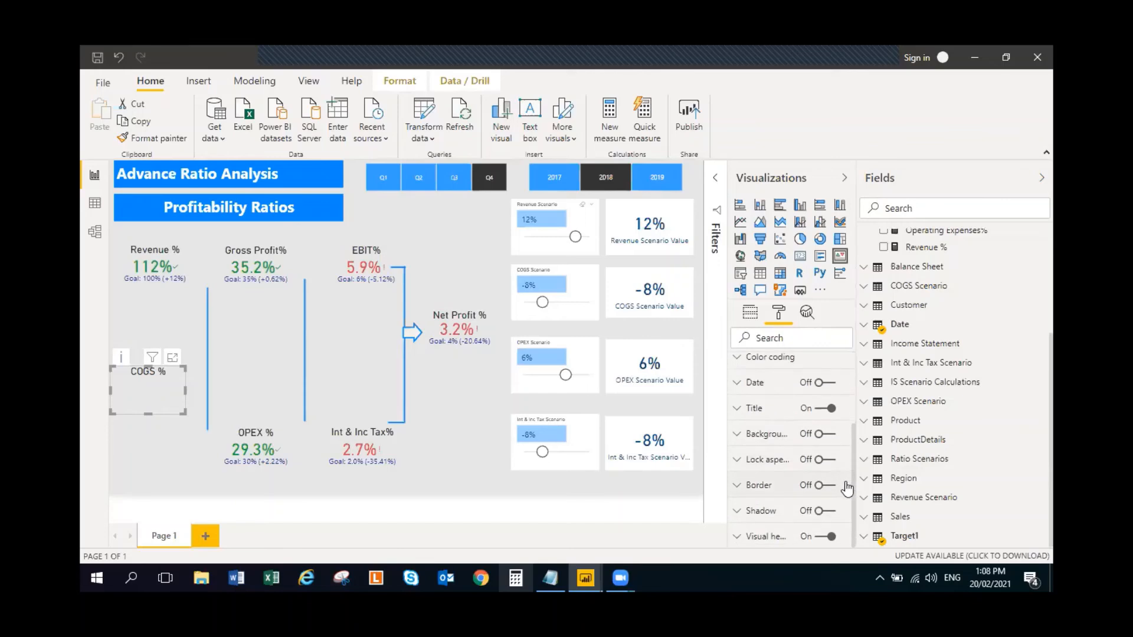
scroll(900, 498, up, 1)
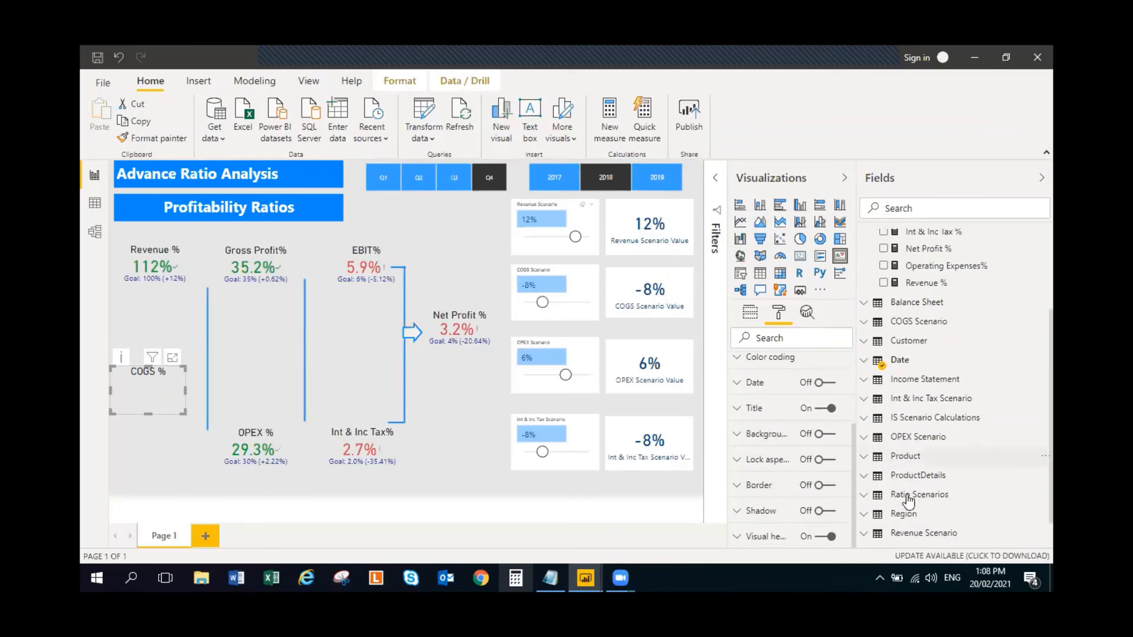
scroll(894, 501, down, 1)
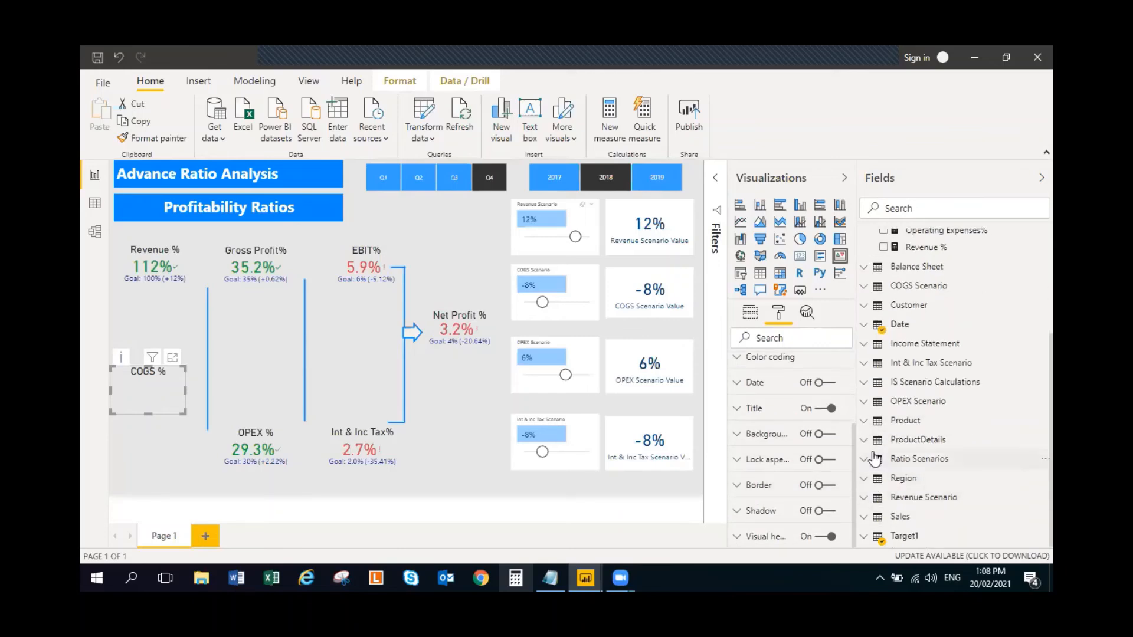
click(944, 458)
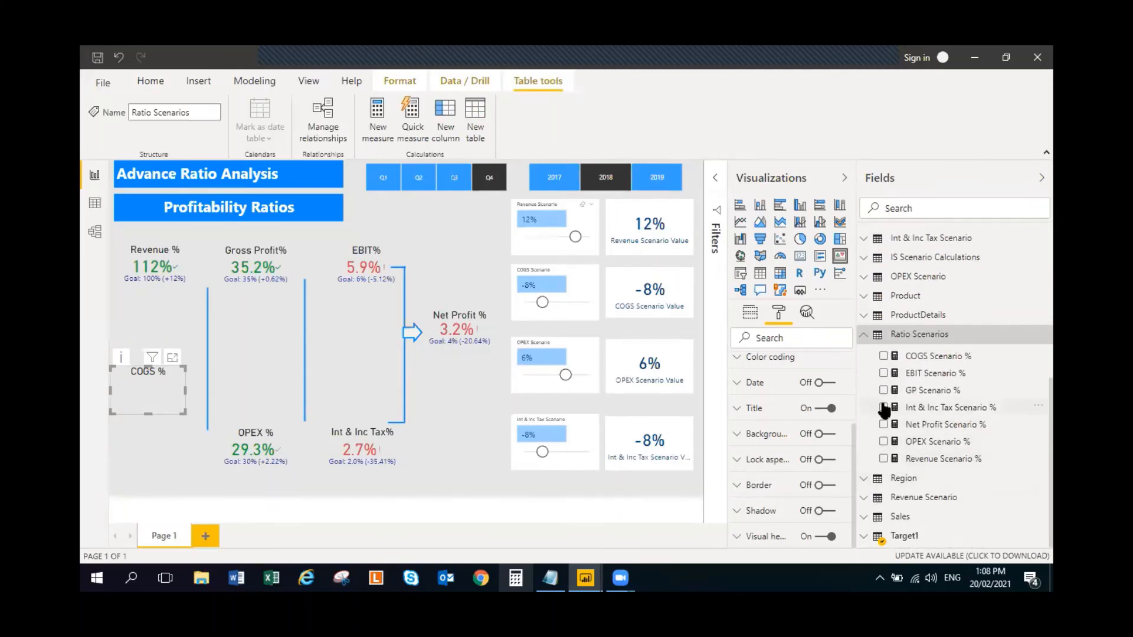
click(884, 357)
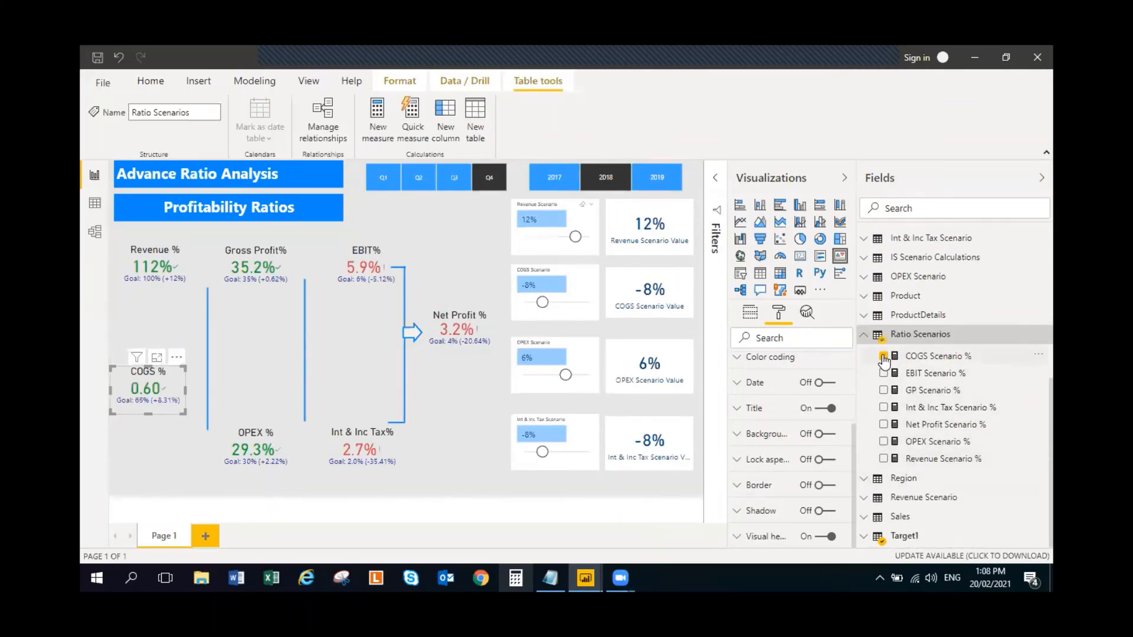
- Format the COGS Scenario % measure as a percentage with 0 decimal places
click(962, 360)
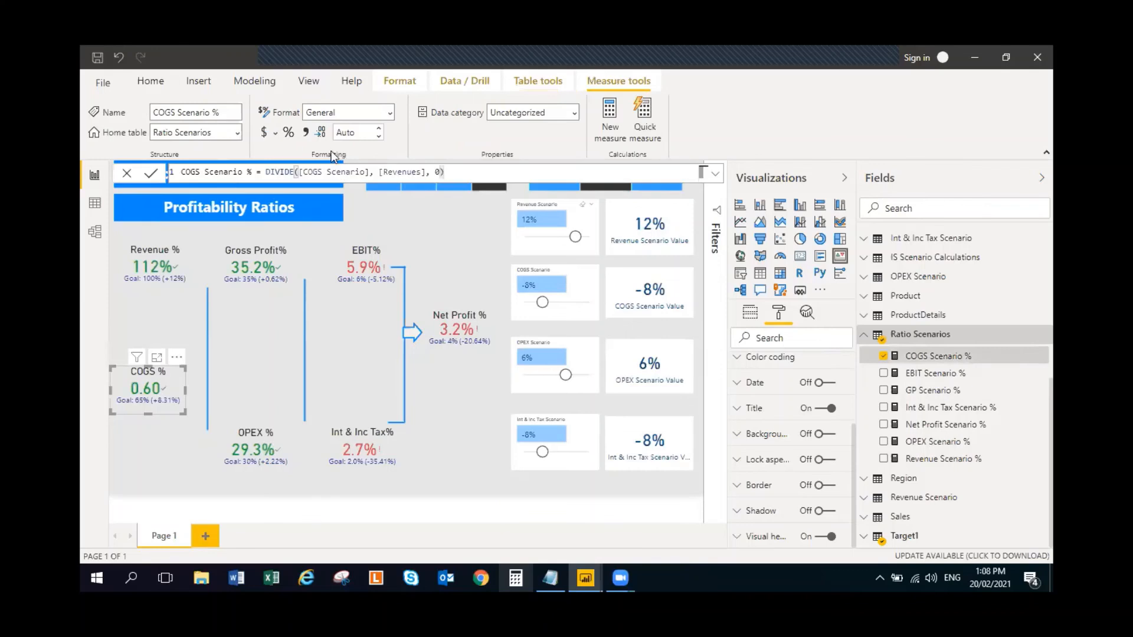
click(288, 133)
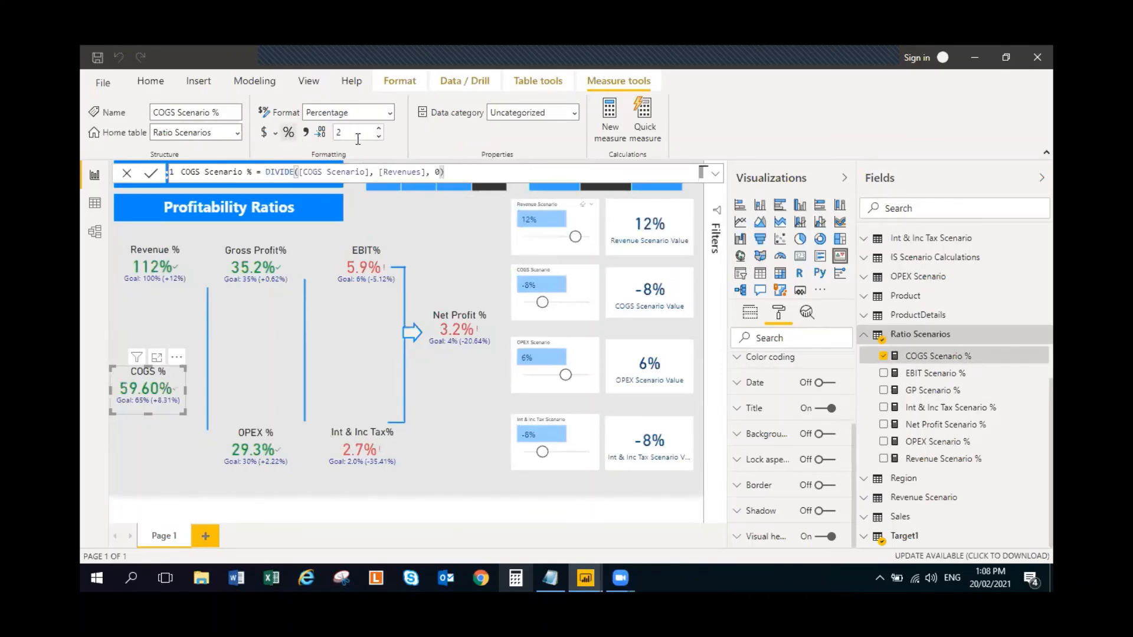
click(379, 137)
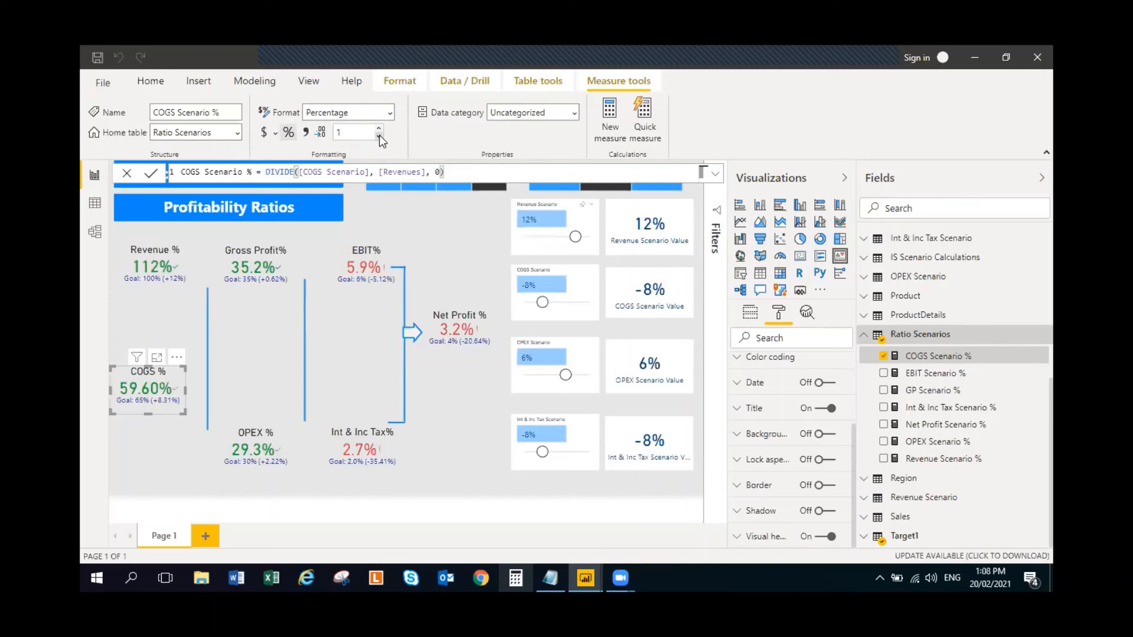
click(455, 388)
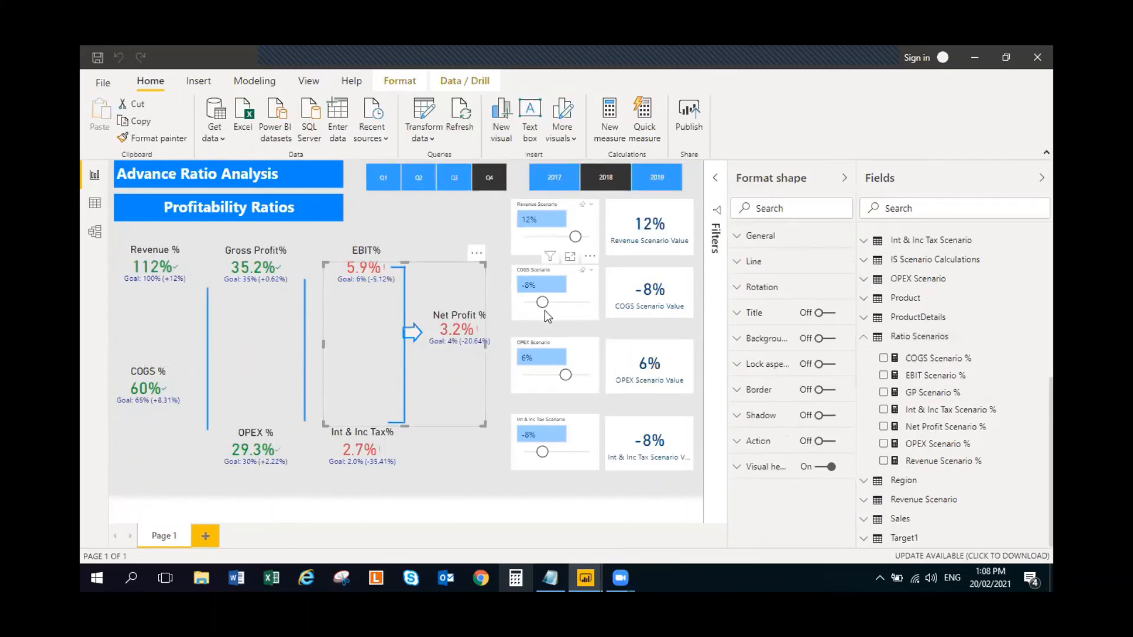
- Test the COGS Scenario slicer at -2%, and set it to 6%
drag(543, 305, 555, 307)
click(553, 305)
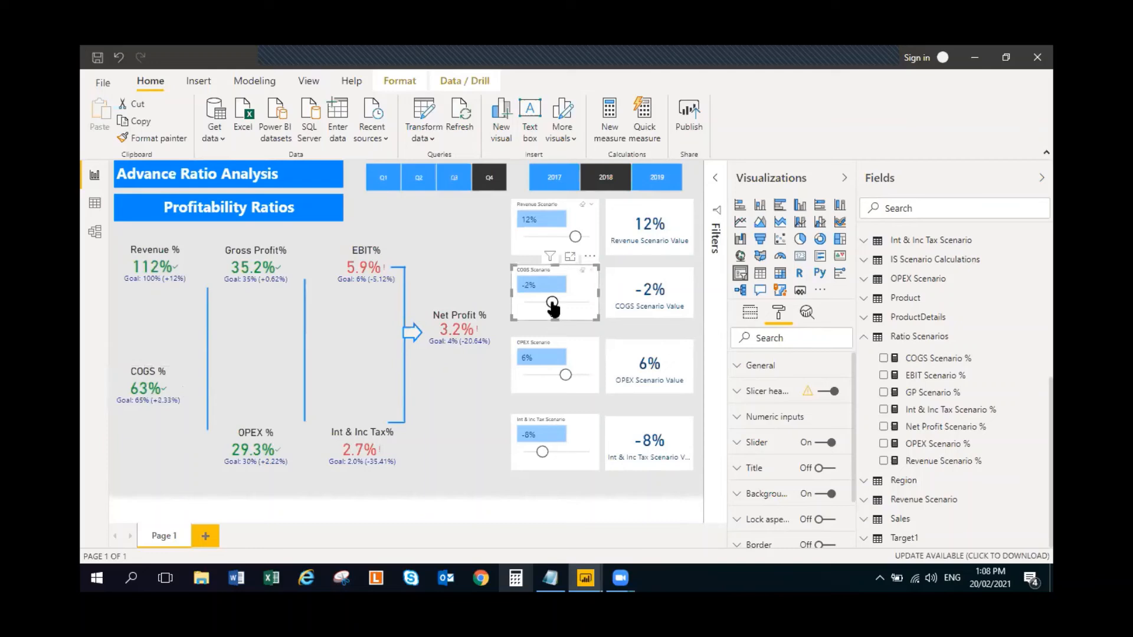
drag(552, 302, 565, 304)
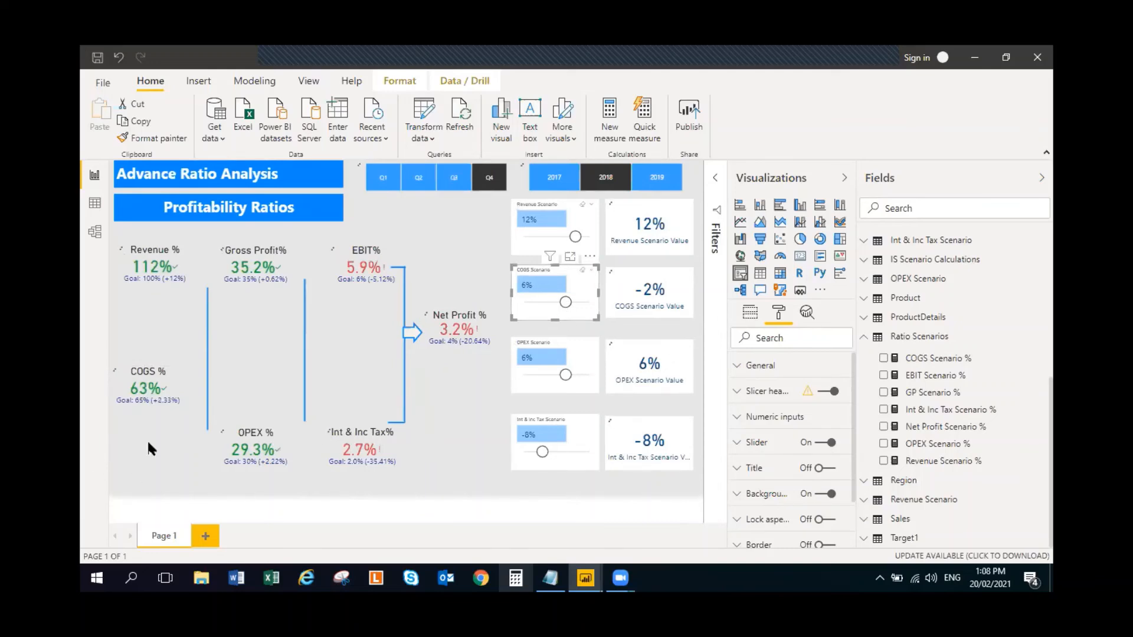
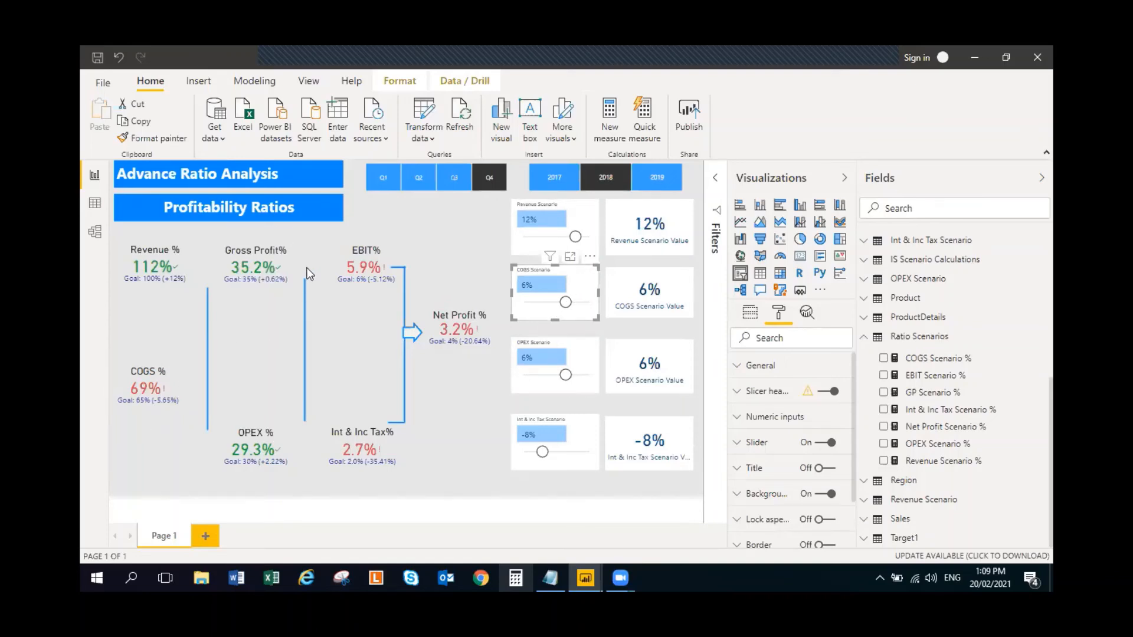
- Replace GP% with the GP Scenario % measure from Ratio Scenarios as the indicator of the Gross Profit% KPI
click(268, 273)
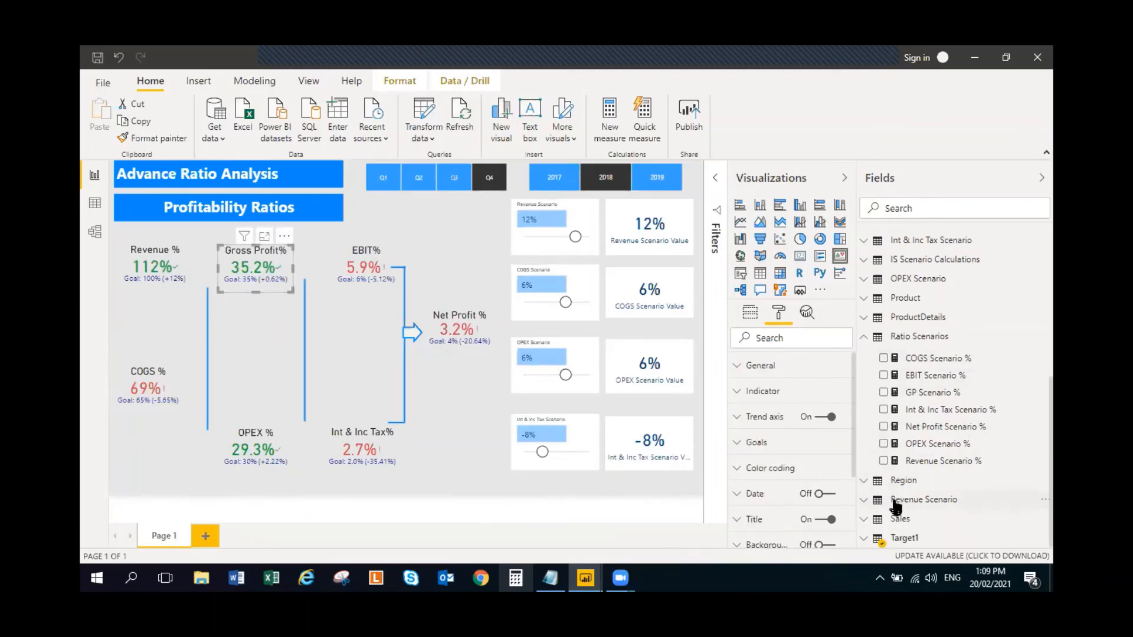
click(864, 339)
scroll(865, 346, up, 3)
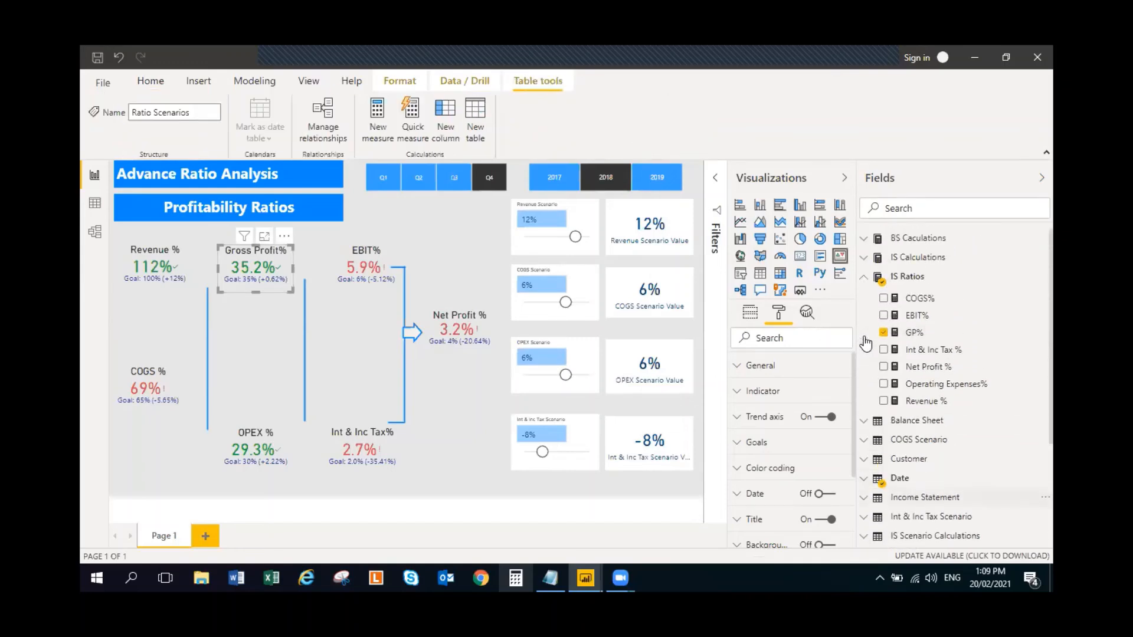
click(883, 333)
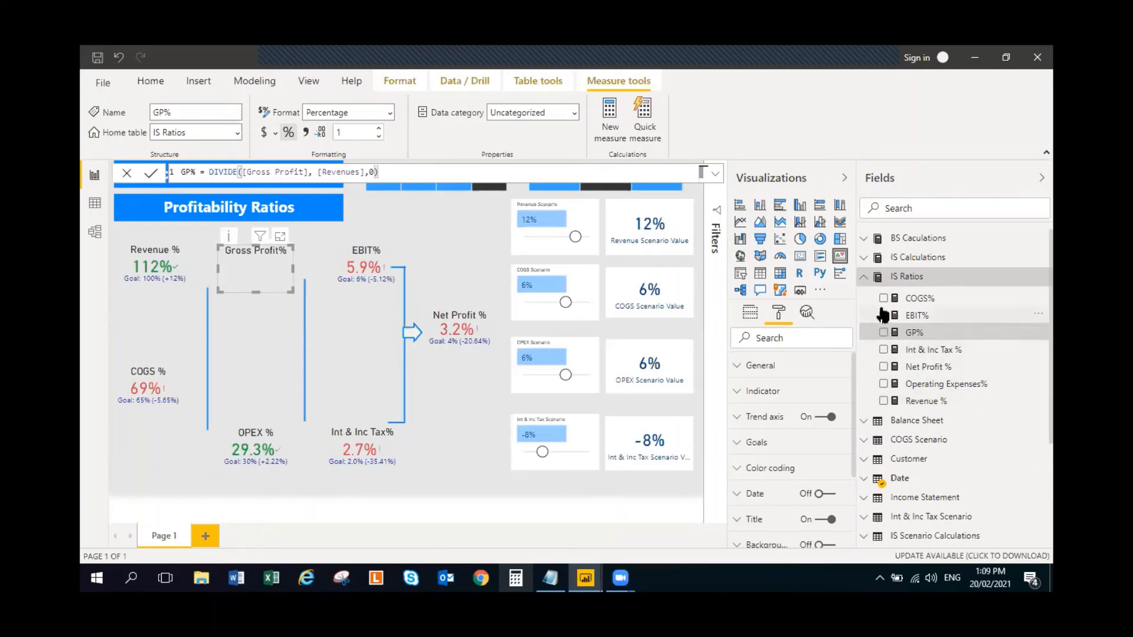
click(863, 277)
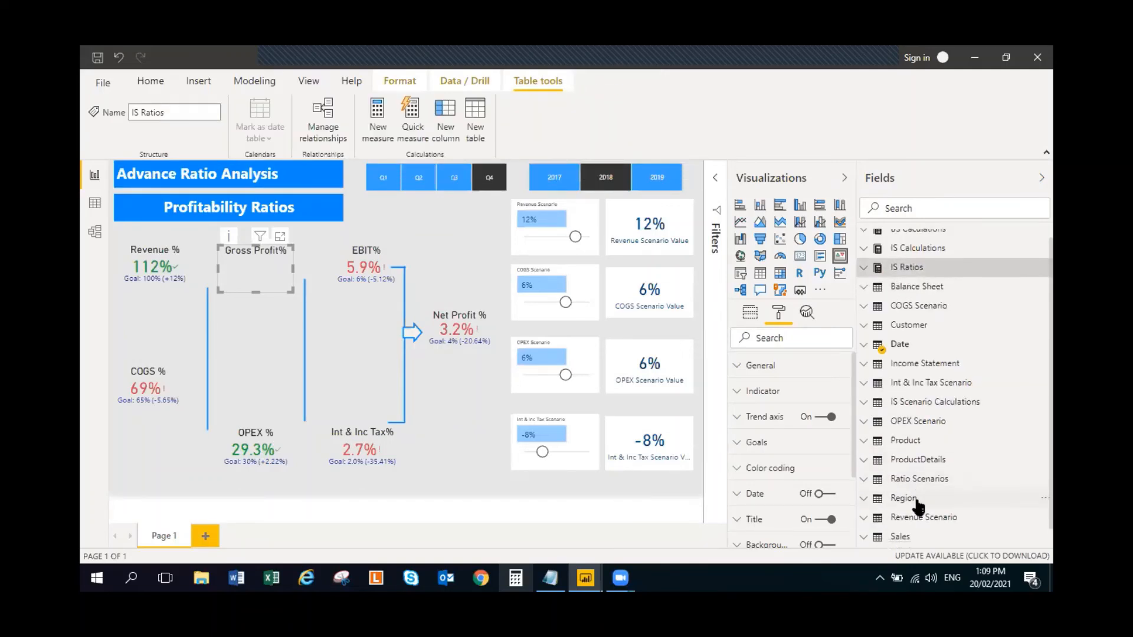
scroll(911, 501, down, 1)
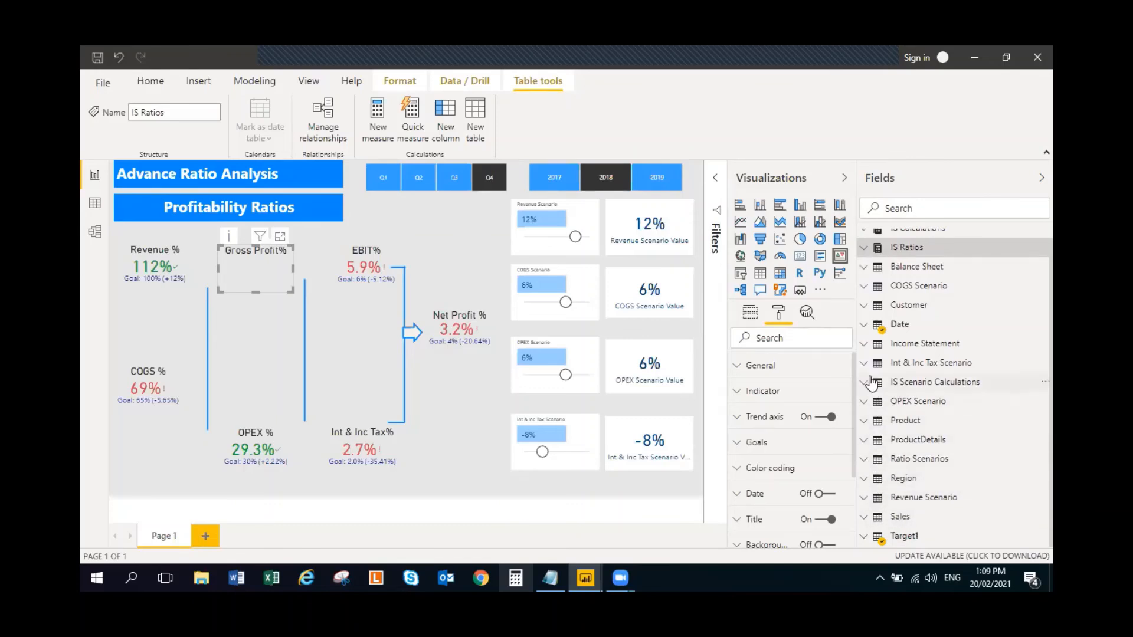
click(877, 464)
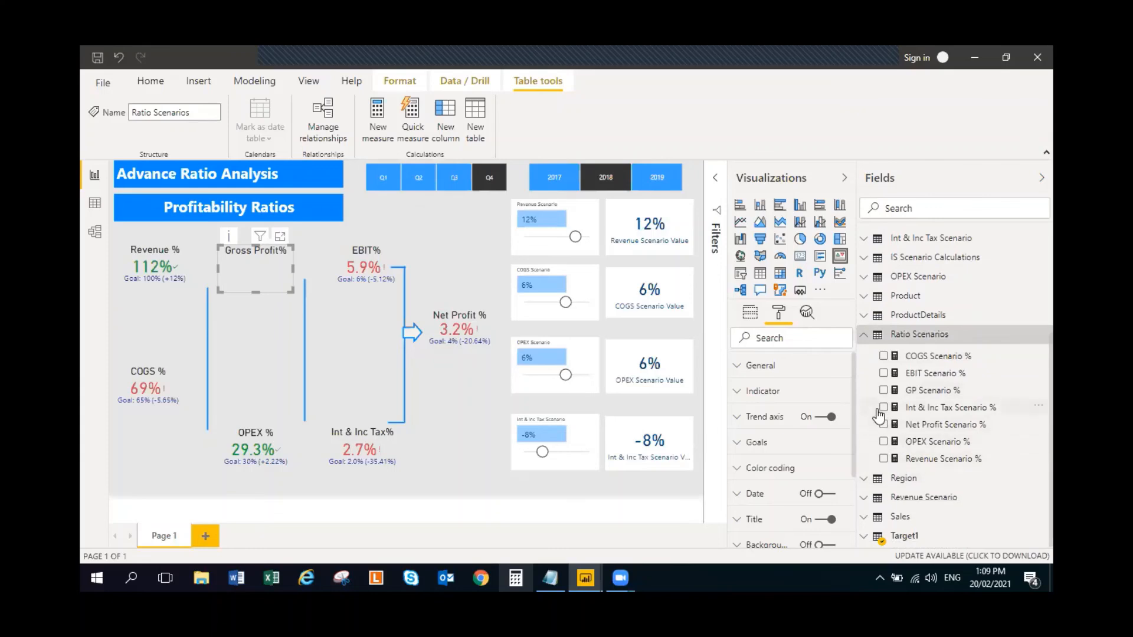
click(883, 391)
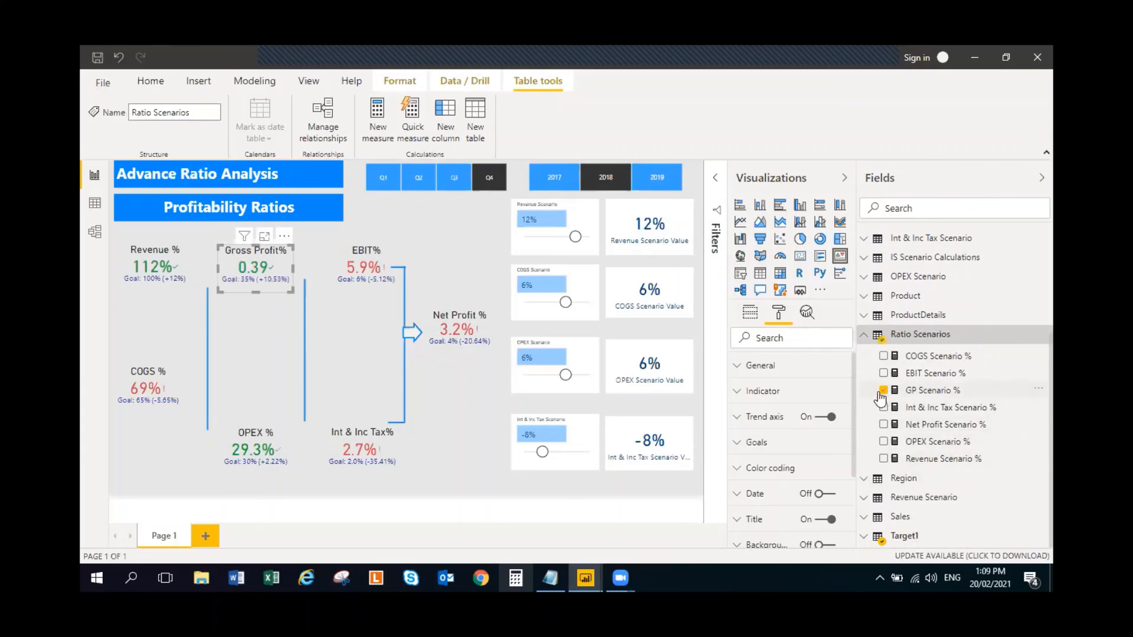
click(430, 242)
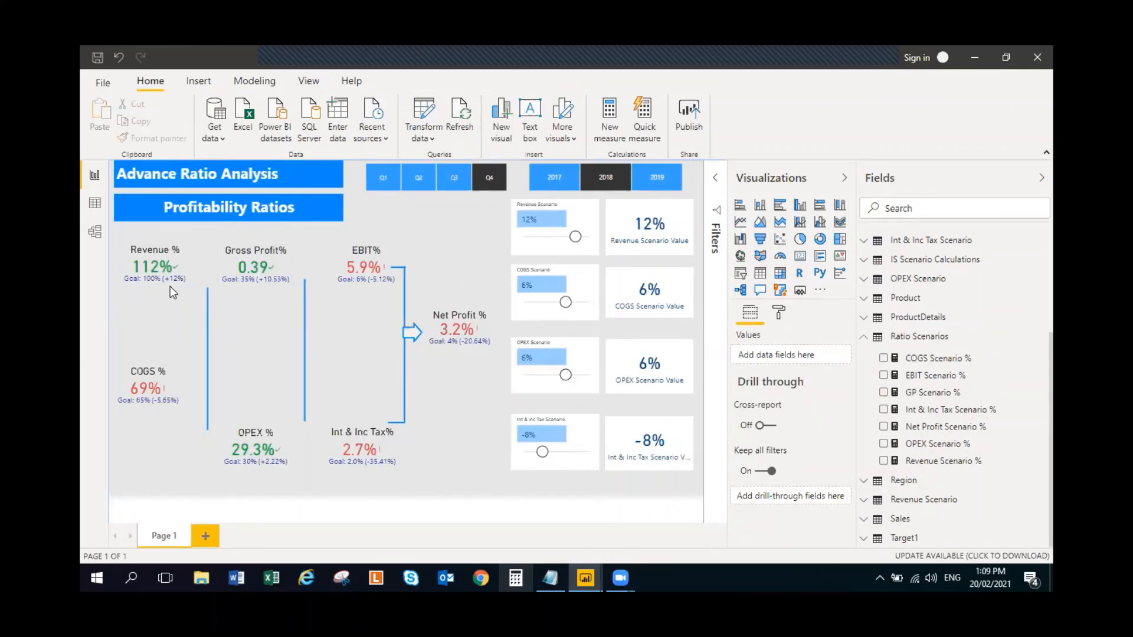
- Format the GP Scenario % measure as a percentage with 0 decimal places
click(239, 255)
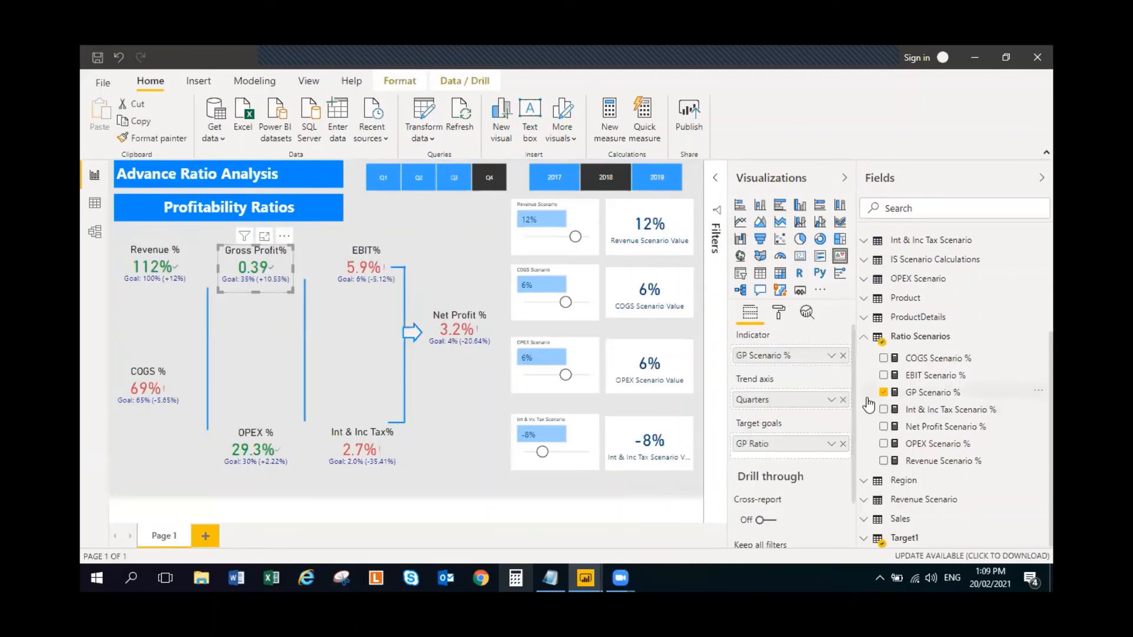
click(947, 392)
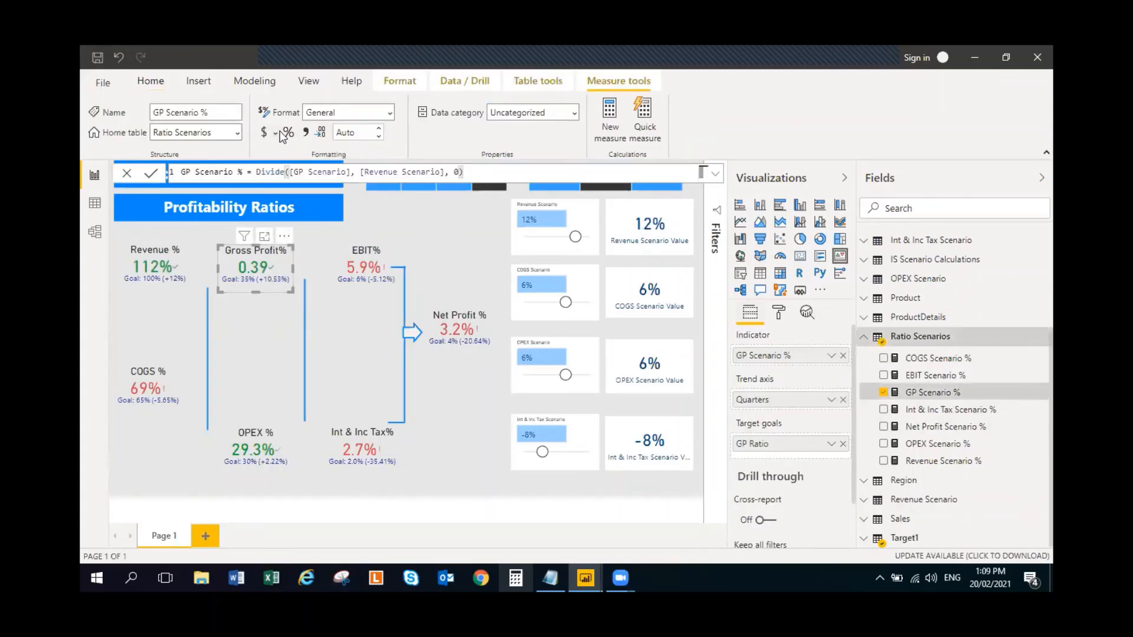
click(379, 137)
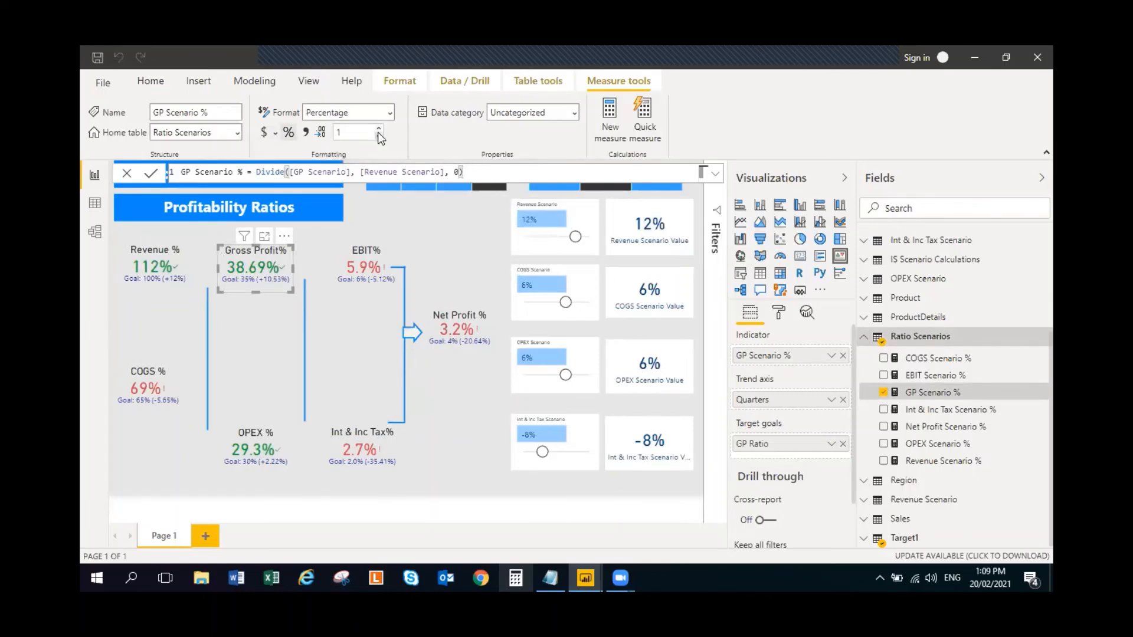
click(379, 137)
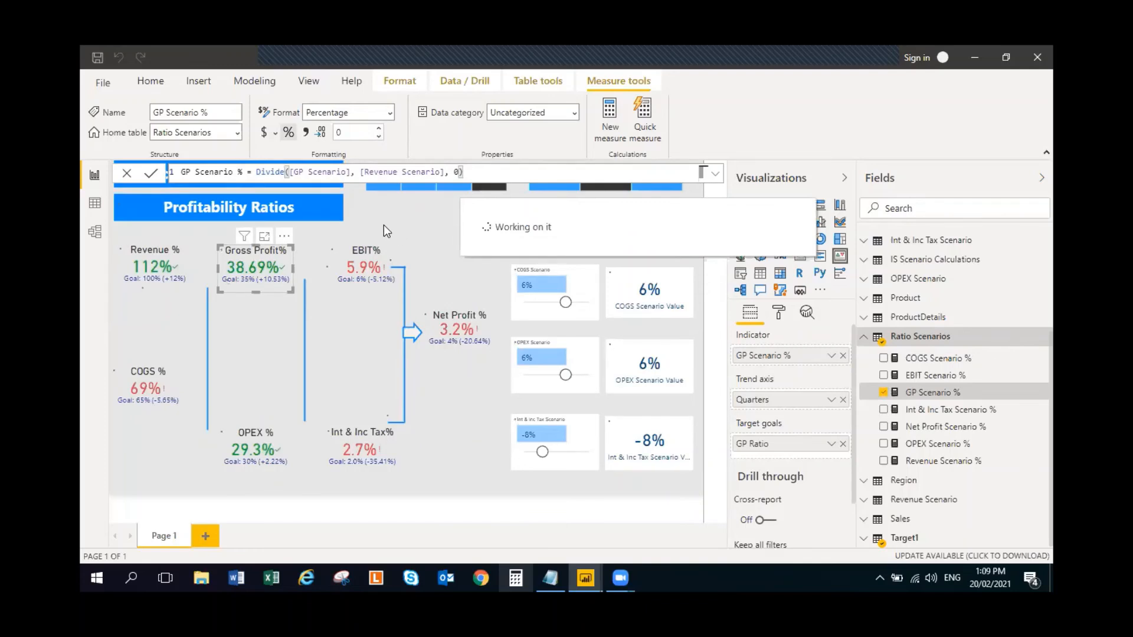
- Replace Operating Expenses% with the OPEX Scenario % measure from Ratio Scenarios as the indicator of the OPEX % KPI
click(270, 449)
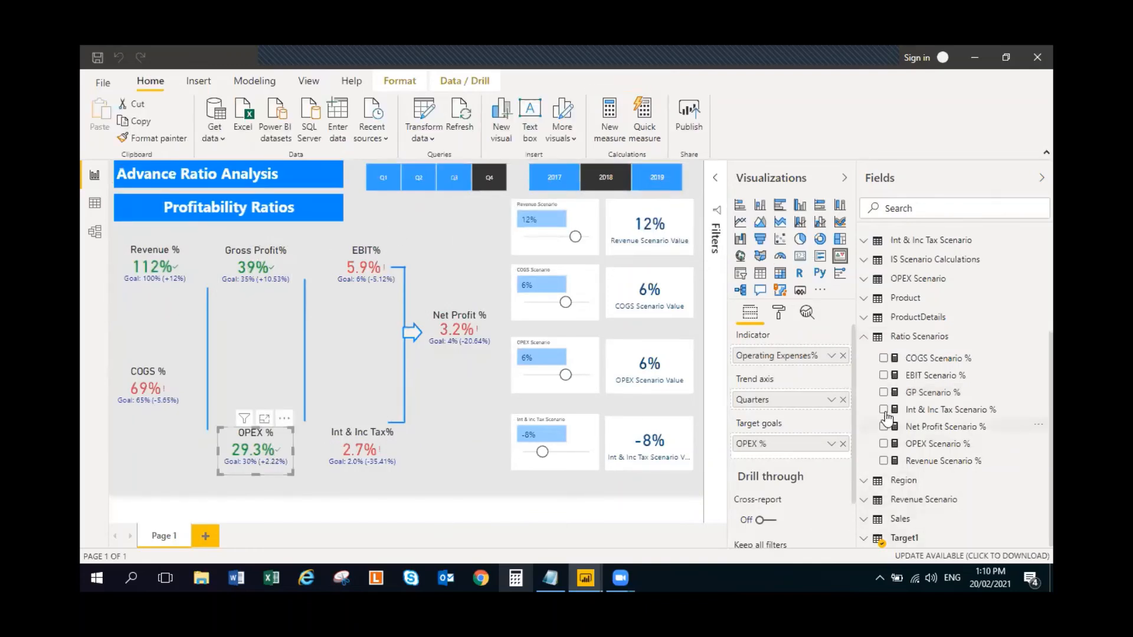
scroll(873, 354, up, 3)
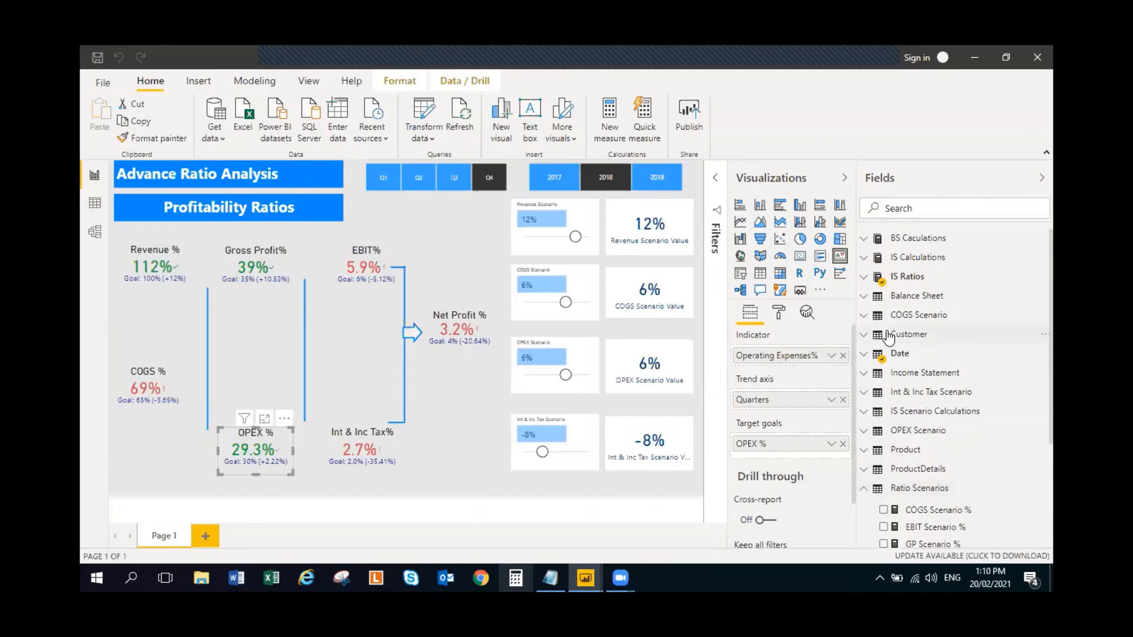
click(864, 277)
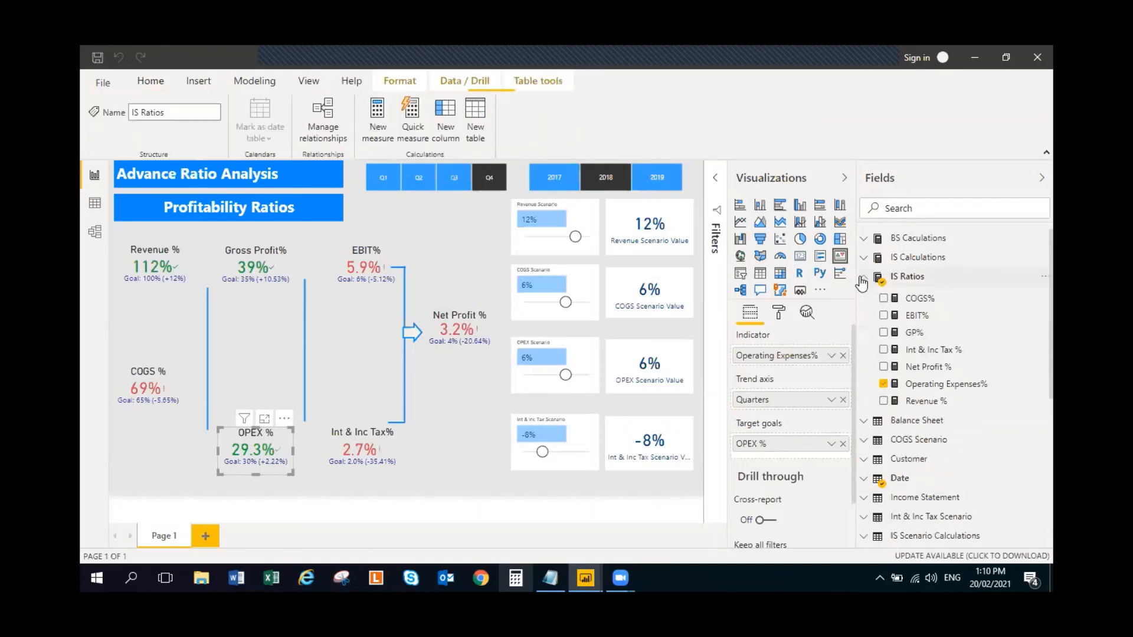
click(883, 384)
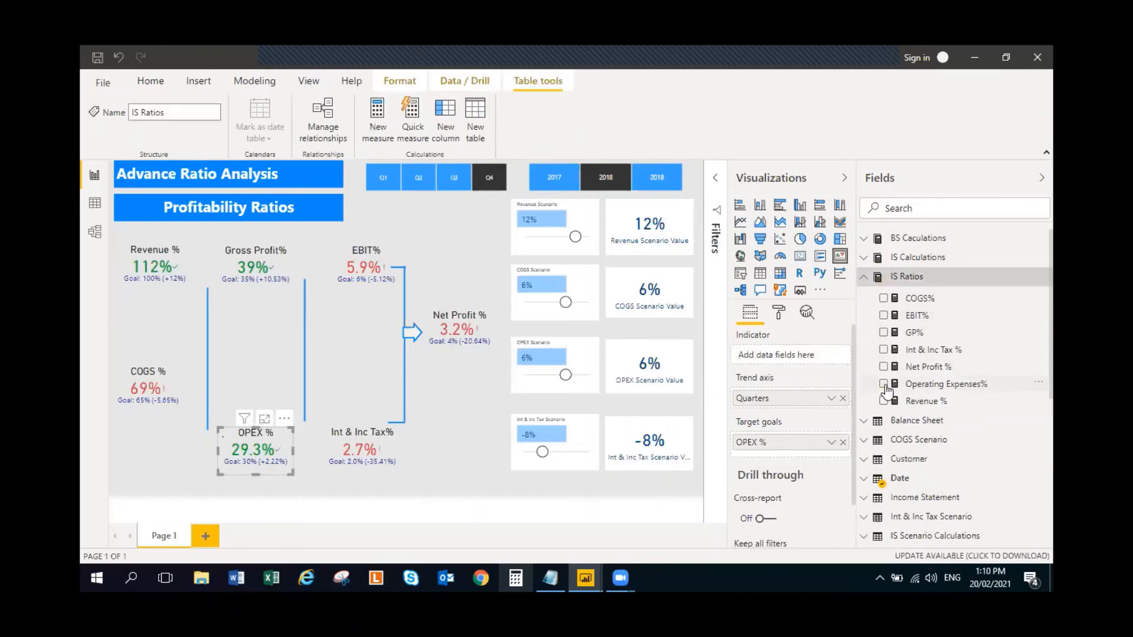
click(863, 277)
scroll(880, 366, down, 3)
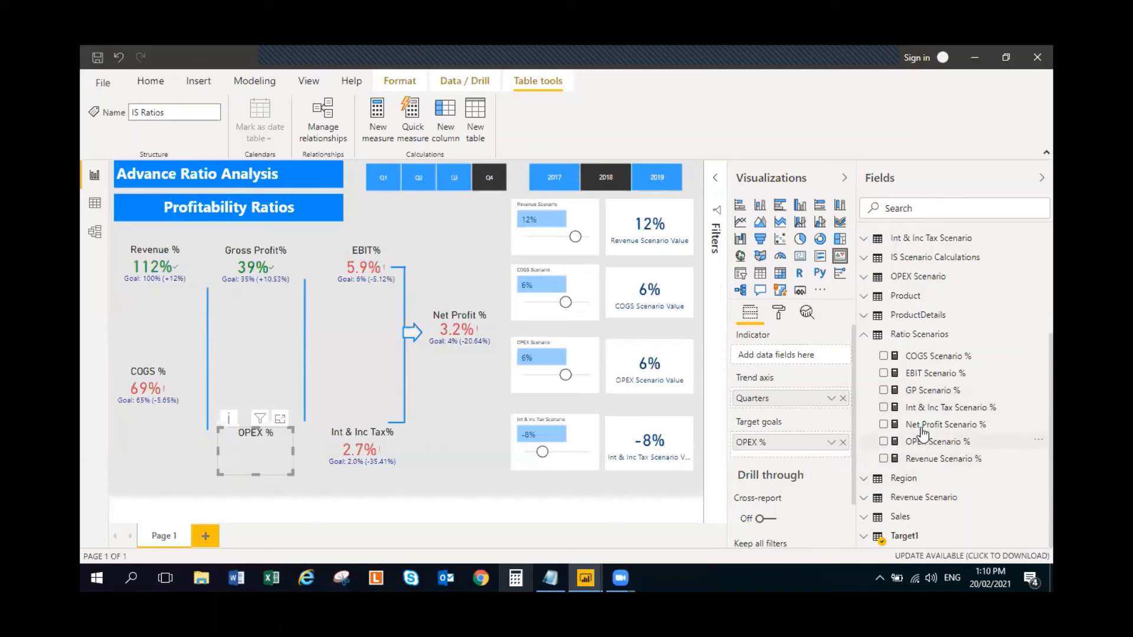
click(883, 442)
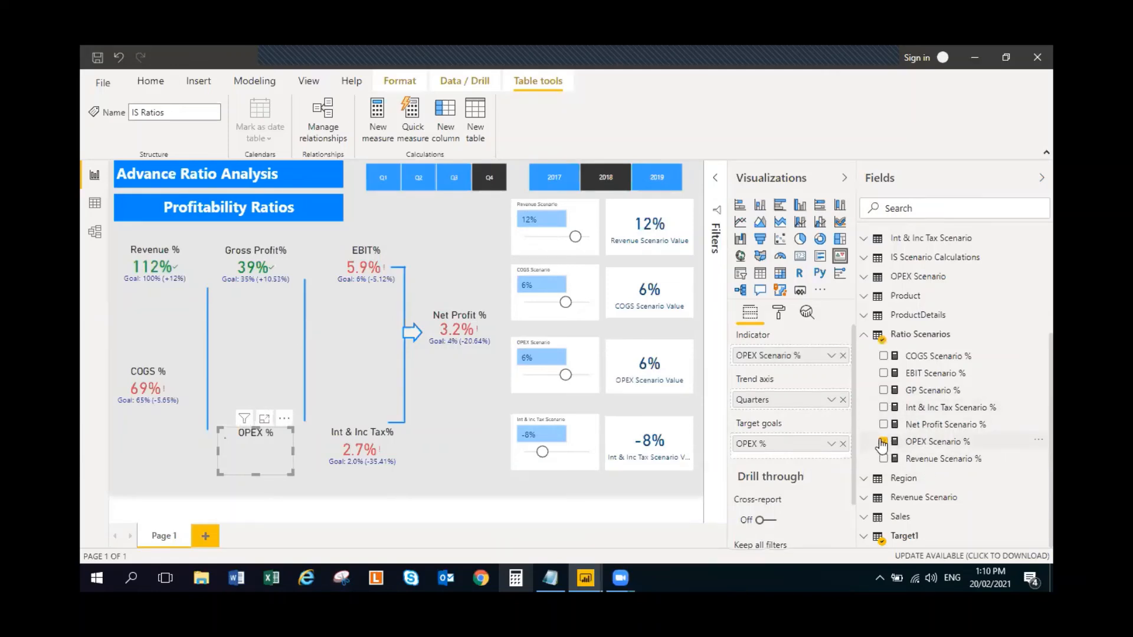
- Format the OPEX Scenario % measure as a percentage with 0 decimal places
click(956, 444)
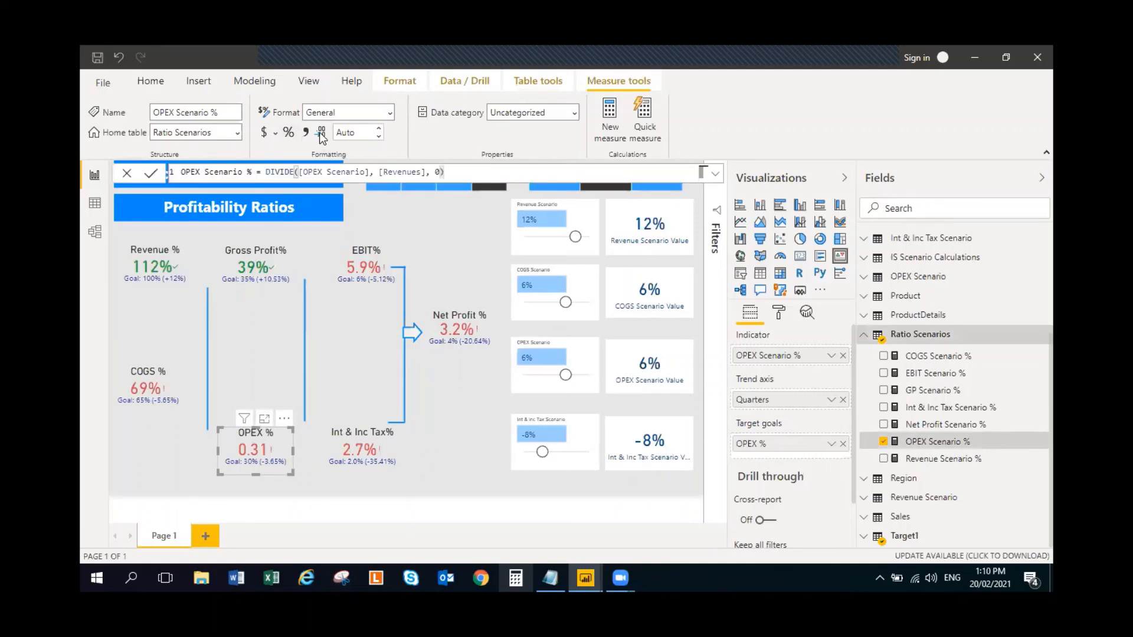
click(321, 133)
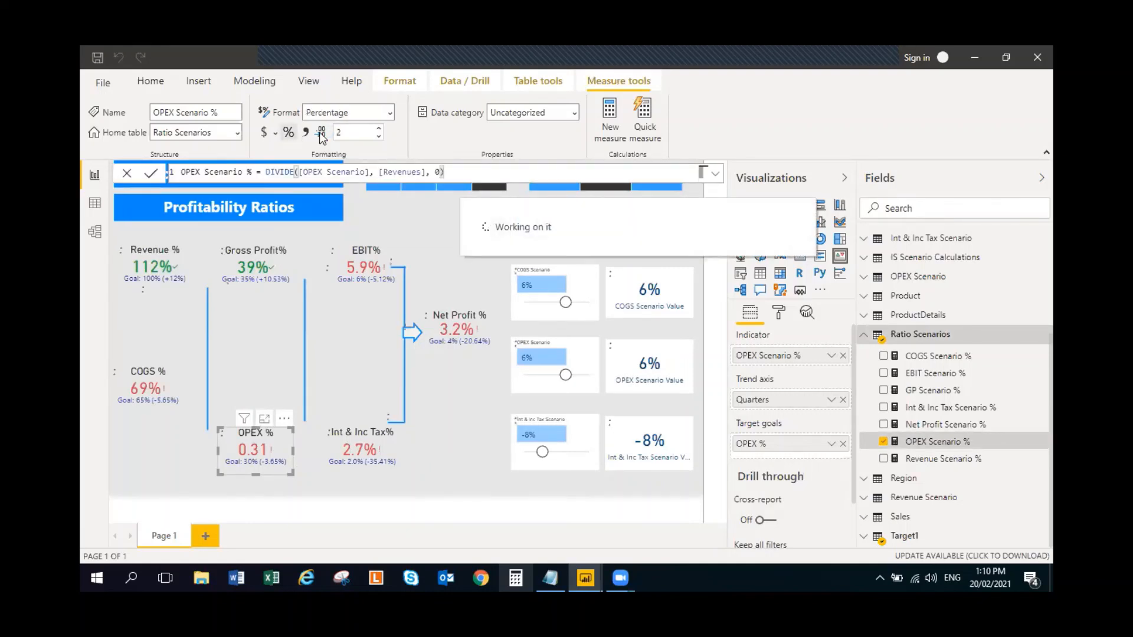
click(434, 241)
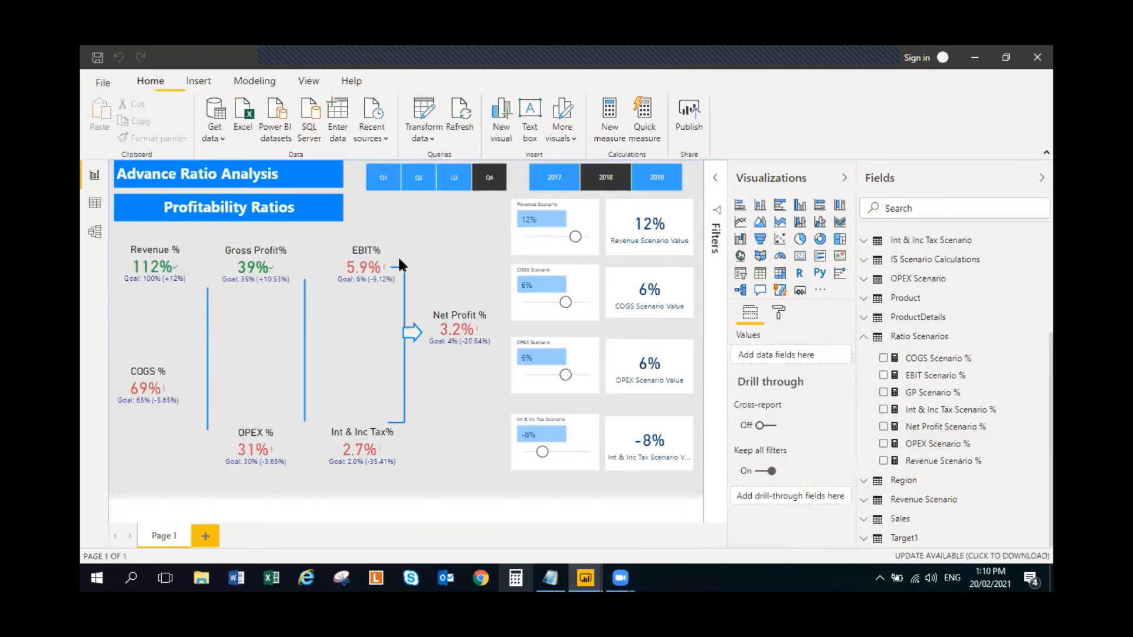
- Replace EBIT% with the EBIT Scenario % measure from Ratio Scenarios as the indicator of the EBIT% KPI
click(352, 253)
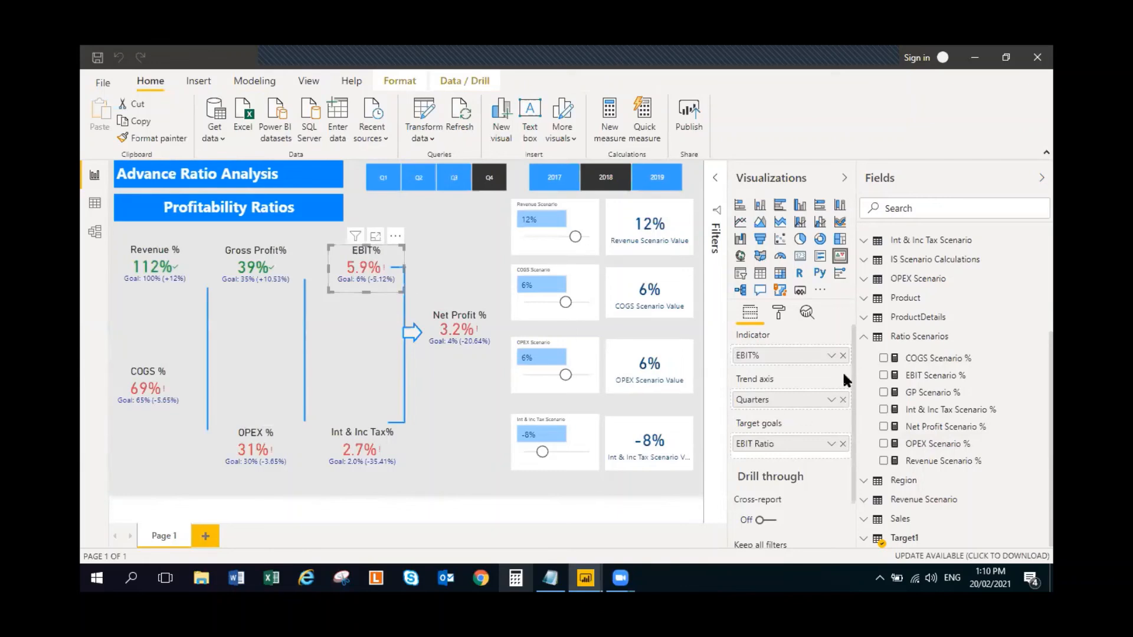
click(864, 342)
scroll(865, 312, up, 1)
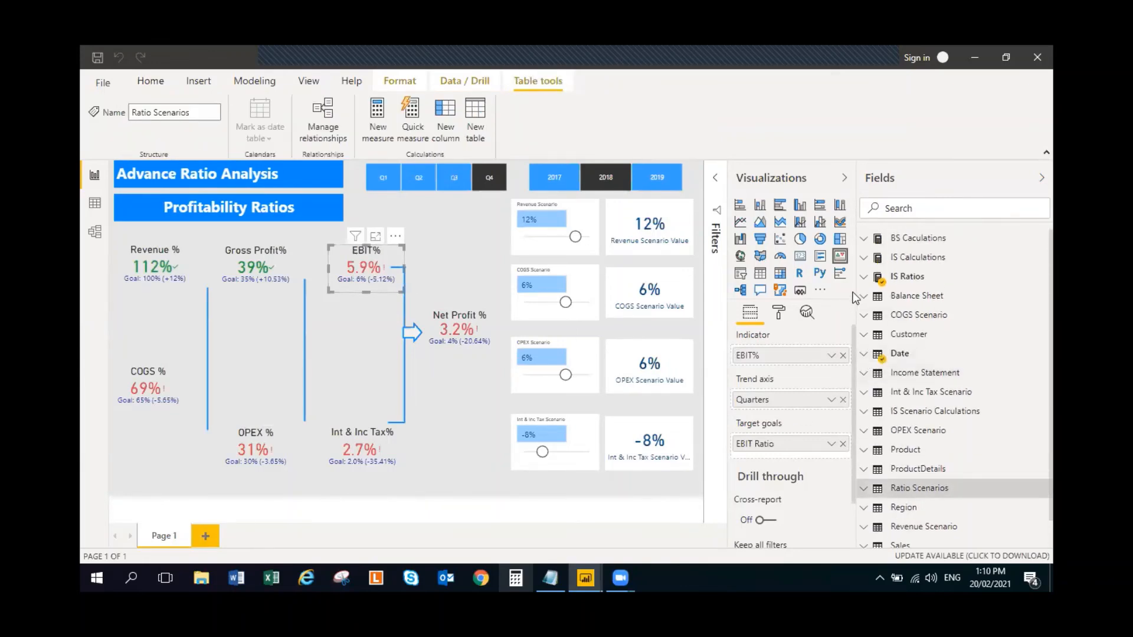
click(865, 278)
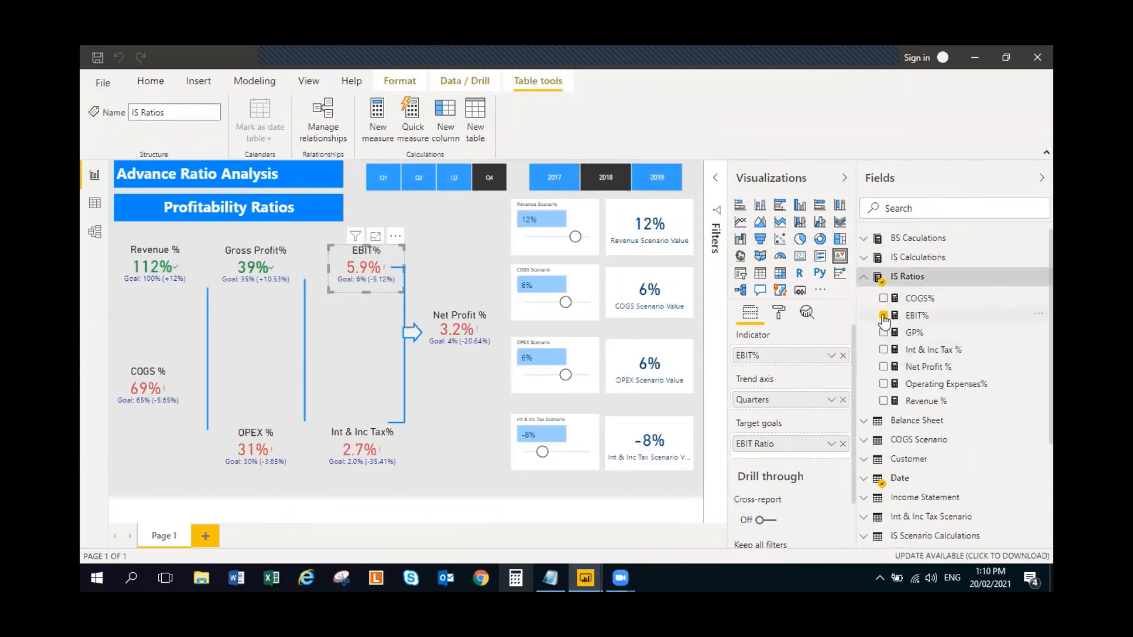
click(883, 316)
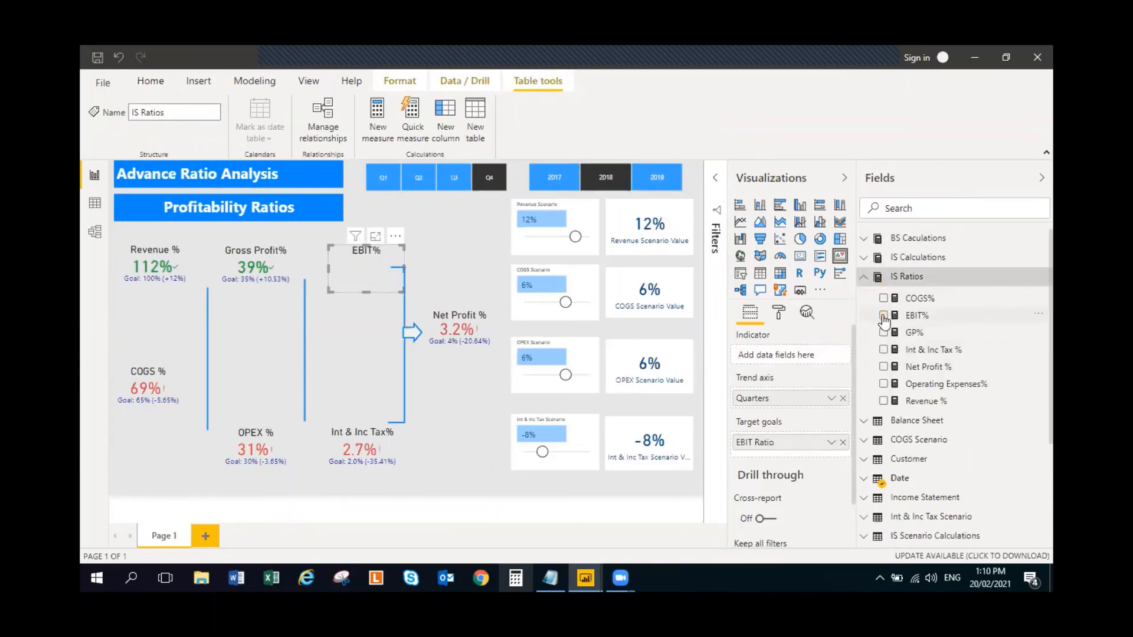
click(864, 277)
scroll(871, 435, down, 1)
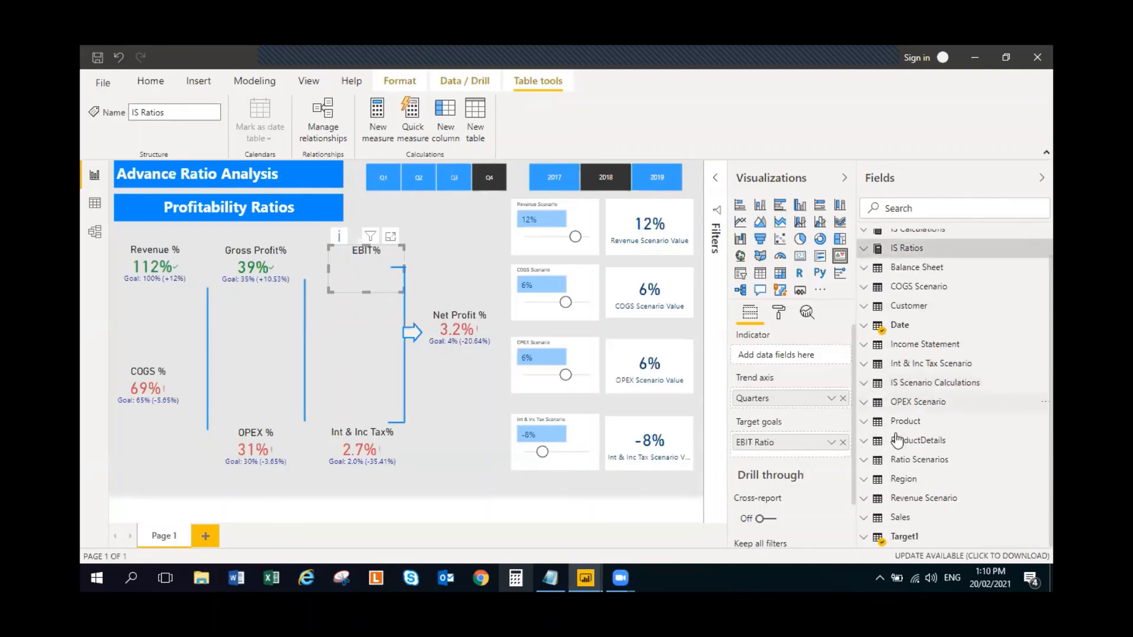
click(865, 460)
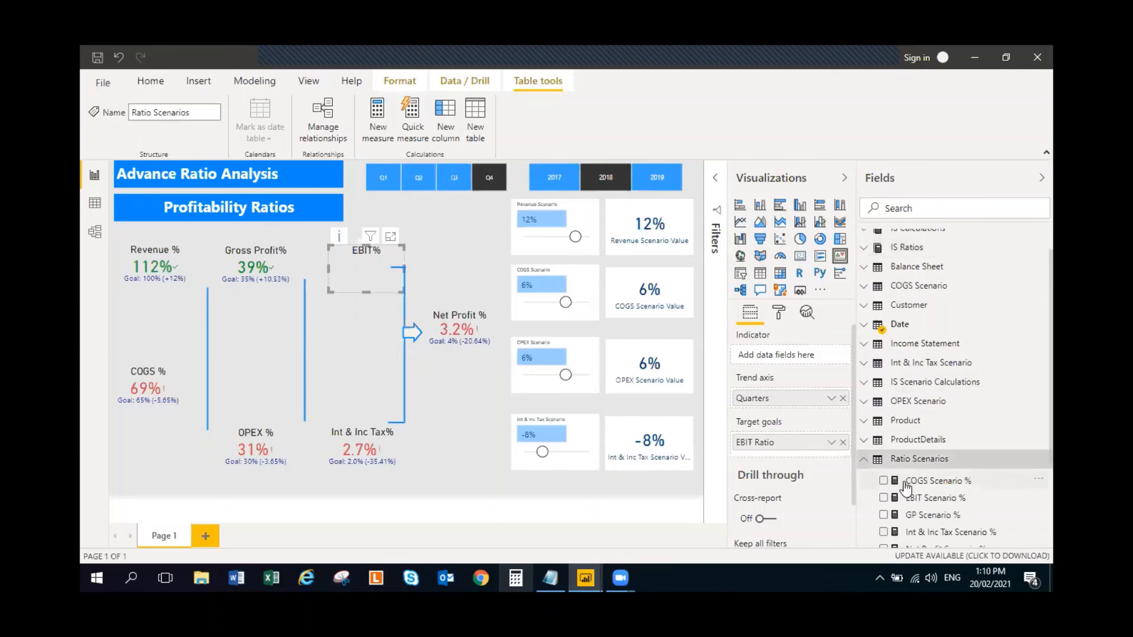
scroll(905, 487, down, 2)
click(883, 426)
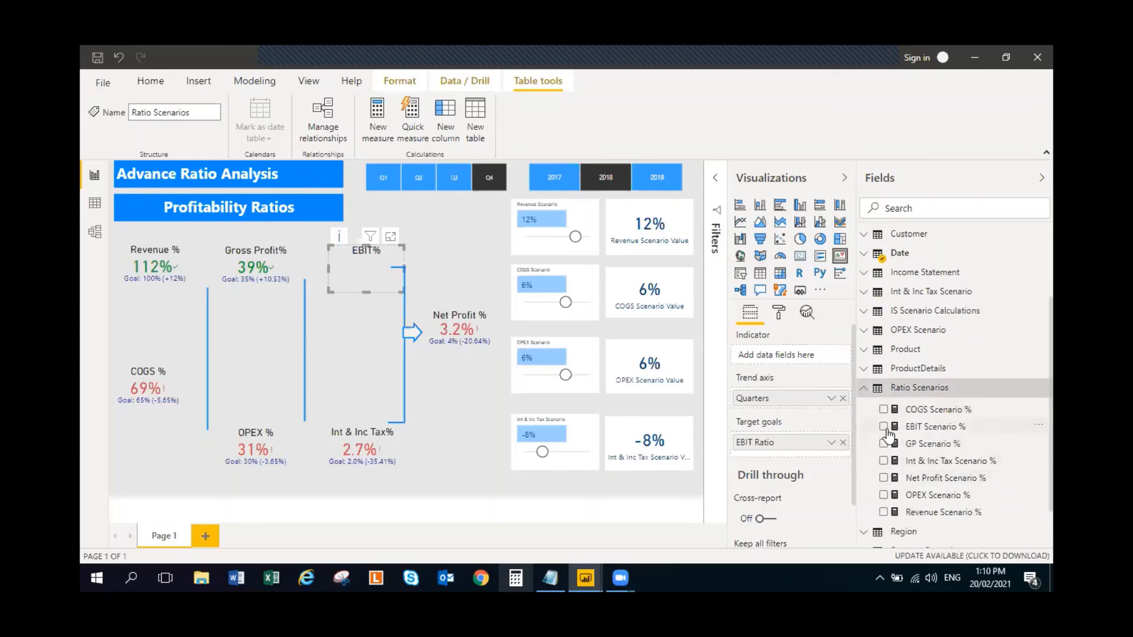
click(863, 387)
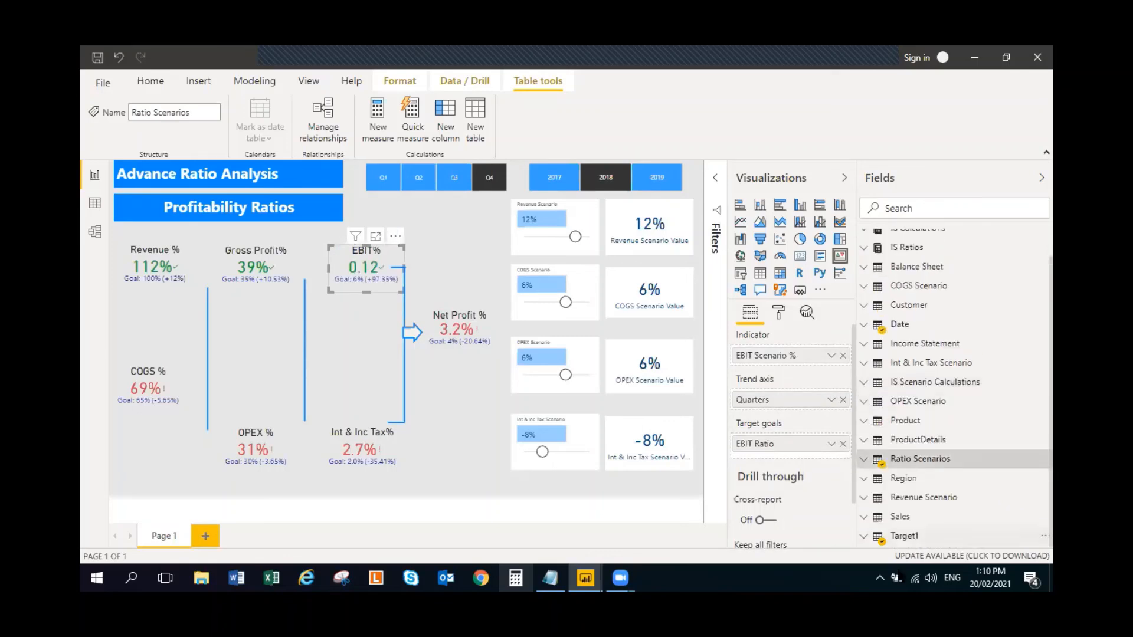
- Format the EBIT Scenario % measure as a percentage with 0 decimal places
click(964, 464)
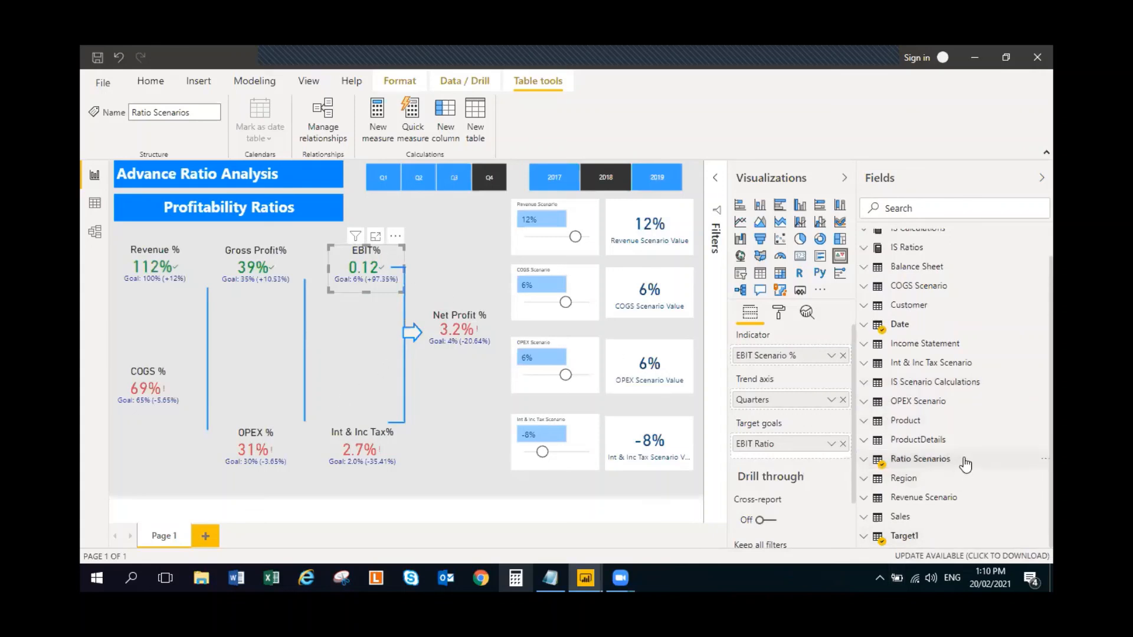
click(931, 501)
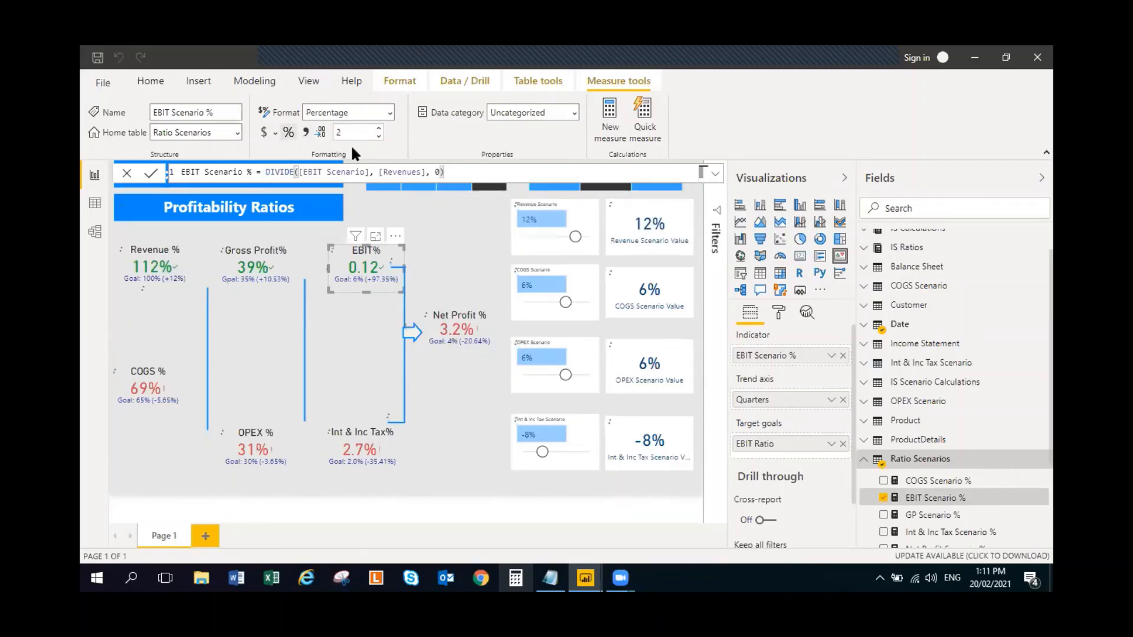
click(380, 136)
click(379, 137)
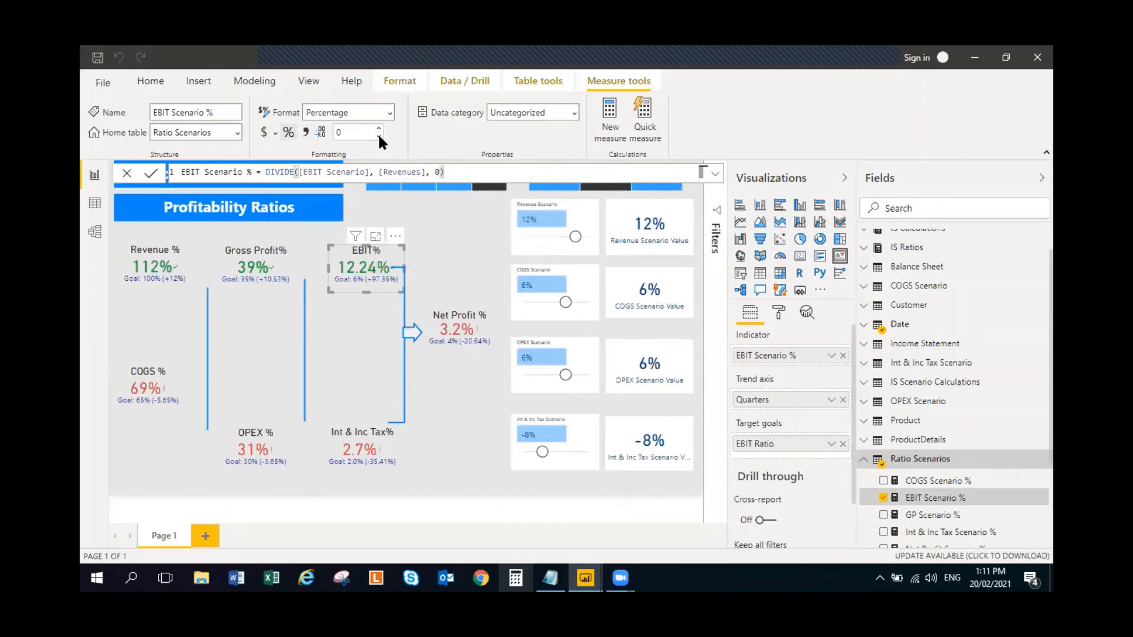
click(439, 236)
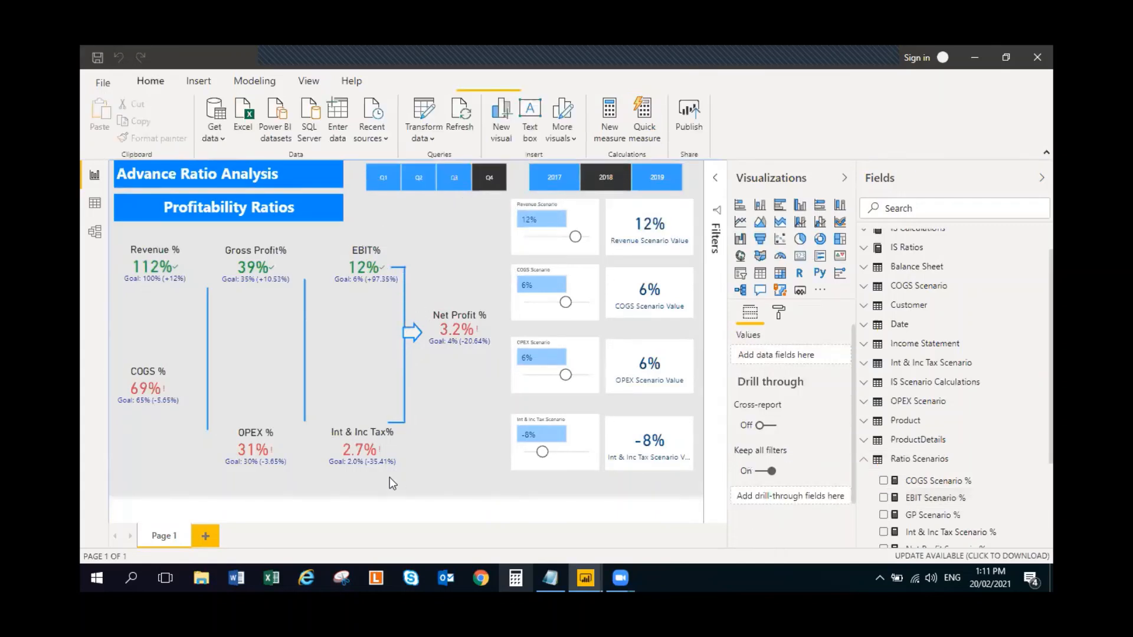
- Replace Int & Inc Tax % with the Int & Inc Tax Scenario % measure from Ratio Scenarios as the indicator of the Int & Inc Tax% KPI
click(353, 456)
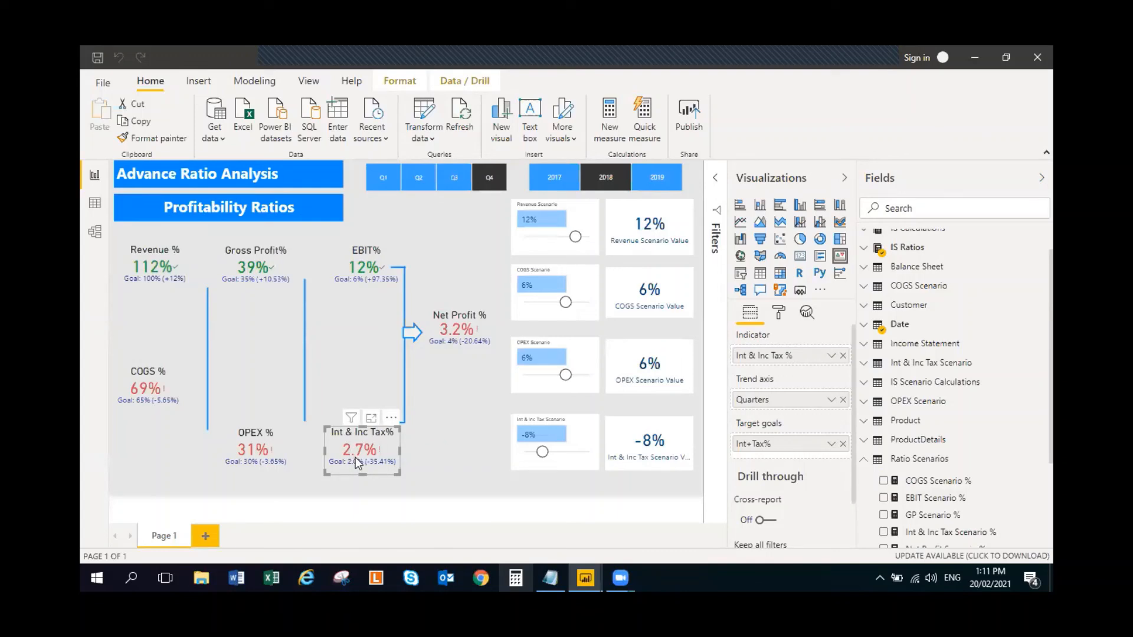
click(865, 248)
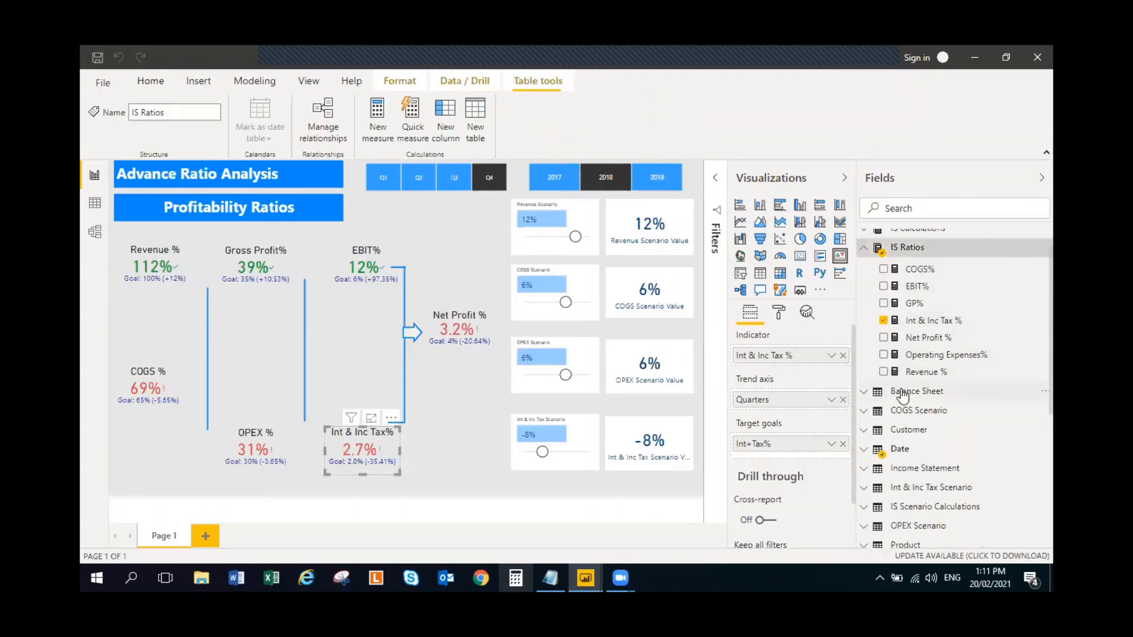
click(883, 320)
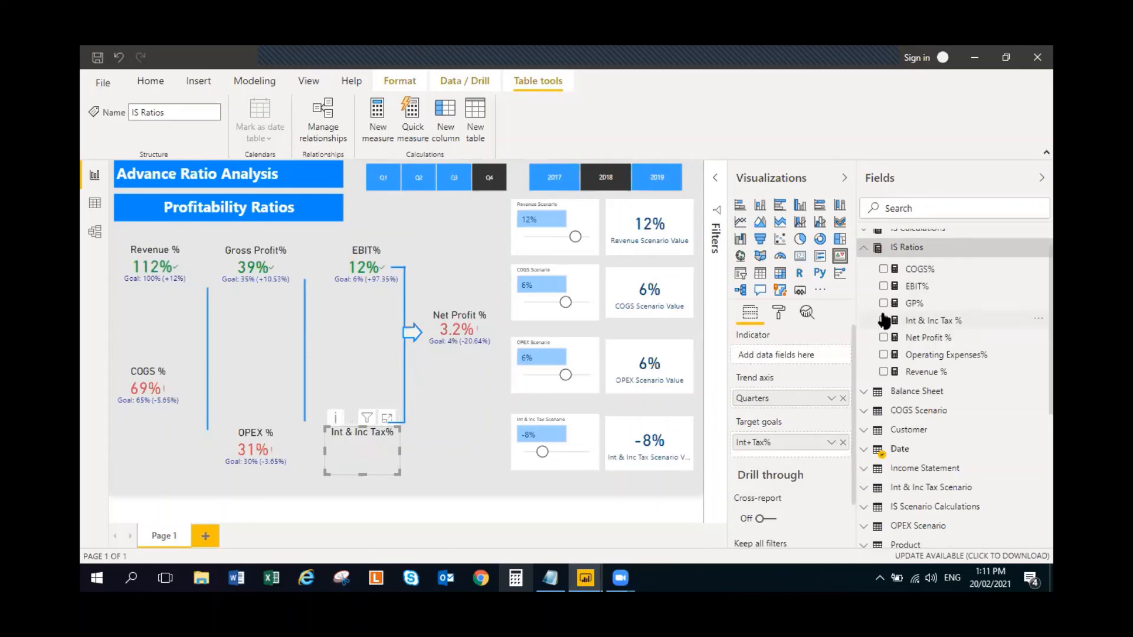
click(865, 250)
scroll(926, 514, down, 3)
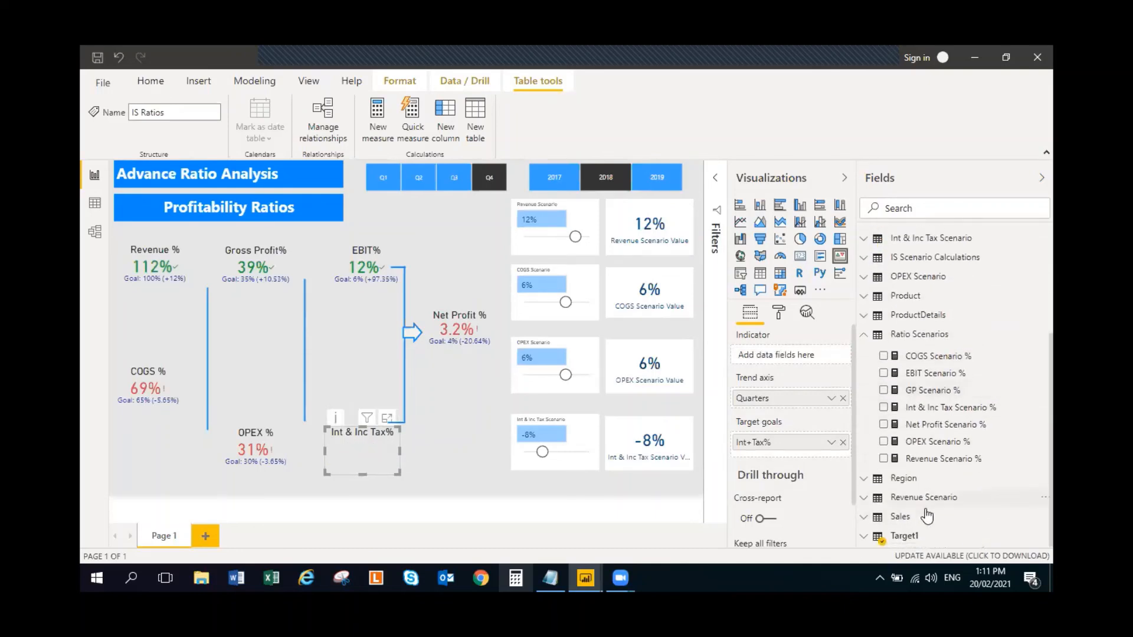
click(883, 407)
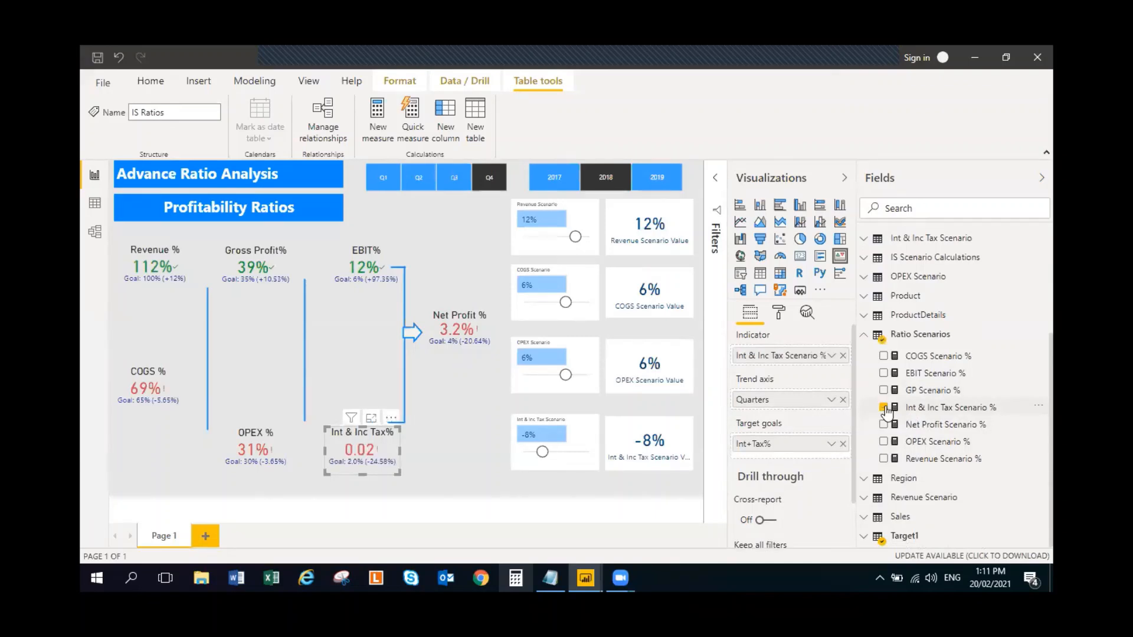
- Review the formula of the Int & Inc Tax Scenario % measure and the definition and fields of the Int & Inc Tax Scenario table
click(935, 408)
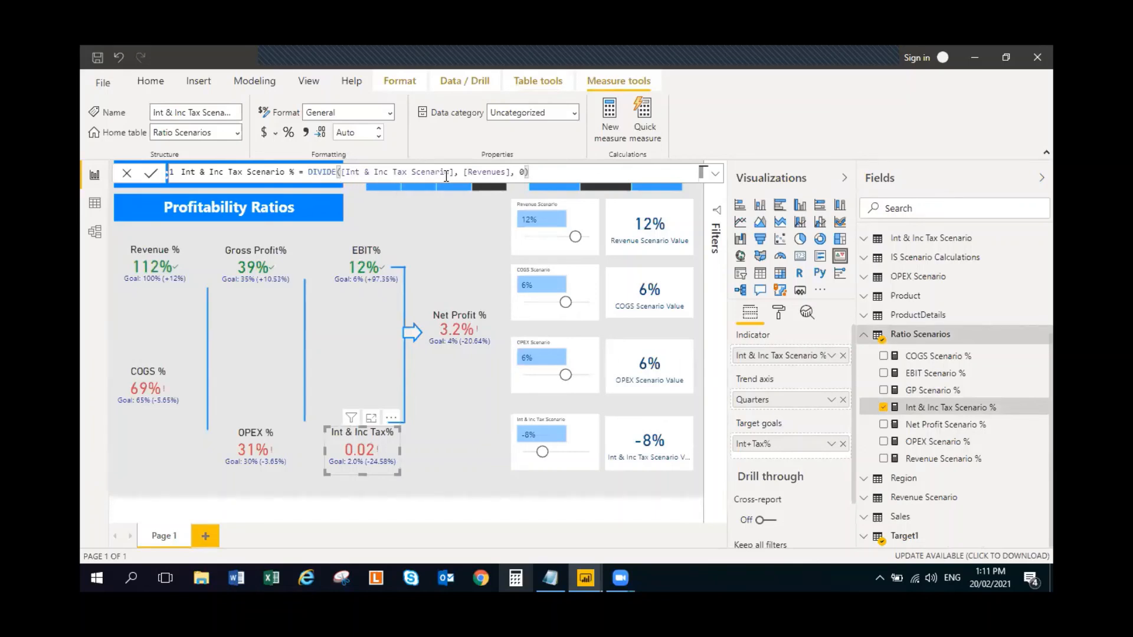
click(865, 339)
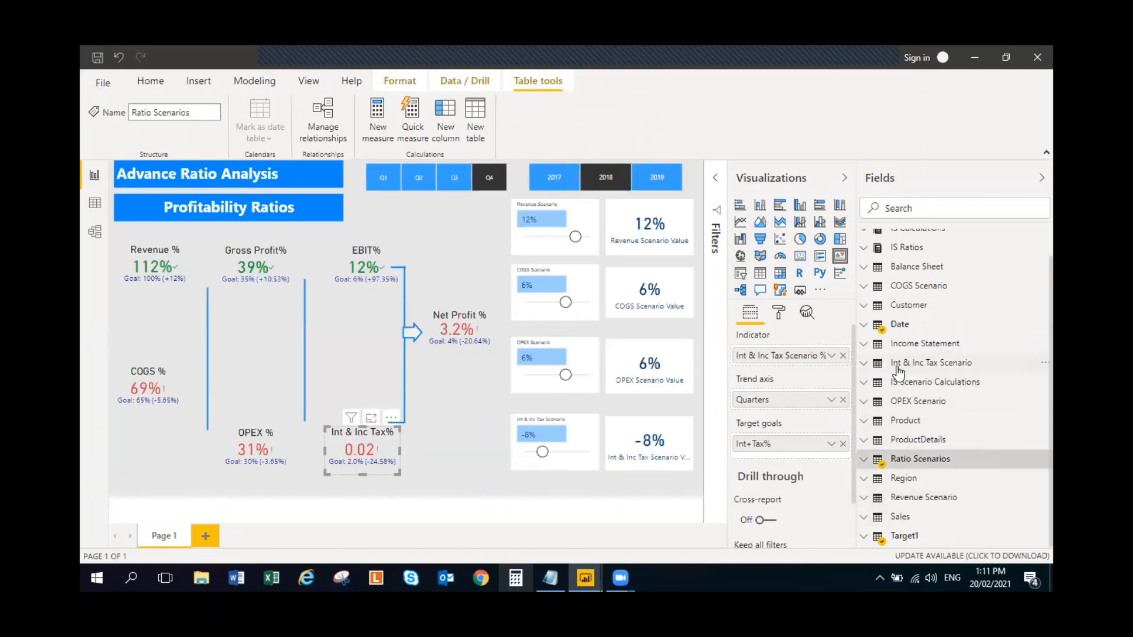
click(865, 364)
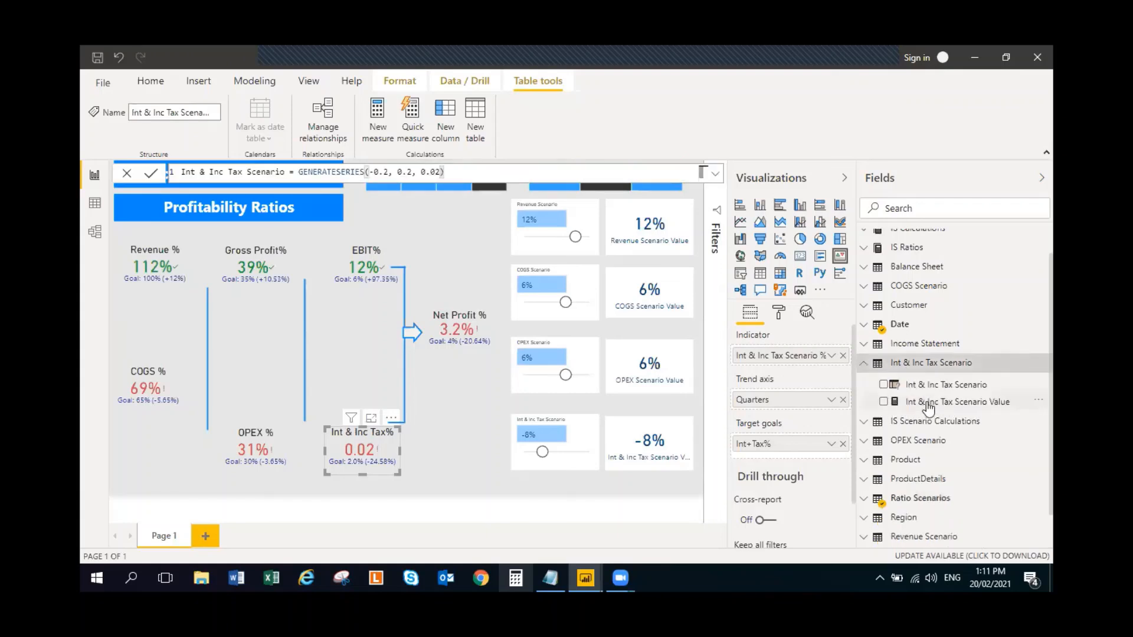
click(865, 365)
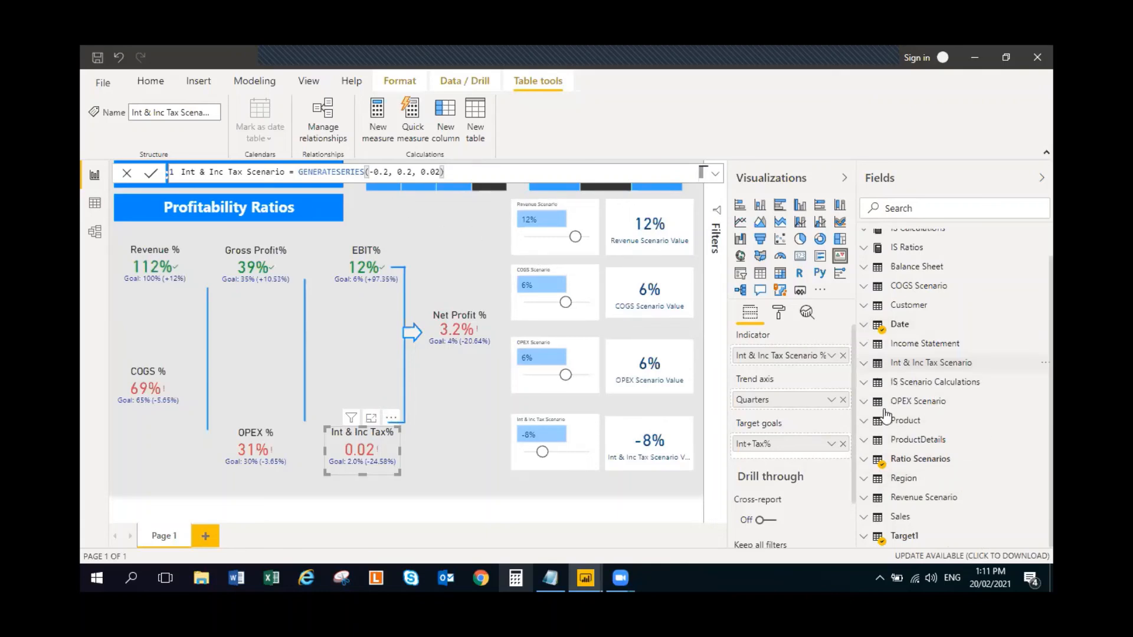
click(865, 461)
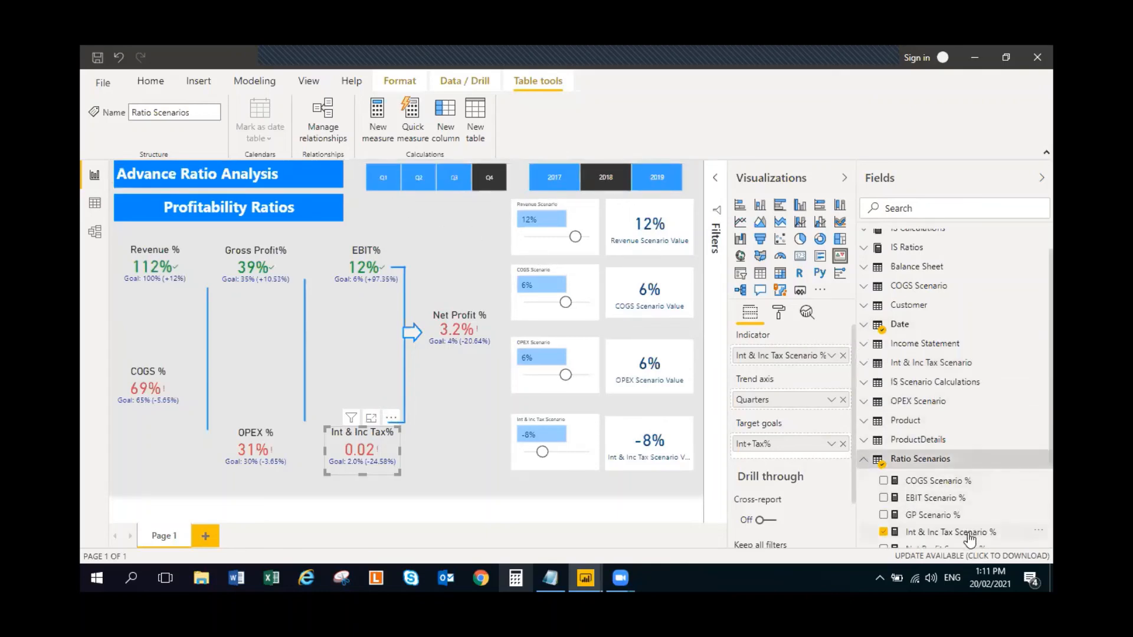
click(951, 532)
click(338, 174)
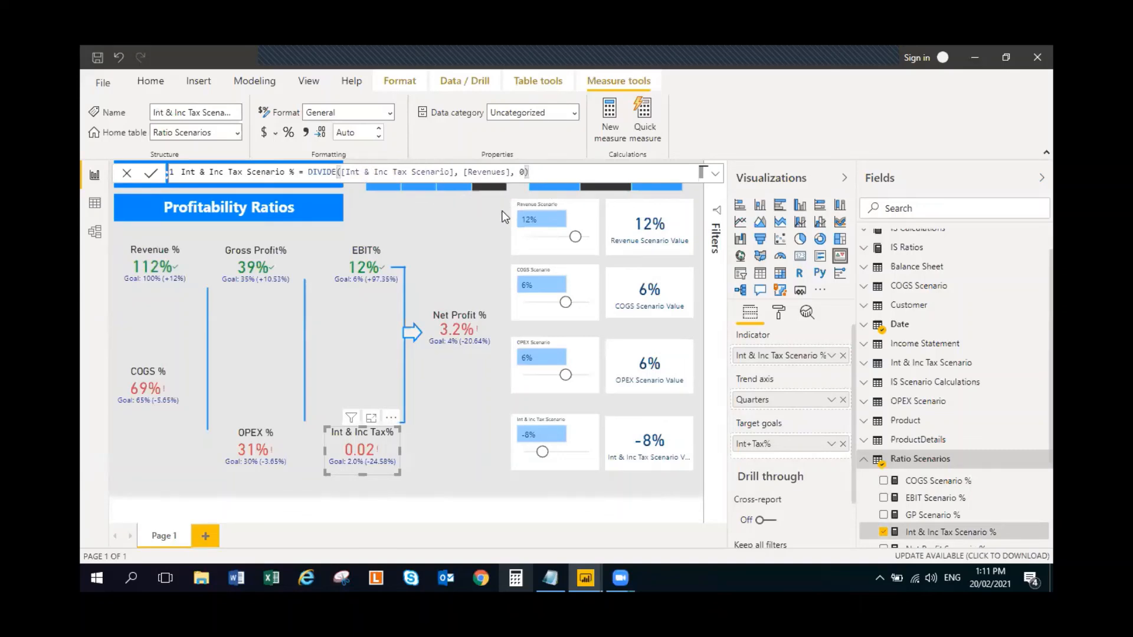
click(453, 255)
- Format the Int & Inc Tax Scenario % measure as a percentage with 0 decimal places
click(362, 439)
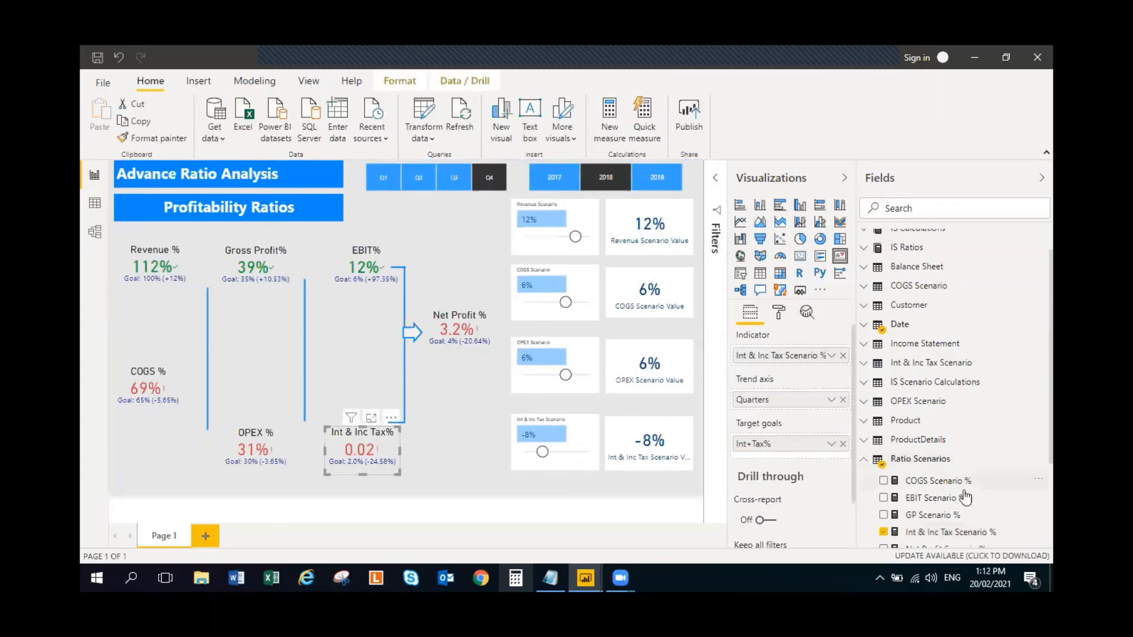
click(960, 533)
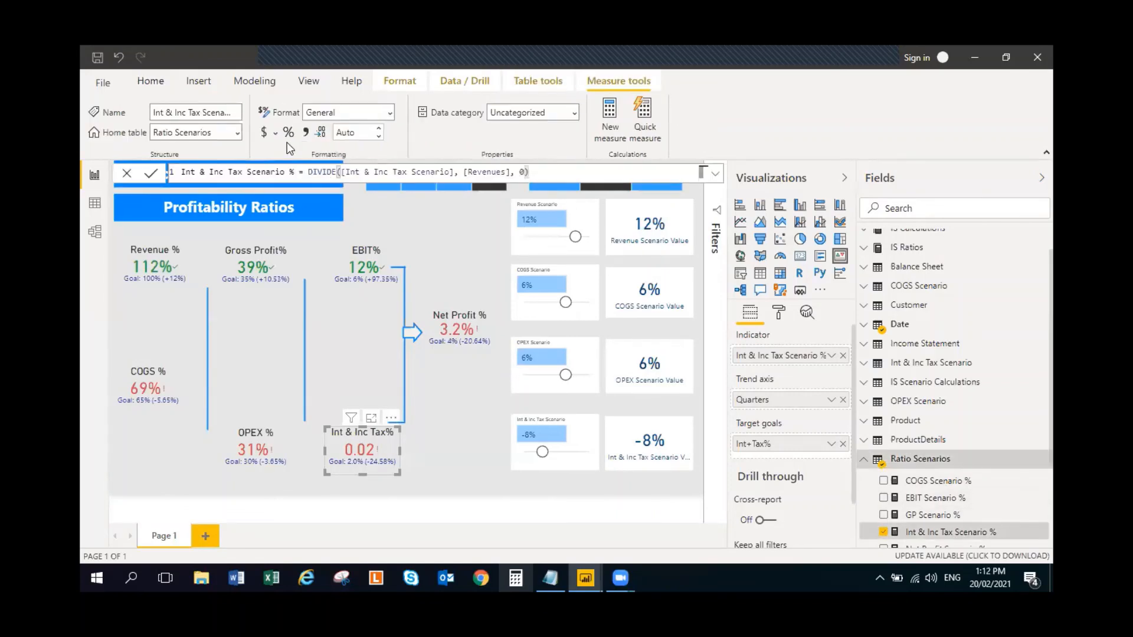
click(379, 137)
click(378, 137)
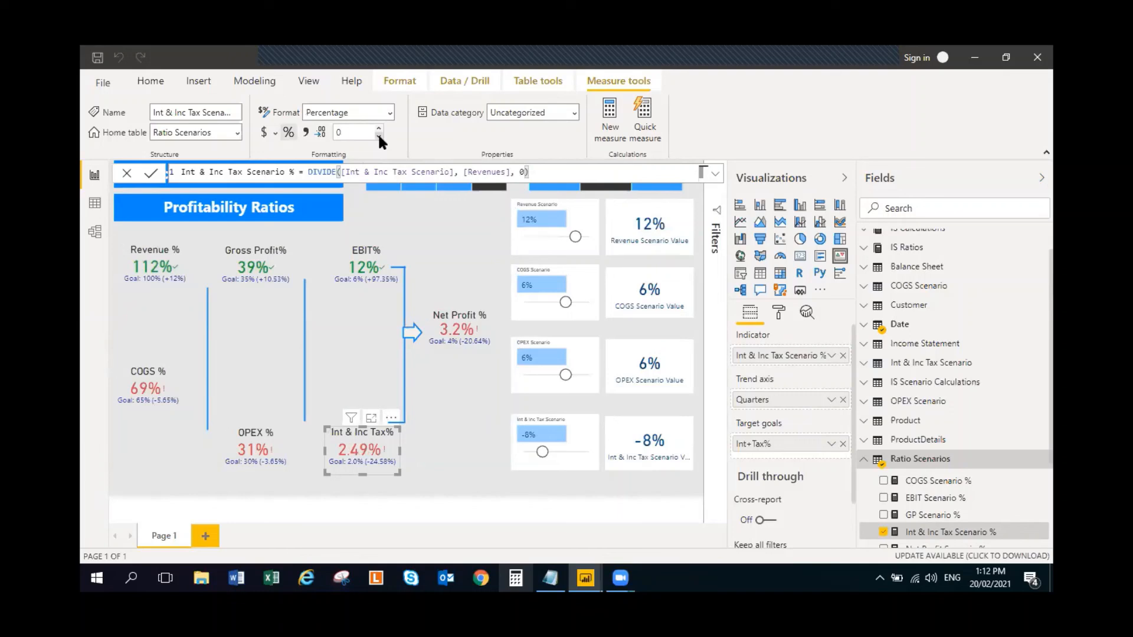
- Replace Net Profit % with the Net Profit Scenario % measure from Ratio Scenarios as the indicator of the Net Profit % KPI
click(465, 327)
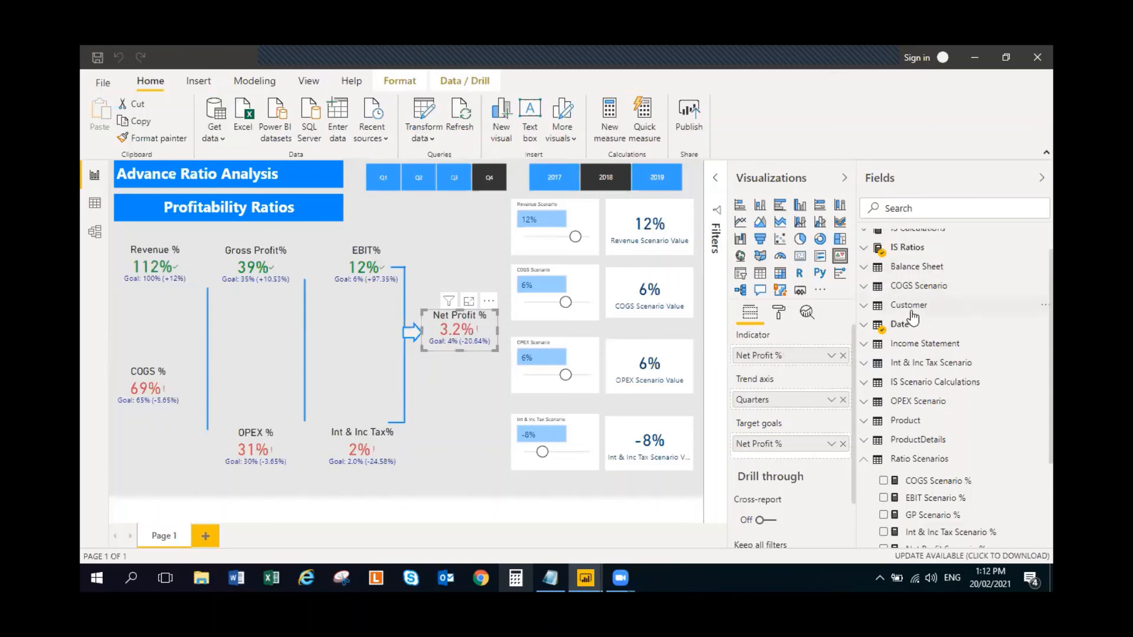
click(864, 247)
click(883, 337)
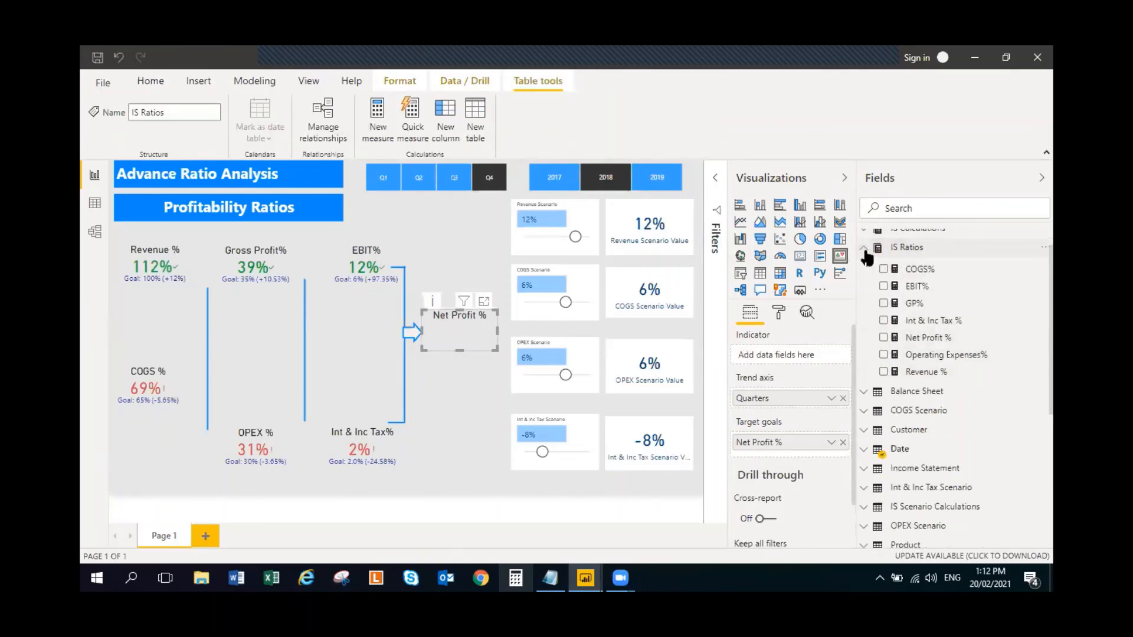
click(865, 248)
scroll(886, 444, down, 1)
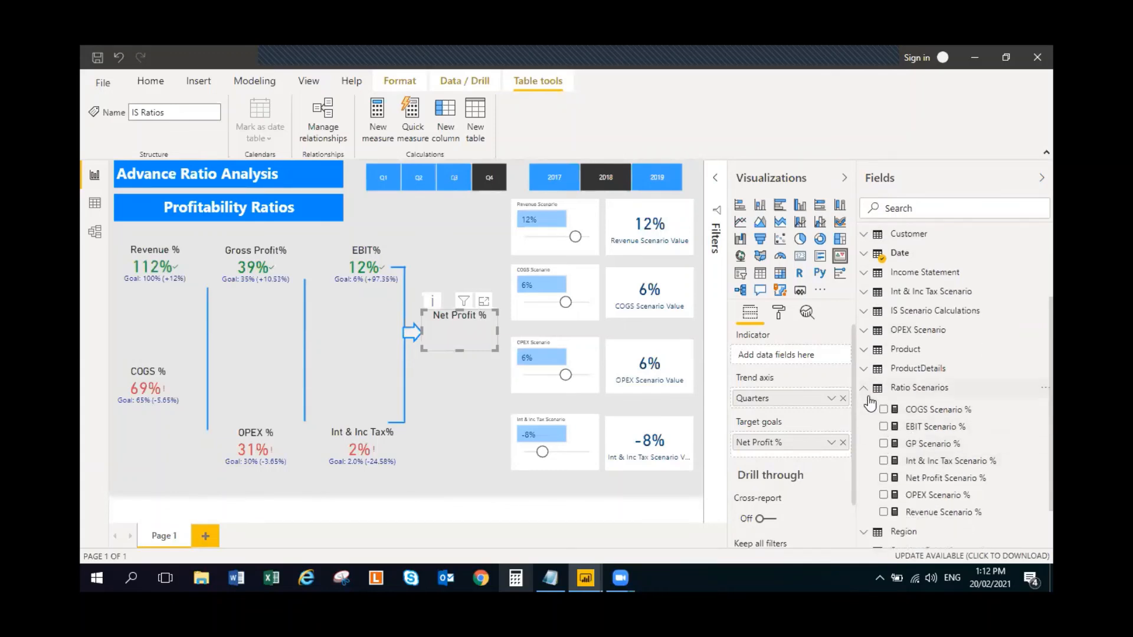
click(885, 479)
click(864, 390)
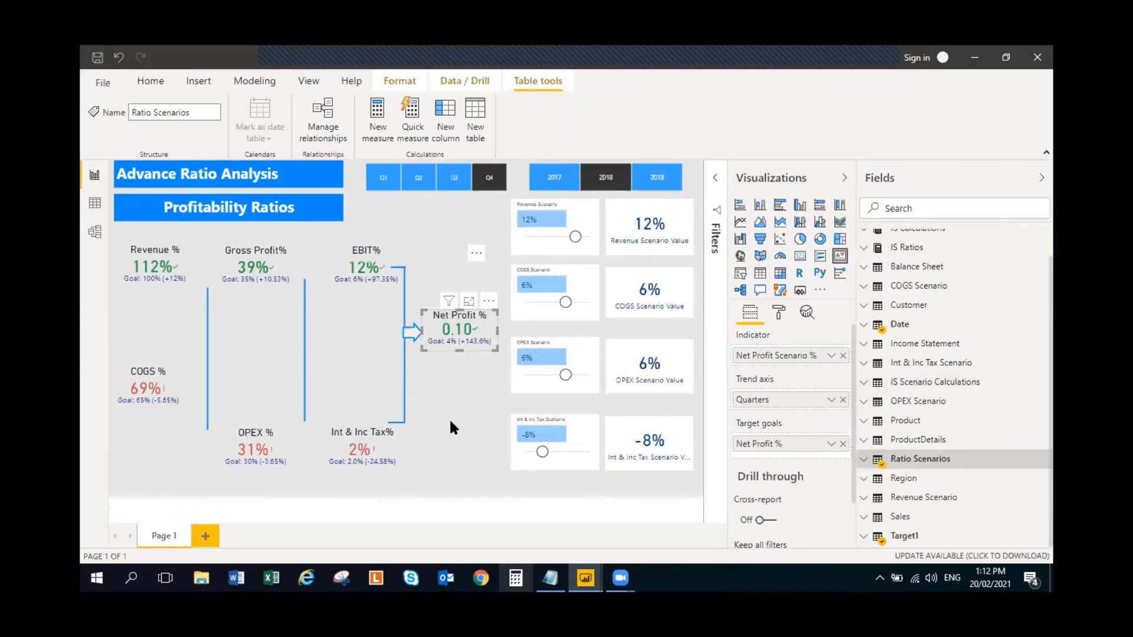
click(450, 422)
click(454, 475)
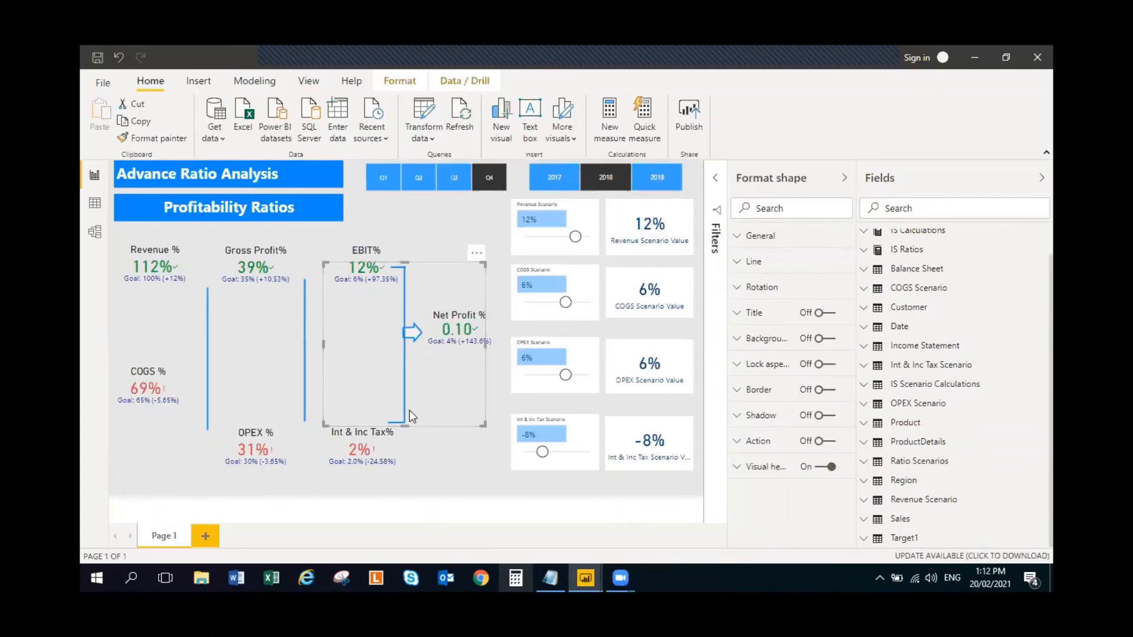
- Lengthen the vertical connector line beside Gross Profit% and OPEX % at both its upper and lower ends
mouse_move(462, 310)
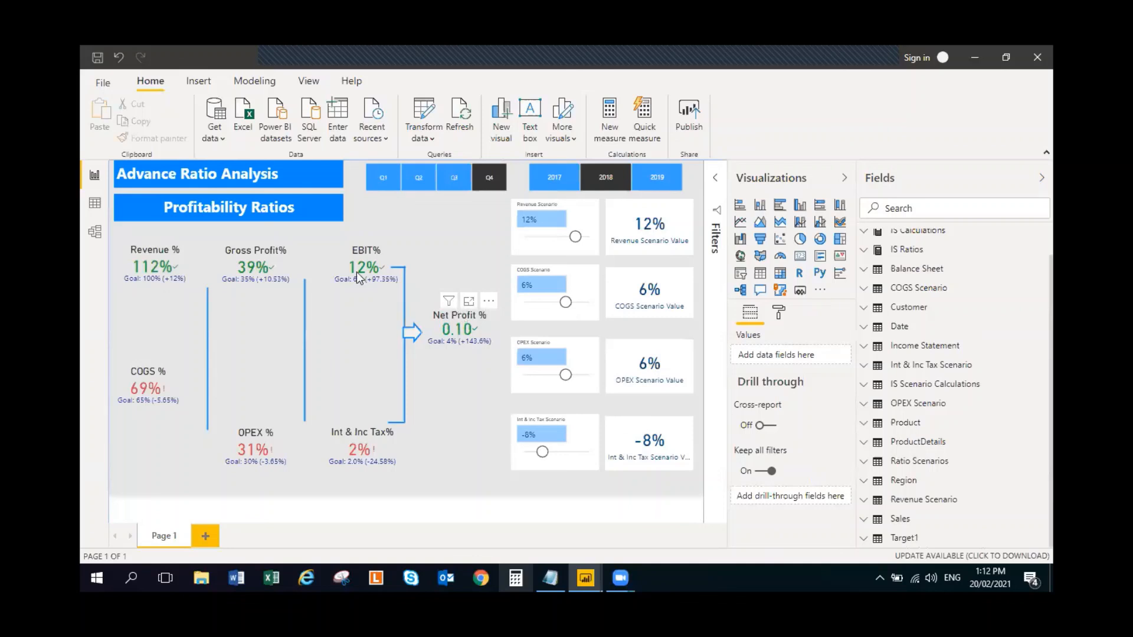
click(303, 284)
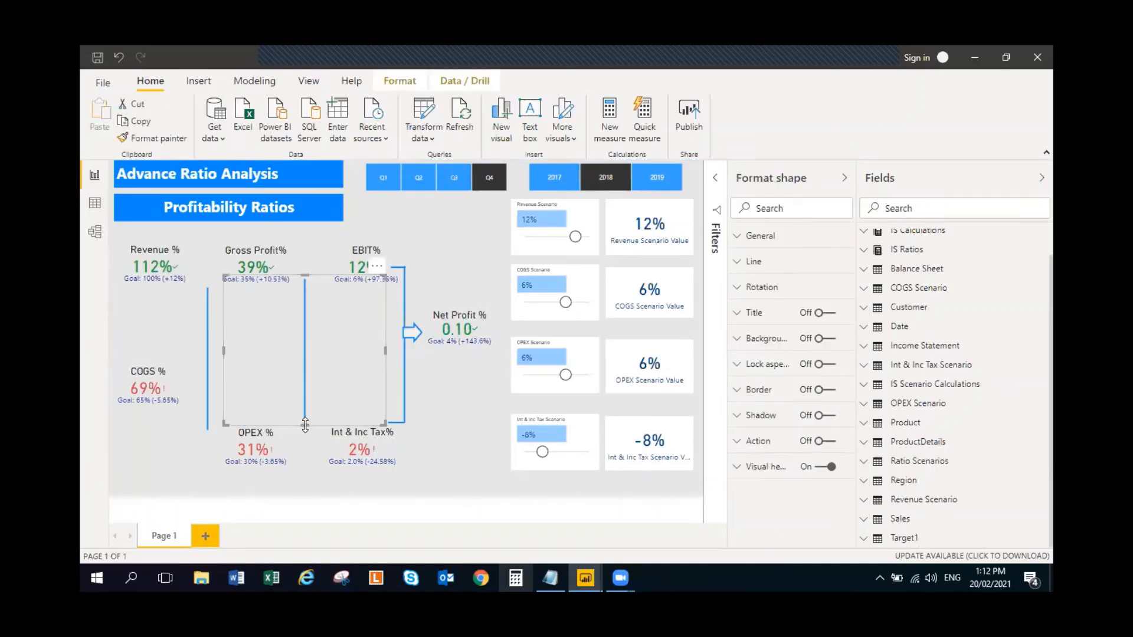
drag(304, 425, 302, 443)
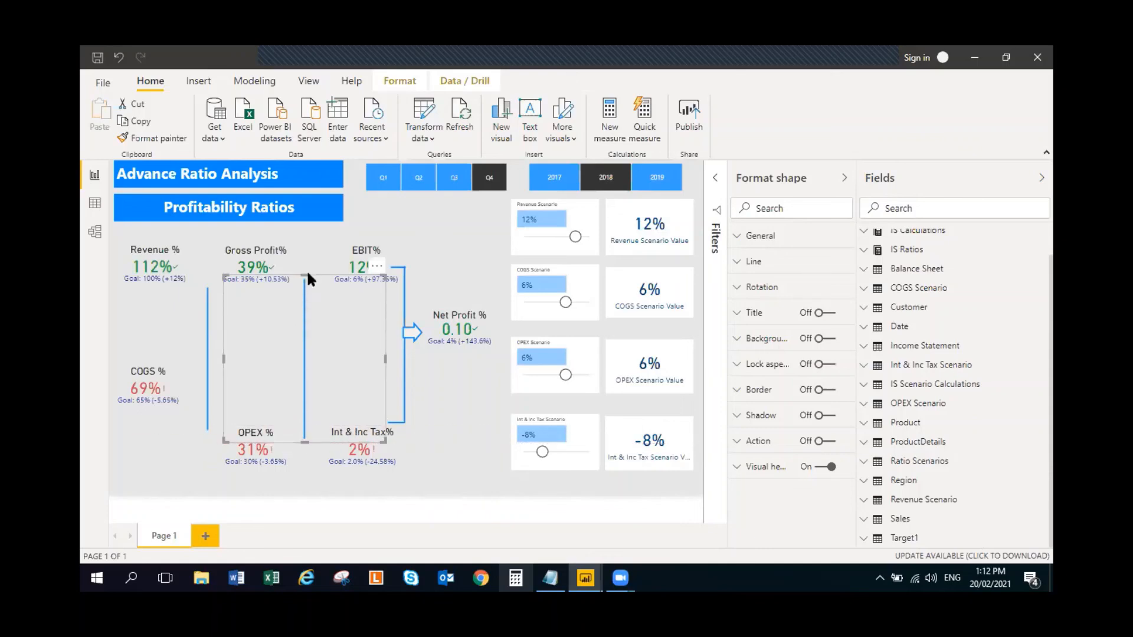
drag(305, 273, 303, 261)
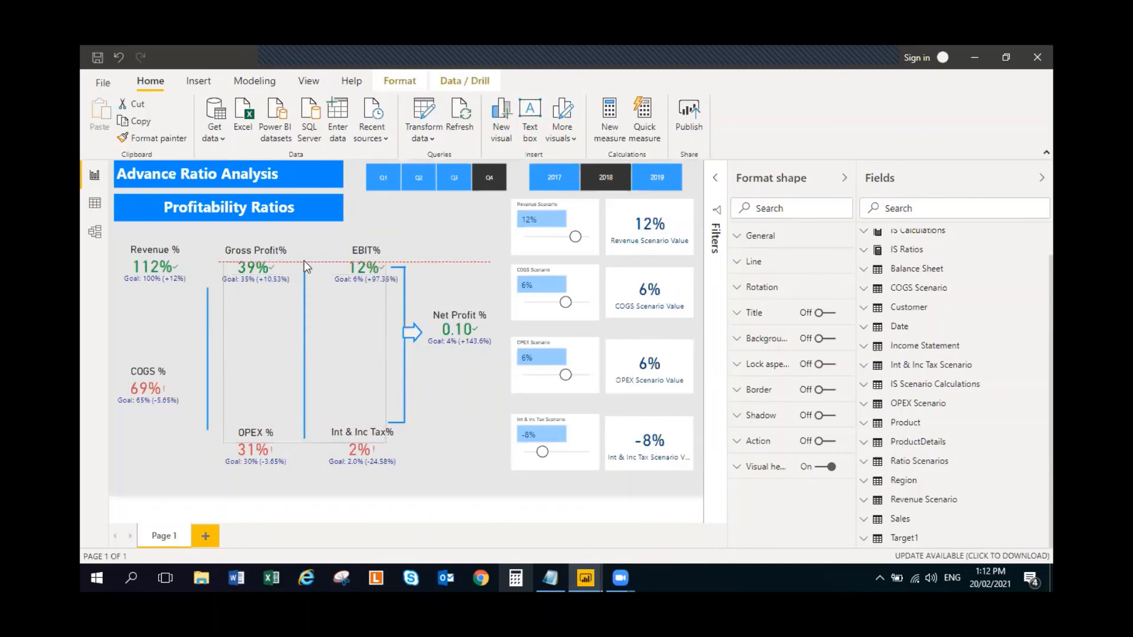
- Duplicate the short horizontal line beside EBIT% to join the lengthened connector to Gross Profit% at its upper end and OPEX % at its lower end
click(395, 266)
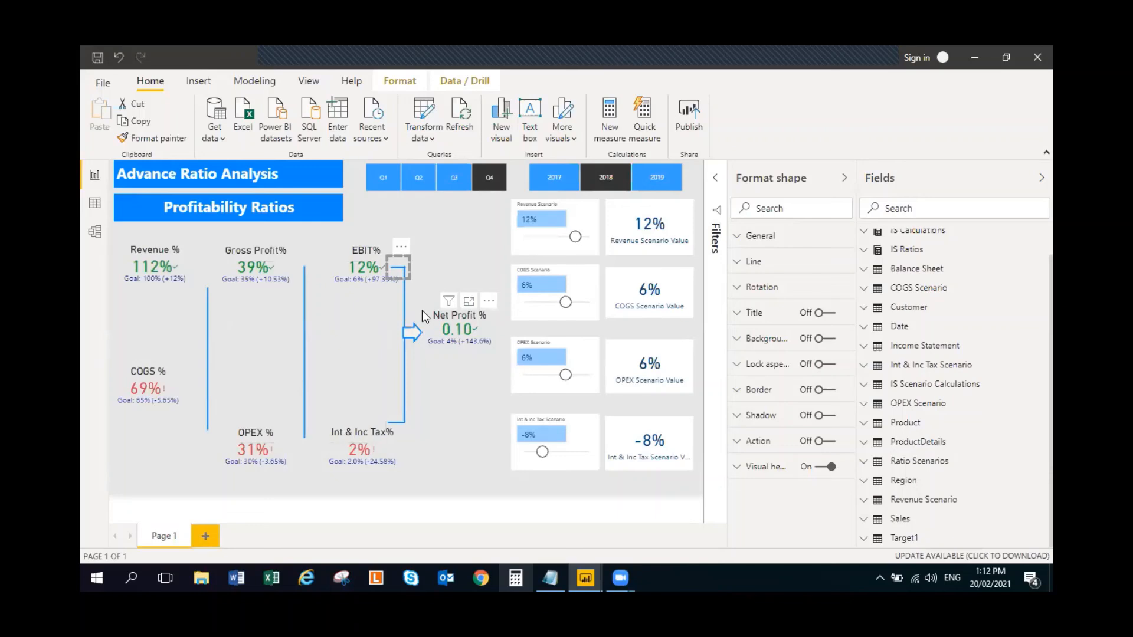
drag(401, 270, 299, 267)
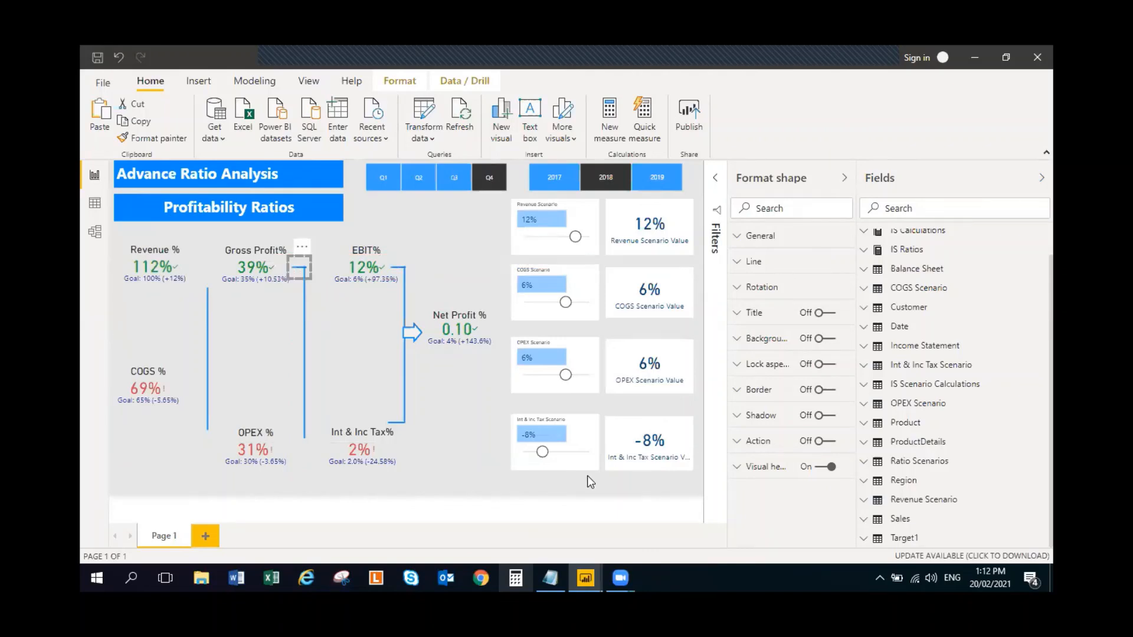
key(ctrl+c)
key(ctrl+v)
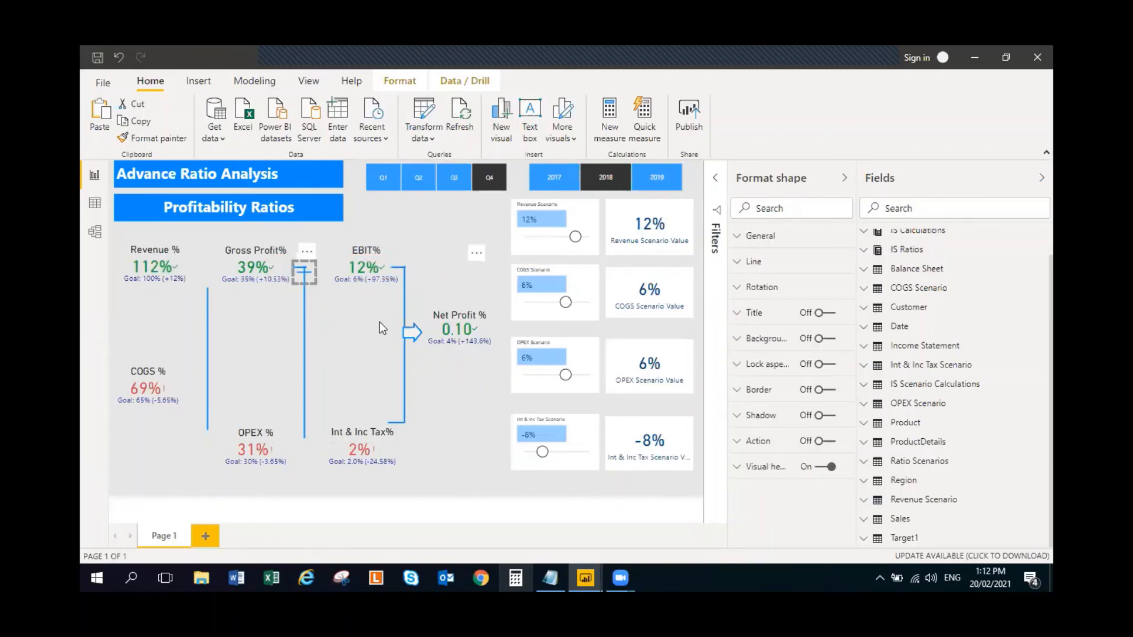
drag(316, 273, 304, 442)
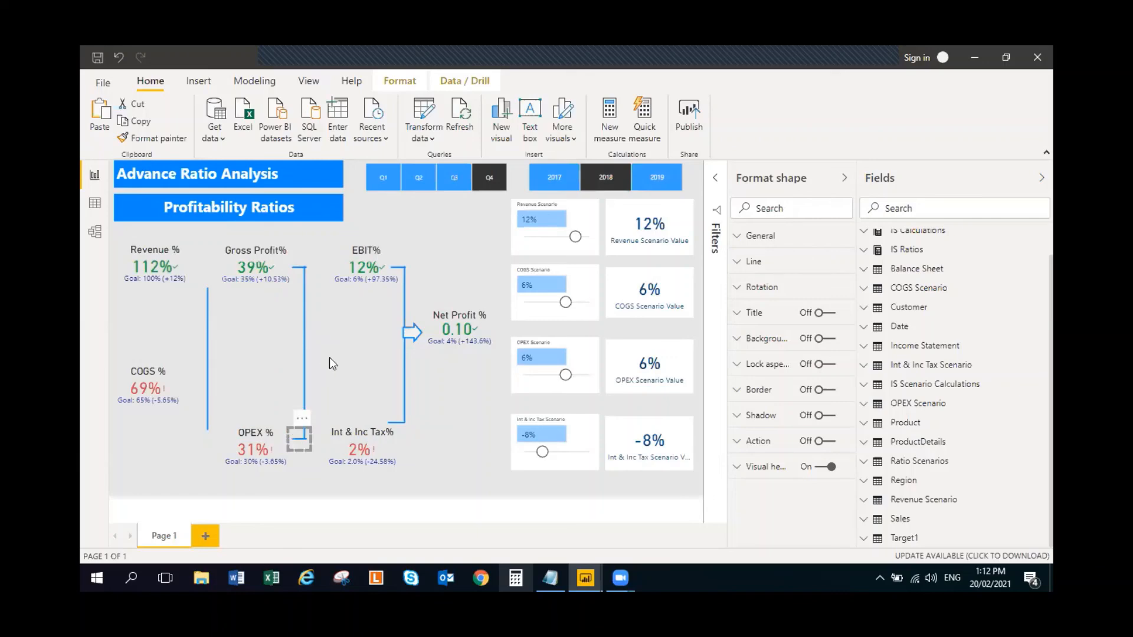
- In the completed report's Scenario Analysis page, test Revenue Scenario at -20%, set it to -10%, and set COGS Scenario to 2%
click(112, 305)
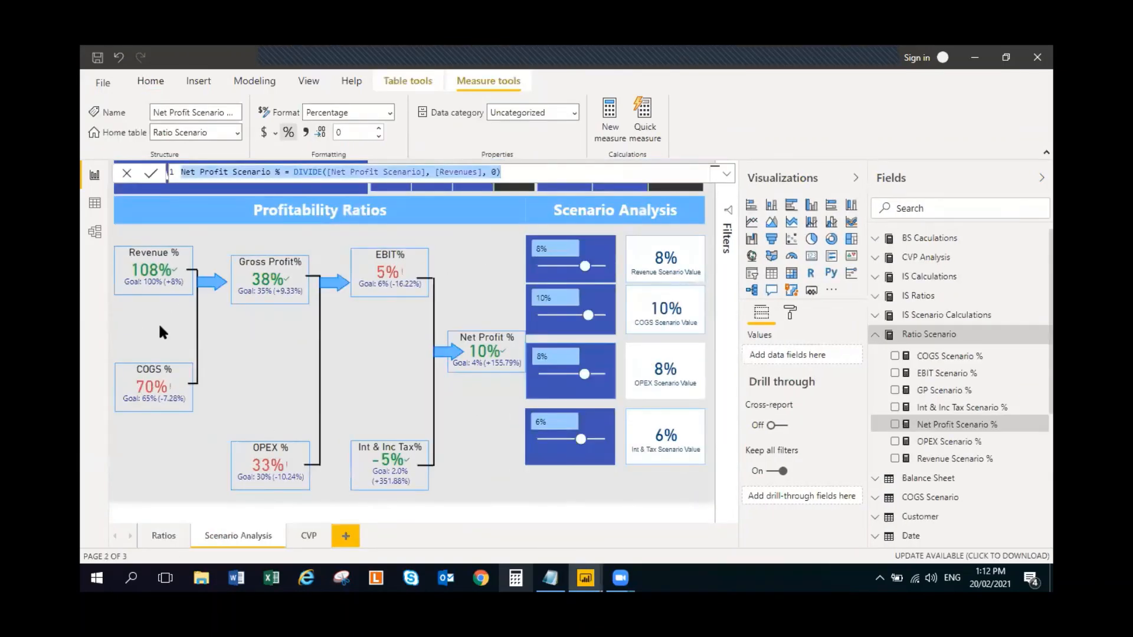
click(484, 248)
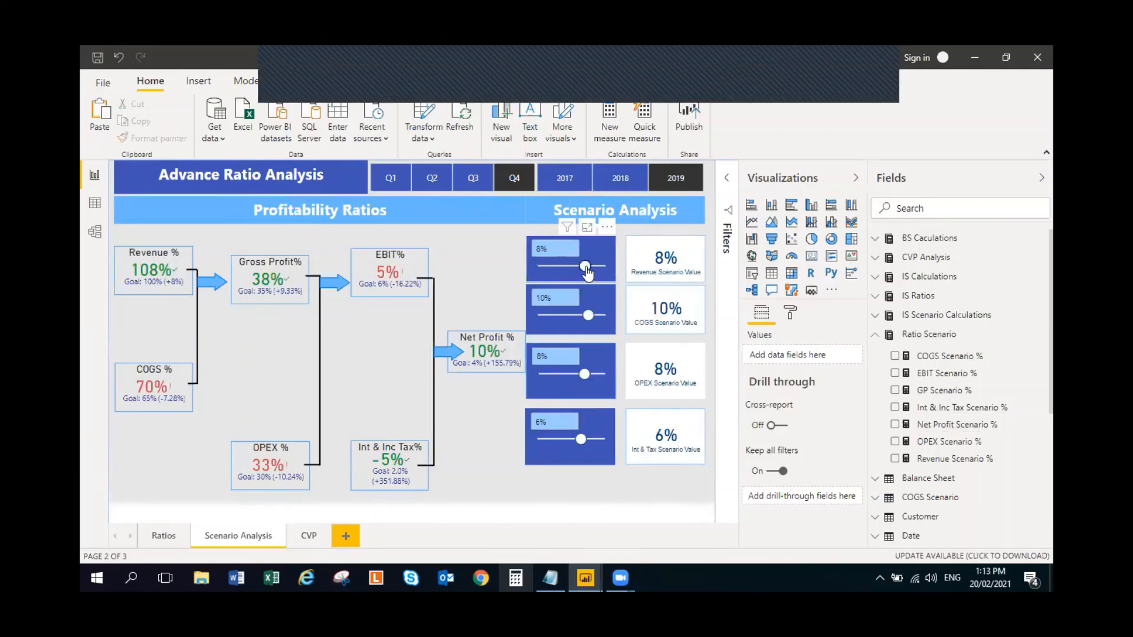
drag(585, 266, 535, 267)
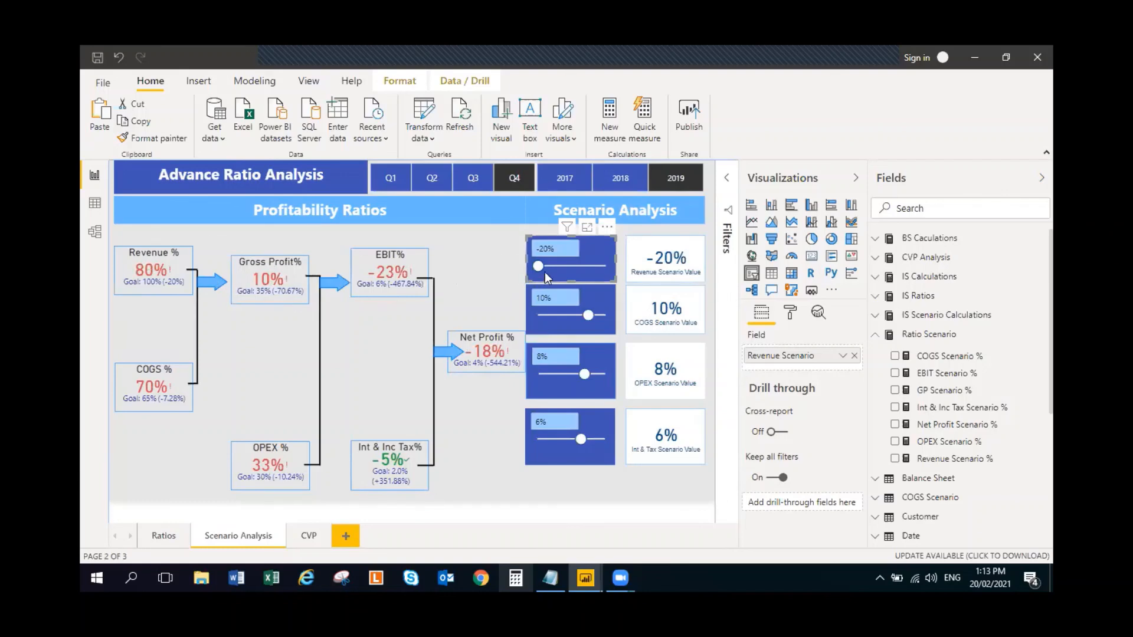
drag(539, 266, 556, 266)
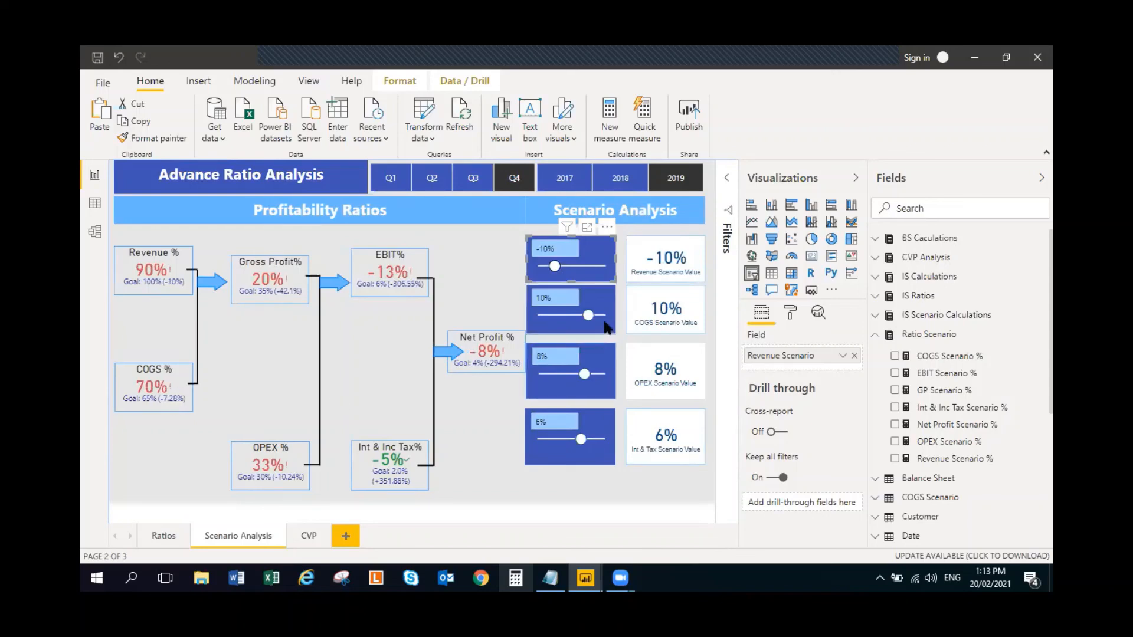
drag(588, 316, 575, 323)
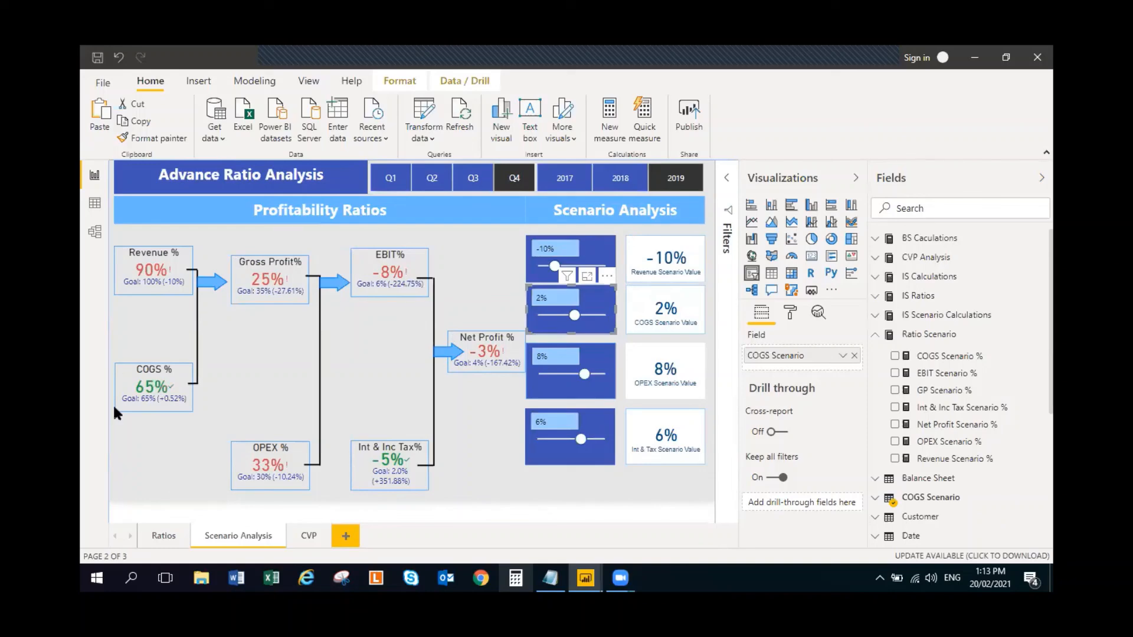
click(325, 309)
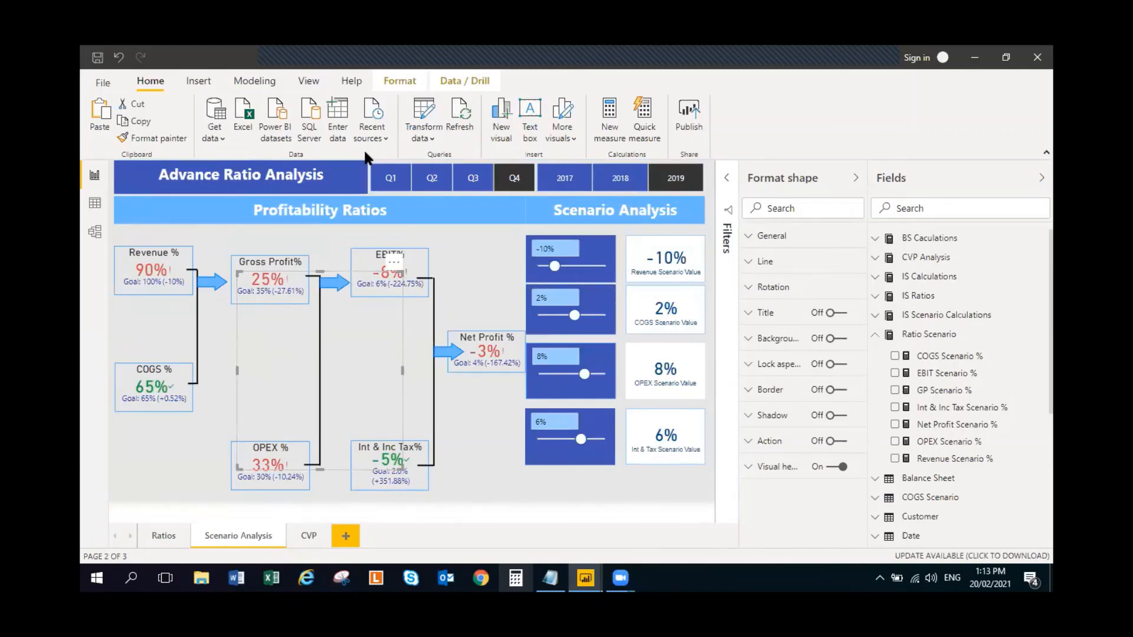
- Collapse the Ratio Scenario table and expand the Revenue Scenario table to examine its definition and fields
click(876, 338)
scroll(928, 397, down, 3)
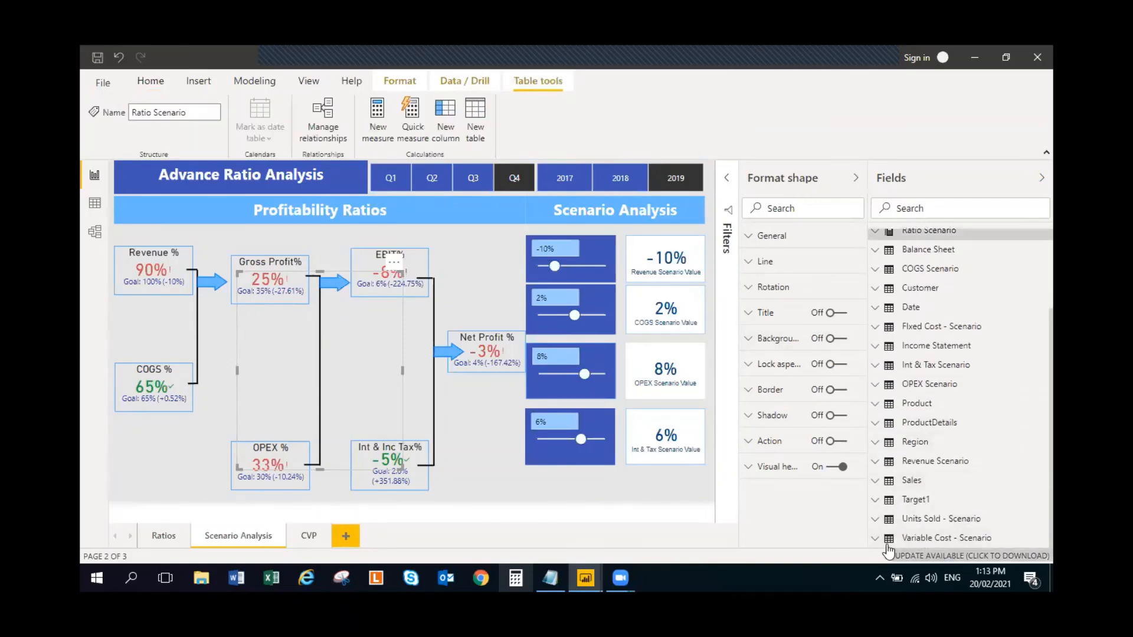
click(919, 464)
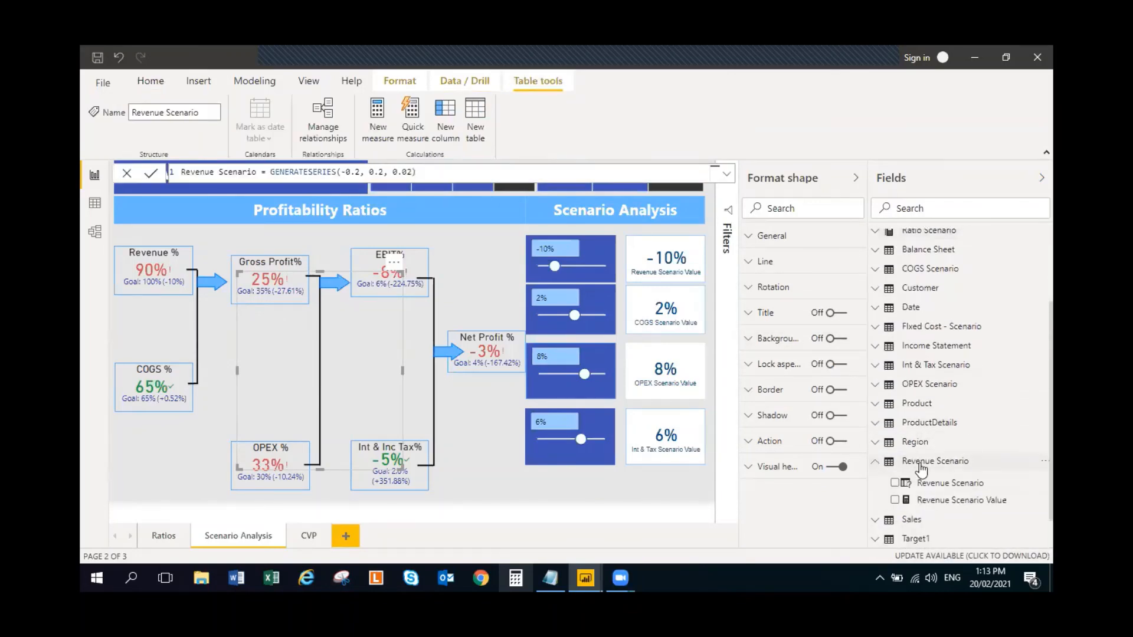
- Collapse the Revenue Scenario table and examine the formula of the Revenue Scenario measure in IS Scenario Calculations
click(874, 461)
scroll(885, 348, up, 2)
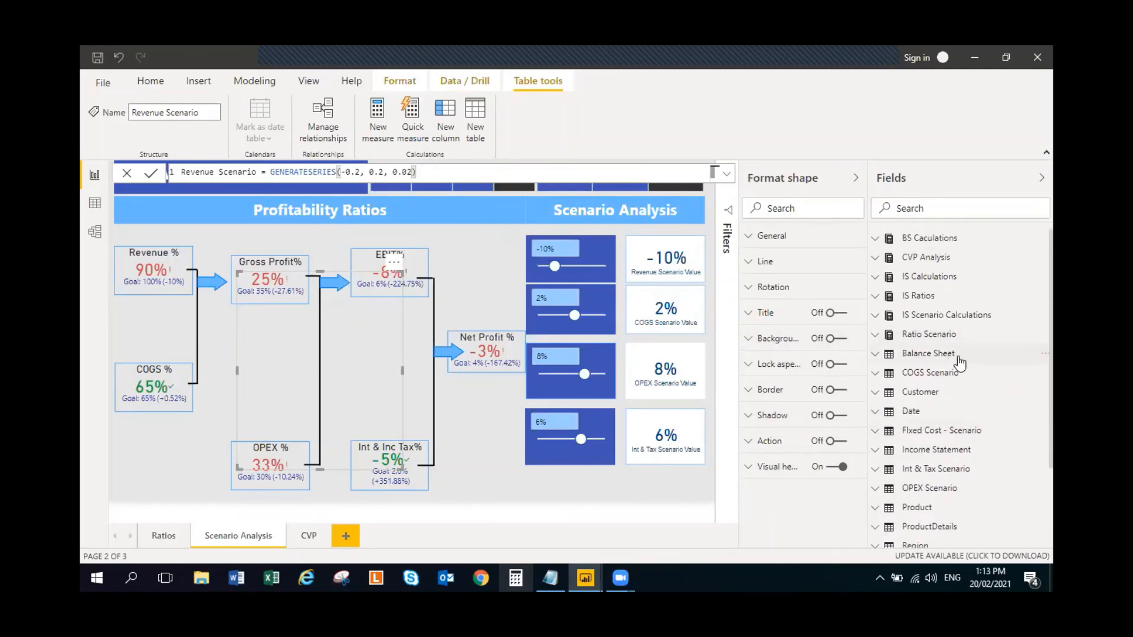
click(877, 318)
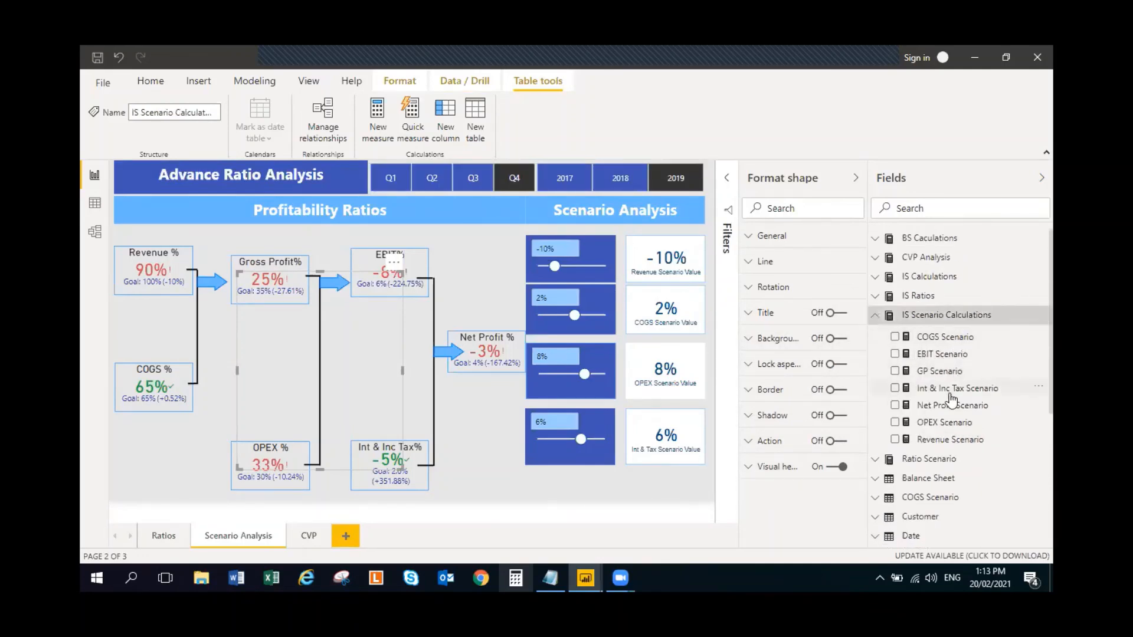
click(943, 441)
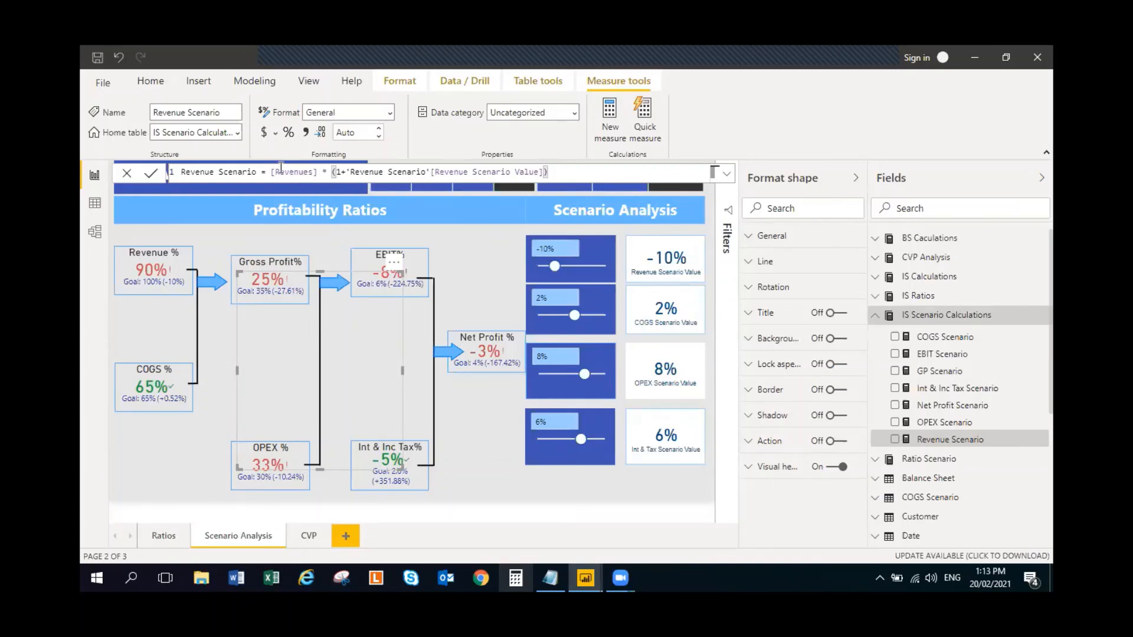
- Review the measures in IS Calculations, then collapse that table and IS Scenario Calculations and clear the selection on the report page
click(877, 280)
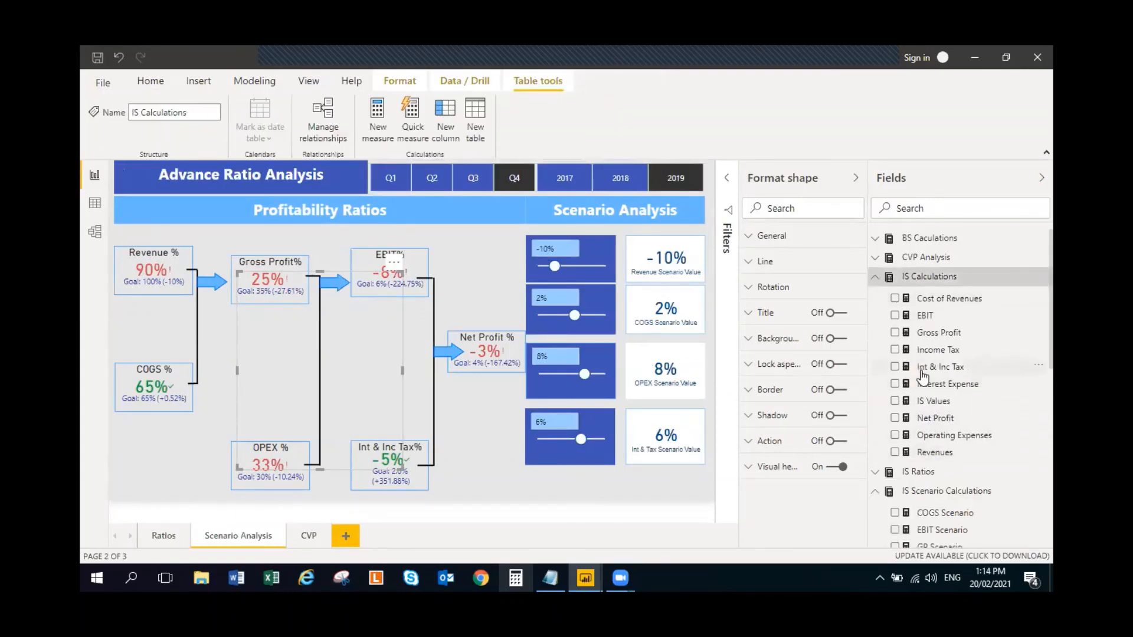
click(878, 277)
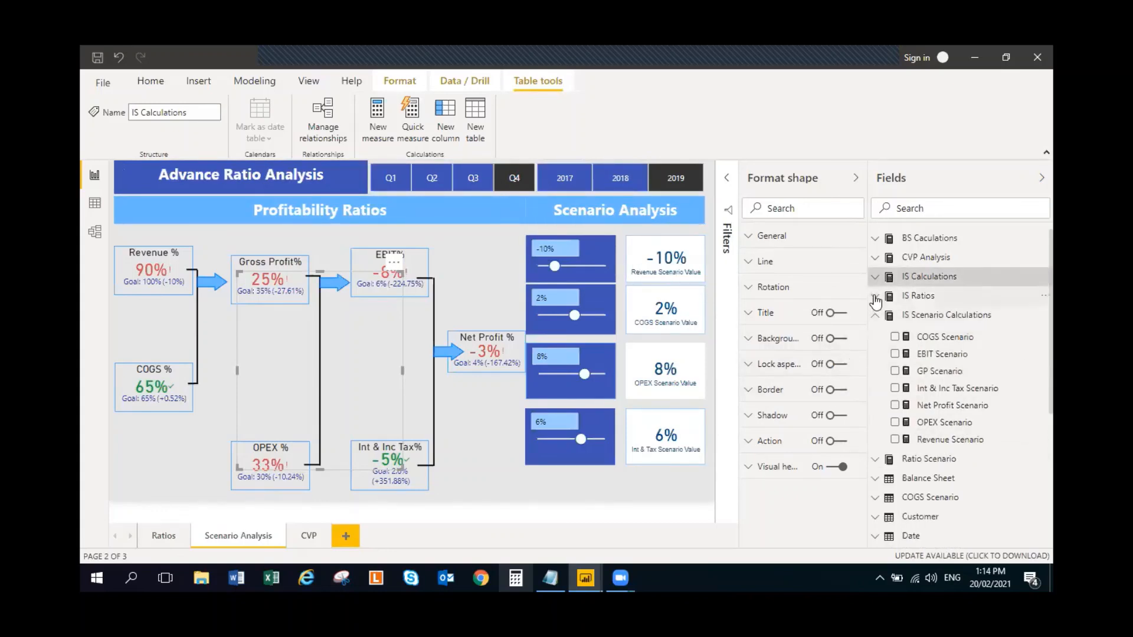
click(878, 322)
click(495, 269)
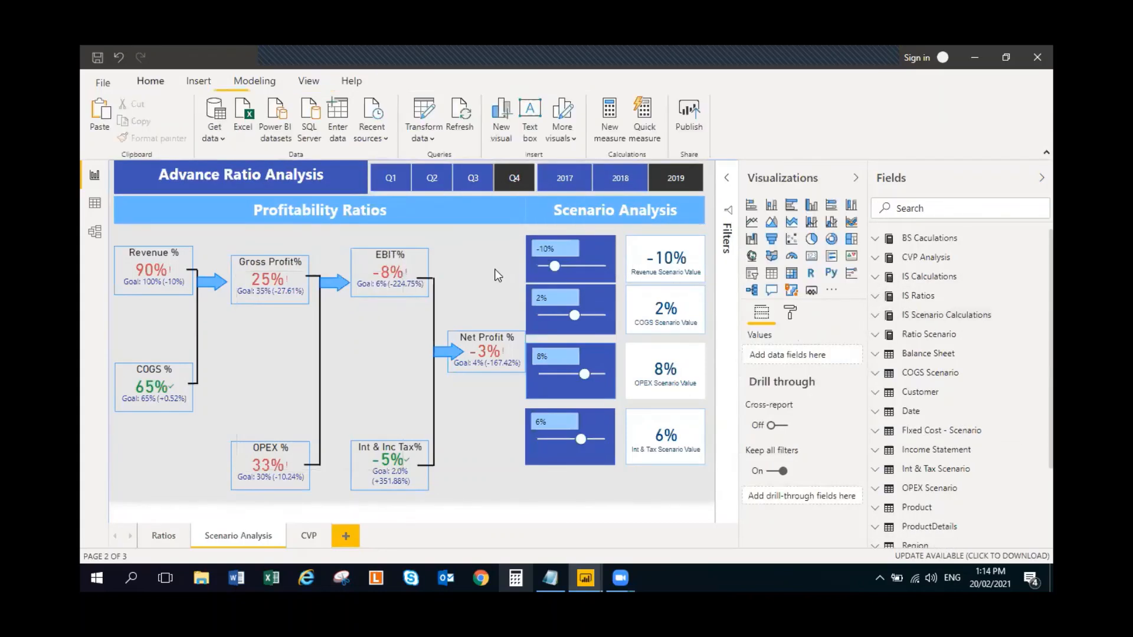